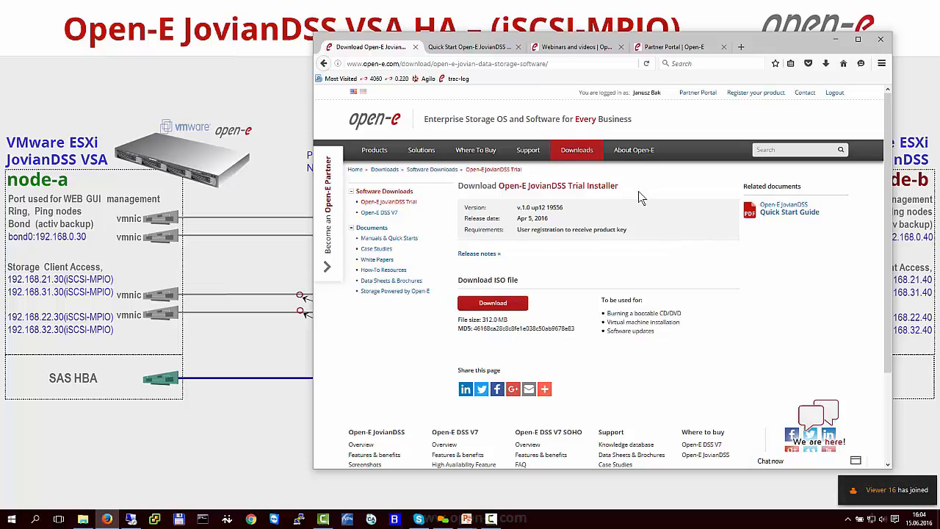
# Open the JovianDSS Trials page from the Partner Portal's My Products menu
pyautogui.click(697, 96)
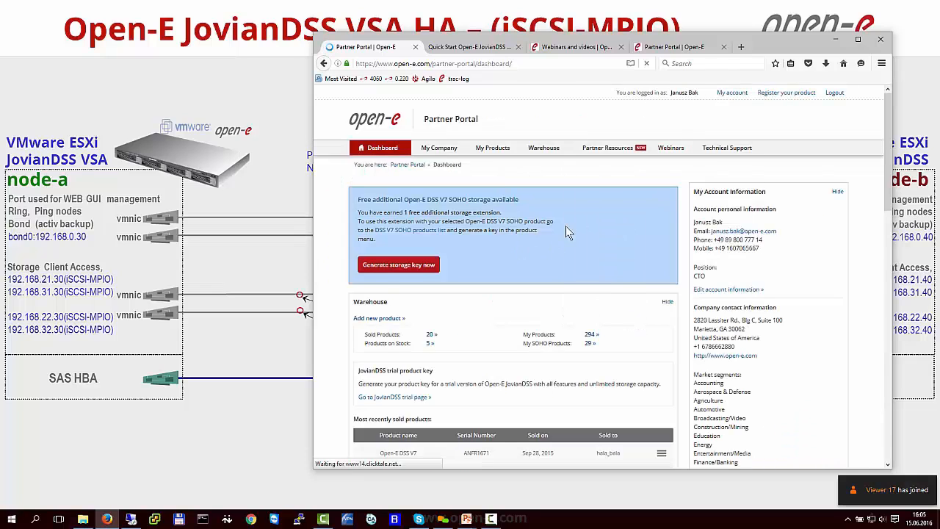
pyautogui.moveTo(505, 150)
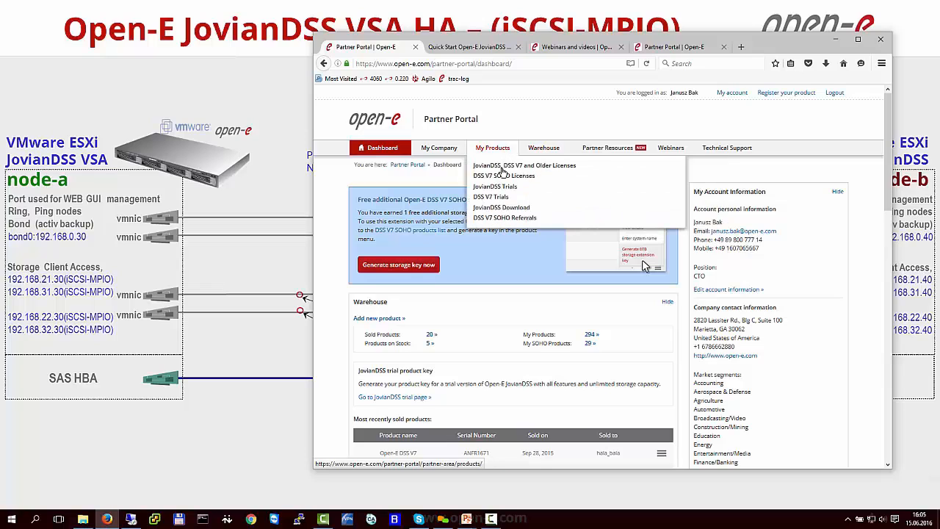
pyautogui.moveTo(504, 190)
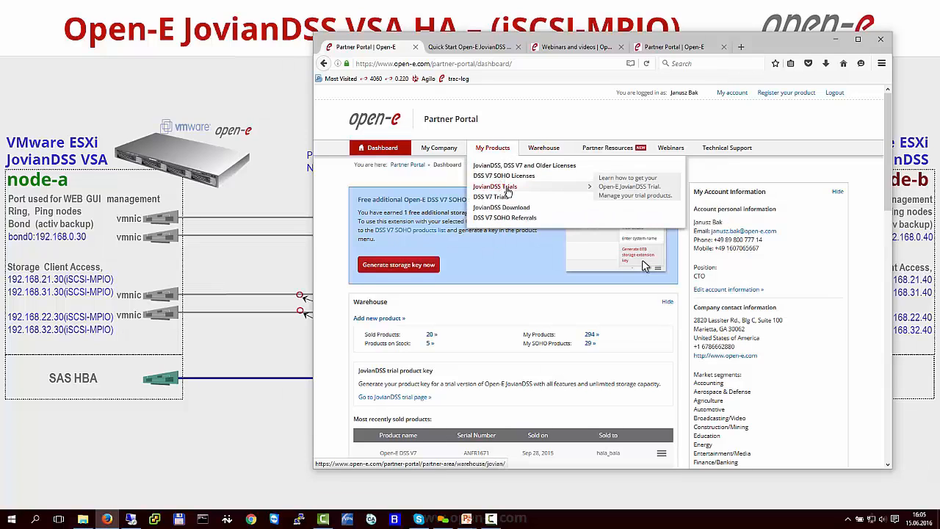
pyautogui.click(507, 189)
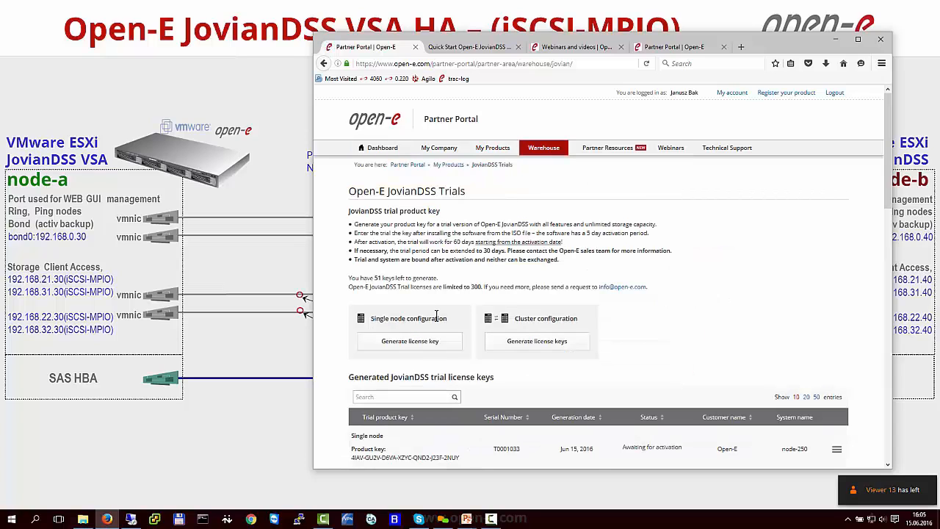
# Generate a single-node trial key for node-demo-250, customer Open-E, with a webinar comment, then minimize the browser
pyautogui.click(412, 343)
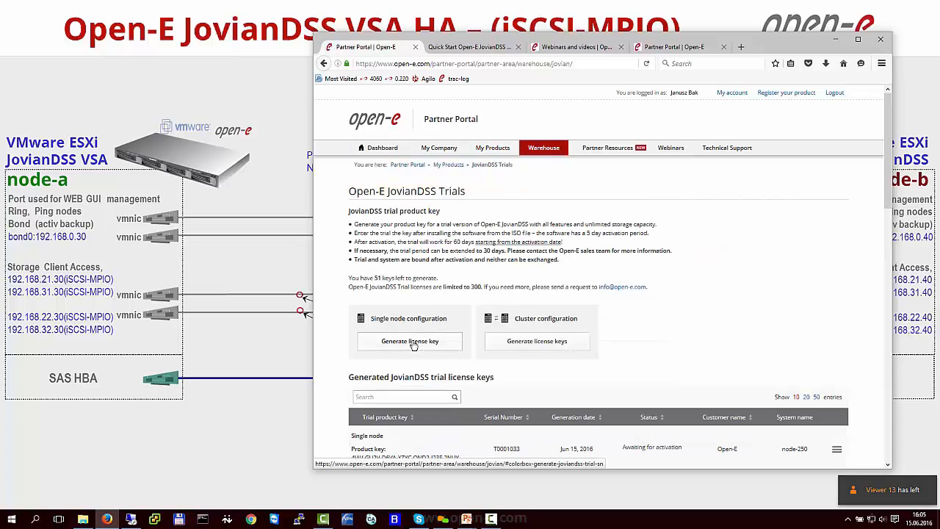
pyautogui.click(623, 251)
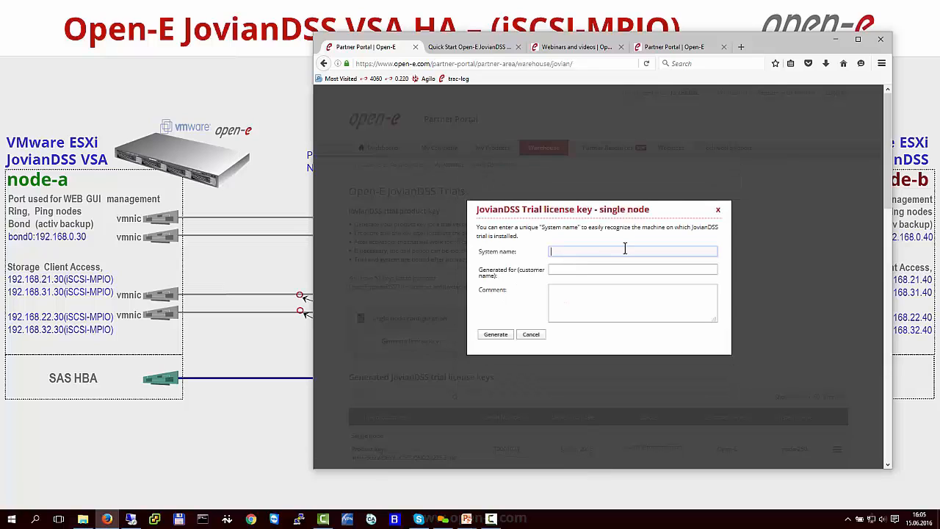
pyautogui.write('no')
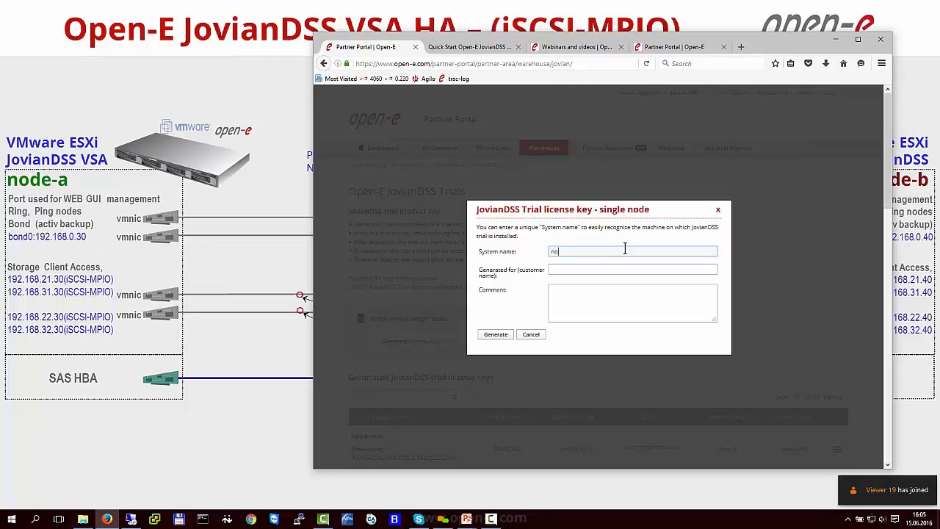
pyautogui.write('de-demo-250')
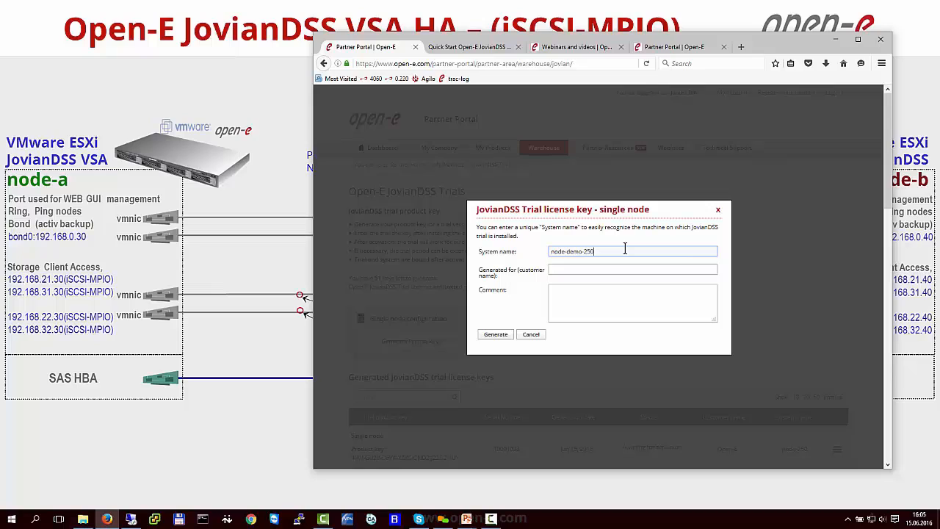
pyautogui.press('Tab')
pyautogui.write('Open-E')
pyautogui.press('Tab')
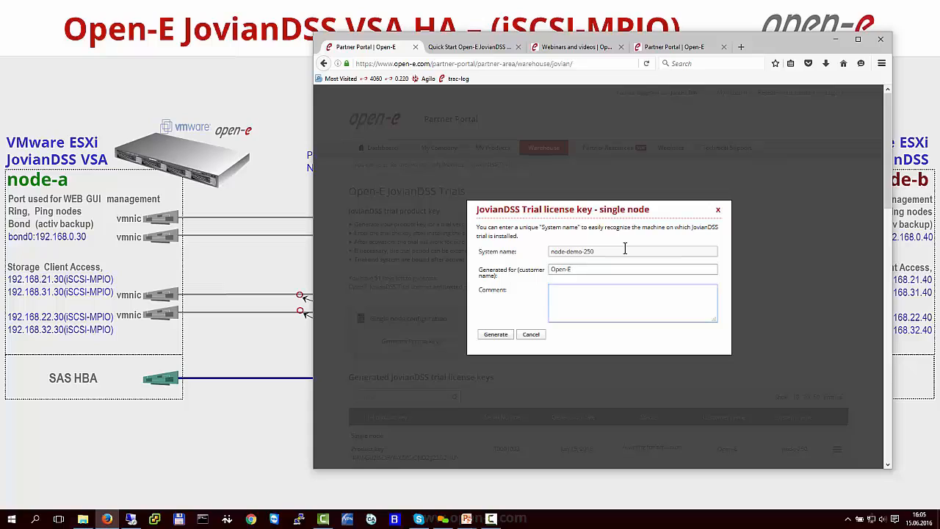
pyautogui.write('webinar')
pyautogui.click(498, 336)
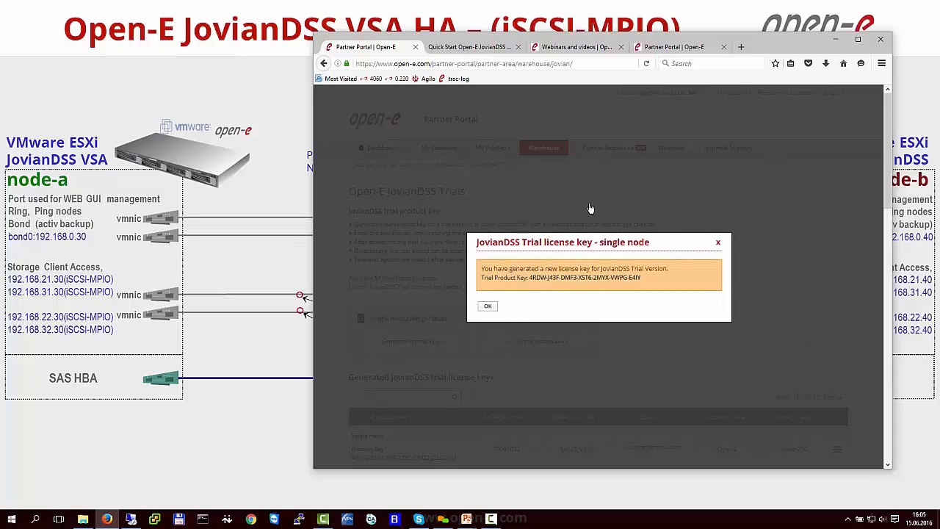
pyautogui.click(835, 39)
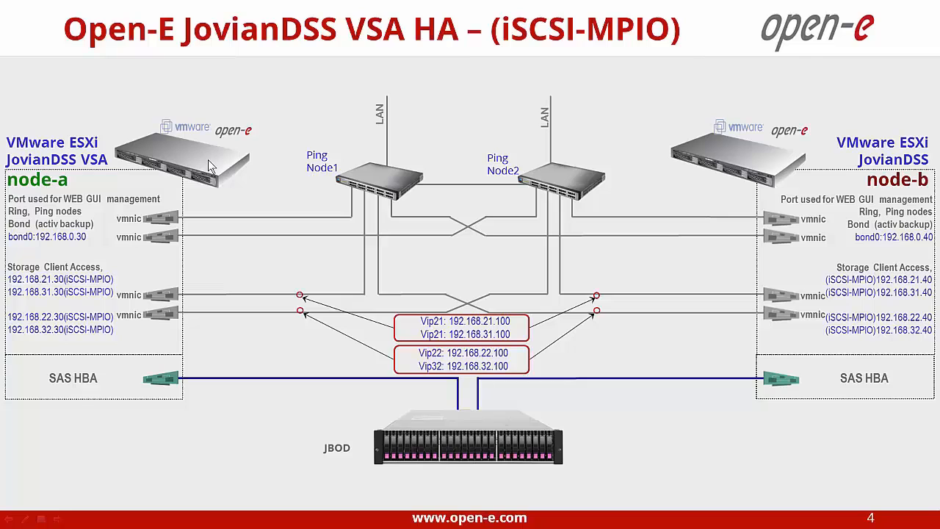
# Briefly check the vSphere session, then open File Explorer on USB Drive (D:)
pyautogui.press('super+d')
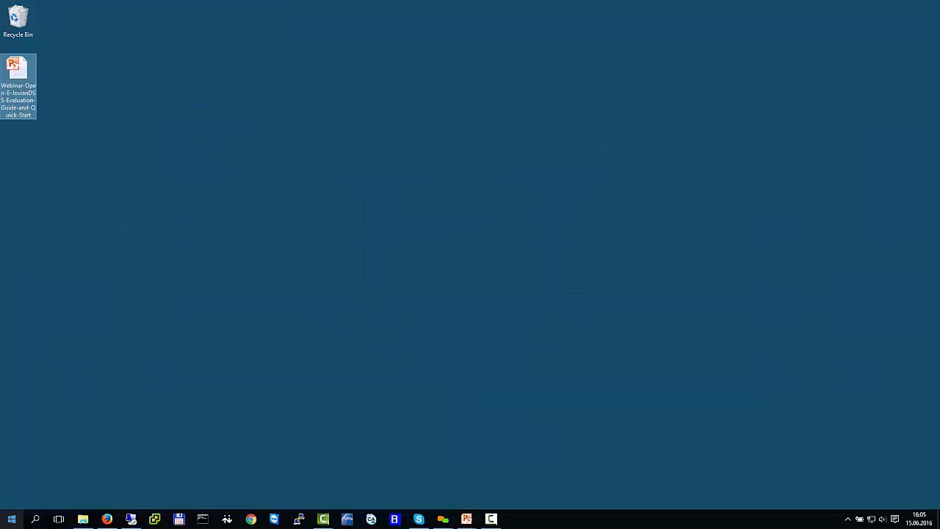
pyautogui.click(130, 519)
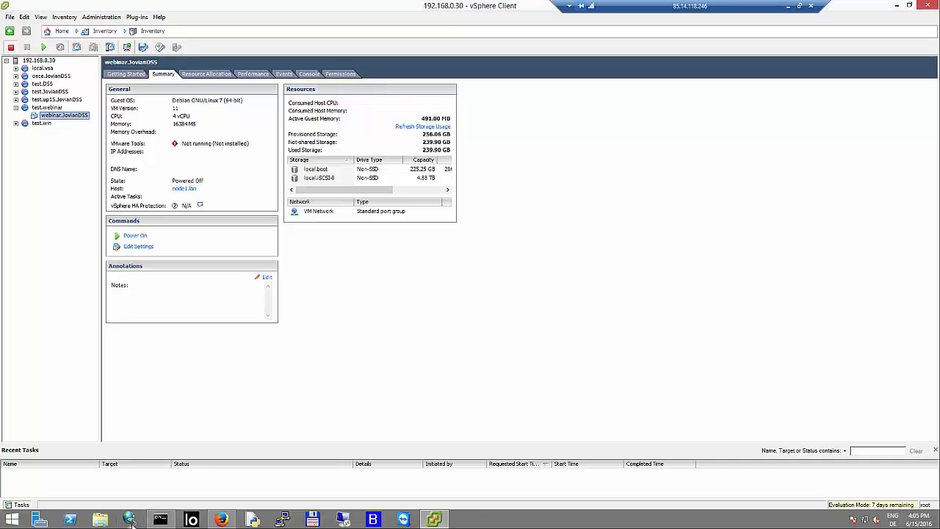
pyautogui.click(788, 6)
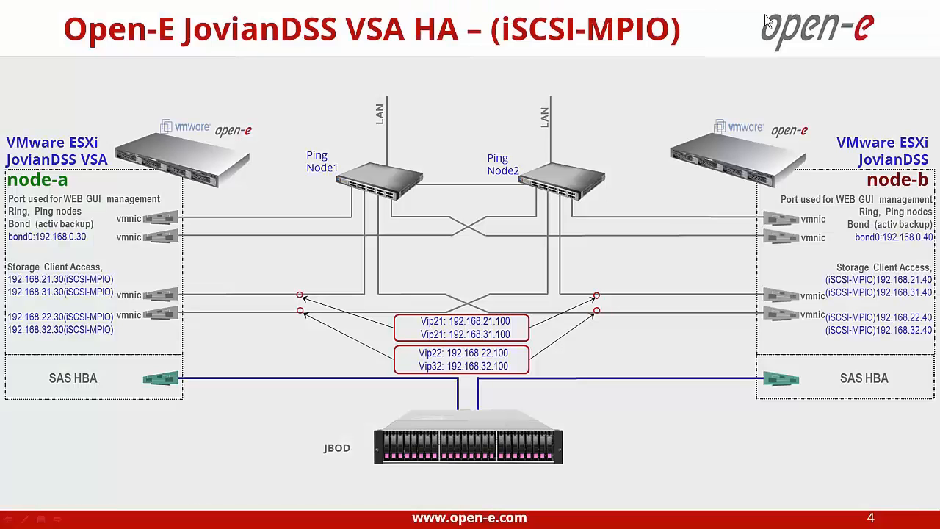
pyautogui.press('super+d')
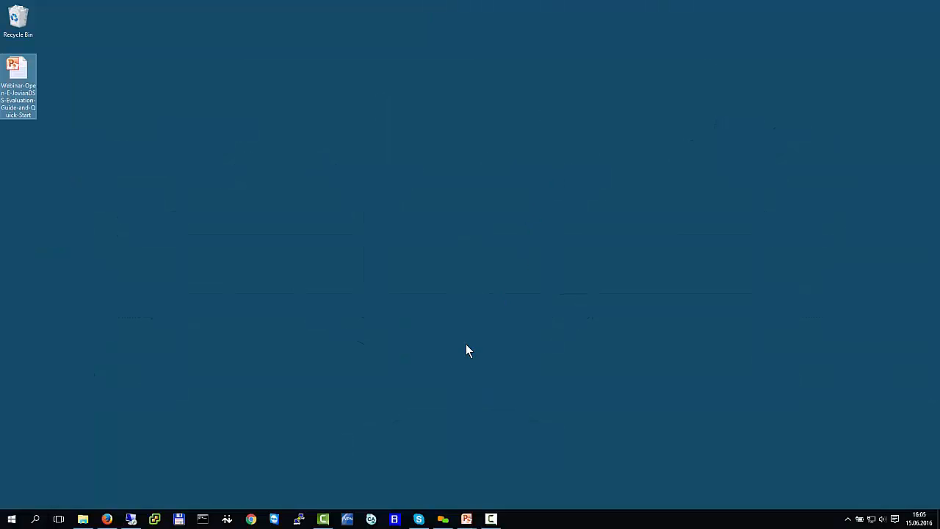
pyautogui.click(83, 520)
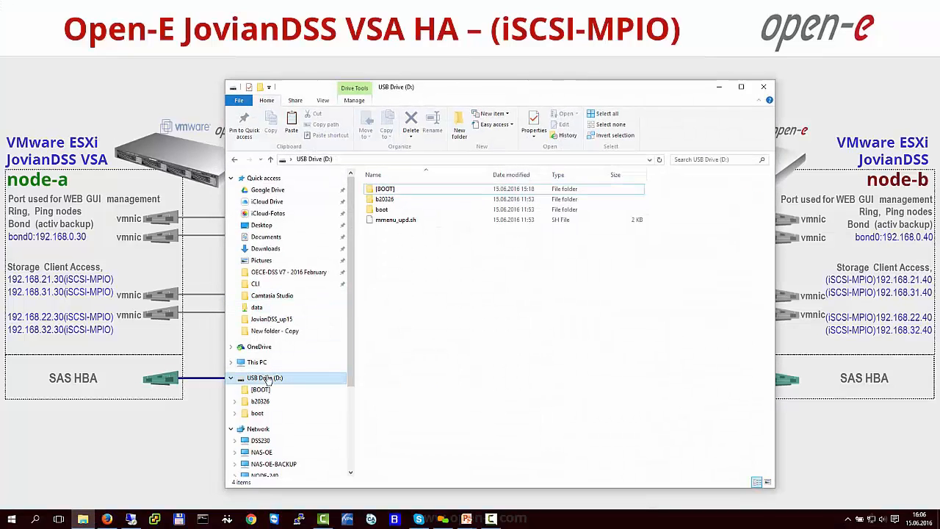
# Open the boot folder on USB Drive (D:) after glancing into b20326
pyautogui.click(267, 377)
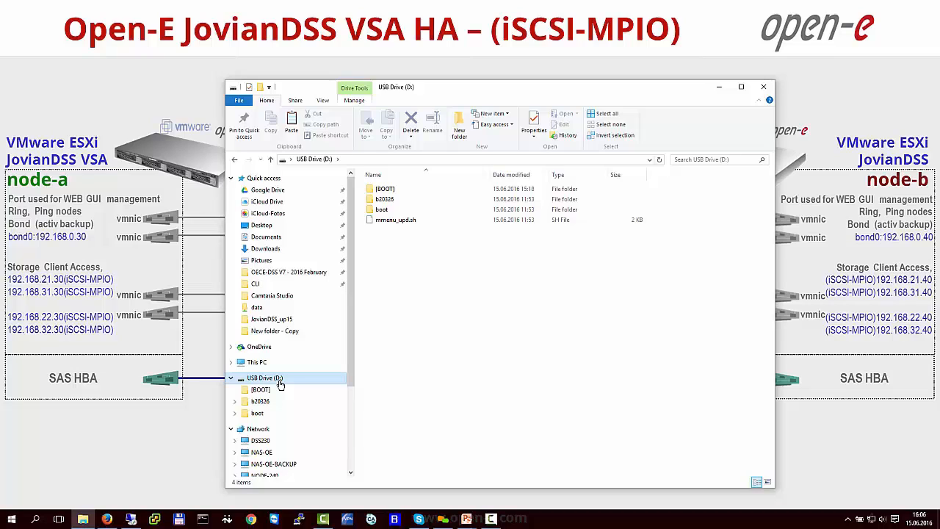
pyautogui.doubleClick(402, 201)
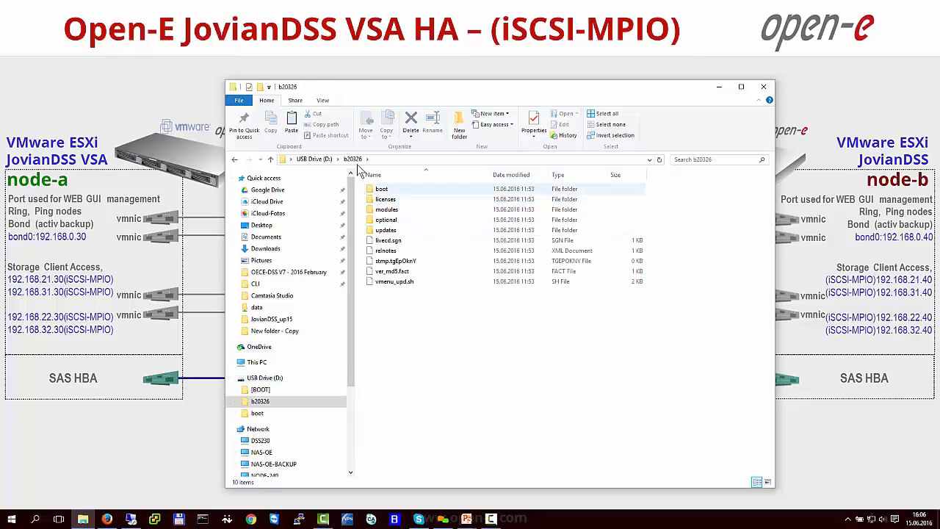
pyautogui.click(234, 160)
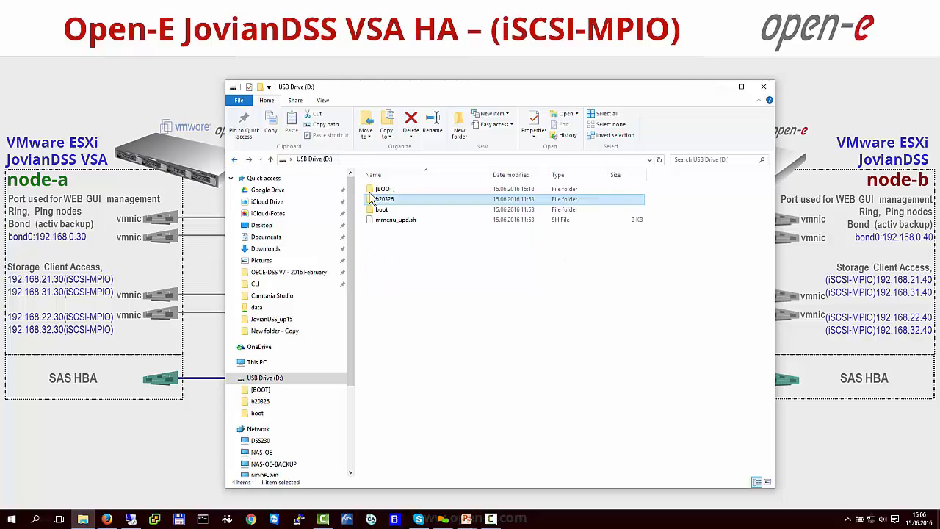
pyautogui.doubleClick(383, 209)
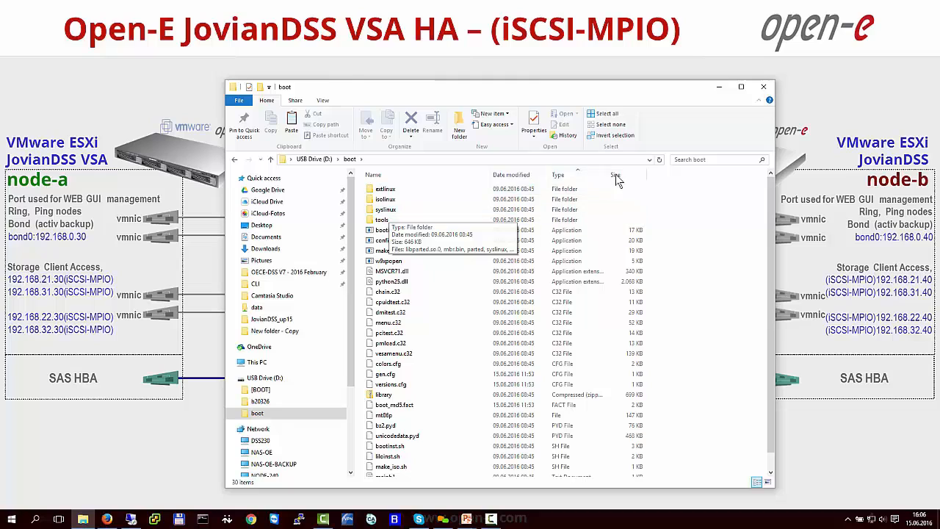
# Bring up the context menu for the bootinst application
pyautogui.click(581, 174)
pyautogui.click(581, 174)
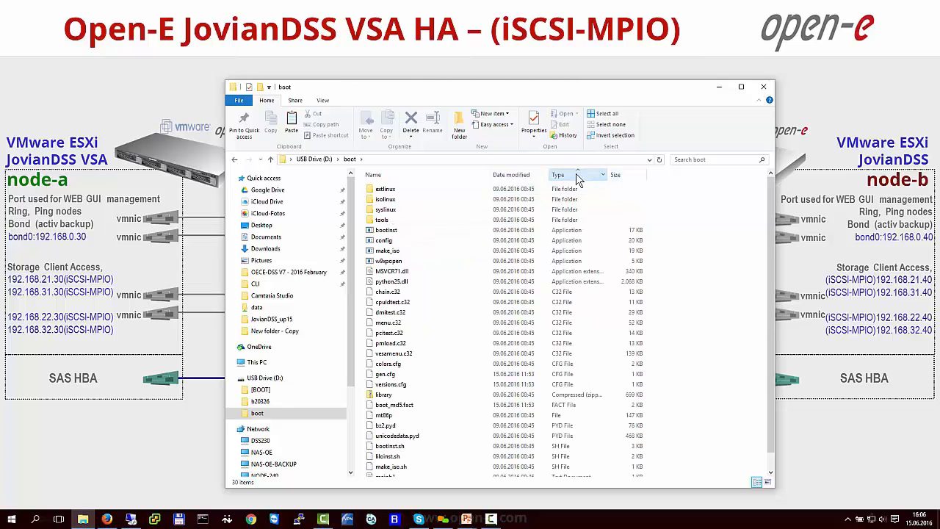
pyautogui.rightClick(405, 231)
pyautogui.rightClick(390, 231)
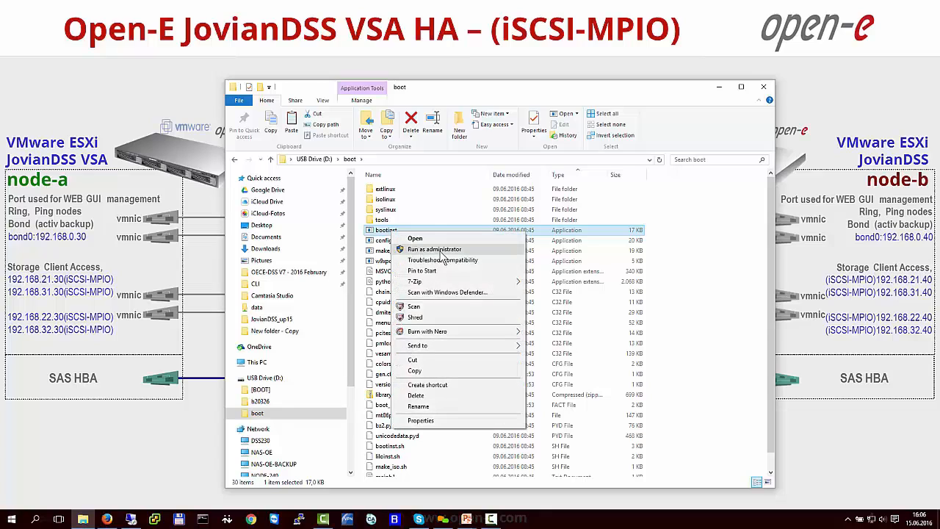
# Run bootinst as administrator, enlarge its console, and confirm rewriting D:'s boot record until it closes
pyautogui.click(440, 251)
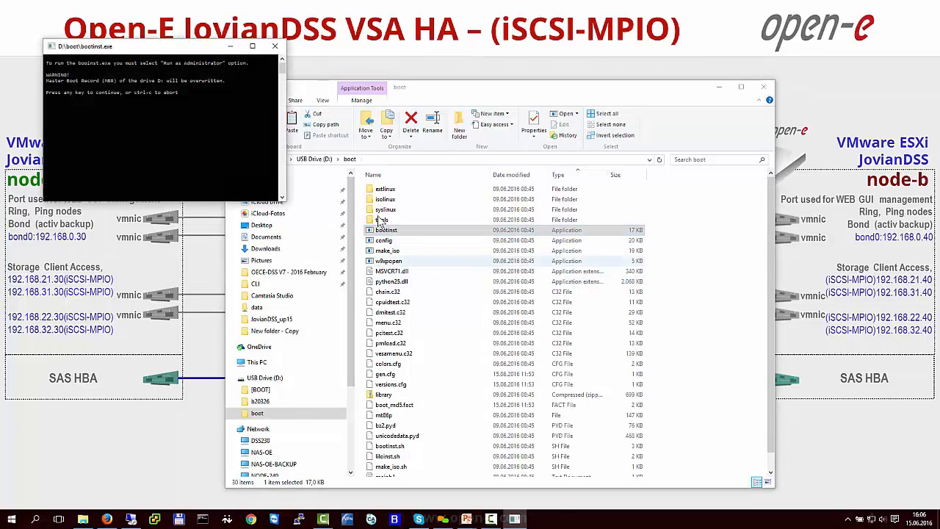
pyautogui.moveTo(192, 58); pyautogui.dragTo(358, 154)
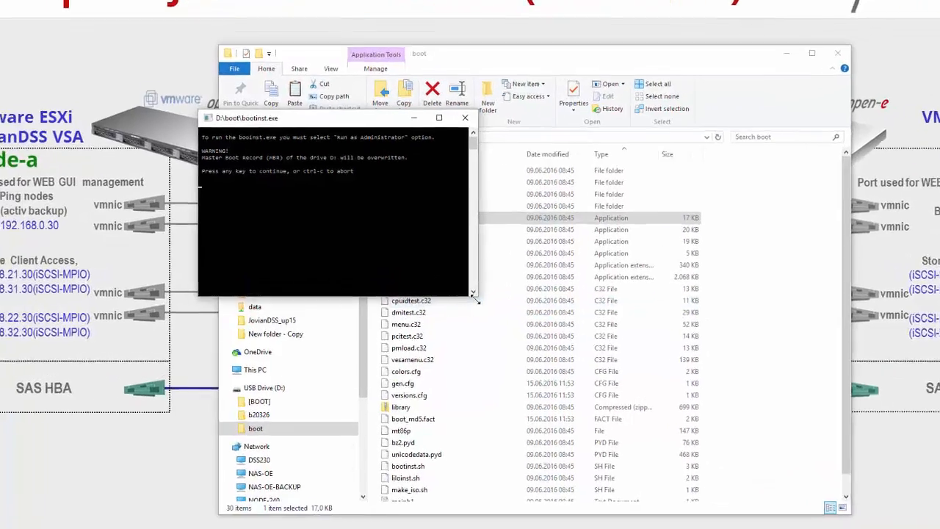
pyautogui.moveTo(476, 299); pyautogui.dragTo(646, 441)
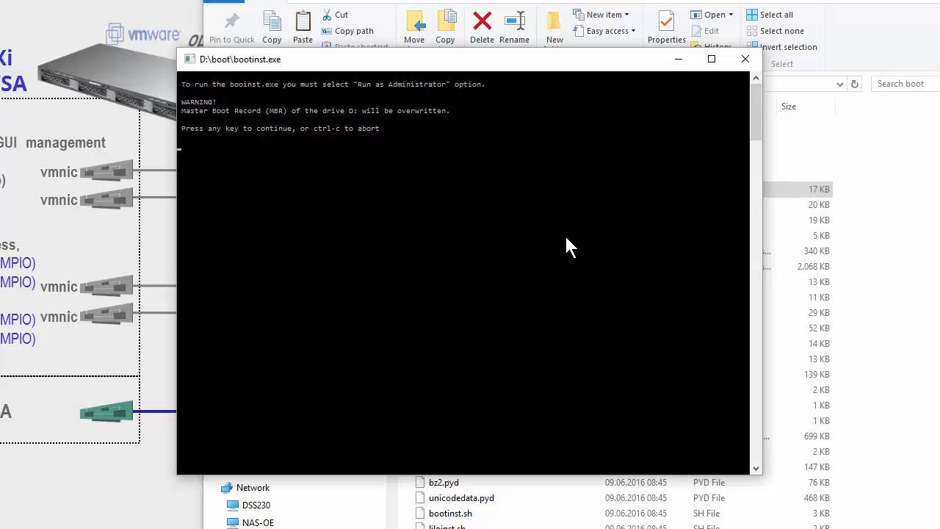
pyautogui.press('Return')
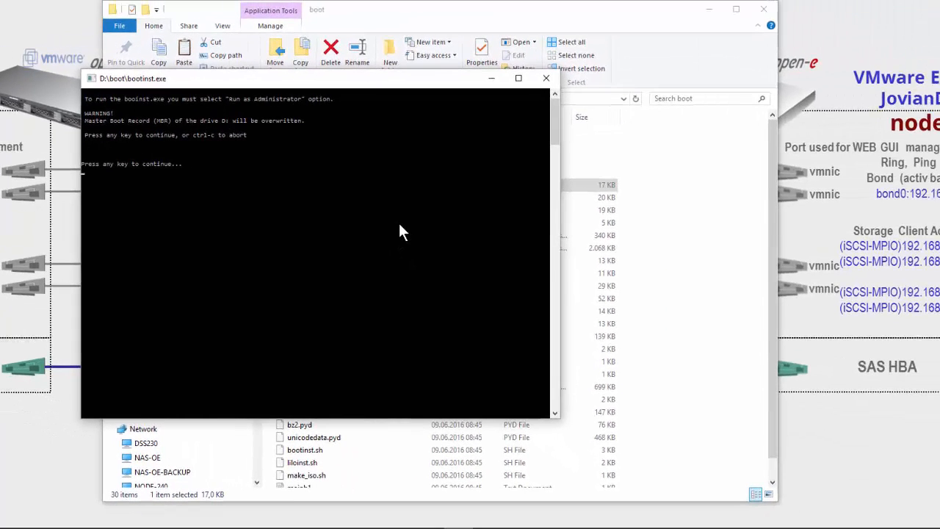
pyautogui.press('Return')
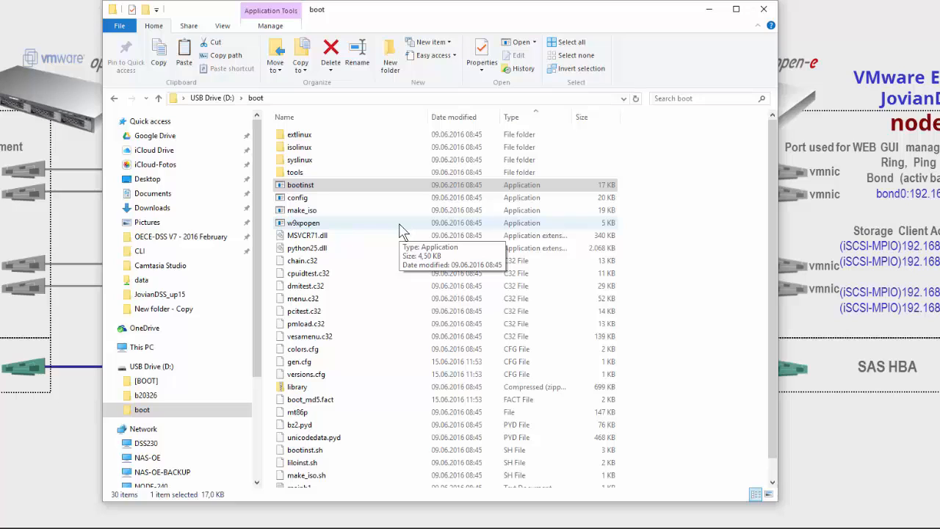
# Eject USB Drive (D:) from its context menu
pyautogui.click(151, 366)
pyautogui.rightClick(165, 373)
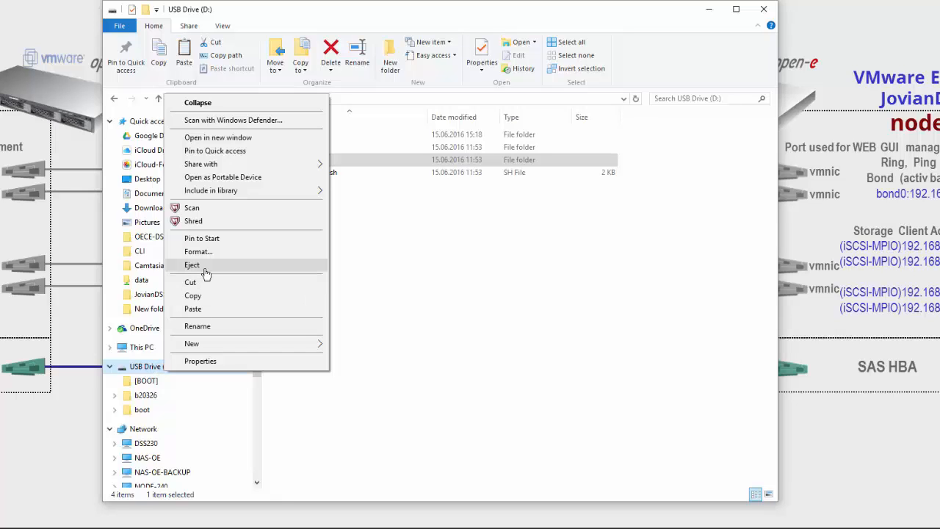
pyautogui.click(406, 322)
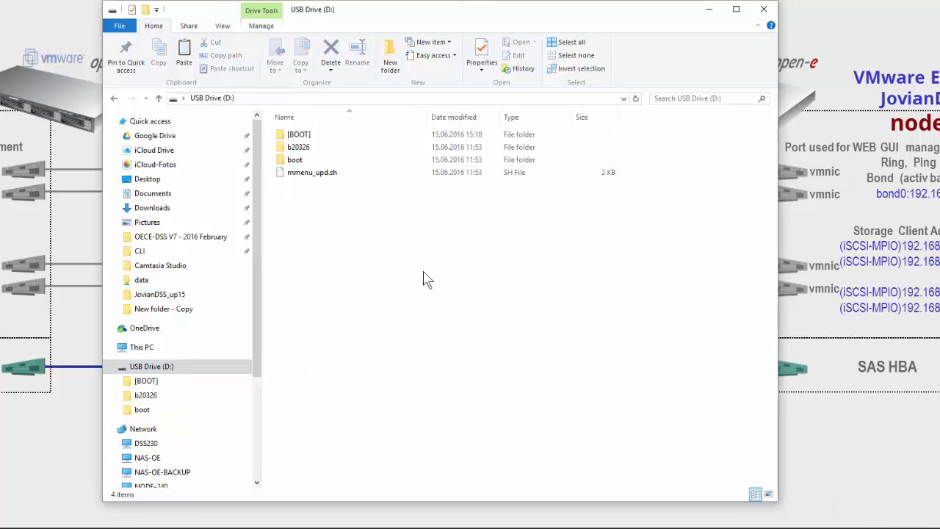
# Open the boot folder and bring up the context menu for the config application
pyautogui.doubleClick(298, 160)
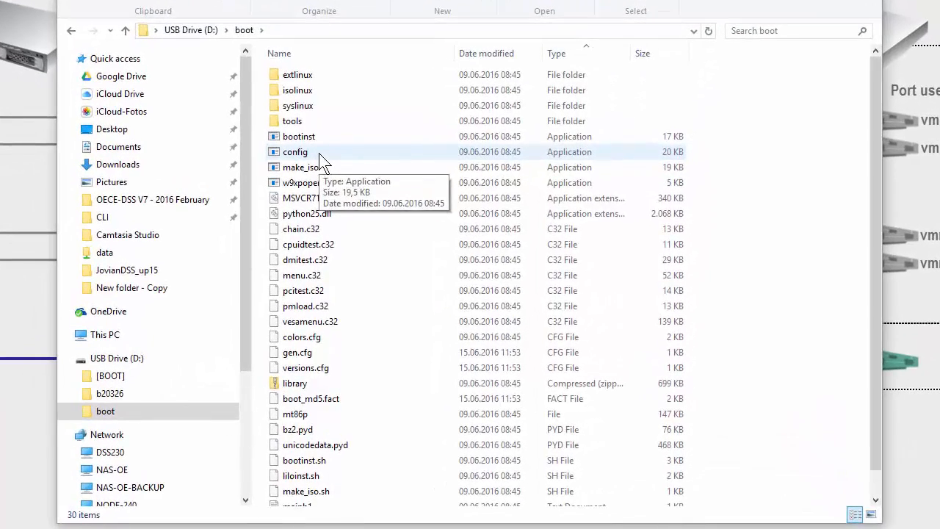
pyautogui.rightClick(318, 205)
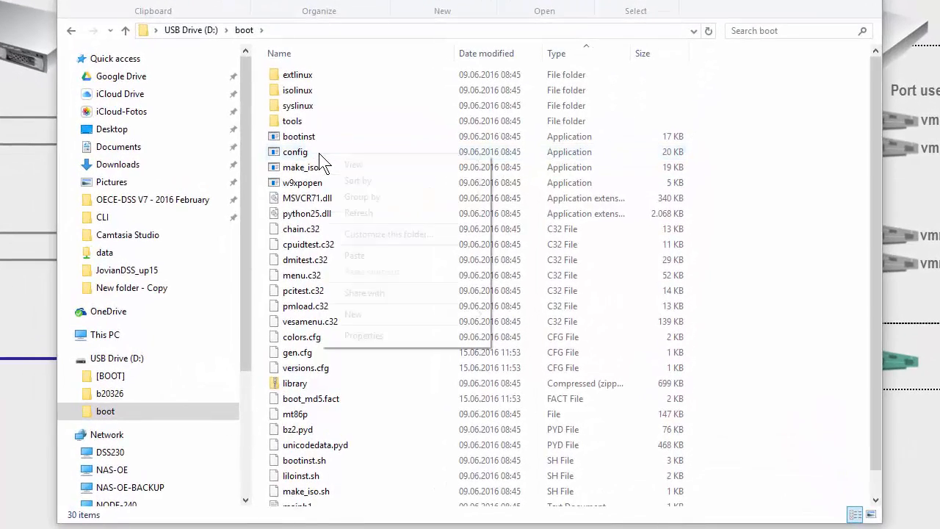
pyautogui.click(304, 152)
pyautogui.click(303, 152)
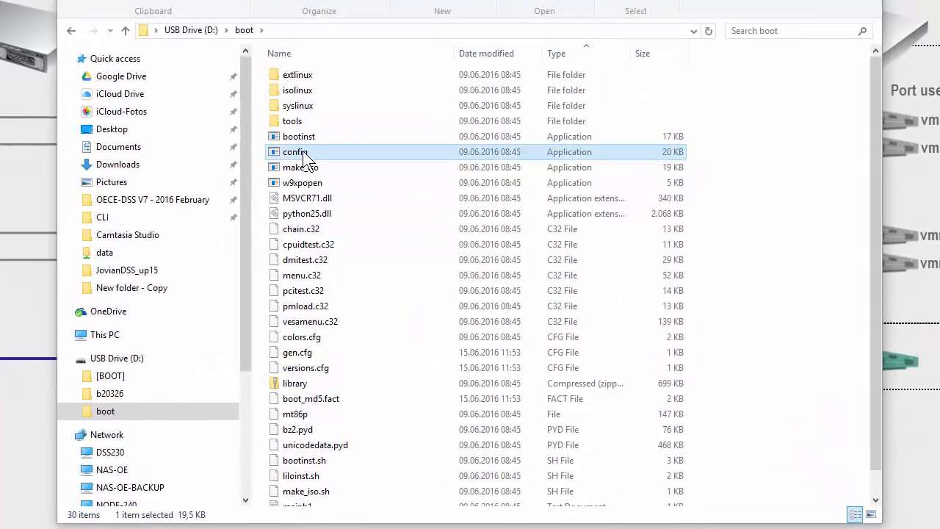
pyautogui.rightClick(302, 151)
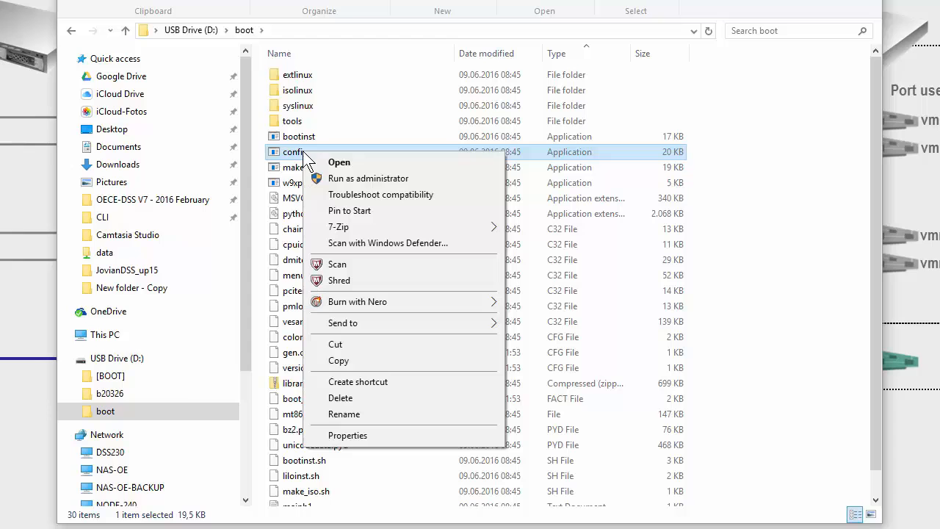
# Run config as administrator and remove Run Software Installer from the boot menu with R
pyautogui.click(367, 178)
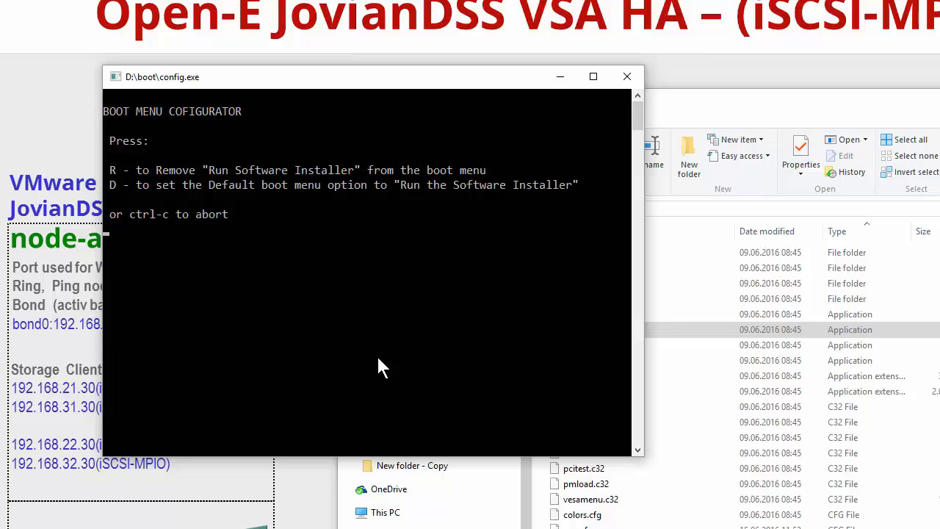
pyautogui.press('r')
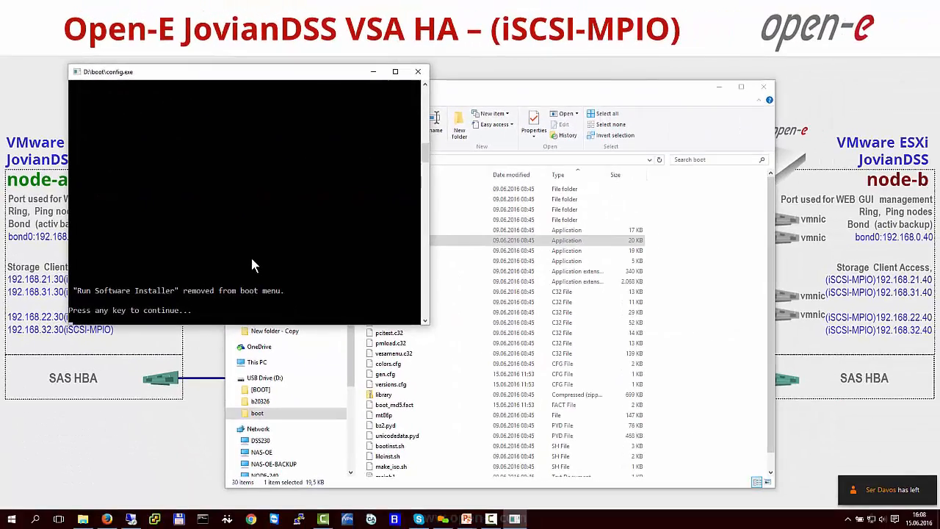
pyautogui.press('Return')
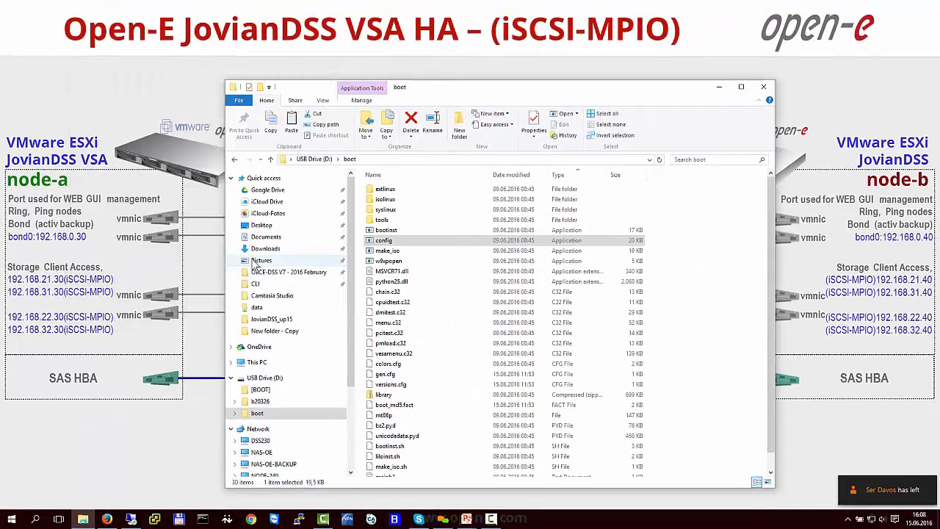
# Rerun config as administrator and make the software installer the default boot entry with D
pyautogui.rightClick(409, 247)
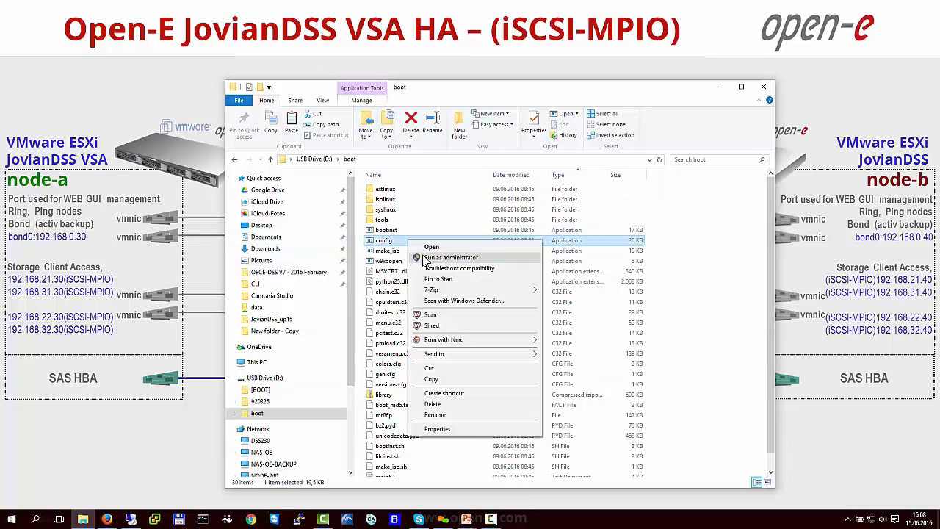
pyautogui.click(425, 260)
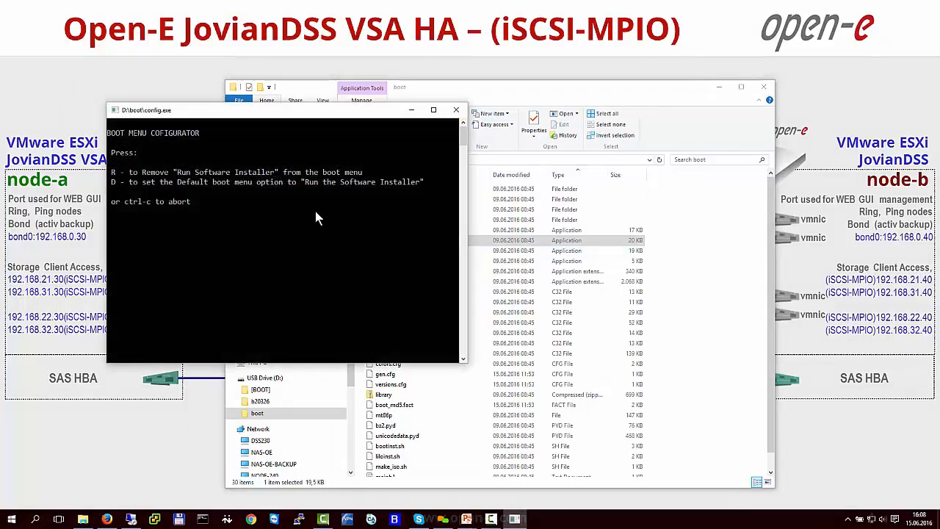
pyautogui.press('d')
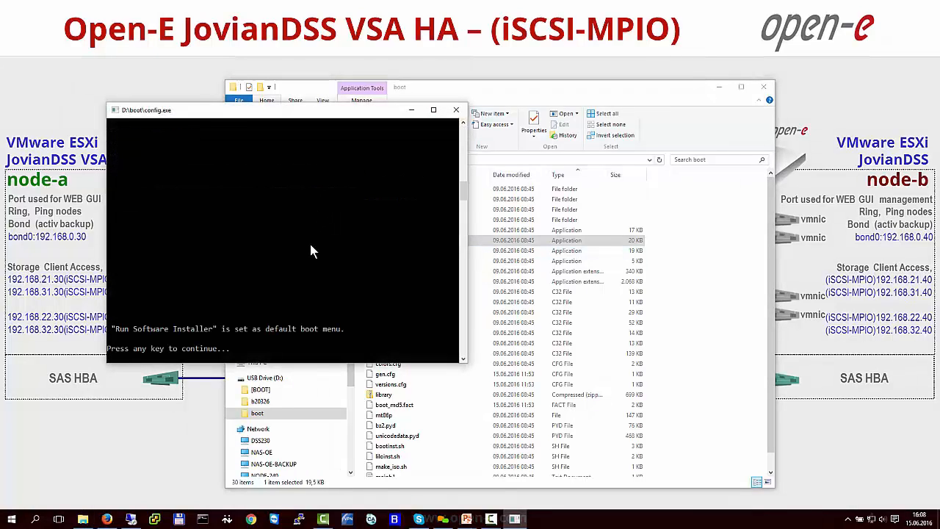
pyautogui.press('Return')
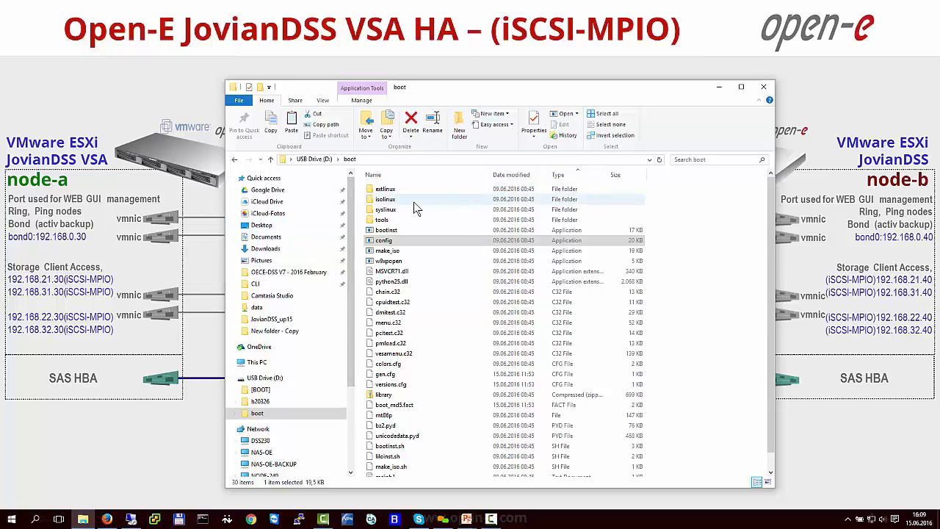
# Close the boot folder window and bring up the vSphere Client on the webinar.JovianDSS VM summary
pyautogui.moveTo(414, 208)
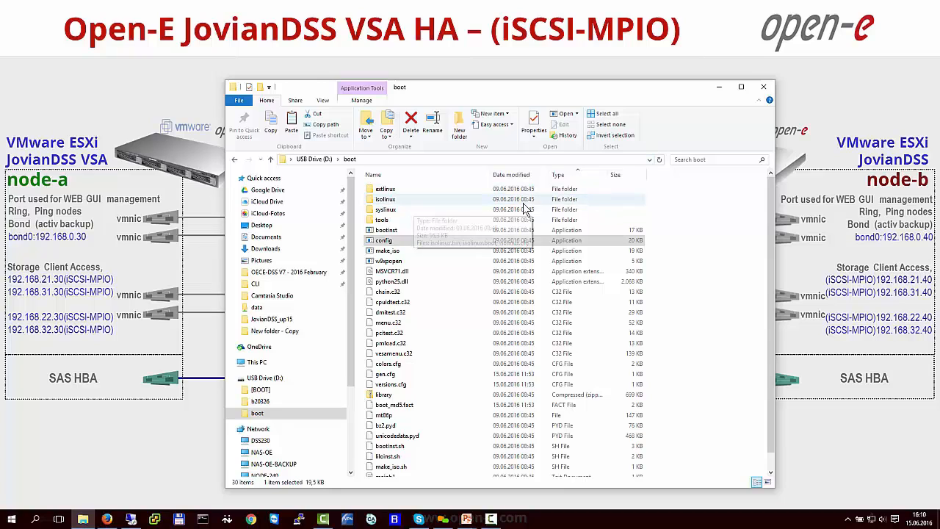
pyautogui.click(761, 89)
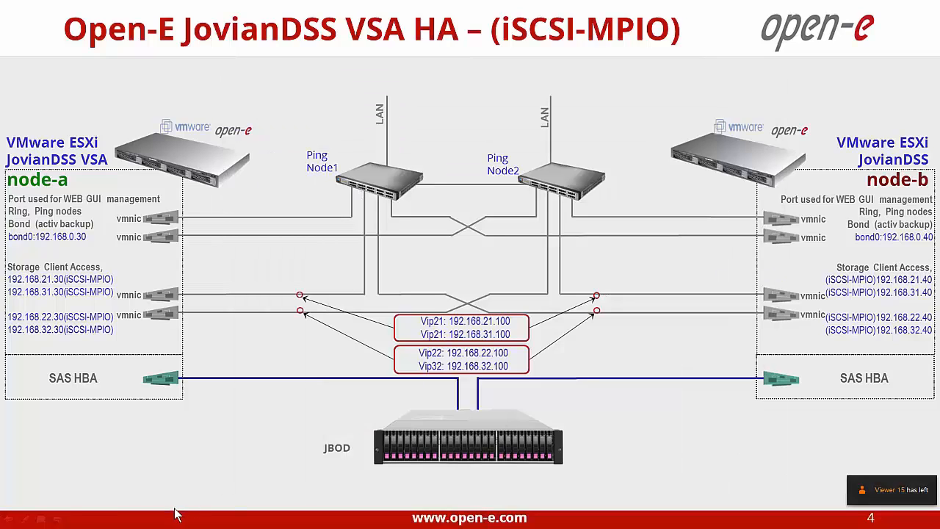
pyautogui.press('Escape')
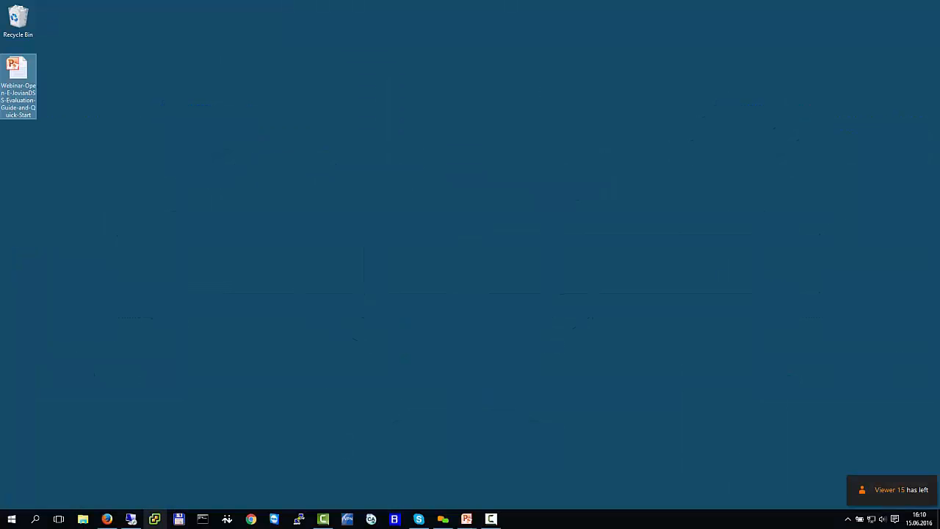
pyautogui.click(138, 517)
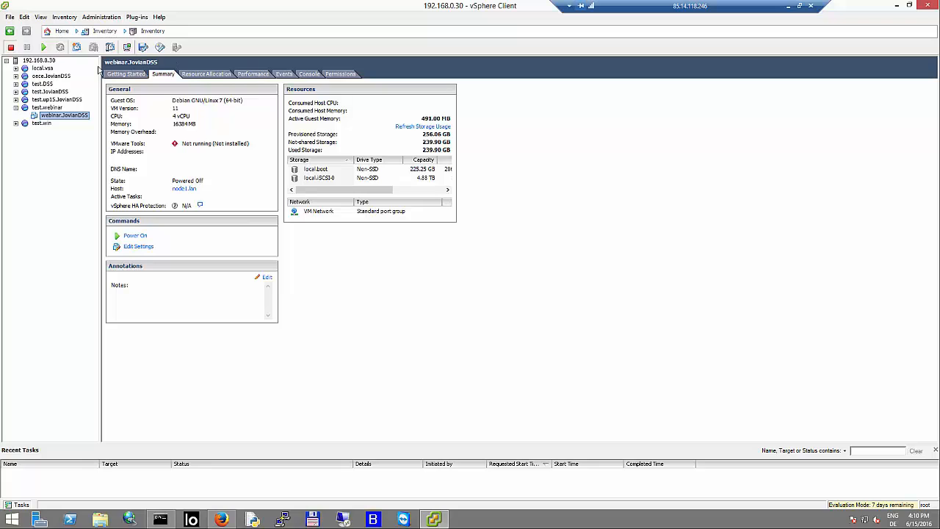
# Review host 192.168.0.30's storage datastores, then open the test.webinar resource pool
pyautogui.click(36, 61)
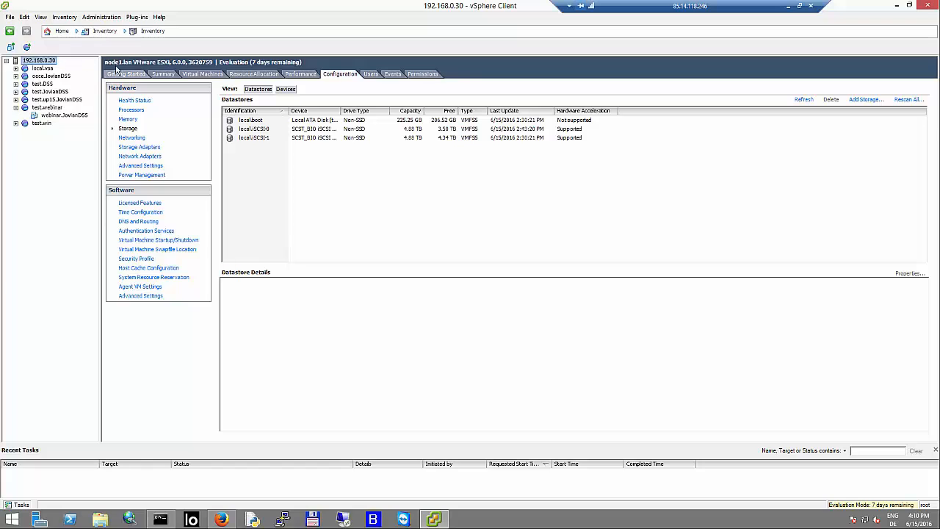
pyautogui.click(47, 108)
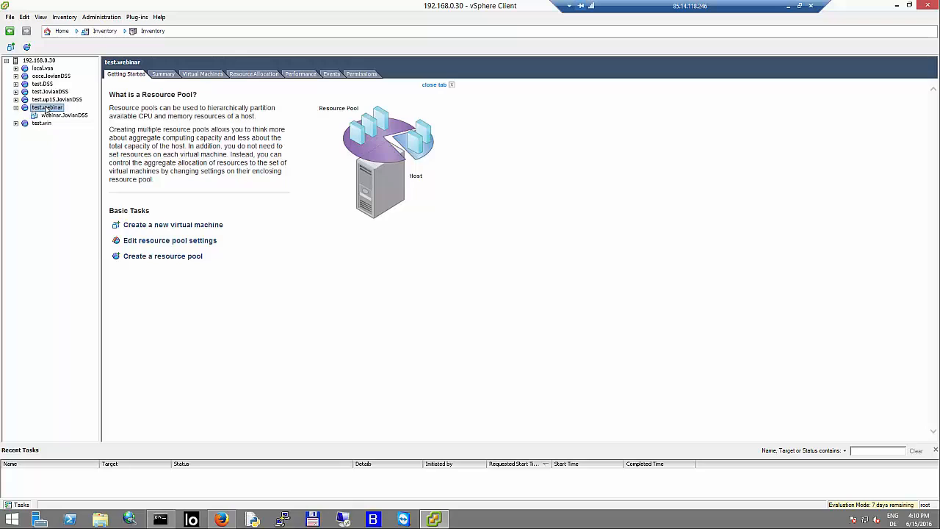
# Start a Custom new virtual machine named test.JovianDSS
pyautogui.click(144, 229)
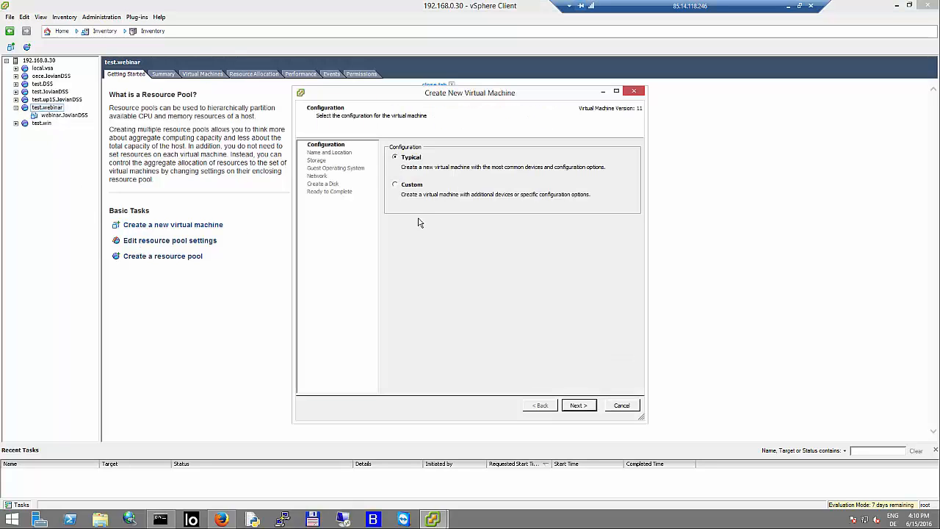
pyautogui.click(398, 187)
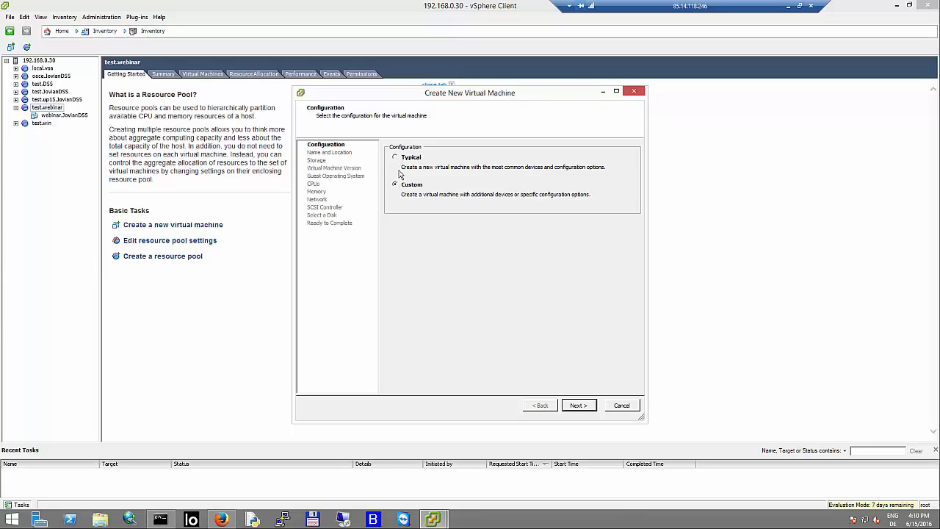
pyautogui.click(400, 160)
pyautogui.click(401, 188)
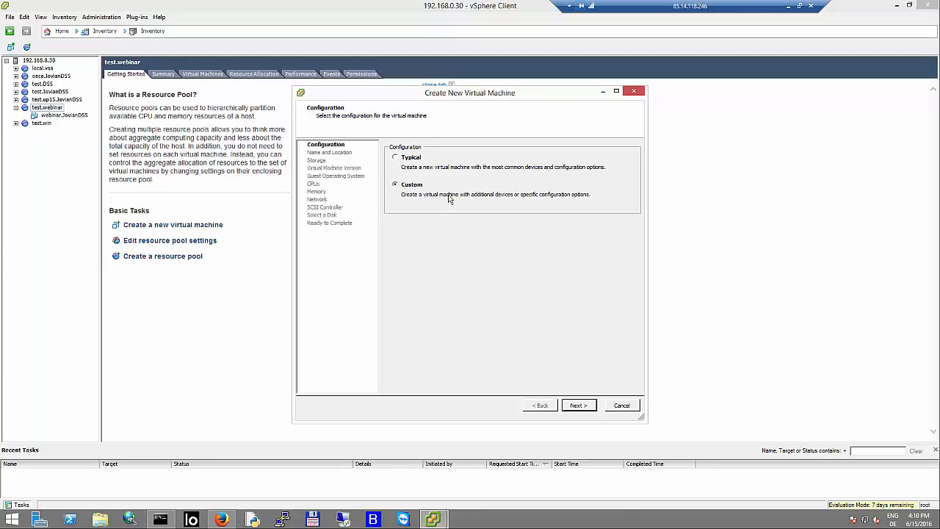
pyautogui.click(578, 406)
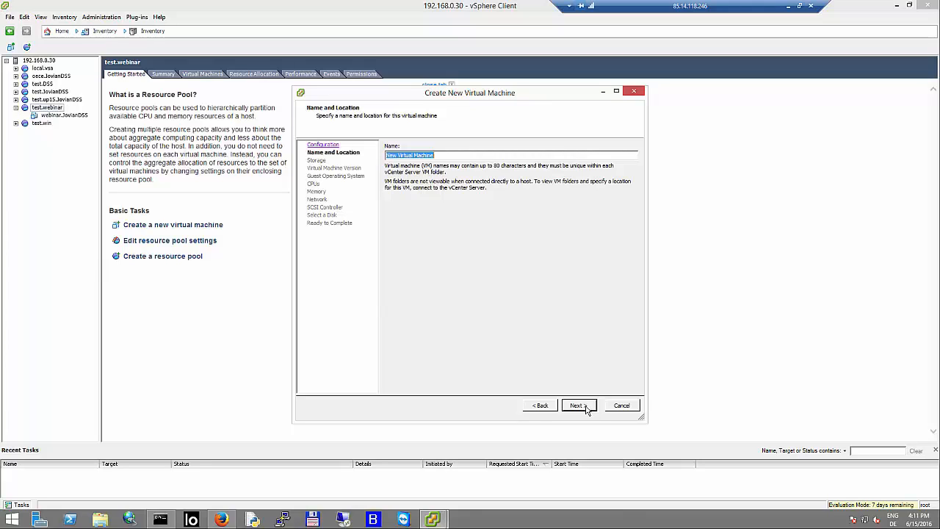
pyautogui.write('test.JovianDSS')
pyautogui.click(590, 408)
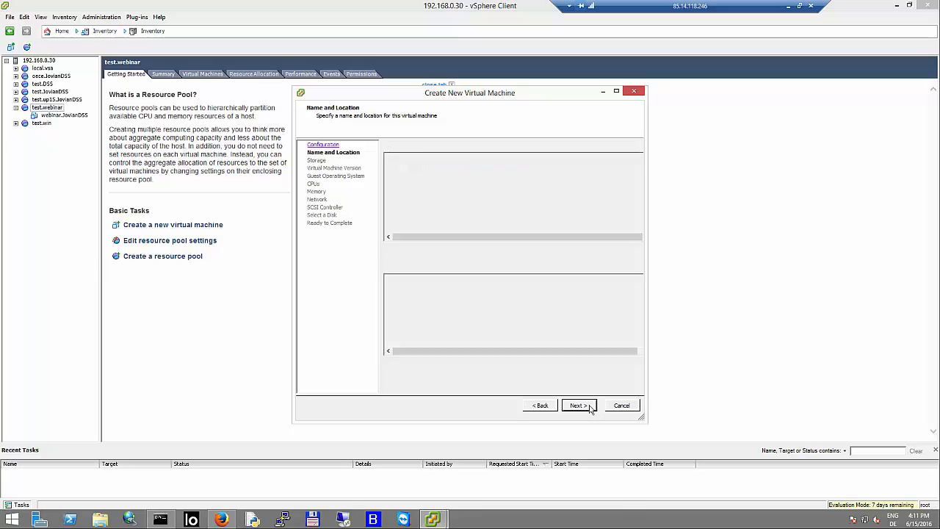
# Store it on local.iSCSI-0, keep version 11, and set guest OS to Debian GNU/Linux 7 (64-bit)
pyautogui.click(431, 178)
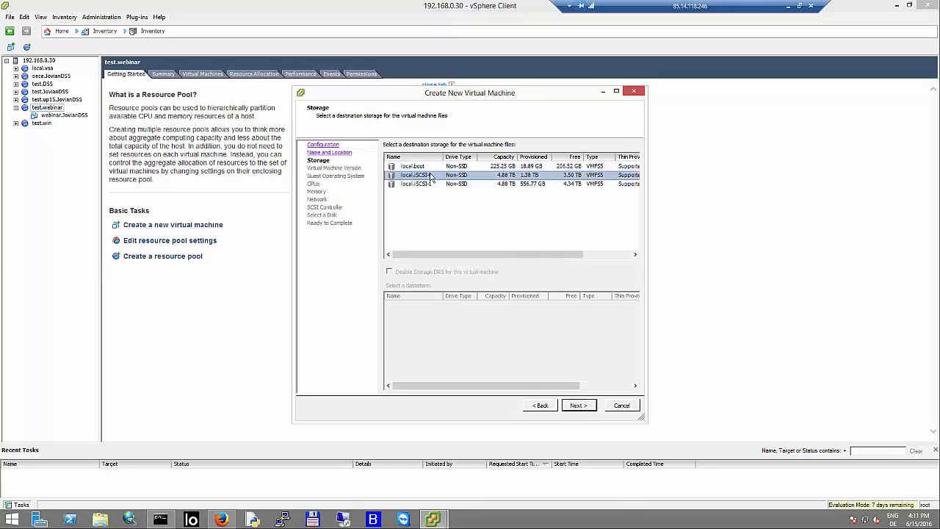
pyautogui.click(579, 406)
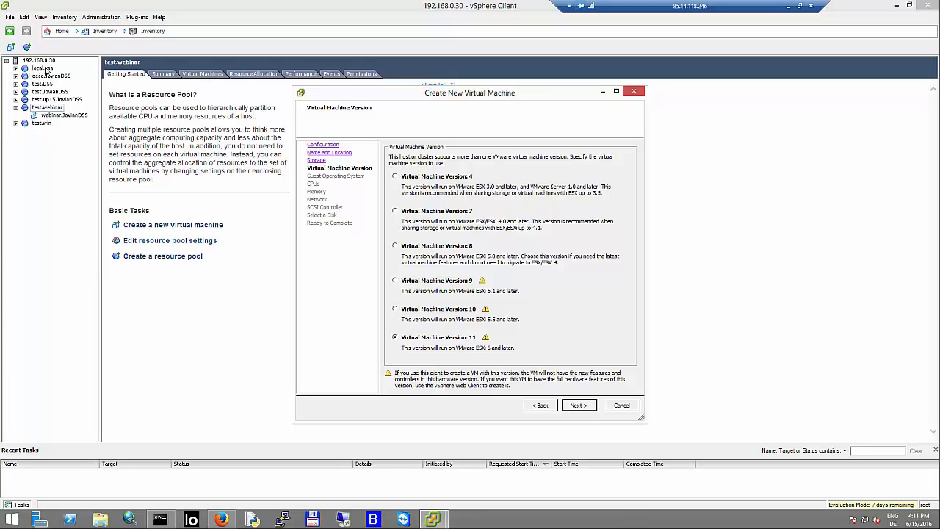
pyautogui.click(585, 409)
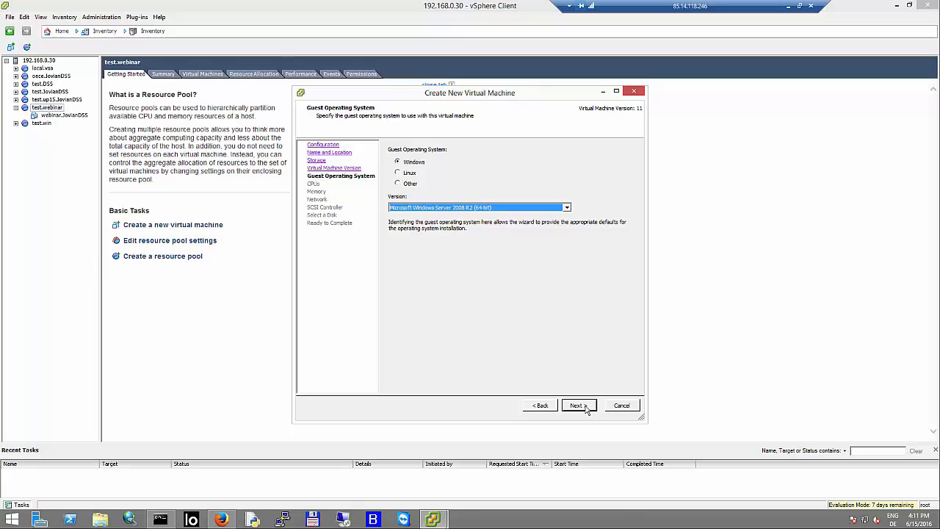
pyautogui.click(397, 173)
pyautogui.click(467, 208)
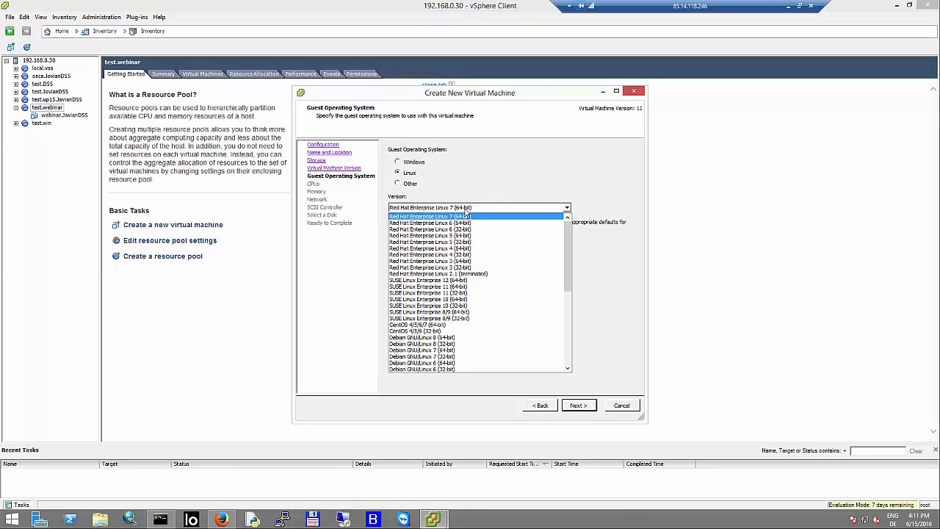
pyautogui.click(453, 351)
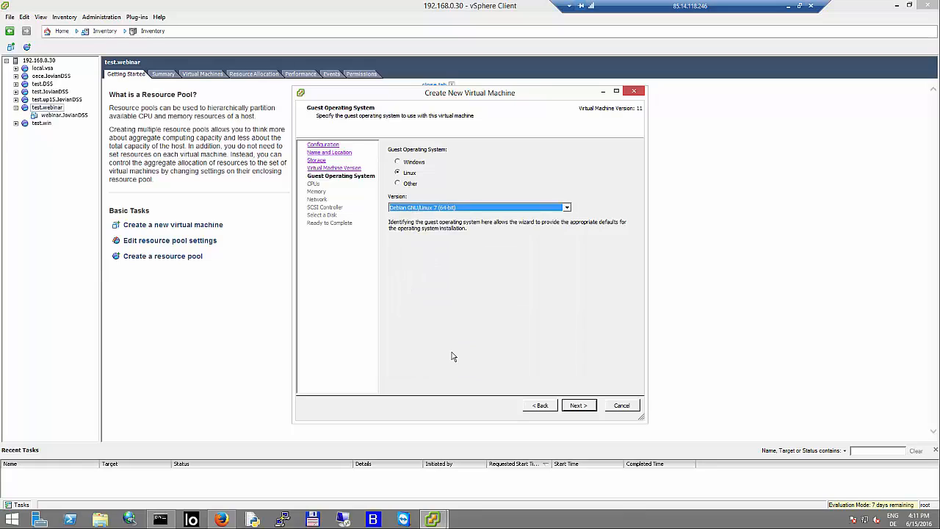
pyautogui.click(582, 408)
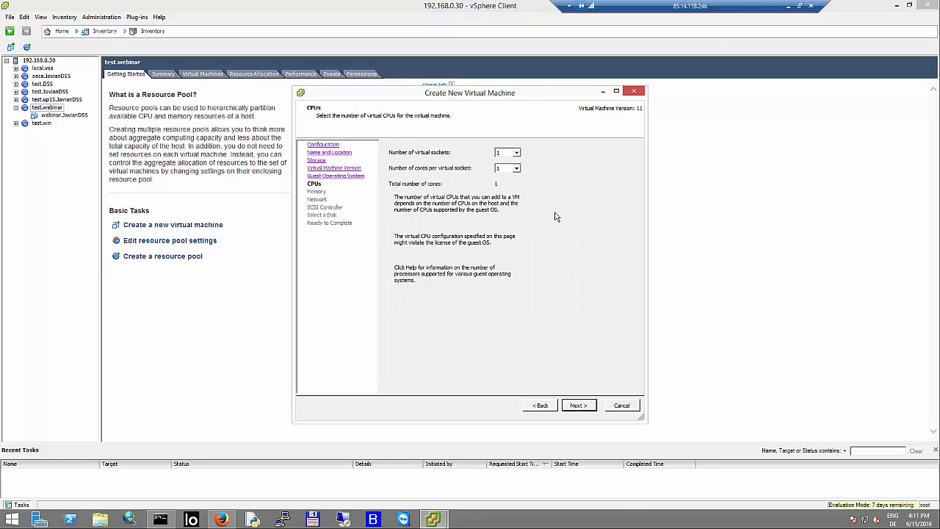
# Set the new VM to 4 cores per virtual socket
pyautogui.click(517, 169)
pyautogui.click(507, 198)
pyautogui.click(581, 410)
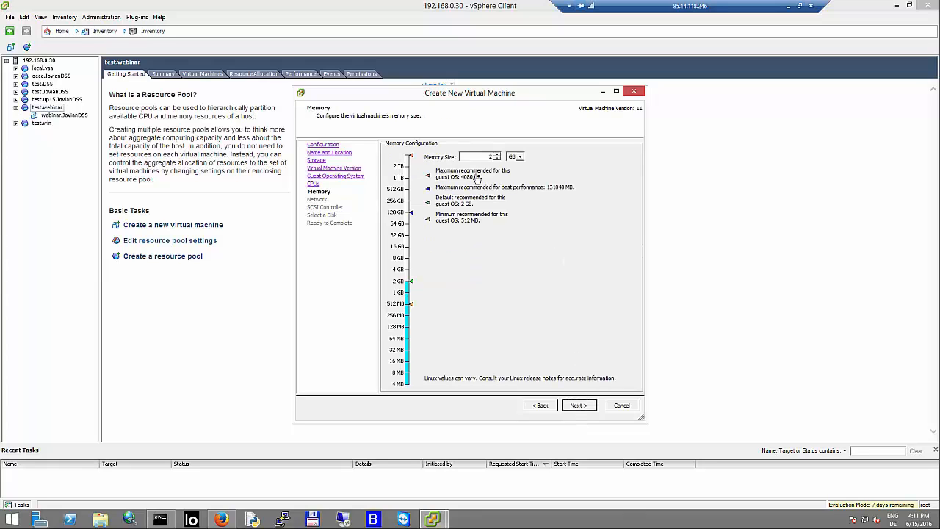
# Set the VM's memory size to 16 GB
pyautogui.moveTo(479, 155); pyautogui.dragTo(508, 155)
pyautogui.write('16')
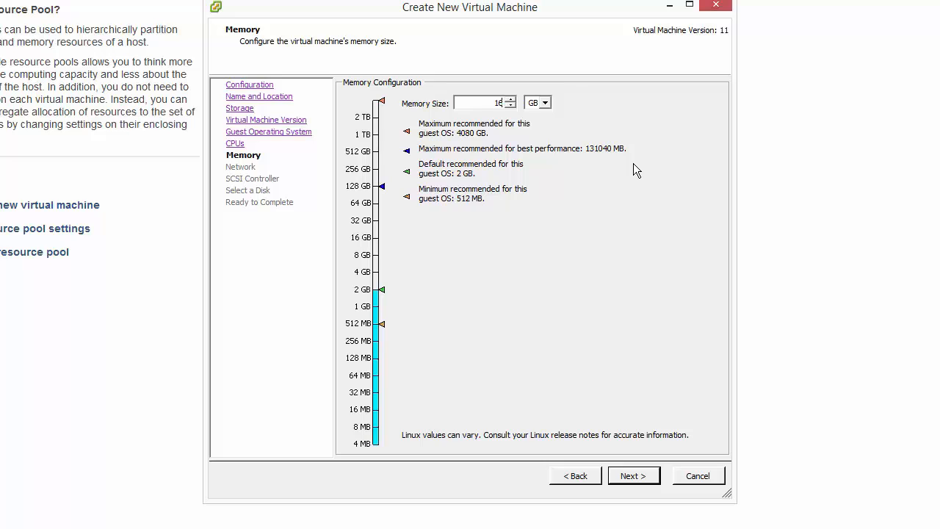
pyautogui.click(642, 478)
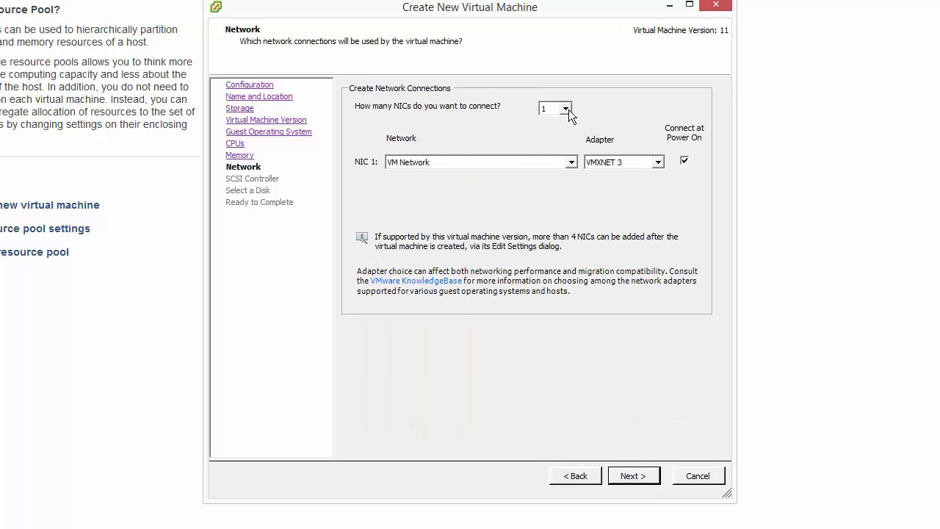
# Keep a single VMXNET 3 network adapter and the VMware Paravirtual SCSI controller
pyautogui.click(569, 110)
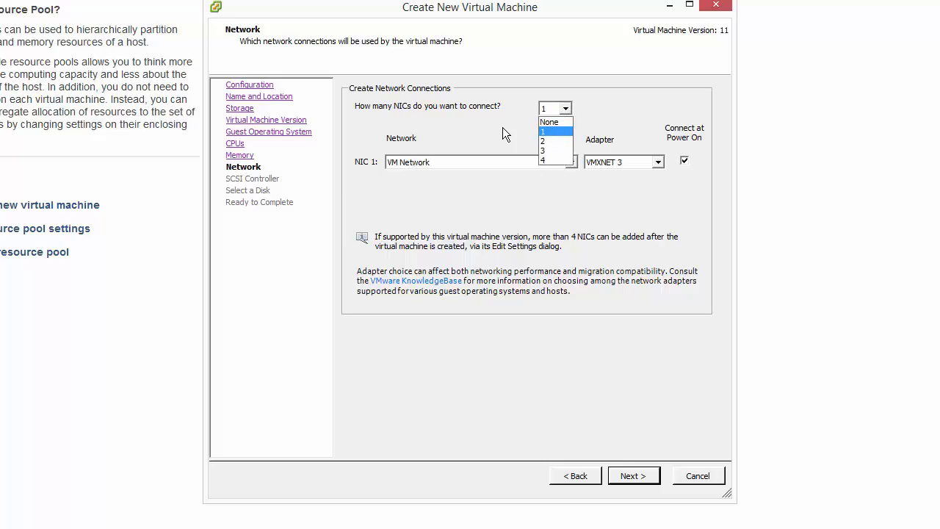
pyautogui.click(524, 148)
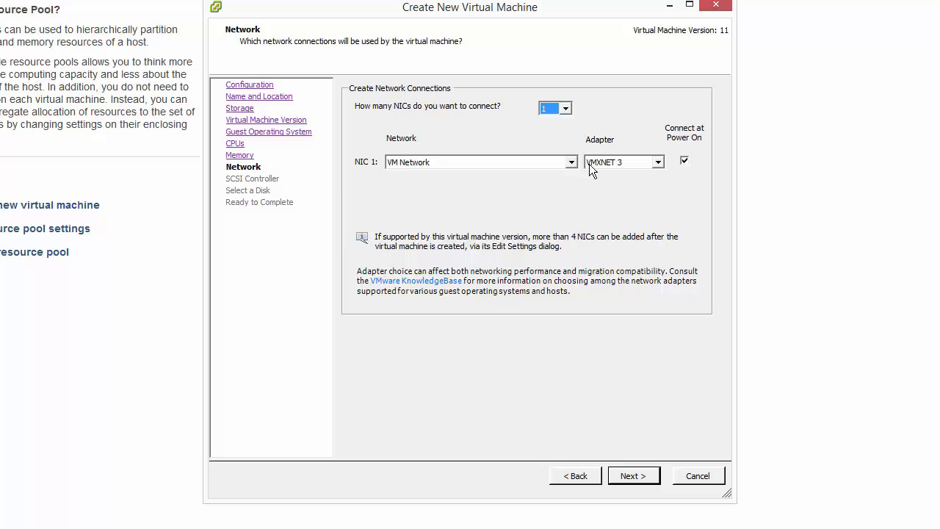
pyautogui.click(649, 476)
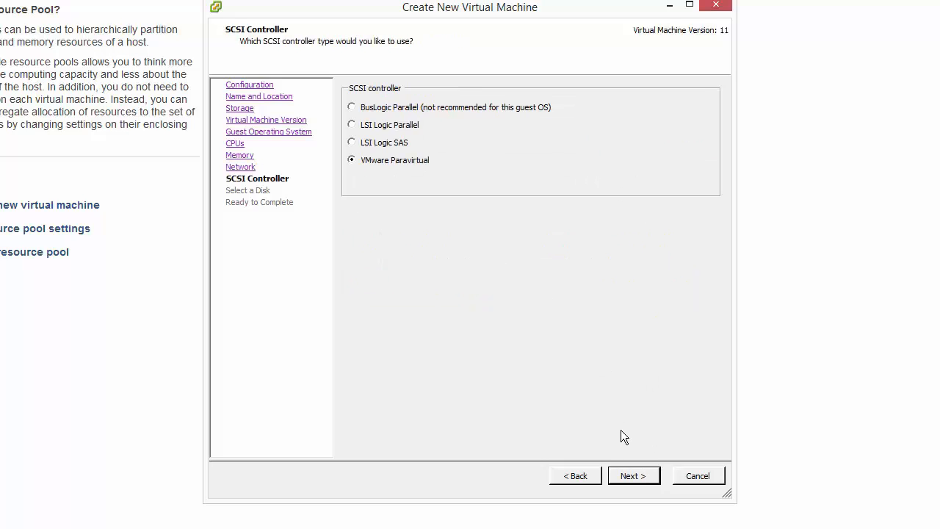
pyautogui.click(648, 477)
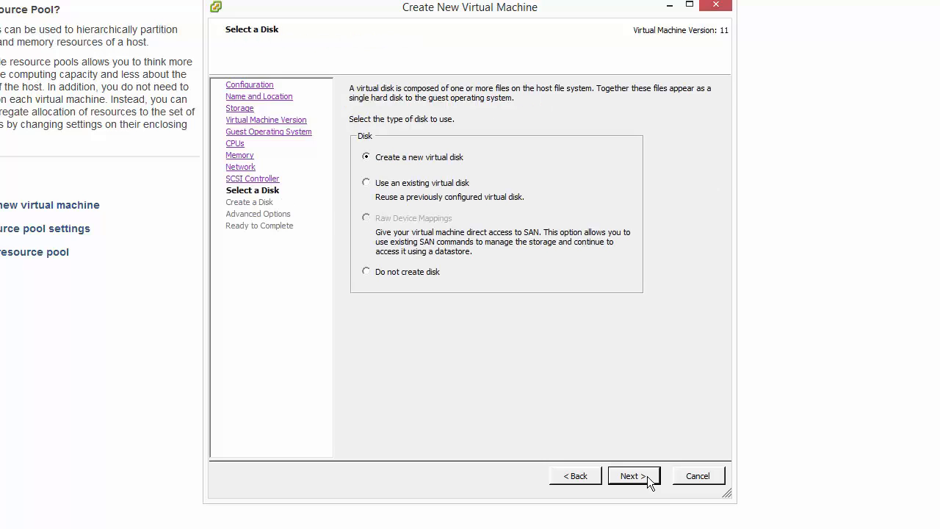
# Create a new 15.9 GB virtual disk and finish creating test.JovianDSS
pyautogui.click(649, 478)
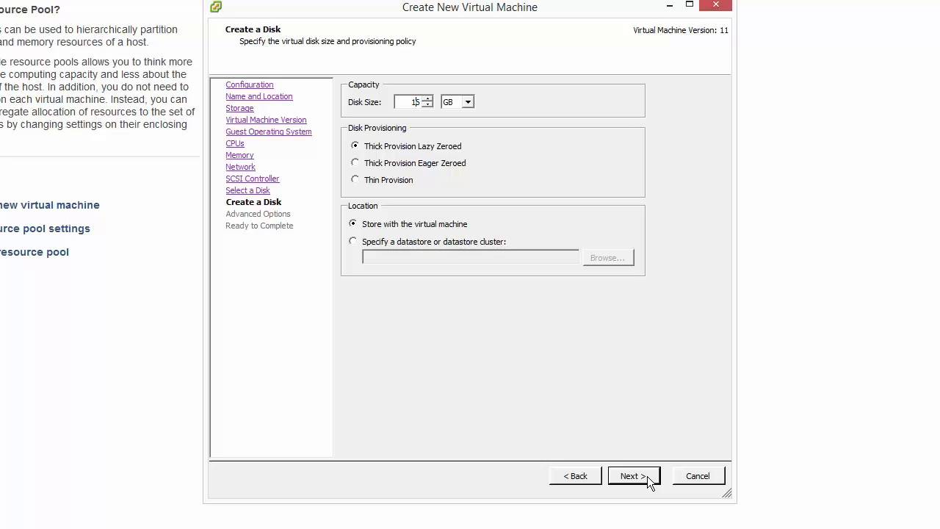
pyautogui.press('Delete')
pyautogui.write('5')
pyautogui.write('.5')
pyautogui.click(652, 478)
pyautogui.click(646, 477)
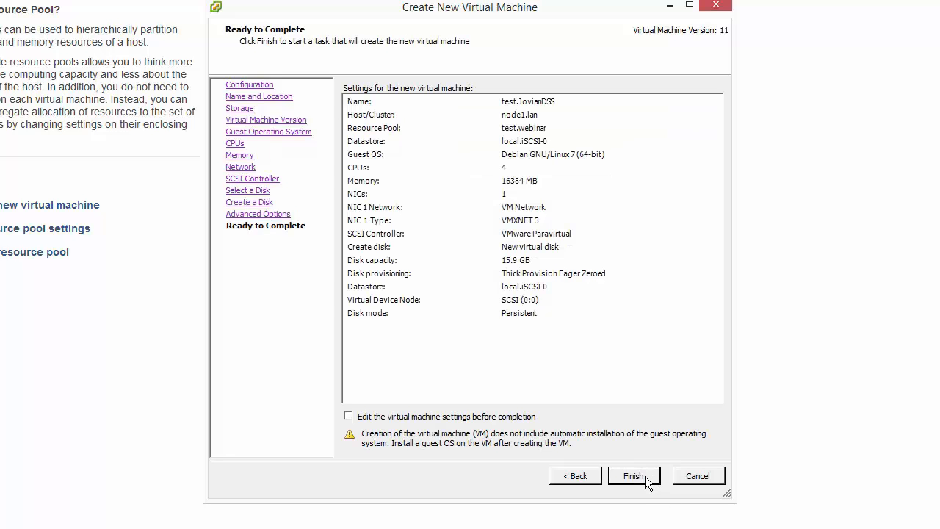
pyautogui.click(646, 477)
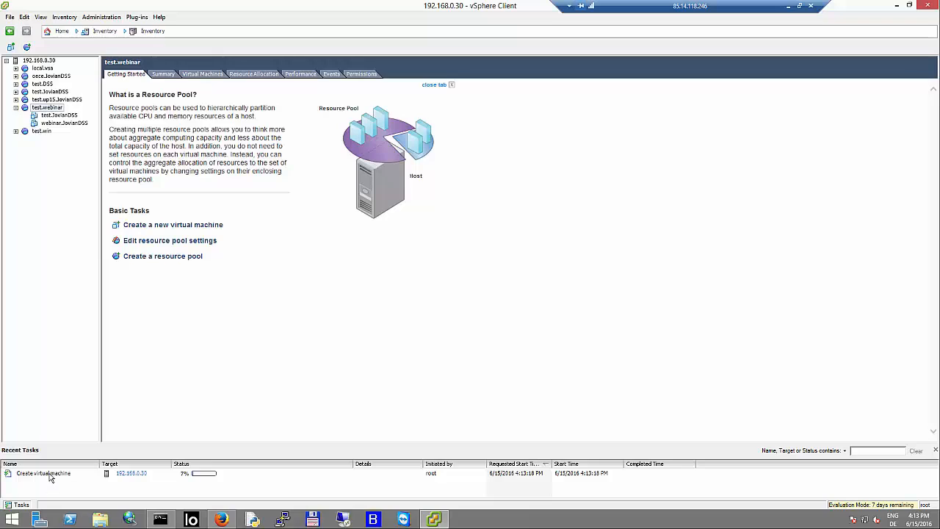
# Check the creation task and datastores, then open test.JovianDSS's virtual machine settings
pyautogui.click(13, 490)
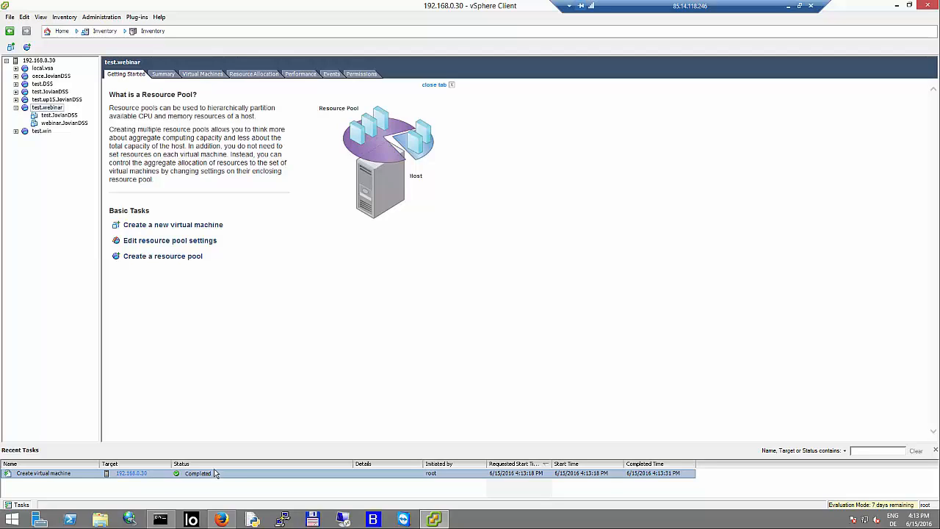
pyautogui.click(16, 68)
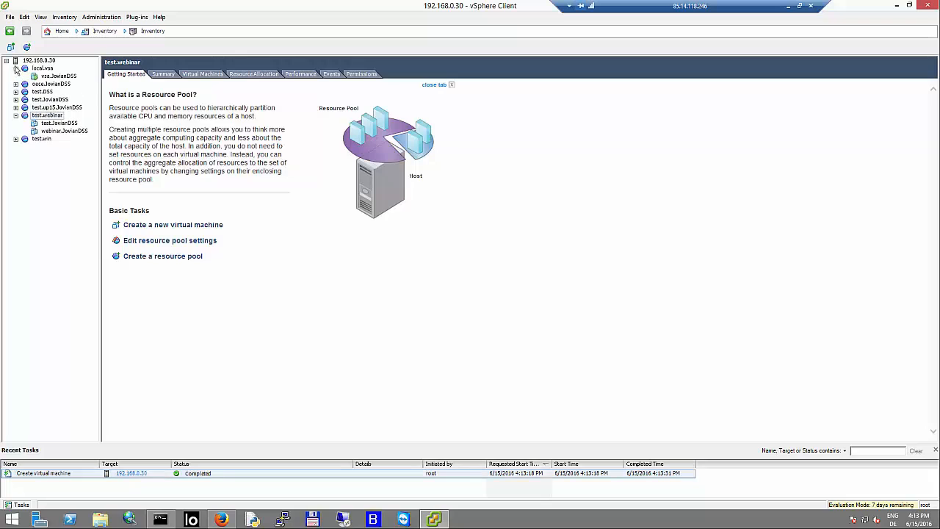
pyautogui.click(58, 76)
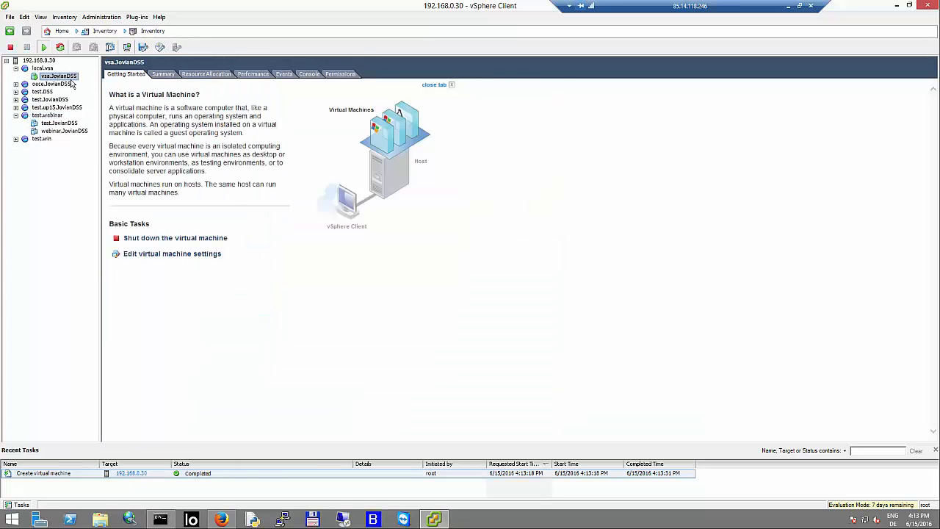
pyautogui.click(37, 61)
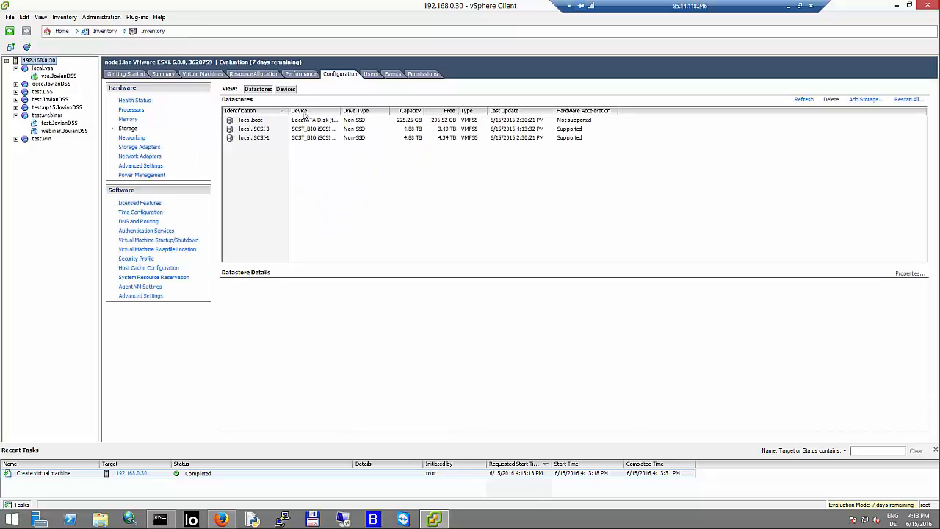
pyautogui.click(360, 132)
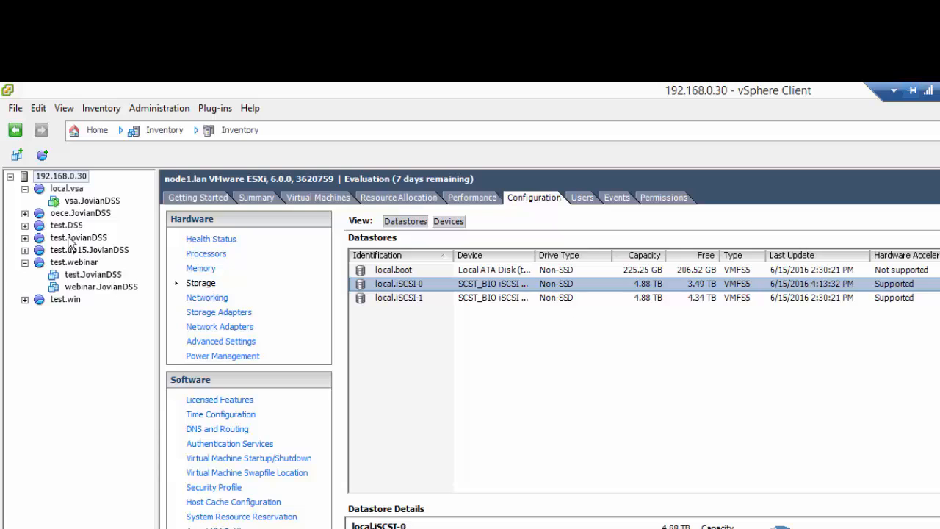
pyautogui.click(92, 275)
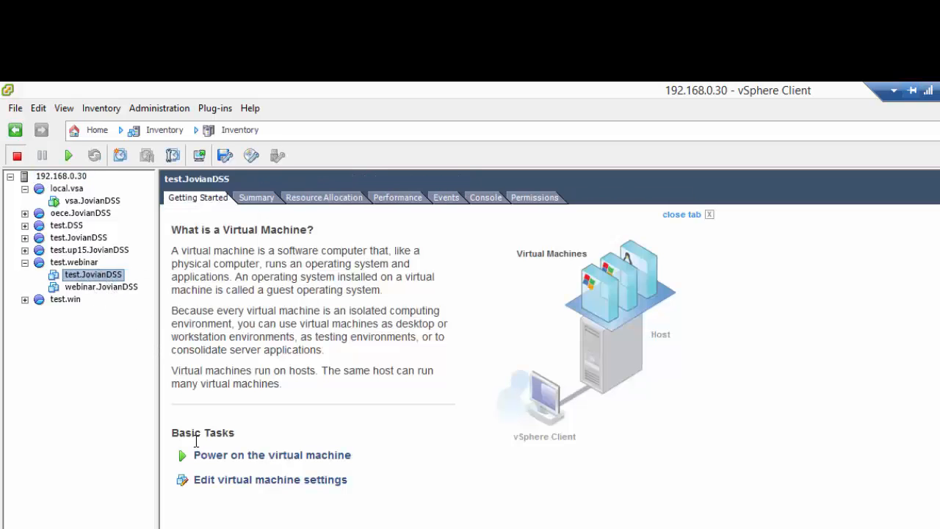
pyautogui.click(203, 482)
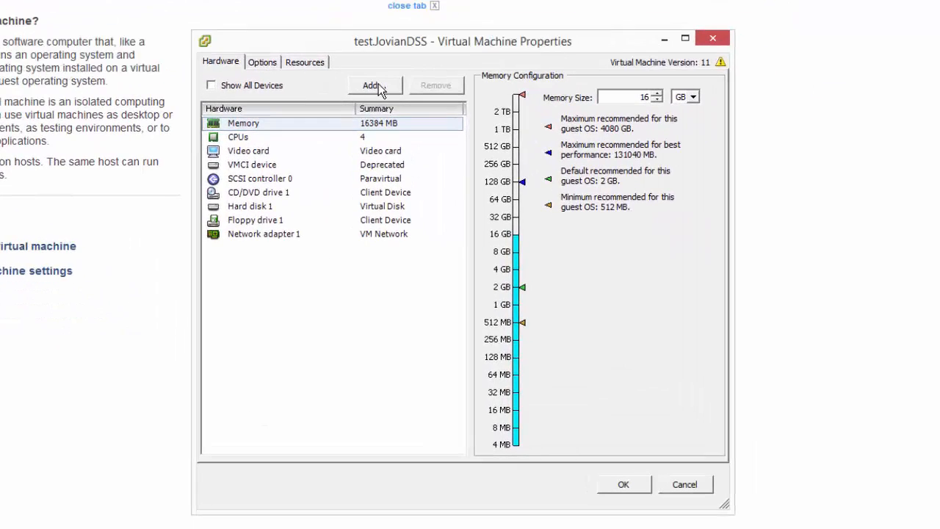
# Add a new 16 GB virtual hard disk as Hard disk 2
pyautogui.click(374, 85)
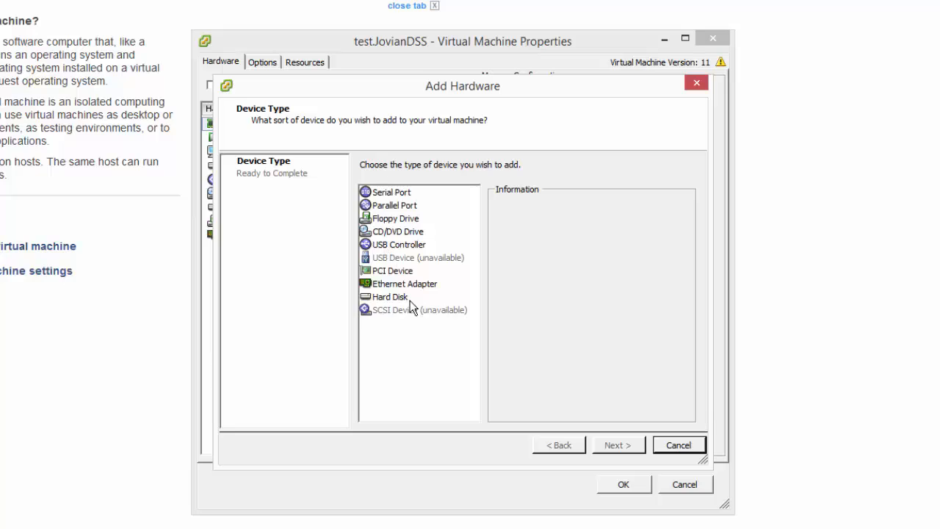
pyautogui.click(390, 297)
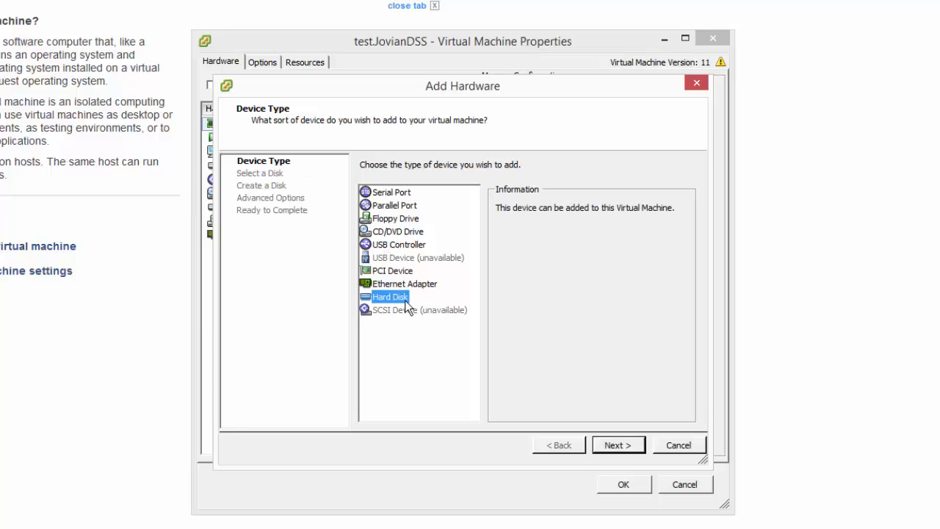
pyautogui.doubleClick(404, 300)
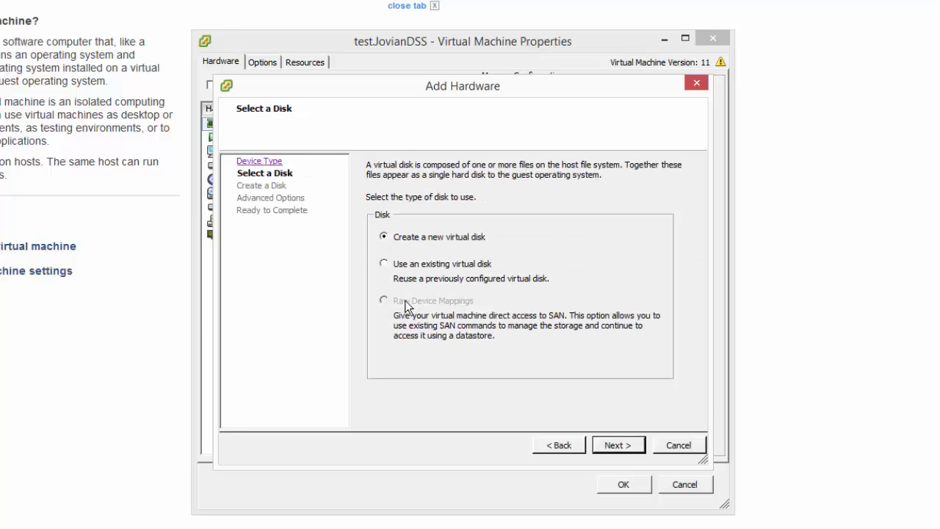
pyautogui.press('Return')
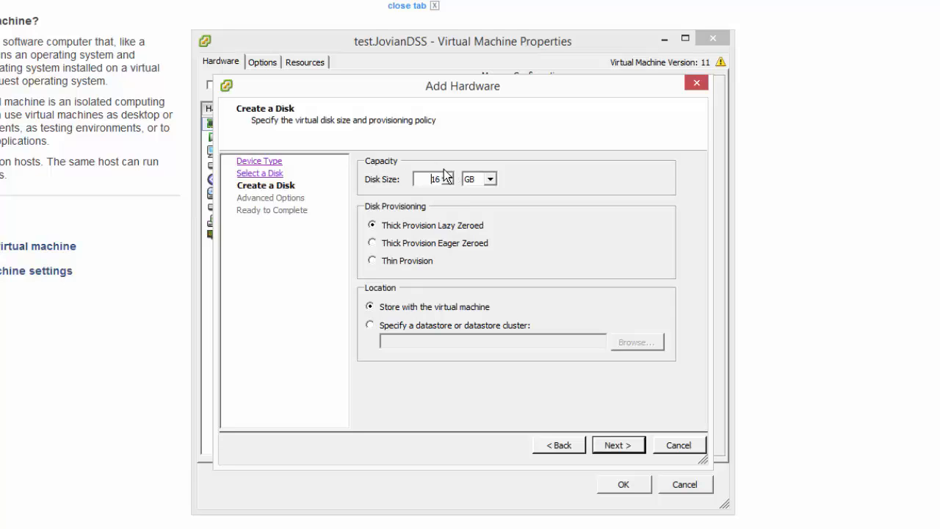
pyautogui.press('Return')
pyautogui.press('Return')
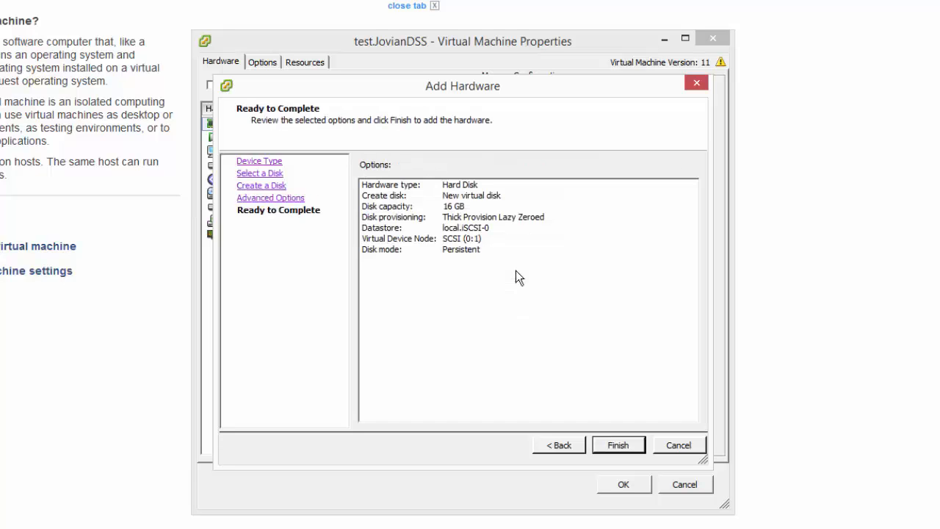
pyautogui.press('Return')
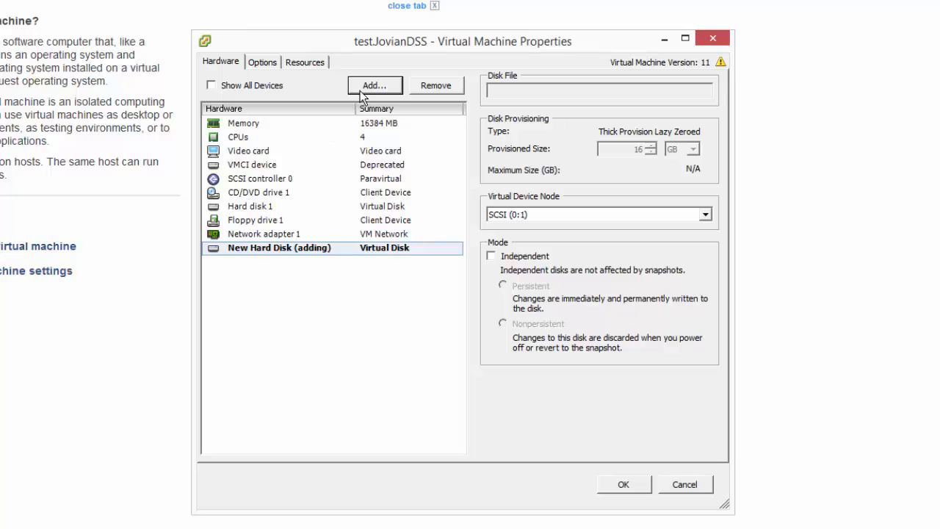
# Add a second new 16 GB virtual hard disk as Hard disk 3
pyautogui.press('Return')
pyautogui.click(384, 298)
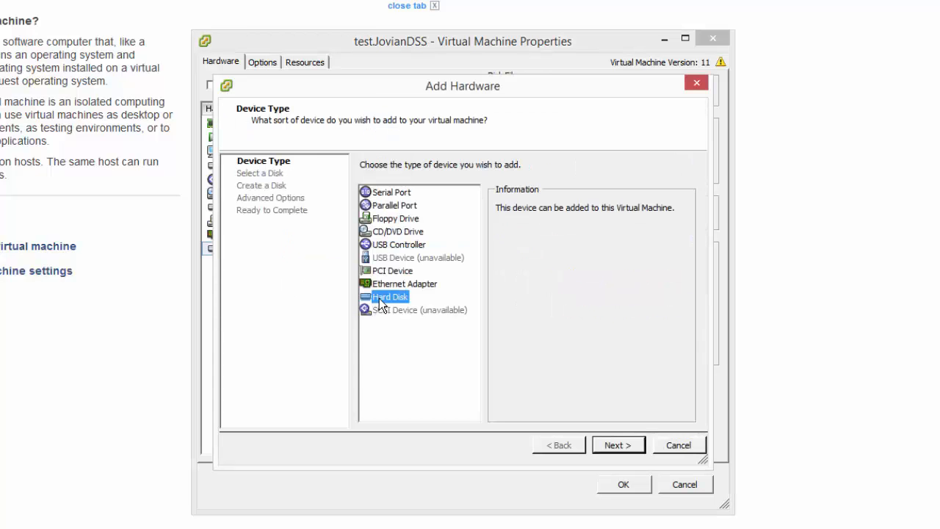
pyautogui.press('Return')
pyautogui.press('Return')
pyautogui.press('Return')
pyautogui.press('Return')
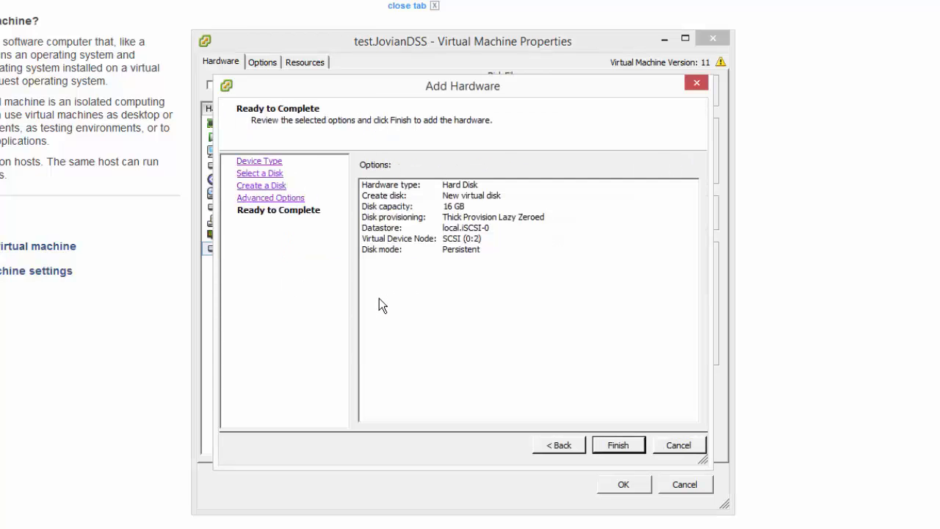
pyautogui.press('Return')
pyautogui.press('Return')
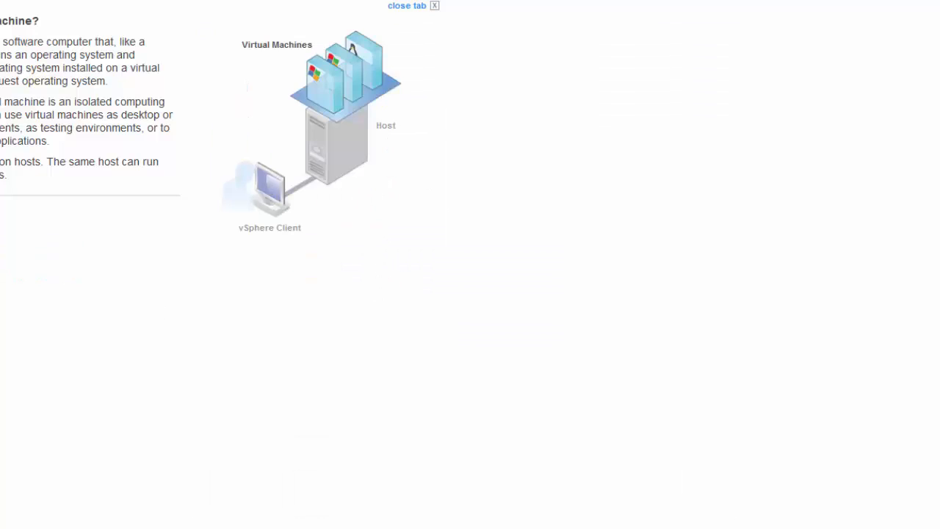
# Review Hard disks 1–3, the SCSI controller and the CD/DVD drive in the VM settings
pyautogui.click(36, 270)
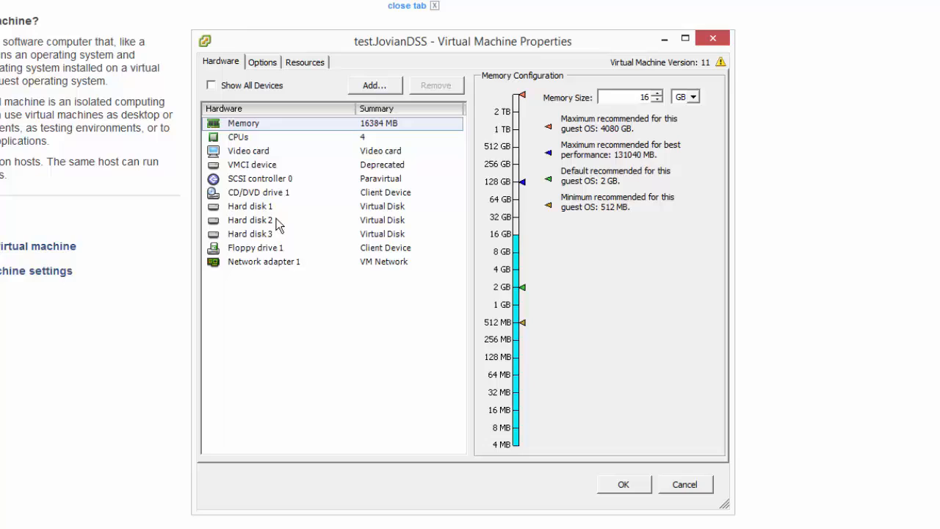
pyautogui.click(278, 223)
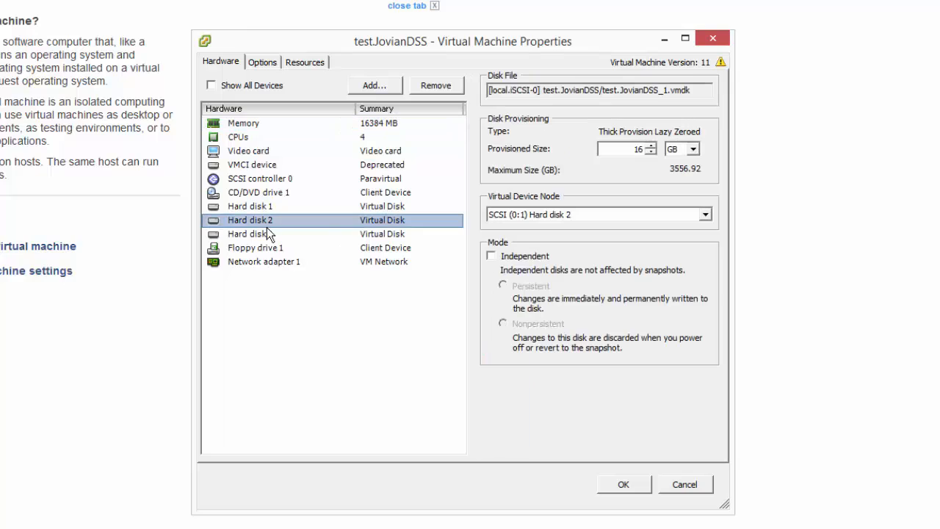
pyautogui.click(268, 233)
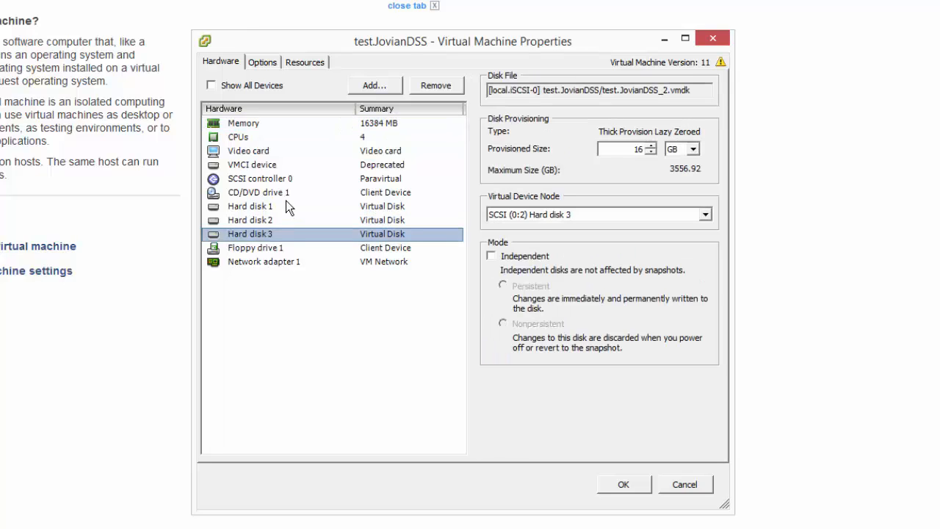
pyautogui.click(272, 212)
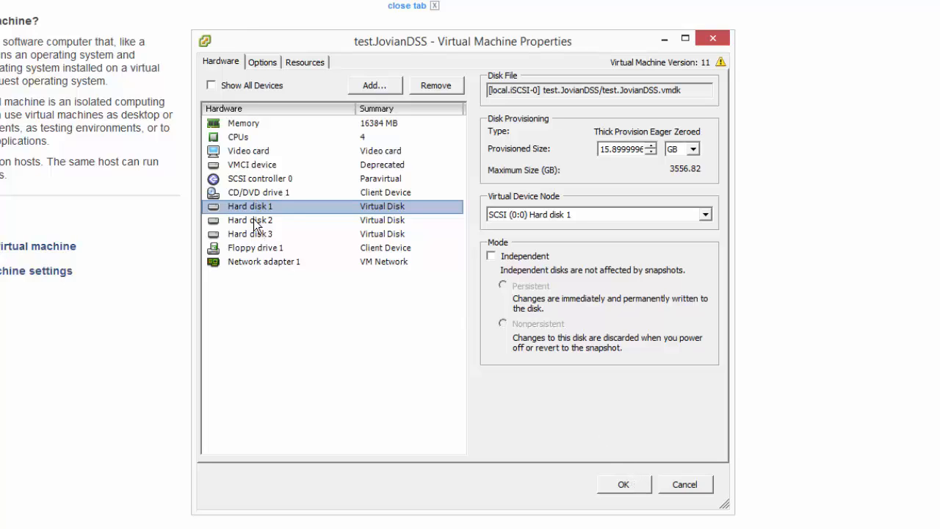
pyautogui.click(269, 181)
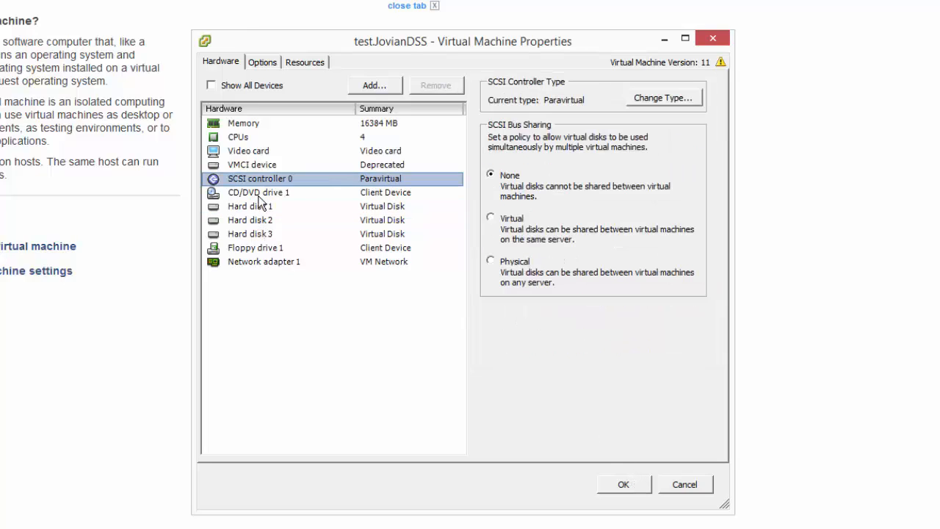
pyautogui.click(266, 190)
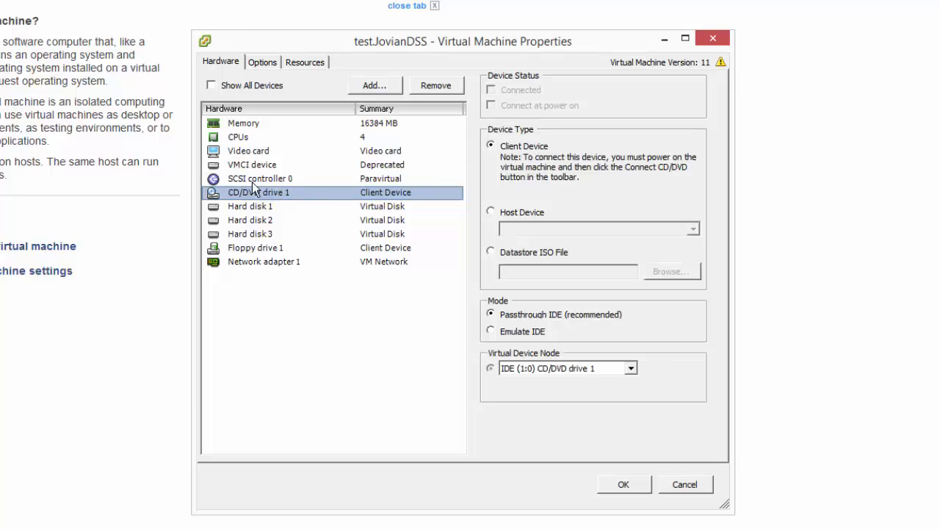
# Mount the local.boot jdss1.0up13 ISO in the CD/DVD drive, connected at power on
pyautogui.click(491, 251)
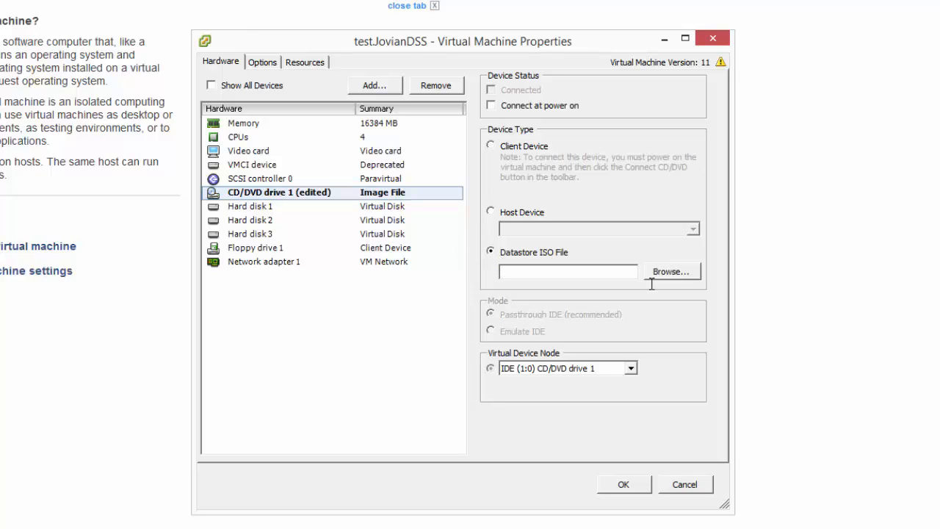
pyautogui.click(673, 272)
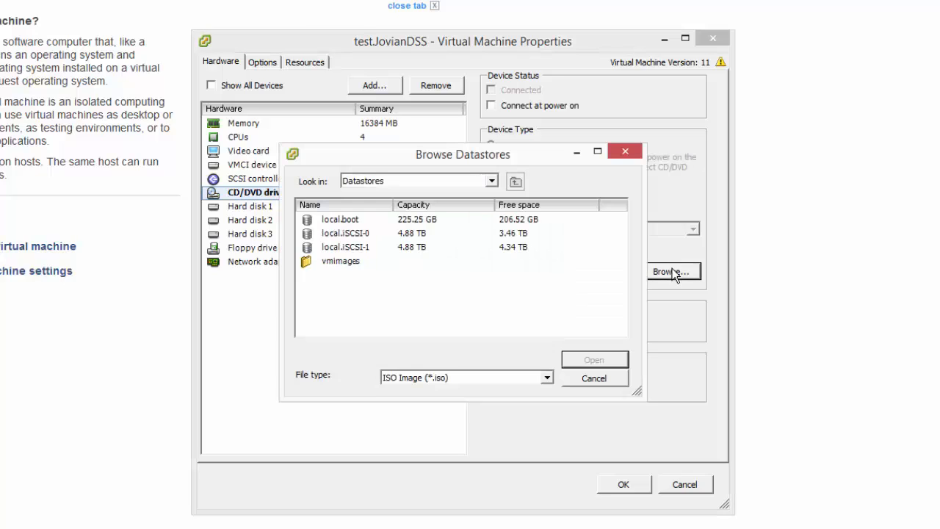
pyautogui.doubleClick(359, 221)
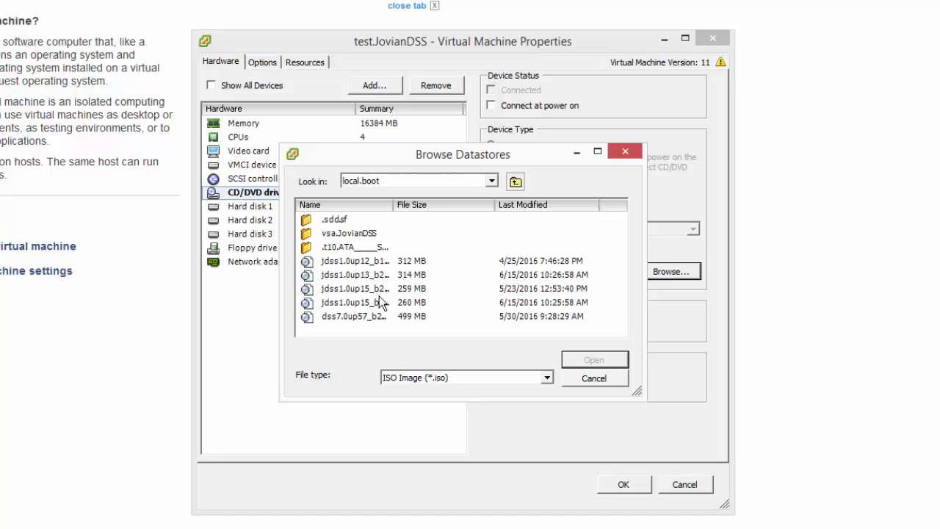
pyautogui.click(365, 278)
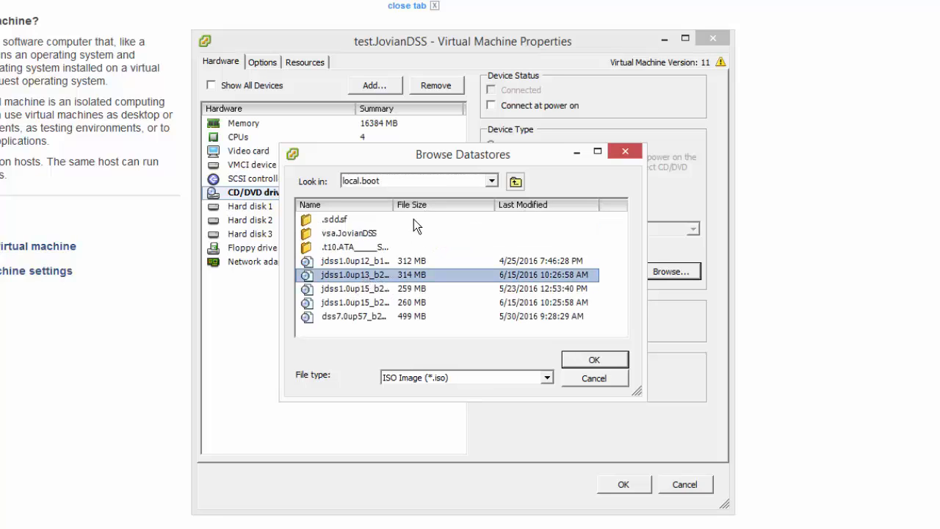
pyautogui.moveTo(394, 204); pyautogui.dragTo(432, 206)
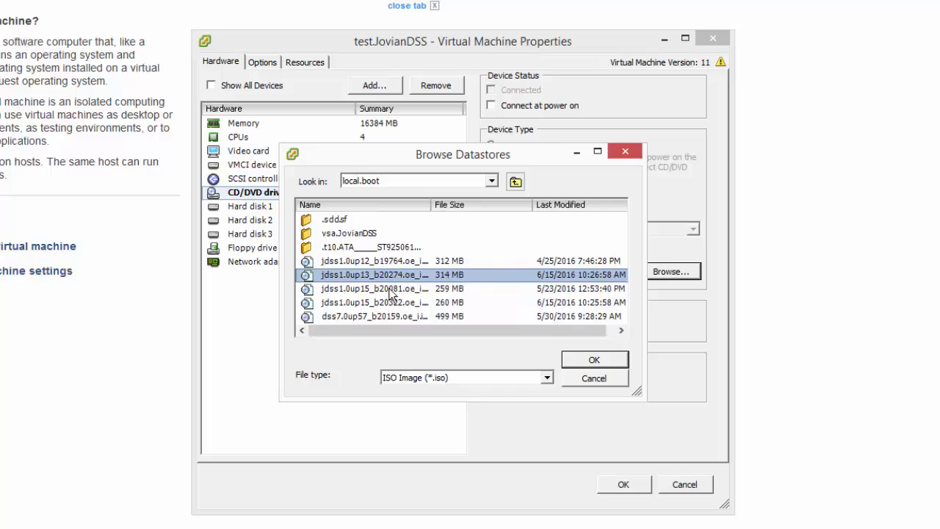
pyautogui.click(590, 360)
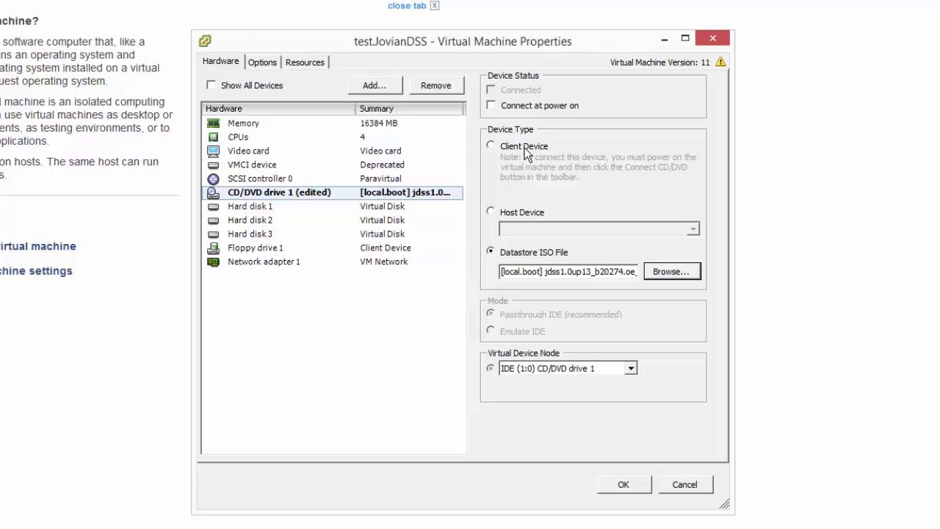
pyautogui.click(491, 105)
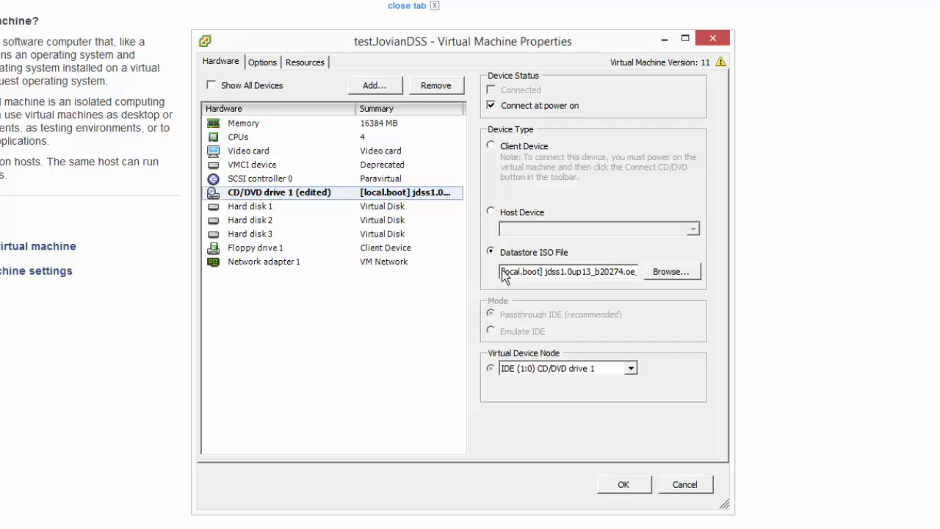
pyautogui.click(626, 486)
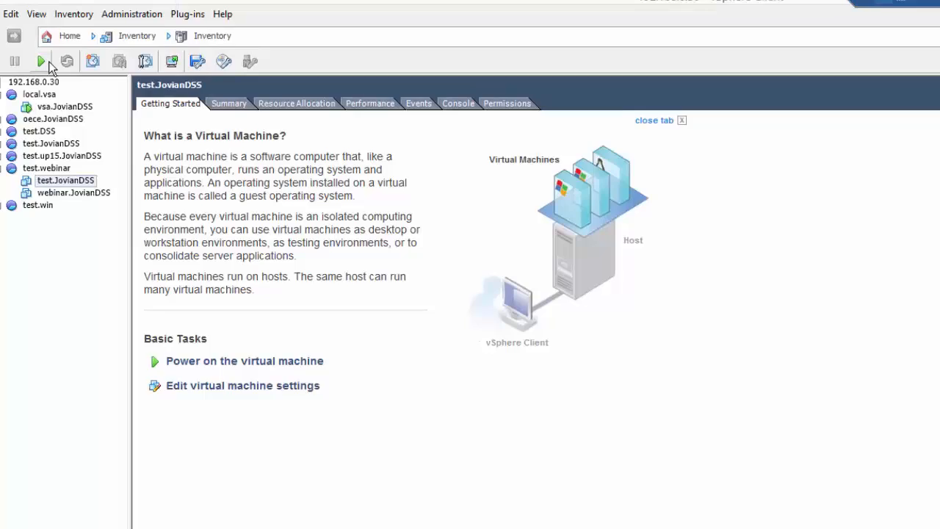
# Power on test.JovianDSS and open its console, relaunching it after the MKS crash
pyautogui.click(44, 64)
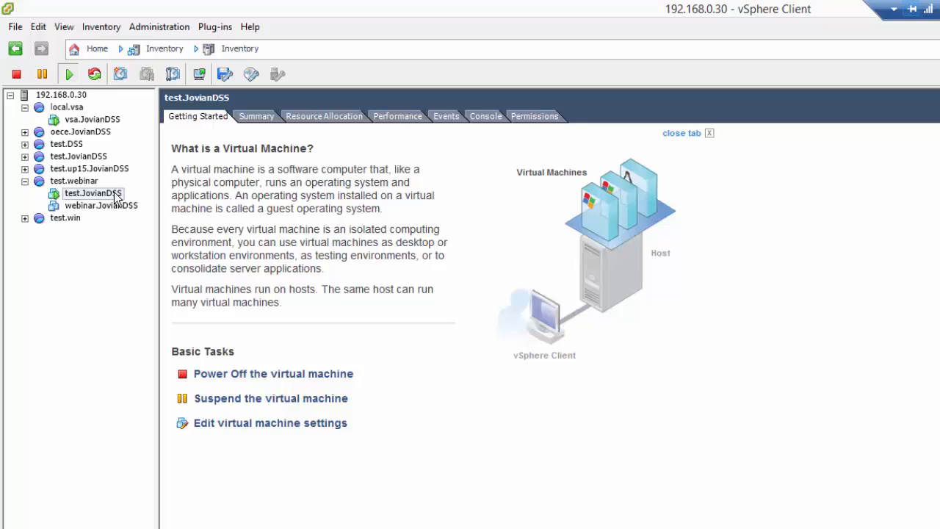
pyautogui.click(199, 75)
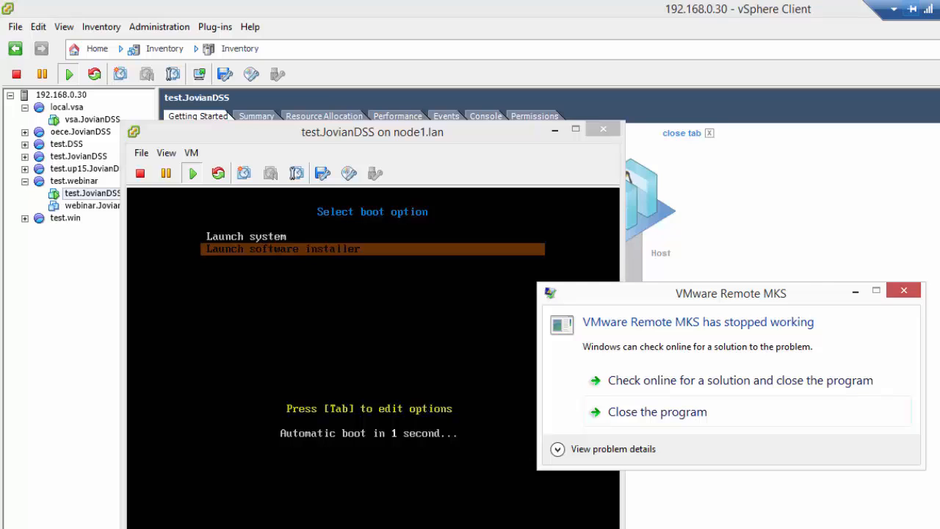
pyautogui.click(657, 411)
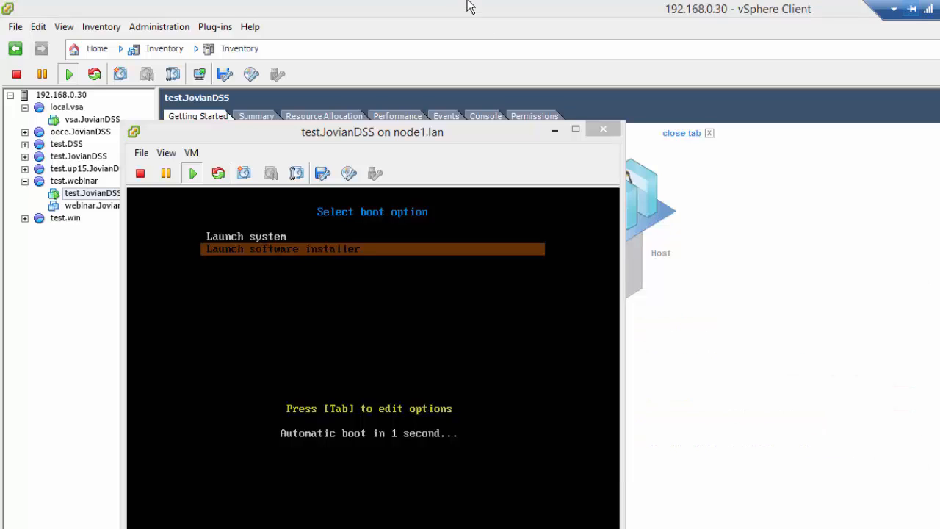
pyautogui.click(605, 130)
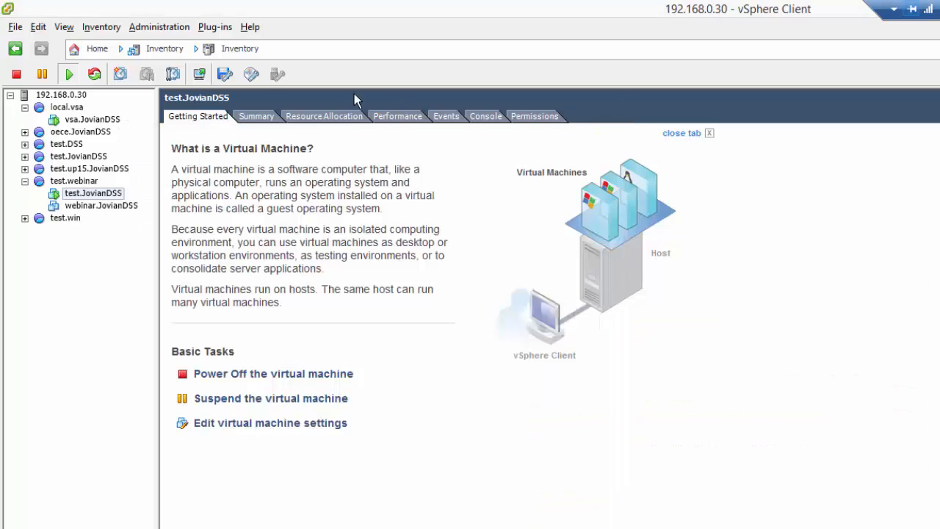
pyautogui.click(199, 73)
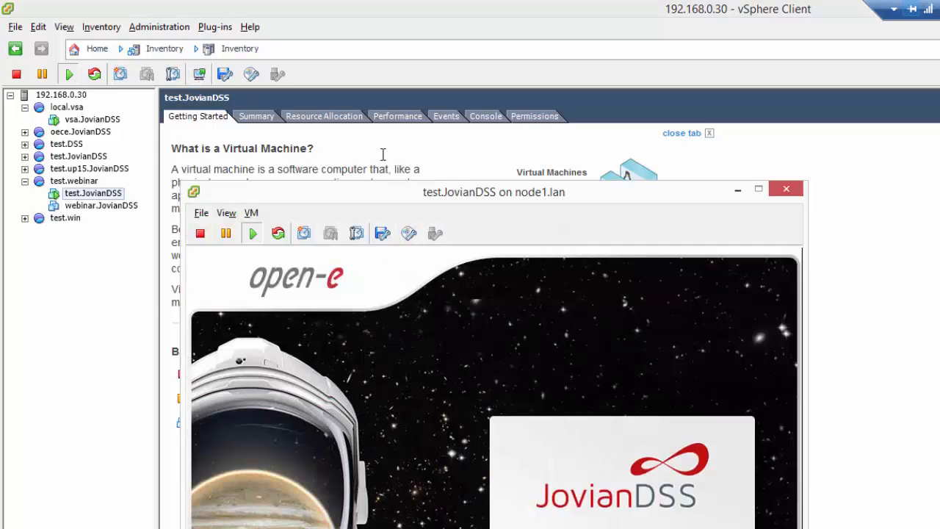
# Move the console window up and agree to the JovianDSS license agreement
pyautogui.moveTo(426, 198); pyautogui.dragTo(450, 150)
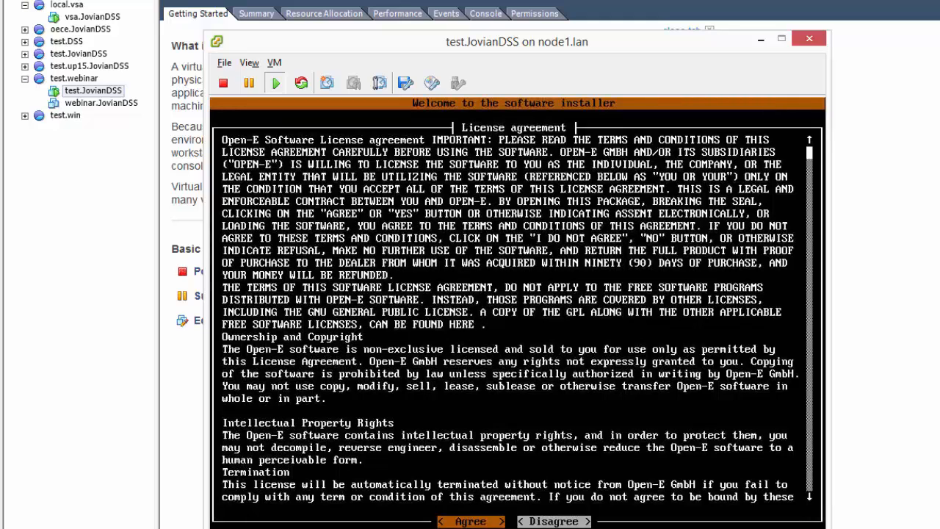
pyautogui.press('Return')
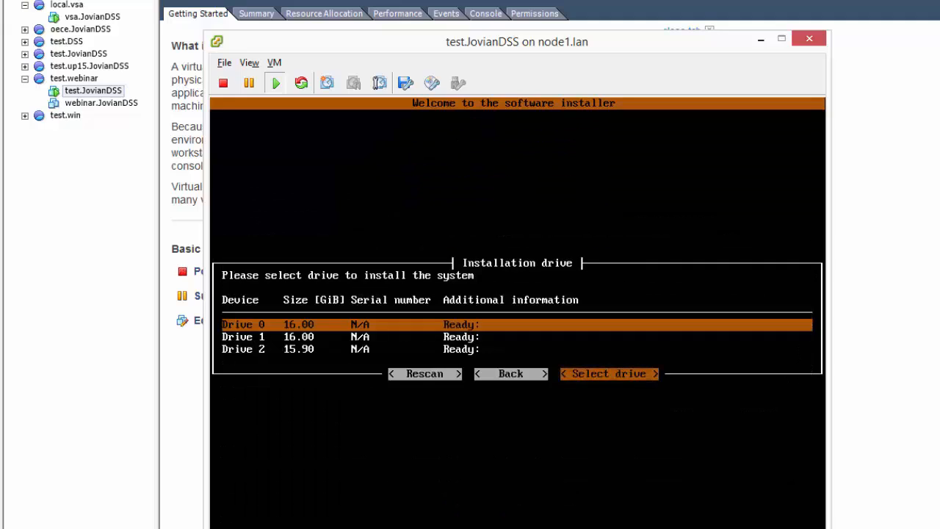
# Select Drive 2 (15.90 GiB) as the installation drive and run the installation
pyautogui.press('Down')
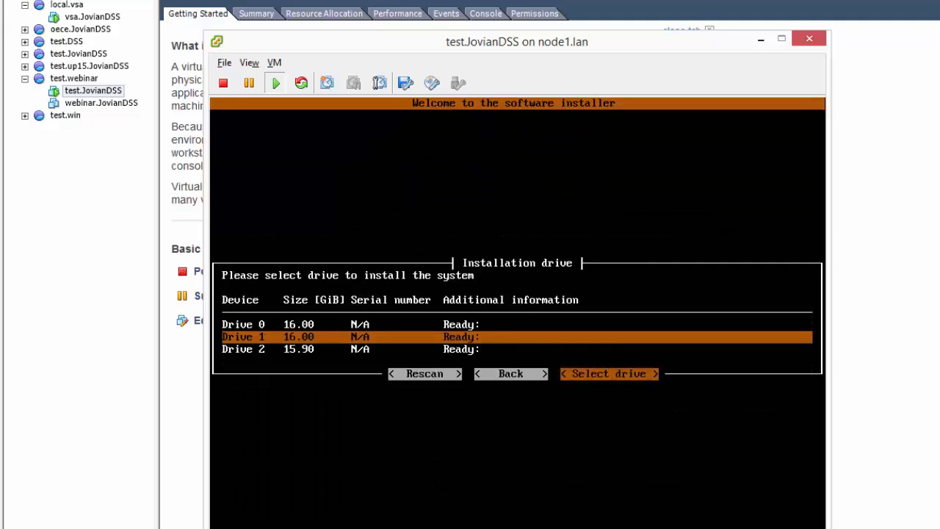
pyautogui.press('Down')
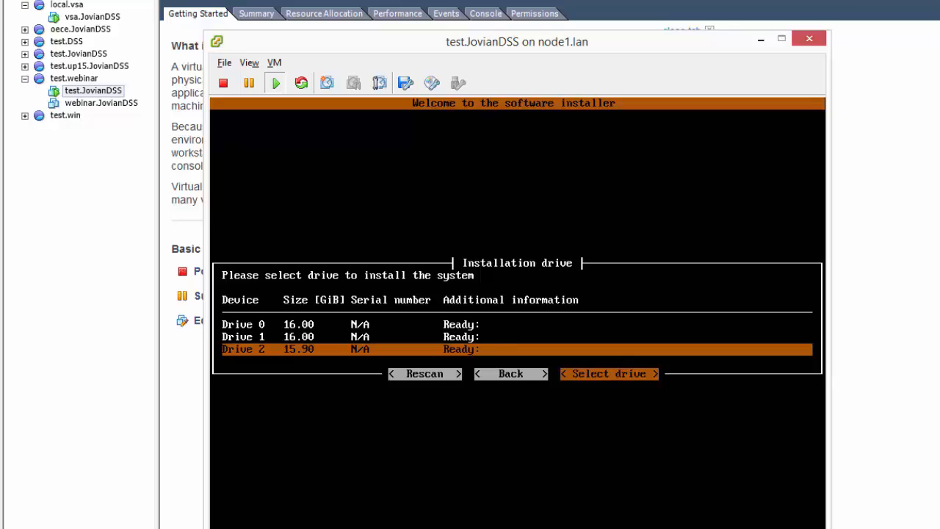
pyautogui.press('Up')
pyautogui.press('Up')
pyautogui.press('Down')
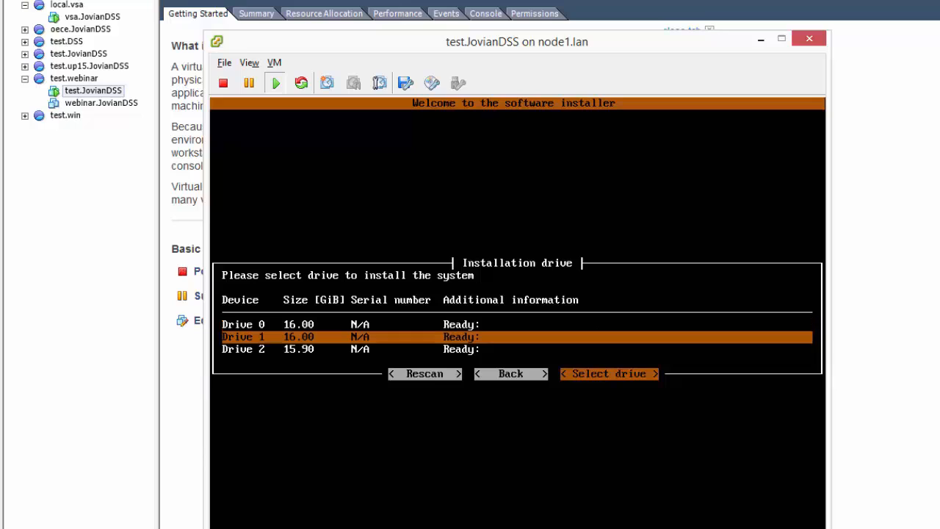
pyautogui.press('Down')
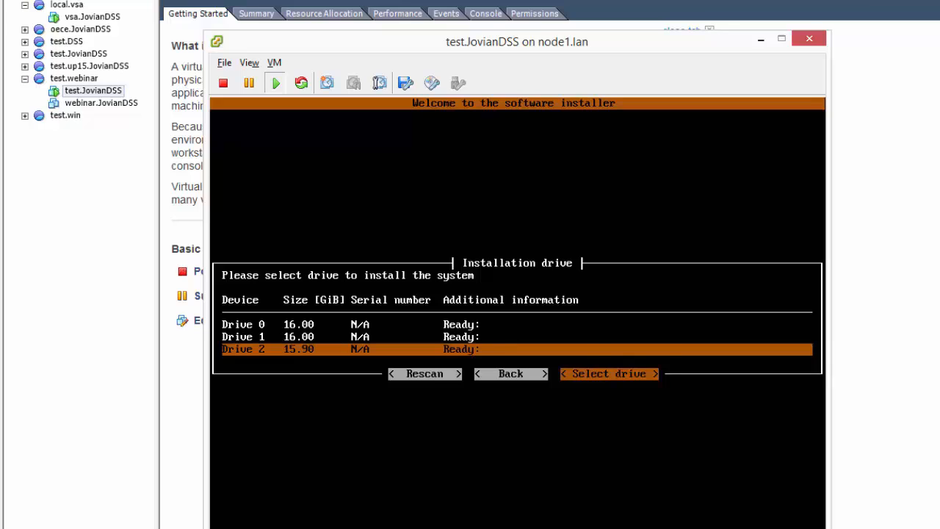
pyautogui.press('Up')
pyautogui.press('Down')
pyautogui.press('Up')
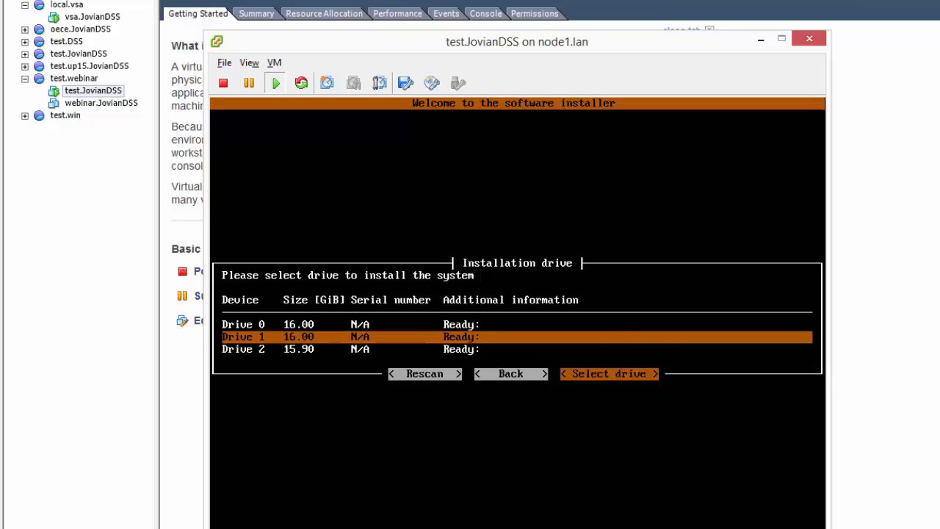
pyautogui.press('Up')
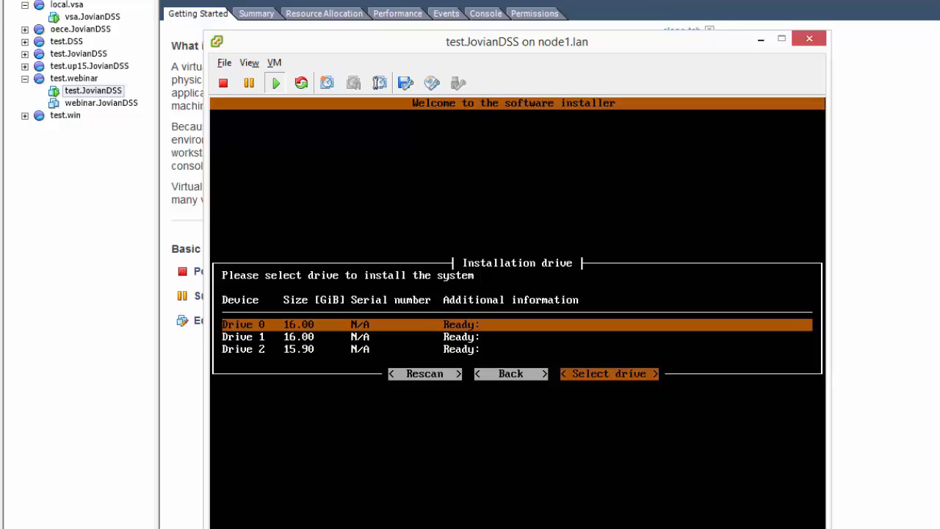
pyautogui.press('Down')
pyautogui.press('Down')
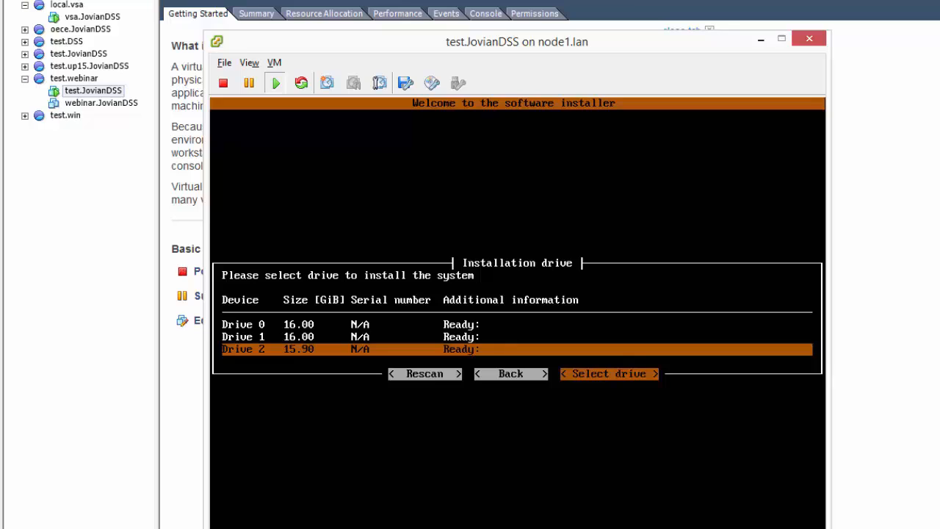
pyautogui.press('Return')
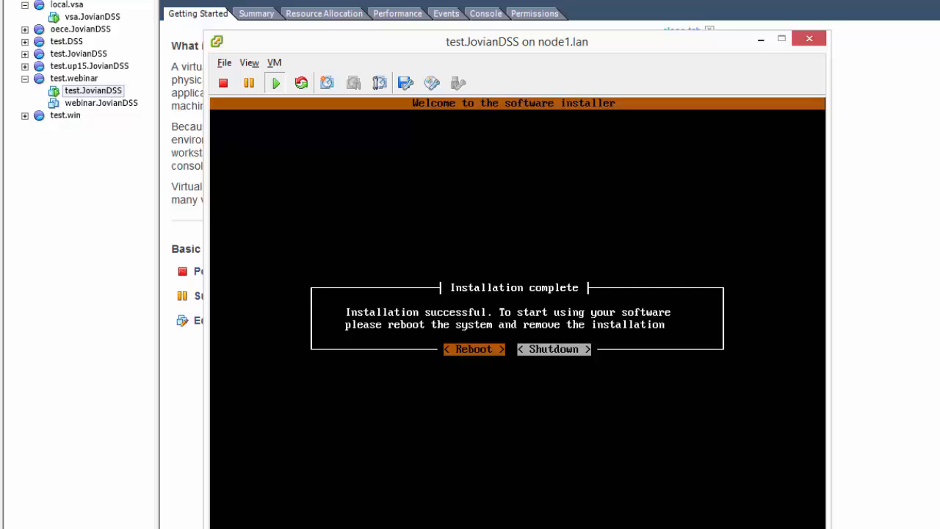
# Reboot after installation, dismiss the MKS crash message and close the console window
pyautogui.press('Return')
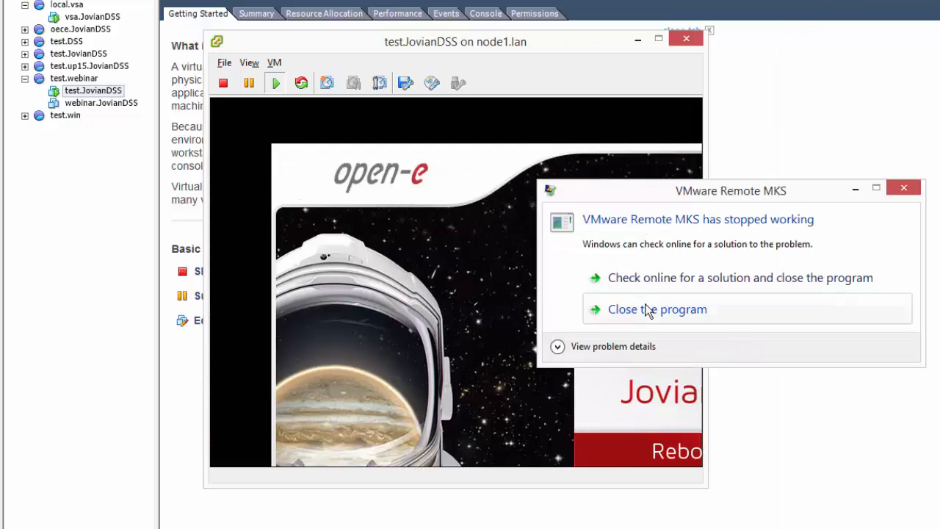
pyautogui.click(647, 312)
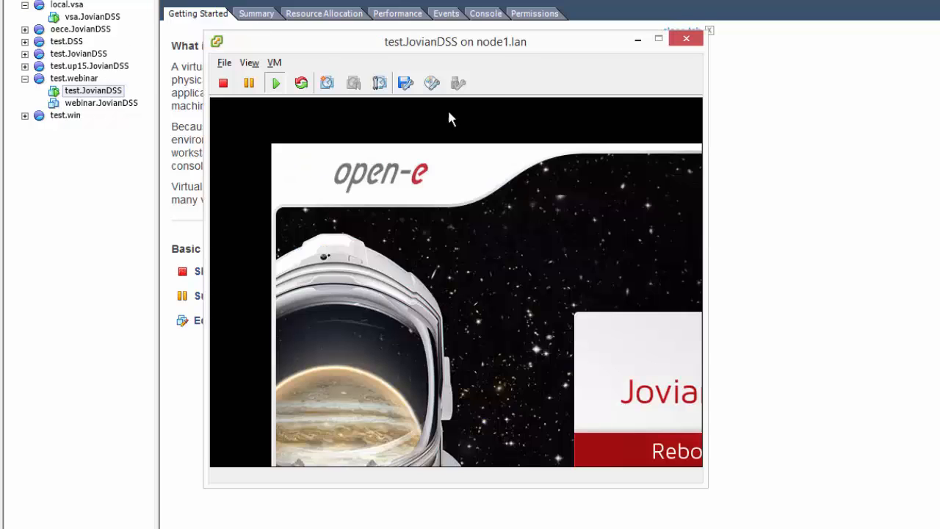
pyautogui.click(683, 39)
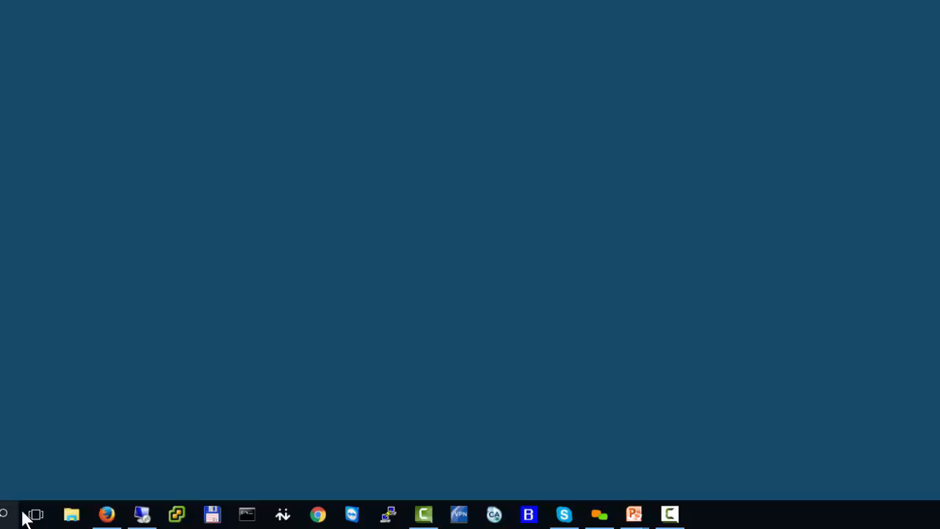
# Copy the JovianDSS trial product key from the Firefox trial page and return to vSphere
pyautogui.click(104, 514)
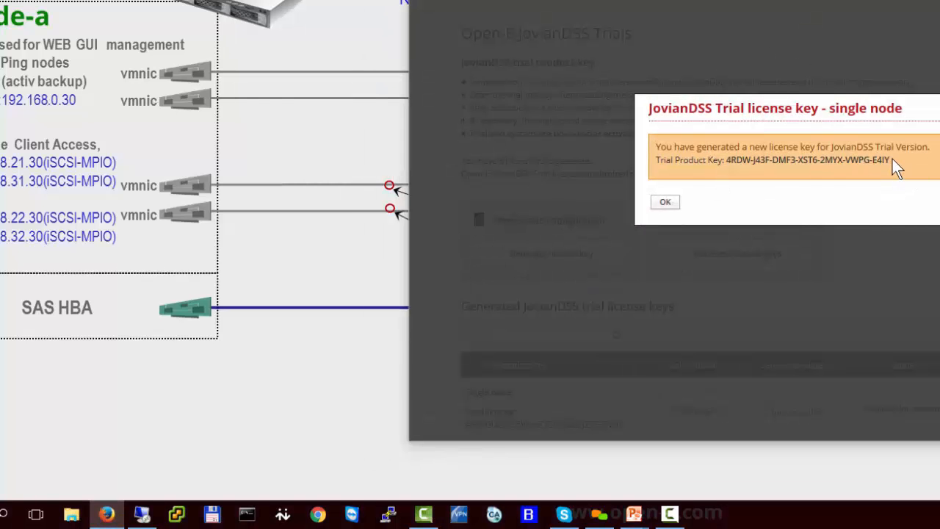
pyautogui.moveTo(892, 159); pyautogui.dragTo(729, 162)
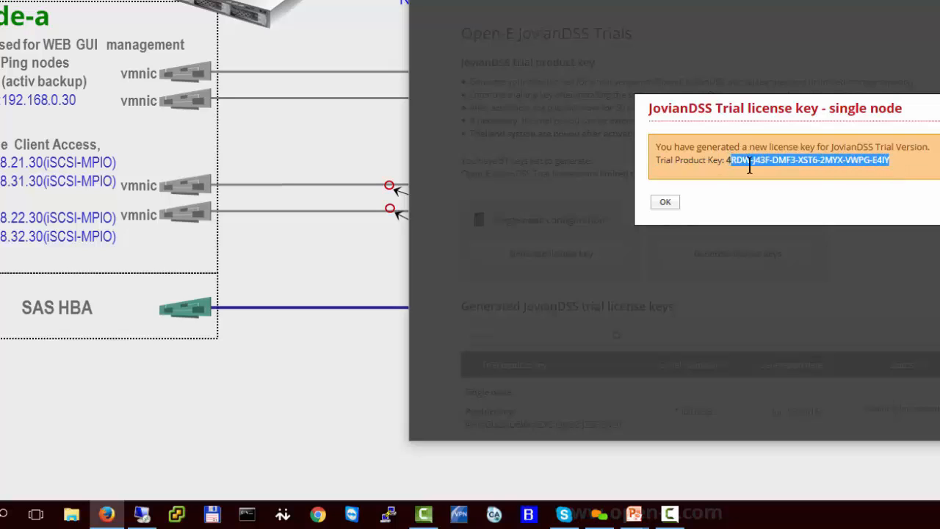
pyautogui.moveTo(881, 160); pyautogui.dragTo(730, 162)
pyautogui.rightClick(731, 163)
pyautogui.click(743, 172)
pyautogui.click(142, 514)
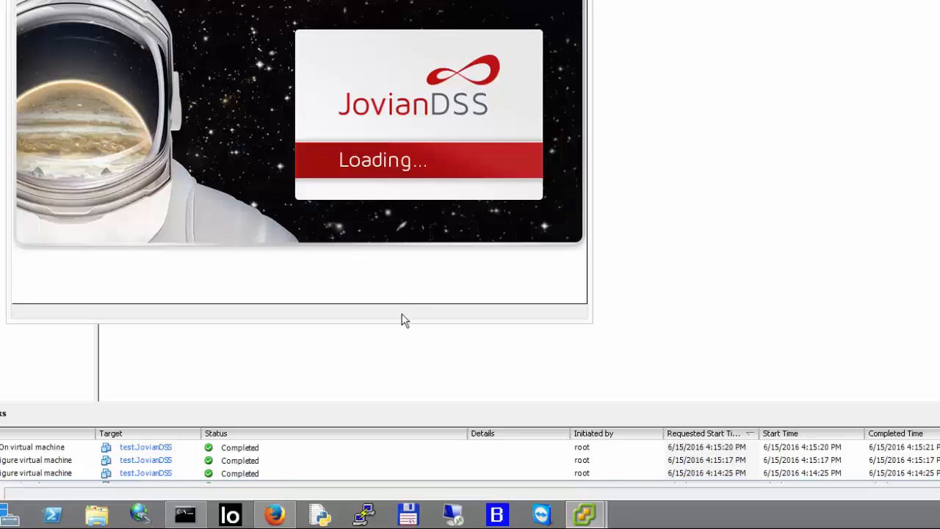
# Release the console and open test.JovianDSS's Virtual Machine Properties from Edit virtual machine settings
pyautogui.click(430, 288)
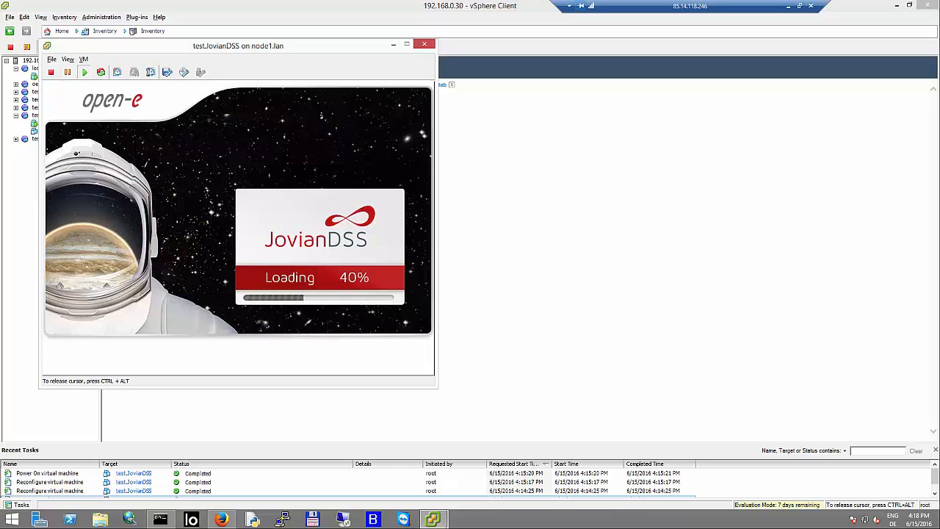
pyautogui.hotkey('ctrl', 'alt')
pyautogui.moveTo(142, 47); pyautogui.dragTo(334, 59)
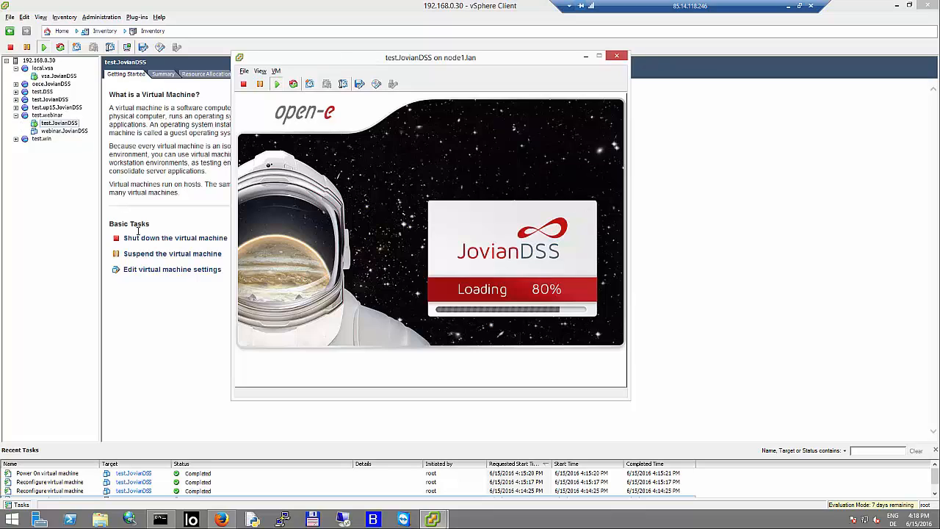
pyautogui.click(145, 271)
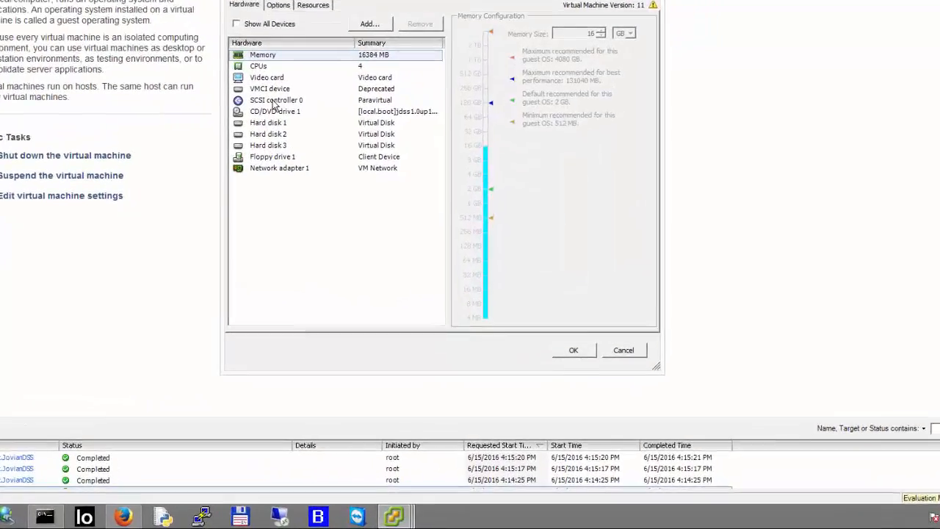
# Switch CD/DVD drive 1 from the installer ISO to Client Device and save the settings
pyautogui.click(341, 205)
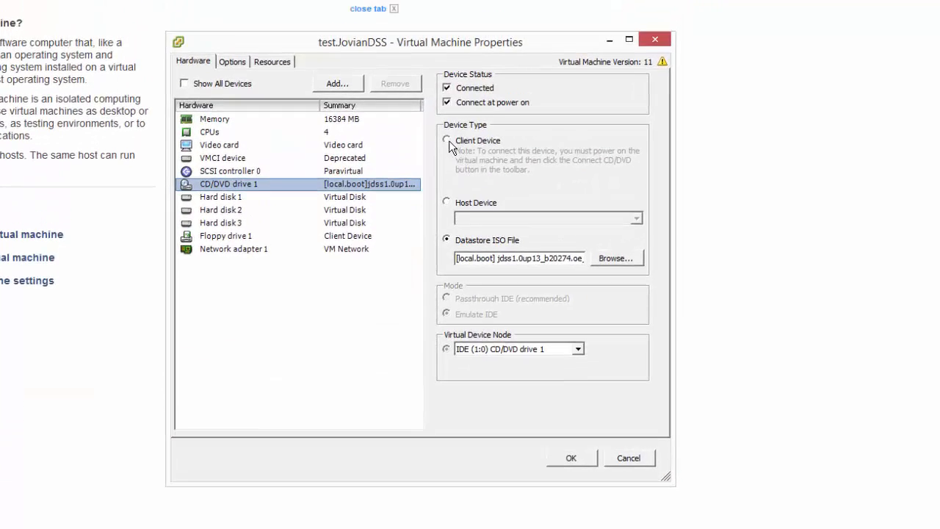
pyautogui.click(449, 140)
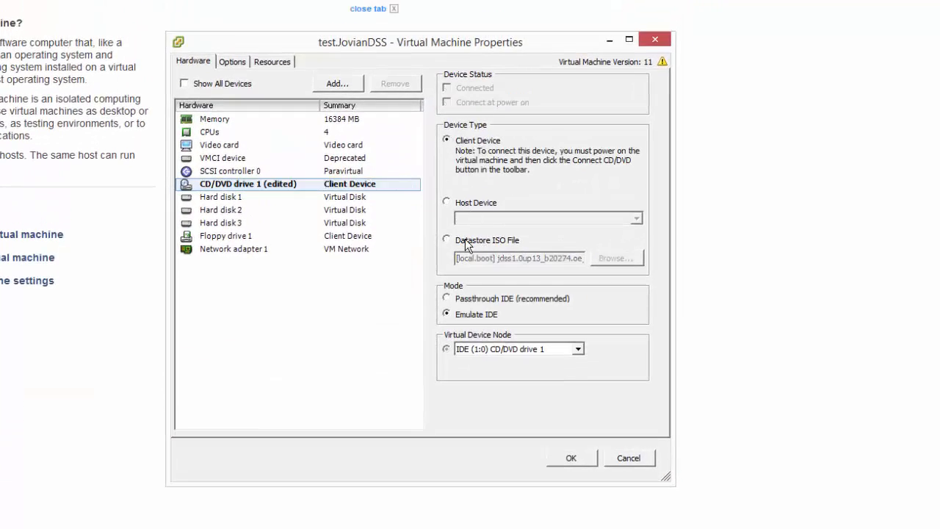
pyautogui.click(572, 458)
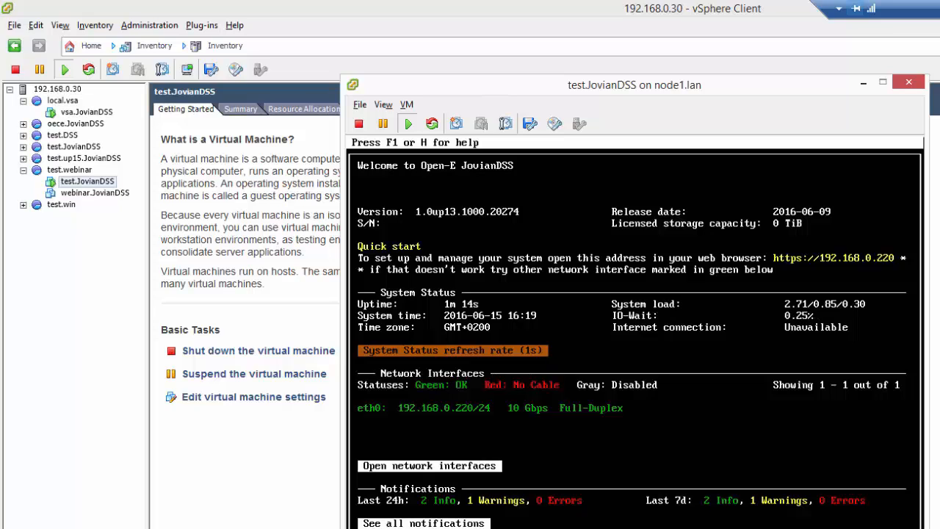
pyautogui.press('F1')
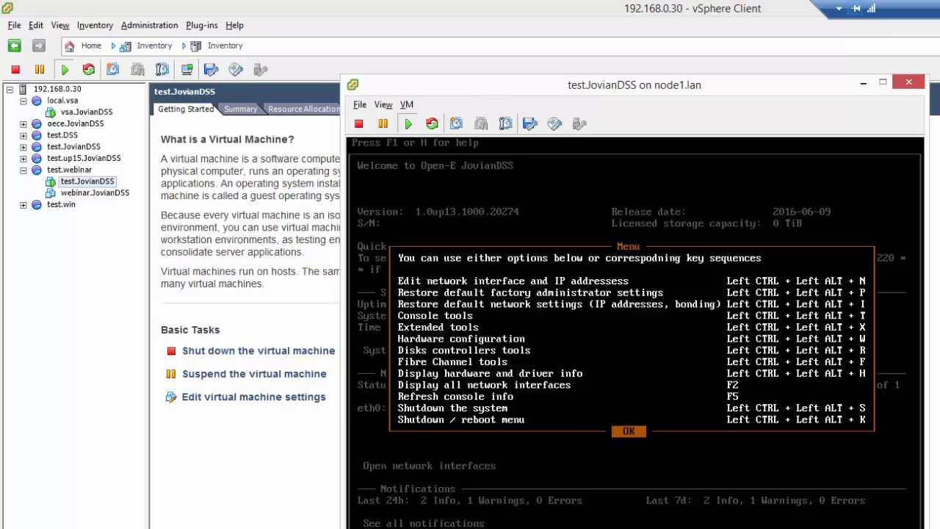
pyautogui.press('Return')
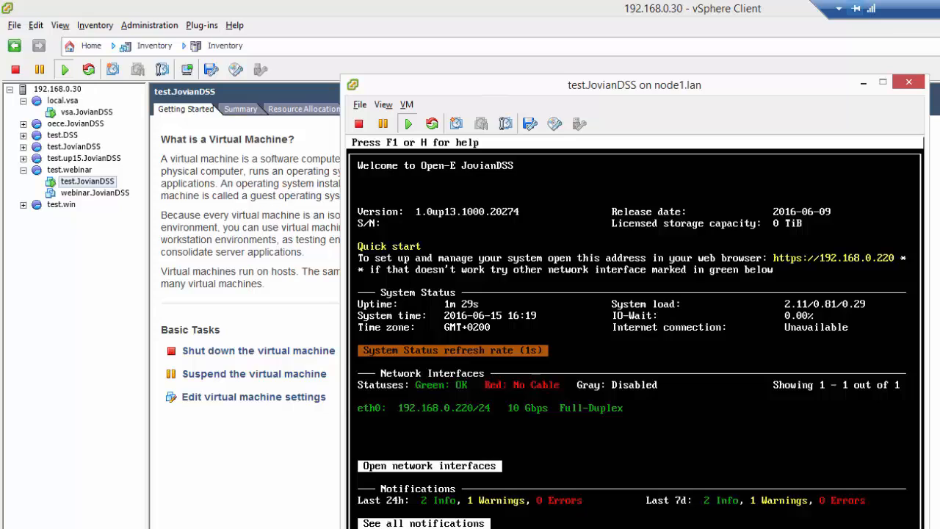
# Change eth0's IP address to 192.168.0.250 in the Ctrl+Alt+N network setup
pyautogui.hotkey('ctrl', 'alt', 'n')
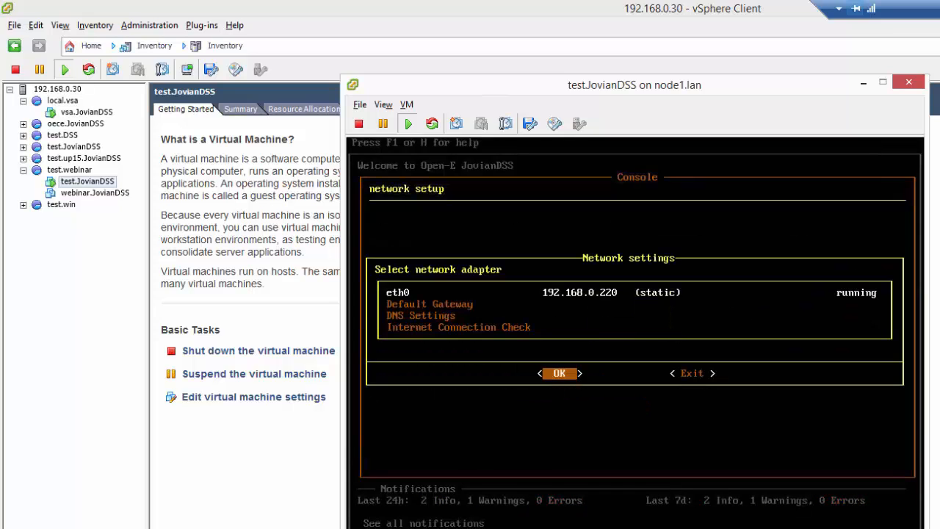
pyautogui.press('Return')
pyautogui.press('Down')
pyautogui.press('Down')
pyautogui.press('Down')
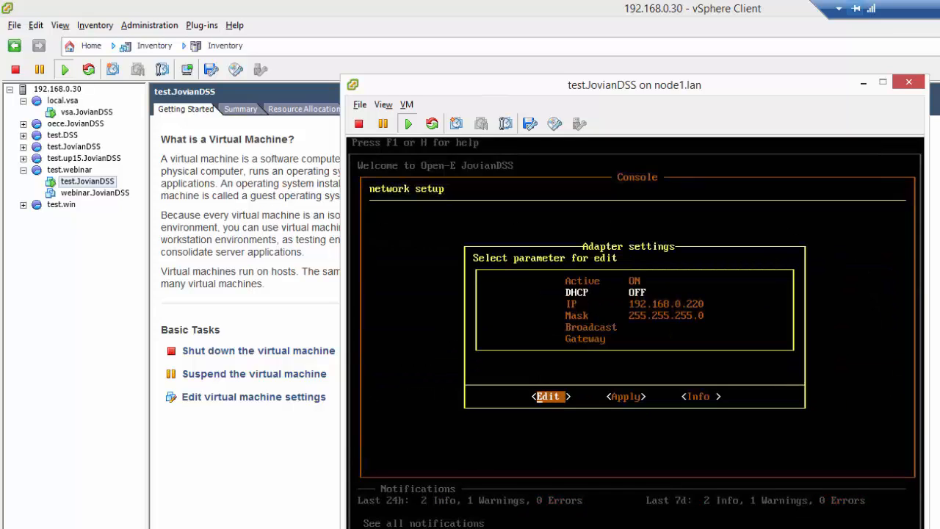
pyautogui.press('Up')
pyautogui.press('Return')
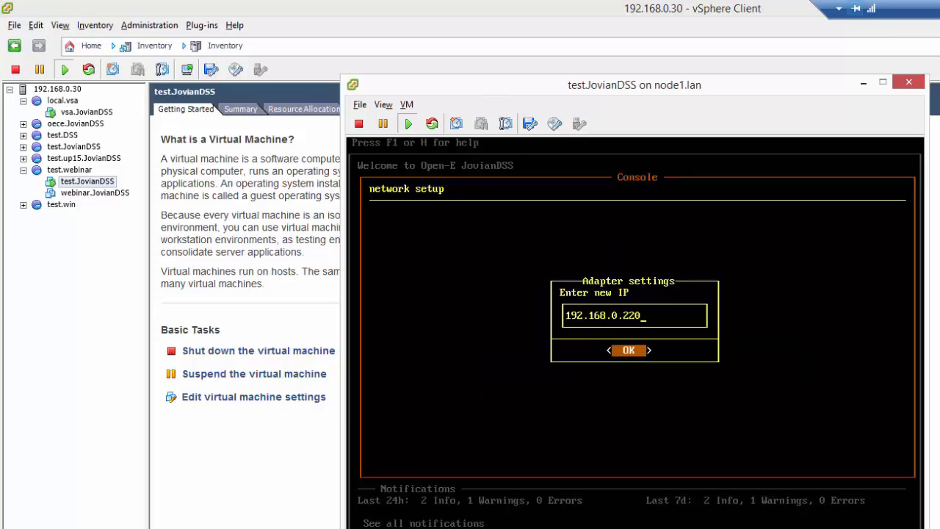
pyautogui.press('BackSpace')
pyautogui.press('BackSpace')
pyautogui.write('50')
pyautogui.press('Return')
# Set the eth0 gateway to 192.168.0.1, apply the changes and exit network settings
pyautogui.press('Down')
pyautogui.press('Down')
pyautogui.press('Down')
pyautogui.press('Return')
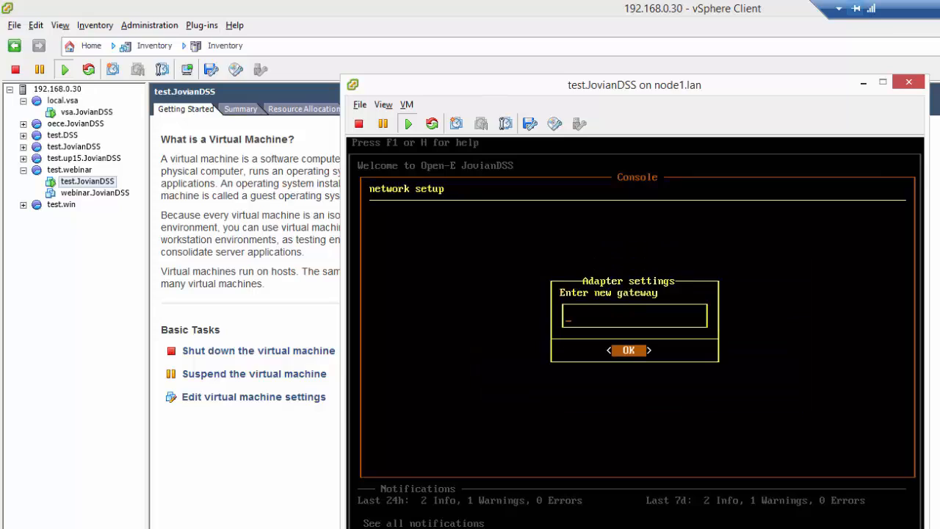
pyautogui.write('192.168.0.1')
pyautogui.press('Return')
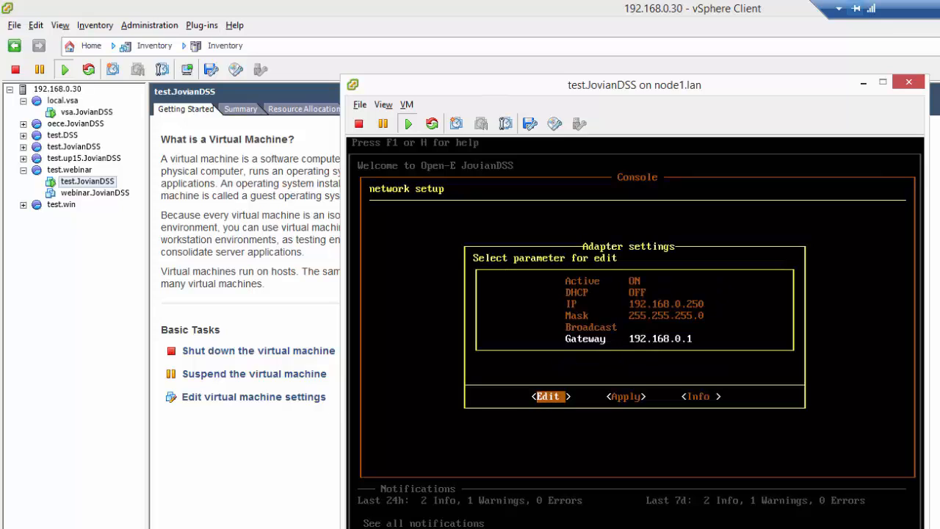
pyautogui.press('Right')
pyautogui.press('Return')
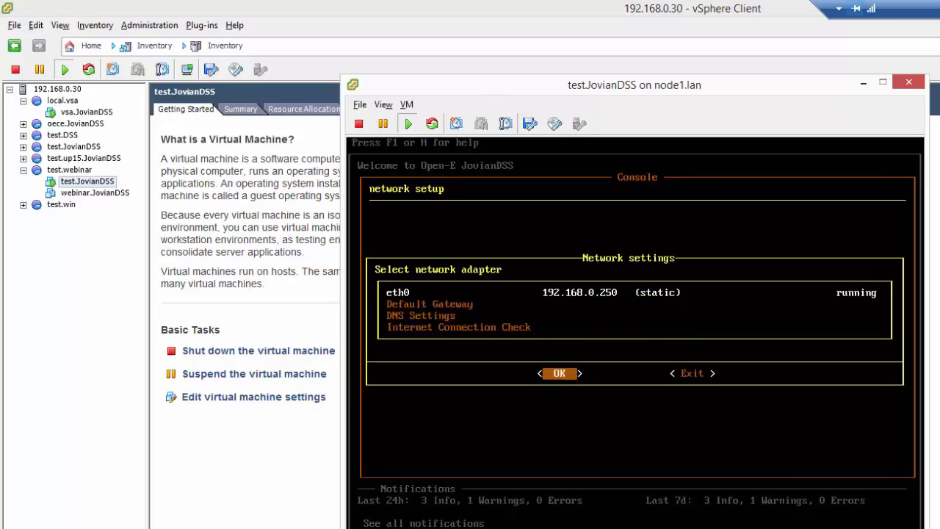
pyautogui.press('Right')
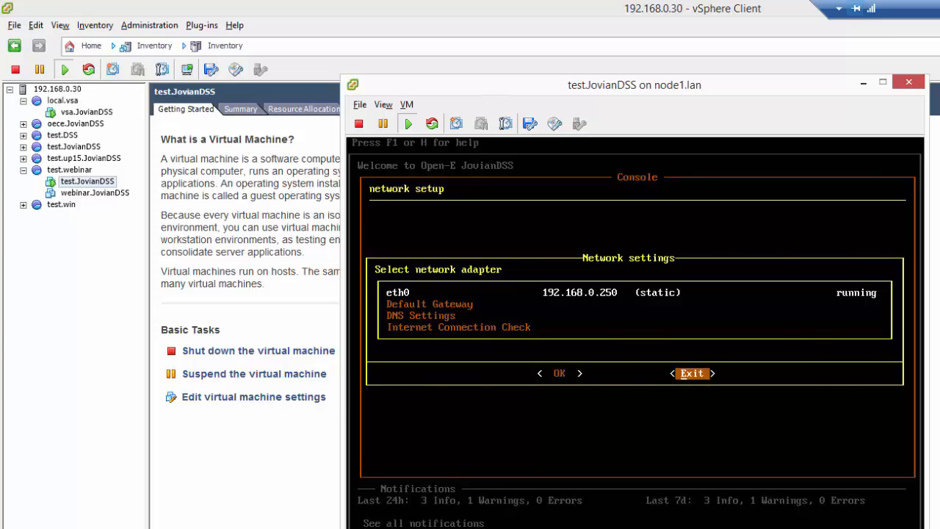
pyautogui.press('Return')
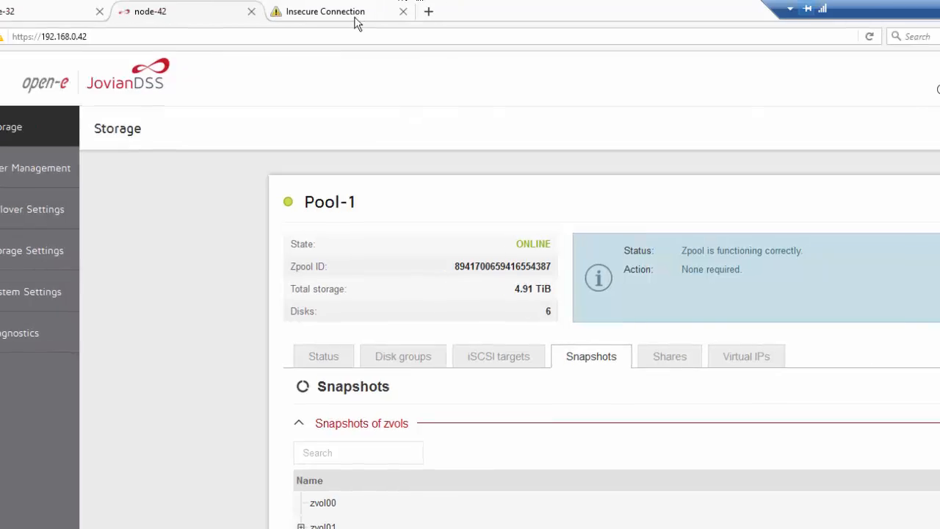
pyautogui.click(356, 21)
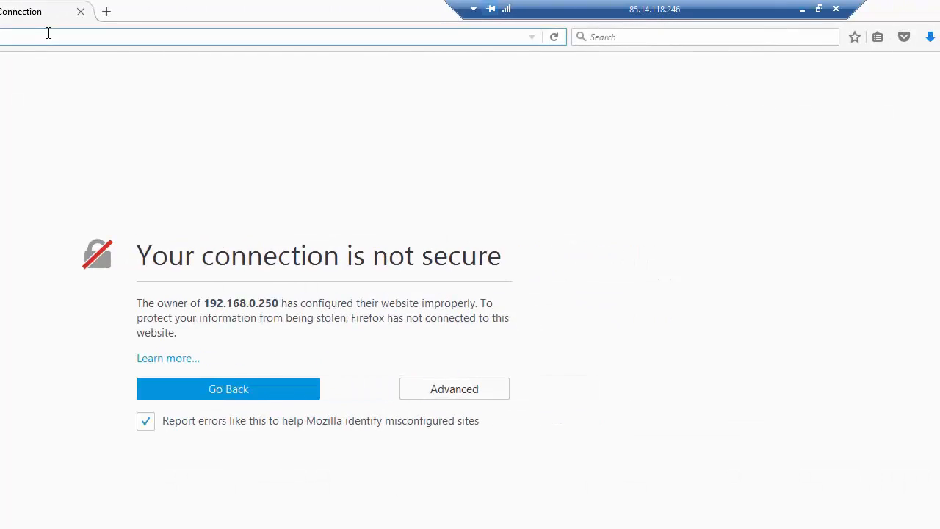
pyautogui.press('Return')
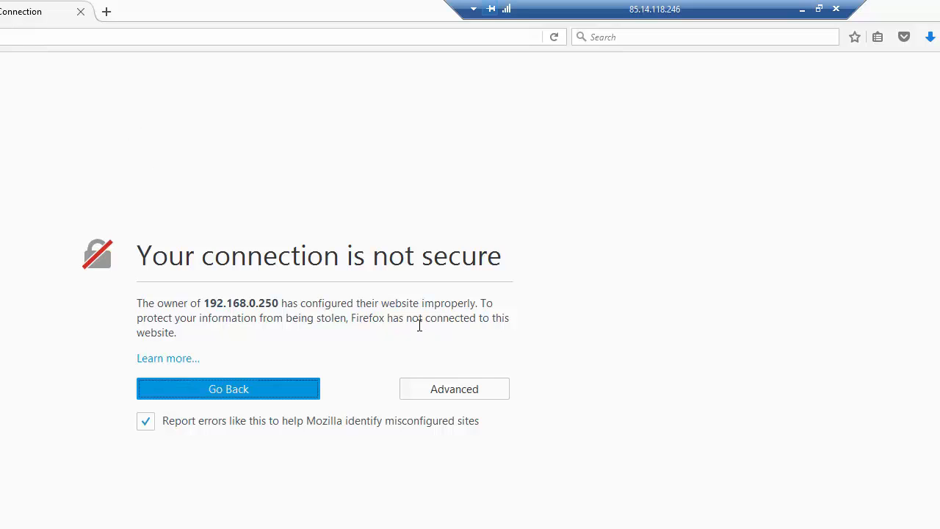
pyautogui.click(465, 389)
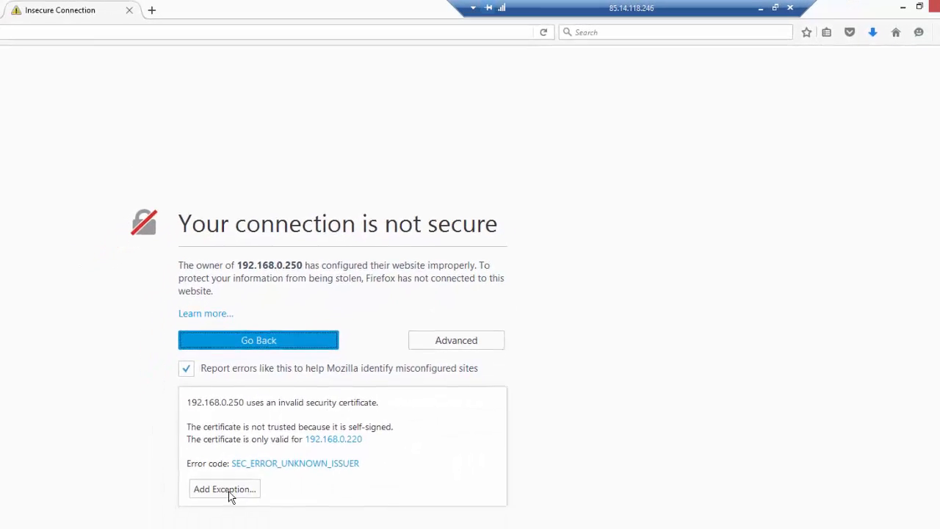
pyautogui.click(229, 493)
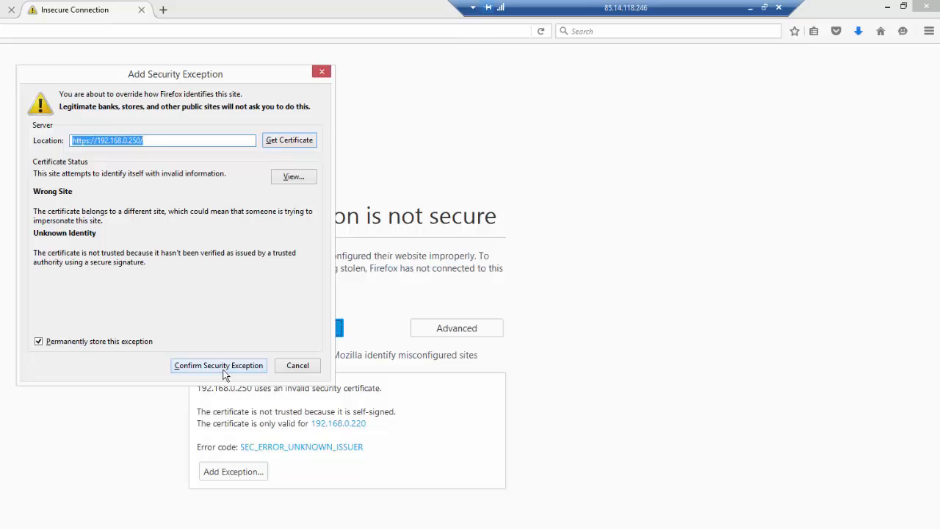
pyautogui.click(221, 366)
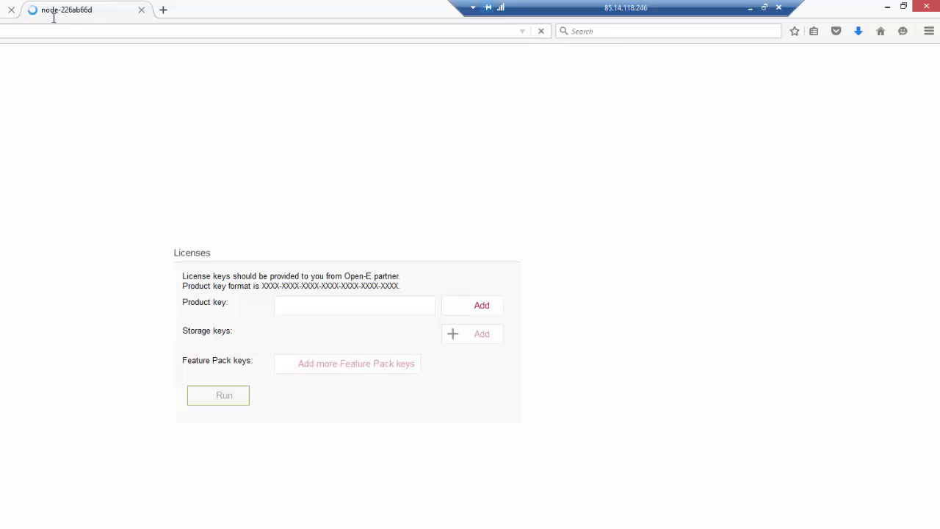
# Paste the trial product key, add it and run the system
pyautogui.rightClick(301, 303)
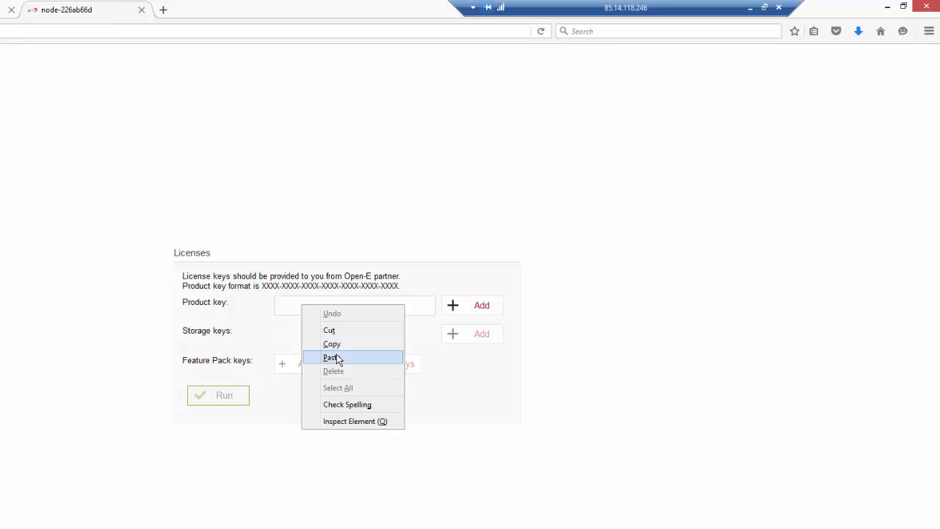
pyautogui.click(334, 358)
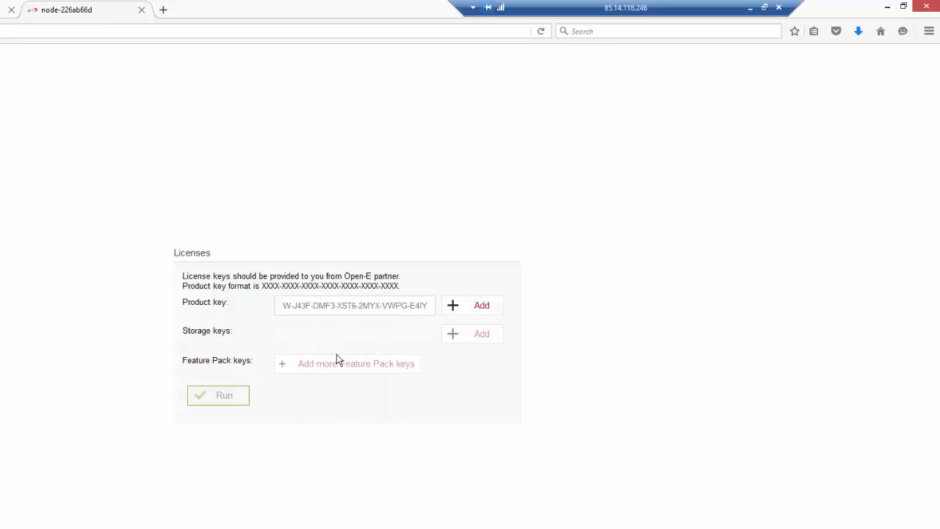
pyautogui.click(480, 308)
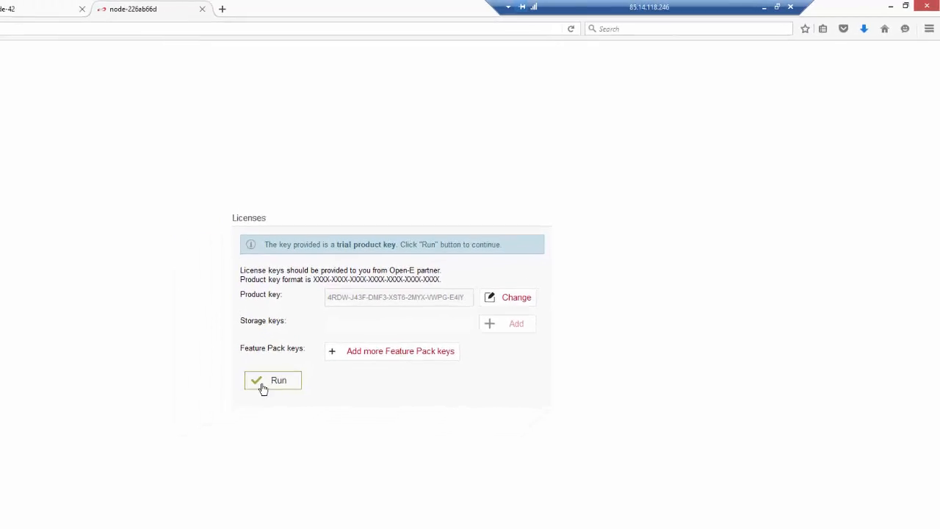
pyautogui.click(263, 388)
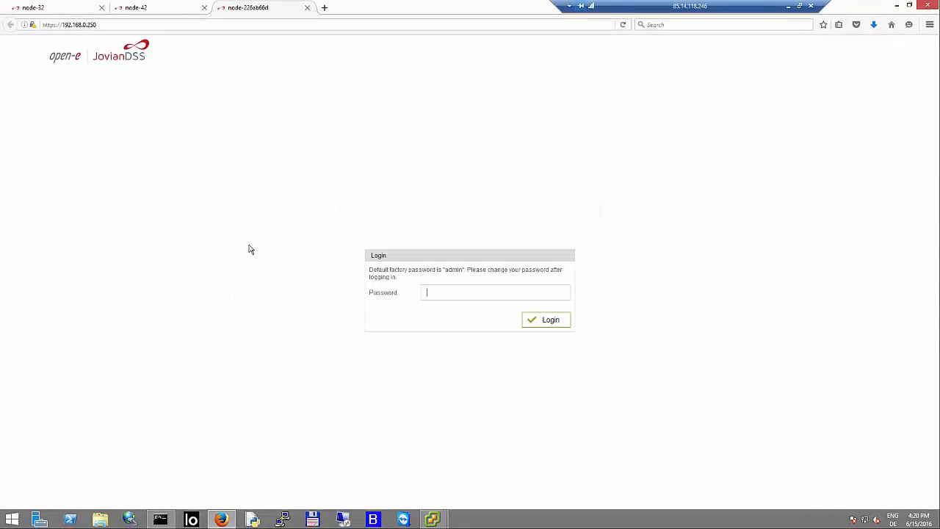
# Log in with the default password and accept the software licence agreement
pyautogui.write('admin')
pyautogui.press('Return')
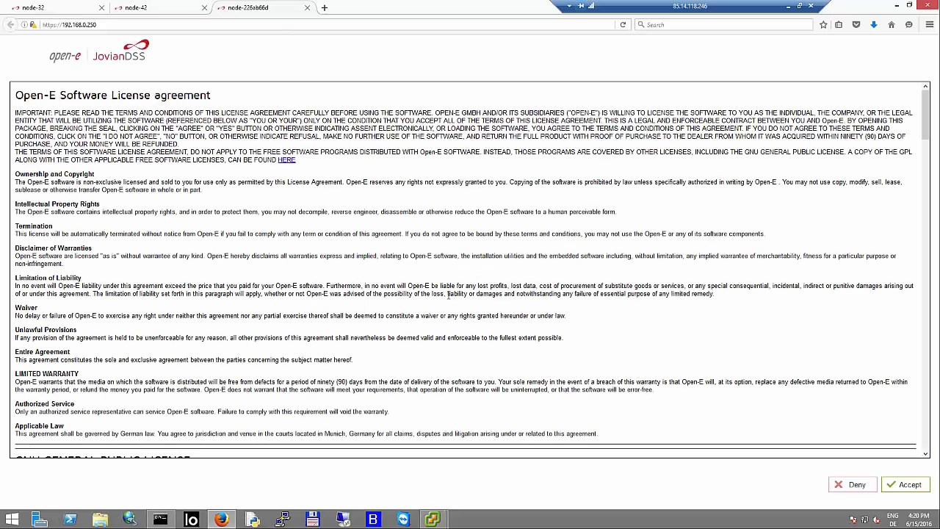
pyautogui.click(906, 485)
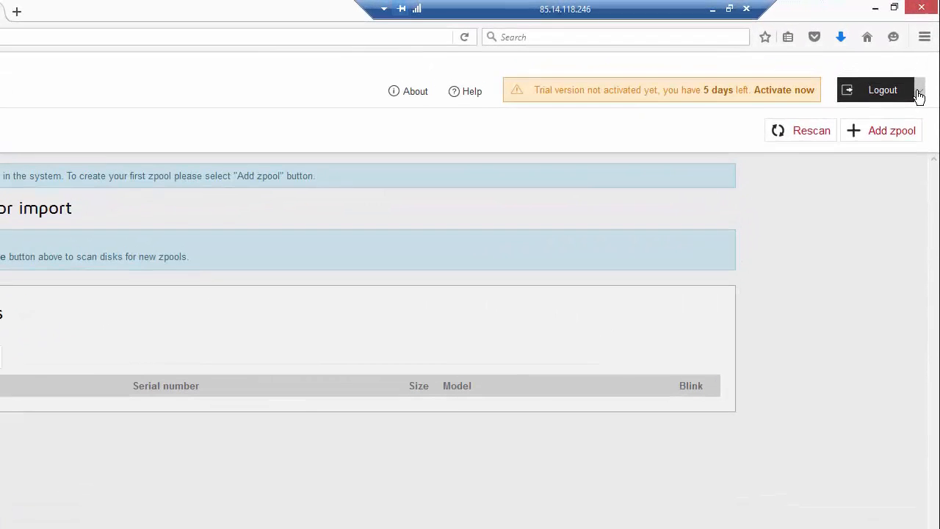
pyautogui.click(919, 72)
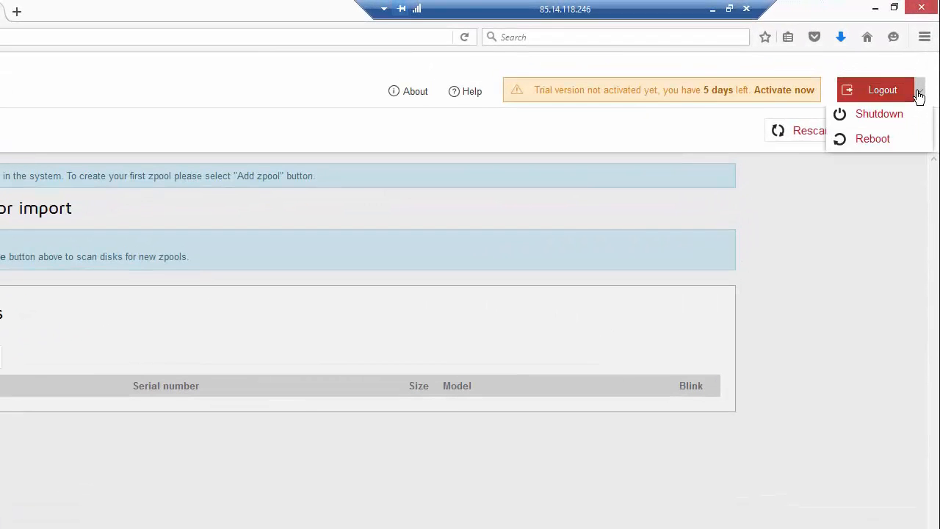
# Open the up12 release notes from the Open-E Wiki help documentation
pyautogui.click(465, 92)
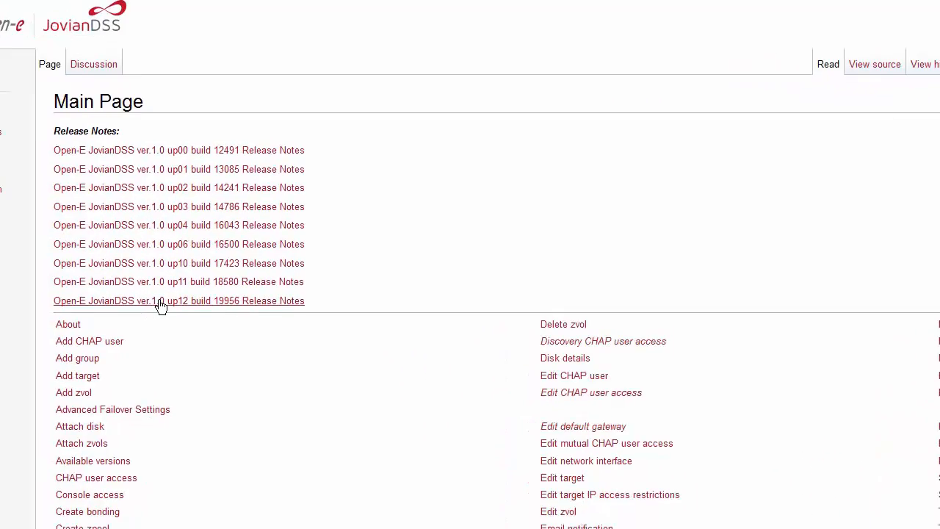
pyautogui.click(162, 301)
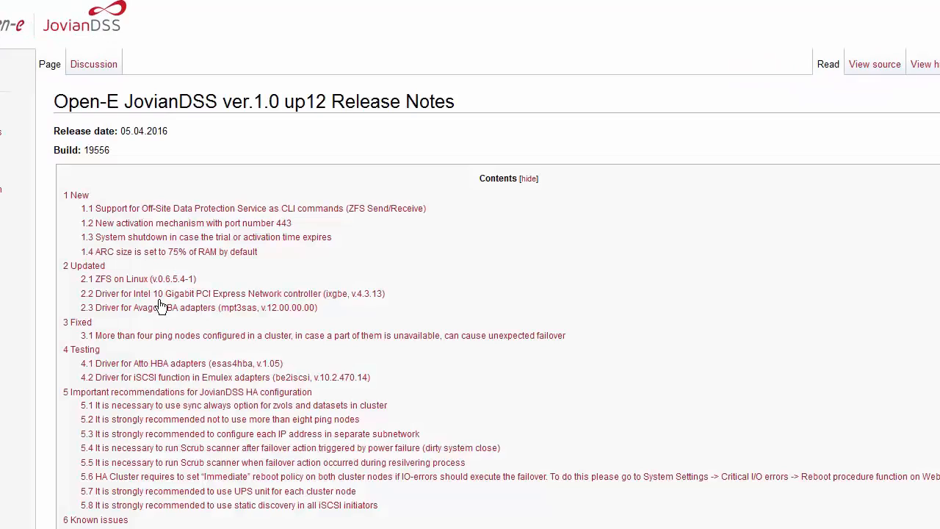
pyautogui.scroll(-3, 520, 386)
pyautogui.scroll(-15, 519, 389)
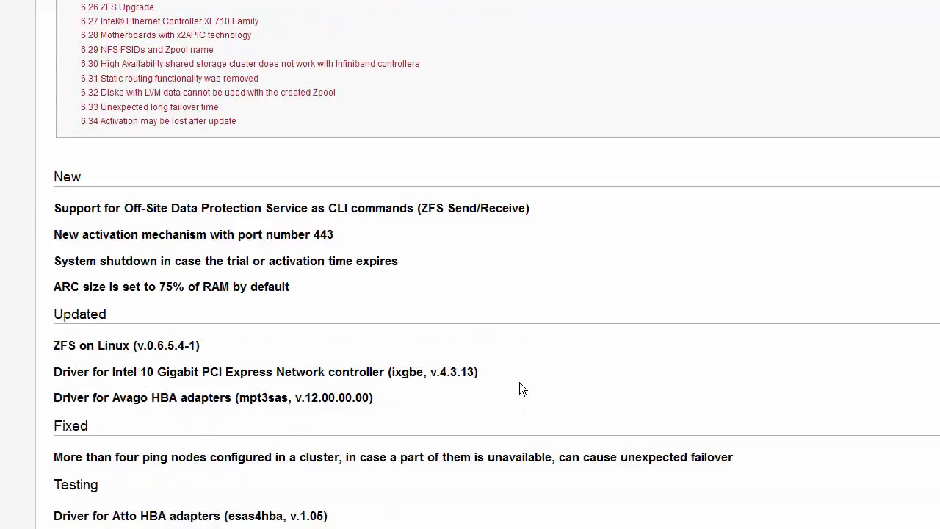
pyautogui.scroll(-2, 444, 325)
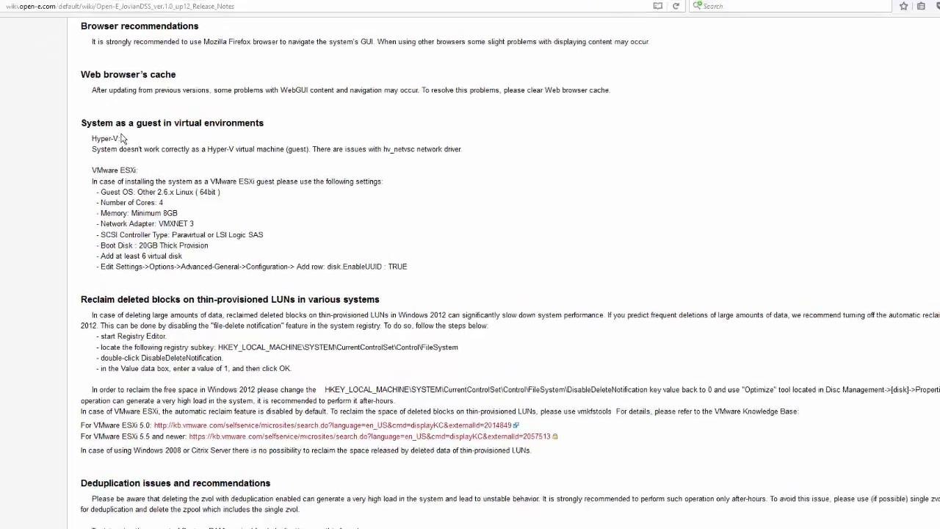
# Copy the disk.EnableUUID setting name from the VMware ESXi guest recommendations
pyautogui.moveTo(20, 130); pyautogui.dragTo(608, 172)
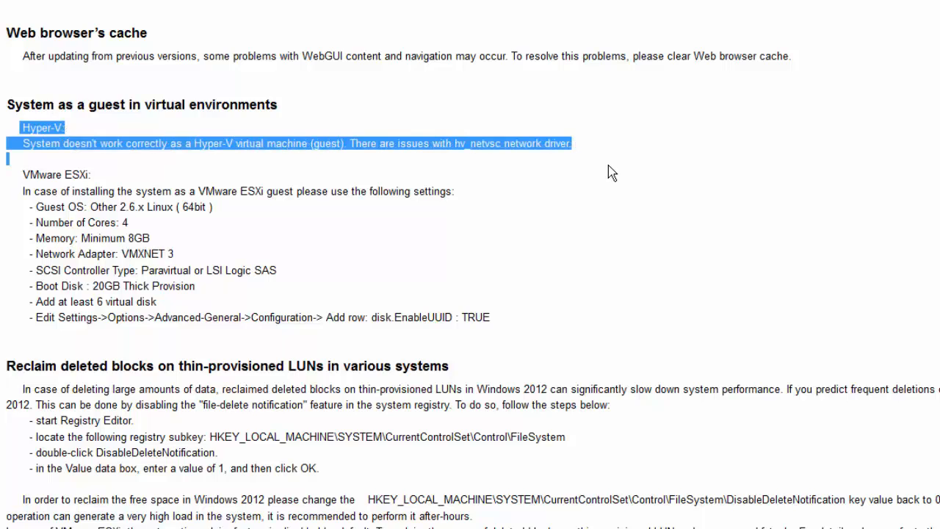
pyautogui.click(336, 164)
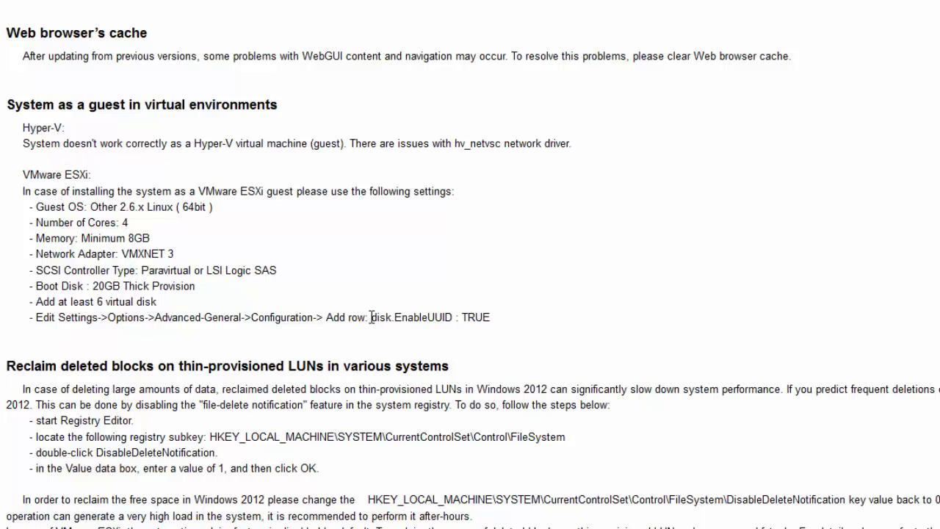
pyautogui.moveTo(371, 316); pyautogui.dragTo(451, 319)
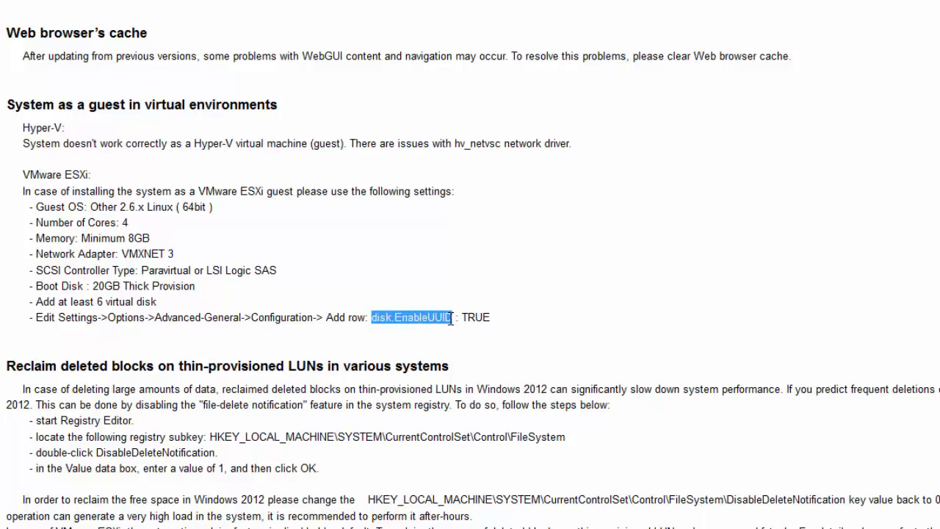
pyautogui.rightClick(451, 319)
pyautogui.click(495, 443)
# In the JovianDSS VM console, choose System shutdown from the Ctrl+Alt+K menu
pyautogui.hotkey('alt', 'Tab')
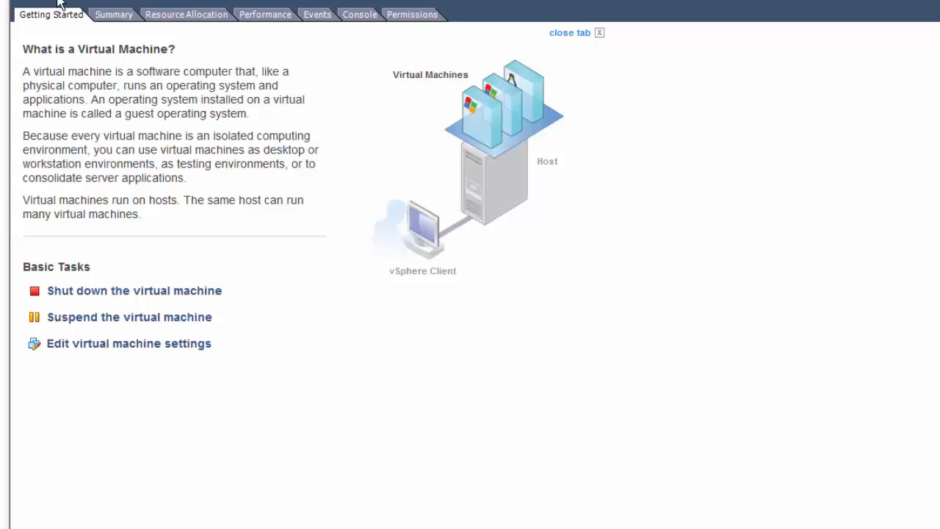
pyautogui.hotkey('alt', 'Tab')
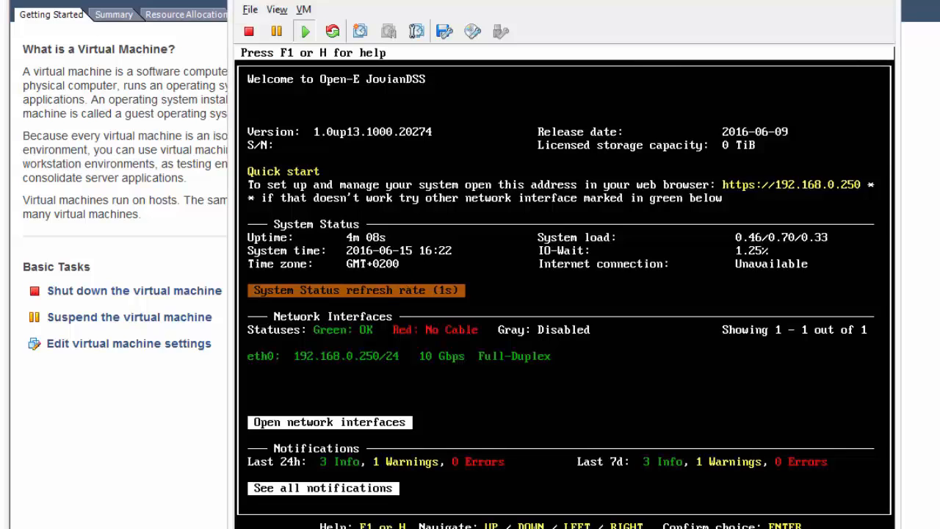
pyautogui.hotkey('ctrl', 'alt', 'k')
pyautogui.press('Down')
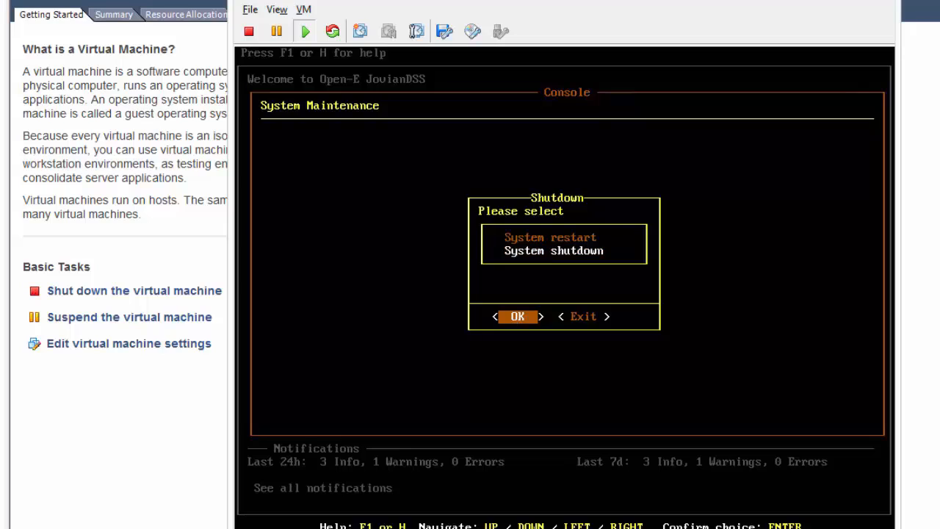
pyautogui.press('Return')
pyautogui.press('Return')
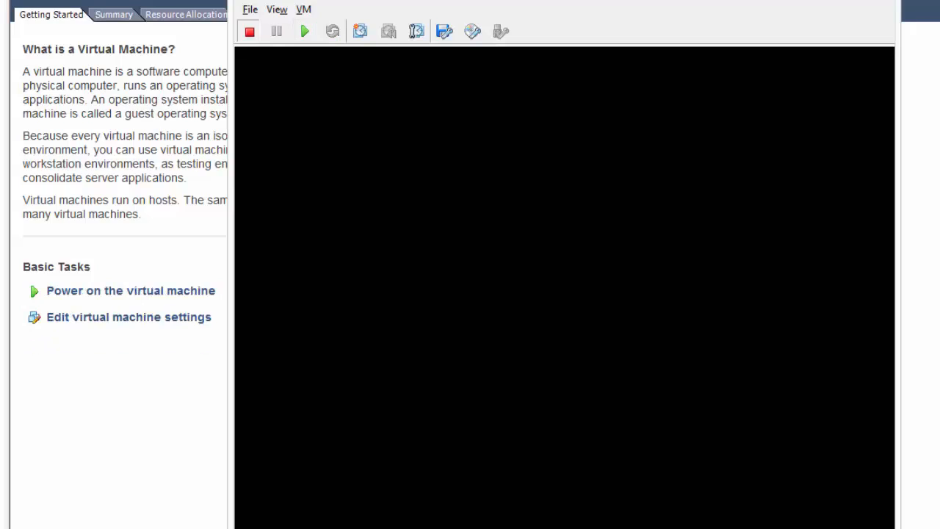
# Add configuration parameter disk.EnableUUID = TRUE under the VM's Advanced General options
pyautogui.click(890, 2)
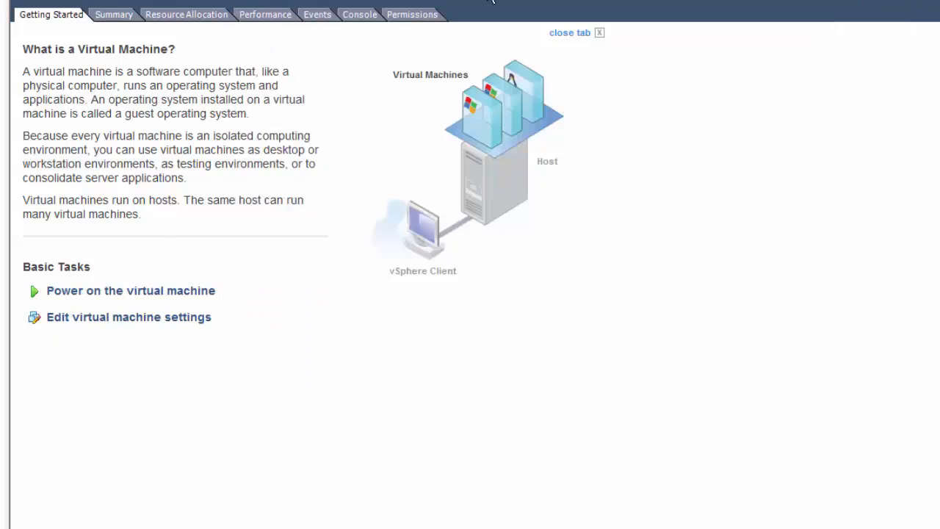
pyautogui.click(73, 323)
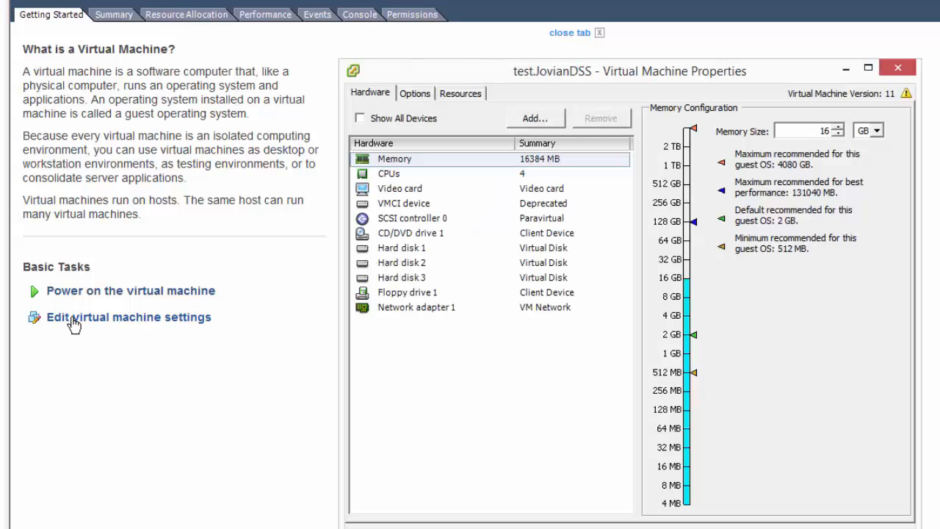
pyautogui.click(426, 97)
pyautogui.click(397, 186)
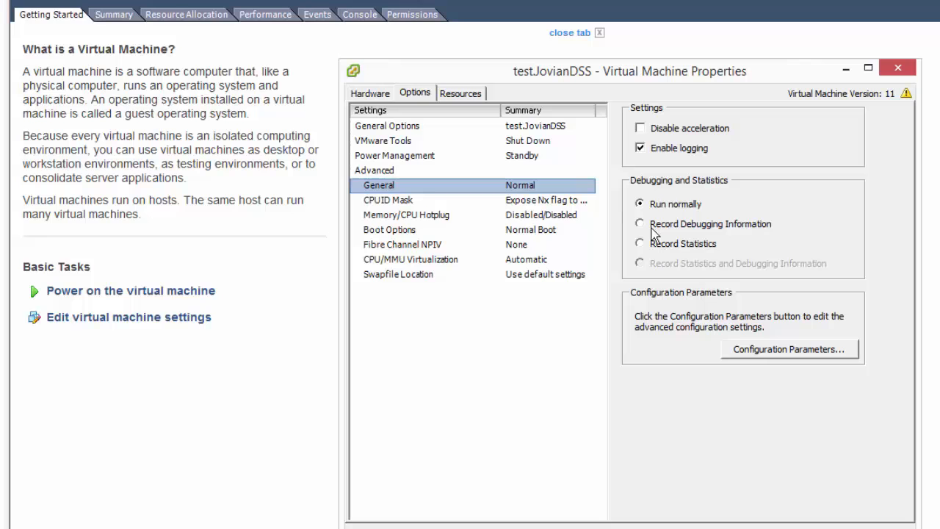
pyautogui.click(753, 350)
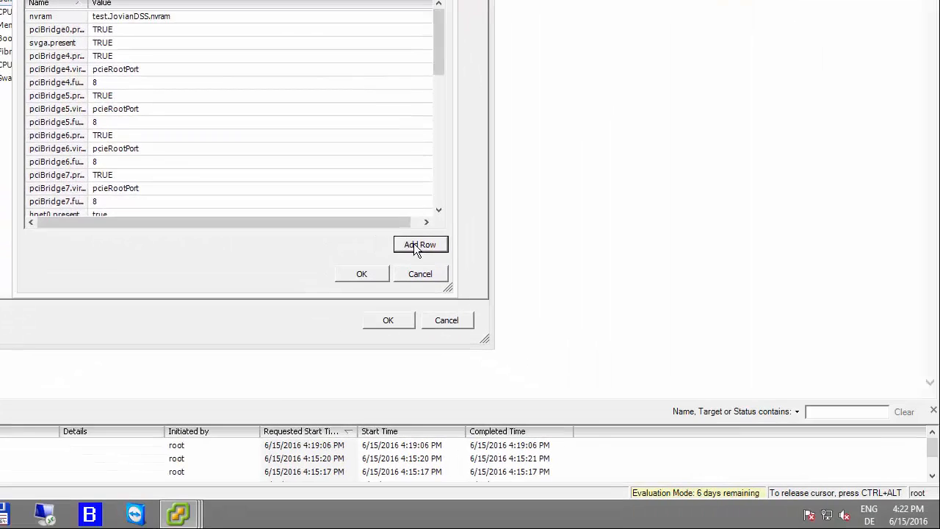
pyautogui.click(414, 243)
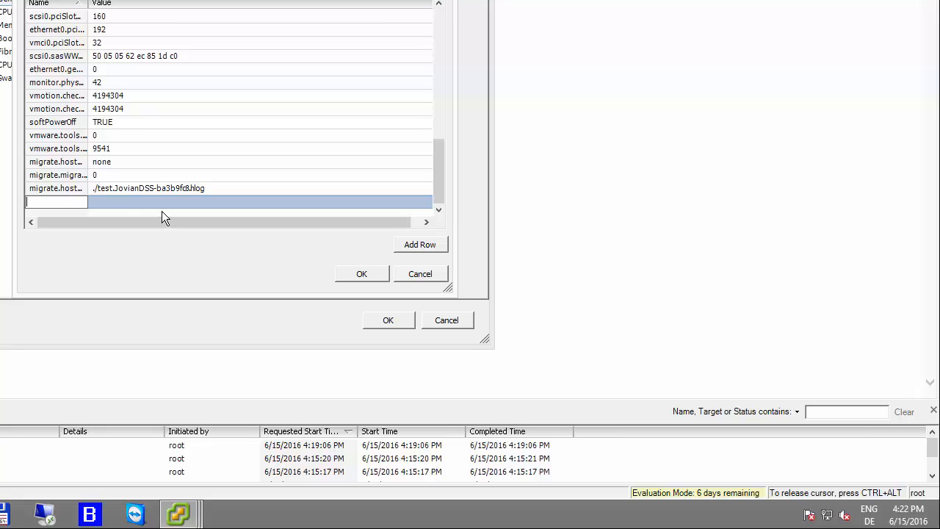
pyautogui.hotkey('ctrl', 'v')
pyautogui.press('Tab')
pyautogui.write('T')
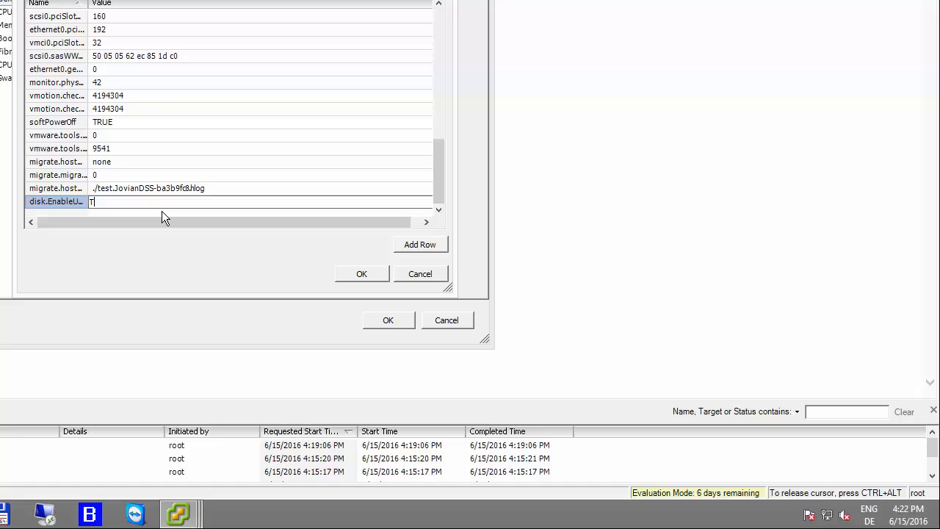
pyautogui.write('RUE')
pyautogui.click(362, 279)
# Save the VM settings, power on test.JovianDSS and open its console
pyautogui.click(388, 320)
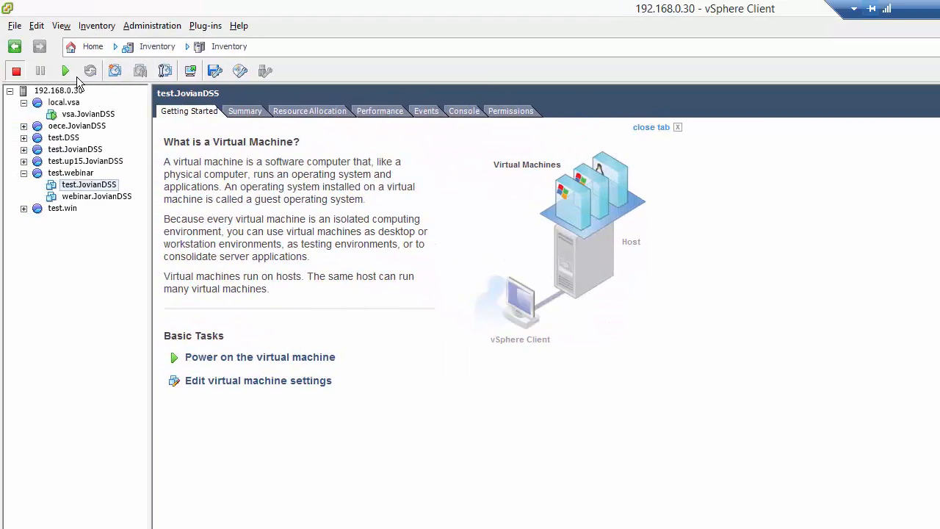
pyautogui.click(66, 72)
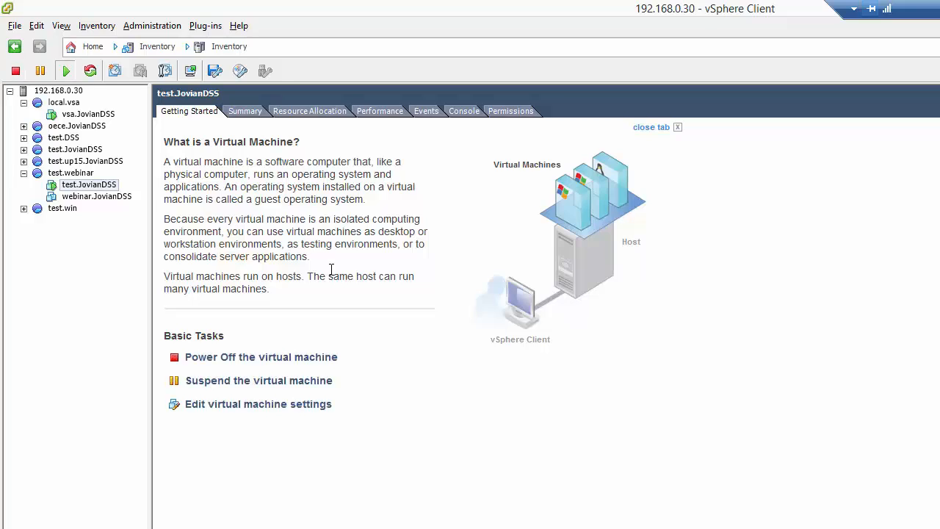
pyautogui.click(191, 71)
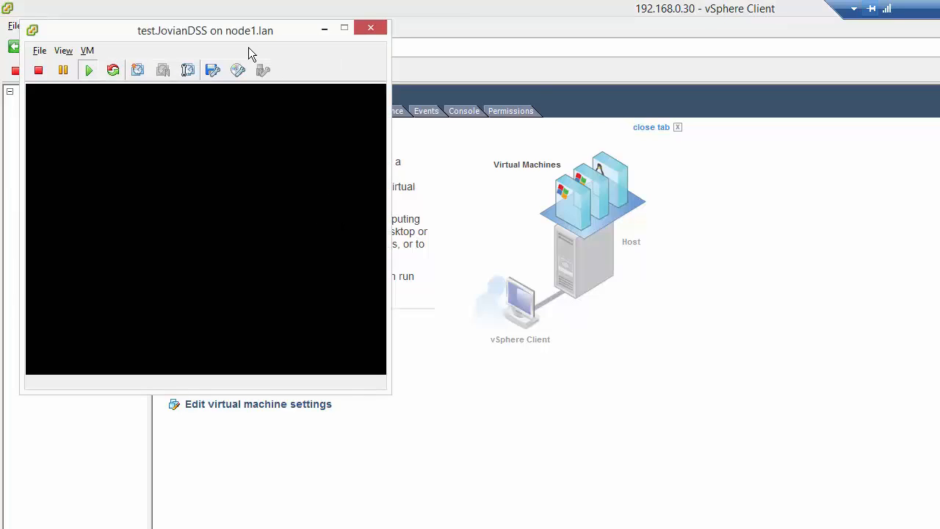
# Dismiss the console crash, reopen the console, then reopen the VM settings
pyautogui.moveTo(240, 32); pyautogui.dragTo(531, 116)
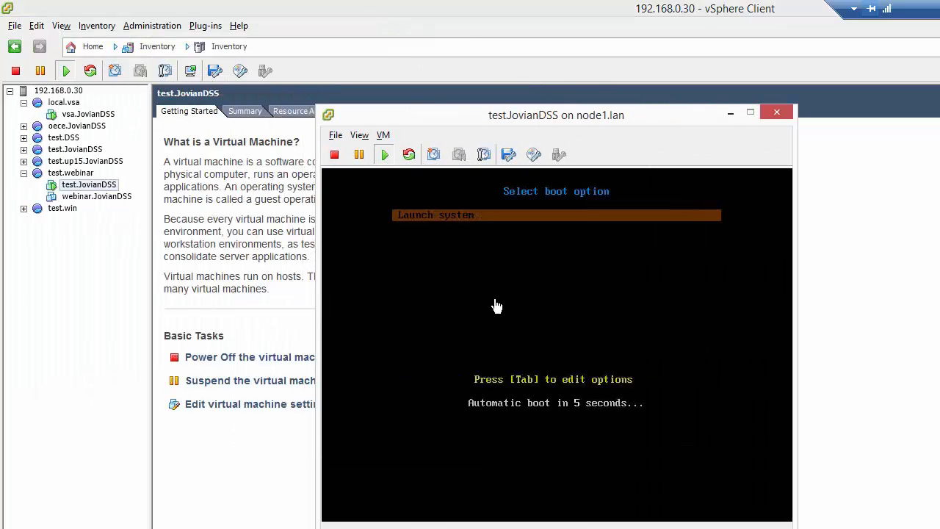
pyautogui.click(492, 301)
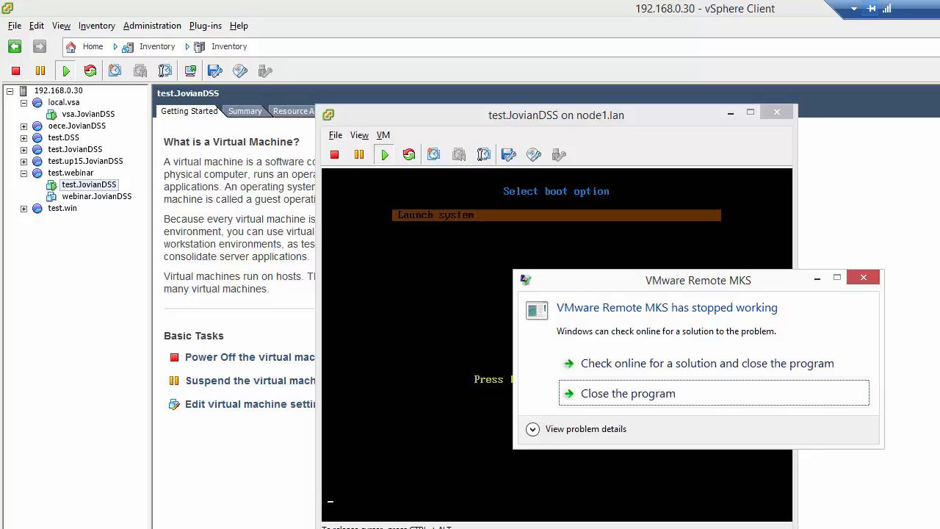
pyautogui.press('Return')
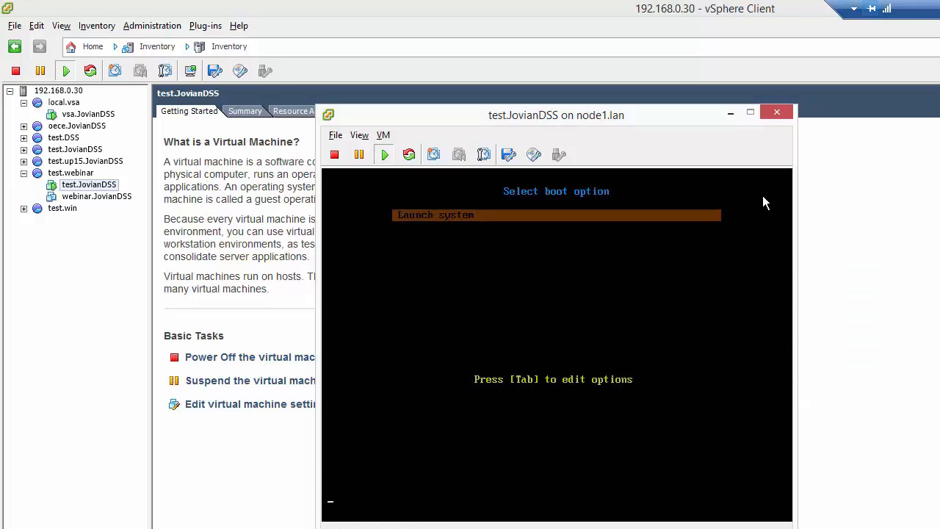
pyautogui.click(788, 110)
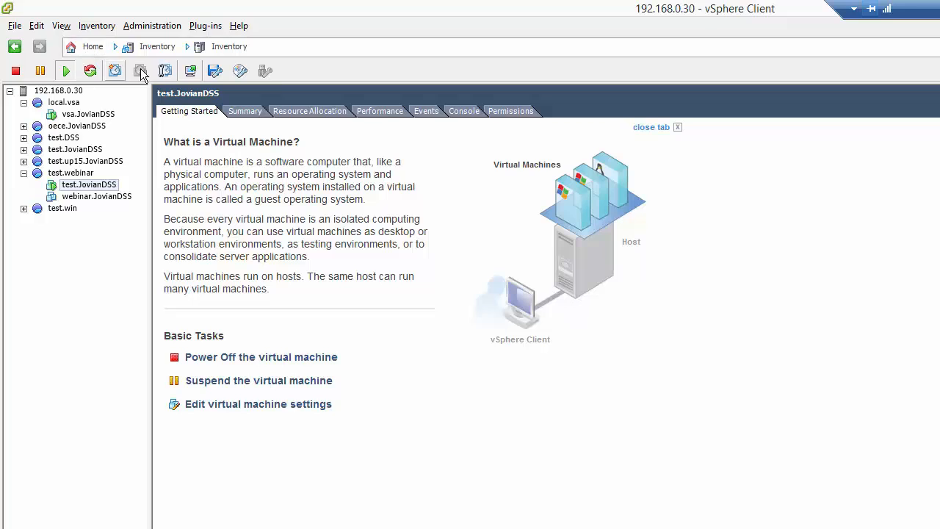
pyautogui.click(189, 70)
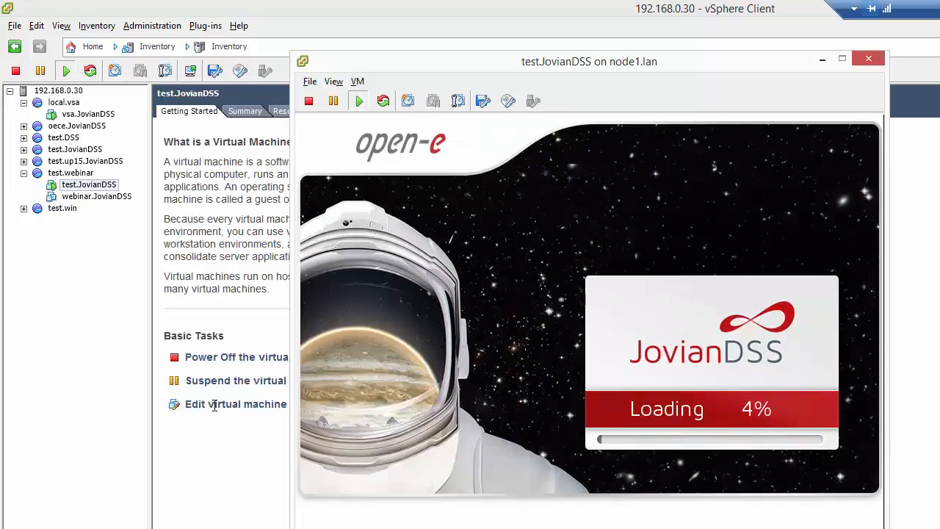
pyautogui.click(216, 408)
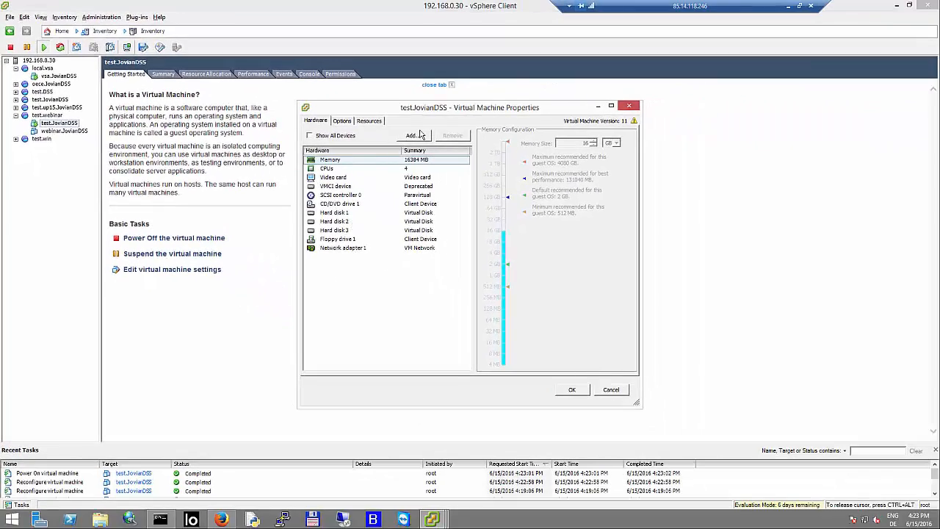
# Add the first two new 16 GB hard disks with default wizard options
pyautogui.click(413, 135)
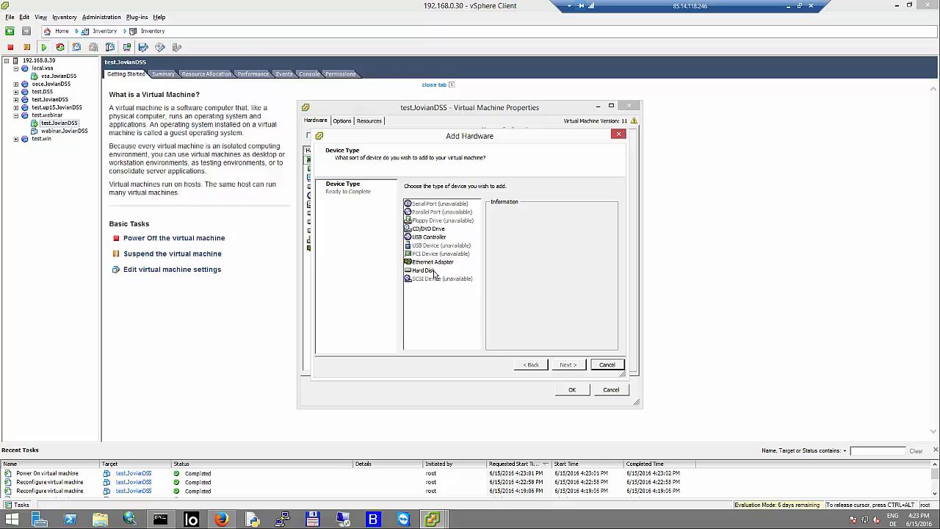
pyautogui.click(434, 272)
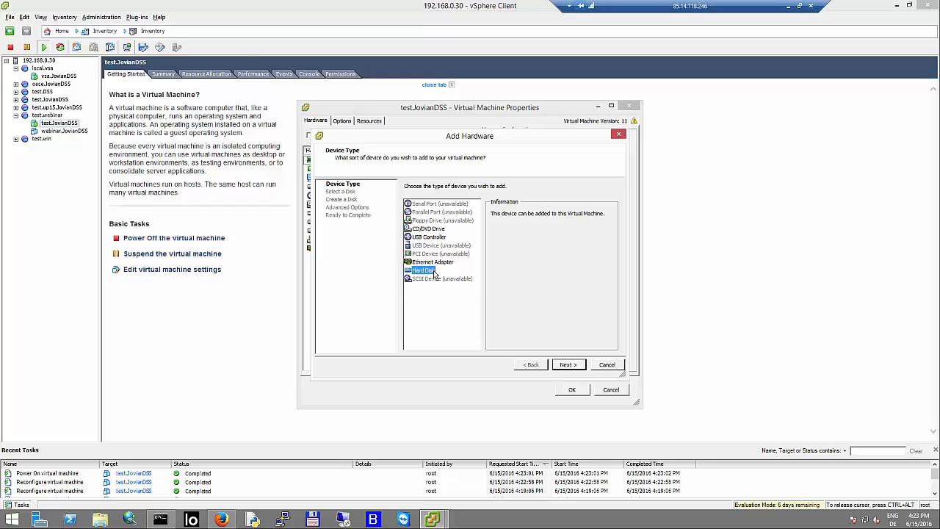
pyautogui.click(579, 367)
pyautogui.click(579, 367)
pyautogui.click(579, 367)
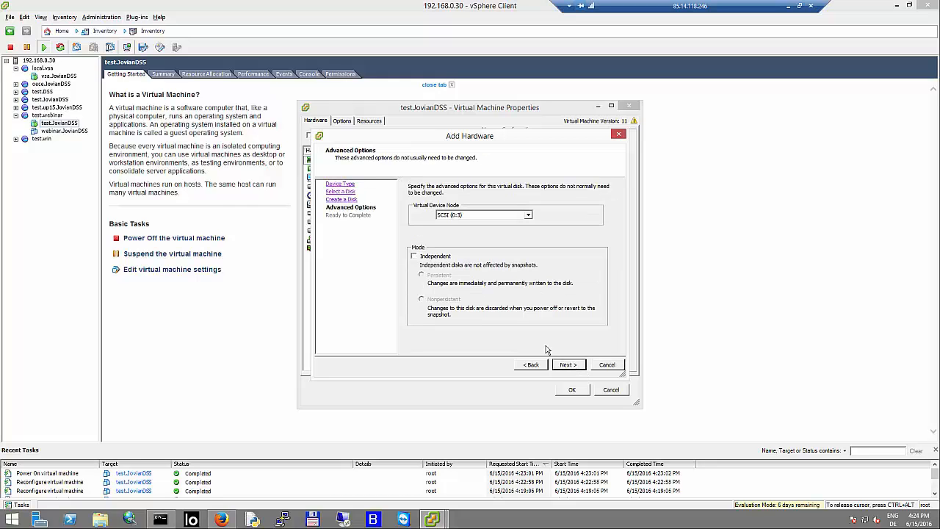
pyautogui.click(580, 367)
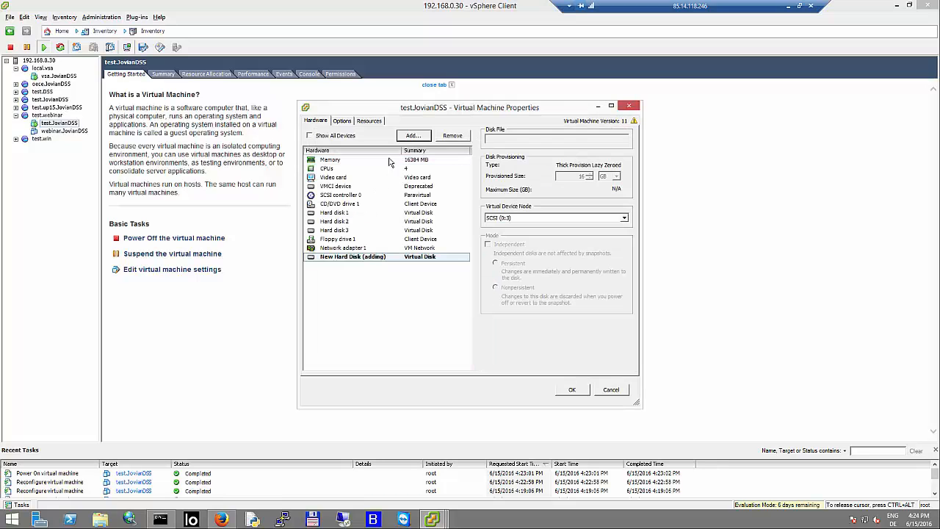
pyautogui.click(408, 135)
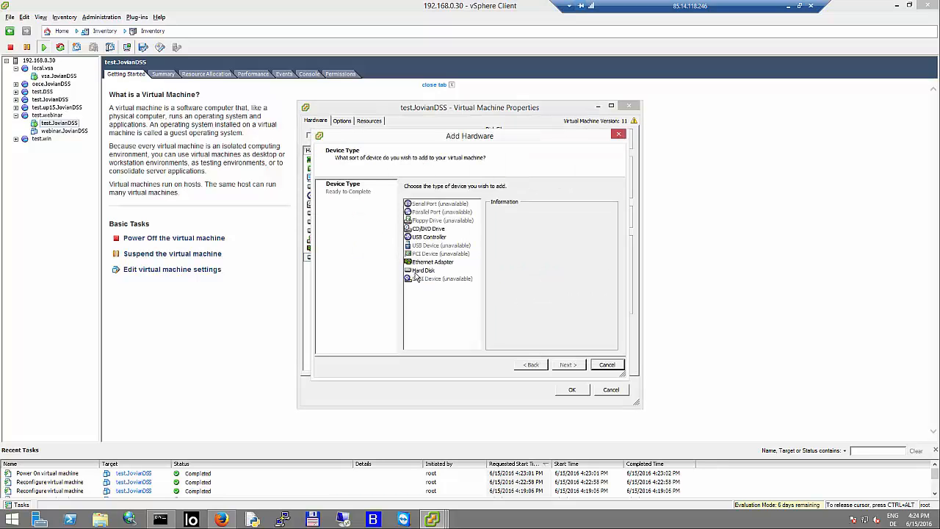
pyautogui.click(423, 270)
pyautogui.click(568, 365)
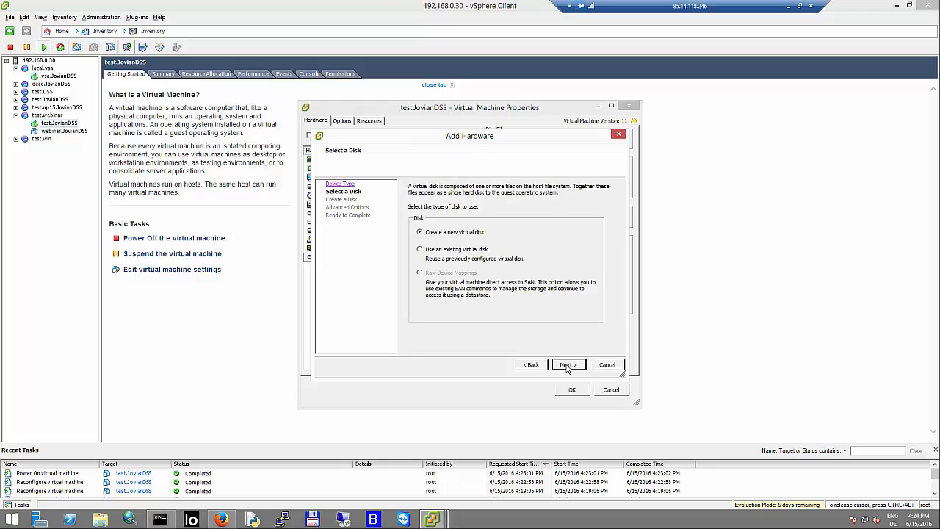
pyautogui.click(568, 365)
pyautogui.click(568, 365)
pyautogui.click(568, 365)
pyautogui.click(568, 365)
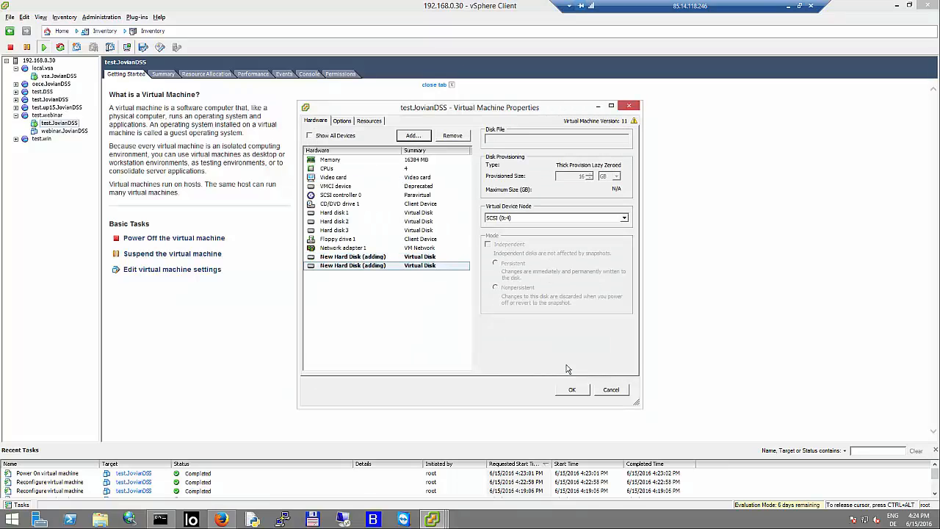
# Add the third and fourth new 16 GB hard disks with defaults
pyautogui.click(413, 136)
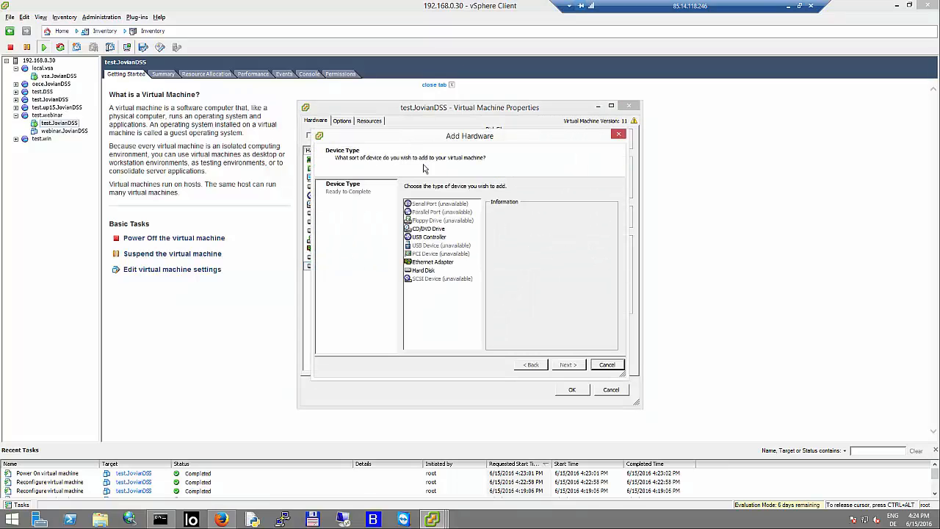
pyautogui.doubleClick(422, 271)
pyautogui.click(567, 366)
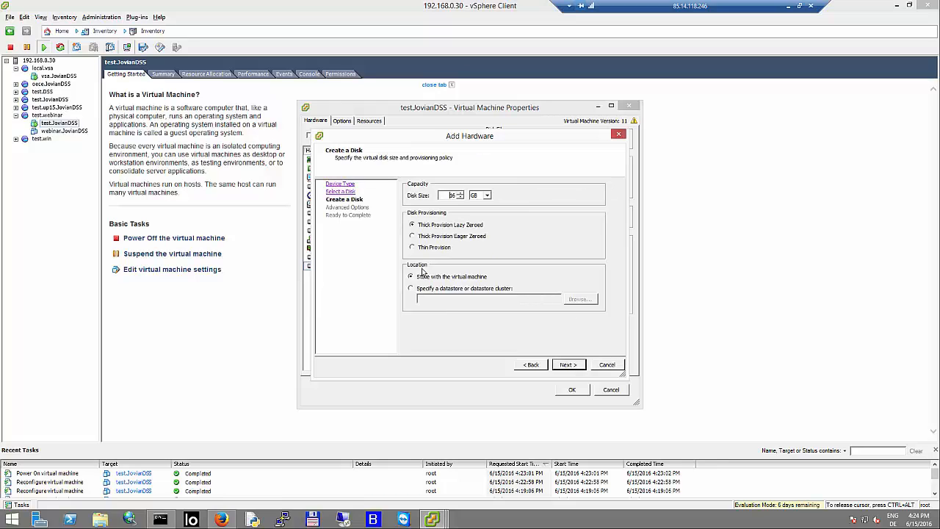
pyautogui.click(568, 365)
pyautogui.click(568, 365)
pyautogui.click(568, 365)
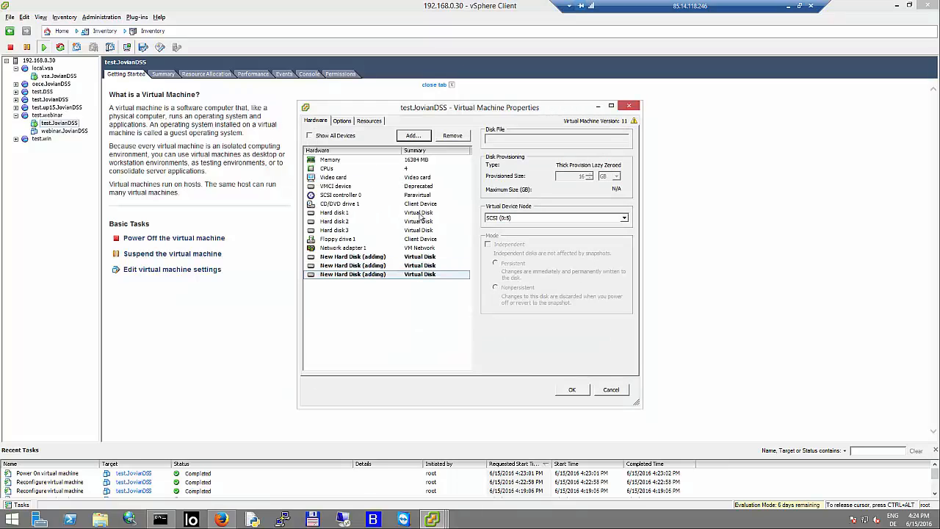
pyautogui.click(413, 136)
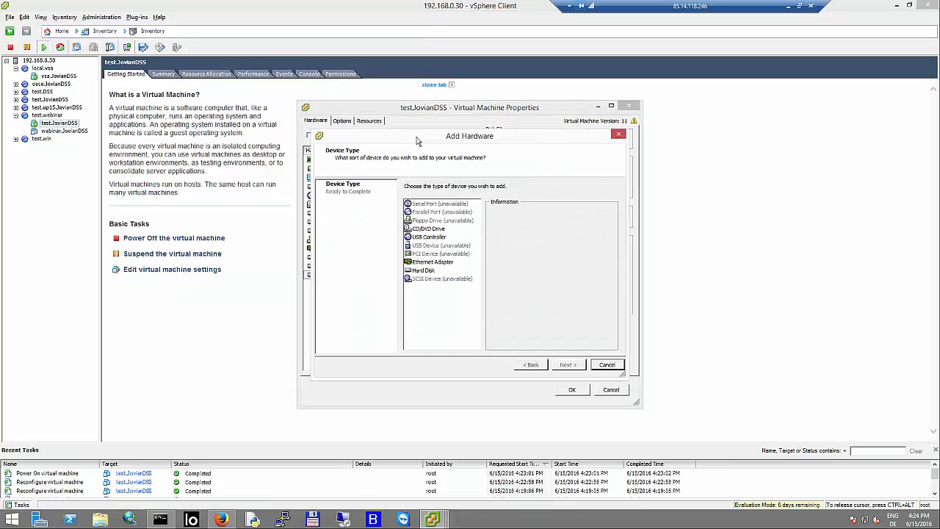
pyautogui.click(425, 271)
pyautogui.press('Return')
pyautogui.press('Return')
pyautogui.press('Return')
pyautogui.press('Return')
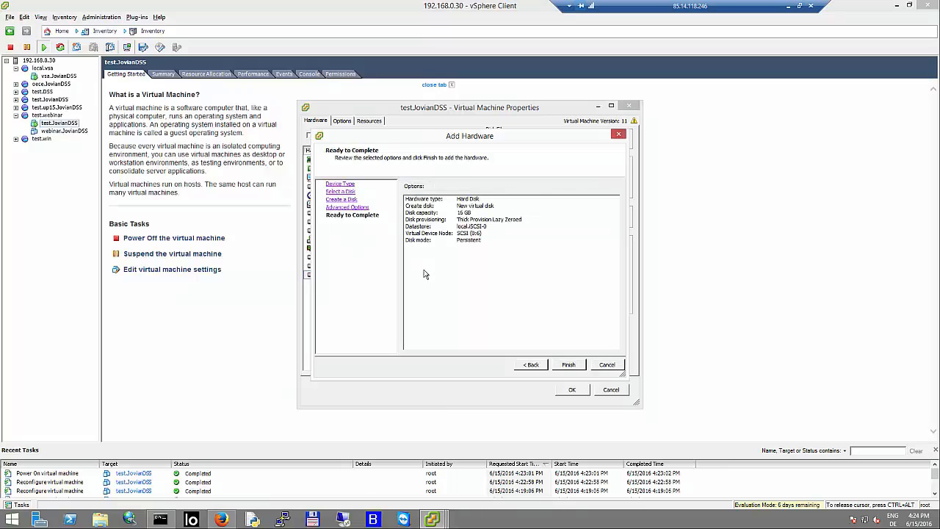
pyautogui.press('Return')
# Add the fifth and sixth 16 GB hard disks and apply the VM changes
pyautogui.click(414, 137)
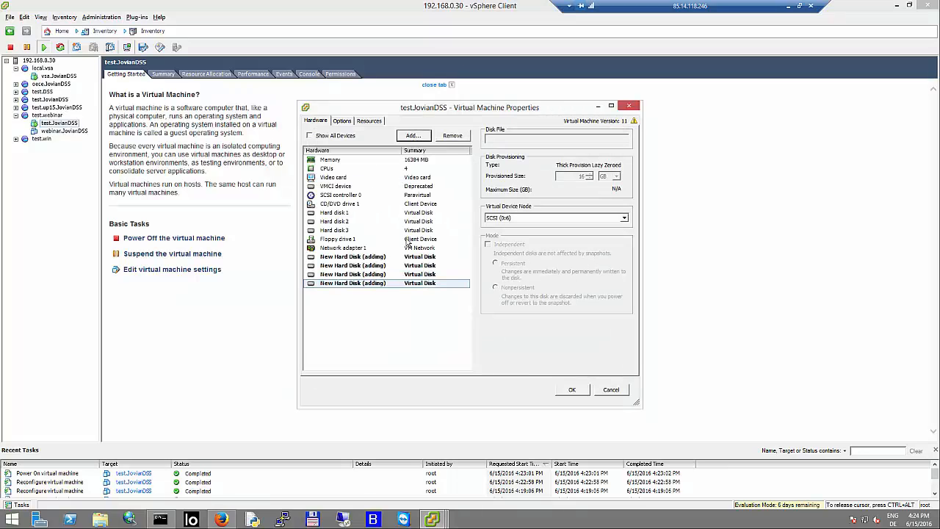
pyautogui.click(425, 271)
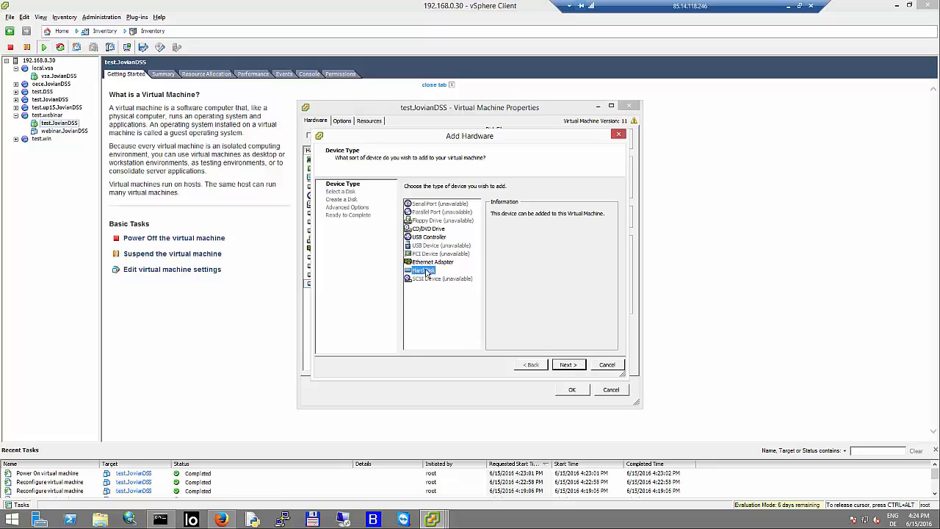
pyautogui.press('Return')
pyautogui.press('Return')
pyautogui.press('Return')
pyautogui.press('Return')
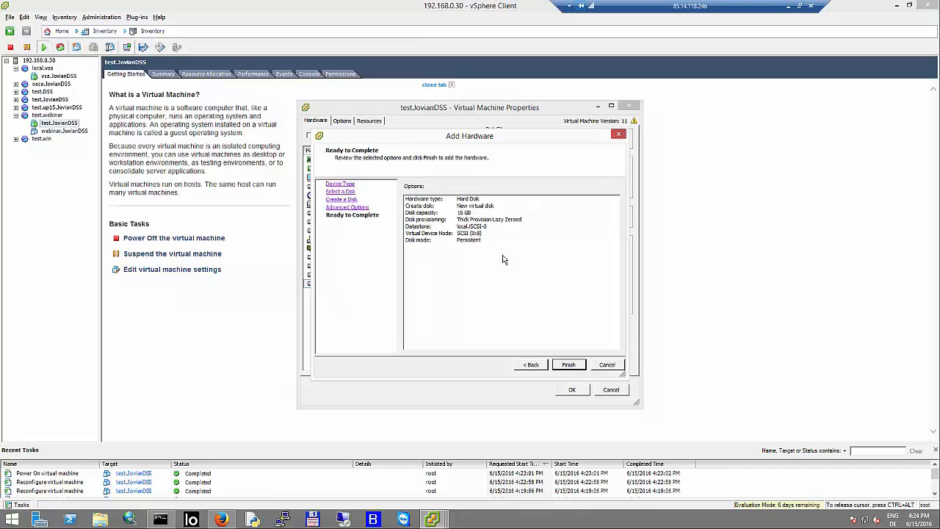
pyautogui.press('Return')
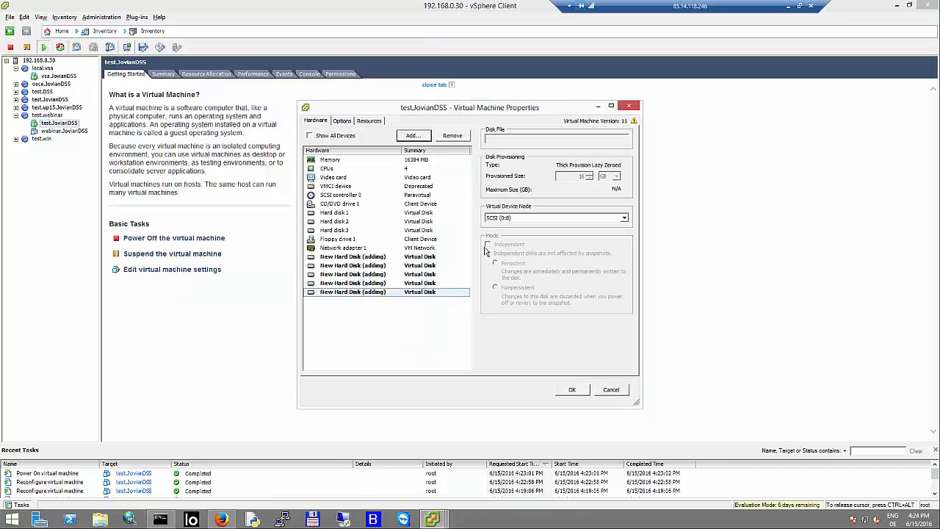
pyautogui.click(413, 137)
pyautogui.click(426, 272)
pyautogui.press('Return')
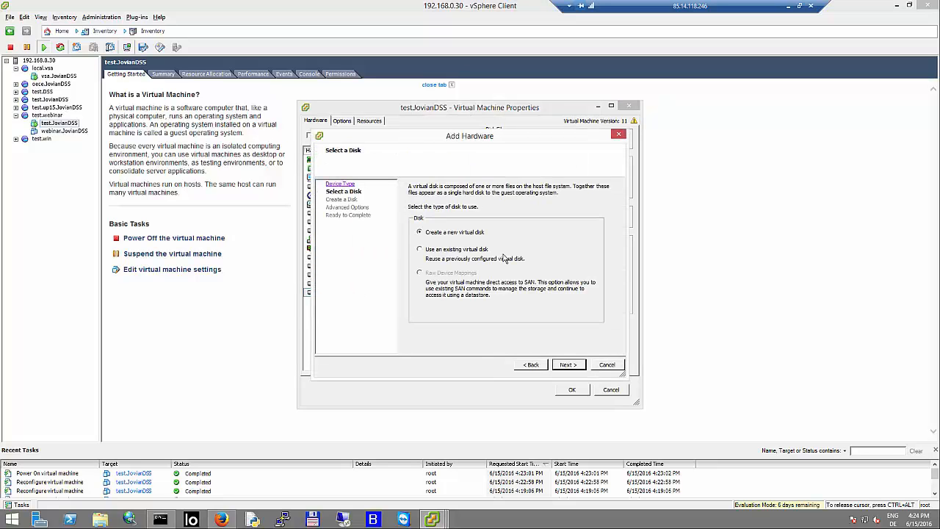
pyautogui.press('Return')
pyautogui.press('Return')
pyautogui.press('Return')
pyautogui.press('Return')
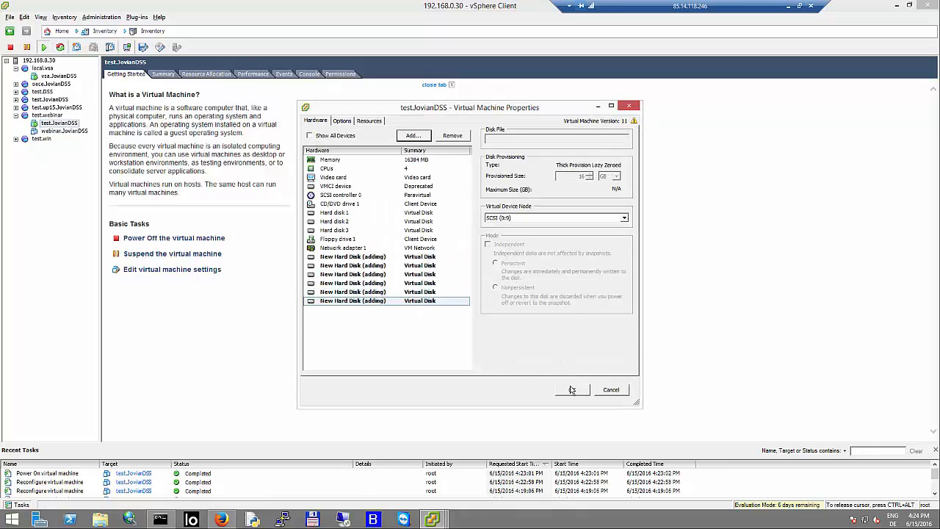
pyautogui.click(572, 390)
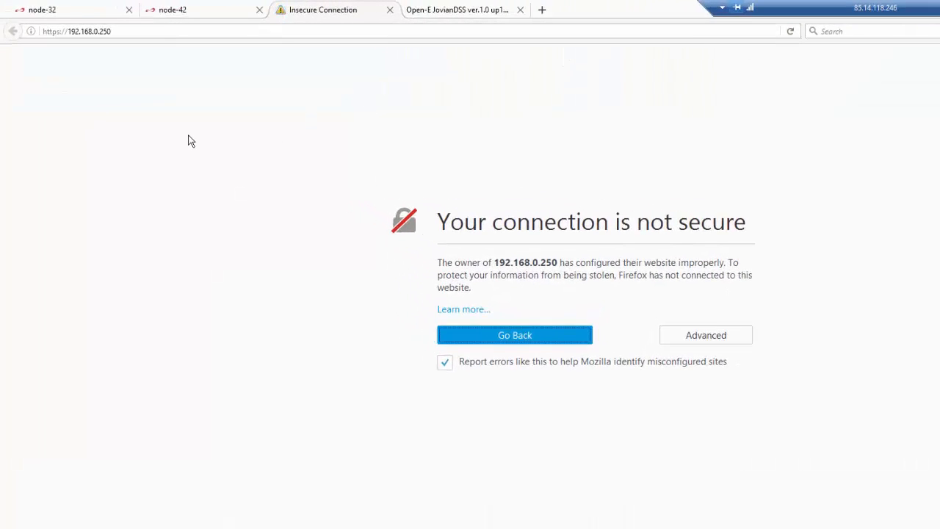
# Add a Firefox security exception for the JovianDSS self-signed certificate, then return to vSphere Client
pyautogui.click(693, 342)
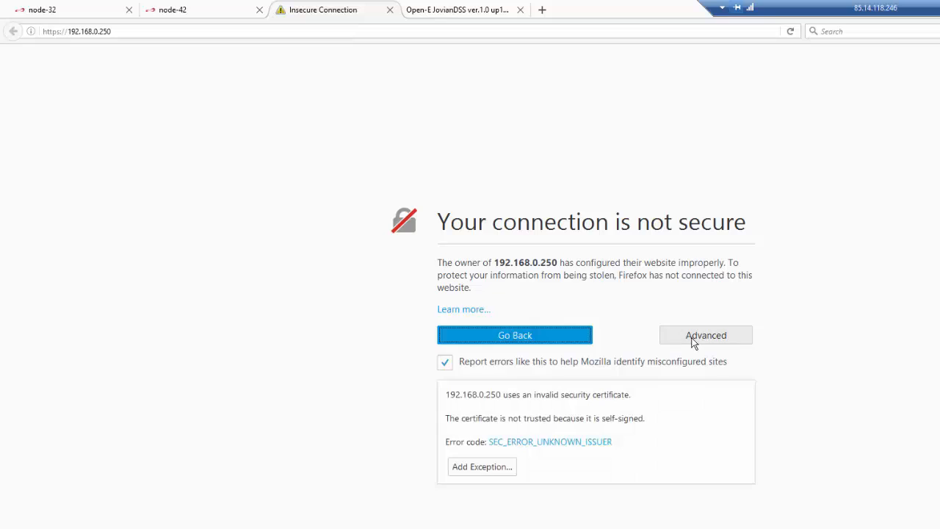
pyautogui.click(488, 467)
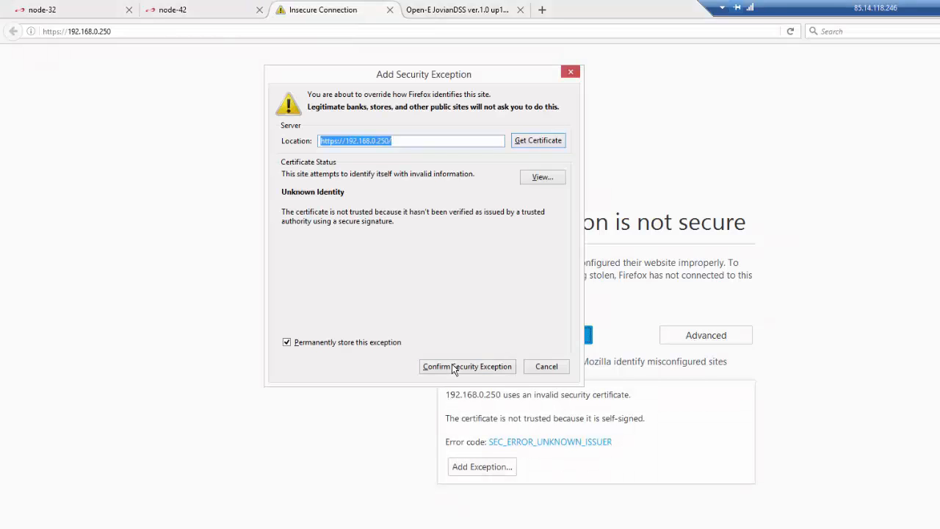
pyautogui.press('Return')
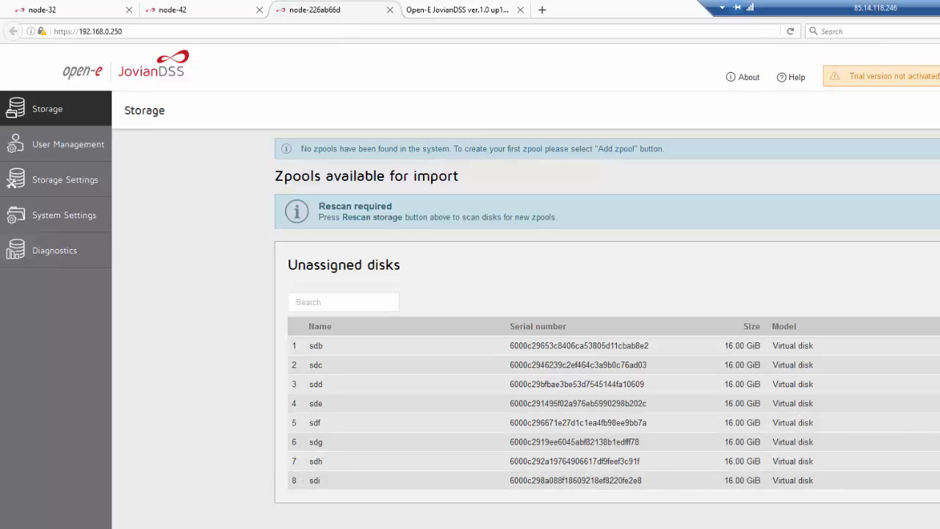
pyautogui.hotkey('alt', 'Tab')
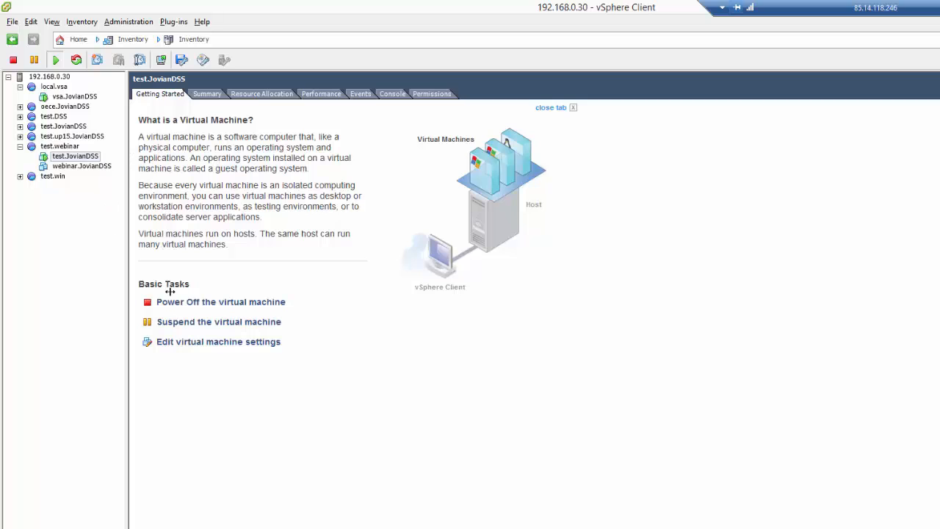
# Add a new 16 GB virtual hard disk to testJovianDSS with default settings
pyautogui.click(188, 343)
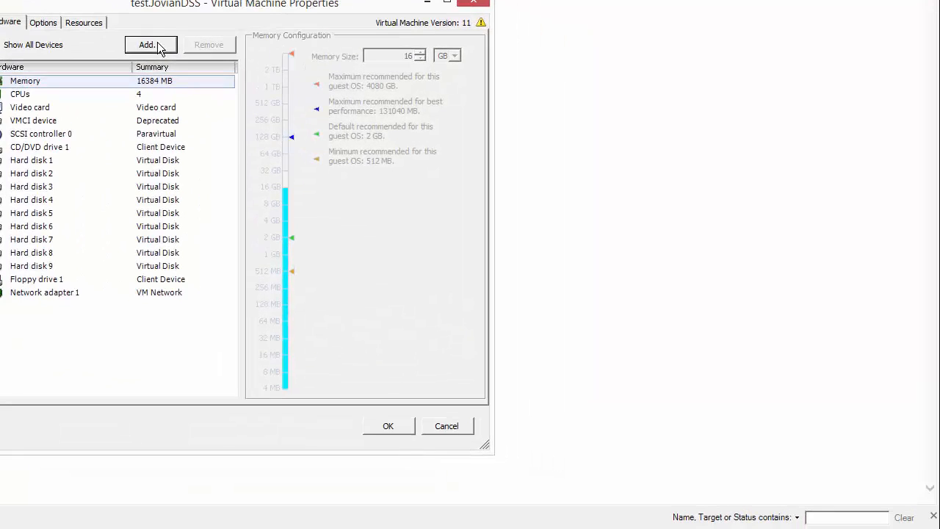
pyautogui.click(524, 172)
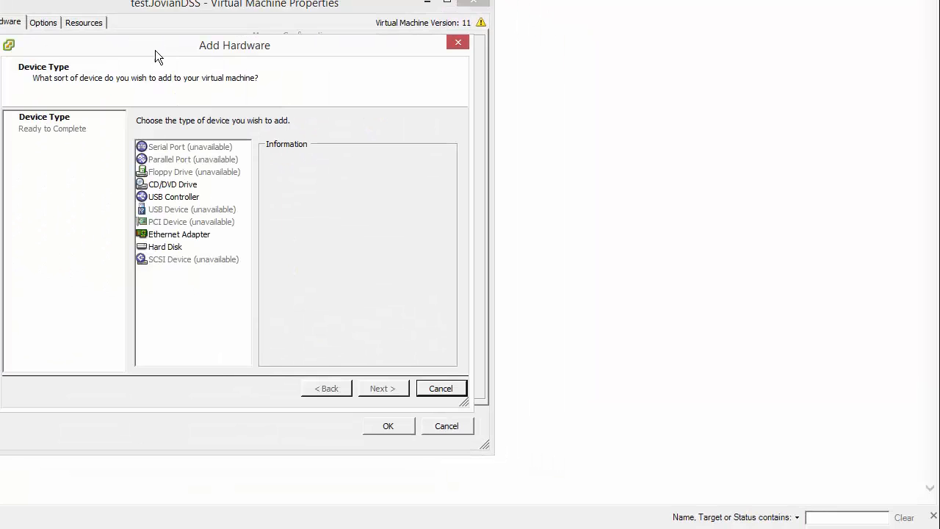
pyautogui.click(164, 246)
pyautogui.click(399, 393)
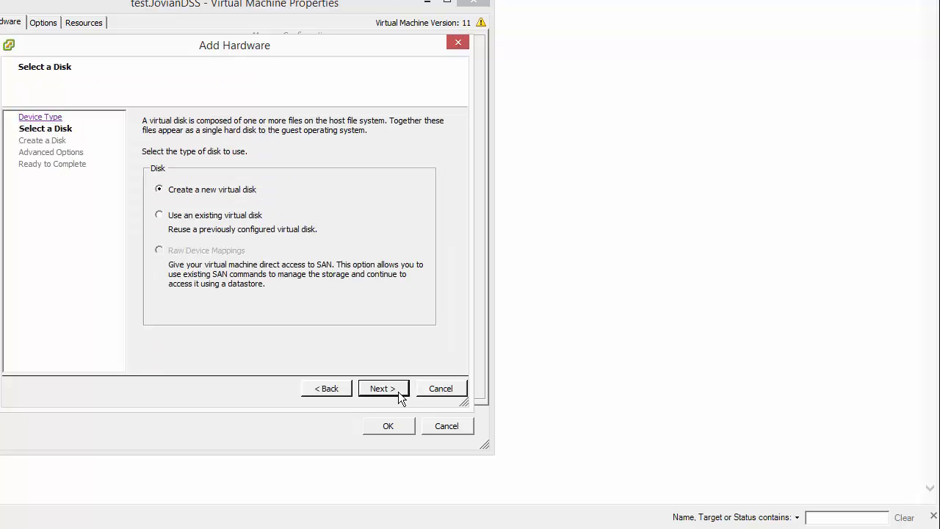
pyautogui.press('Return')
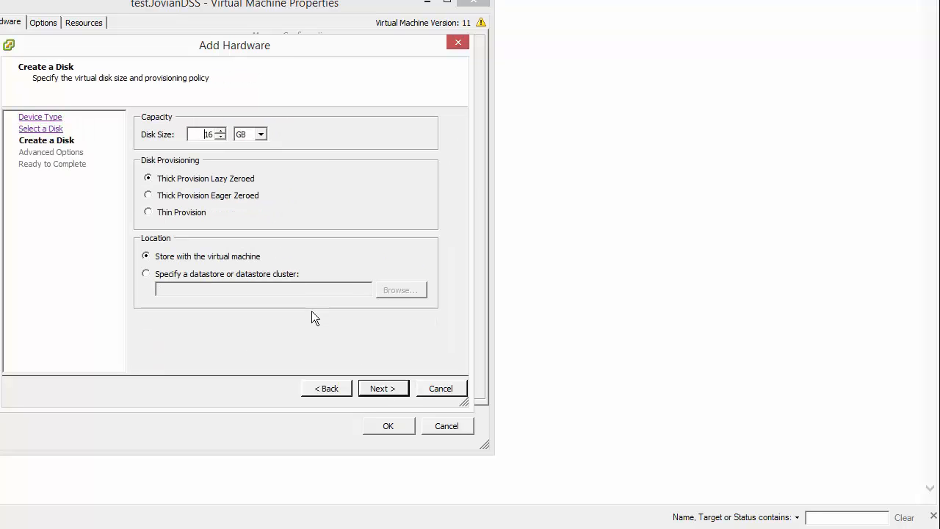
pyautogui.press('Return')
pyautogui.press('Return')
pyautogui.press('Return')
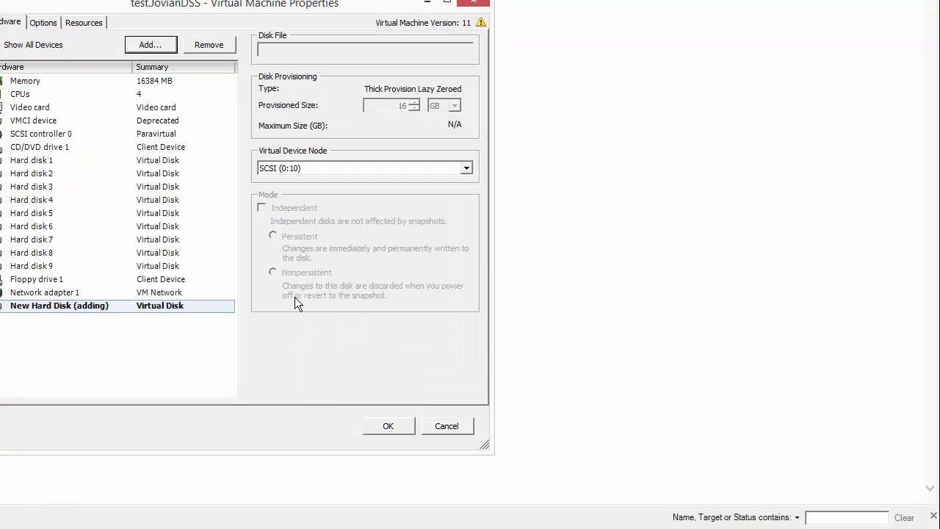
# Add three more new 16 GB hard disks the same way, the last on SCSI (0:13)
pyautogui.click(143, 47)
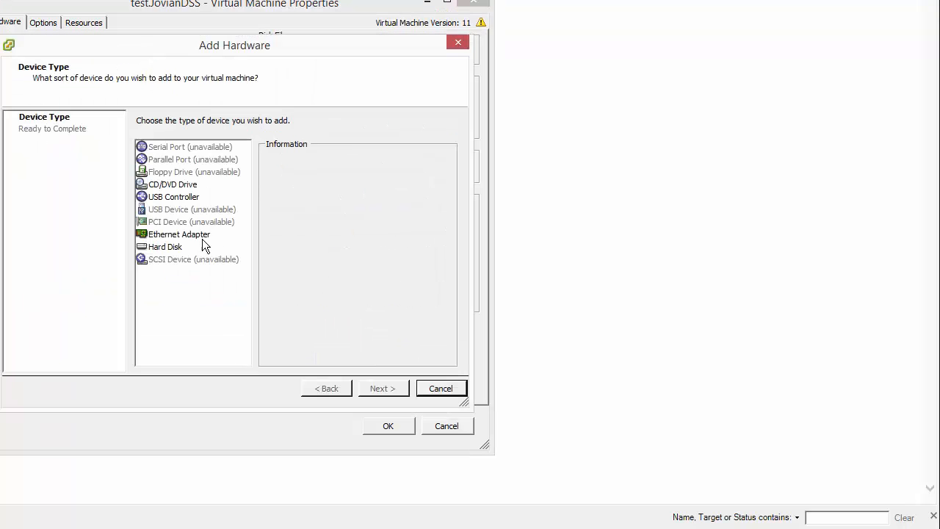
pyautogui.click(176, 248)
pyautogui.press('Return')
pyautogui.press('Return')
pyautogui.press('Return')
pyautogui.press('Return')
pyautogui.press('Return')
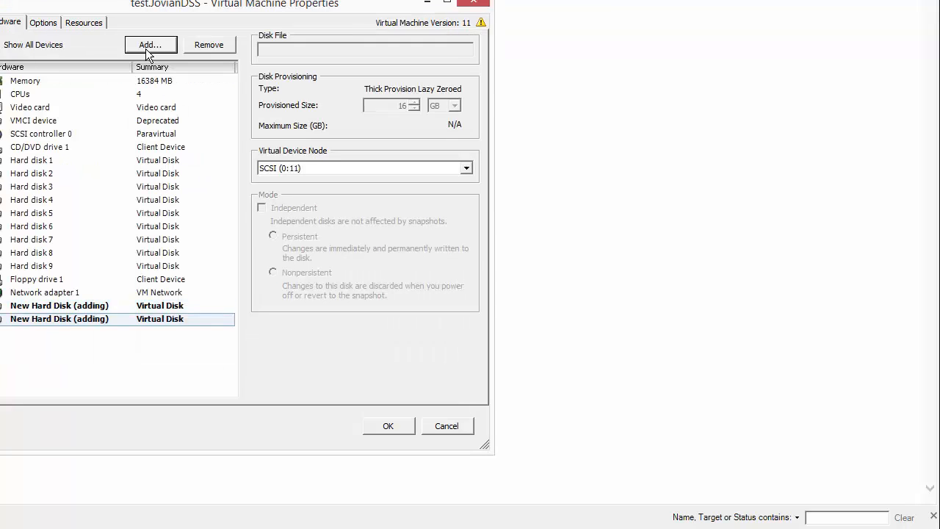
pyautogui.click(147, 46)
pyautogui.click(176, 247)
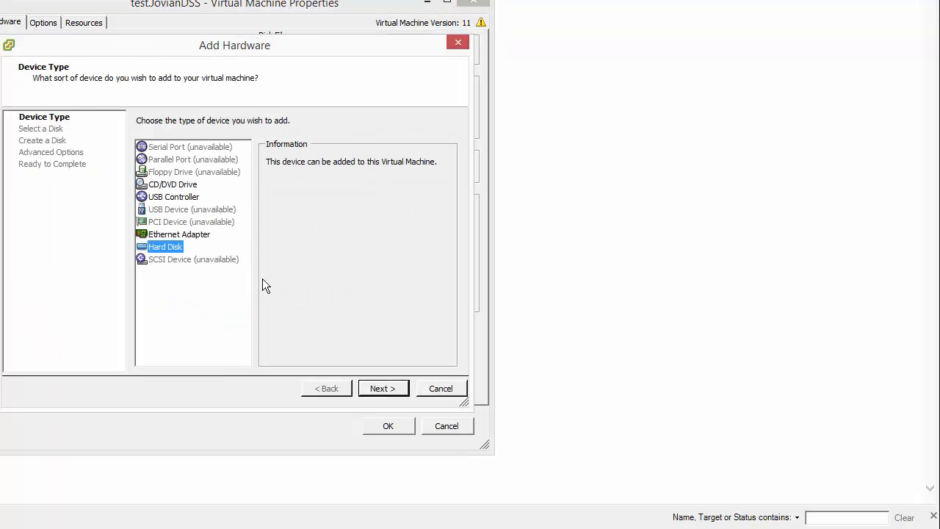
pyautogui.press('Return')
pyautogui.press('Return')
pyautogui.press('Return')
pyautogui.press('Return')
pyautogui.press('Return')
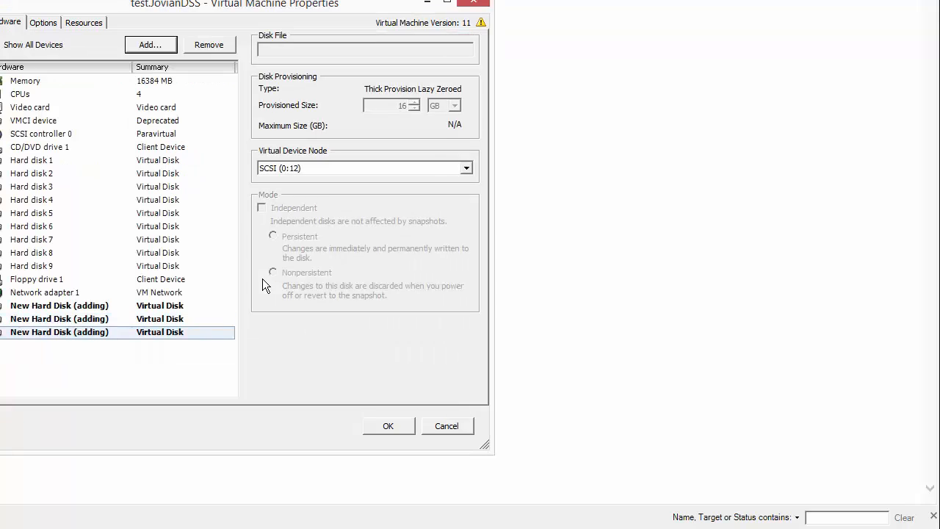
pyautogui.click(142, 51)
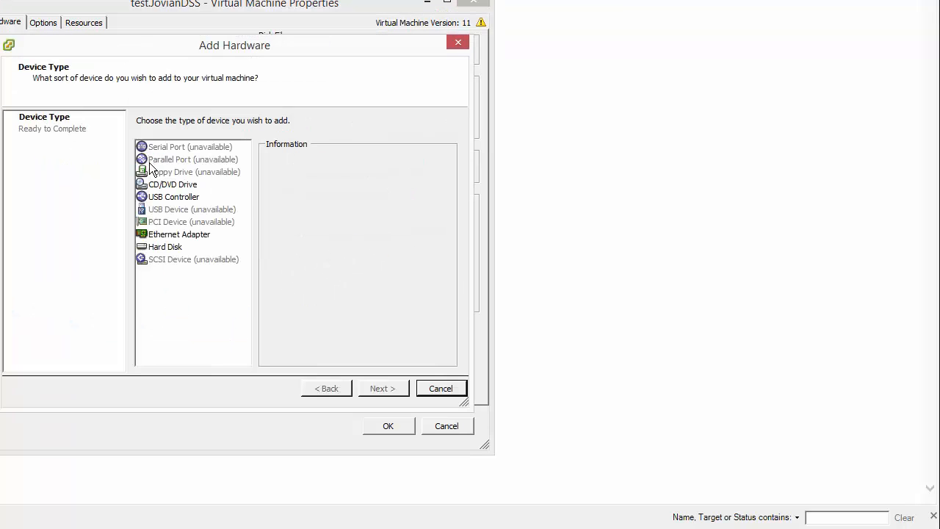
pyautogui.click(177, 247)
pyautogui.press('Return')
pyautogui.press('Return')
pyautogui.press('Return')
pyautogui.press('Return')
pyautogui.press('Return')
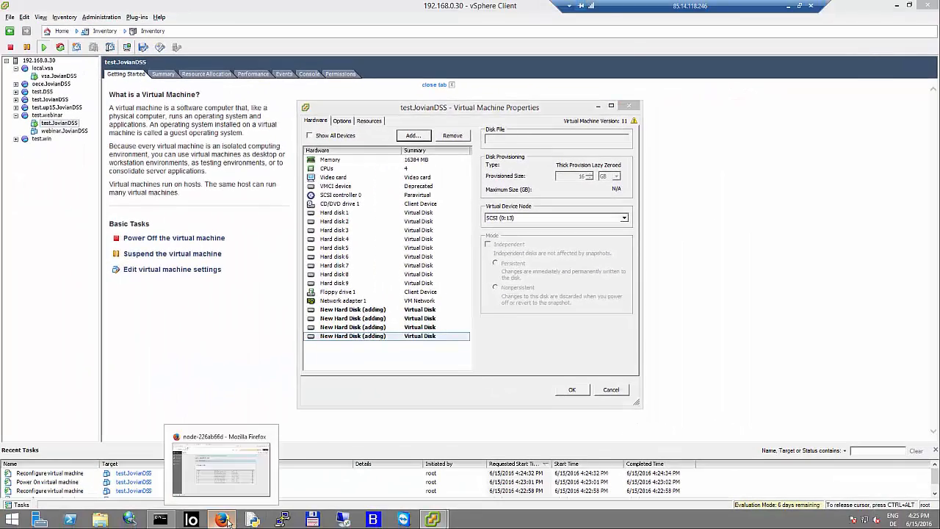
# OK the Virtual Machine Properties with the four new 16 GB disks, then go back to JovianDSS Storage
pyautogui.click(222, 520)
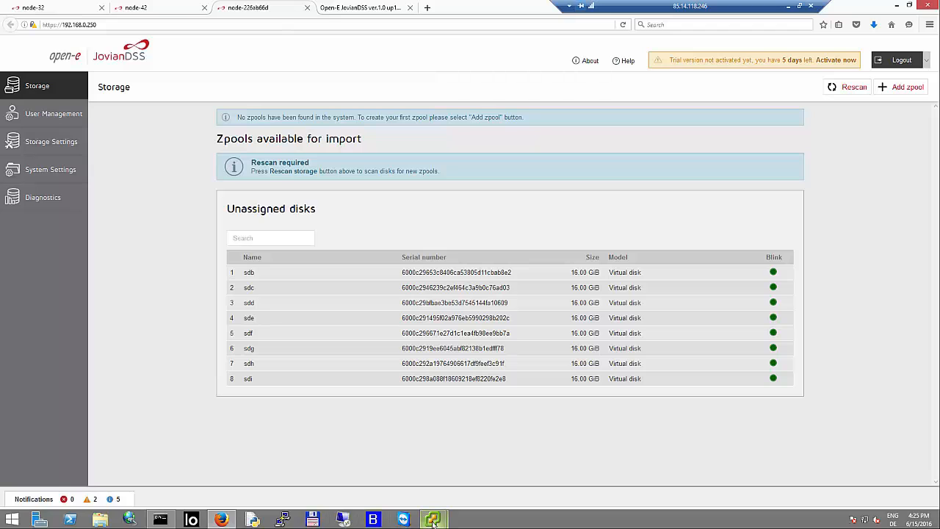
pyautogui.moveTo(434, 522)
pyautogui.click(476, 481)
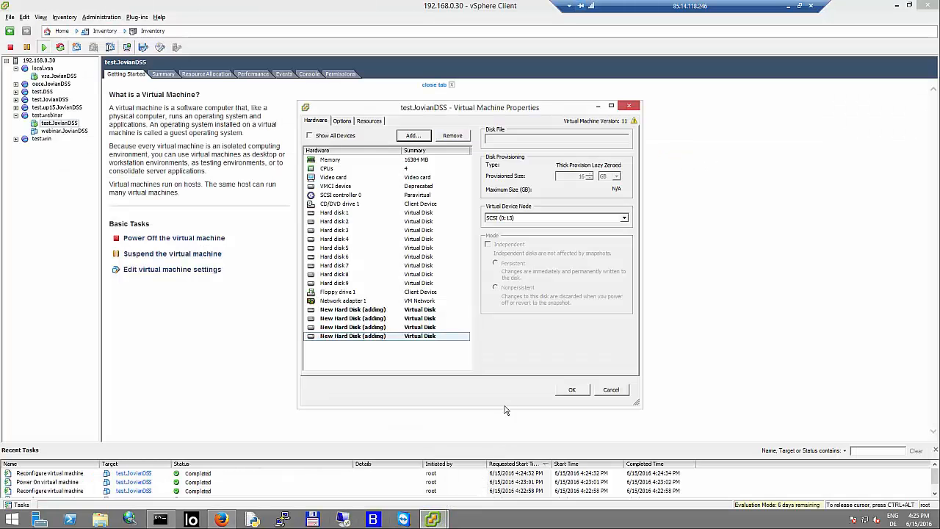
pyautogui.click(572, 389)
pyautogui.click(222, 520)
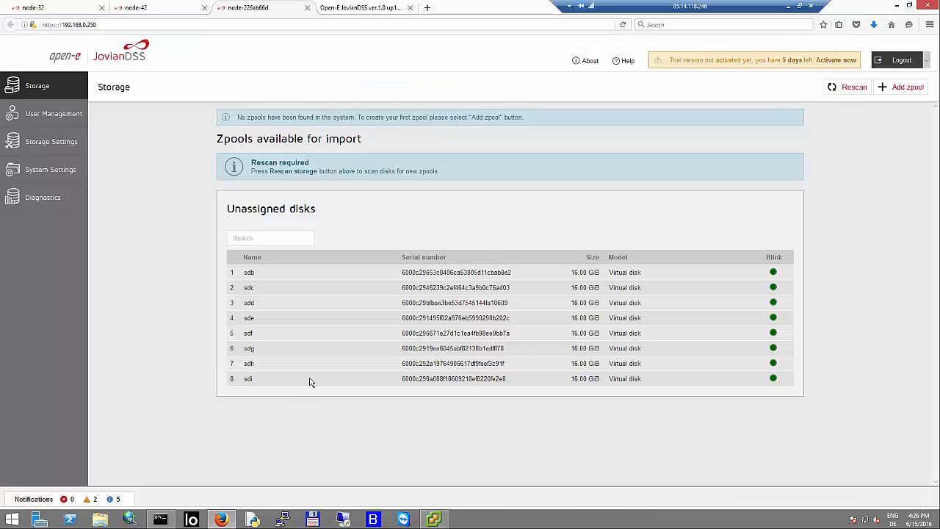
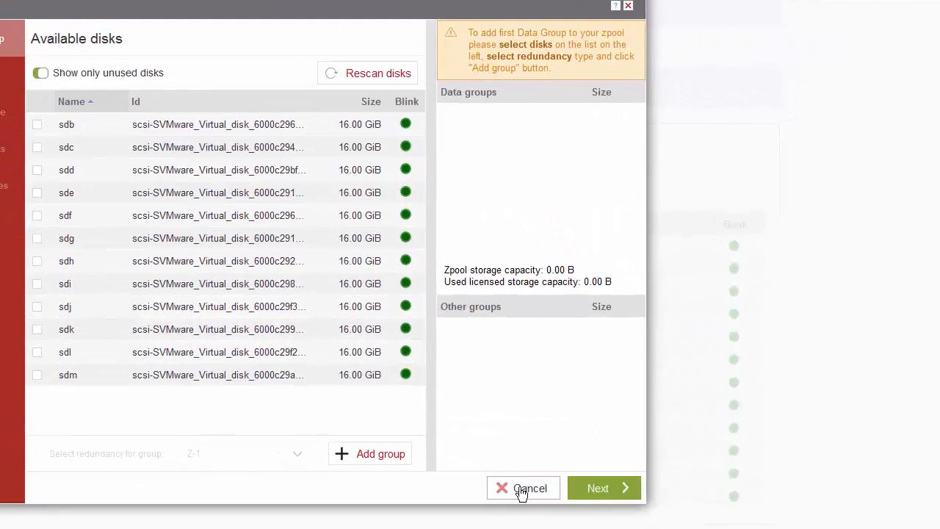
# Cancel the zpool wizard and view the network settings listing eth0 at 192.168.0.250
pyautogui.click(529, 490)
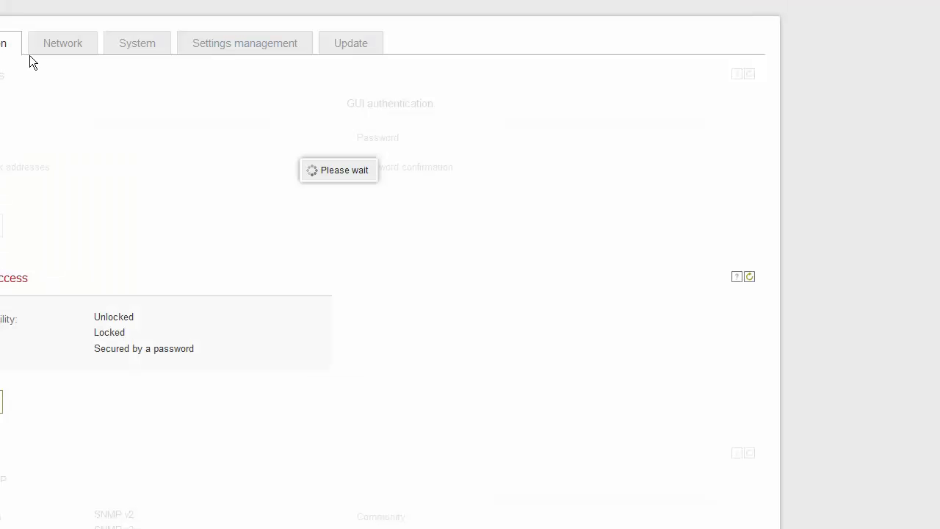
pyautogui.click(49, 53)
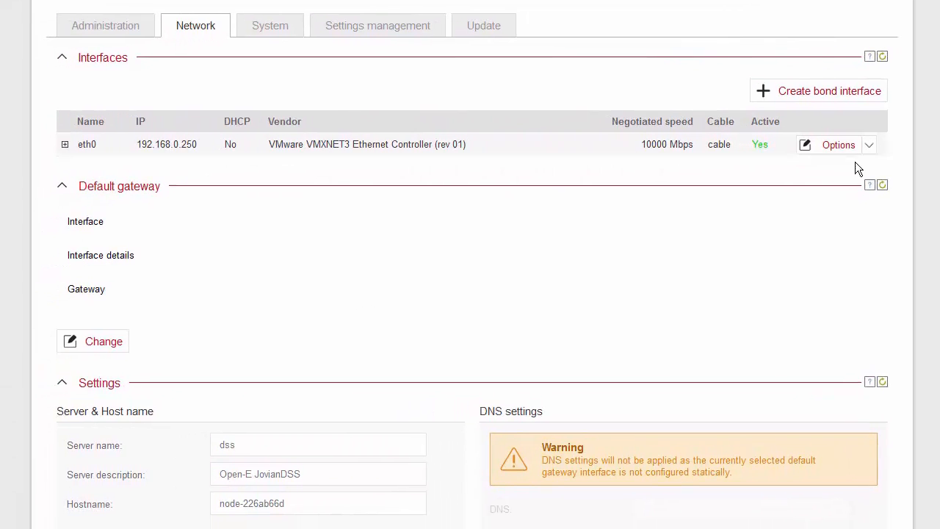
# Inspect eth0's IP, netmask and gateway settings without changing anything
pyautogui.click(873, 145)
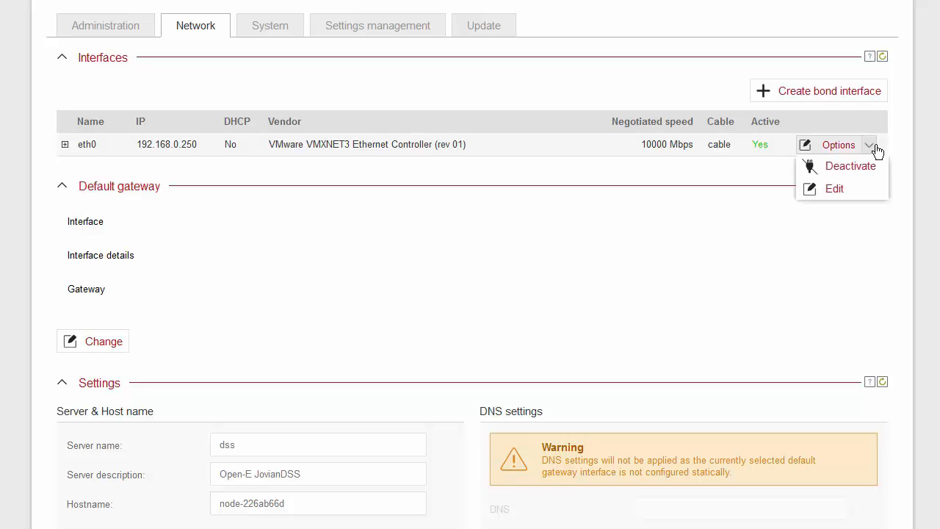
pyautogui.click(835, 191)
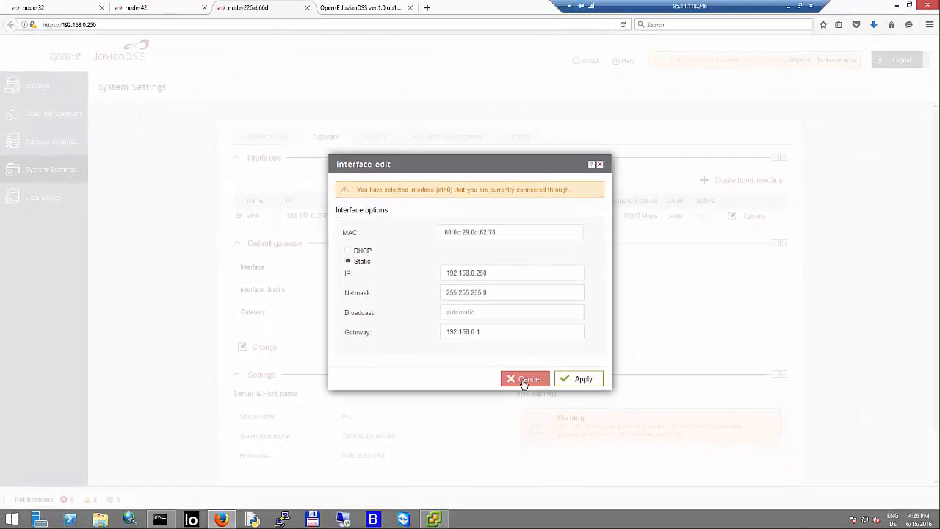
pyautogui.click(526, 379)
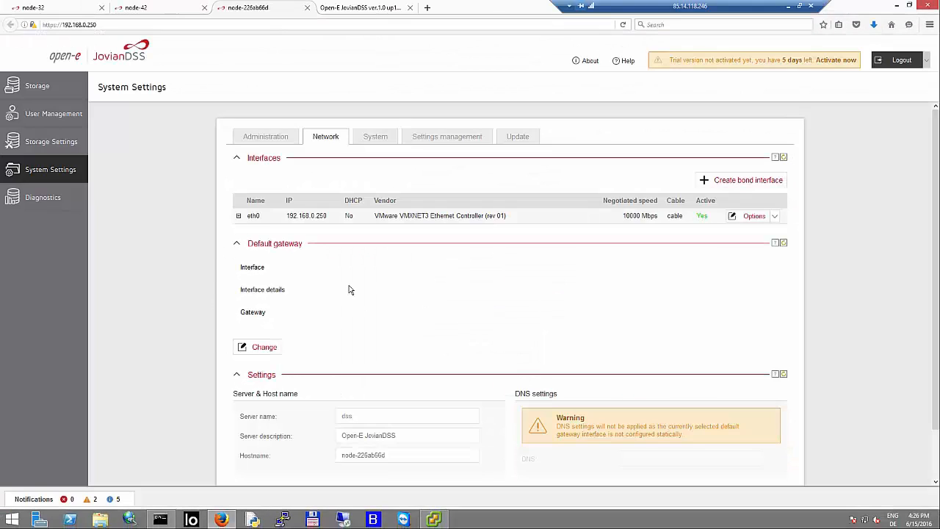
# Choose eth0 as the default gateway interface and apply it
pyautogui.click(266, 350)
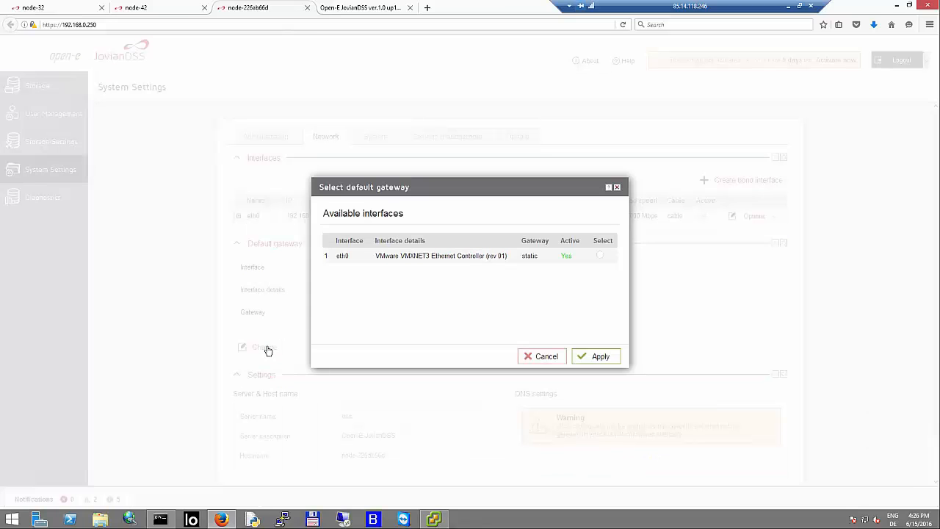
pyautogui.click(601, 257)
pyautogui.click(603, 359)
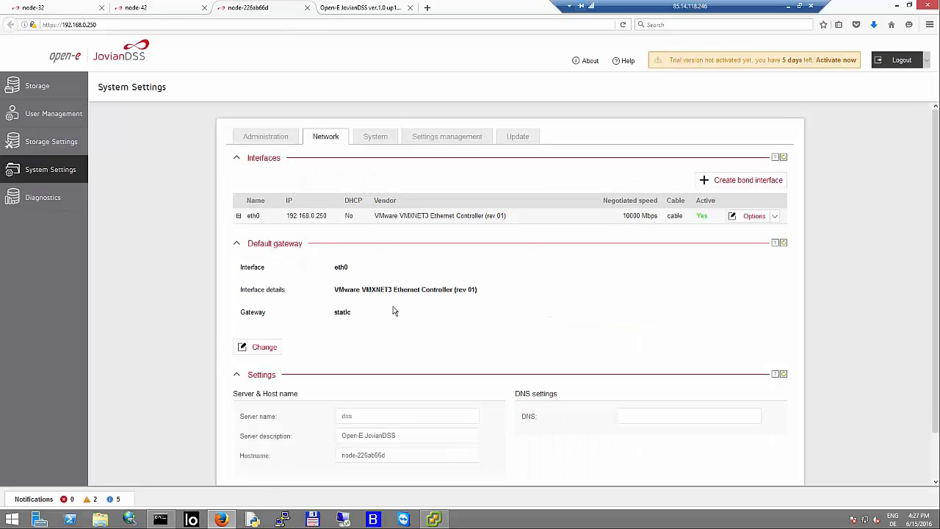
# Set server name dss250, hostname node-250 and DNS server 192.168.0.1, then apply
pyautogui.scroll(-2, 393, 311)
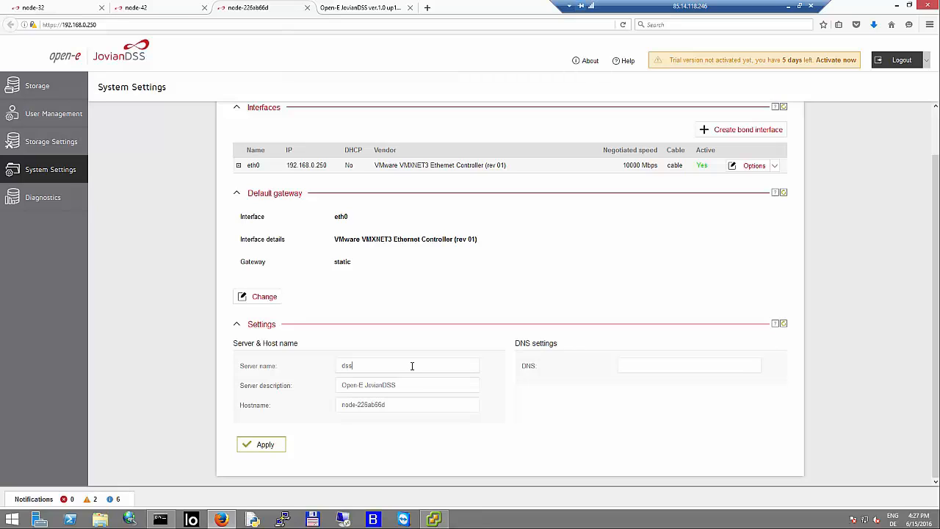
pyautogui.write('0')
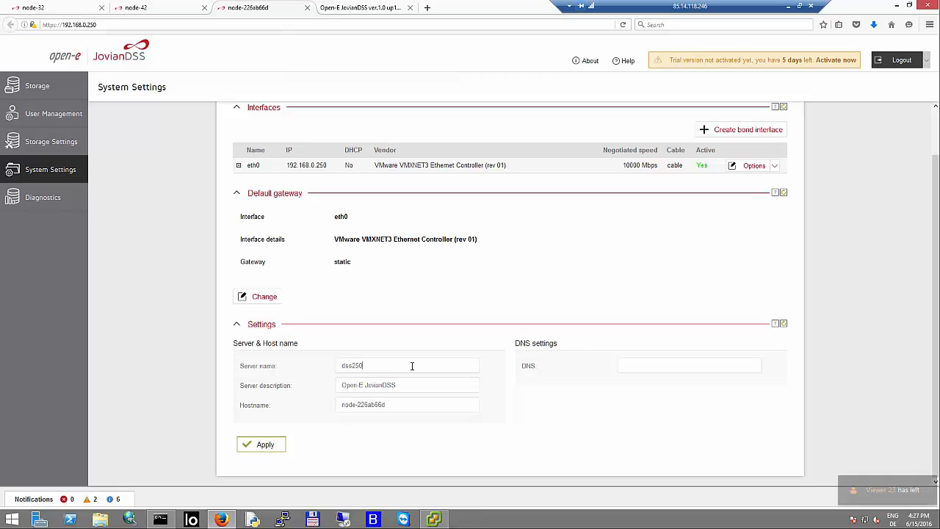
pyautogui.press('Tab')
pyautogui.press('Tab')
pyautogui.press('Tab')
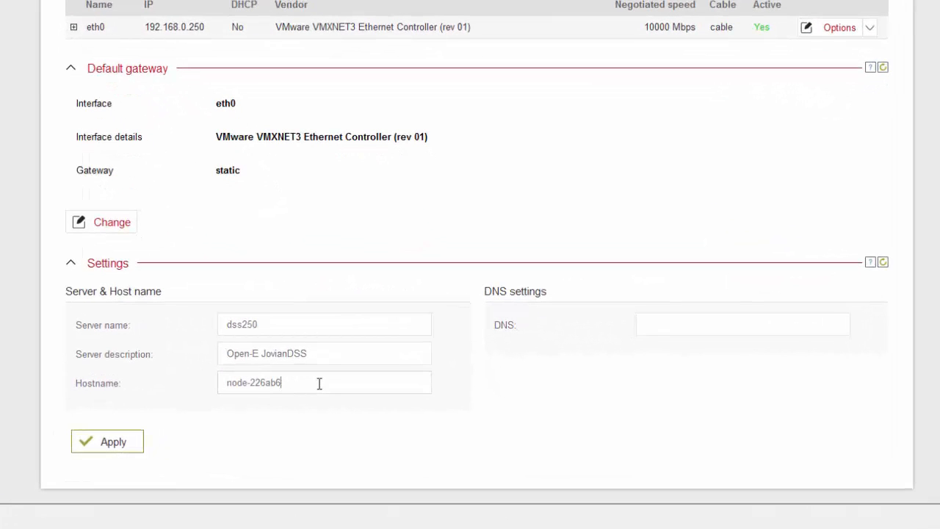
pyautogui.press('BackSpace')
pyautogui.press('BackSpace')
pyautogui.press('BackSpace')
pyautogui.press('BackSpace')
pyautogui.press('BackSpace')
pyautogui.press('BackSpace')
pyautogui.write('250')
pyautogui.click(657, 332)
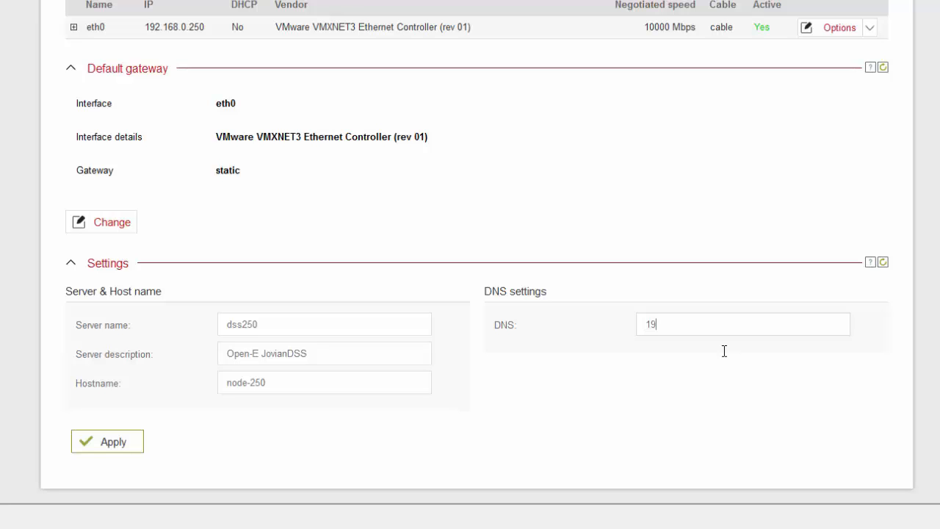
pyautogui.write('192.168.0.1')
pyautogui.click(130, 449)
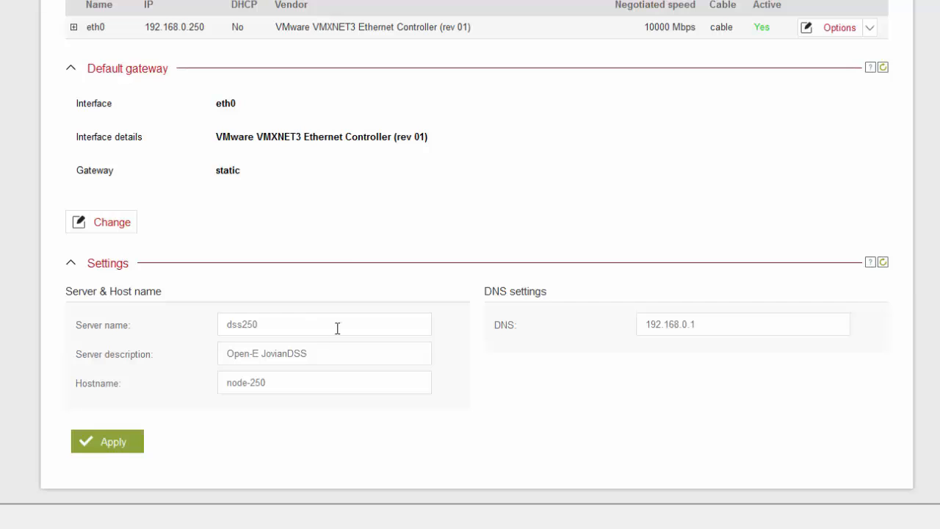
pyautogui.scroll(1, 336, 328)
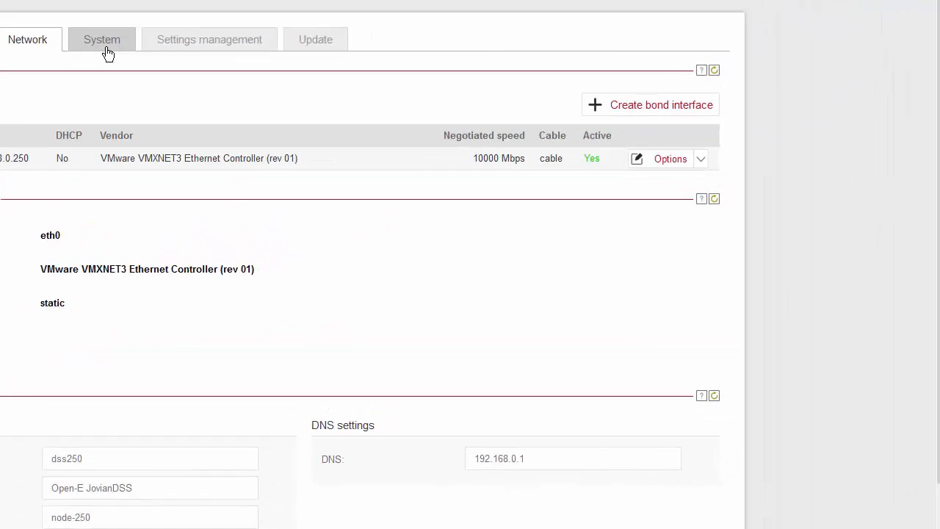
# Apply continuous NTP time synchronization, then view the saved settings files list
pyautogui.click(102, 44)
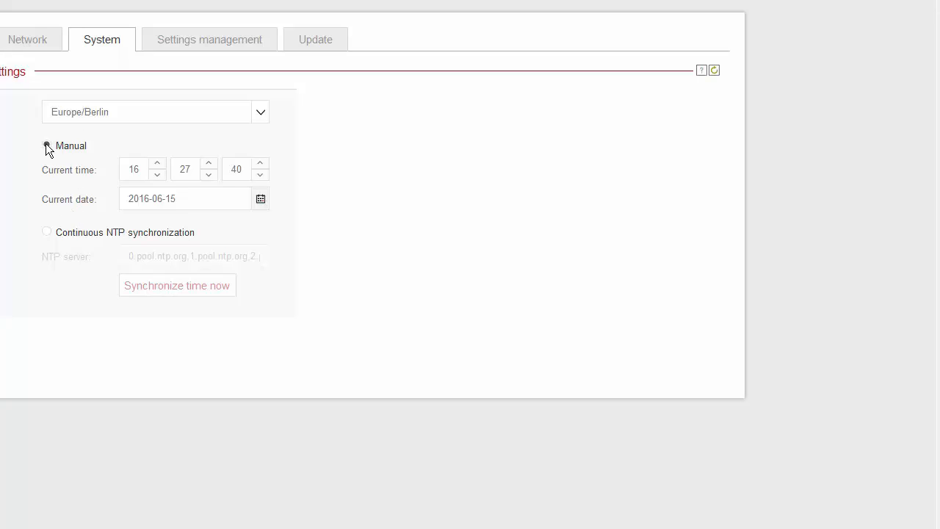
pyautogui.click(47, 234)
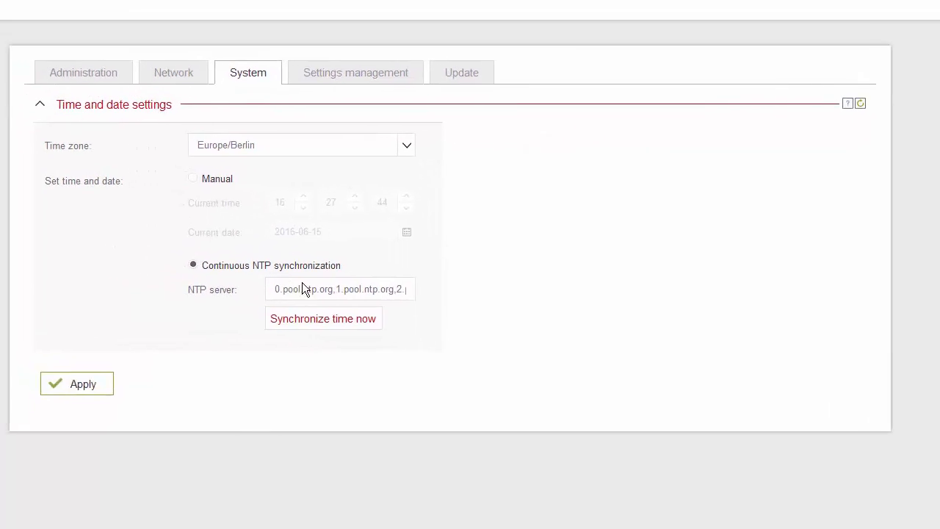
pyautogui.click(123, 400)
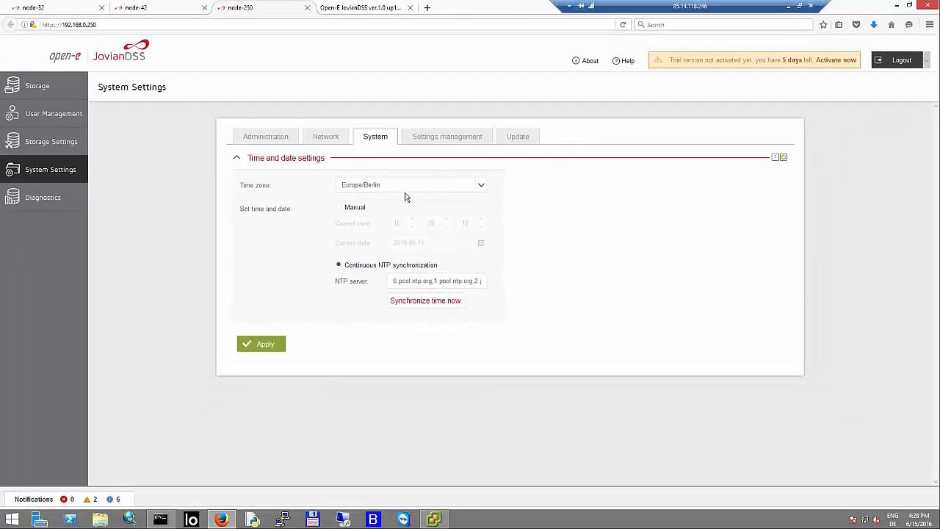
pyautogui.click(460, 142)
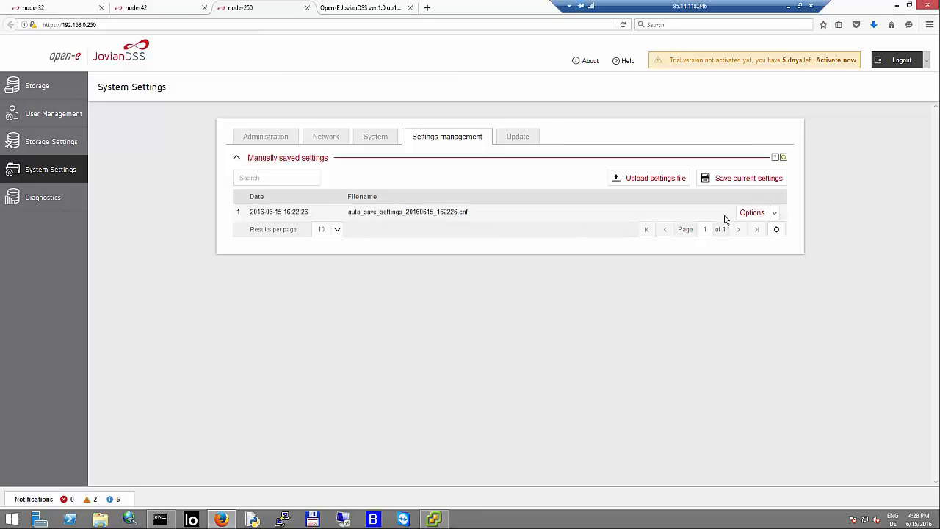
# Save current settings as settings_20160615_162826.cnf and download auto_save_settings_20160615_162226.cnf
pyautogui.click(748, 184)
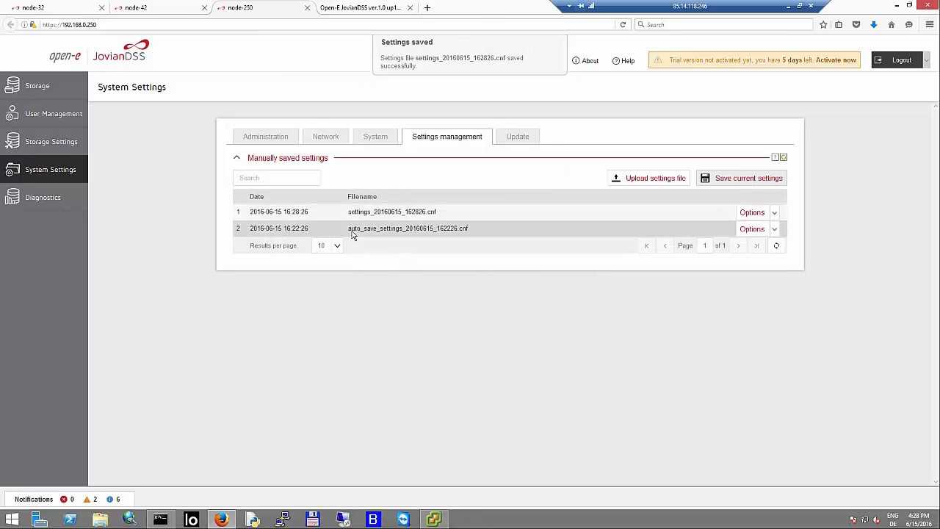
pyautogui.click(774, 232)
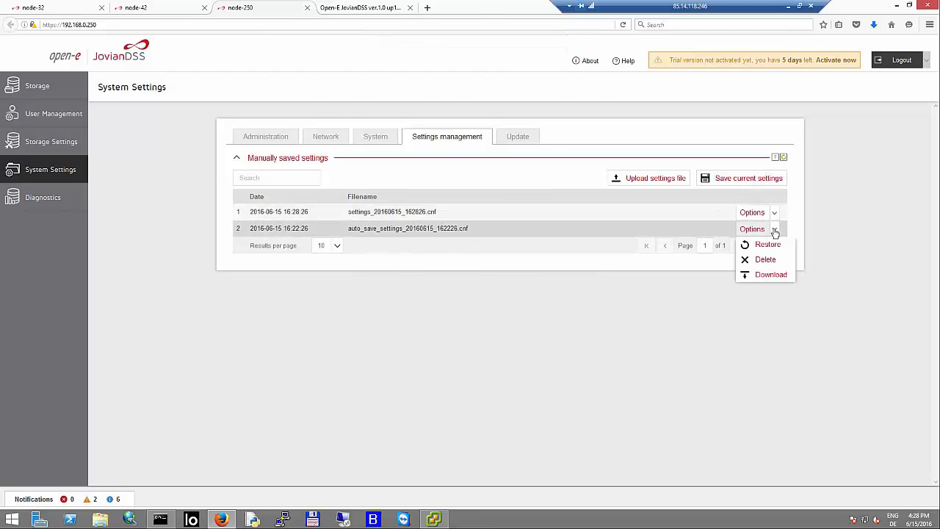
pyautogui.click(770, 275)
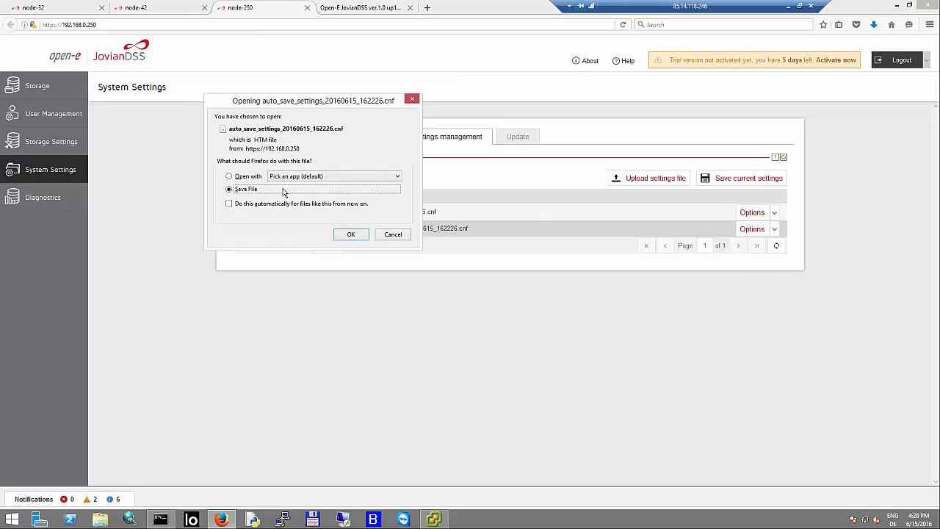
pyautogui.click(351, 234)
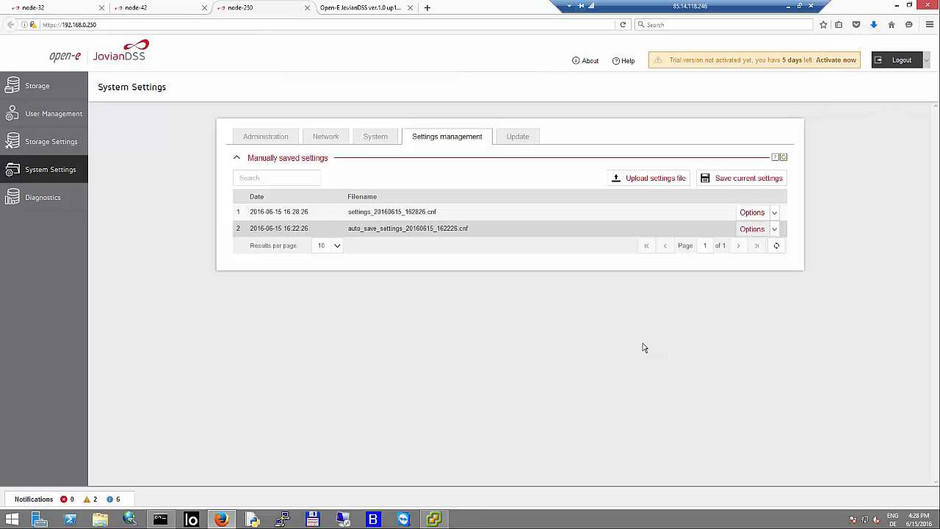
pyautogui.click(518, 140)
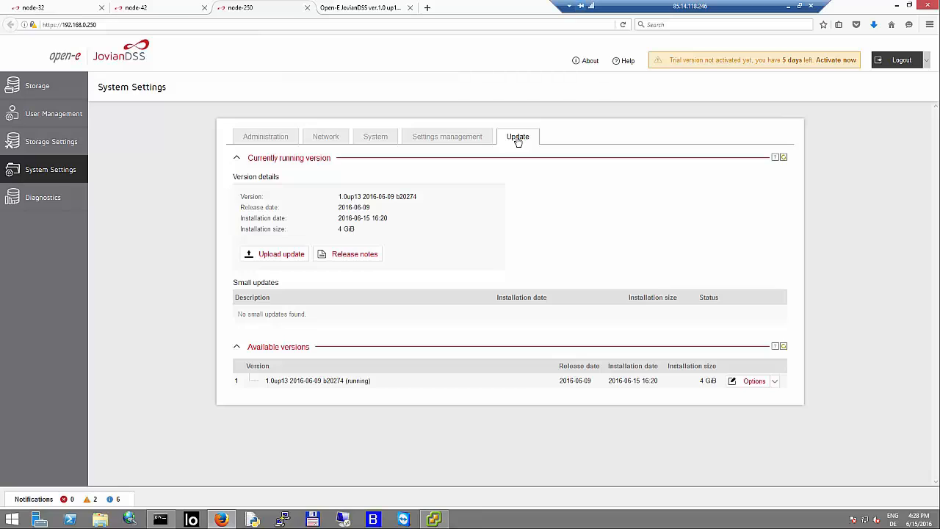
# Open and cancel Upload update, review Administration settings, then switch to vSphere Client
pyautogui.click(280, 255)
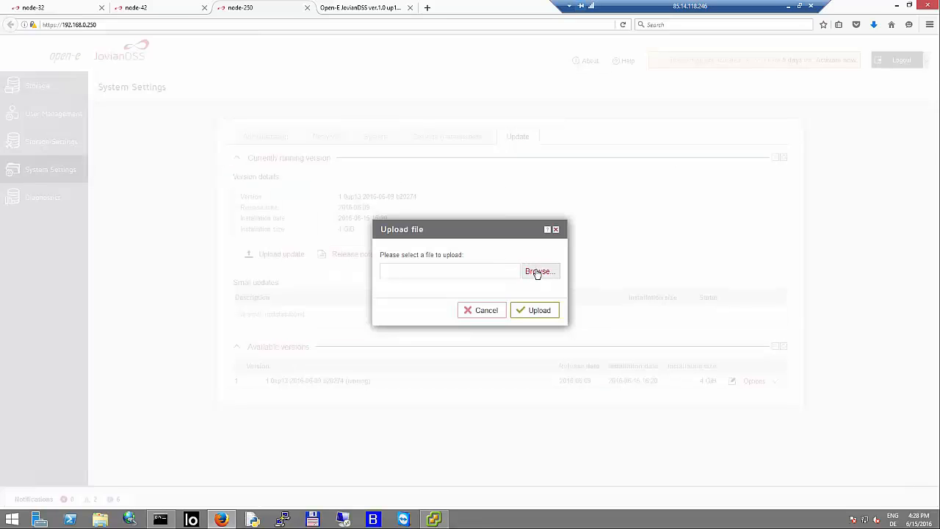
pyautogui.click(485, 318)
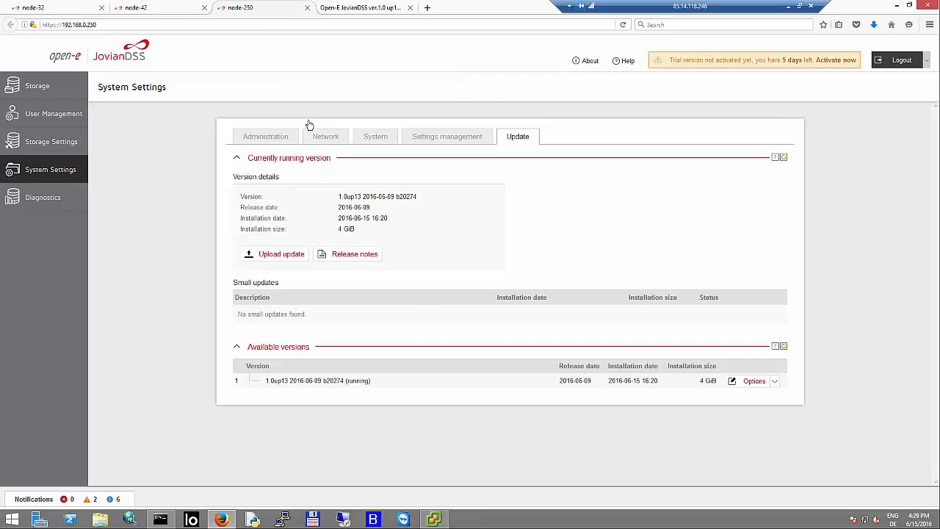
pyautogui.click(261, 140)
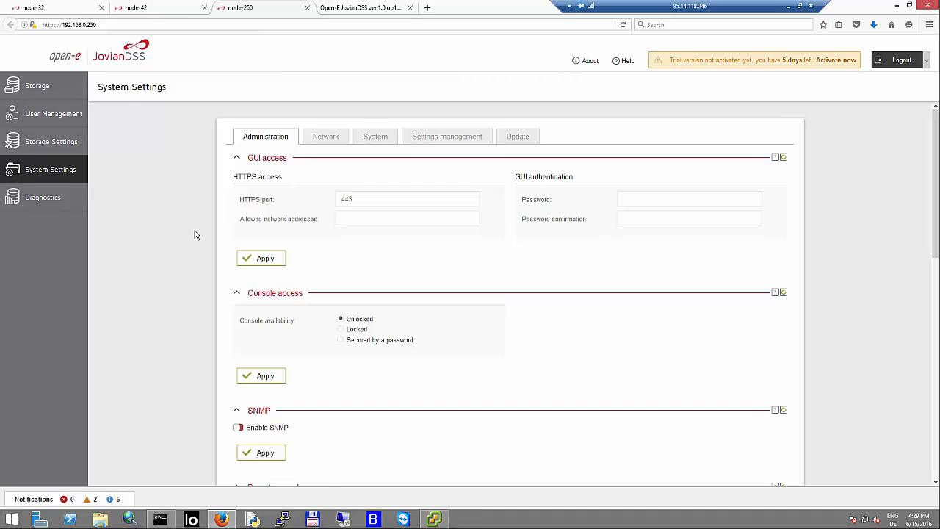
pyautogui.scroll(-2, 195, 235)
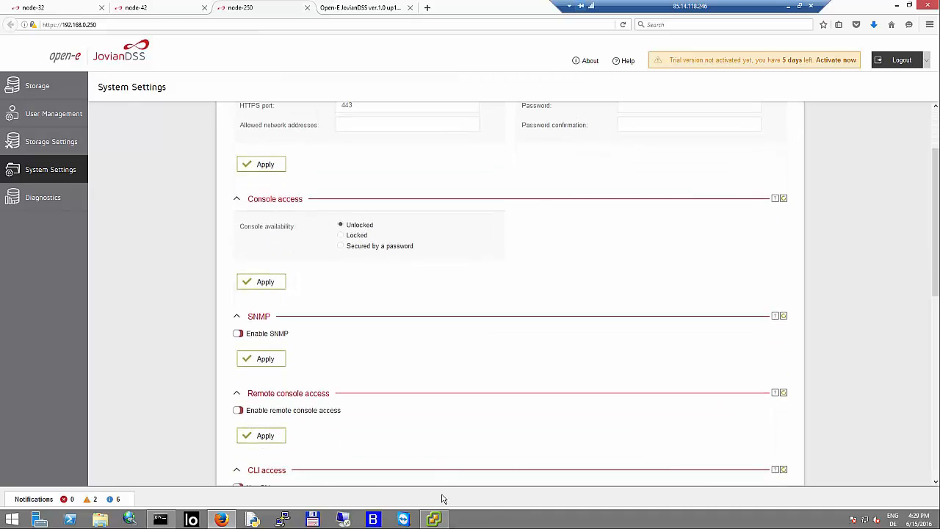
pyautogui.click(433, 519)
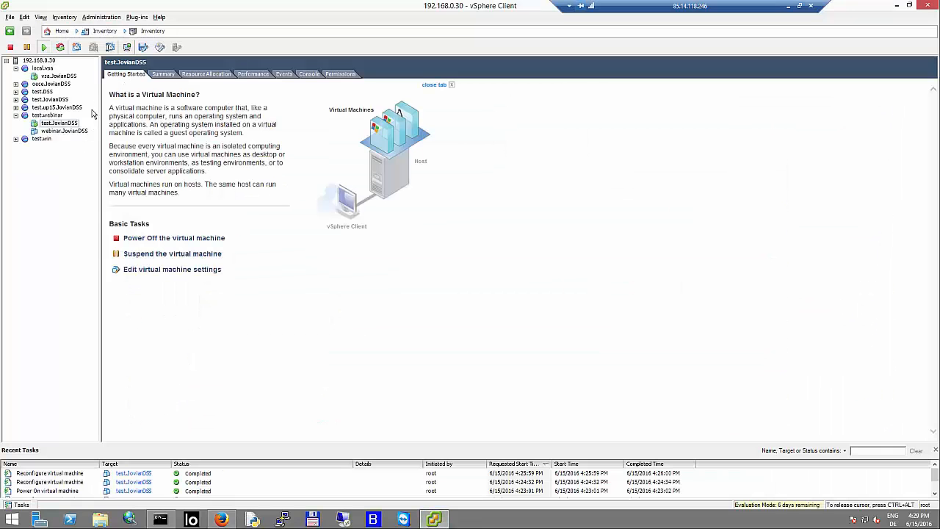
# Open the test.JovianDSS VM console and dismiss the network notification
pyautogui.click(127, 47)
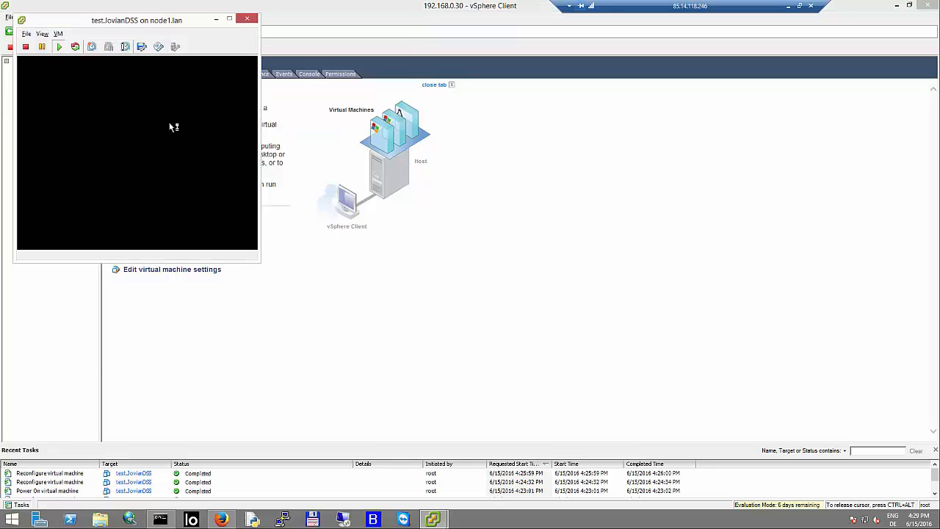
pyautogui.click(174, 127)
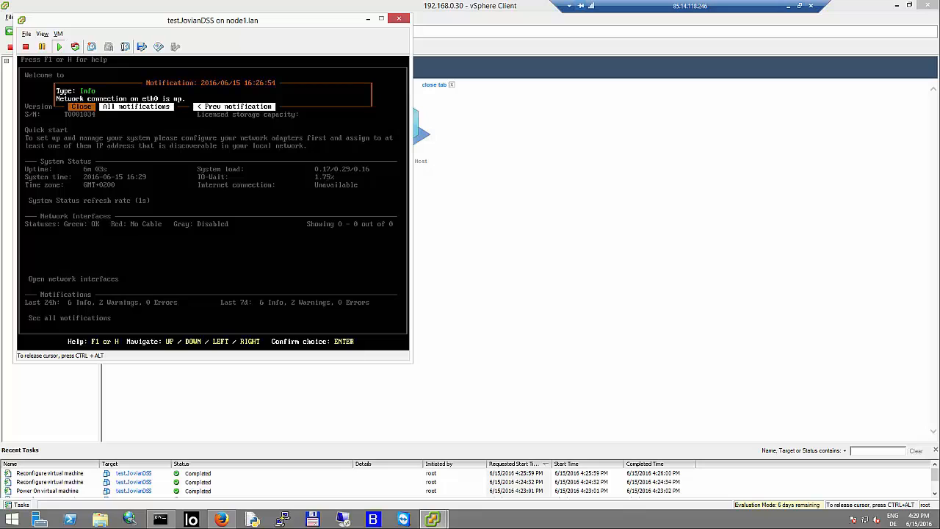
pyautogui.press('Return')
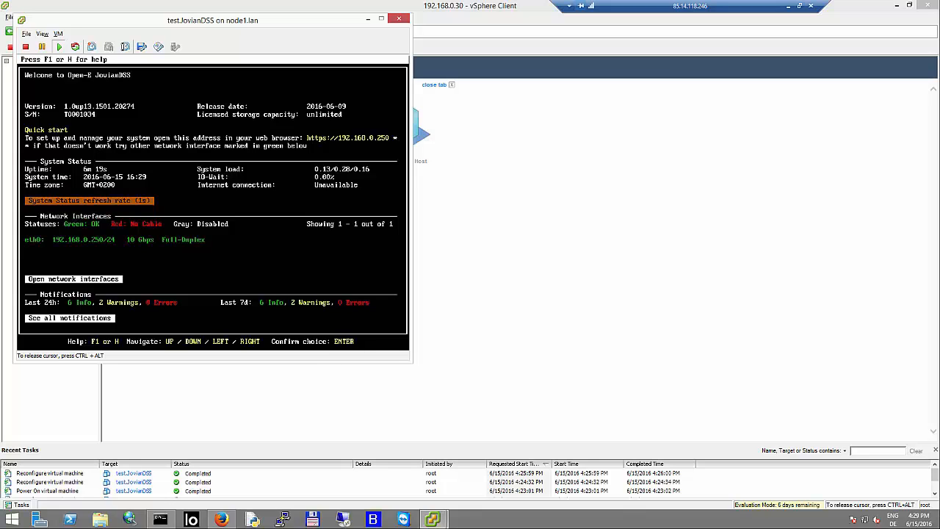
# Ping 192.168.0.1 from the console's extended tools menu
pyautogui.hotkey('ctrl', 'alt', 'x')
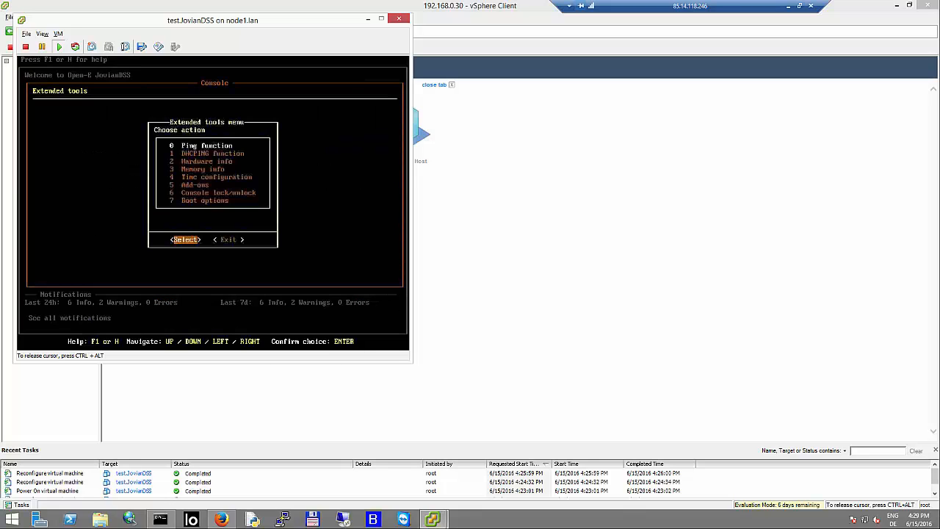
pyautogui.press('Return')
pyautogui.write('dmz-gw.open-e.p')
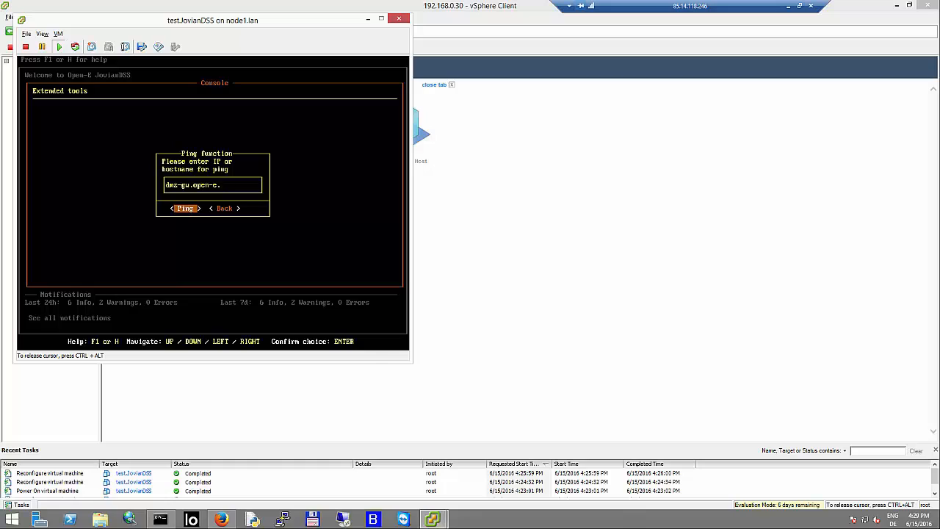
pyautogui.press('BackSpace')
pyautogui.press('BackSpace')
pyautogui.press('BackSpace')
pyautogui.press('BackSpace')
pyautogui.press('BackSpace')
pyautogui.press('BackSpace')
pyautogui.press('BackSpace')
pyautogui.press('BackSpace')
pyautogui.press('BackSpace')
pyautogui.press('BackSpace')
pyautogui.press('BackSpace')
pyautogui.press('BackSpace')
pyautogui.press('BackSpace')
pyautogui.press('BackSpace')
pyautogui.write('192.168')
pyautogui.press('Return')
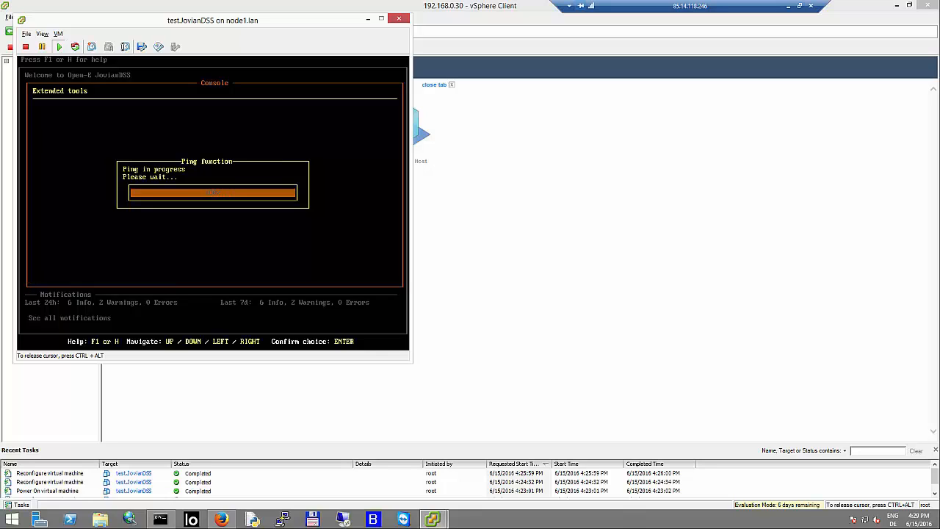
# Close the ping results, exit extended tools, release input and close the console window
pyautogui.press('Return')
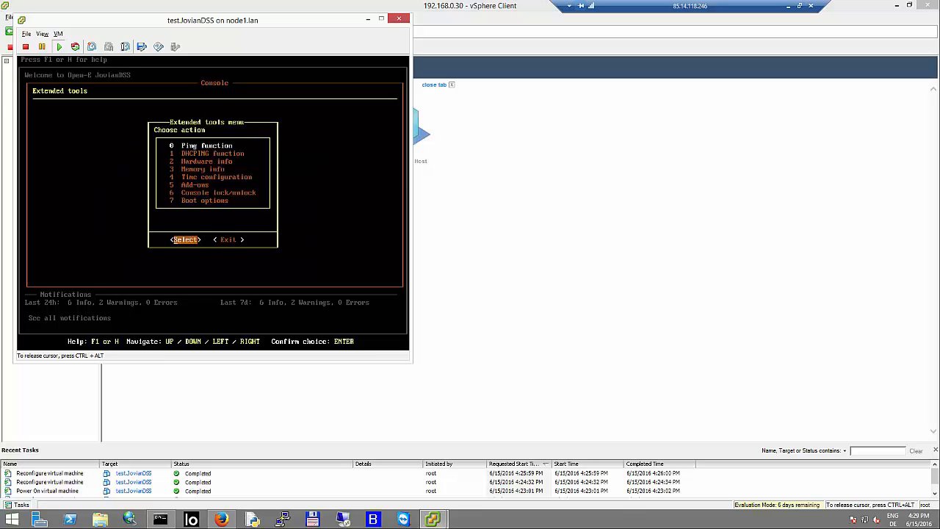
pyautogui.press('Right')
pyautogui.press('Return')
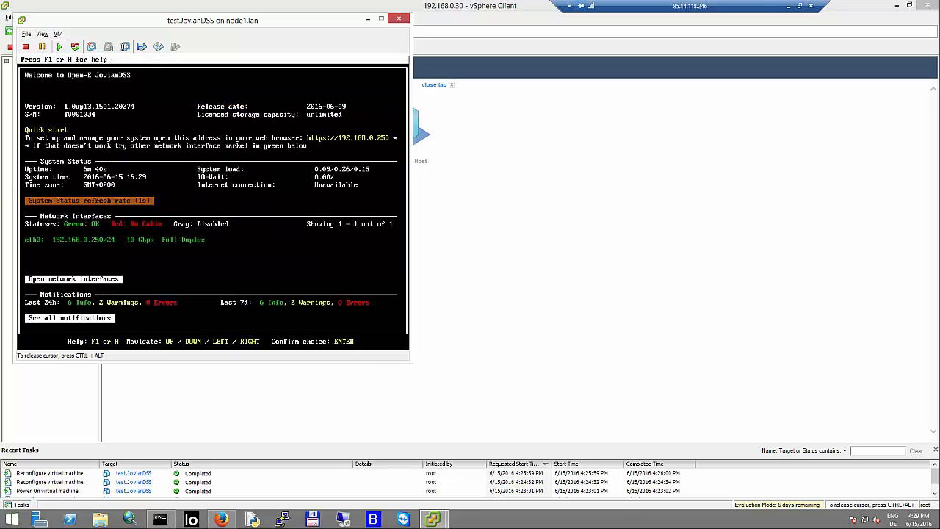
pyautogui.hotkey('ctrl', 'alt')
pyautogui.click(399, 18)
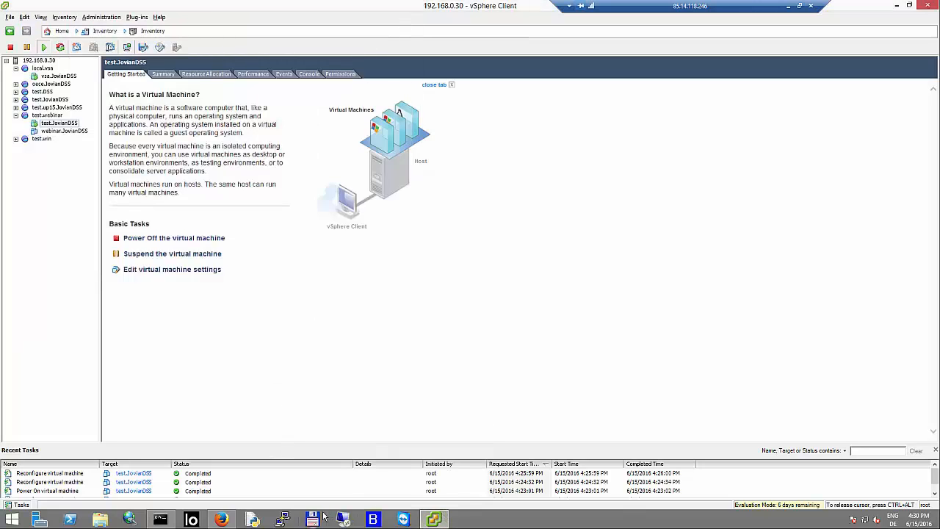
pyautogui.moveTo(436, 523)
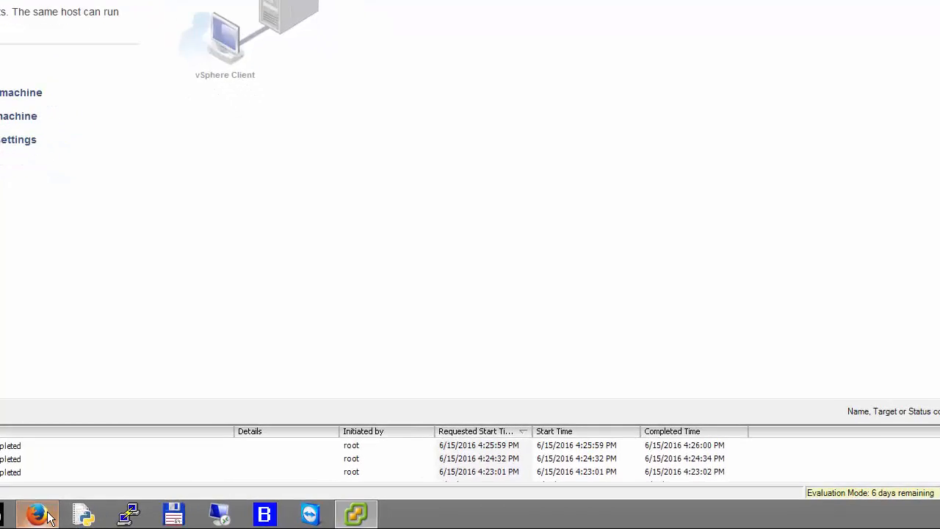
# Enable remote console access in JovianDSS and start entering the access password
pyautogui.click(45, 516)
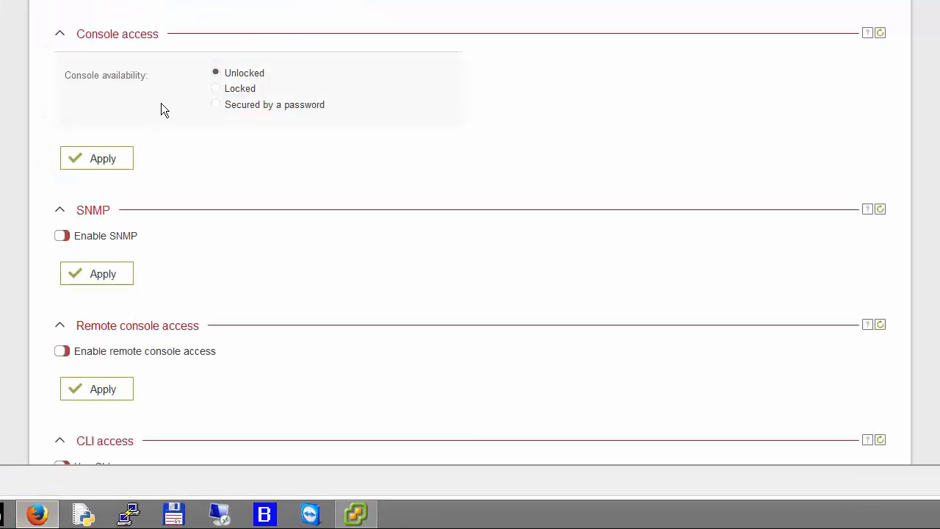
pyautogui.scroll(-3, 191, 171)
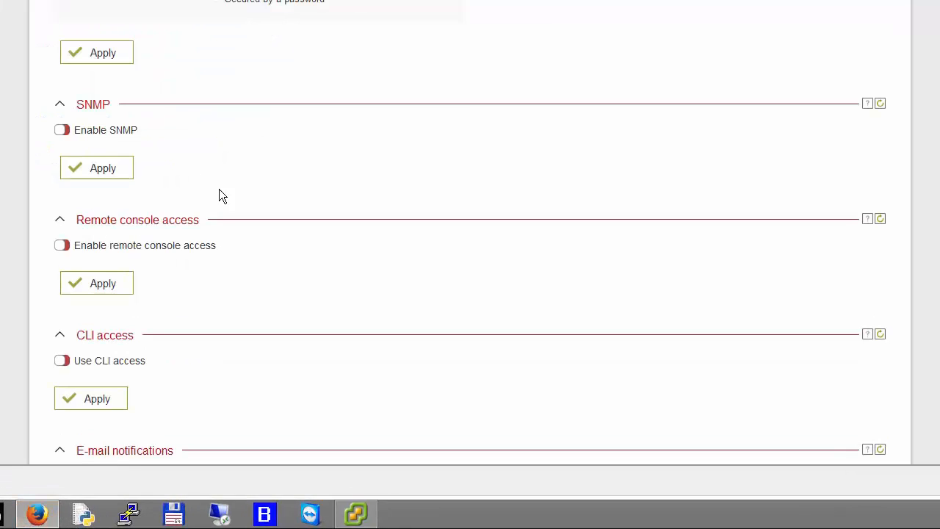
pyautogui.click(62, 245)
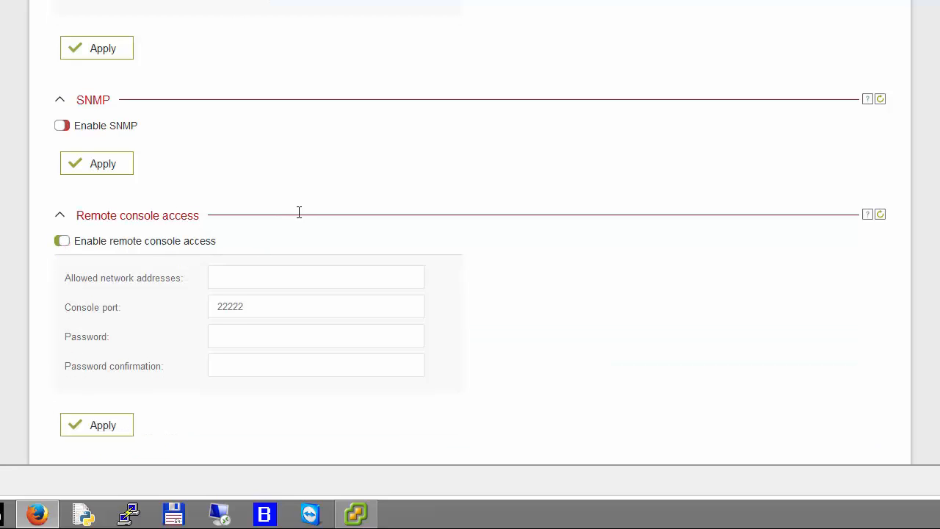
pyautogui.scroll(-3, 299, 213)
pyautogui.click(301, 236)
pyautogui.write('•••••')
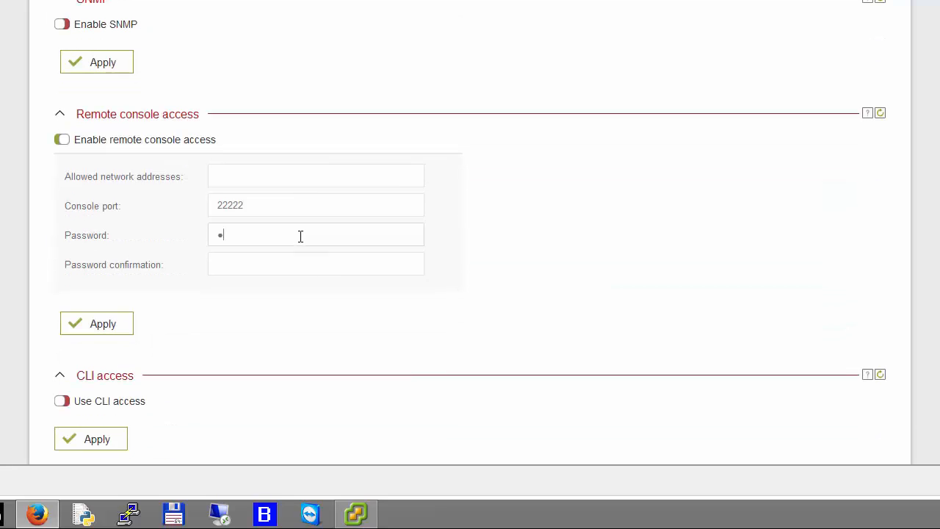
pyautogui.write('••')
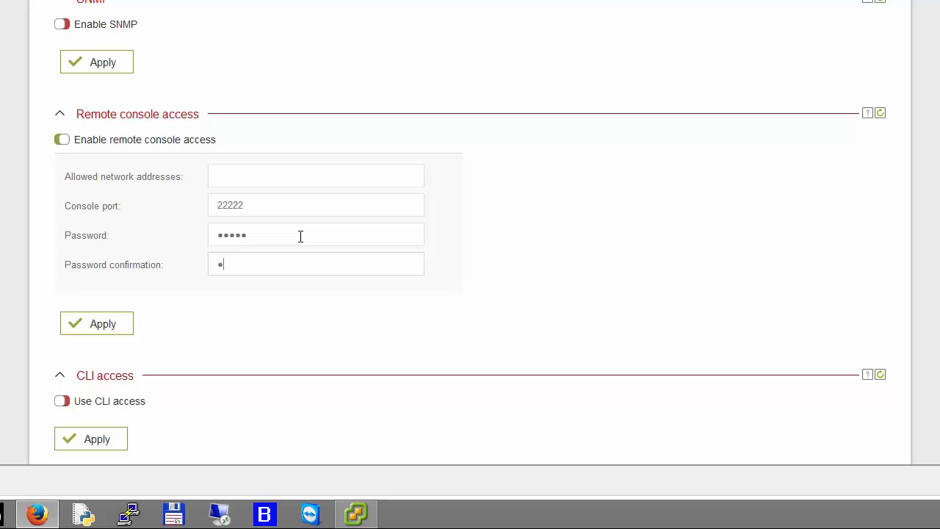
pyautogui.write('•••')
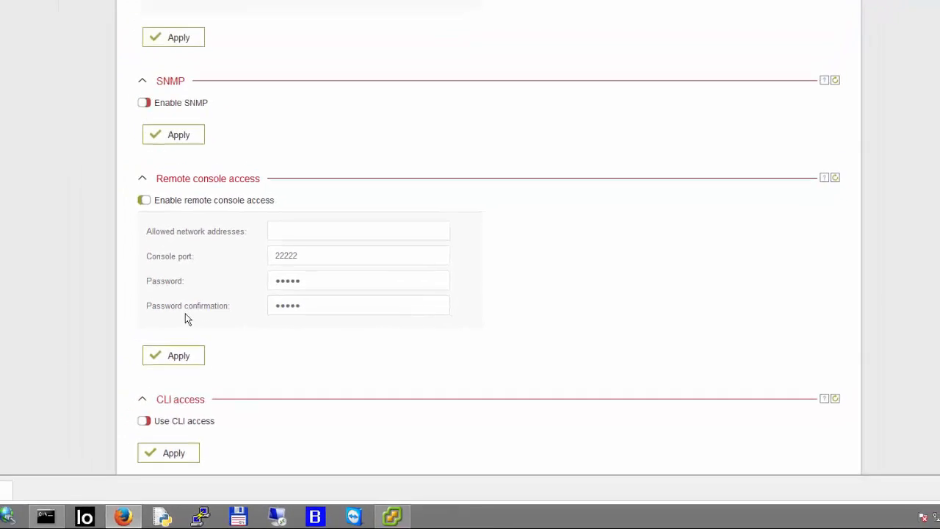
# Apply remote console access, then load PuTTY session jdss250 and verify host 192.168.0.250, port 22222
pyautogui.click(106, 326)
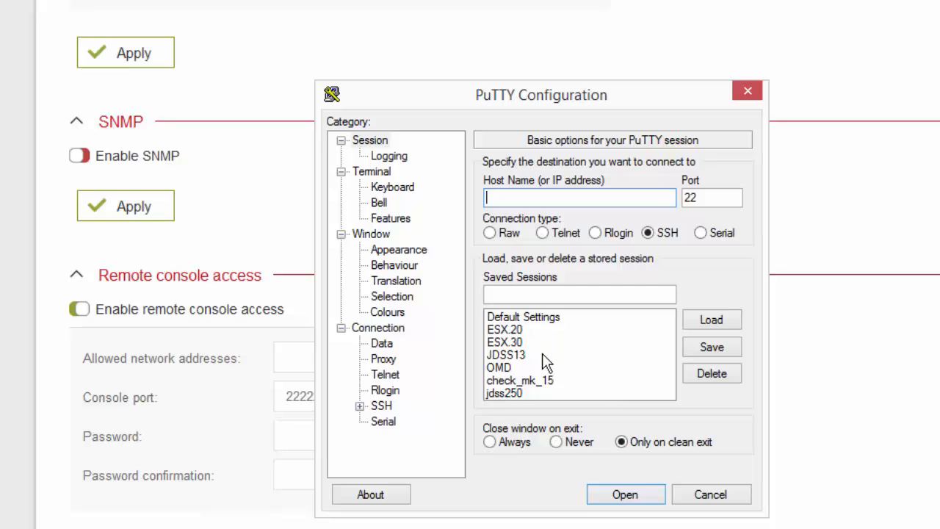
pyautogui.click(510, 397)
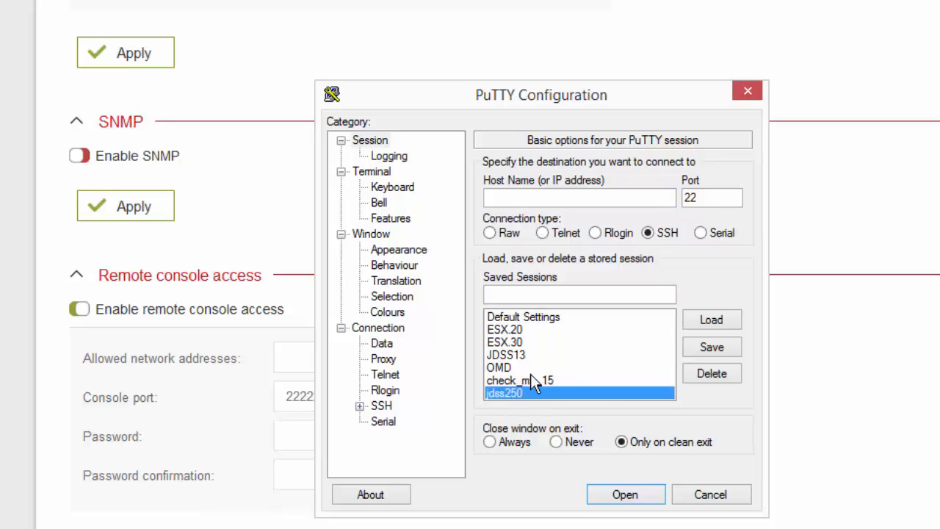
pyautogui.click(716, 321)
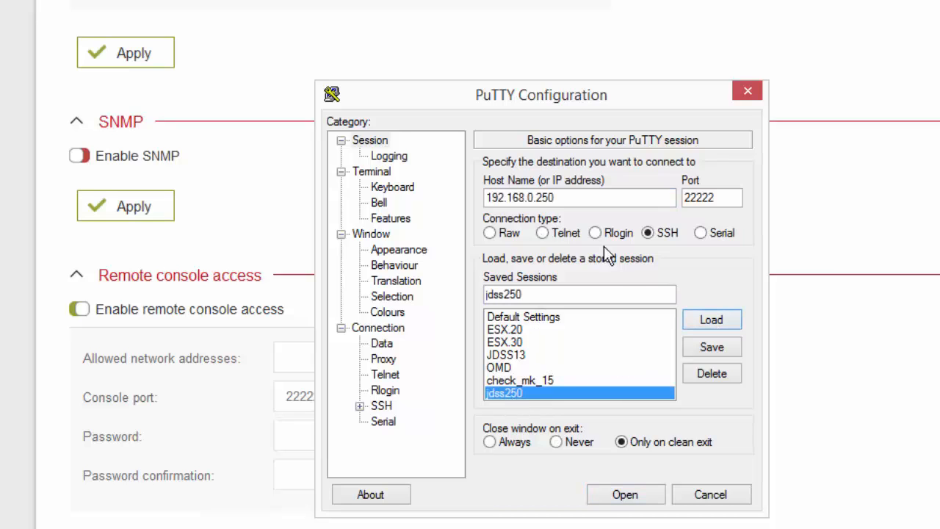
pyautogui.moveTo(592, 203); pyautogui.dragTo(453, 200)
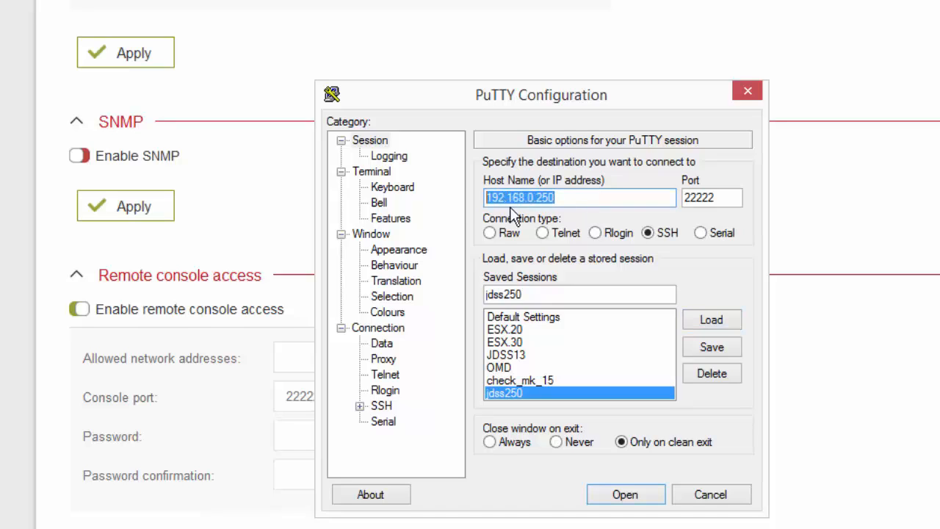
pyautogui.click(571, 197)
pyautogui.moveTo(622, 97); pyautogui.dragTo(776, 97)
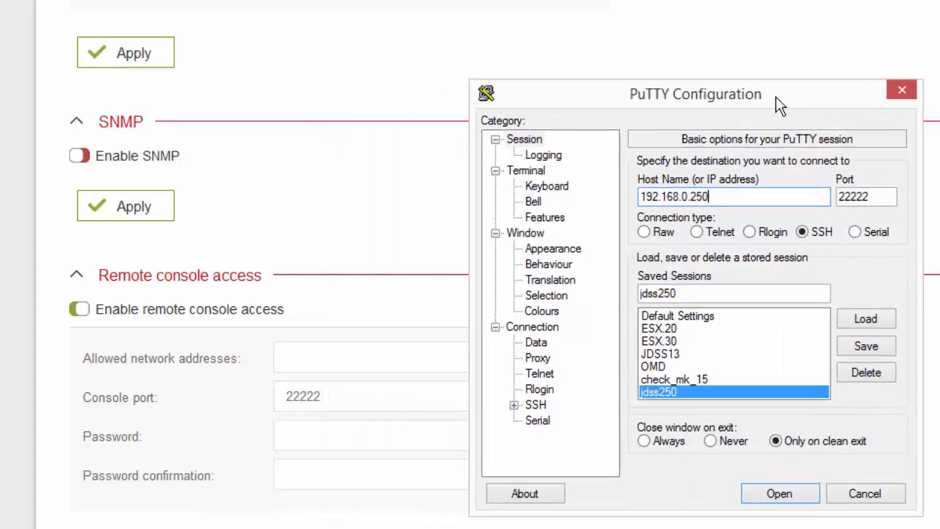
pyautogui.moveTo(874, 197); pyautogui.dragTo(821, 189)
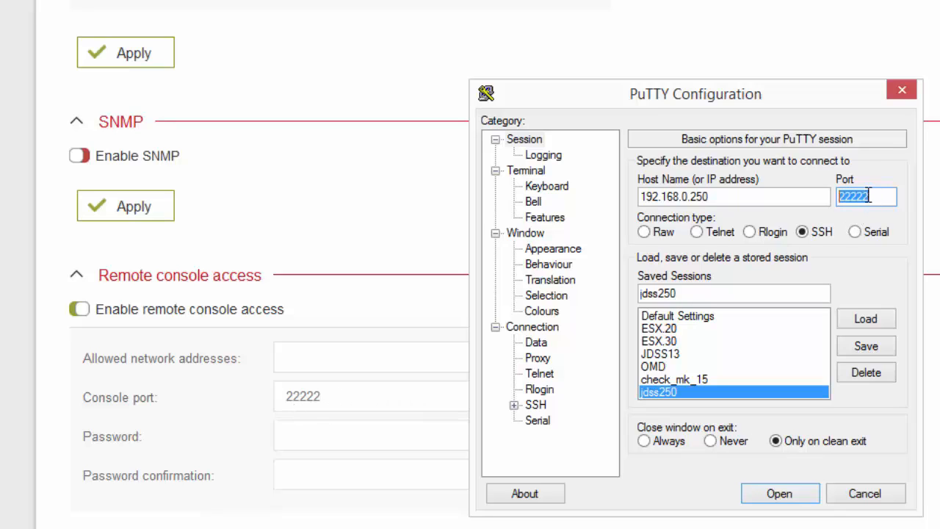
# Confirm auto-login user admin, set function keys to VT100+, and save session jdss250
pyautogui.click(536, 343)
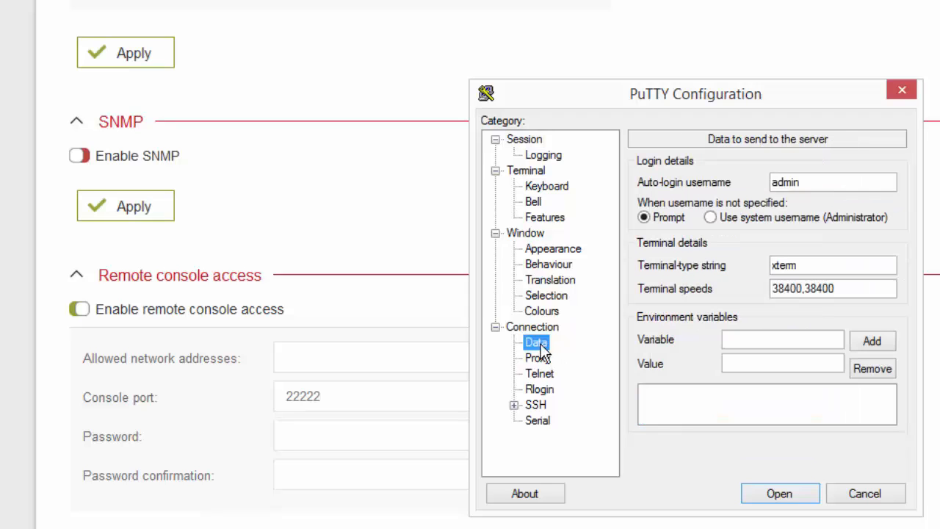
pyautogui.moveTo(837, 180); pyautogui.dragTo(761, 184)
pyautogui.click(833, 185)
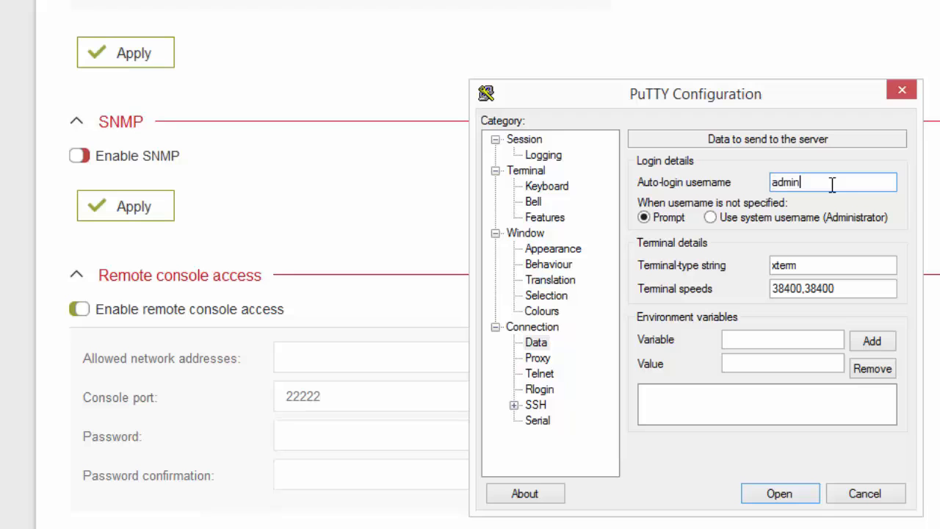
pyautogui.click(556, 188)
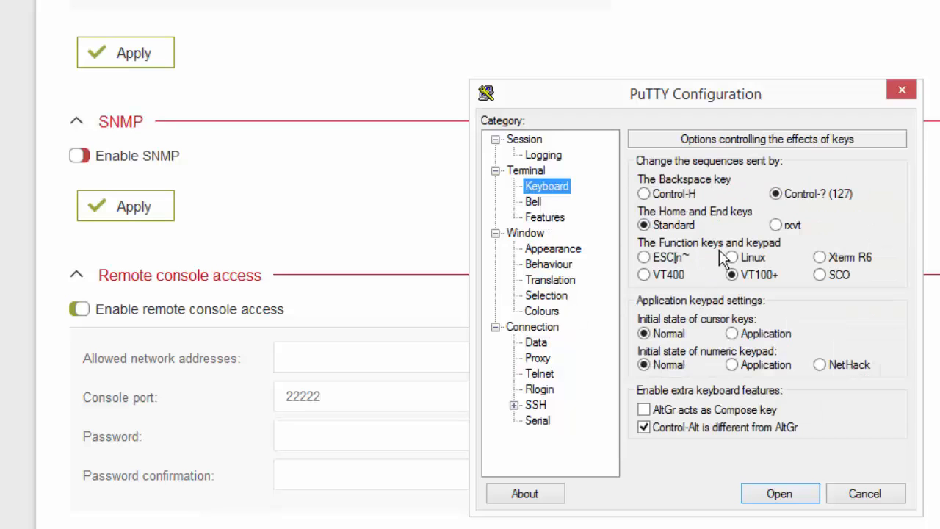
pyautogui.click(733, 277)
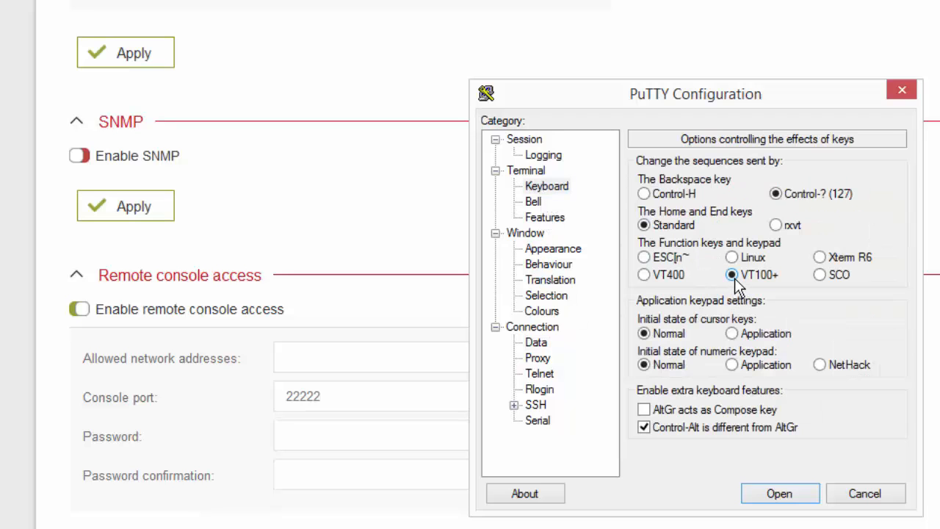
pyautogui.click(519, 144)
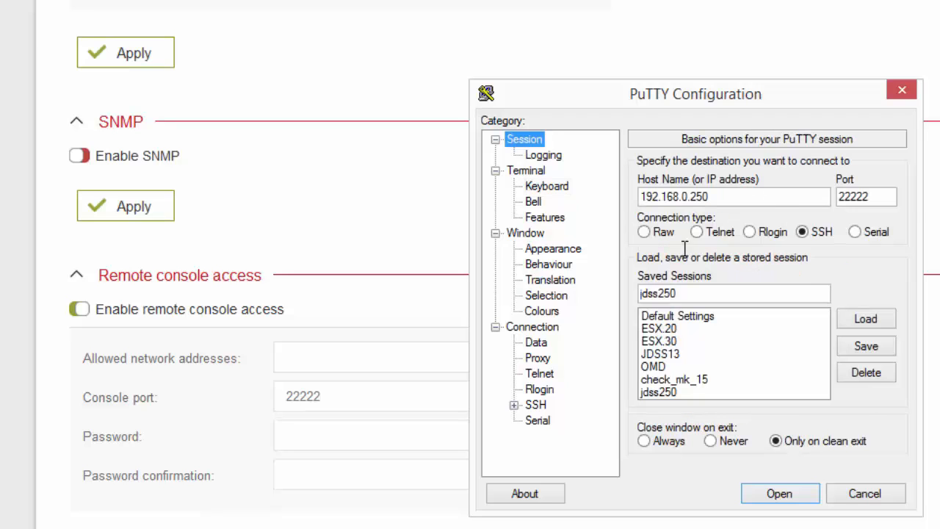
pyautogui.doubleClick(704, 295)
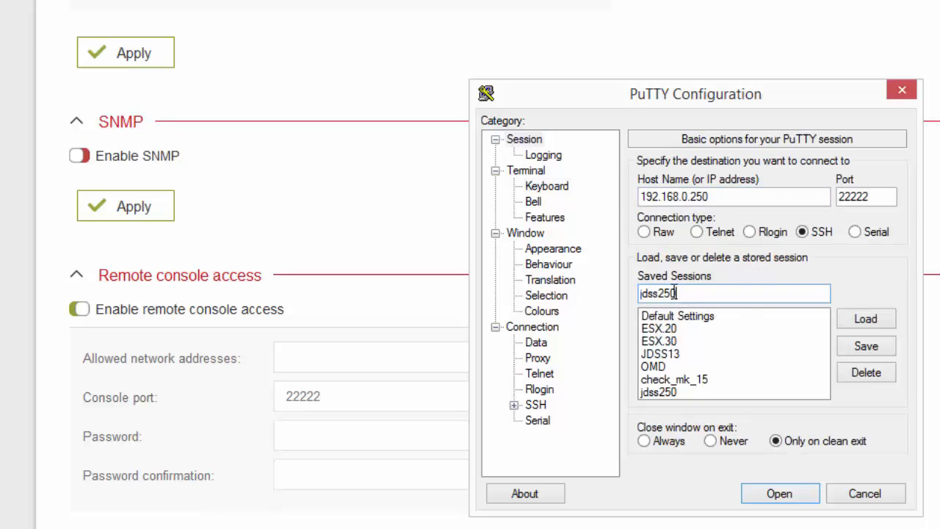
pyautogui.click(722, 294)
pyautogui.click(852, 346)
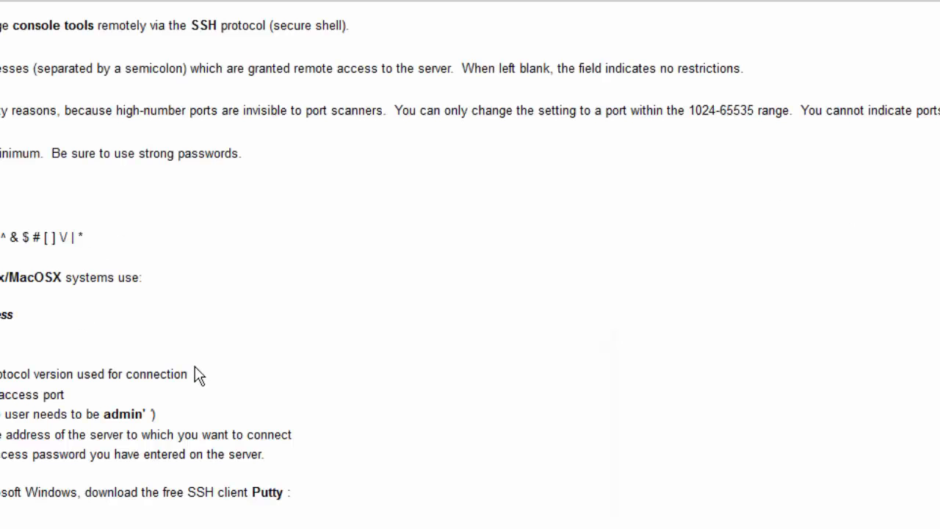
# Read the Remote console access wiki page to the end, then return to the node-250 tab
pyautogui.scroll(-3, 198, 514)
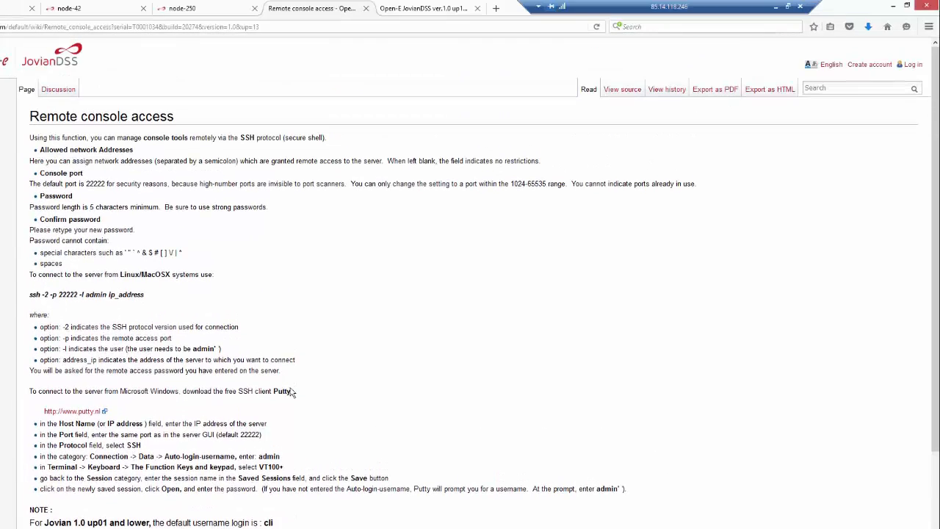
pyautogui.scroll(-2, 292, 393)
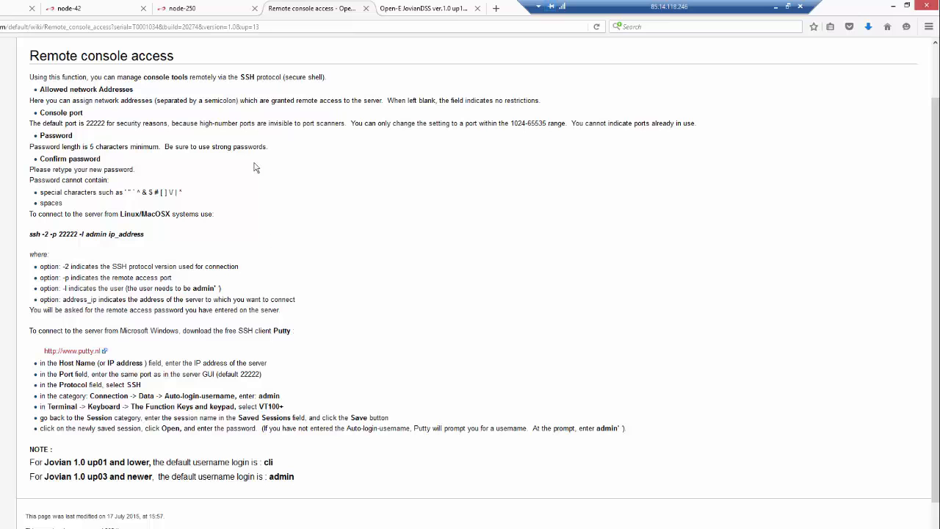
pyautogui.click(226, 13)
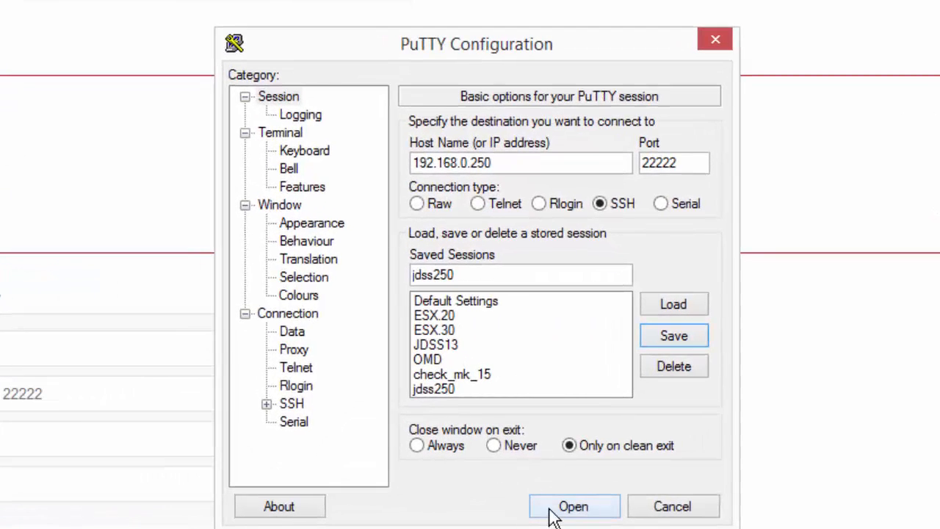
# Open the SSH session to 192.168.0.250 on port 22222 and log in as admin
pyautogui.click(573, 507)
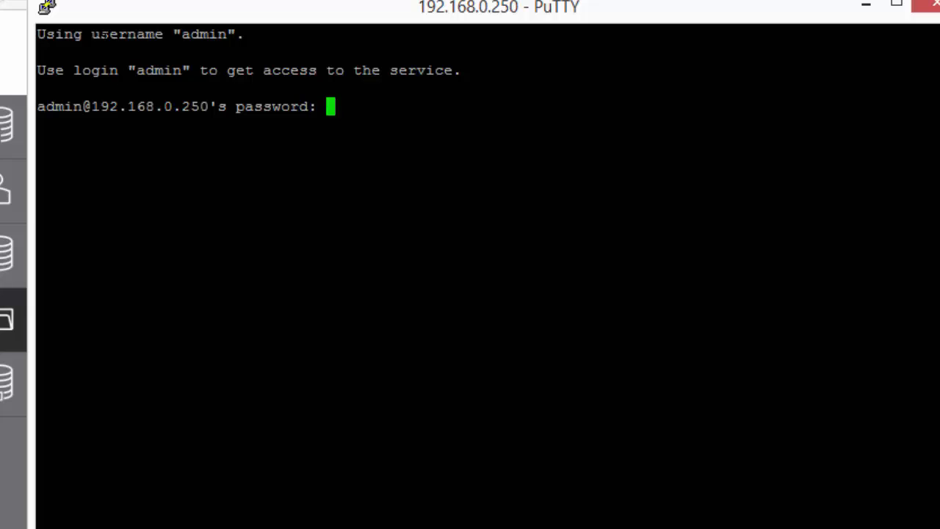
pyautogui.moveTo(250, 21); pyautogui.dragTo(488, 46)
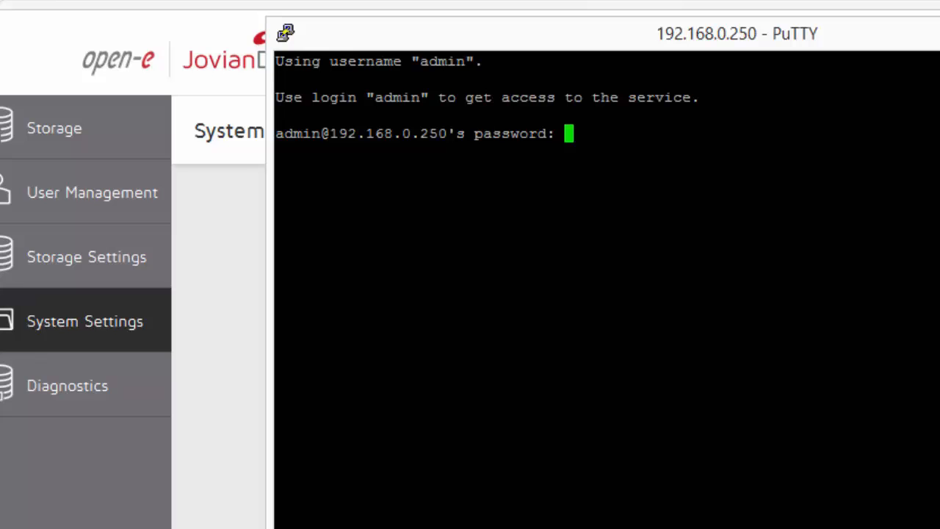
pyautogui.press('Return')
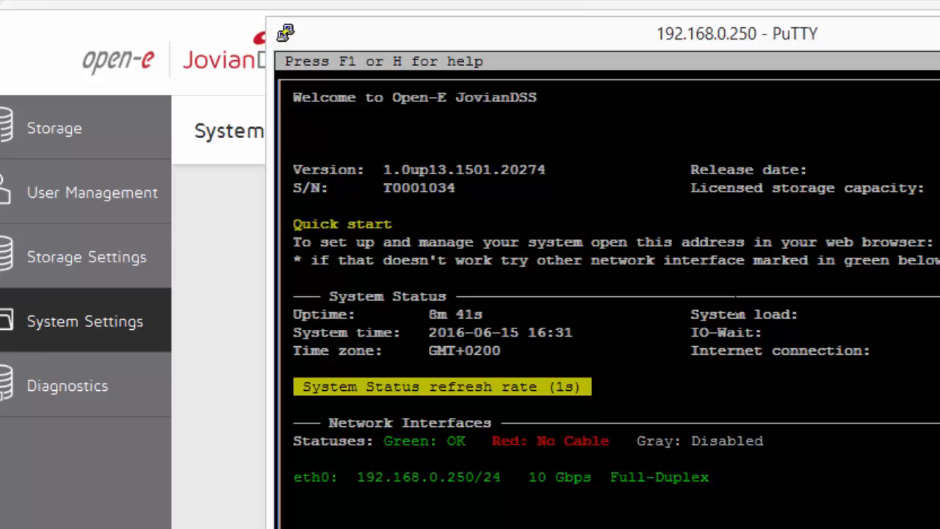
# Enter the Hardware Configuration console, accepting the warning and the security check
pyautogui.hotkey('ctrl', 'alt', 'w')
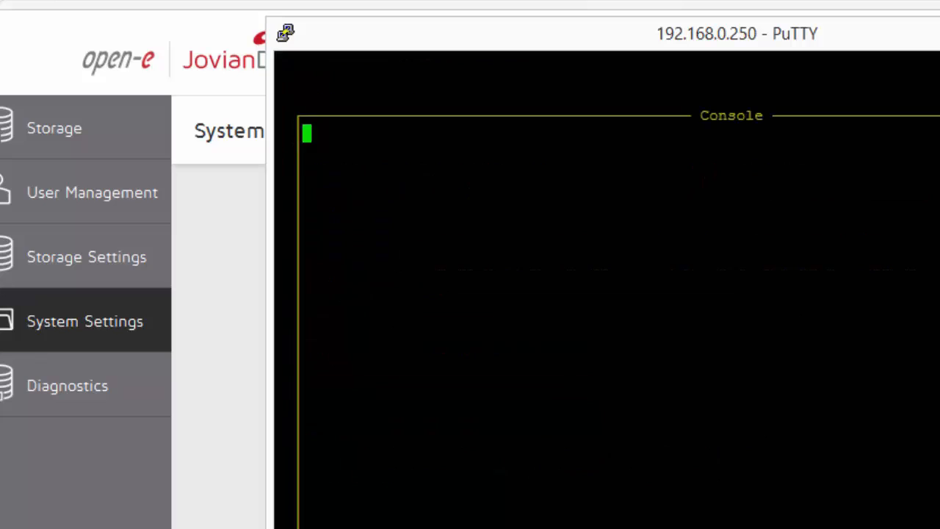
pyautogui.press('Return')
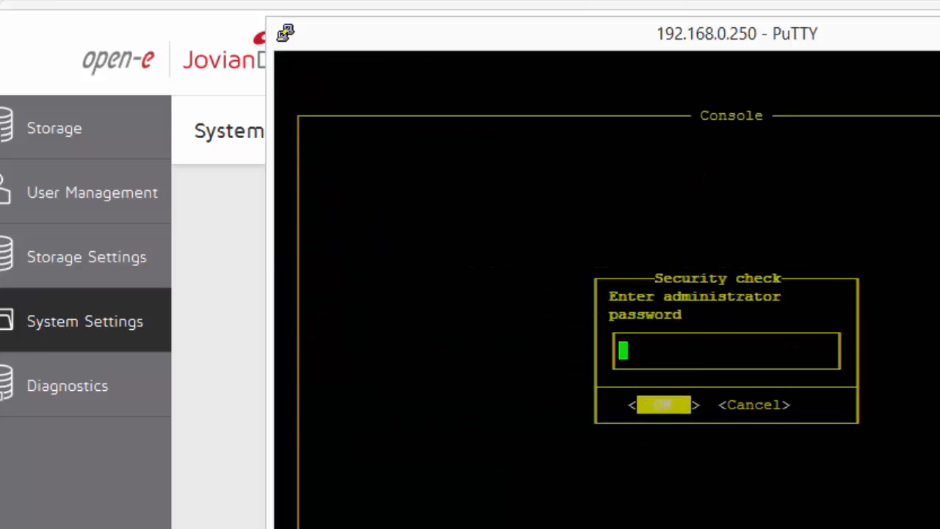
pyautogui.press('Return')
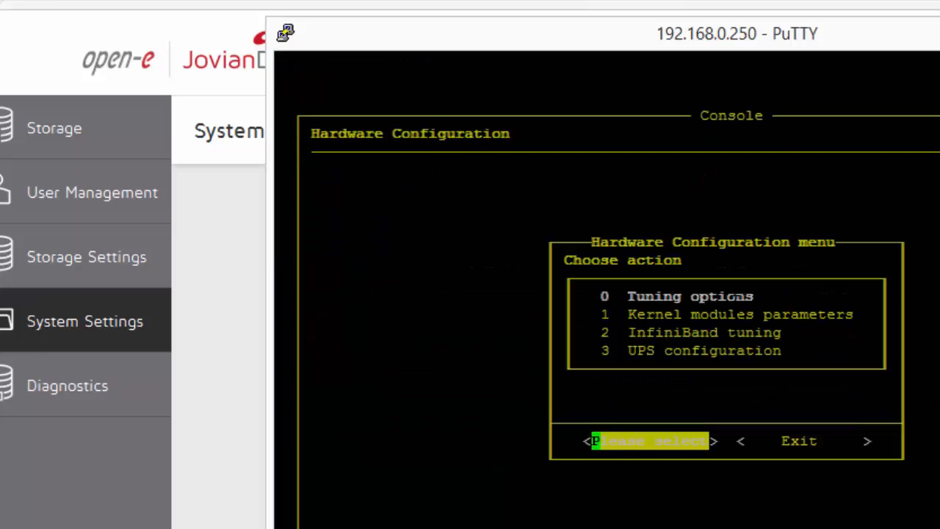
# Check Tuning options > CPU frequency scaling, which reports it is not supported
pyautogui.press('Down')
pyautogui.press('Down')
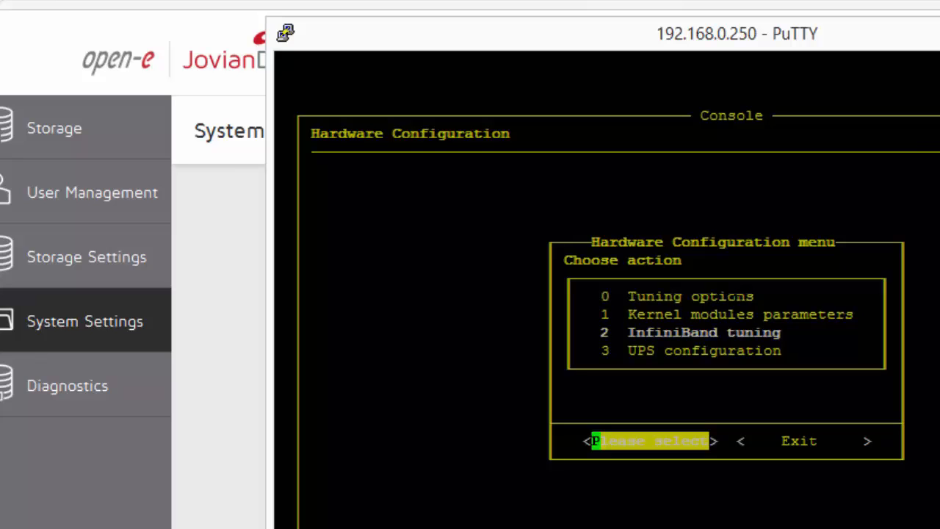
pyautogui.press('Down')
pyautogui.press('Up')
pyautogui.press('Up')
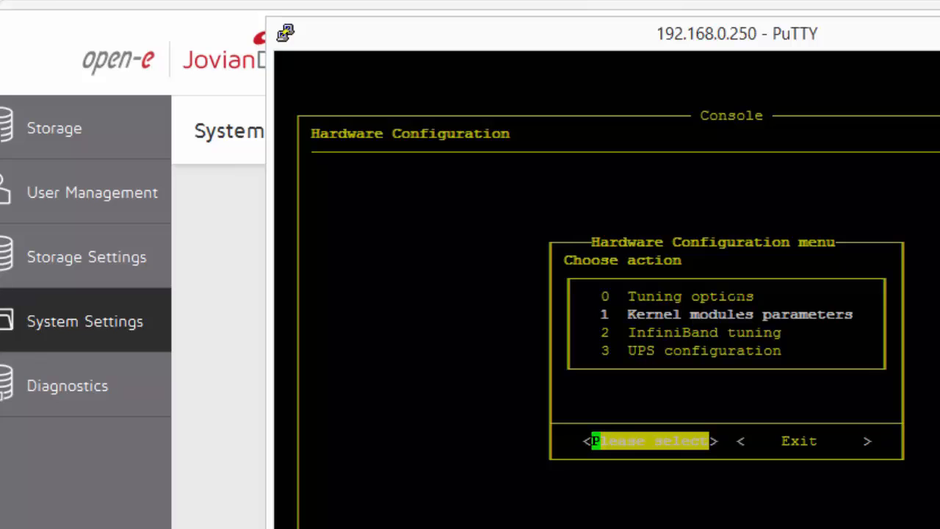
pyautogui.press('Up')
pyautogui.press('Return')
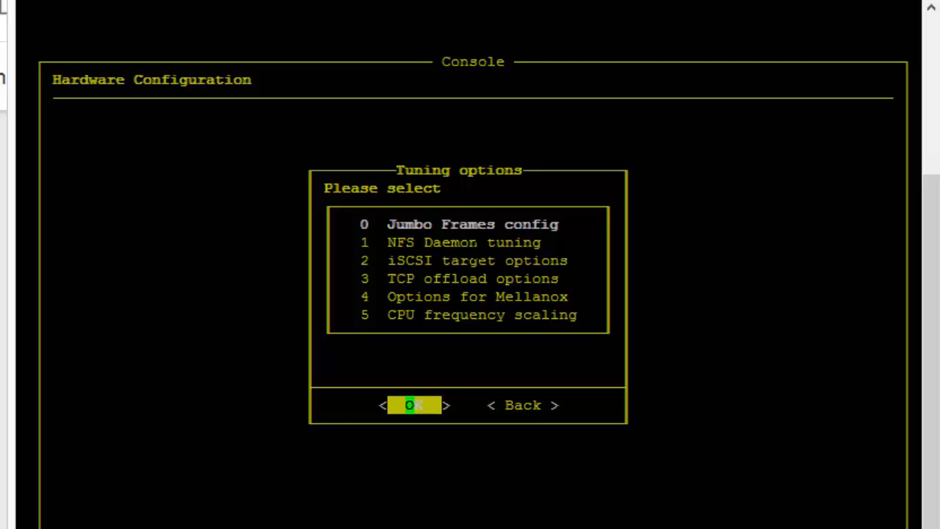
pyautogui.press('Down')
pyautogui.press('Down')
pyautogui.press('Down')
pyautogui.press('Down')
pyautogui.press('Down')
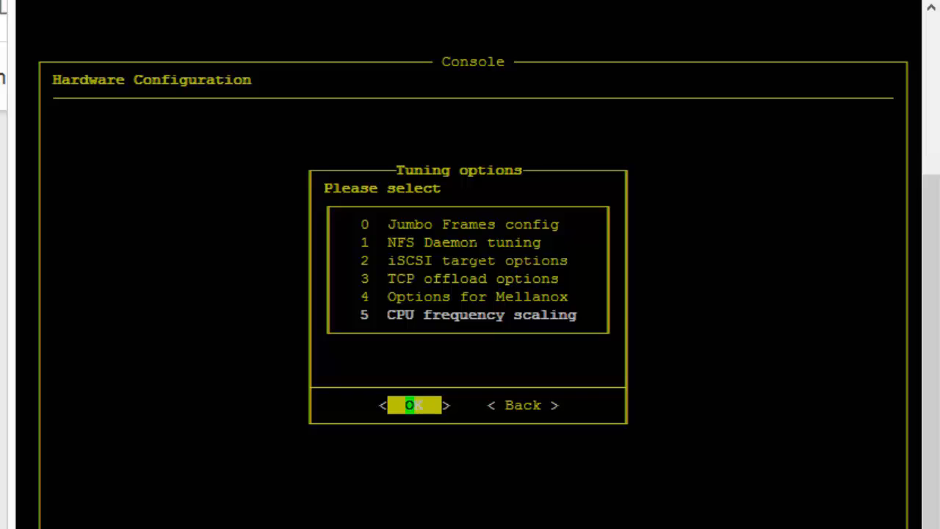
pyautogui.press('Return')
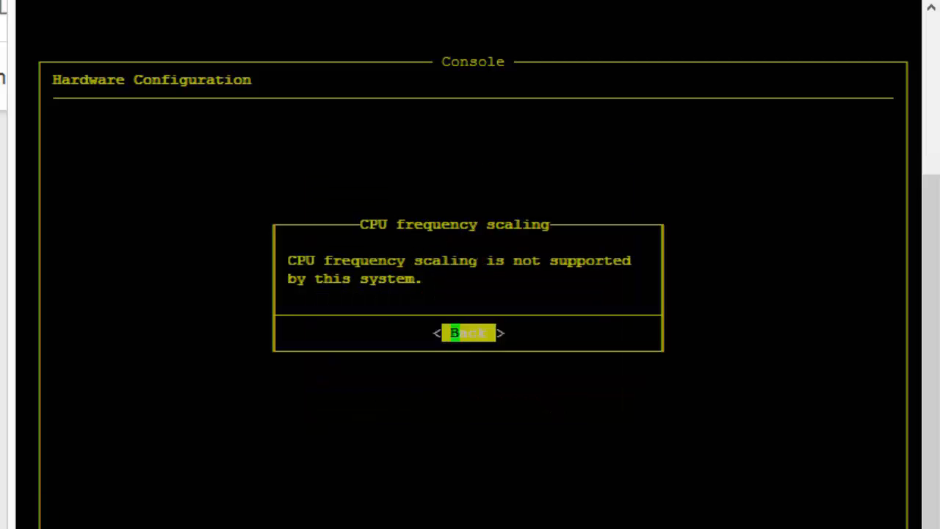
pyautogui.press('Return')
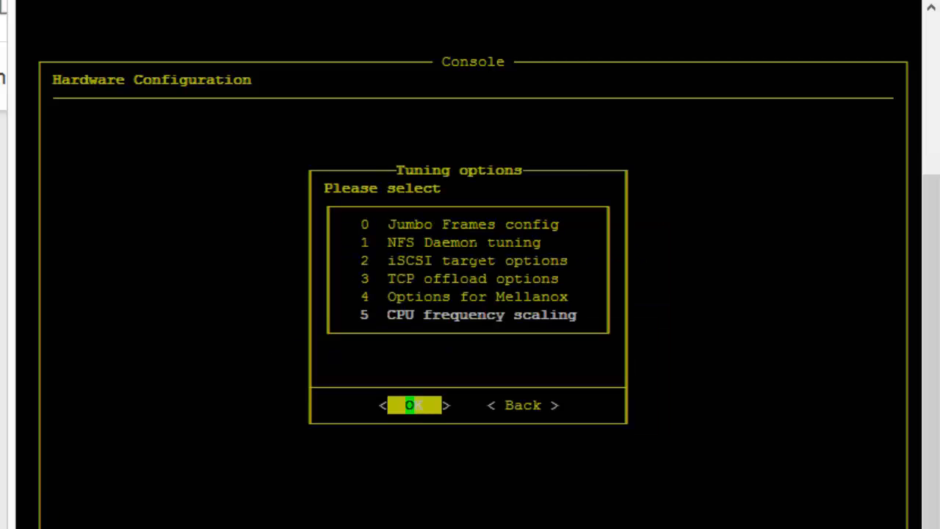
# Go back to Hardware Configuration and open Kernel modules parameters
pyautogui.press('Up')
pyautogui.press('Tab')
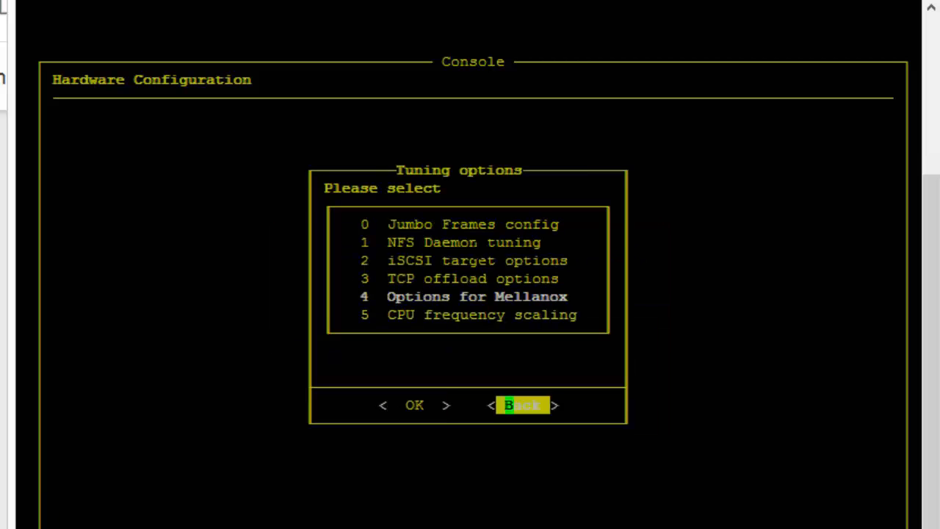
pyautogui.press('Return')
pyautogui.press('Tab')
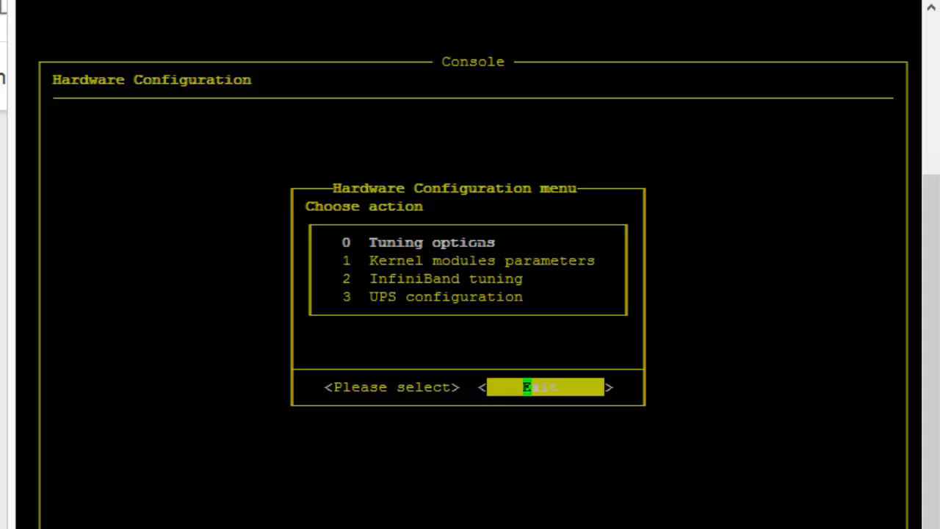
pyautogui.press('Tab')
pyautogui.press('Down')
pyautogui.press('Return')
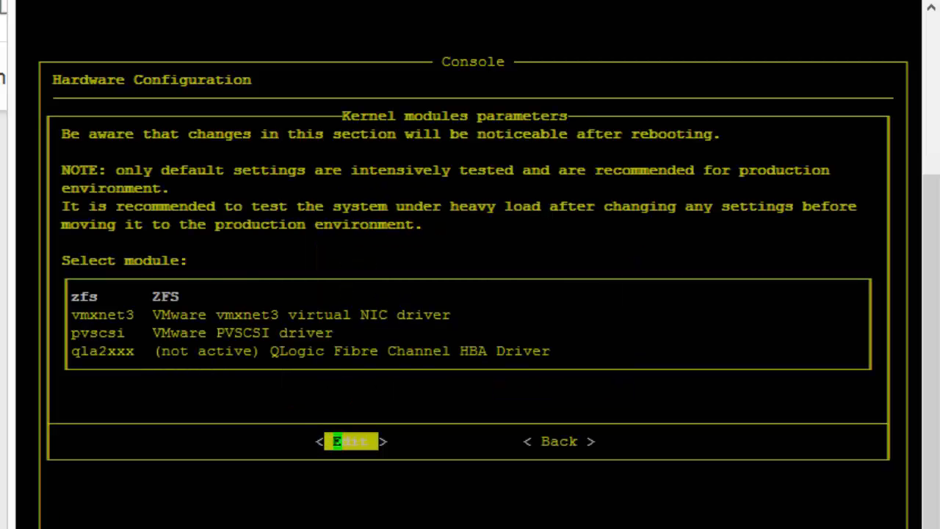
# Open the zfs module and browse through its parameters without changing them
pyautogui.press('Down')
pyautogui.press('Down')
pyautogui.press('Down')
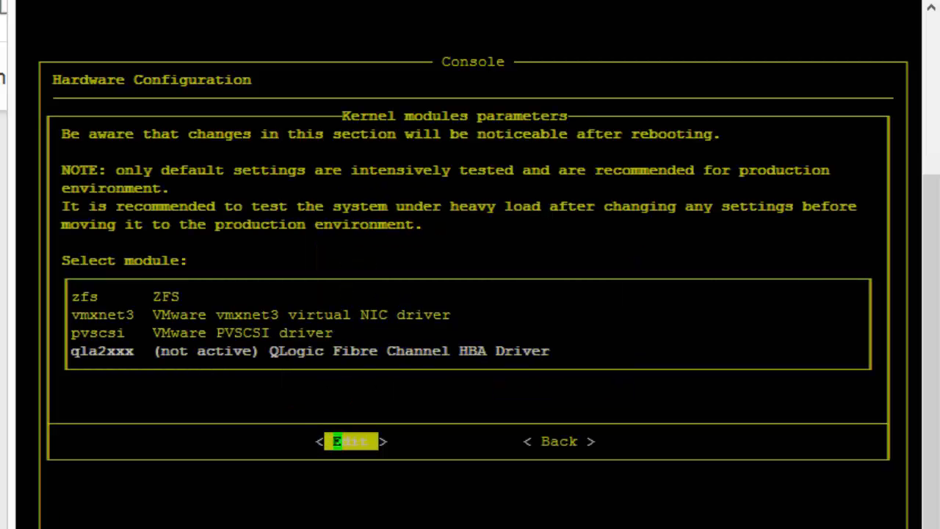
pyautogui.press('Up')
pyautogui.press('Up')
pyautogui.press('Up')
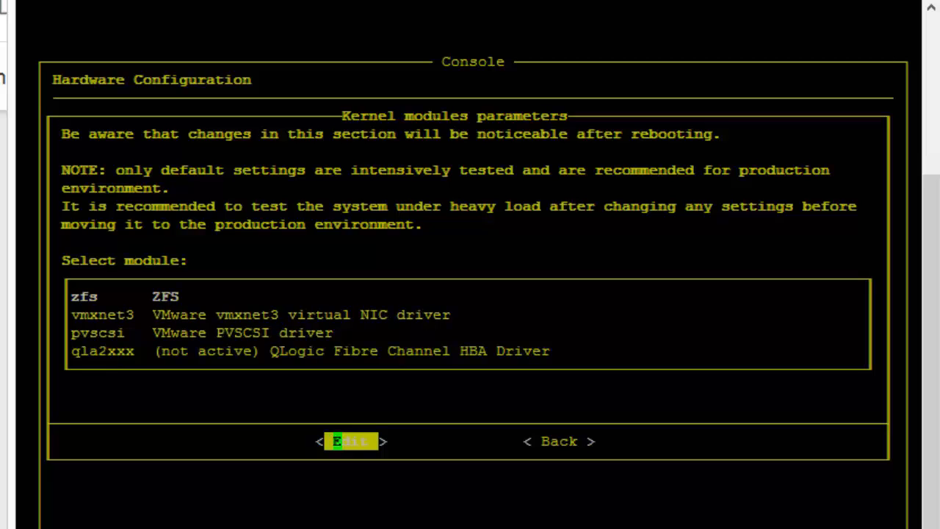
pyautogui.press('Return')
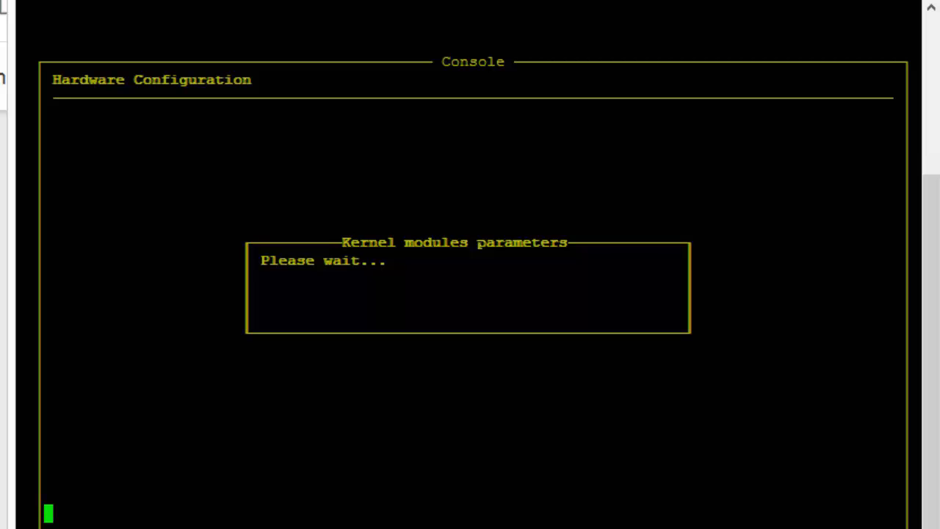
pyautogui.press('Down')
pyautogui.press('Down')
pyautogui.press('Down')
pyautogui.press('Down')
pyautogui.press('Down')
pyautogui.press('Down')
pyautogui.press('Down')
pyautogui.press('Down')
pyautogui.press('Down')
pyautogui.press('Down')
pyautogui.press('Down')
pyautogui.press('Down')
pyautogui.press('Down')
pyautogui.press('Down')
pyautogui.press('Down')
pyautogui.press('Down')
pyautogui.press('Down')
pyautogui.press('Down')
pyautogui.press('Down')
pyautogui.press('Down')
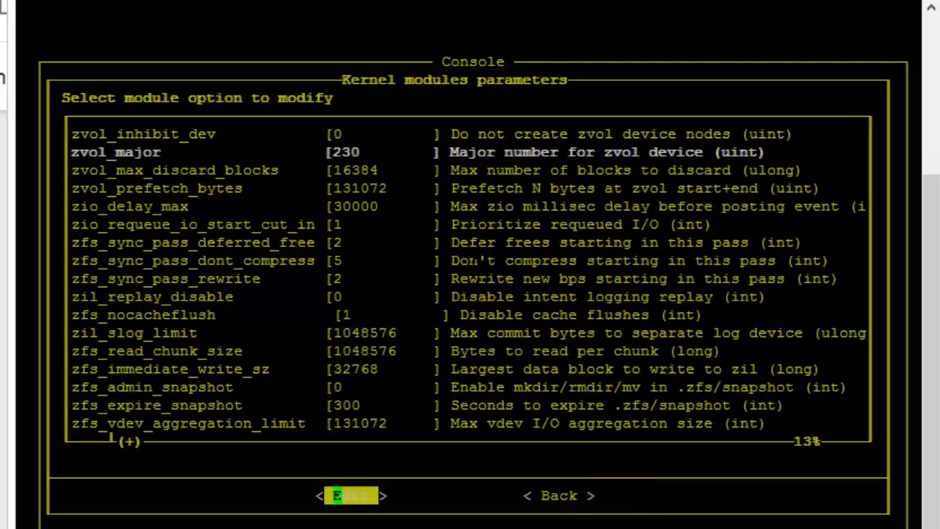
pyautogui.press('Down')
pyautogui.press('Down')
pyautogui.press('Down')
pyautogui.press('Down')
pyautogui.press('Down')
pyautogui.press('Down')
pyautogui.press('Down')
pyautogui.press('Down')
pyautogui.press('Down')
pyautogui.press('Down')
pyautogui.press('Down')
pyautogui.press('Down')
pyautogui.press('Down')
pyautogui.press('Down')
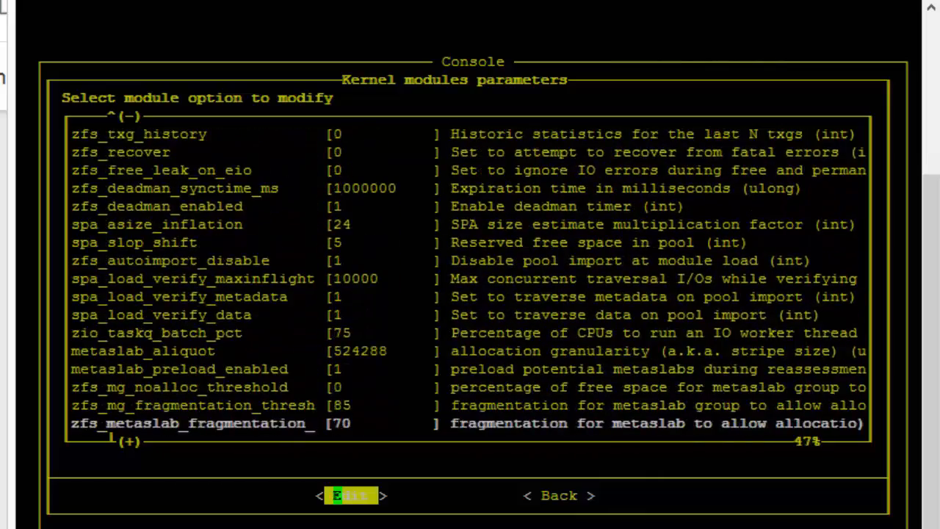
pyautogui.press('Down')
pyautogui.press('Down')
pyautogui.press('Down')
pyautogui.press('Down')
pyautogui.press('Down')
pyautogui.press('Down')
pyautogui.press('Down')
pyautogui.press('Down')
pyautogui.press('Down')
pyautogui.press('Down')
pyautogui.press('Down')
pyautogui.press('Down')
pyautogui.press('Down')
pyautogui.press('Down')
pyautogui.press('Down')
pyautogui.press('Down')
pyautogui.press('Down')
pyautogui.press('Down')
pyautogui.press('Down')
pyautogui.press('Down')
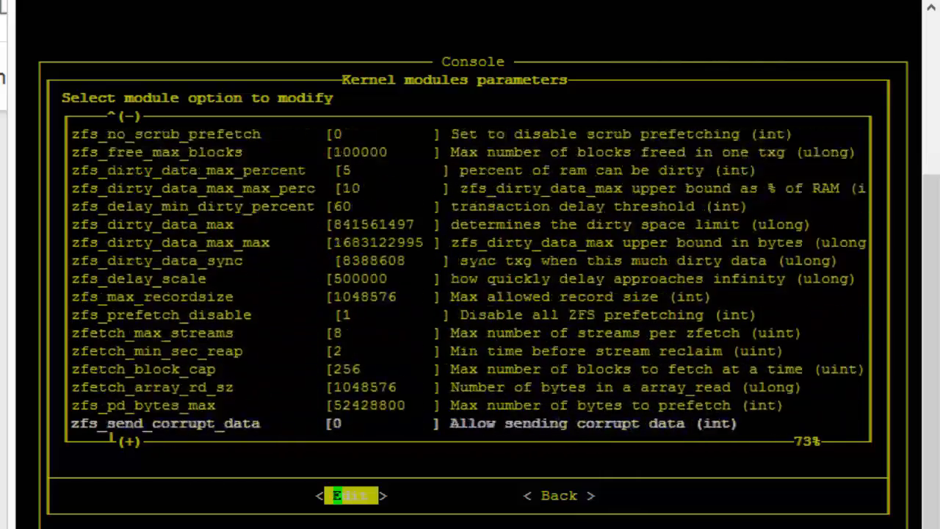
pyautogui.press('Down')
pyautogui.press('Down')
pyautogui.press('Down')
pyautogui.press('Down')
pyautogui.press('Down')
pyautogui.press('Down')
pyautogui.press('Down')
pyautogui.press('Down')
pyautogui.press('Down')
pyautogui.press('Down')
pyautogui.press('Down')
pyautogui.press('Down')
pyautogui.press('Down')
pyautogui.press('Down')
pyautogui.press('Down')
pyautogui.press('Down')
pyautogui.press('Down')
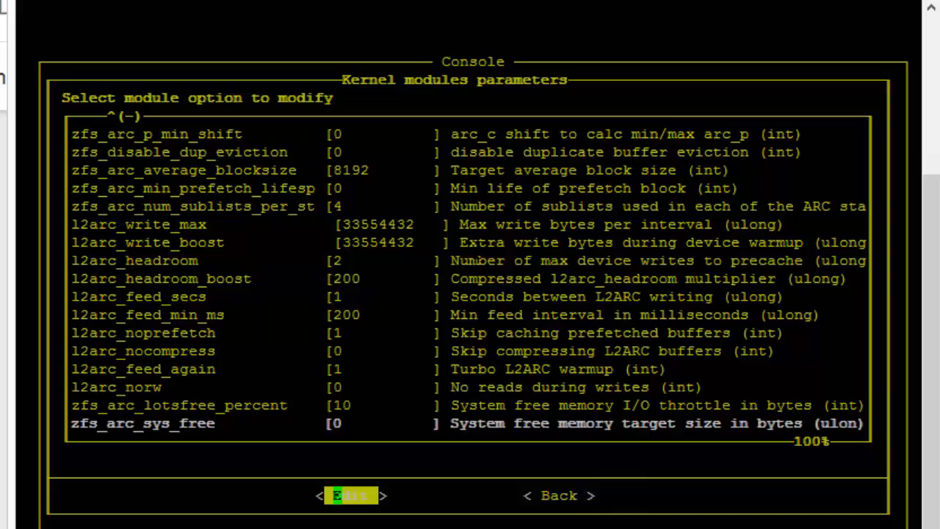
pyautogui.press('Up')
pyautogui.press('Up')
pyautogui.press('Up')
pyautogui.press('Up')
pyautogui.press('Up')
pyautogui.press('Up')
pyautogui.press('Up')
pyautogui.press('Up')
pyautogui.press('Up')
pyautogui.press('Up')
pyautogui.press('Up')
pyautogui.press('Up')
pyautogui.press('Up')
pyautogui.press('Up')
pyautogui.press('Up')
pyautogui.press('Up')
pyautogui.press('Up')
pyautogui.press('Up')
pyautogui.press('Up')
pyautogui.press('Up')
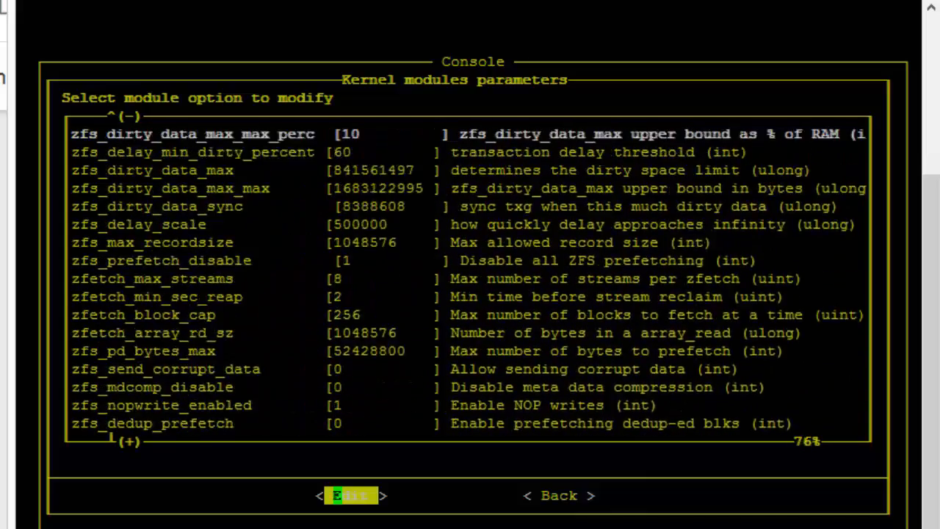
pyautogui.press('Up')
pyautogui.press('Up')
pyautogui.press('Up')
pyautogui.press('Up')
pyautogui.press('Up')
pyautogui.press('Up')
pyautogui.press('Up')
pyautogui.press('Up')
pyautogui.press('Up')
pyautogui.press('Up')
pyautogui.press('Up')
pyautogui.press('Up')
pyautogui.press('Up')
pyautogui.press('Up')
pyautogui.press('Up')
pyautogui.press('Up')
pyautogui.press('Up')
pyautogui.press('Up')
pyautogui.press('Up')
pyautogui.press('Up')
# Back out of the module list and Hardware Configuration to the welcome status screen
pyautogui.press('Tab')
pyautogui.press('Return')
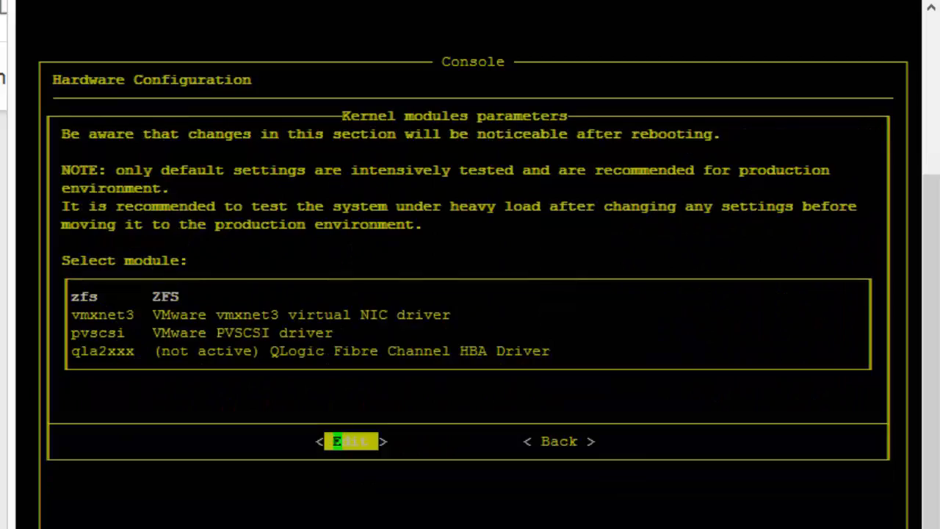
pyautogui.press('Tab')
pyautogui.press('Return')
pyautogui.press('Tab')
pyautogui.press('Return')
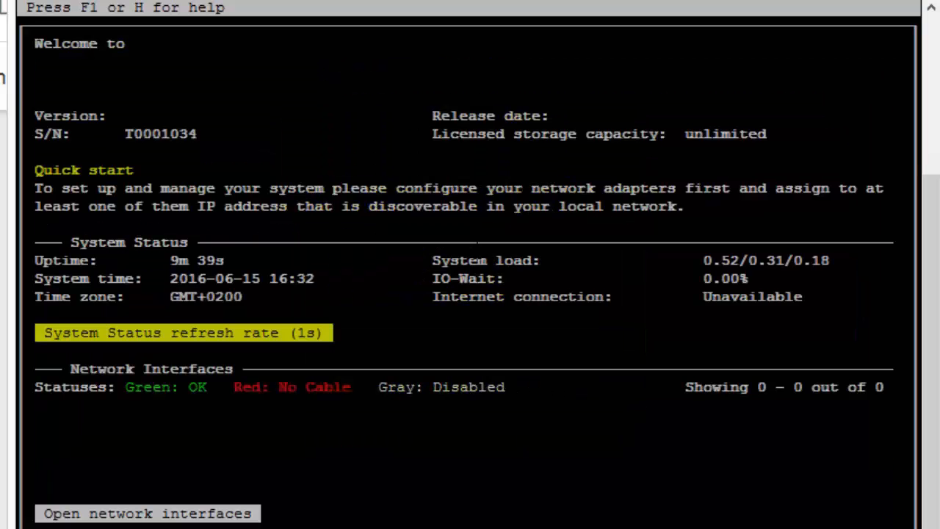
# Enable CLI access on port 22223 with a confirmed password, apply, and generate the node-250 access key
pyautogui.click(930, 4)
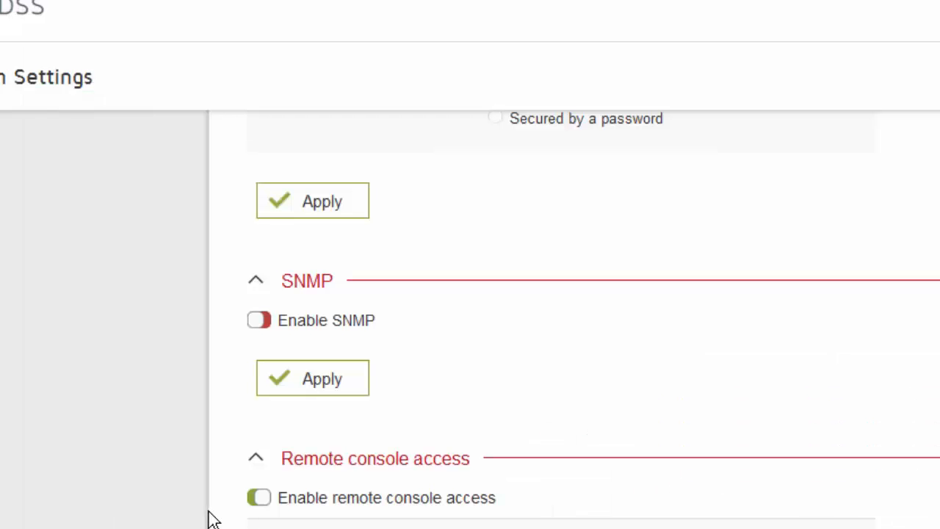
pyautogui.scroll(-4, 213, 514)
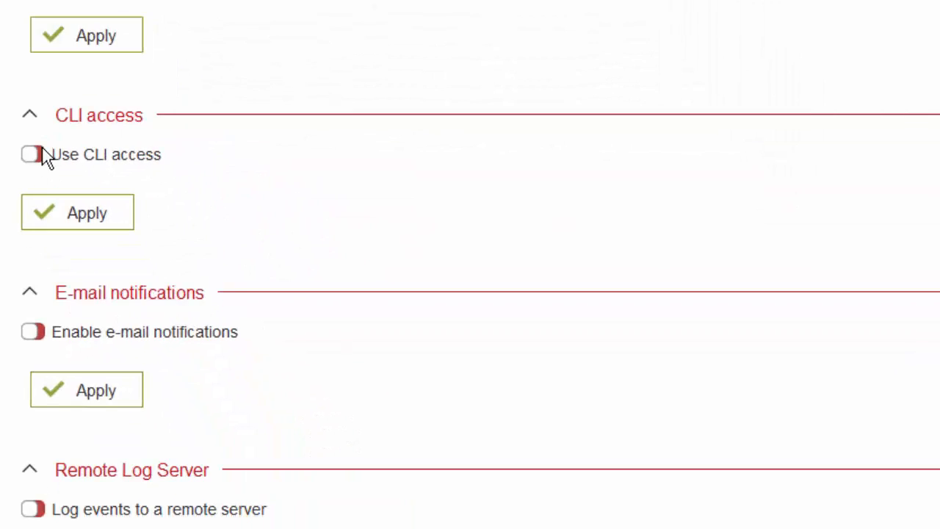
pyautogui.click(33, 154)
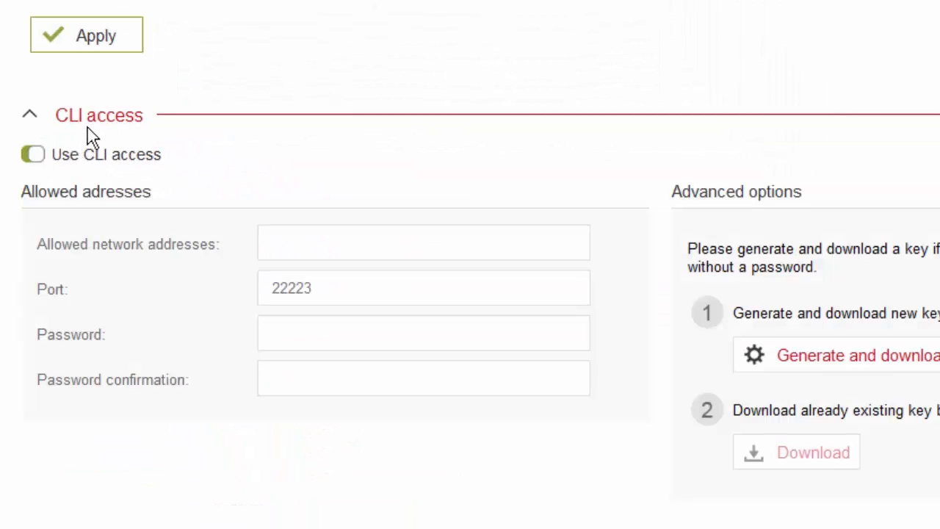
pyautogui.click(393, 233)
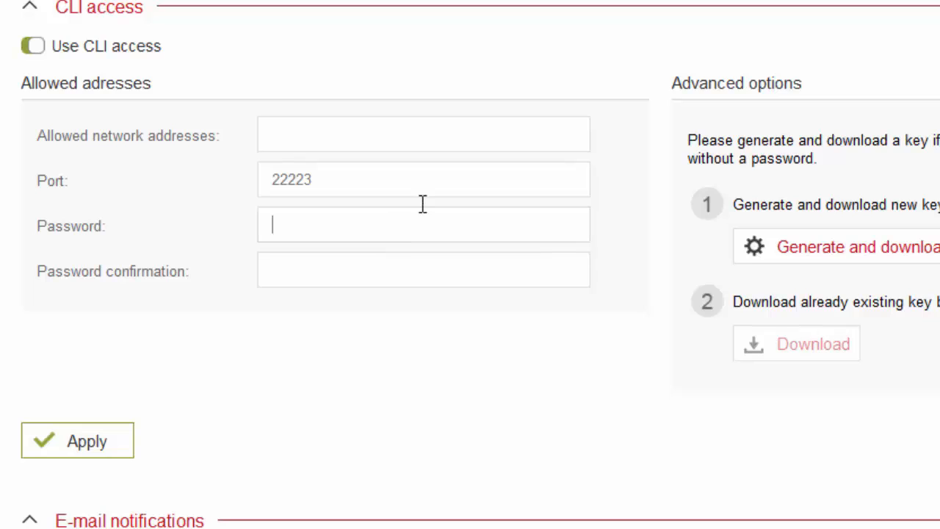
pyautogui.write('*****')
pyautogui.press('Tab')
pyautogui.write('*****')
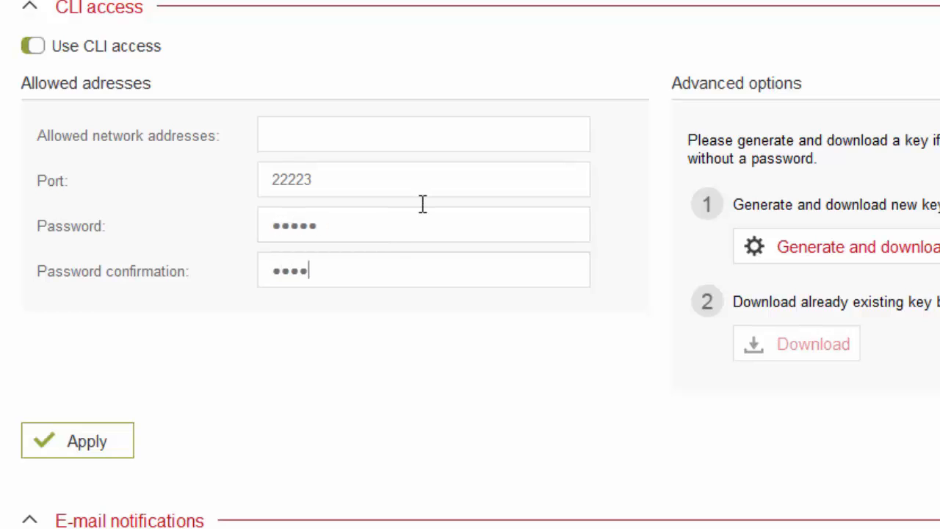
pyautogui.click(72, 452)
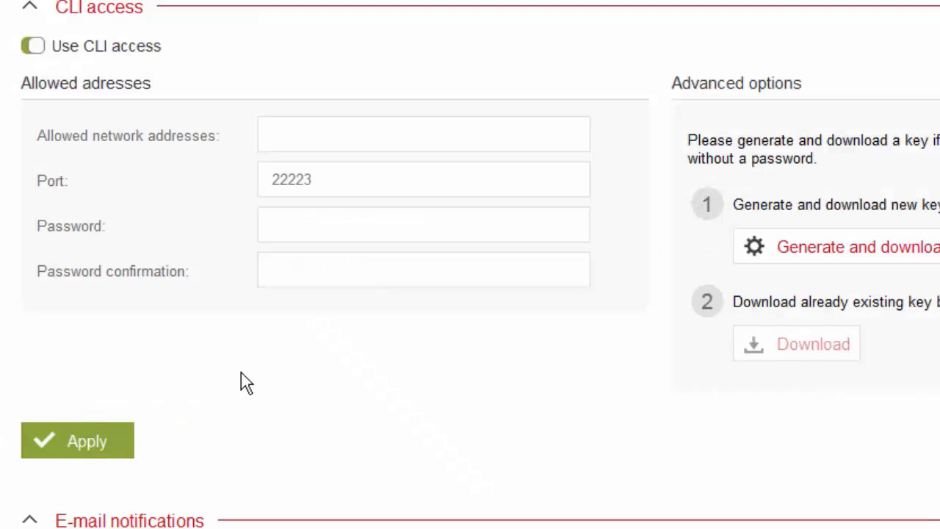
pyautogui.click(832, 254)
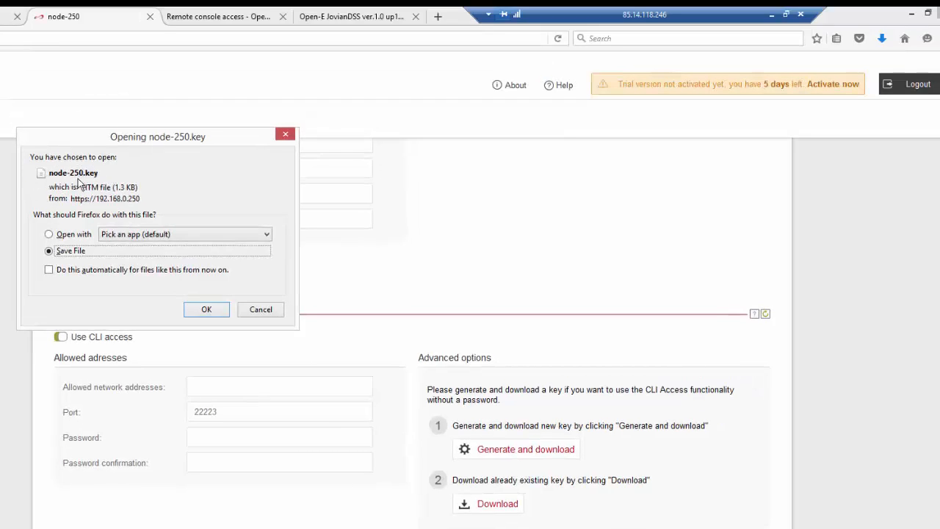
# Save node-250.key and open its containing Downloads folder from the downloads history
pyautogui.click(196, 309)
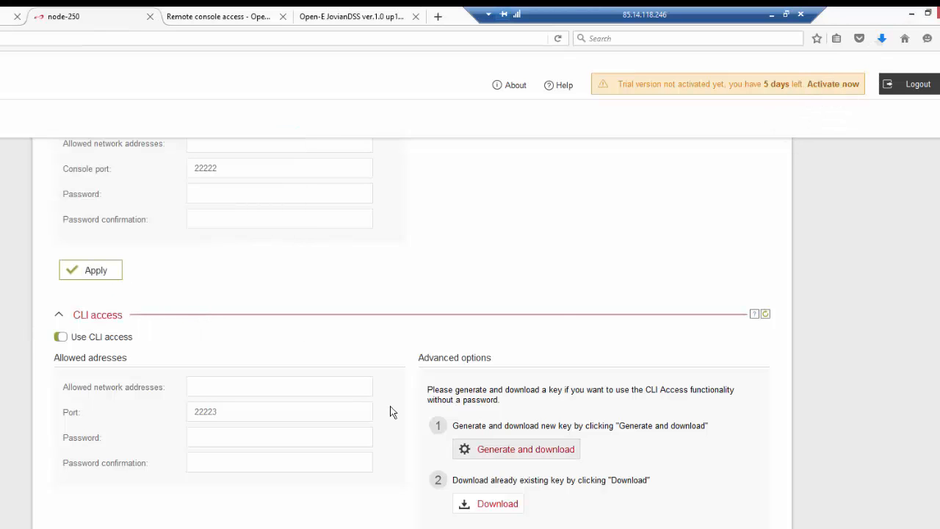
pyautogui.click(882, 40)
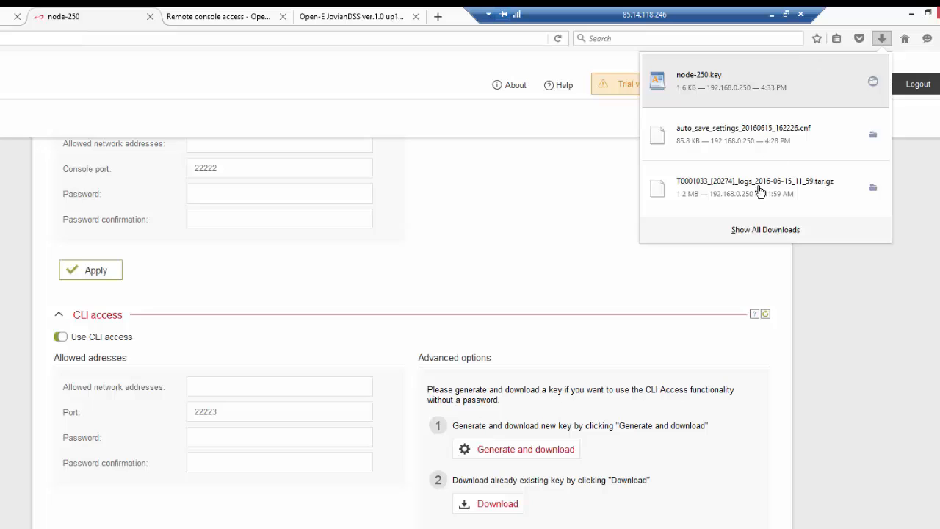
pyautogui.click(751, 231)
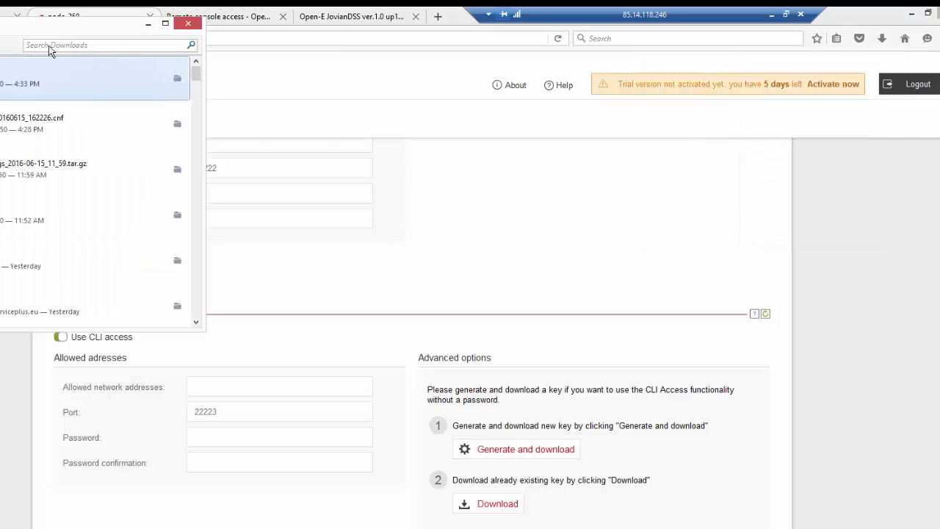
pyautogui.rightClick(36, 83)
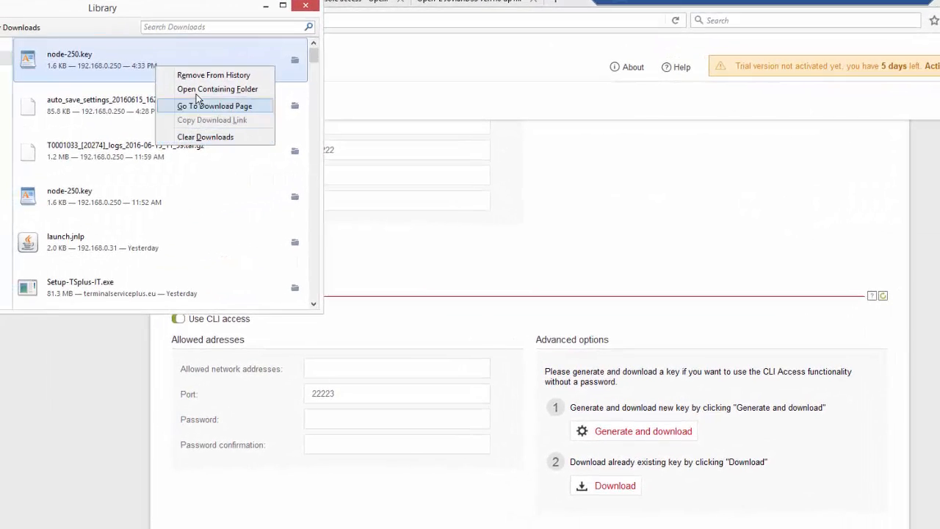
pyautogui.click(196, 93)
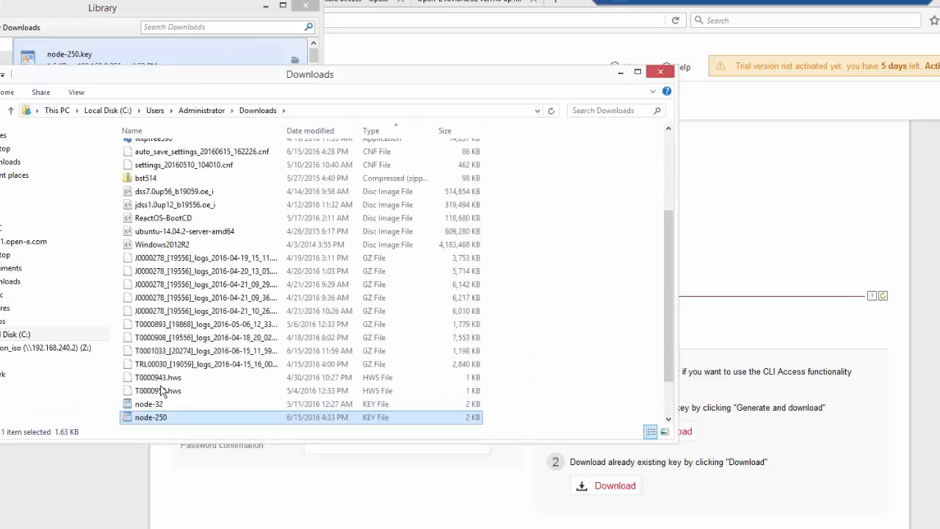
# Cut node-250.key from Downloads and paste it into C:\CLI
pyautogui.rightClick(168, 416)
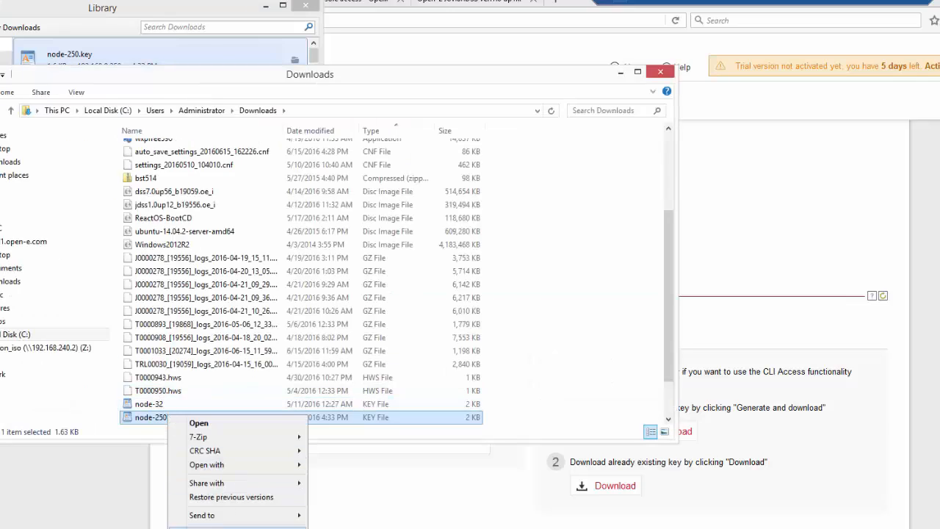
pyautogui.click(254, 439)
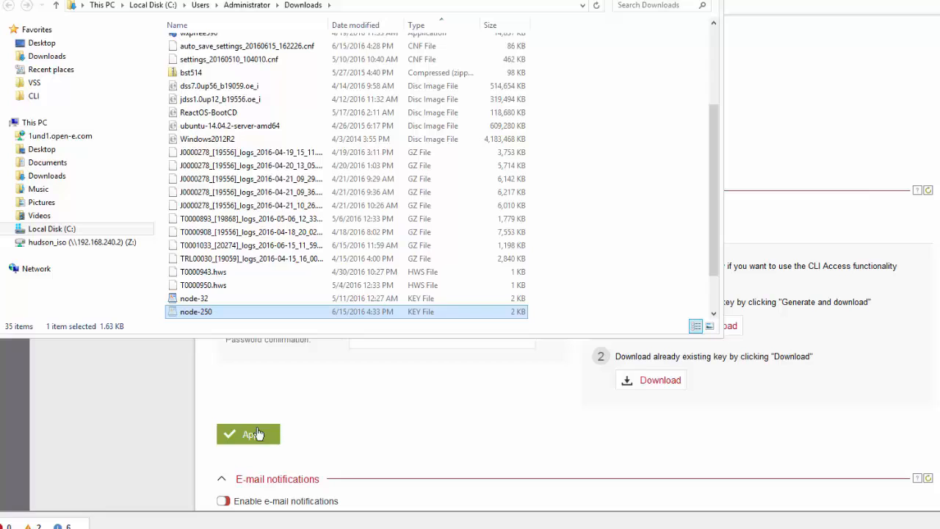
pyautogui.click(55, 102)
pyautogui.rightClick(243, 162)
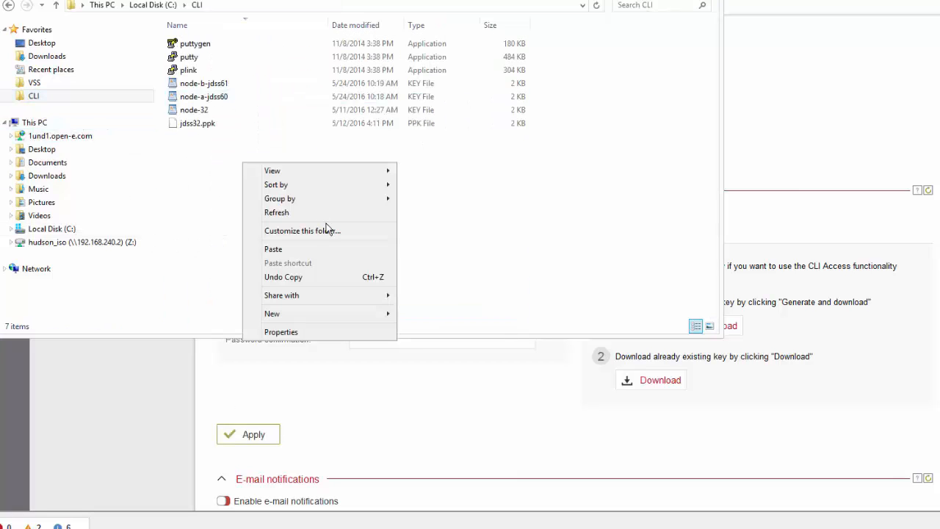
pyautogui.click(312, 249)
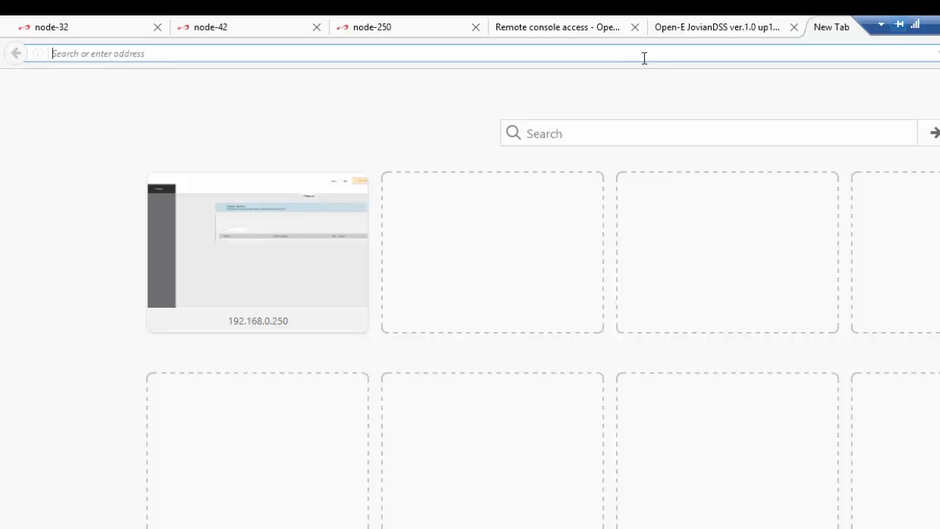
# Load putty.nl and browse its Download page listing the beta 0.62 binaries and plink.exe
pyautogui.write('putty')
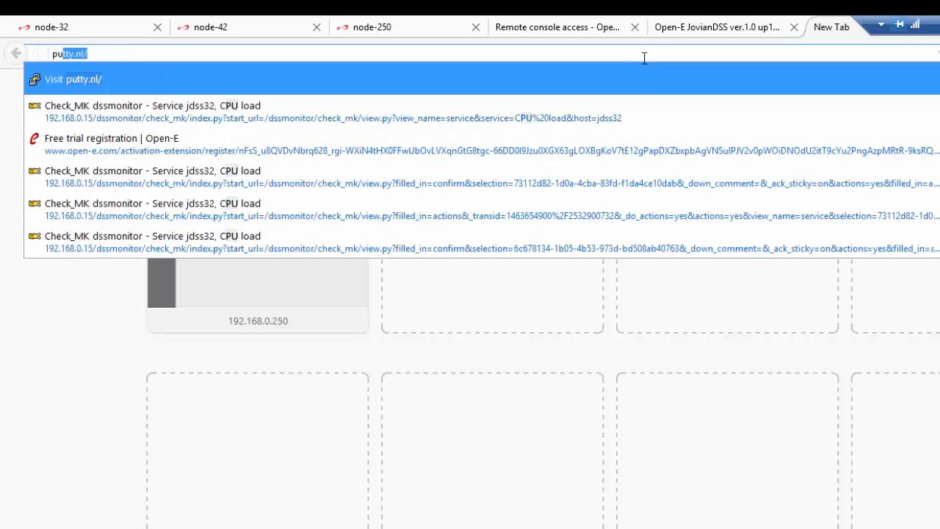
pyautogui.write('.nl')
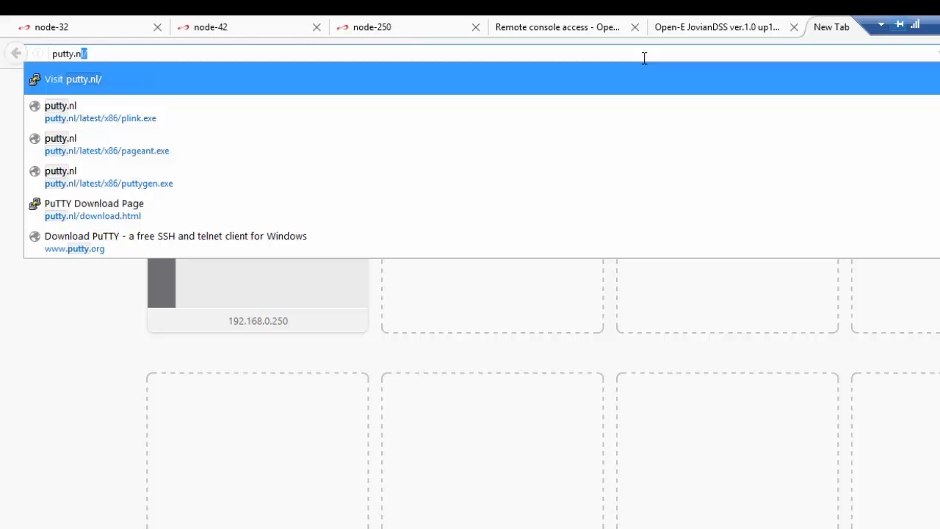
pyautogui.press('Return')
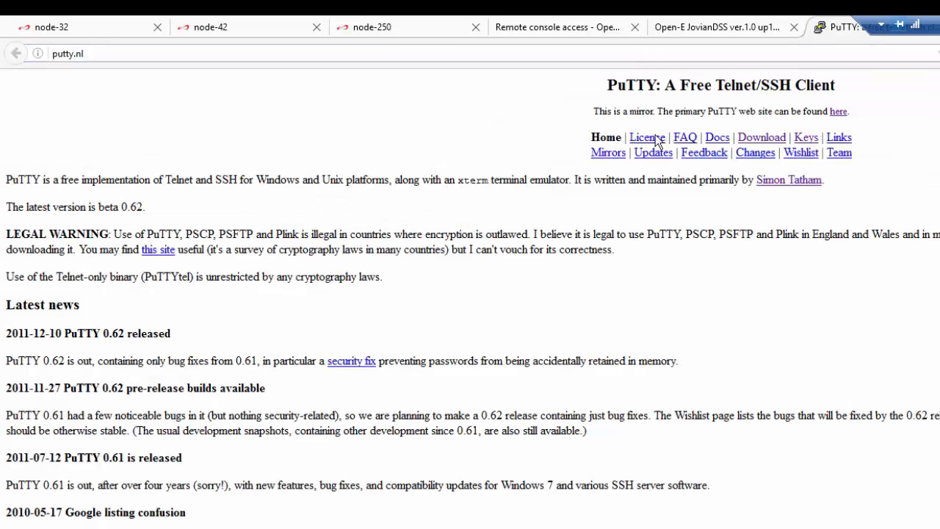
pyautogui.click(764, 140)
pyautogui.scroll(-1, 244, 520)
pyautogui.scroll(-2, 244, 521)
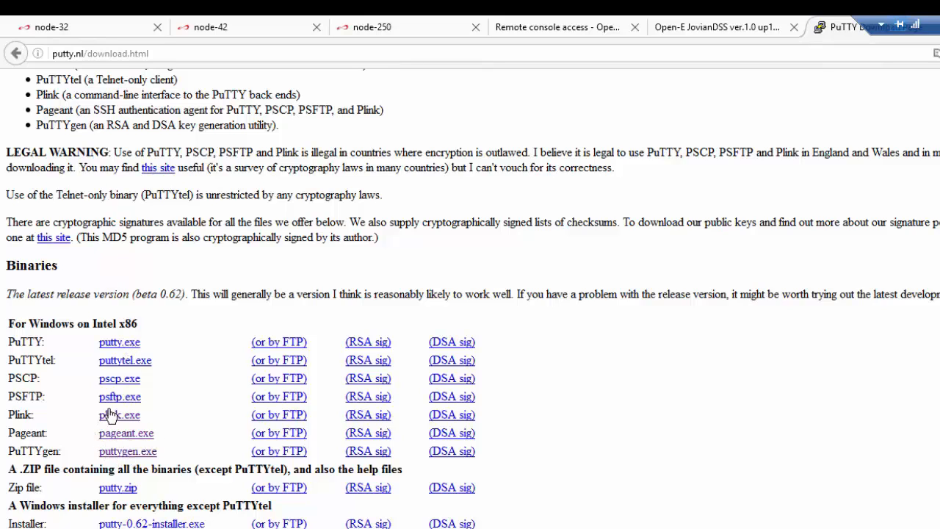
pyautogui.scroll(3, 195, 407)
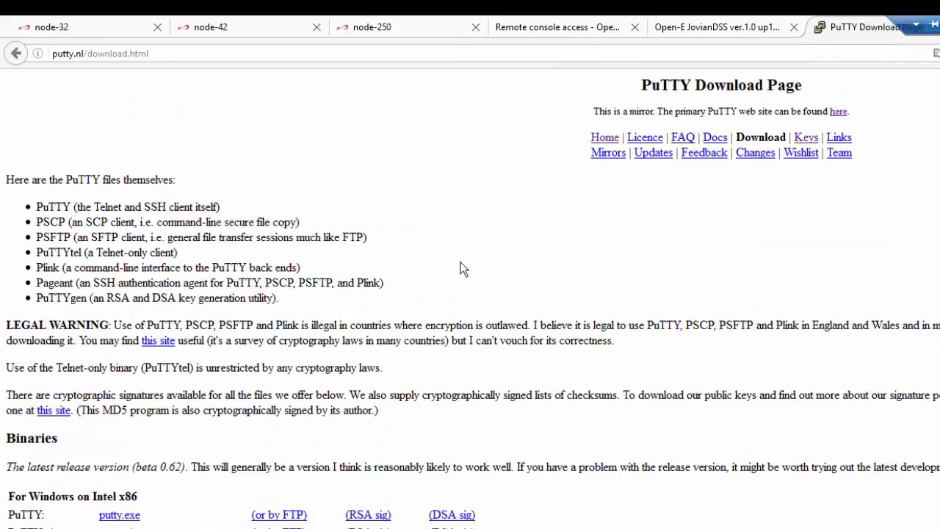
# Launch PuTTYgen from C:\CLI and import the node-250 OpenSSH key, showing all file types
pyautogui.click(383, 27)
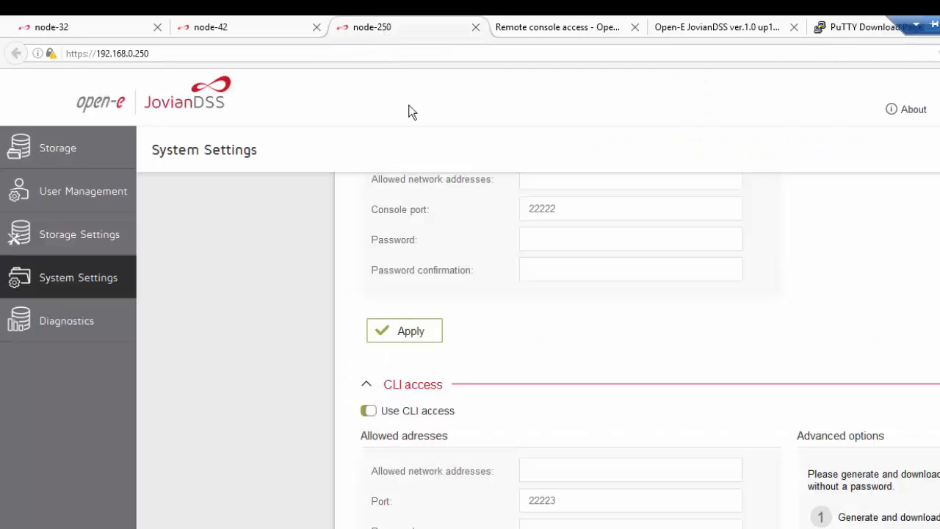
pyautogui.hotkey('alt', 'Tab')
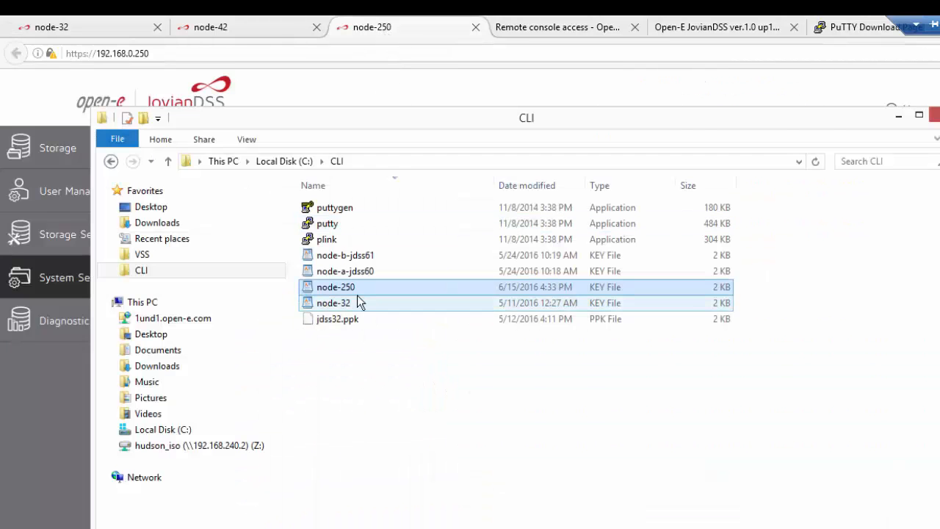
pyautogui.doubleClick(352, 208)
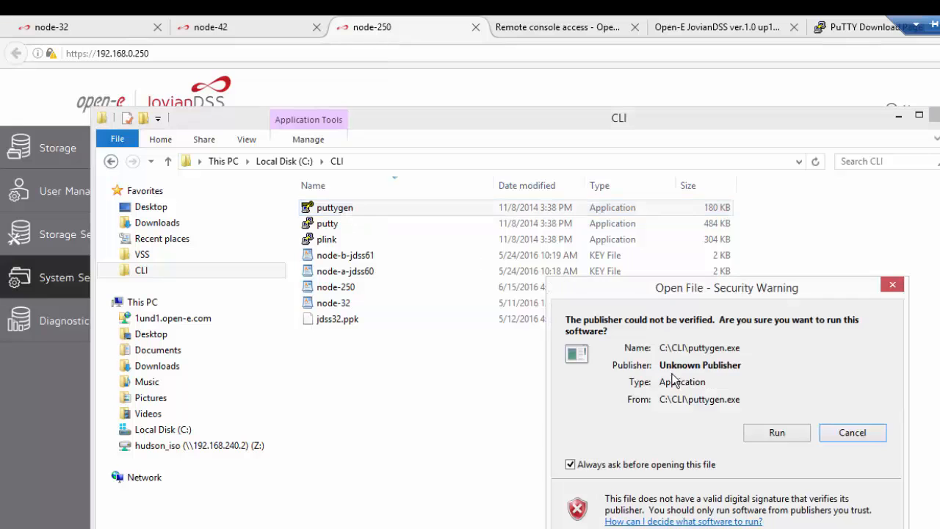
pyautogui.click(778, 433)
pyautogui.click(843, 496)
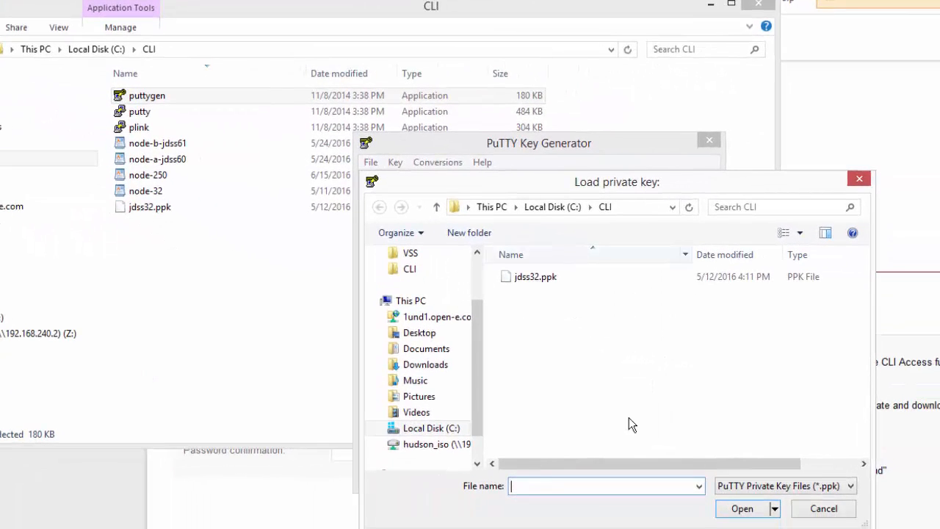
pyautogui.click(786, 490)
pyautogui.click(786, 512)
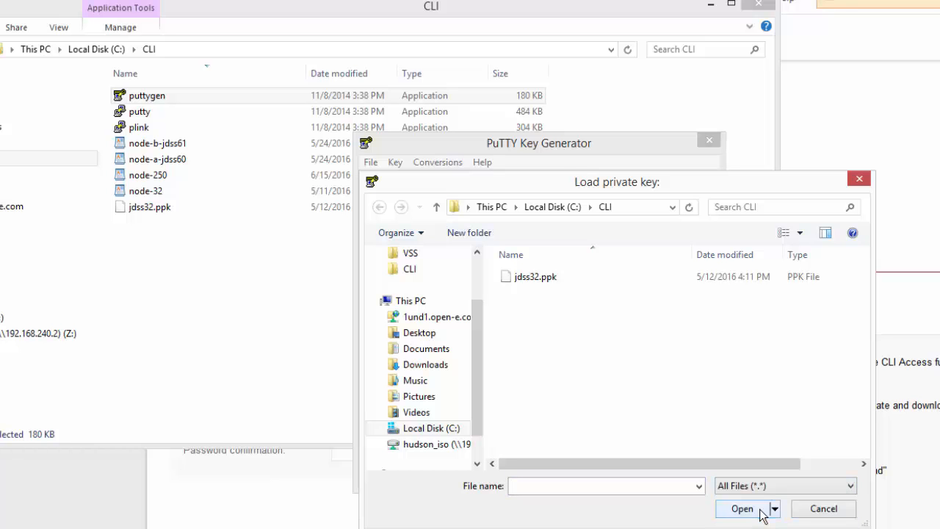
pyautogui.click(547, 308)
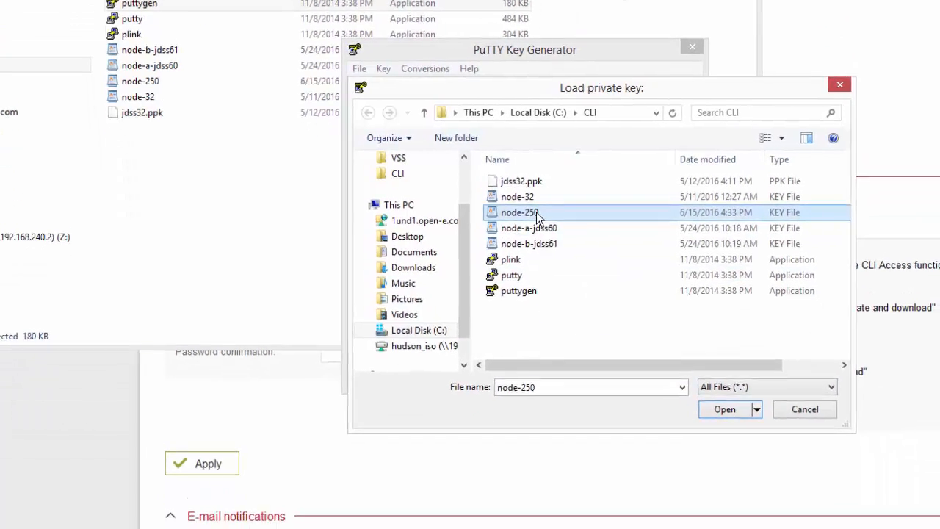
pyautogui.doubleClick(536, 212)
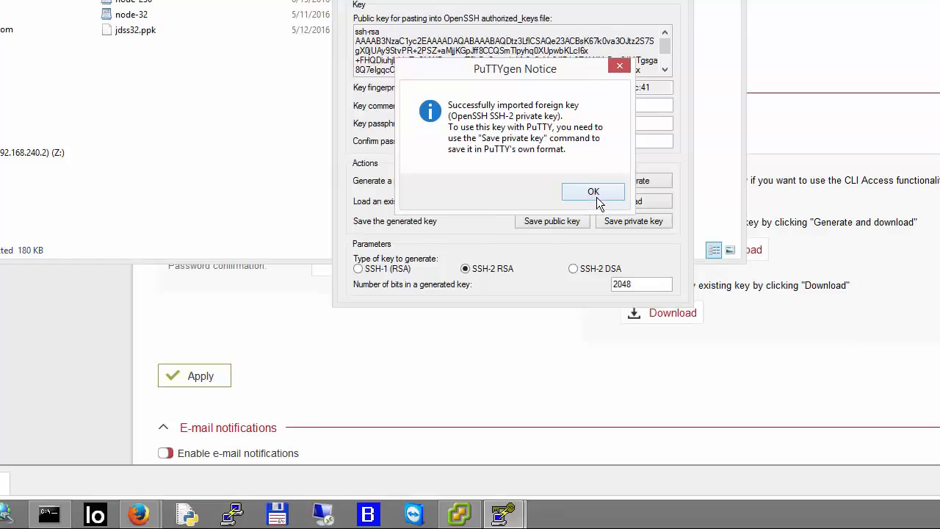
pyautogui.click(604, 284)
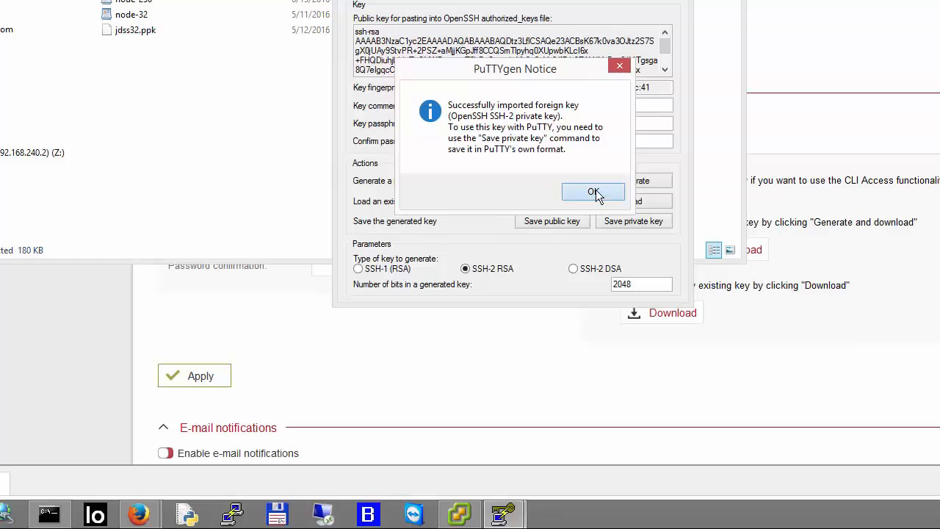
# Save the imported key without a passphrase as jdss250.ppk
pyautogui.click(628, 224)
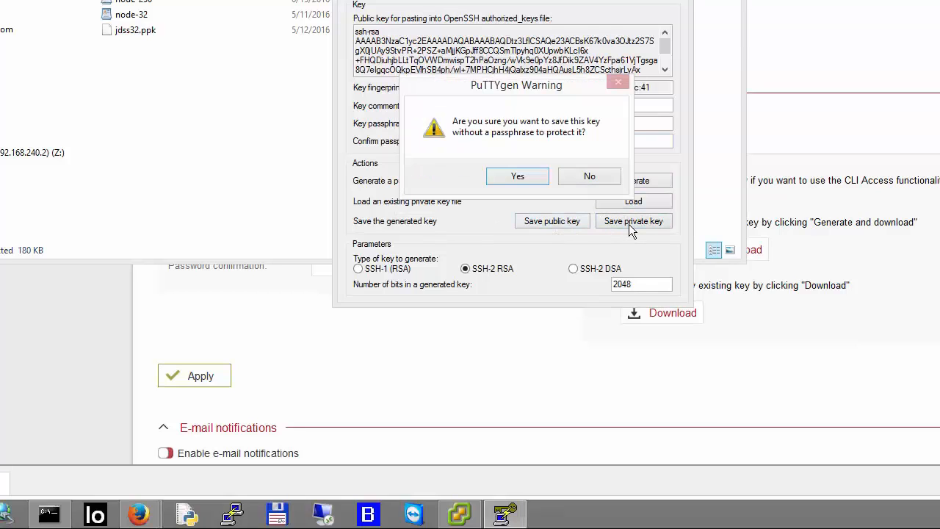
pyautogui.click(525, 177)
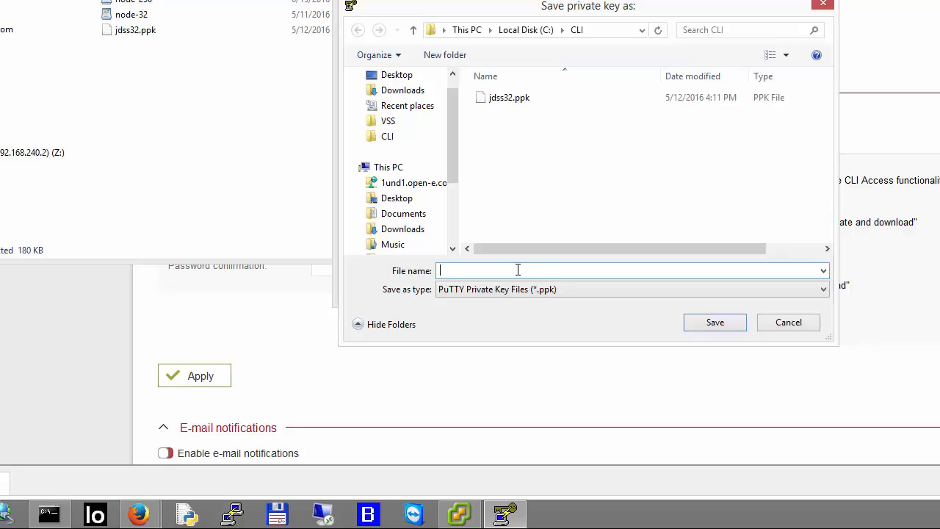
pyautogui.write('jdss')
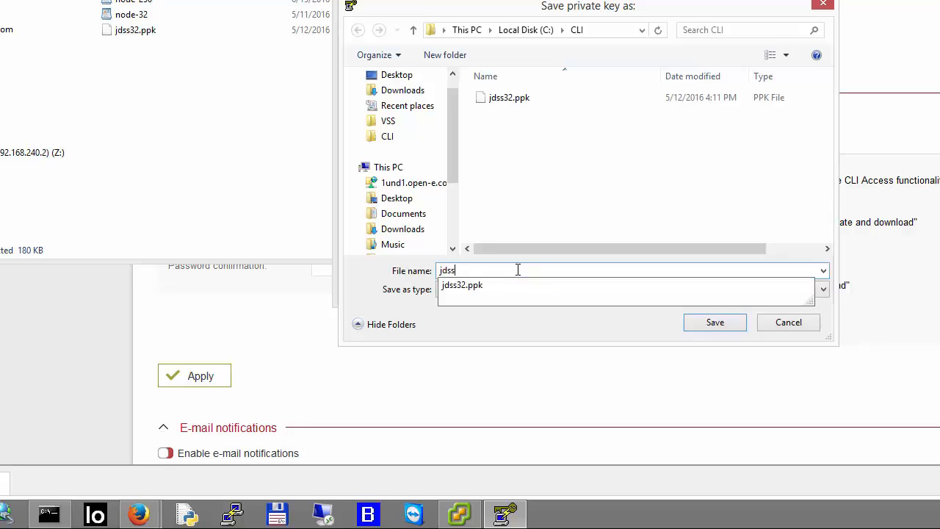
pyautogui.write('250')
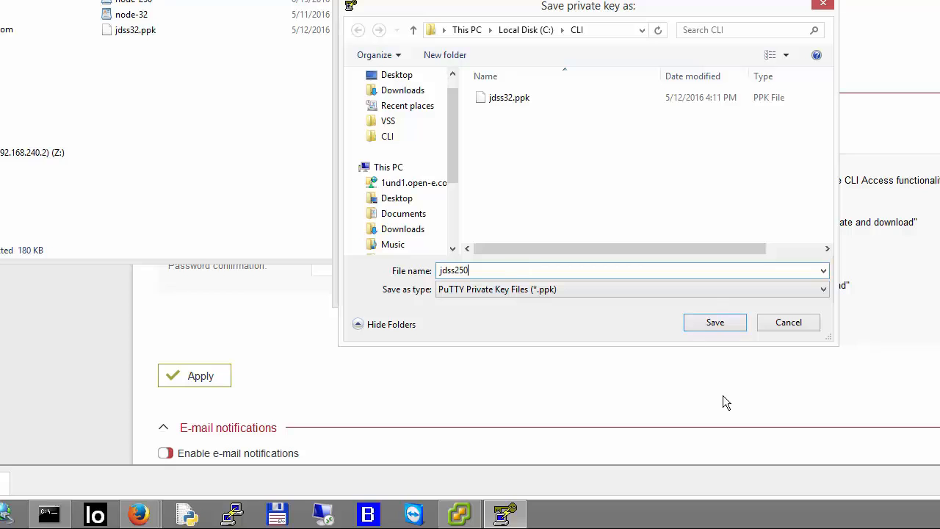
pyautogui.click(726, 330)
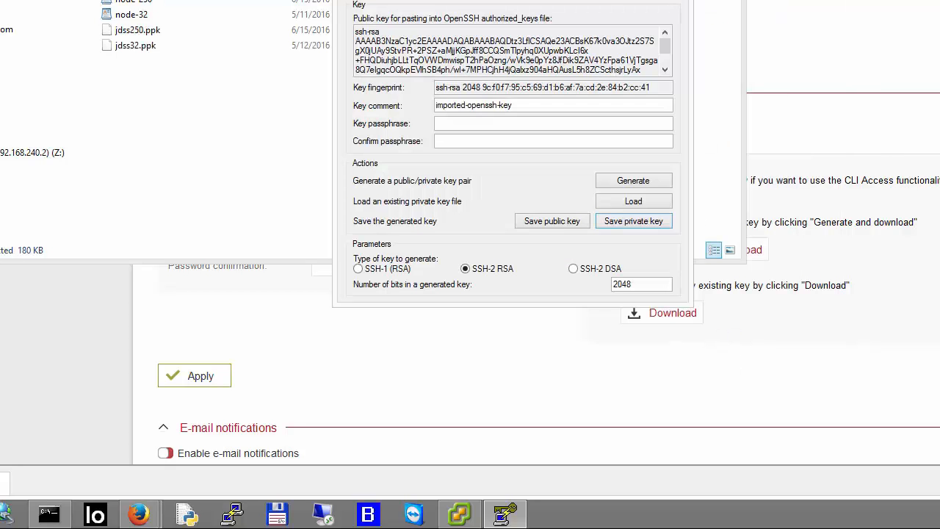
# Close PuTTYgen and list the contents of C:\CLI with dir in Command Prompt
pyautogui.hotkey('alt', 'F4')
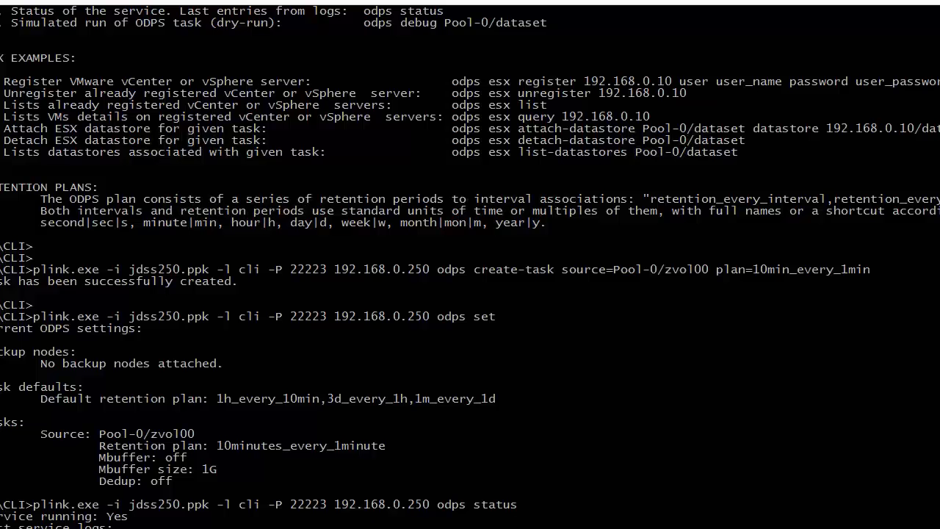
pyautogui.press('Return')
pyautogui.press('Return')
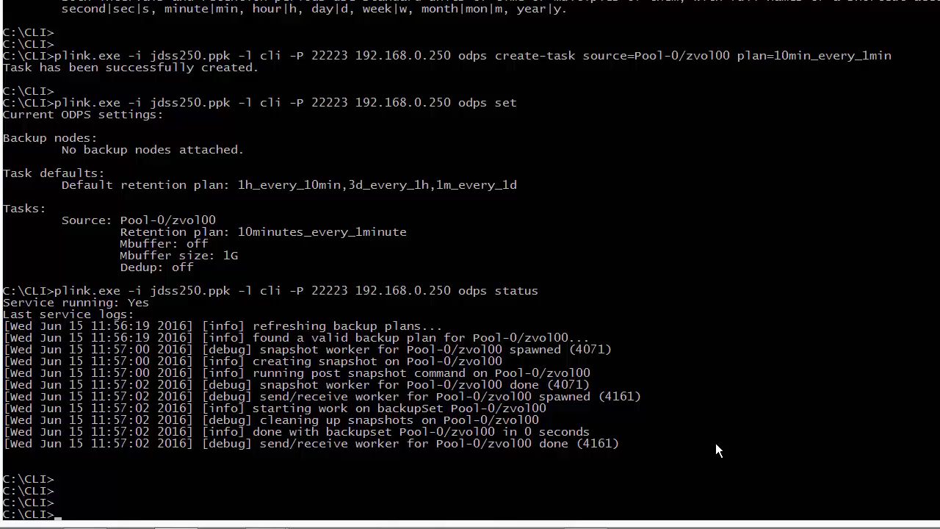
pyautogui.press('Return')
pyautogui.press('Return')
pyautogui.press('Return')
pyautogui.press('Return')
pyautogui.press('Return')
pyautogui.press('Return')
pyautogui.press('Return')
pyautogui.press('Return')
pyautogui.press('Return')
pyautogui.press('Return')
pyautogui.press('Return')
pyautogui.press('Return')
pyautogui.press('Return')
pyautogui.press('Return')
pyautogui.press('Return')
pyautogui.press('Return')
pyautogui.press('Return')
pyautogui.press('Return')
pyautogui.press('Return')
pyautogui.press('Return')
pyautogui.press('Return')
pyautogui.press('Return')
pyautogui.press('Return')
pyautogui.press('Return')
pyautogui.press('Return')
pyautogui.press('Return')
pyautogui.press('Return')
pyautogui.press('Return')
pyautogui.press('Return')
pyautogui.press('Return')
pyautogui.press('Return')
pyautogui.press('Return')
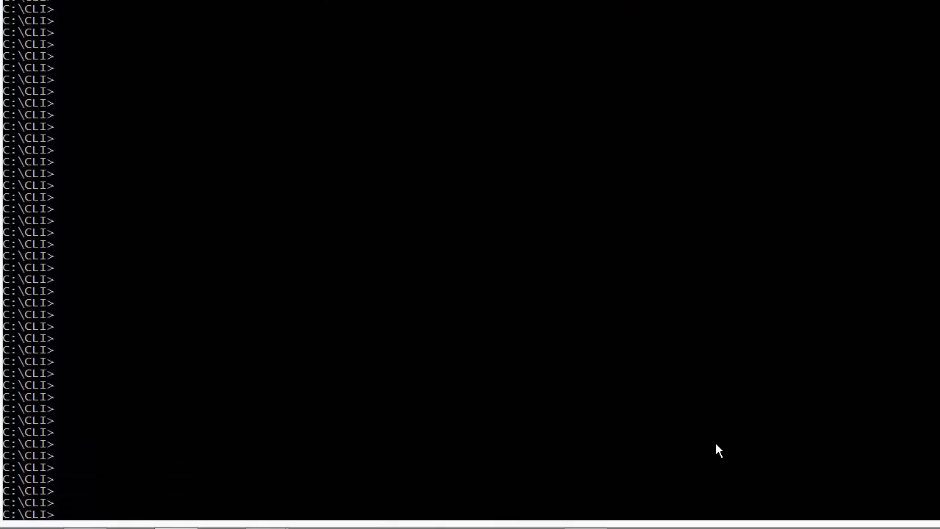
pyautogui.write('dir')
pyautogui.press('Return')
pyautogui.press('Return')
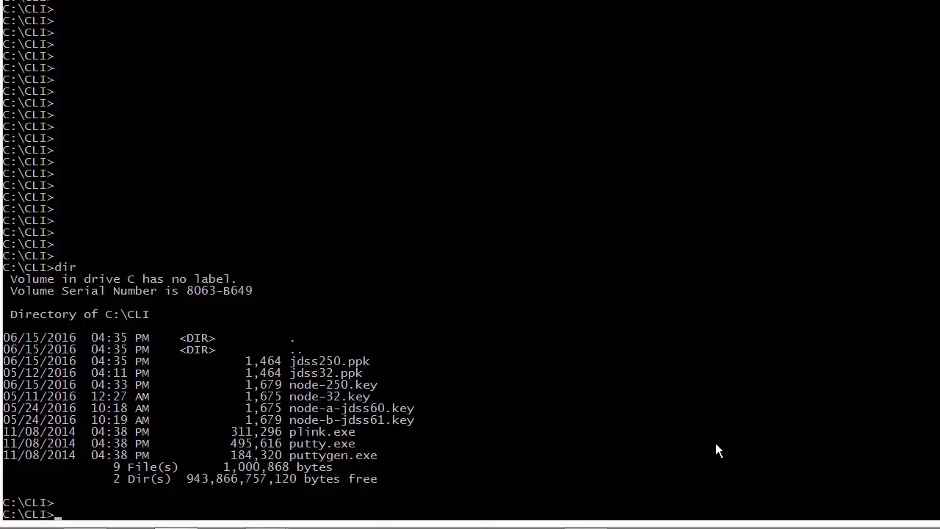
pyautogui.press('Return')
pyautogui.press('Return')
pyautogui.press('Return')
pyautogui.press('Return')
pyautogui.press('Return')
pyautogui.press('Return')
pyautogui.press('Return')
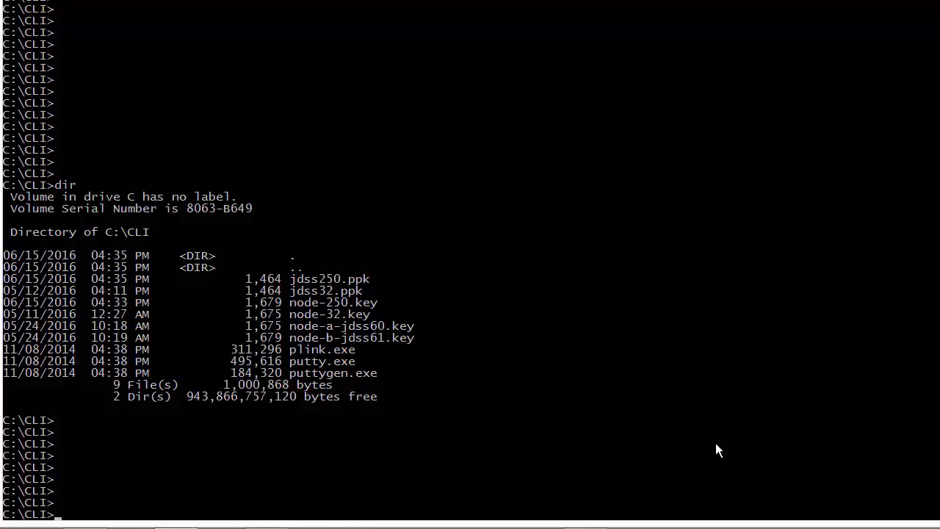
# Type the command plink.exe -i jdss250.ppk -l cli -P 22223
pyautogui.write('pl')
pyautogui.press('Tab')
pyautogui.write('-i j')
pyautogui.press('Tab')
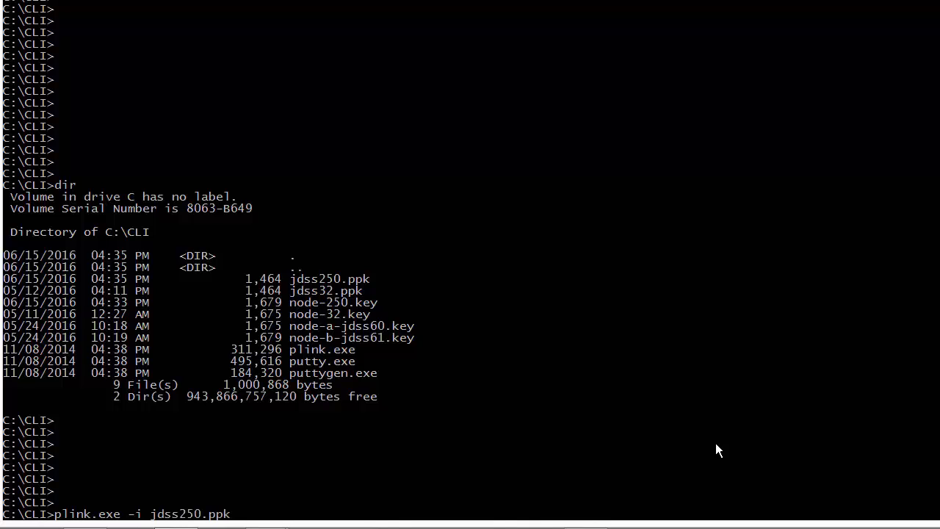
pyautogui.press('Tab')
pyautogui.press('Tab')
pyautogui.press('Tab')
pyautogui.press('Tab')
pyautogui.write('-l')
pyautogui.write('cli -P')
pyautogui.press('BackSpace')
pyautogui.write('p')
pyautogui.press('BackSpace')
pyautogui.write('P 22223')
# Verify that the CLI access port in JovianDSS is 22223
pyautogui.moveTo(219, 519)
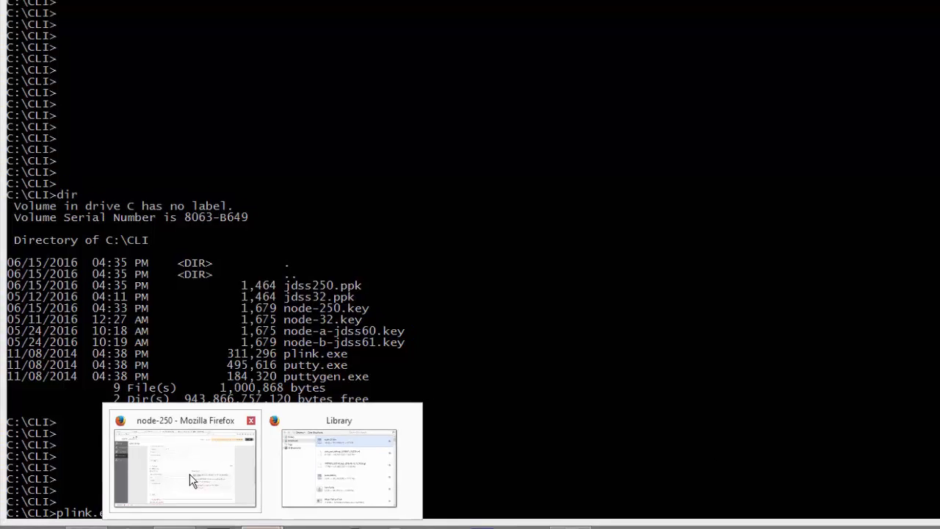
pyautogui.click(189, 473)
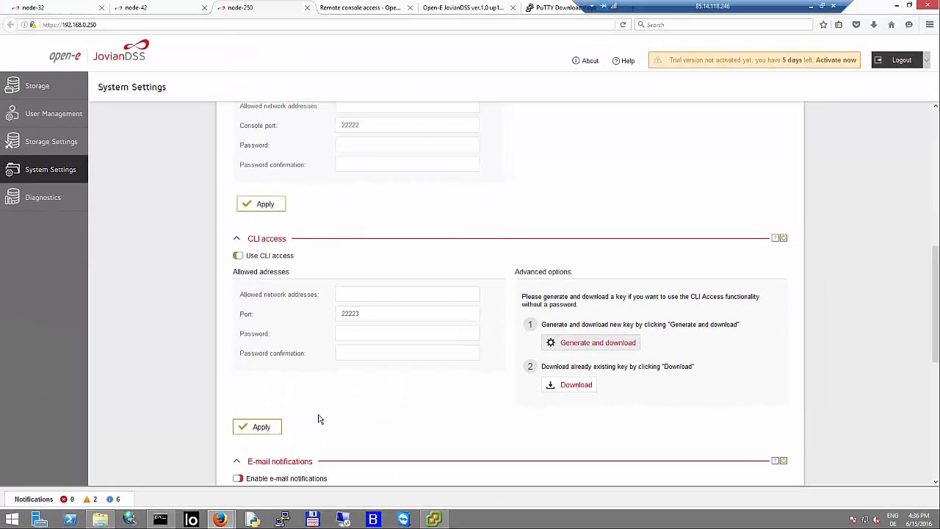
pyautogui.doubleClick(347, 313)
pyautogui.click(402, 316)
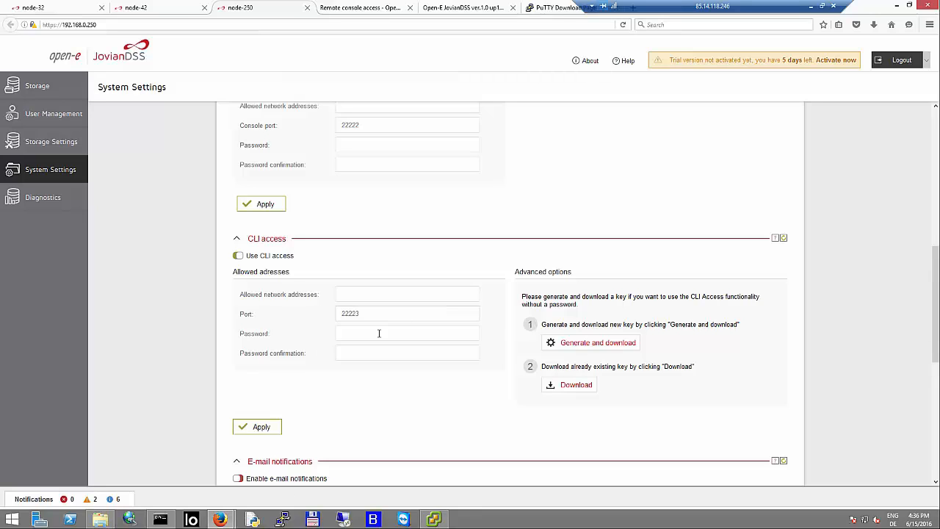
# Open the CLI Access help page, then return to the Command Prompt
pyautogui.click(777, 242)
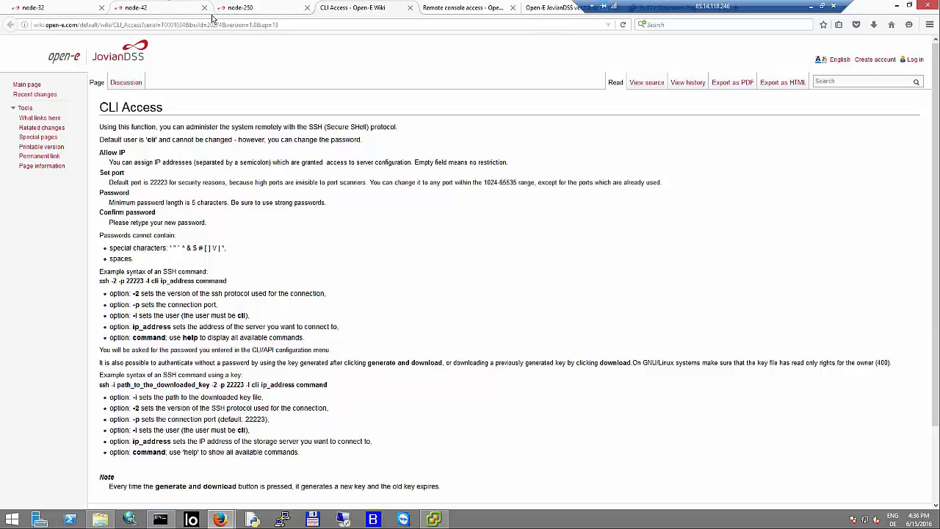
pyautogui.click(239, 7)
pyautogui.click(160, 519)
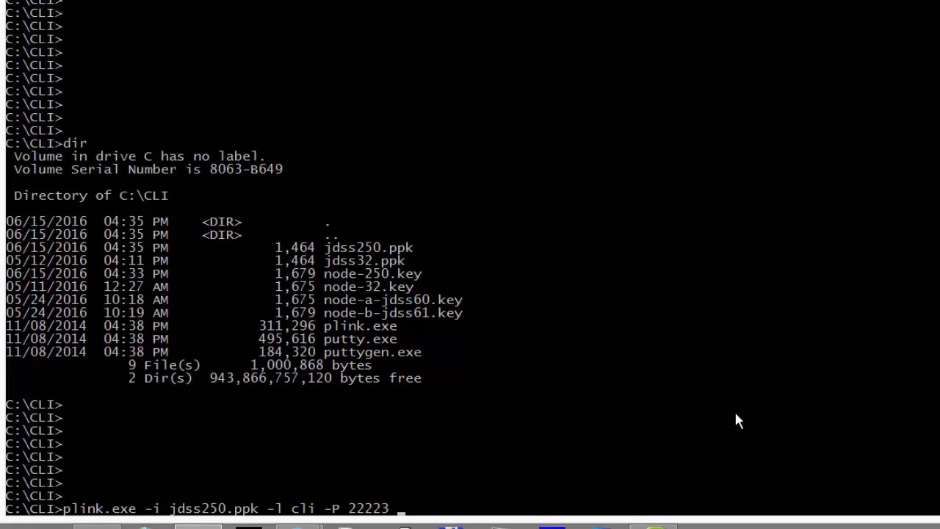
# Run plink against 192.168.0.250 to list the available CLI commands
pyautogui.write('192.168.0.250')
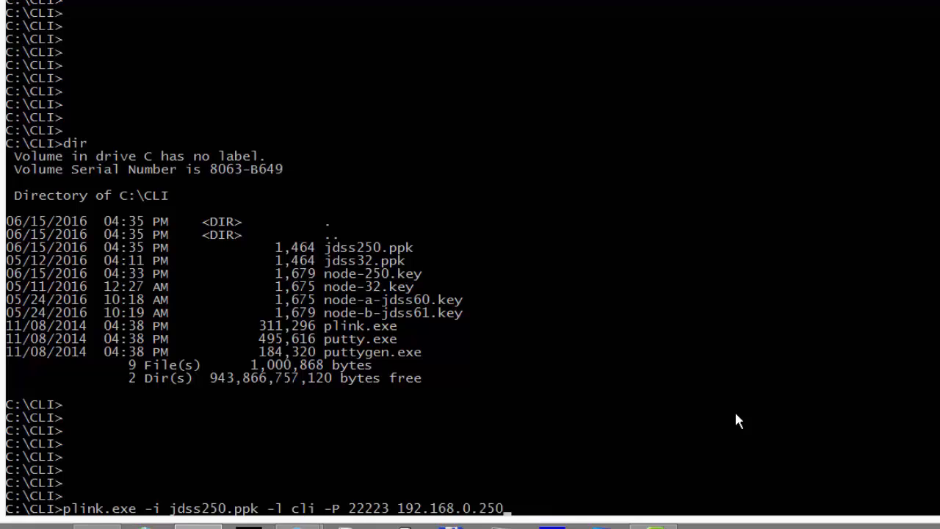
pyautogui.press('Return')
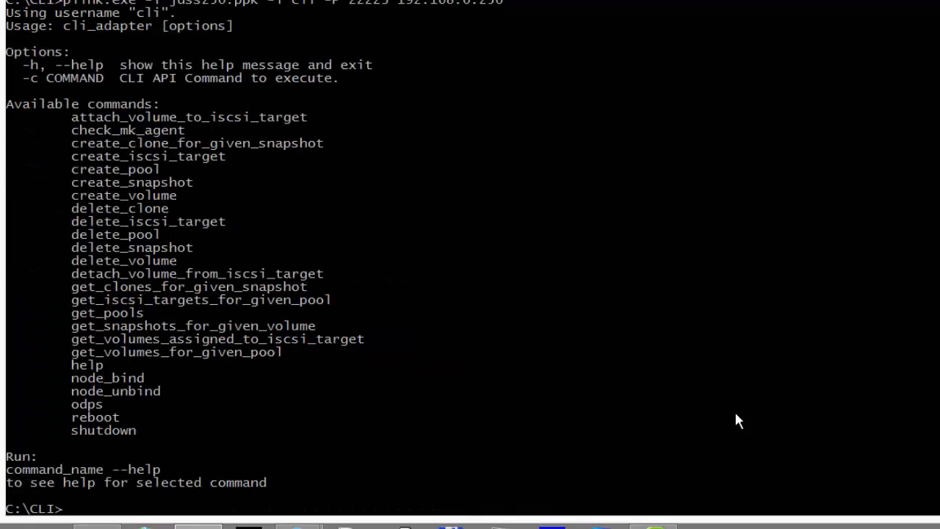
pyautogui.press('Return')
pyautogui.press('Return')
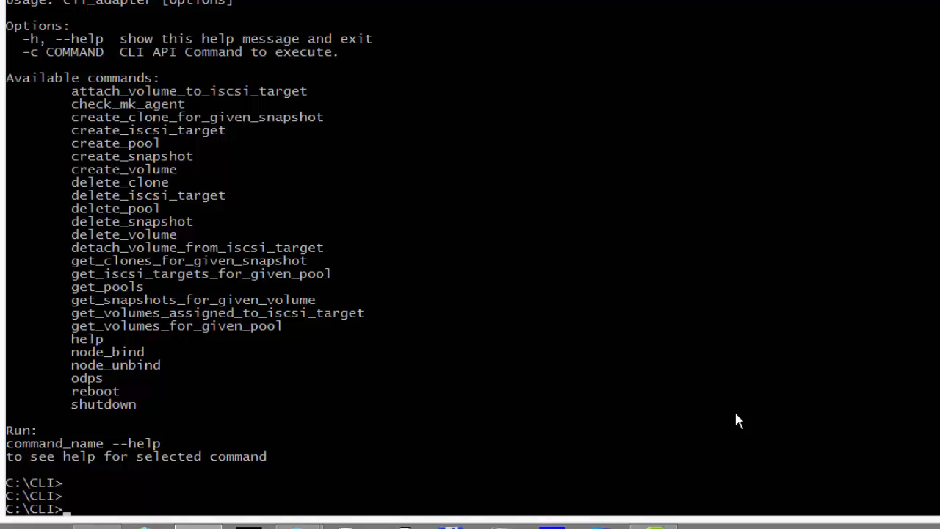
# Rerun the same plink command with odps appended to print the odps help
pyautogui.press('Up')
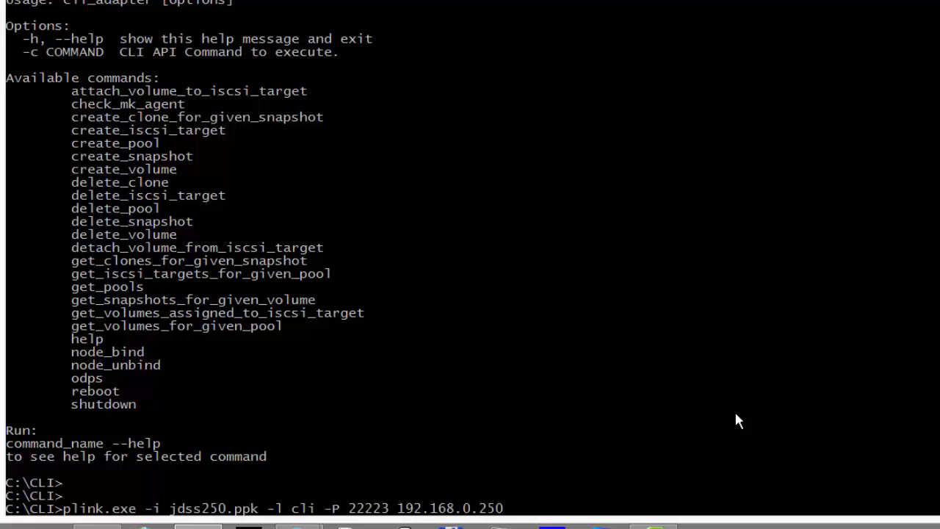
pyautogui.write('odps')
pyautogui.press('Return')
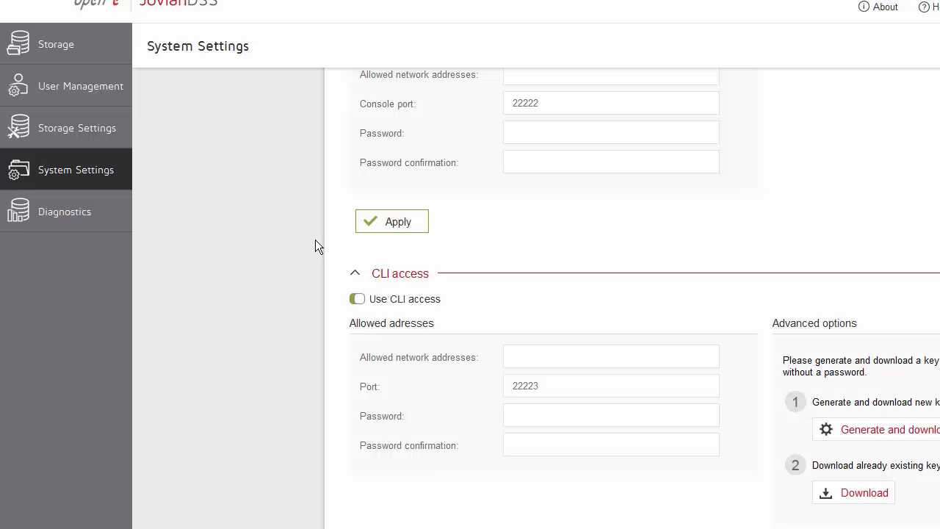
# Go to Storage and start the Add zpool wizard listing the unused disks sdb through sdm
pyautogui.scroll(10, 315, 239)
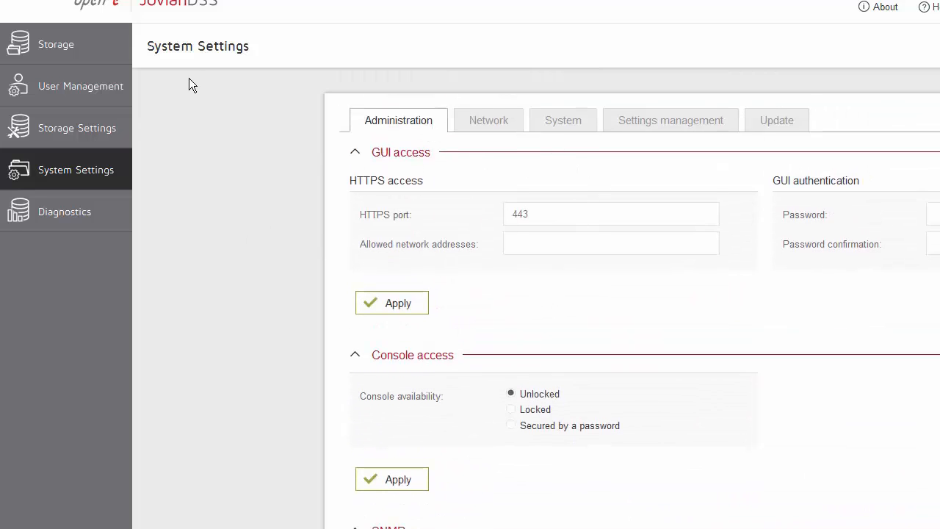
pyautogui.click(89, 53)
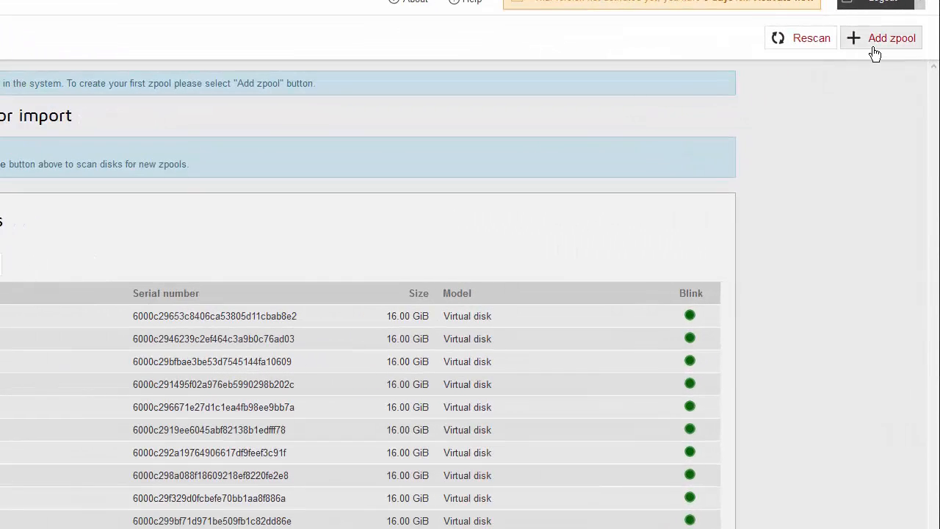
pyautogui.click(874, 50)
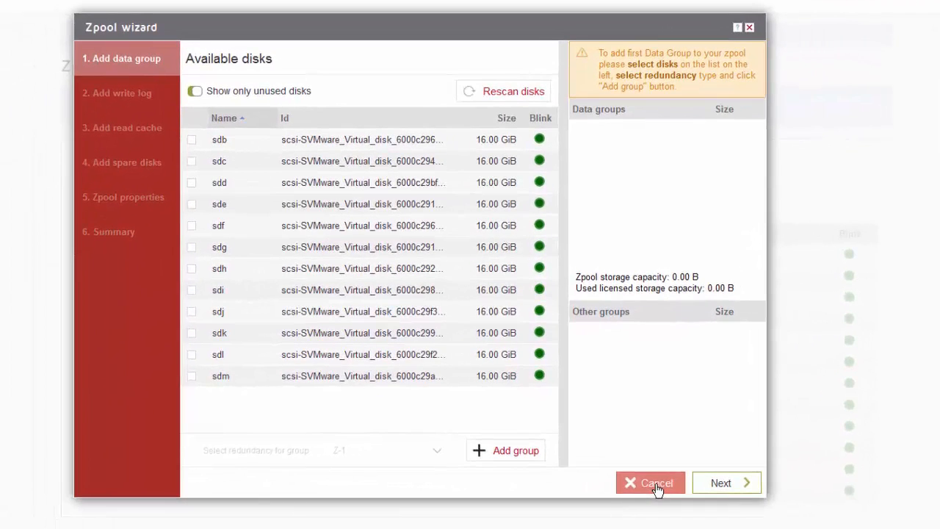
# Tick disks sdb and sdc and keep Mirror (single group) as the redundancy
pyautogui.click(192, 139)
pyautogui.click(192, 161)
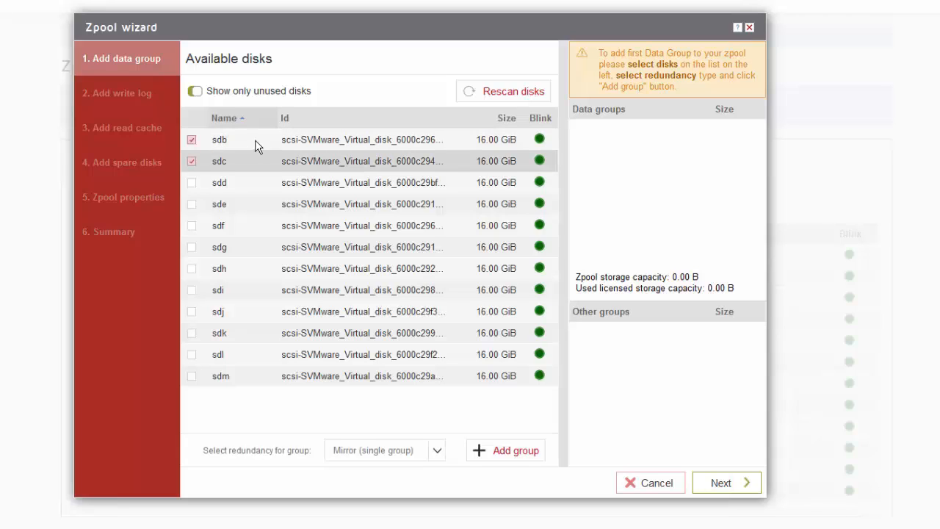
pyautogui.click(192, 161)
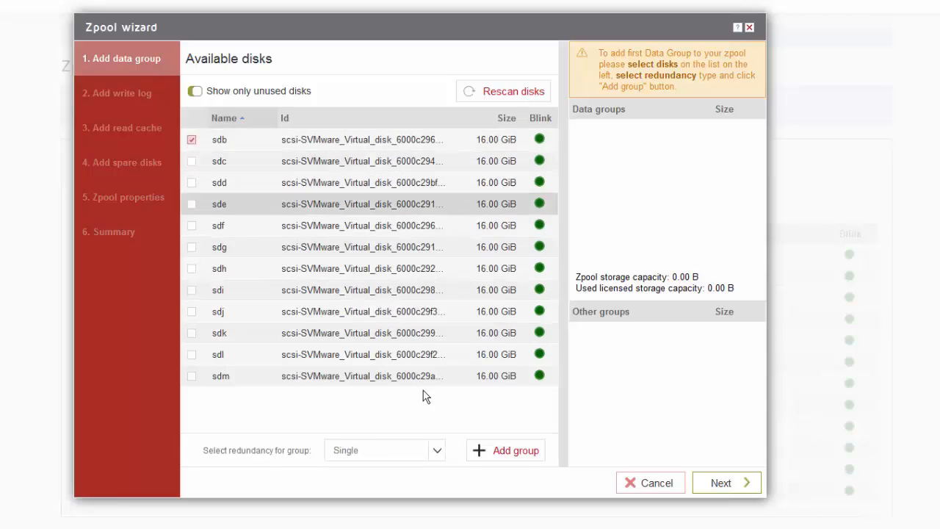
pyautogui.click(441, 454)
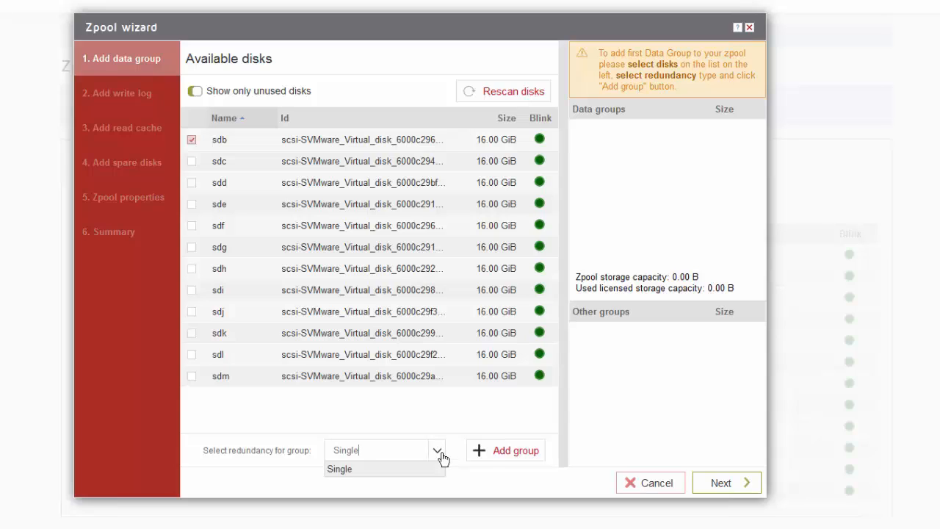
pyautogui.click(440, 454)
pyautogui.click(440, 453)
pyautogui.click(443, 457)
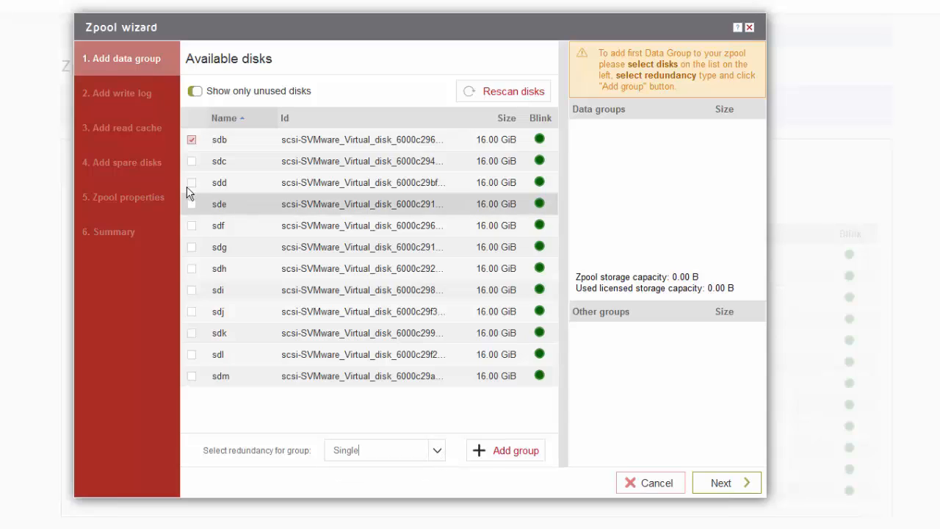
pyautogui.click(192, 161)
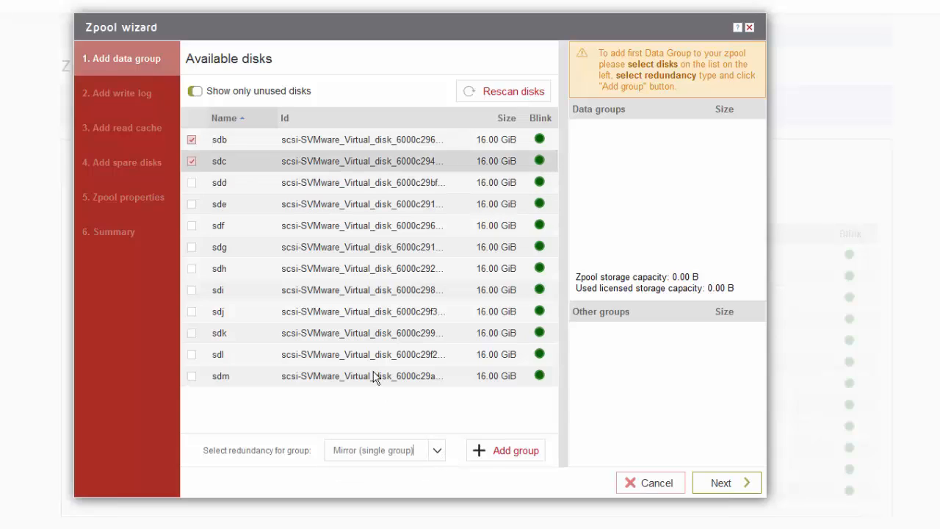
pyautogui.click(437, 452)
pyautogui.click(438, 455)
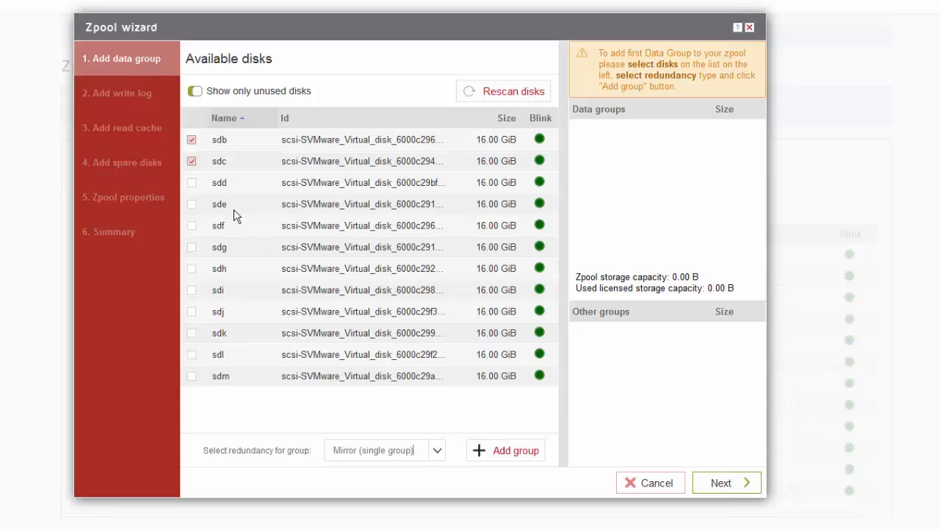
# Add sdd, sde and sdf in turn to preview the Z-1, Z-2 and Z-3 redundancy options
pyautogui.click(191, 184)
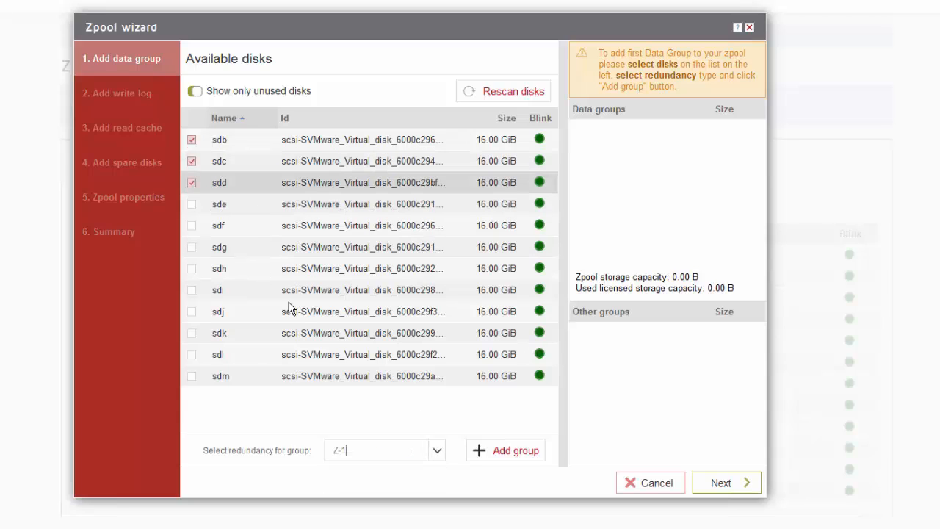
pyautogui.click(437, 452)
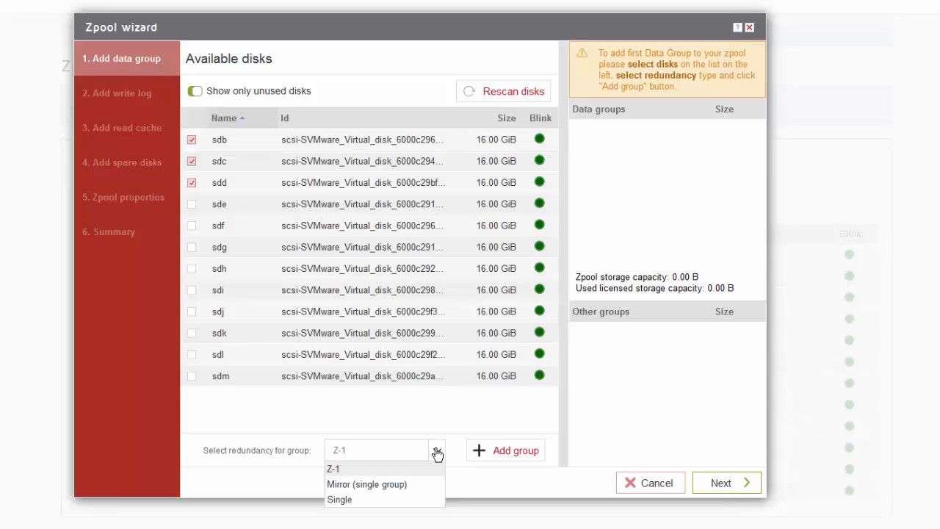
pyautogui.click(437, 453)
pyautogui.click(437, 453)
pyautogui.click(437, 452)
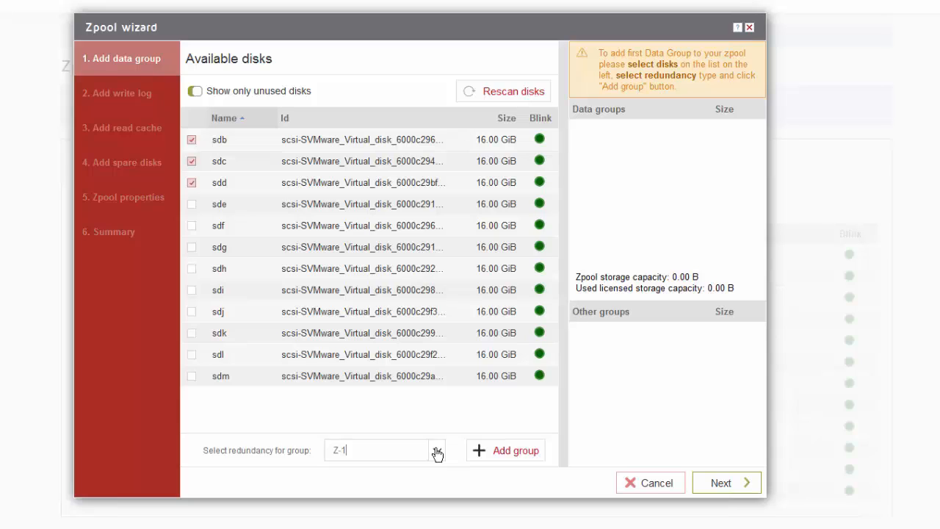
pyautogui.click(192, 204)
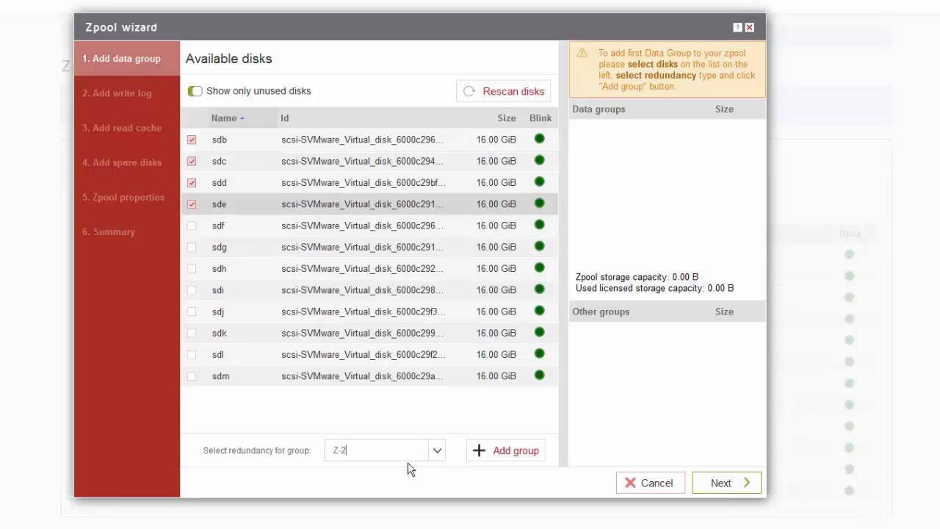
pyautogui.click(437, 452)
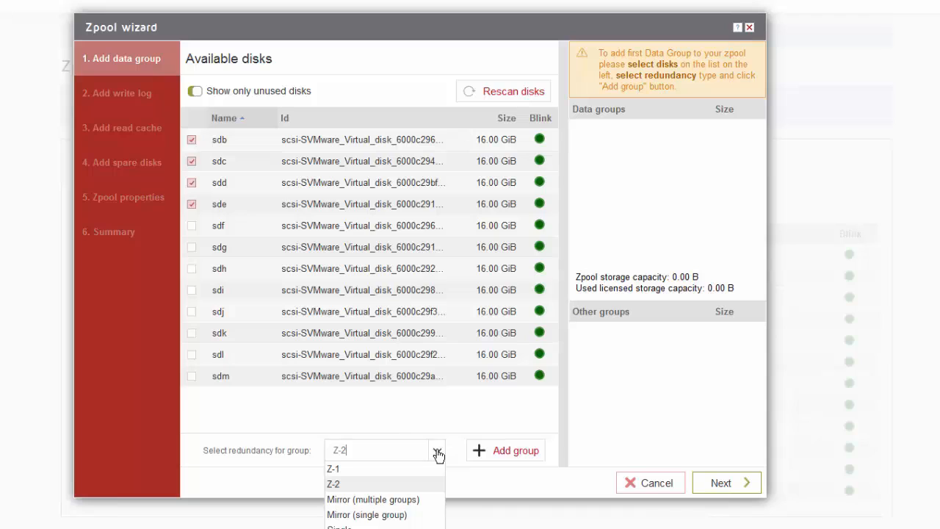
pyautogui.click(192, 225)
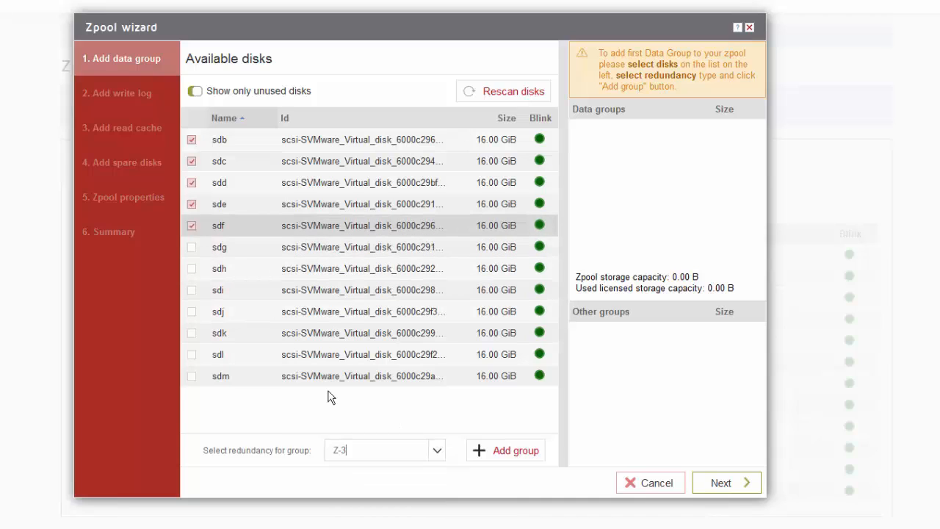
pyautogui.click(439, 453)
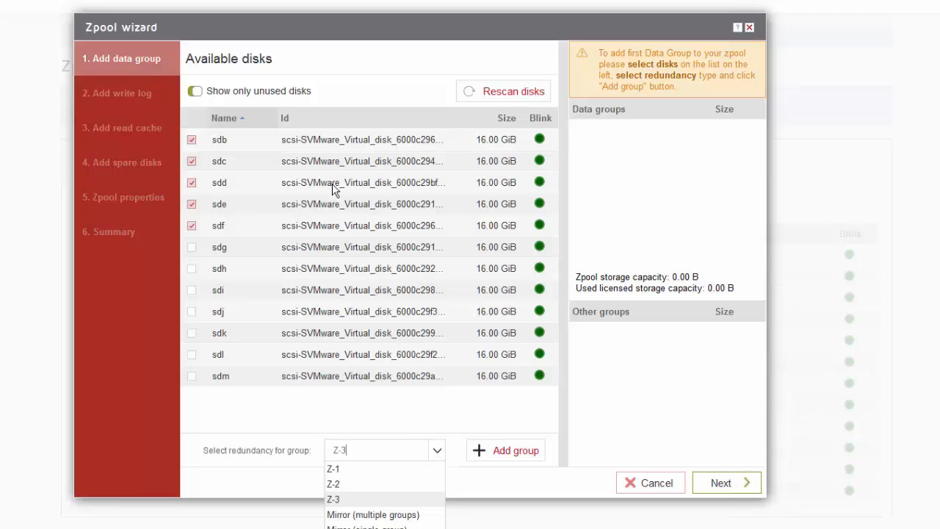
# Untick sdf, sde and sdd so only the sdb and sdc mirror remains selected
pyautogui.click(192, 226)
pyautogui.click(192, 204)
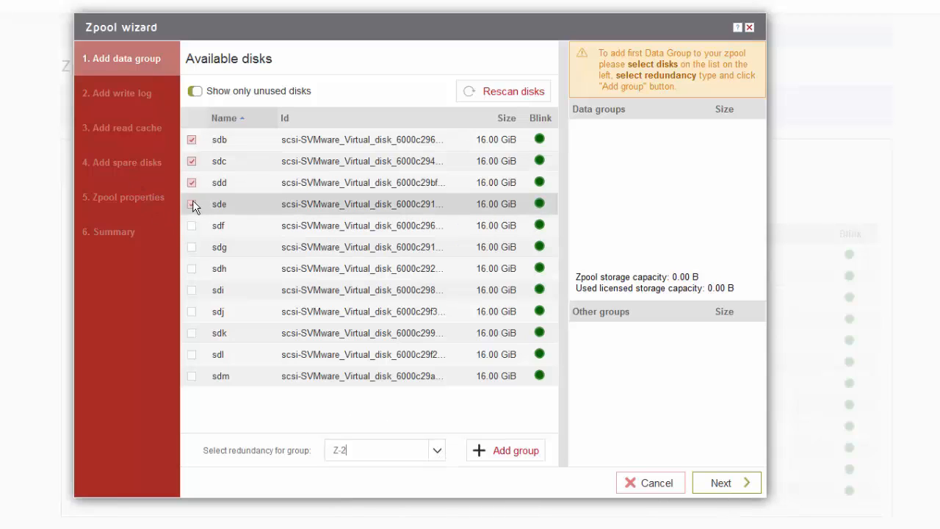
pyautogui.click(192, 182)
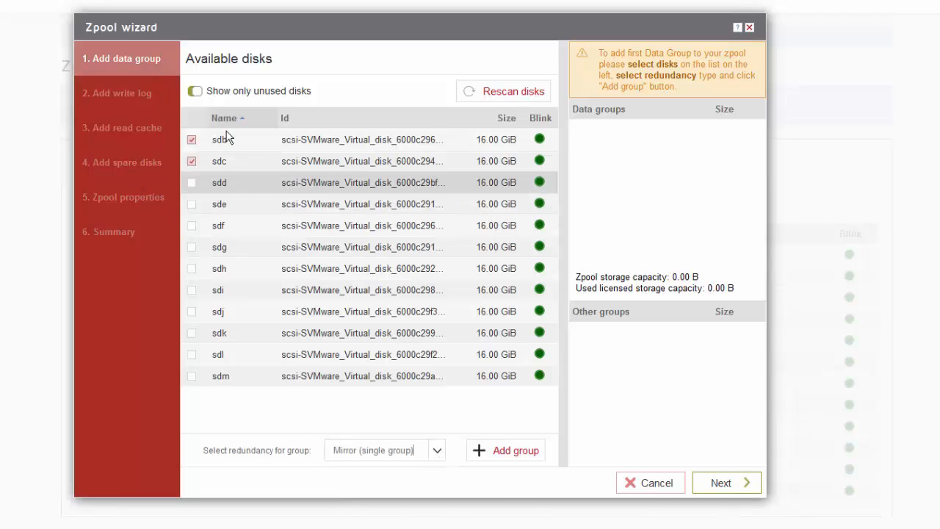
# Add the sdb/sdc mirror data group, discard a trial sdd/sde mirror, and advance to Add write log
pyautogui.click(512, 452)
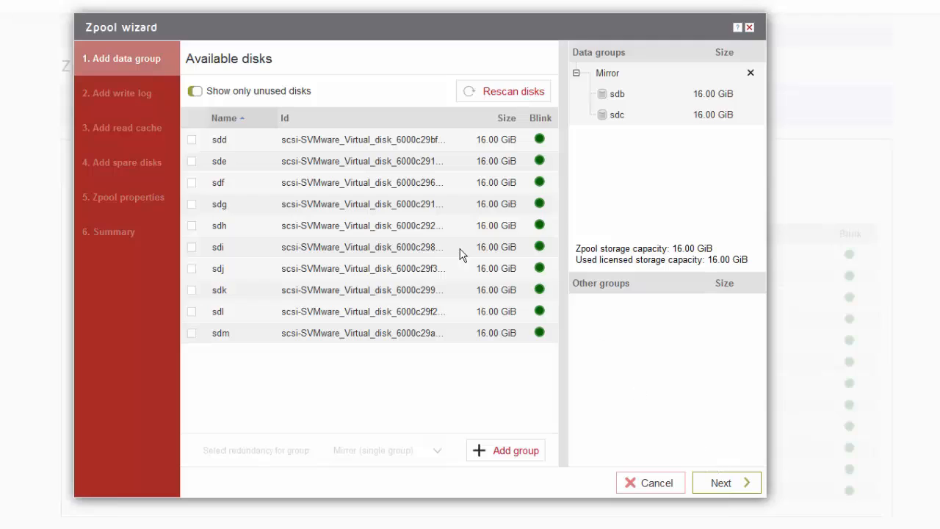
pyautogui.click(192, 140)
pyautogui.click(192, 161)
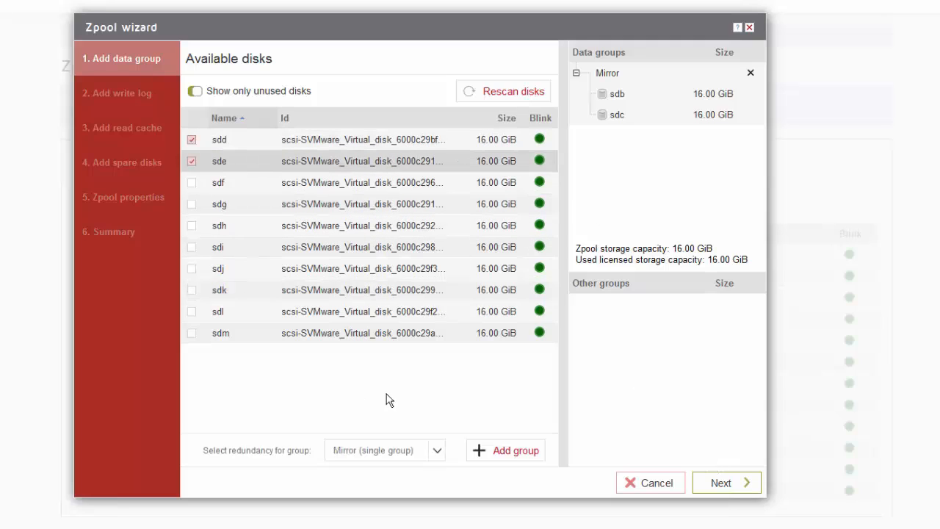
pyautogui.click(512, 457)
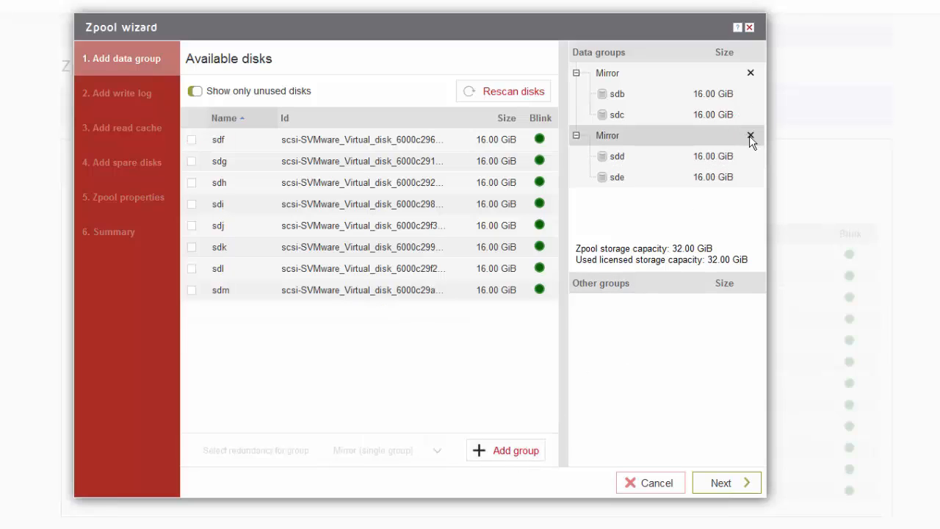
pyautogui.click(750, 136)
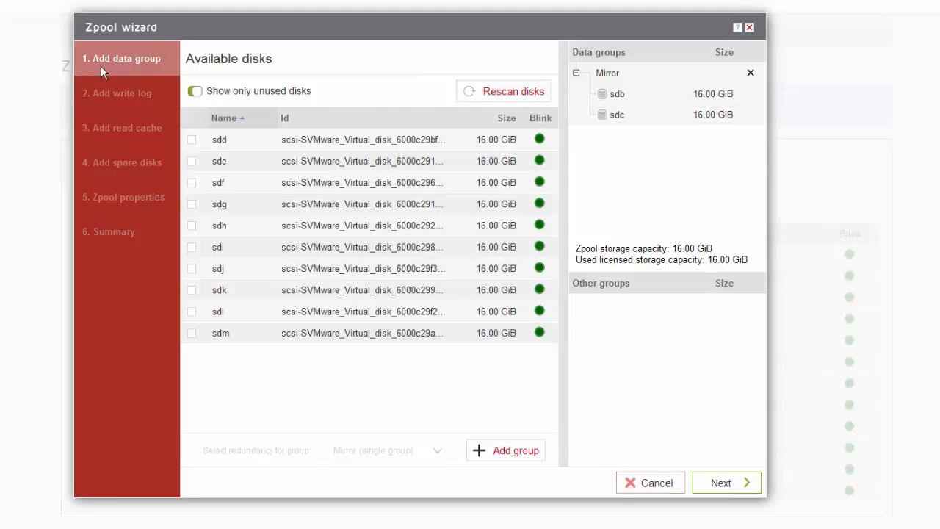
pyautogui.click(742, 483)
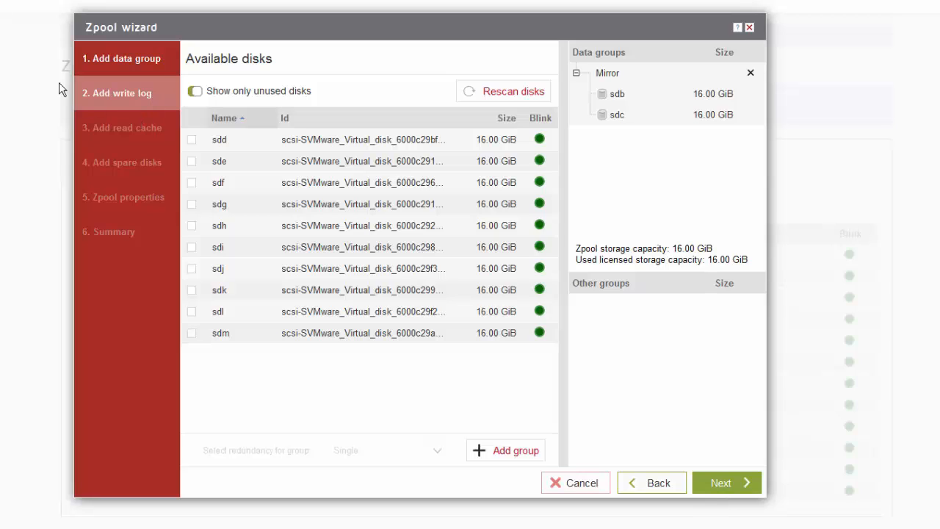
# Add disks sdd and sde as a mirrored write log group
pyautogui.click(192, 140)
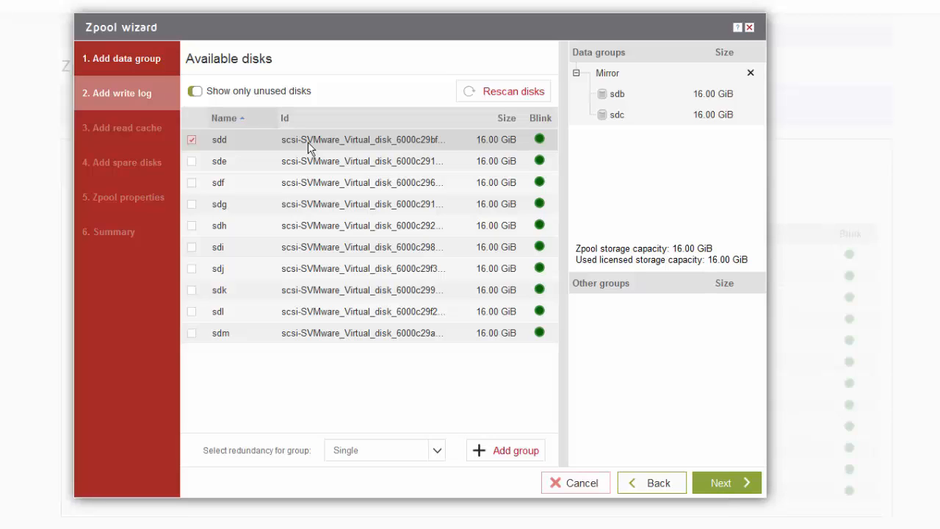
pyautogui.click(192, 161)
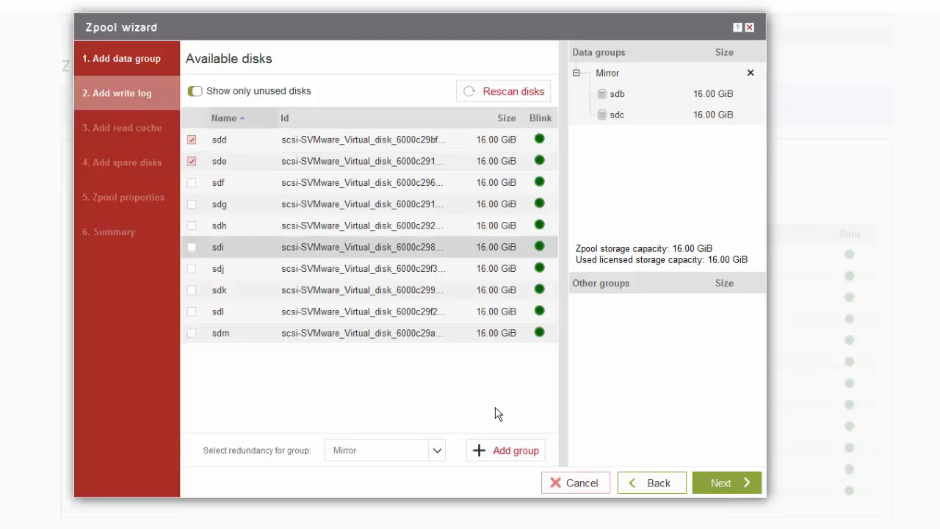
pyautogui.click(520, 449)
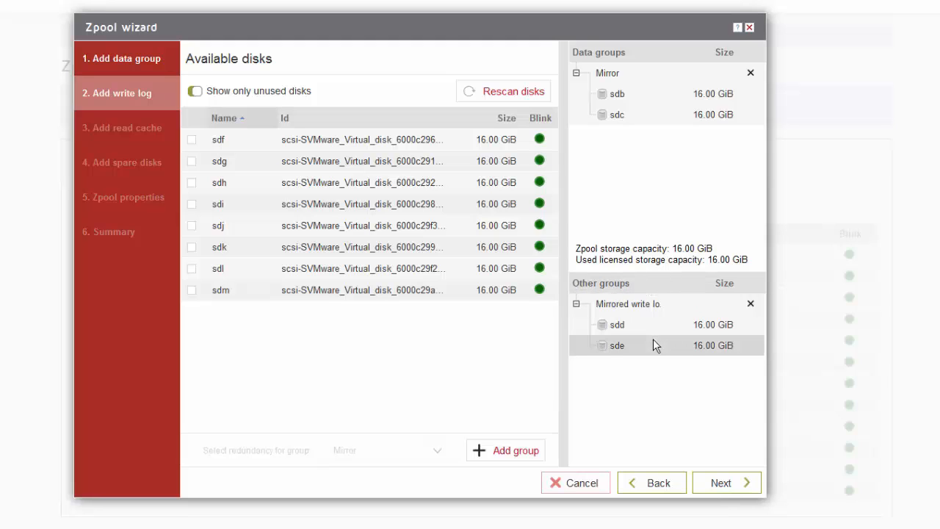
# Add disk sdf as the read cache and advance to the spare disks step
pyautogui.click(742, 484)
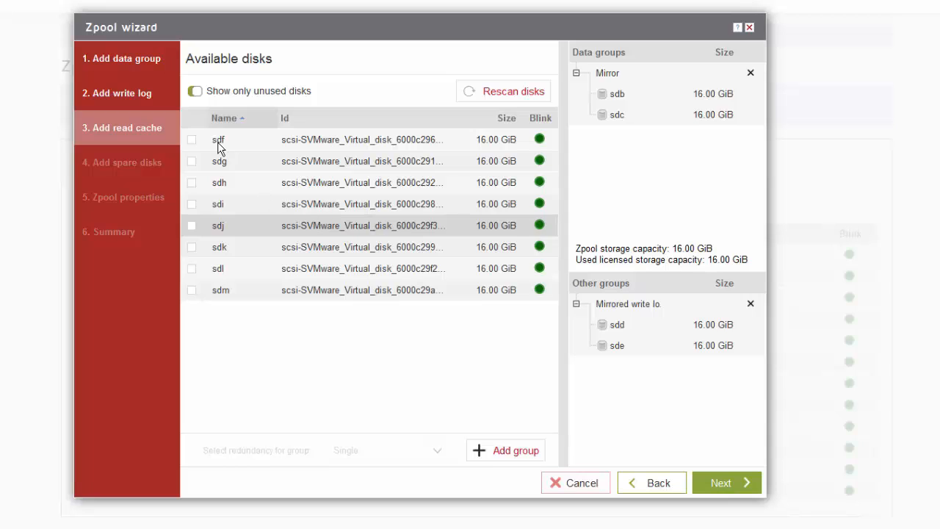
pyautogui.click(192, 141)
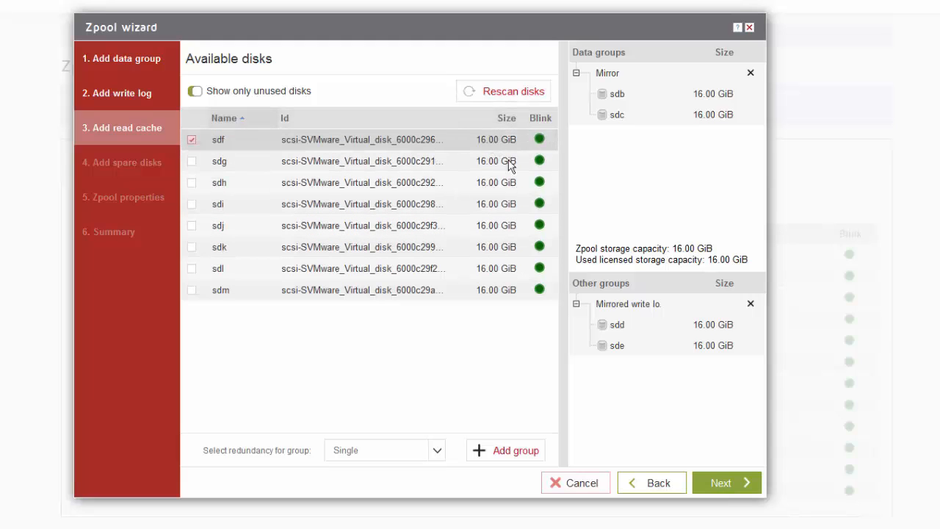
pyautogui.click(534, 448)
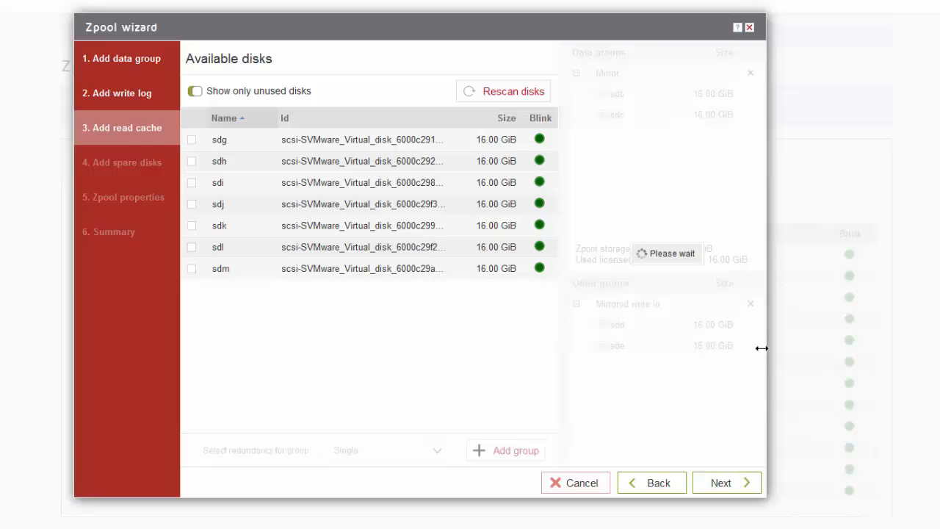
pyautogui.click(732, 484)
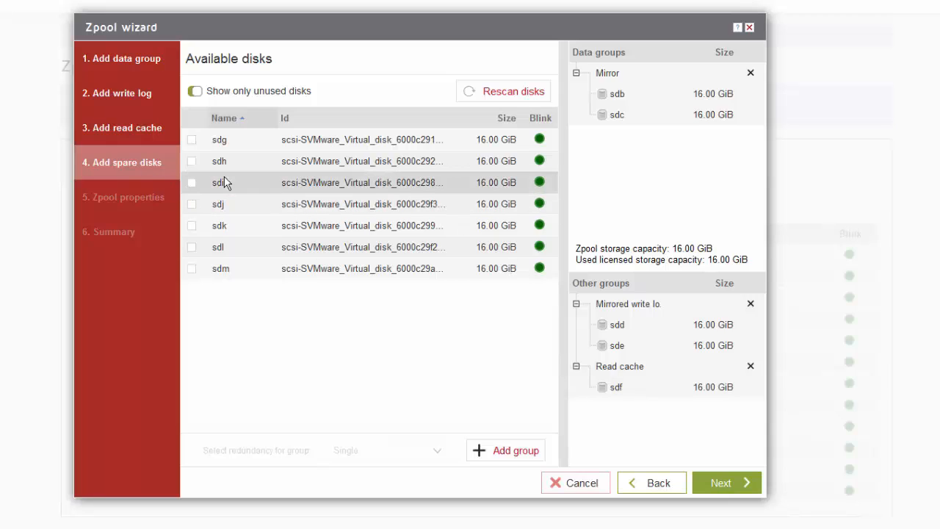
# Add disk sdg as a Spare group
pyautogui.click(192, 140)
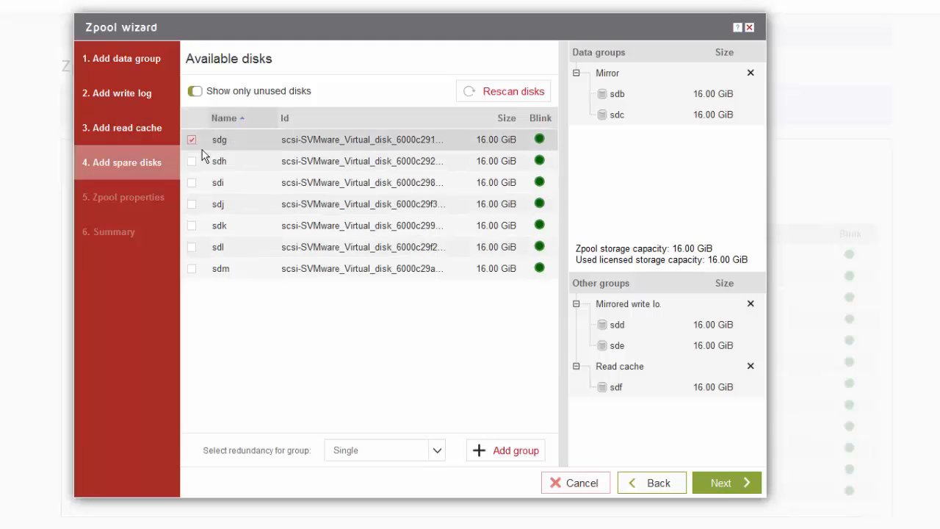
pyautogui.click(479, 451)
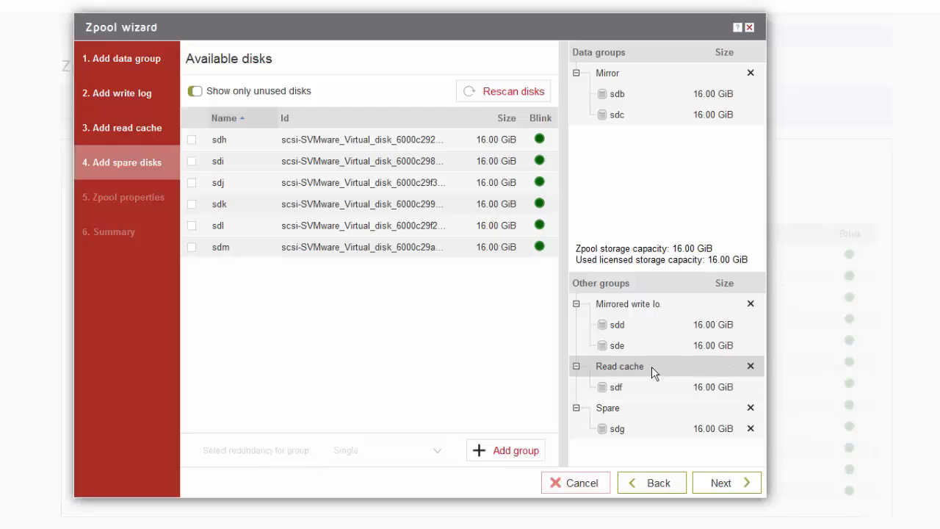
# Keep the name Pool-0, review the summary and create the zpool
pyautogui.click(737, 489)
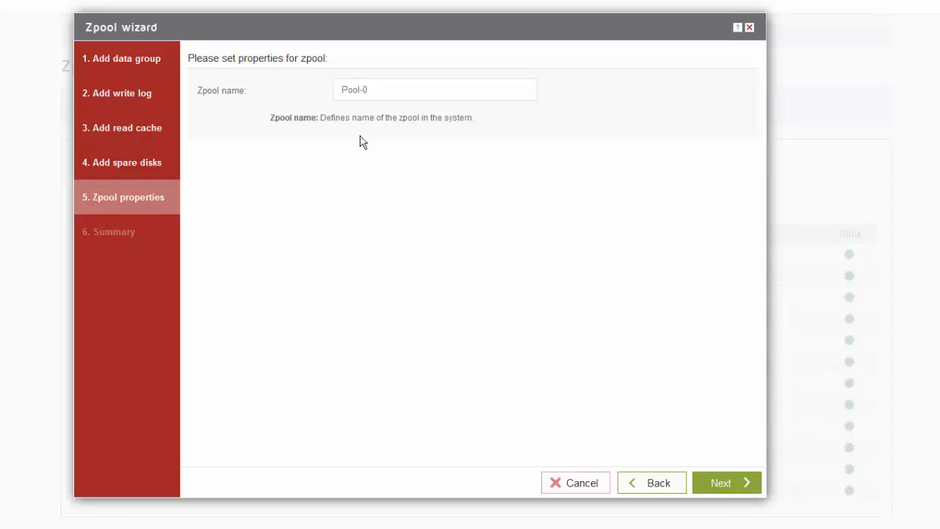
pyautogui.click(739, 492)
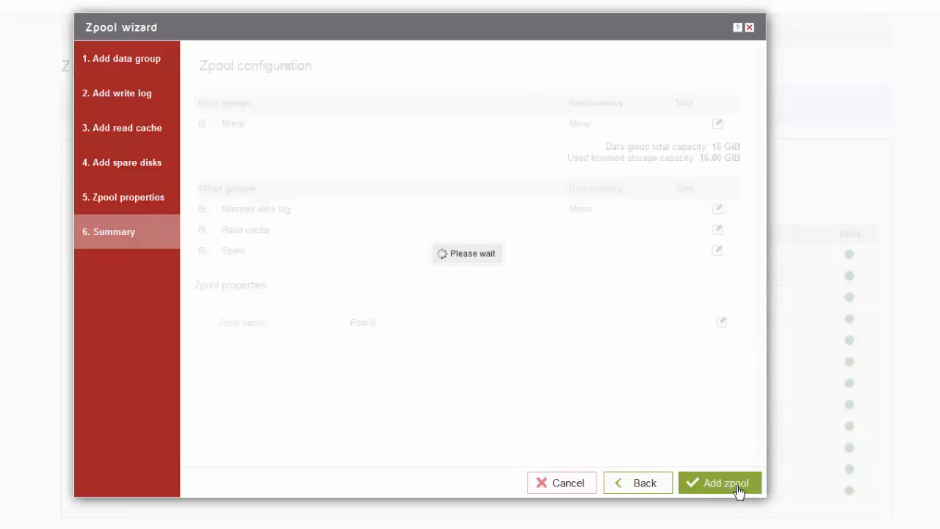
pyautogui.click(739, 484)
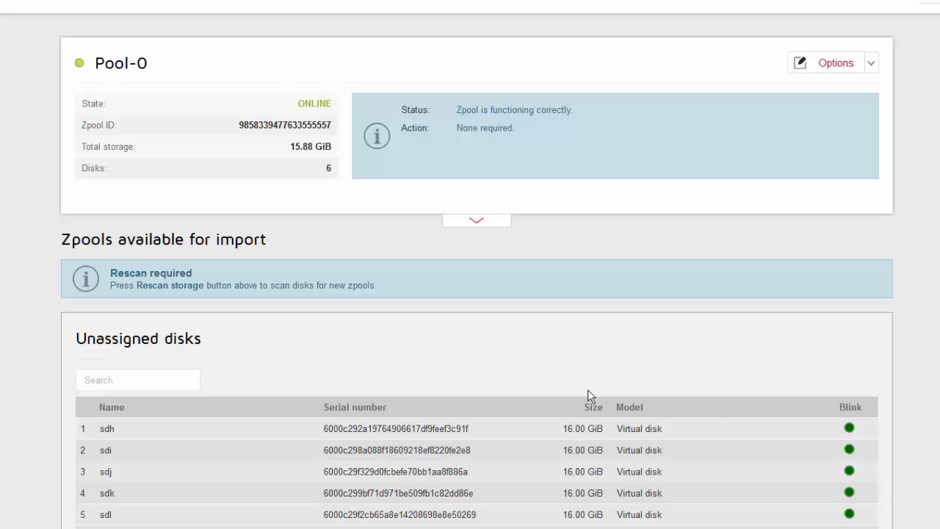
pyautogui.click(478, 222)
pyautogui.scroll(-1, 382, 234)
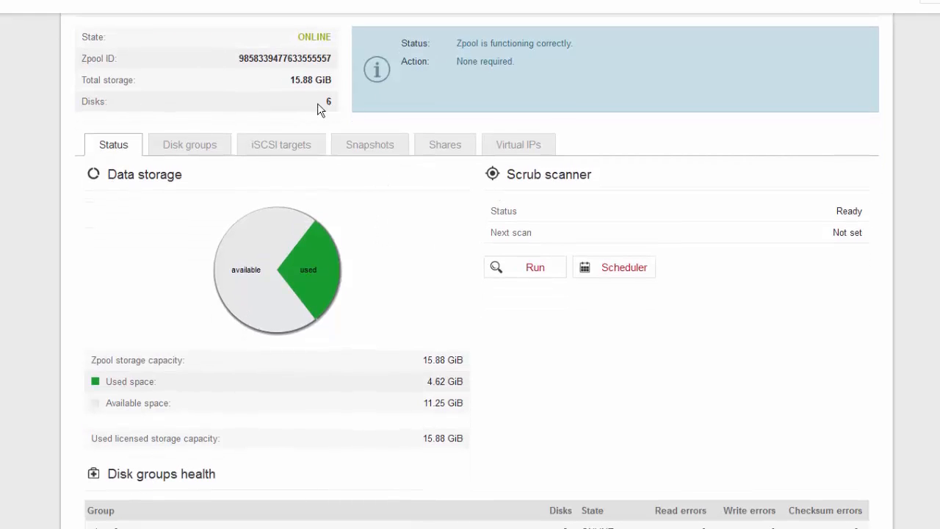
pyautogui.click(195, 151)
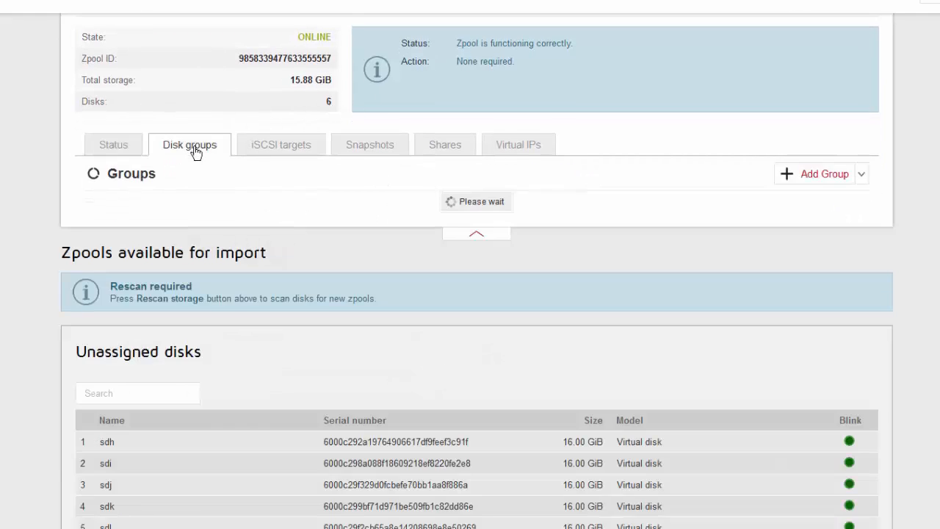
pyautogui.scroll(1, 257, 199)
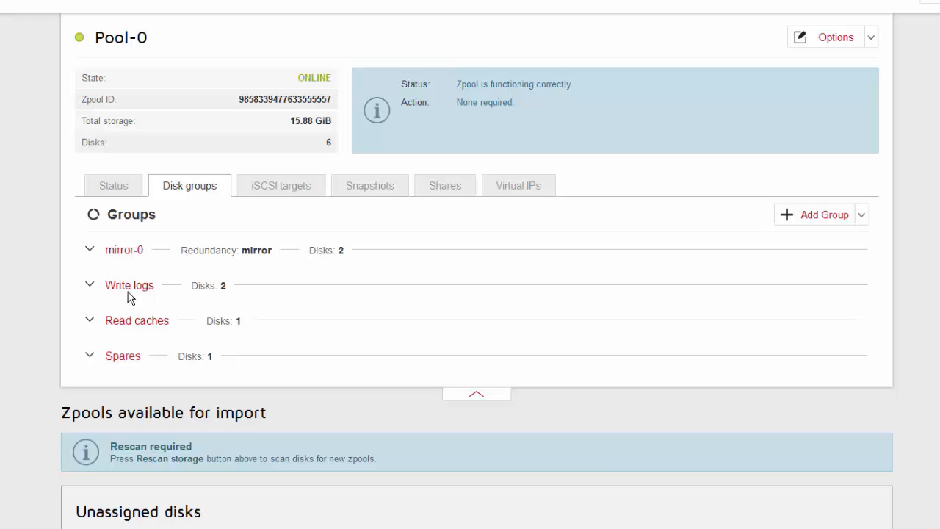
pyautogui.click(90, 286)
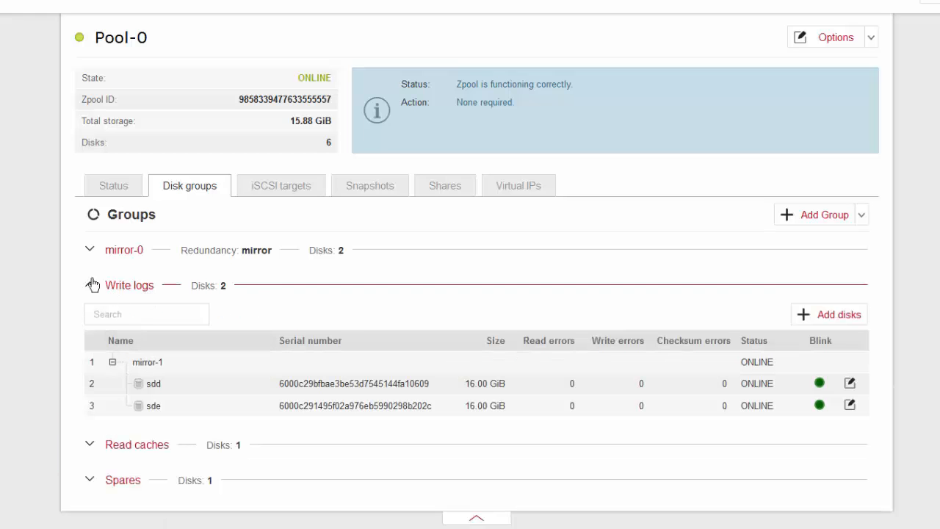
pyautogui.click(92, 286)
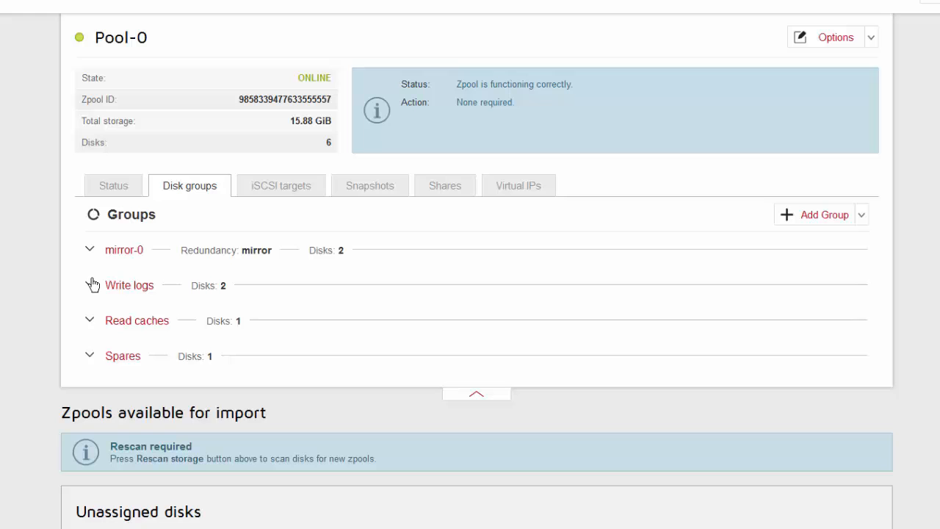
pyautogui.click(90, 321)
pyautogui.click(90, 321)
pyautogui.click(90, 357)
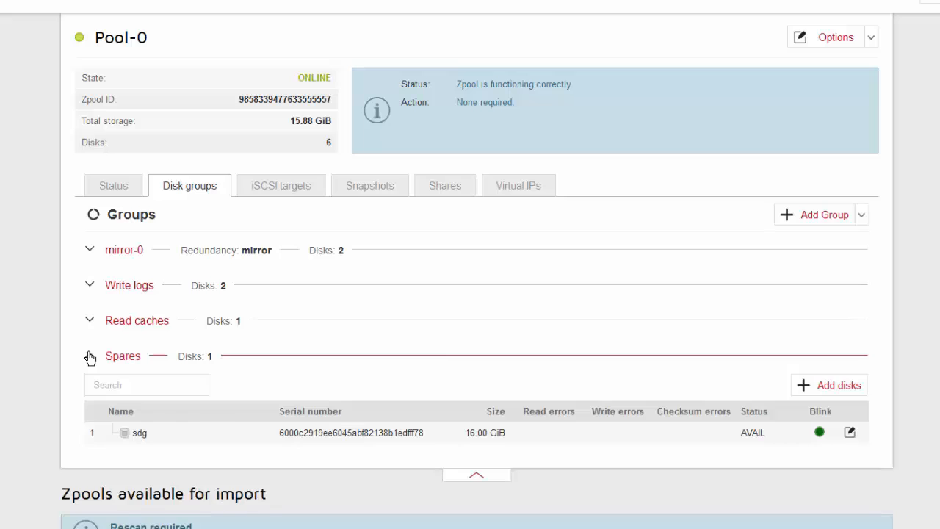
pyautogui.click(90, 357)
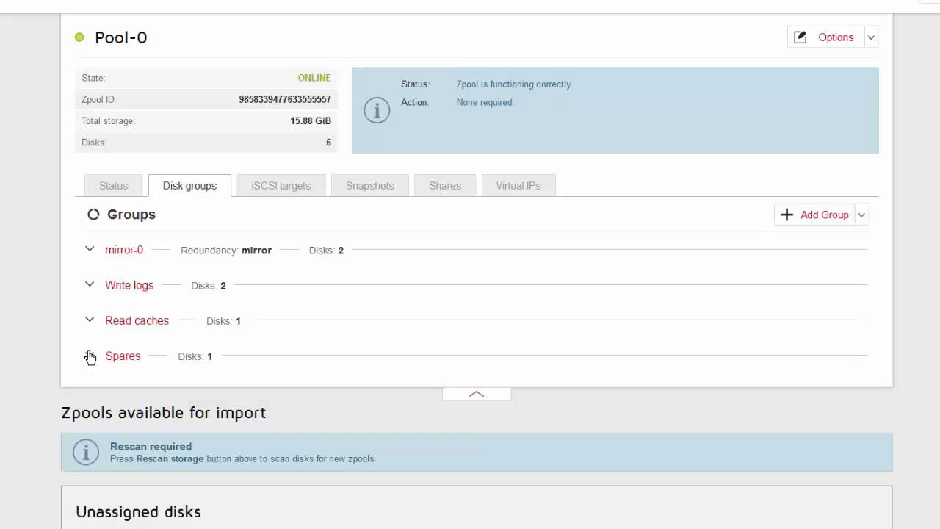
pyautogui.click(108, 189)
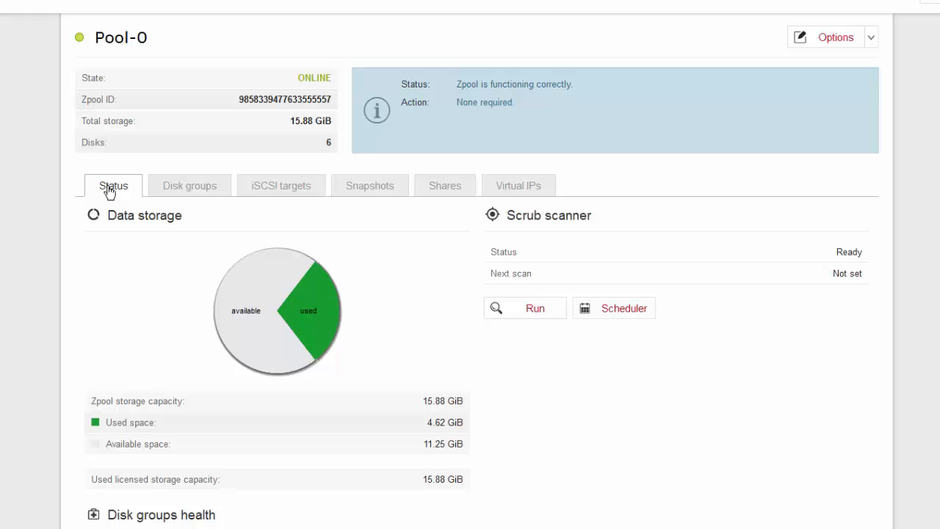
pyautogui.click(207, 189)
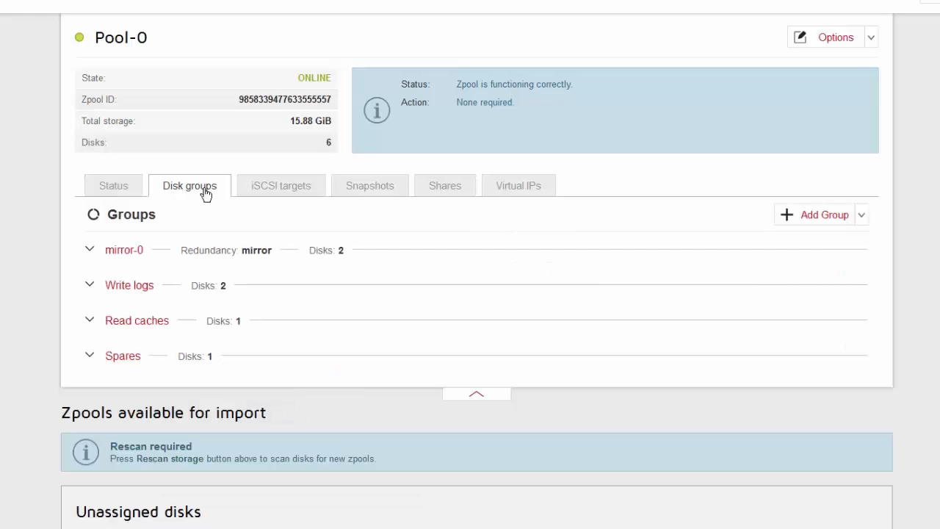
# Add a Mirror (single group) data group of sdh and sdi to Pool-0 and apply it
pyautogui.click(841, 220)
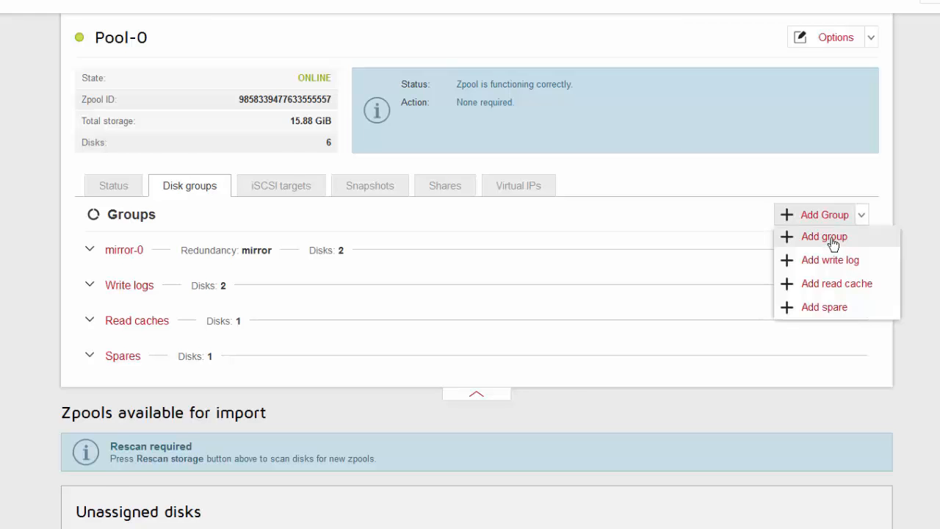
pyautogui.click(824, 238)
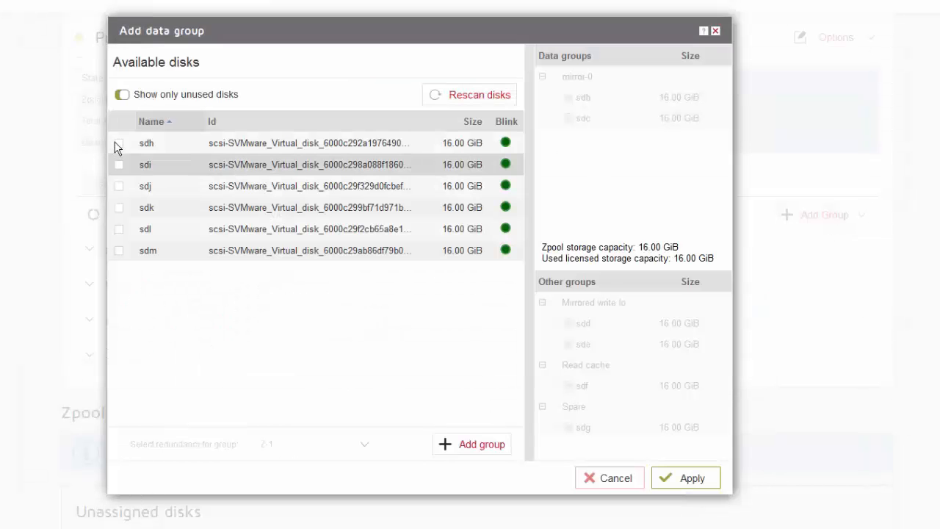
pyautogui.click(118, 144)
pyautogui.click(119, 164)
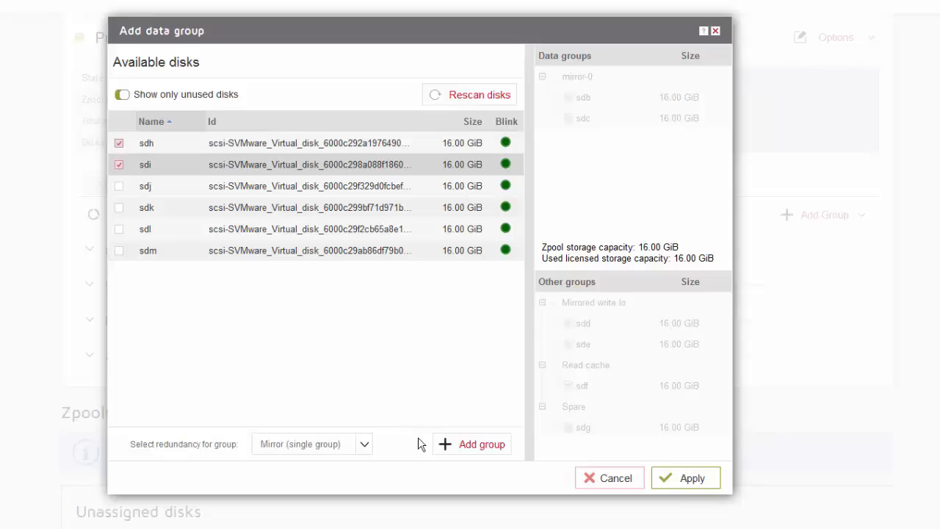
pyautogui.click(476, 446)
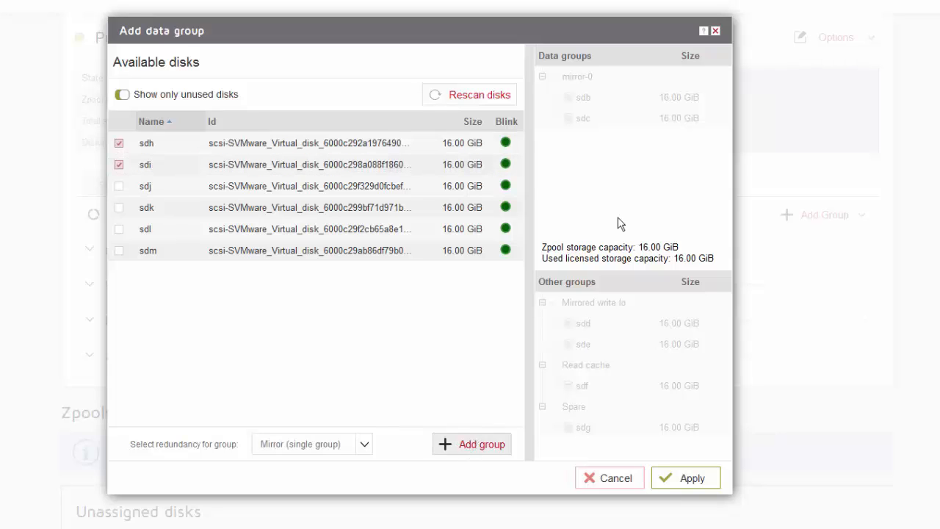
pyautogui.click(697, 479)
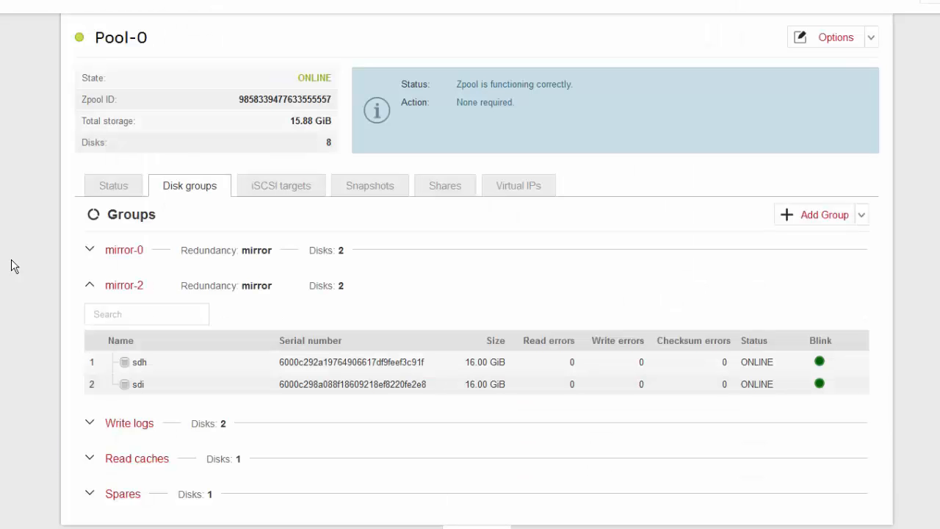
pyautogui.click(89, 287)
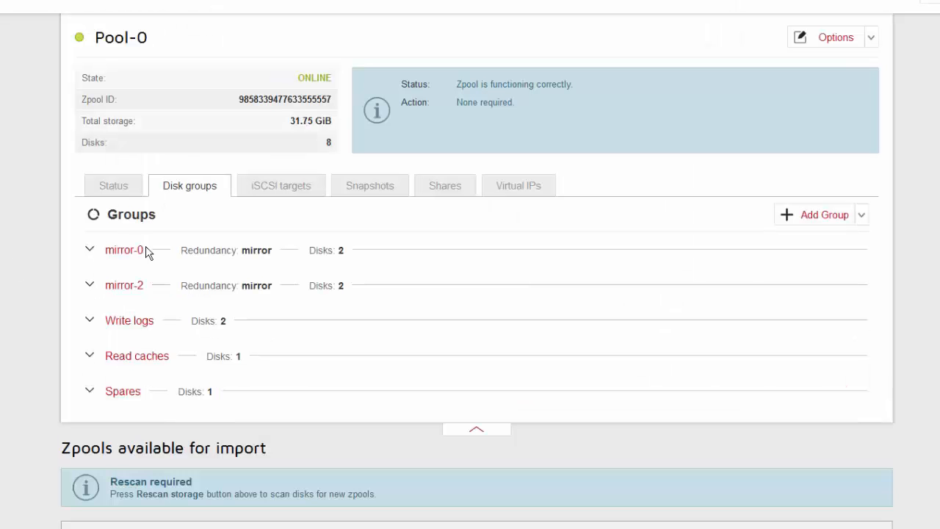
pyautogui.click(92, 322)
pyautogui.click(92, 321)
pyautogui.click(109, 193)
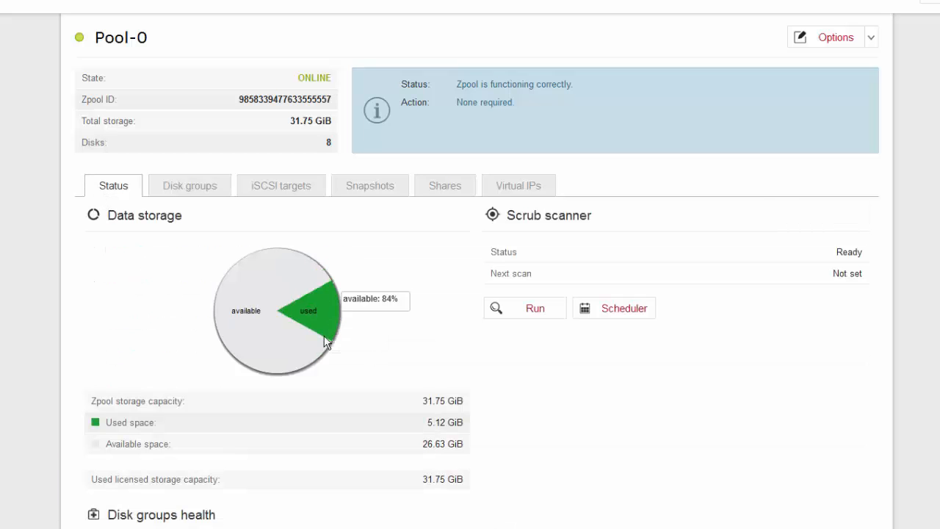
pyautogui.click(197, 199)
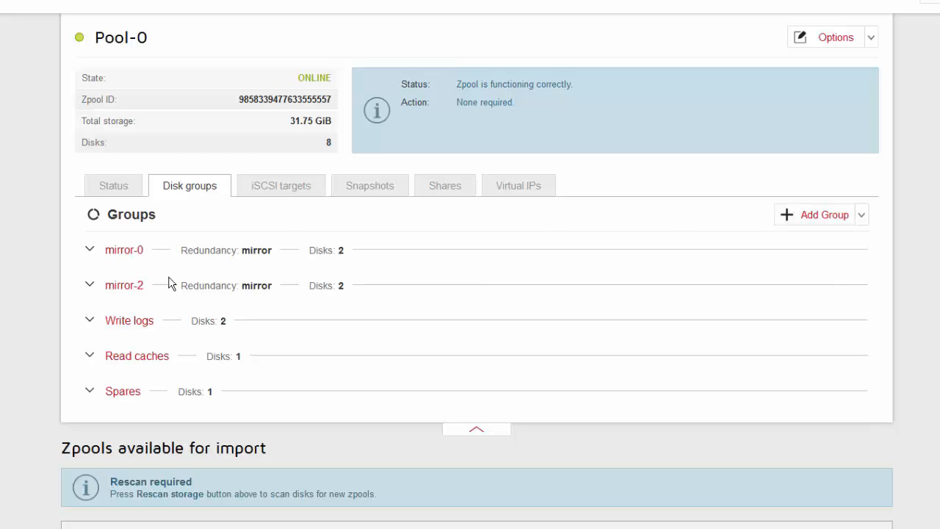
# Delete read cache disk sdf from Pool-0 and confirm the removal
pyautogui.click(90, 357)
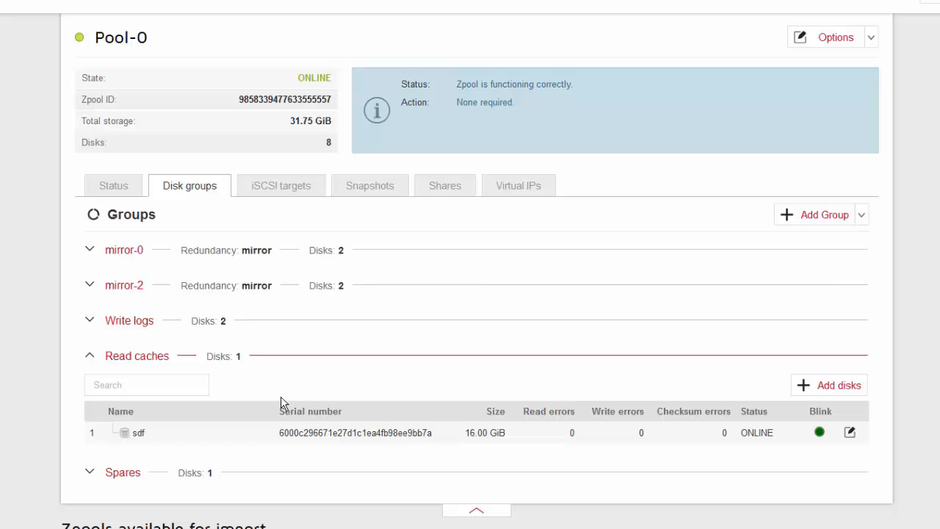
pyautogui.click(850, 434)
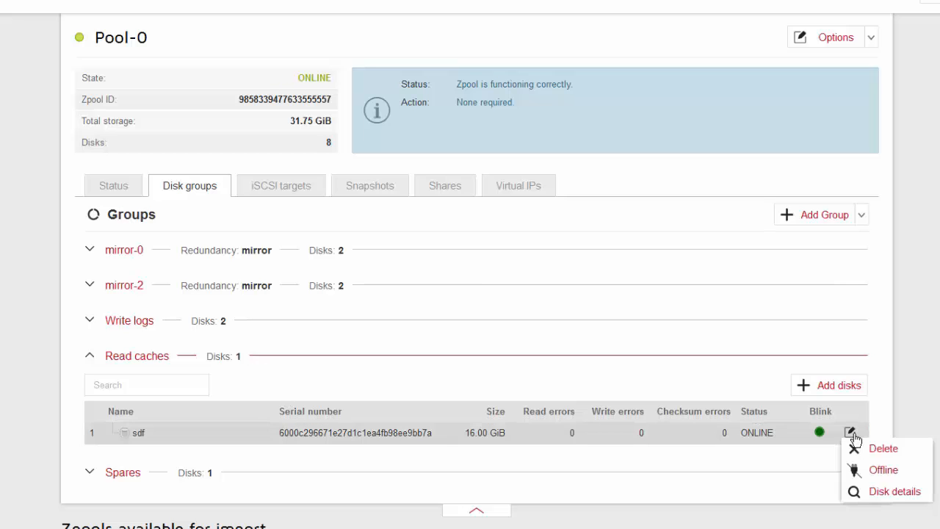
pyautogui.click(878, 451)
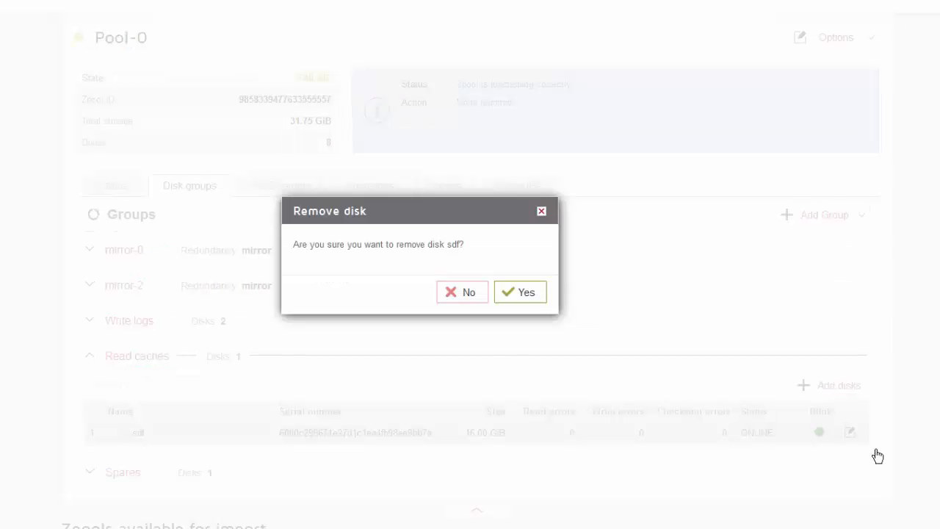
pyautogui.click(523, 293)
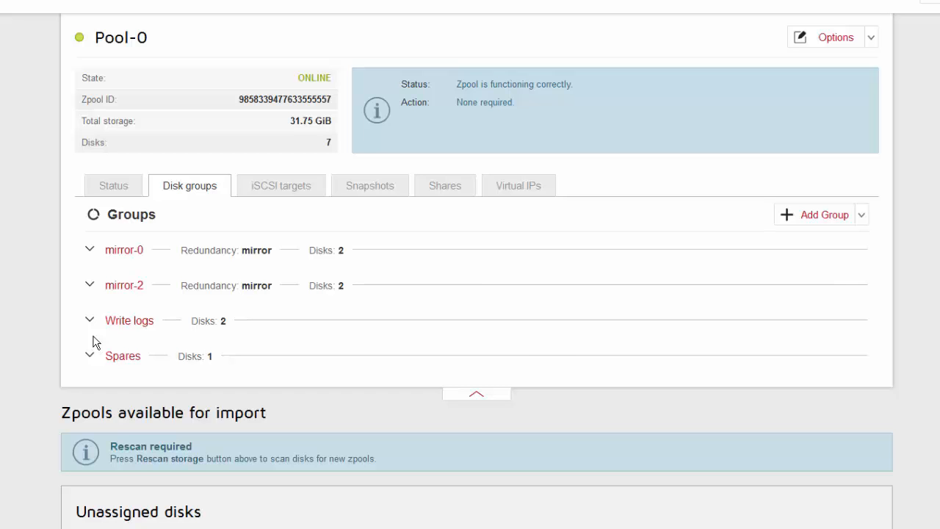
# Add a Read caches group to Pool-0 containing disk sdl, bringing the pool to 8 disks
pyautogui.click(836, 221)
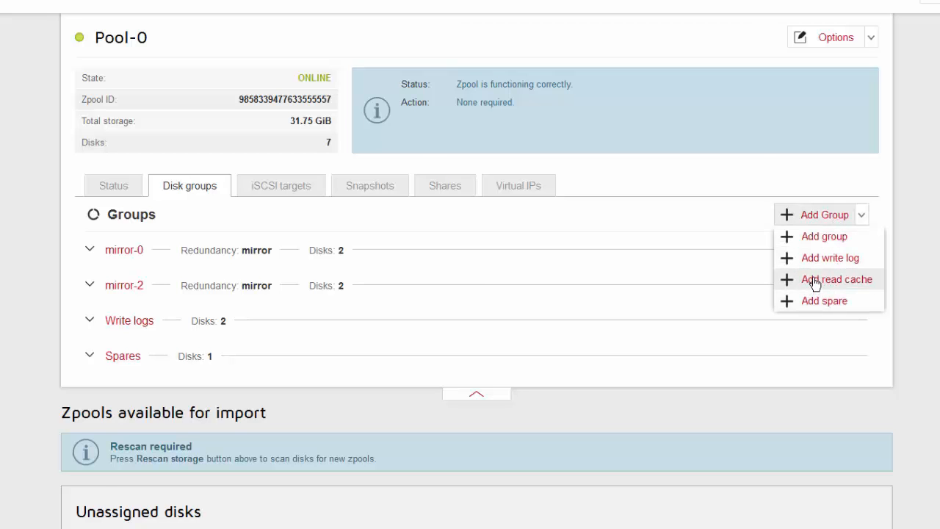
pyautogui.click(814, 284)
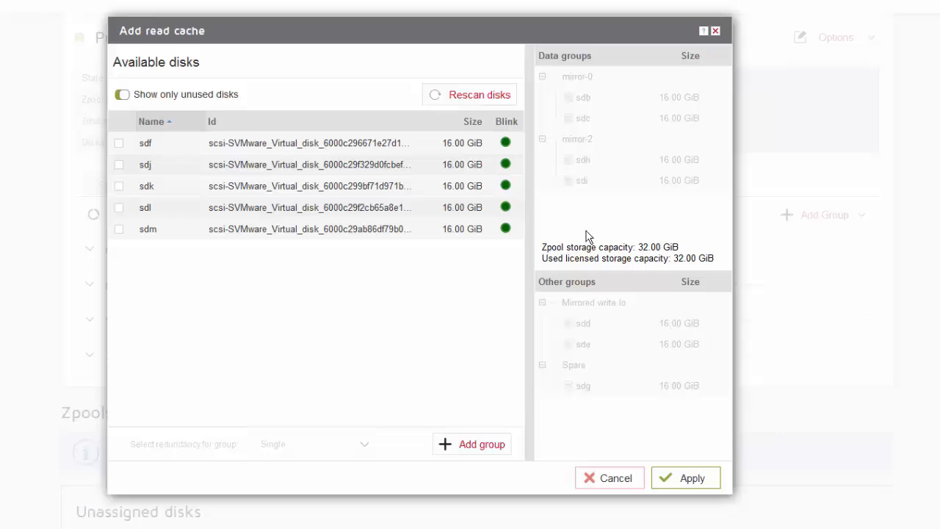
pyautogui.click(116, 208)
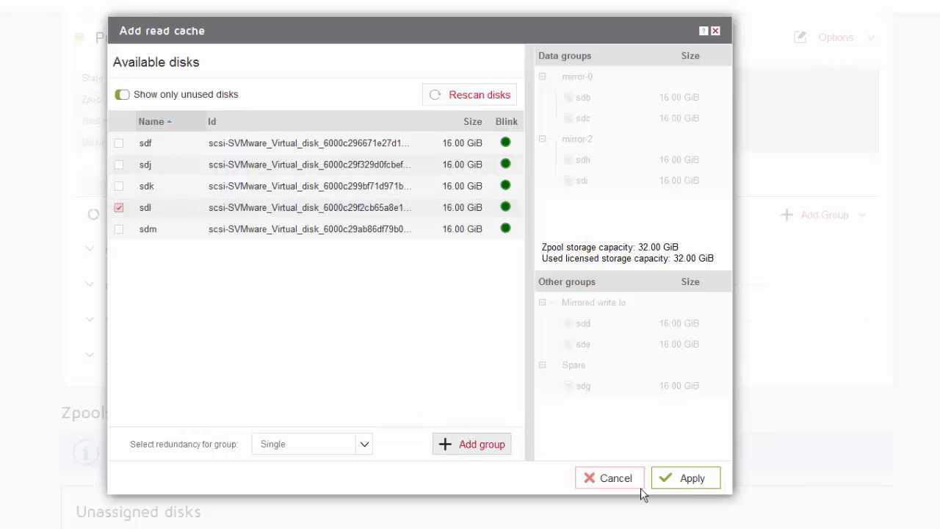
pyautogui.click(689, 478)
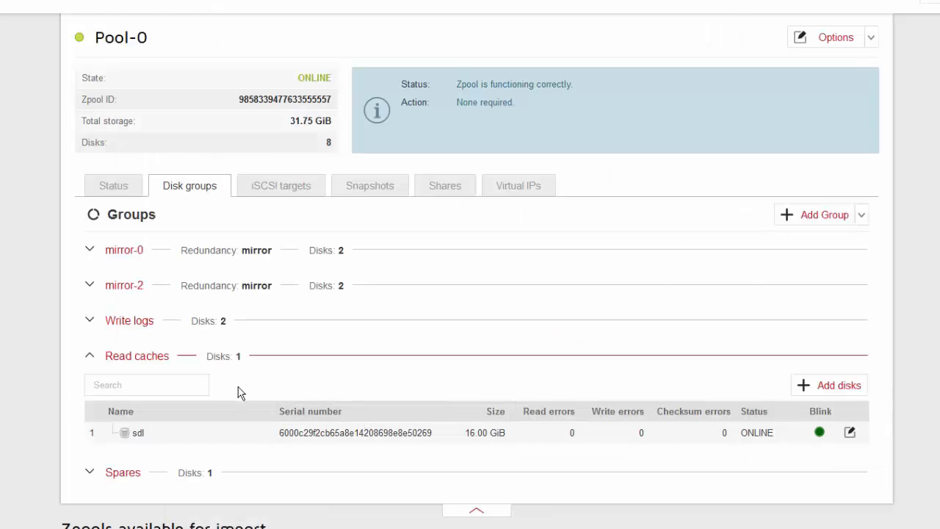
pyautogui.click(89, 358)
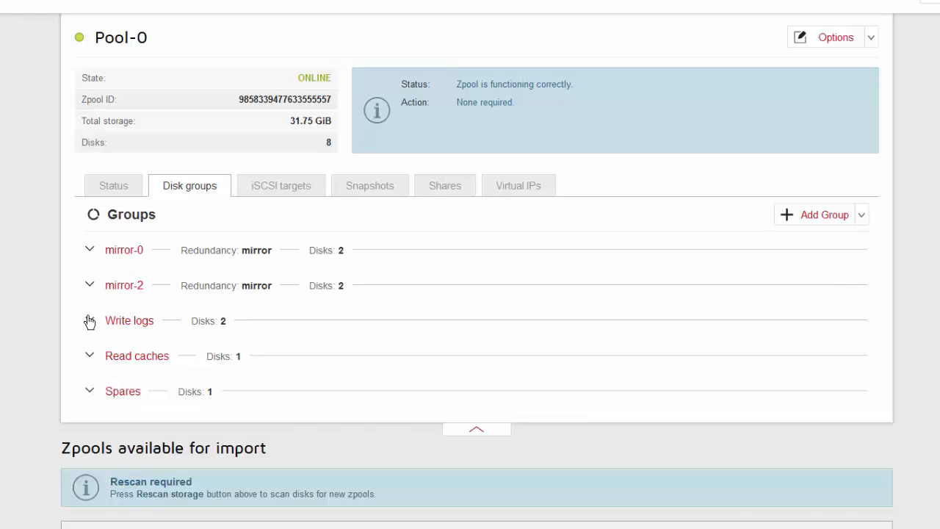
# Detach disk sde from the Write logs mirror, leaving sdd as the only write log disk
pyautogui.click(89, 321)
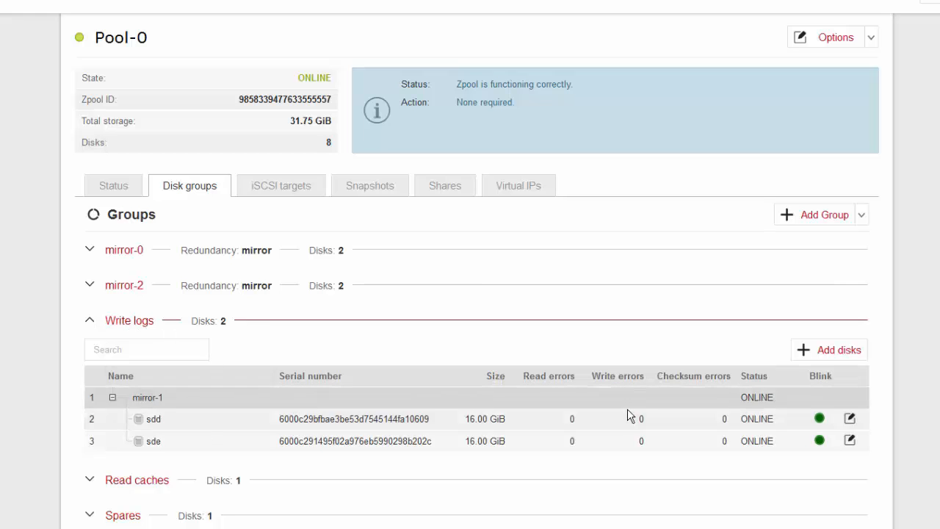
pyautogui.click(850, 441)
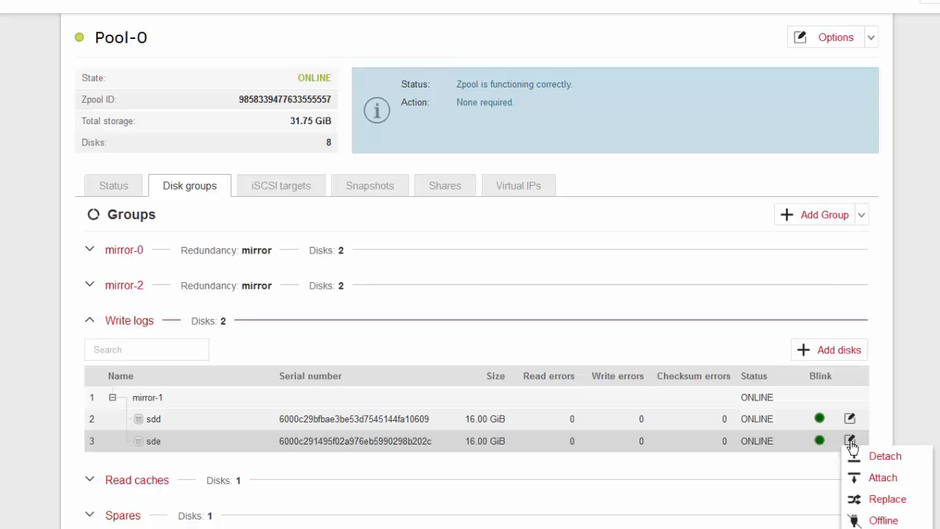
pyautogui.click(898, 458)
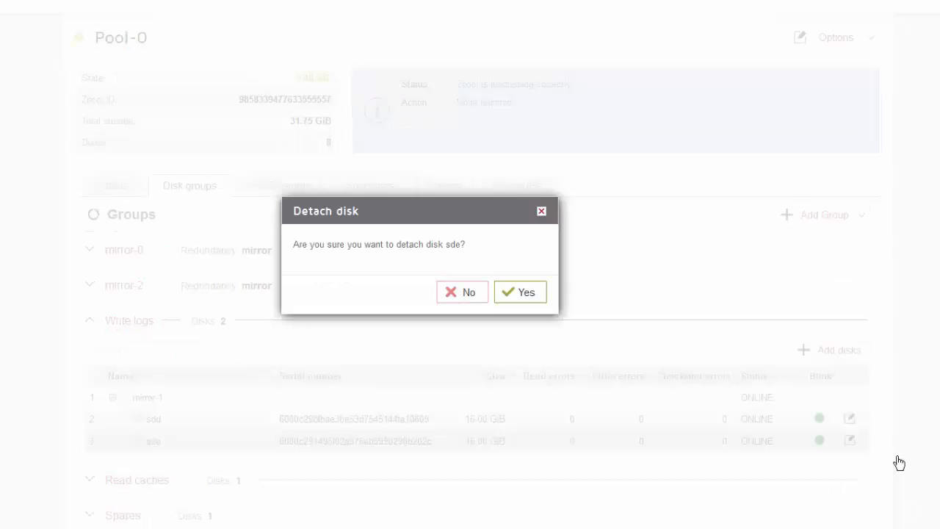
pyautogui.click(524, 297)
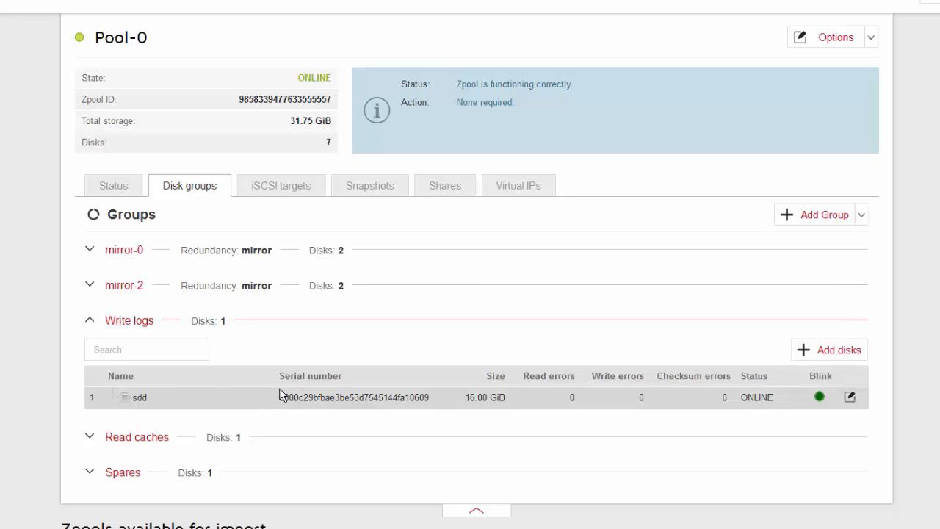
# Delete the last write log disk sdd from Pool-0 and confirm the removal
pyautogui.click(851, 398)
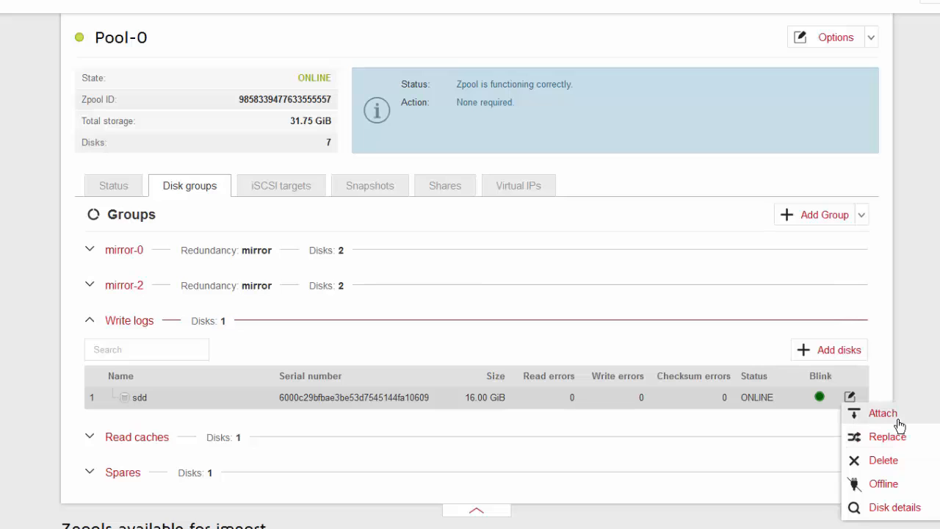
pyautogui.click(883, 461)
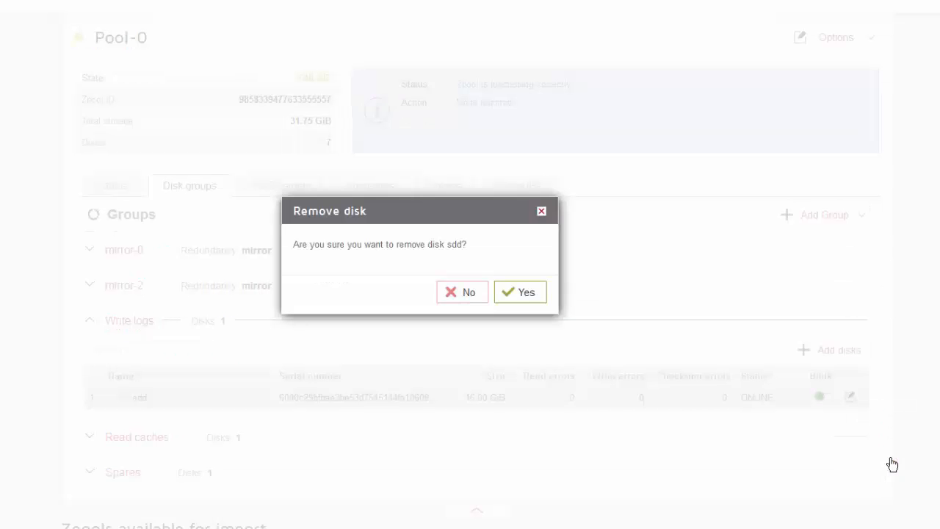
pyautogui.click(532, 300)
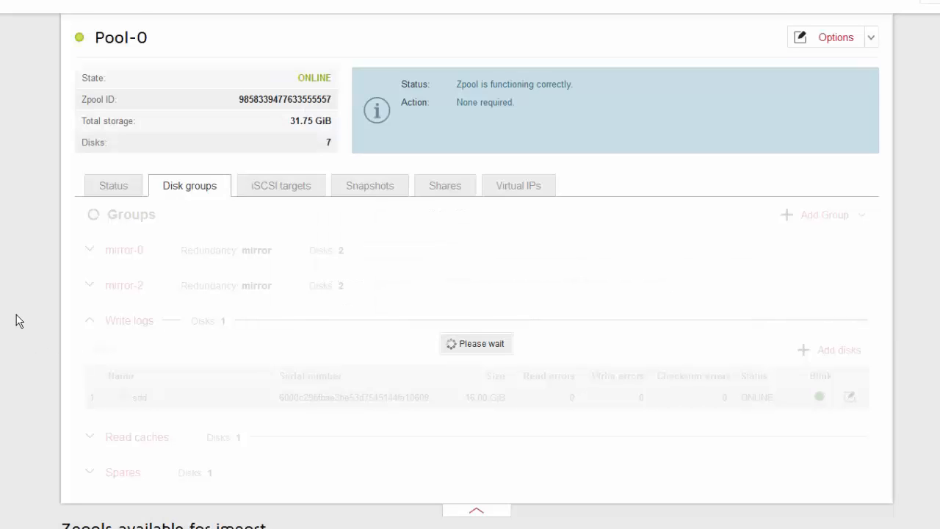
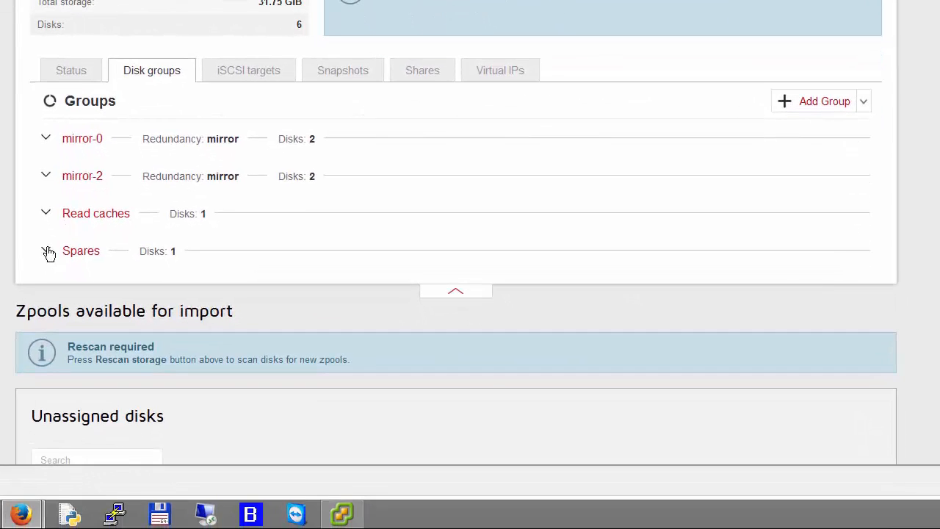
# Delete spare disk sdg from Pool-0's Spares group and confirm
pyautogui.click(46, 252)
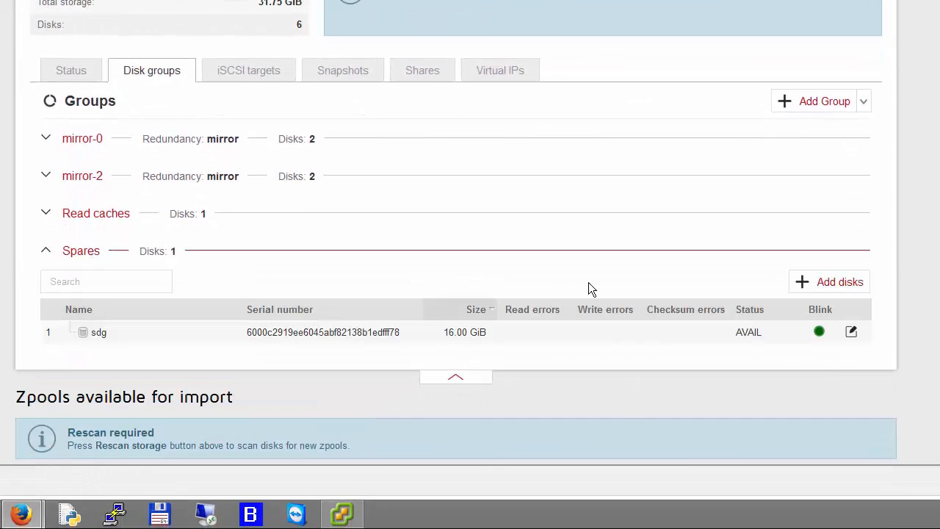
pyautogui.click(852, 333)
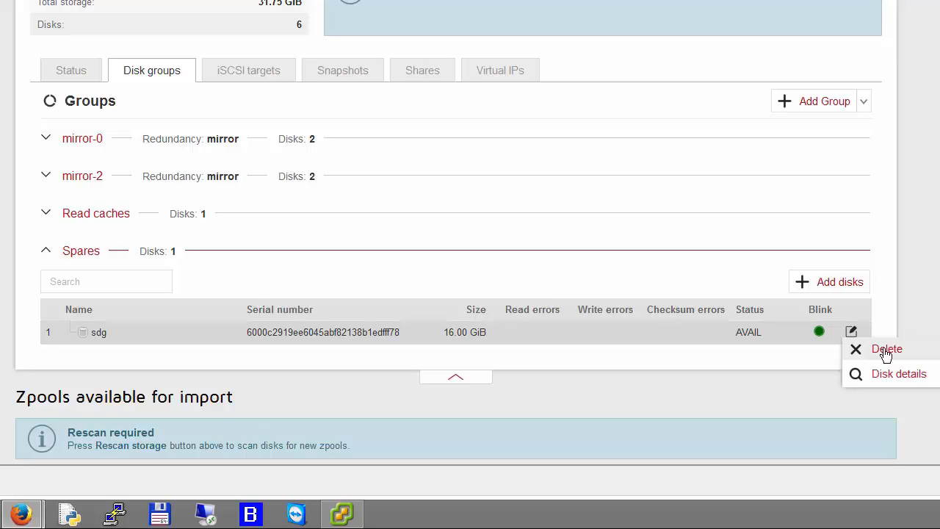
pyautogui.click(886, 350)
pyautogui.click(496, 192)
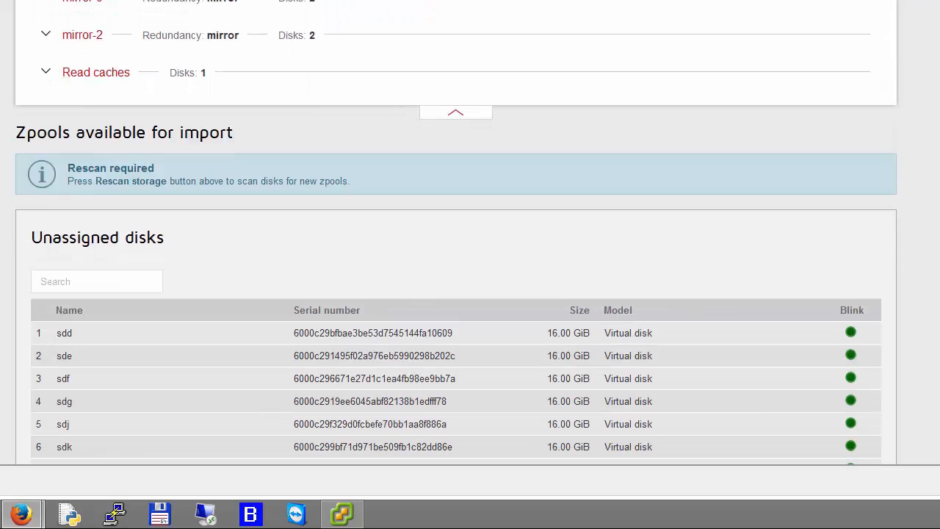
# Delete read cache disk sdl from Pool-0, leaving two mirror groups and 4 disks
pyautogui.scroll(3, 55, 128)
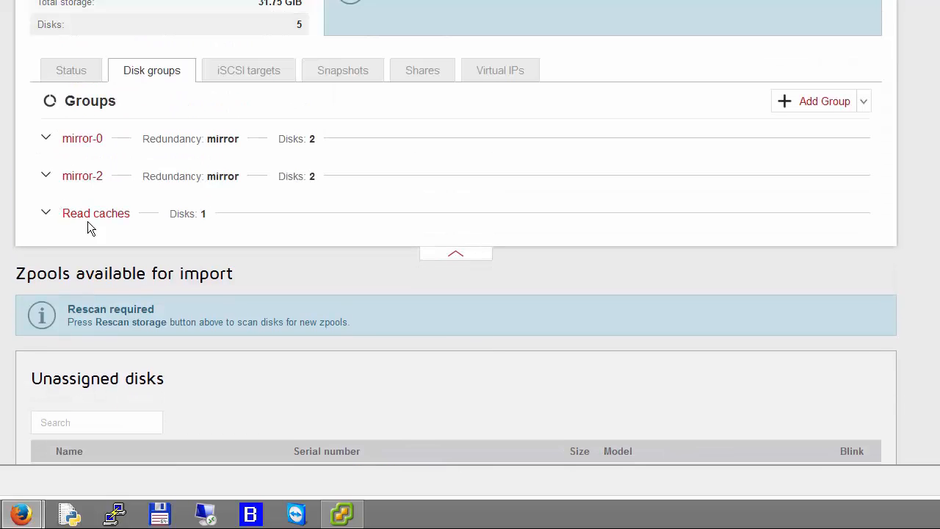
pyautogui.click(45, 215)
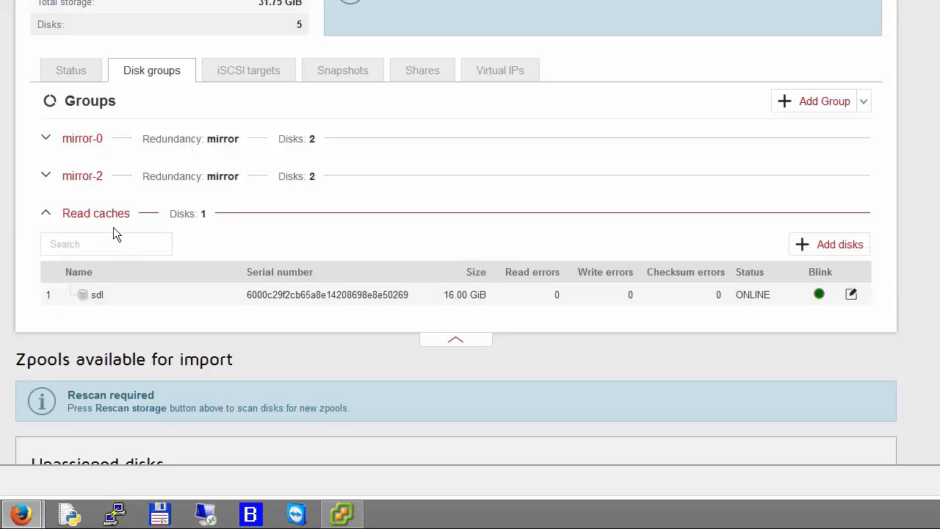
pyautogui.click(854, 297)
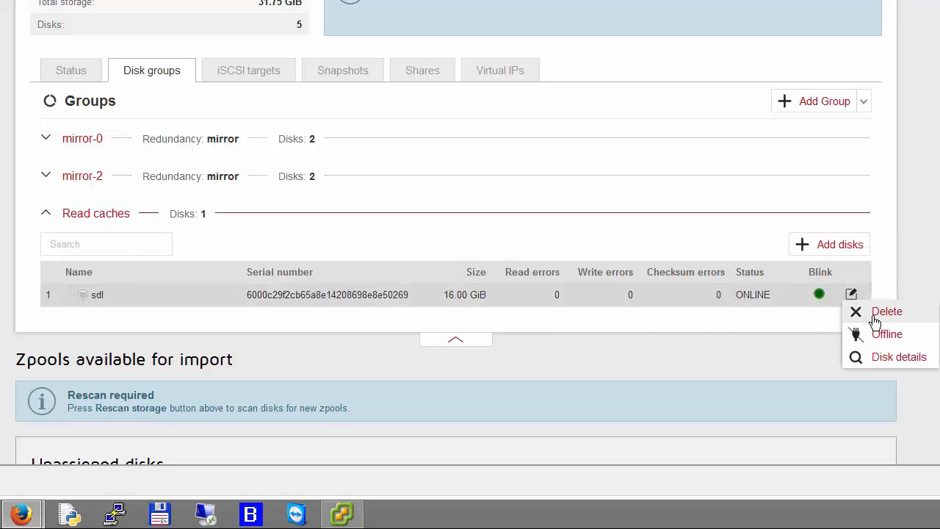
pyautogui.click(859, 313)
pyautogui.click(504, 190)
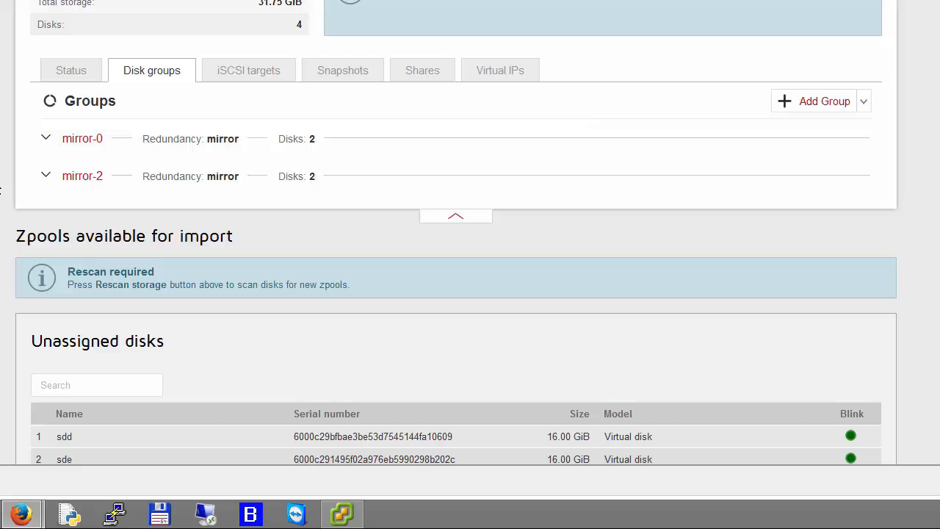
pyautogui.scroll(-3, 8, 275)
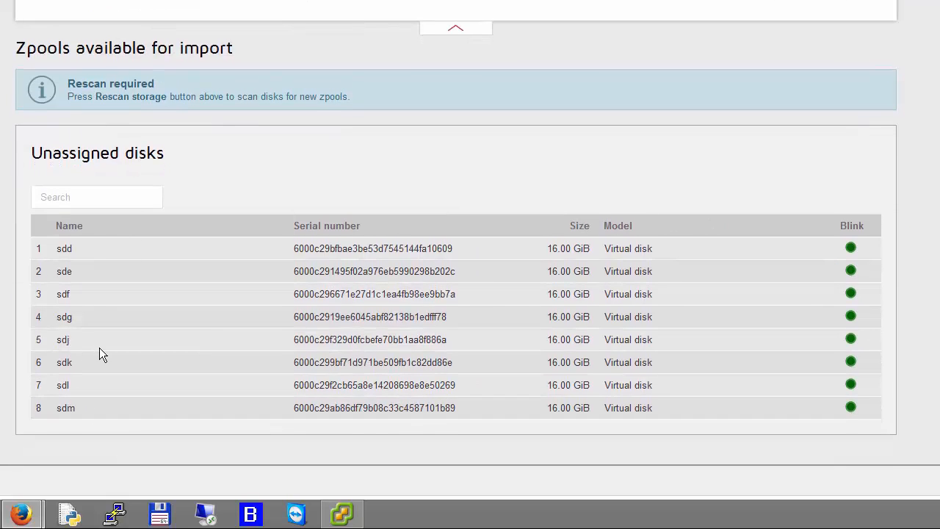
pyautogui.scroll(4, 114, 360)
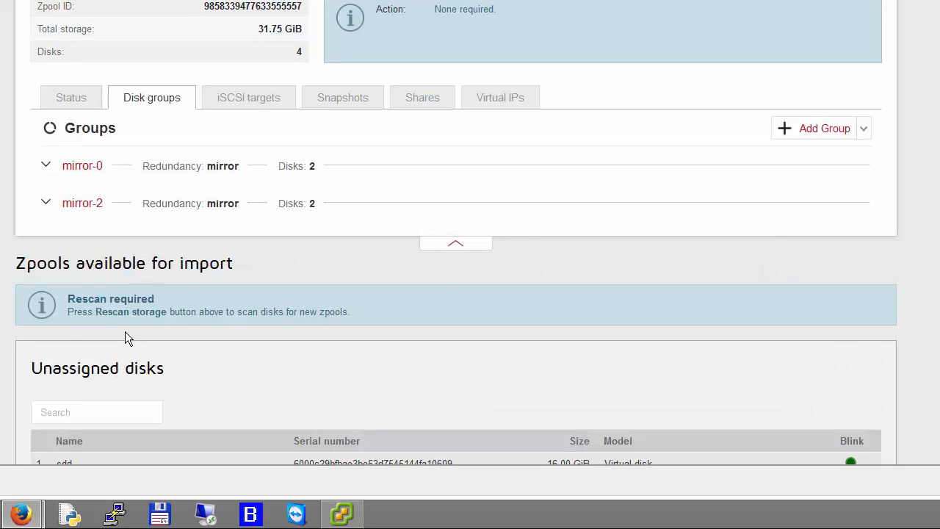
pyautogui.scroll(-4, 126, 334)
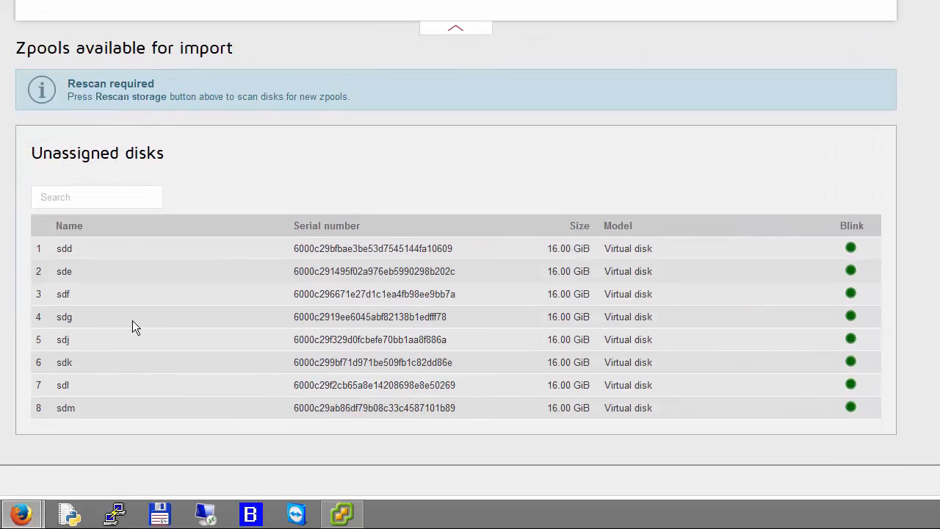
pyautogui.scroll(4, 132, 320)
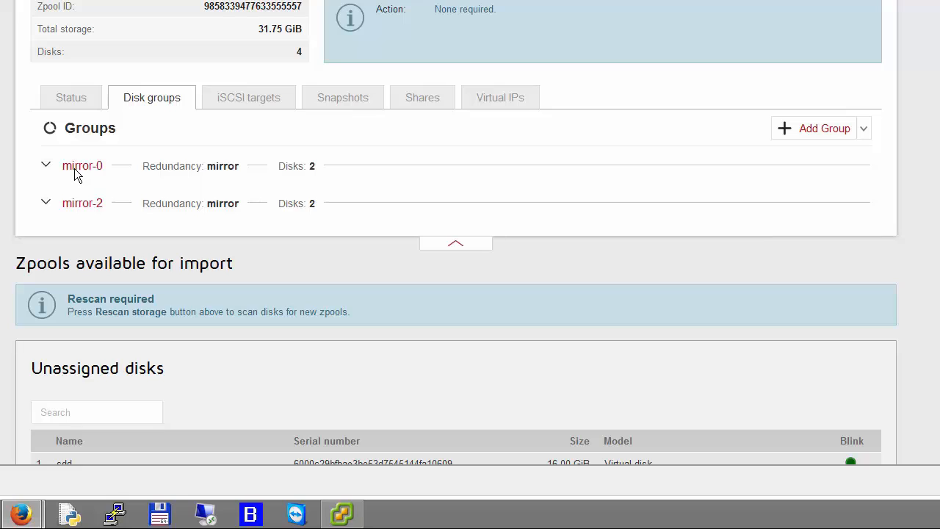
# Add a Write logs group with disk sdd (16.00 GiB) to Pool-0, bringing it to 5 disks
pyautogui.click(845, 131)
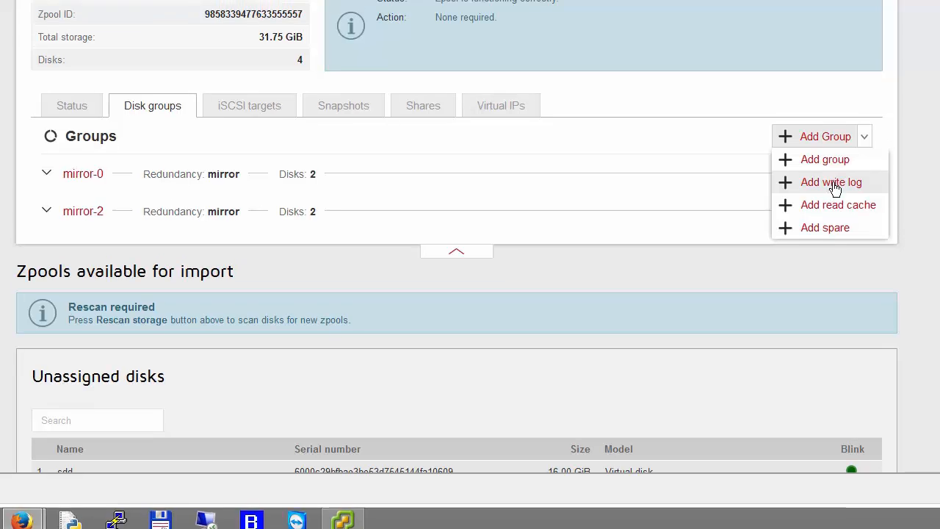
pyautogui.click(830, 176)
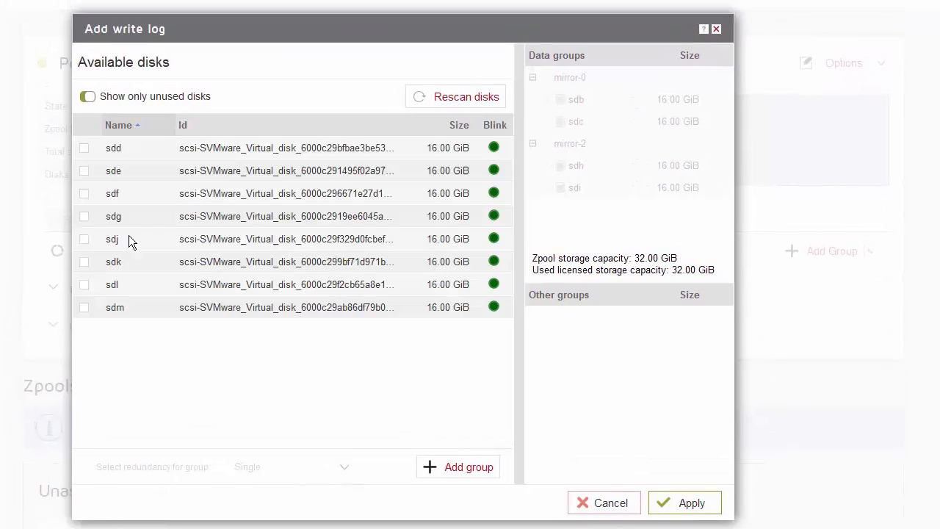
pyautogui.click(84, 148)
pyautogui.click(463, 467)
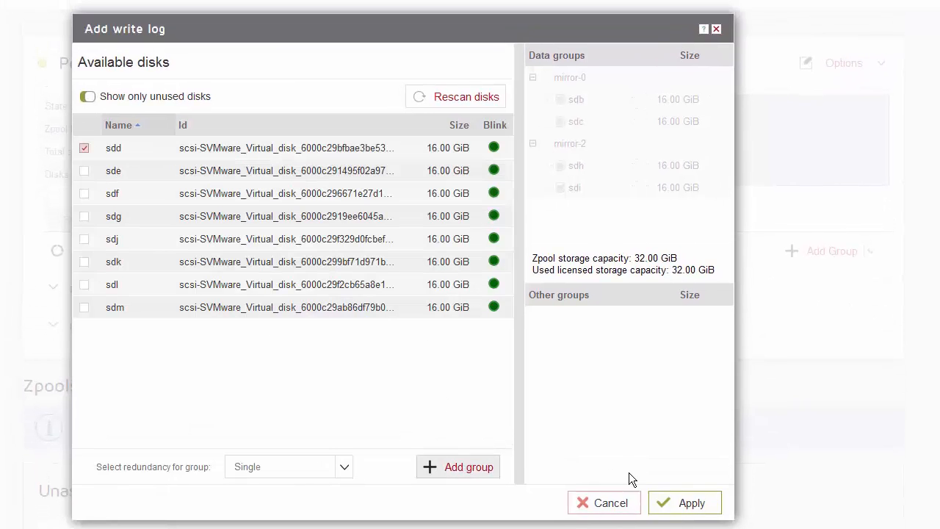
pyautogui.click(689, 505)
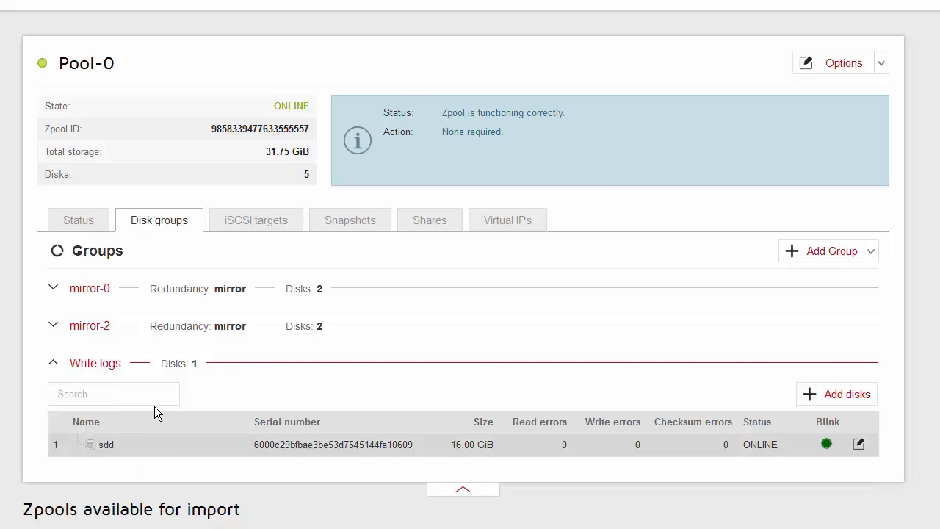
pyautogui.scroll(-1, 42, 434)
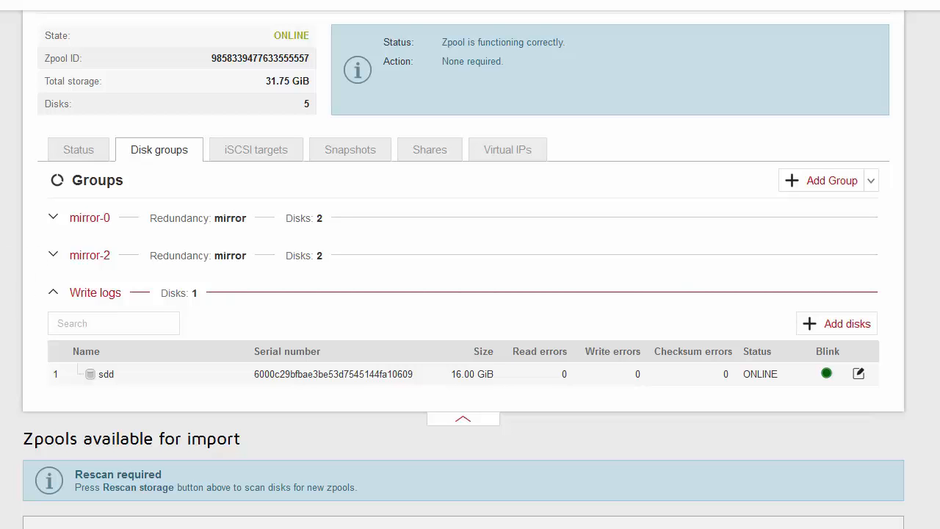
pyautogui.scroll(-3, 370, 300)
pyautogui.scroll(2, 369, 300)
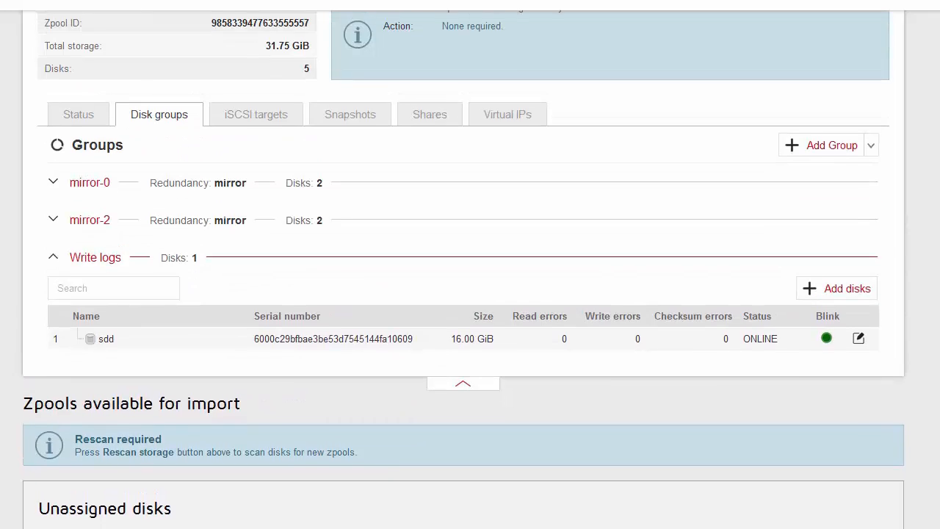
# Create zpool Pool-1 from disk sde as a single data group, with no log, cache or spares
pyautogui.click(463, 417)
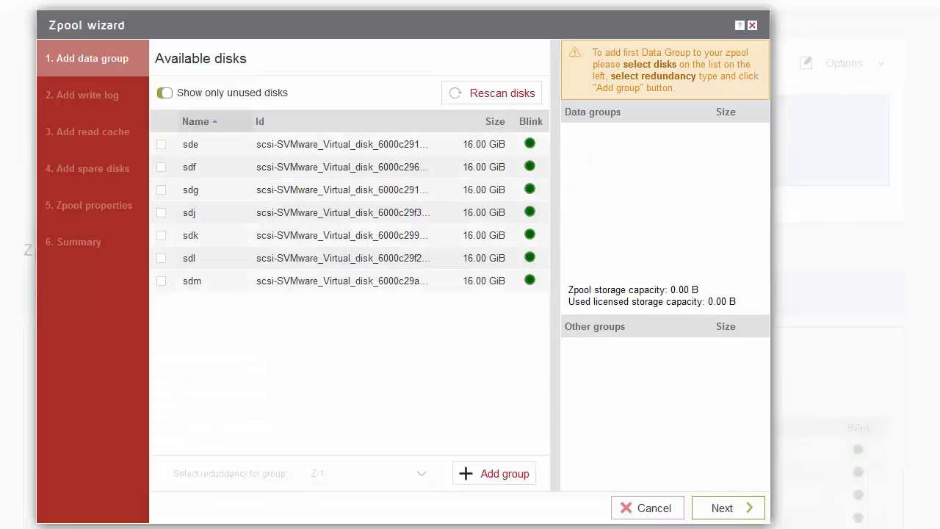
pyautogui.click(162, 145)
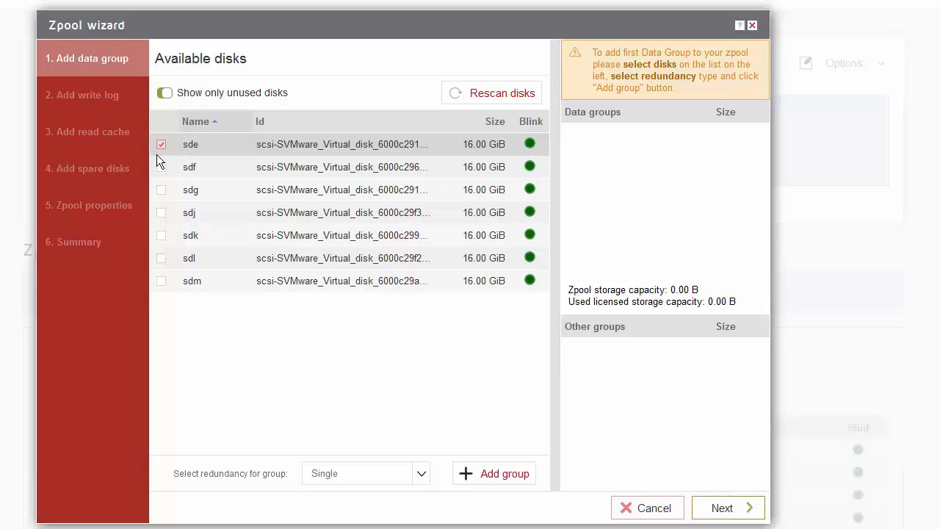
pyautogui.click(520, 472)
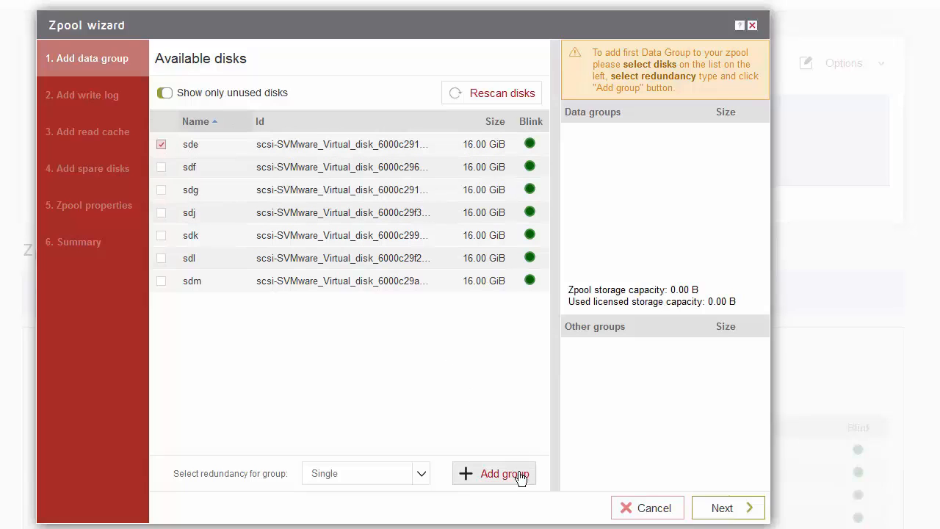
pyautogui.click(739, 511)
pyautogui.click(740, 510)
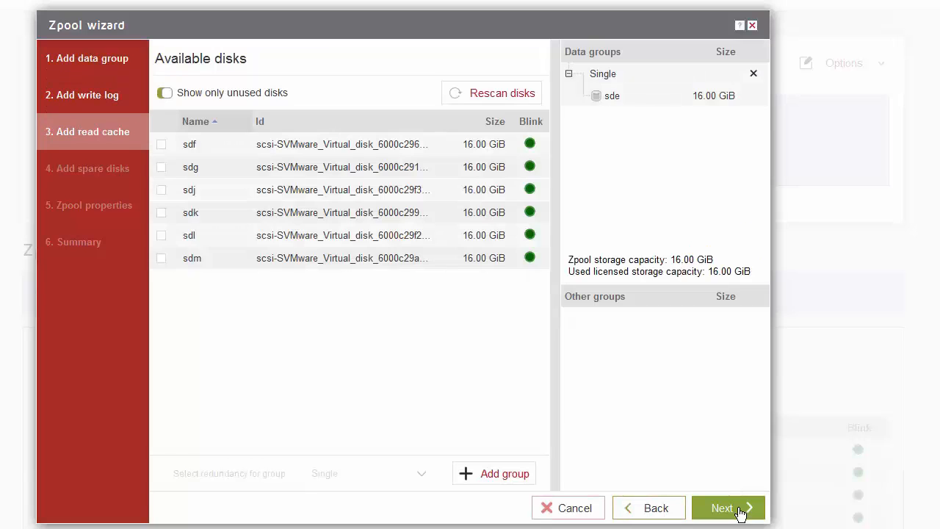
pyautogui.click(740, 510)
pyautogui.click(740, 510)
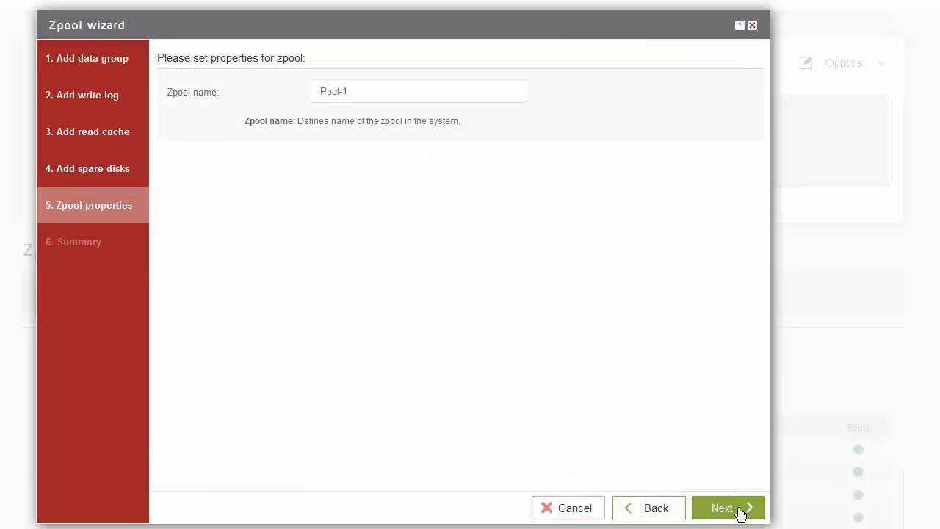
pyautogui.click(740, 510)
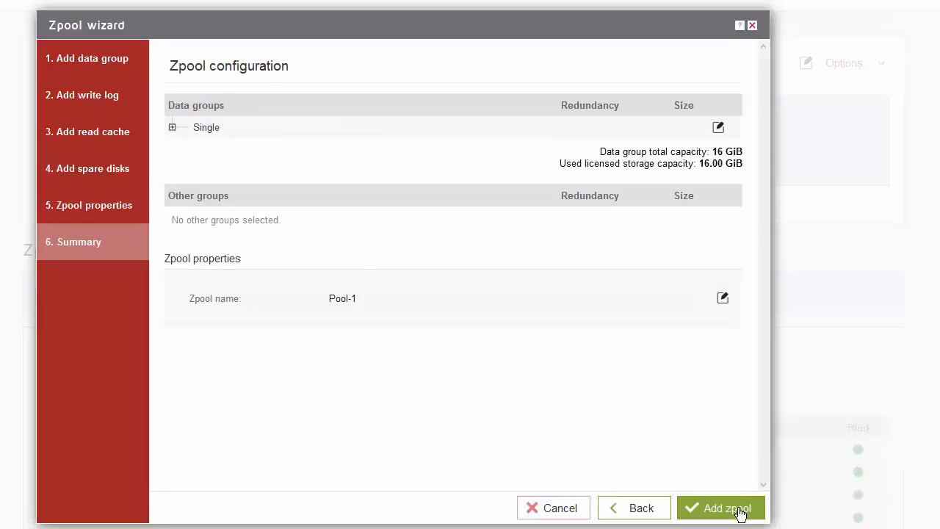
pyautogui.click(740, 510)
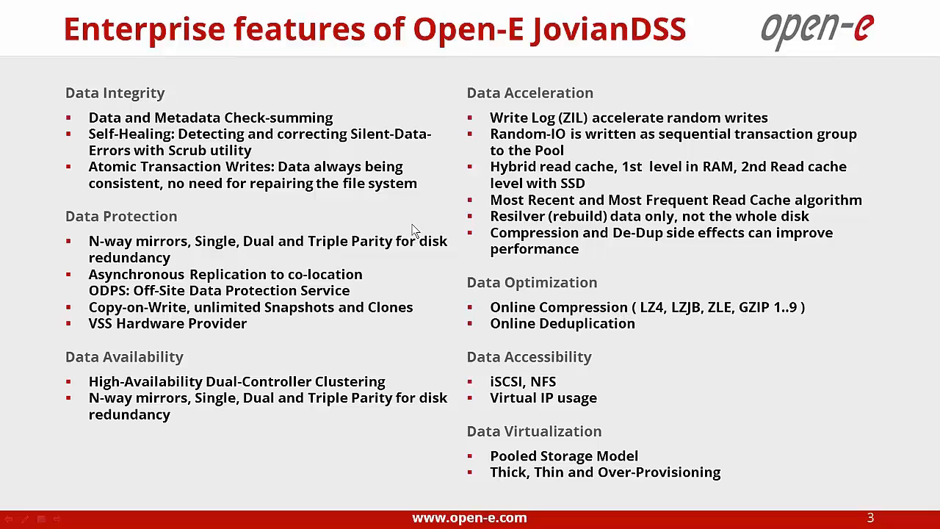
# Switch from the PowerPoint slide back to the Remote Desktop storage console window
pyautogui.hotkey('alt', 'Tab')
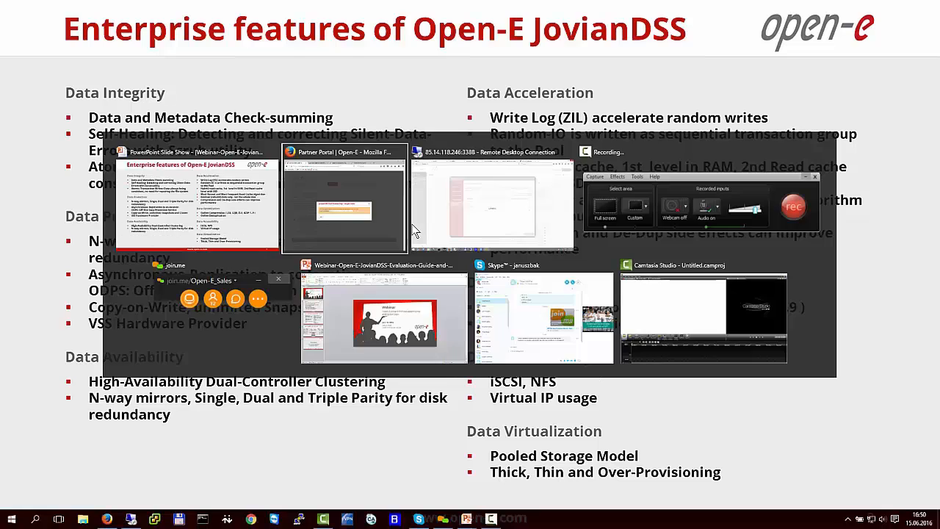
pyautogui.click(415, 232)
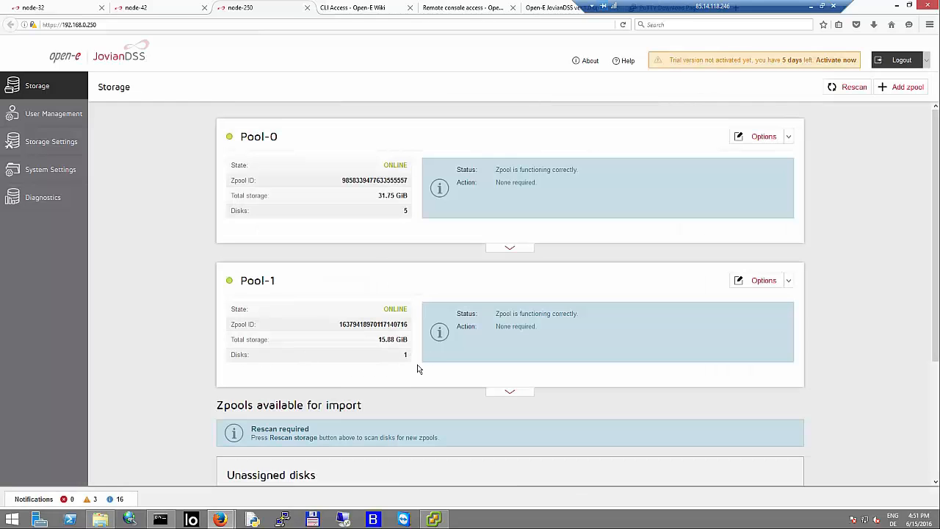
# In Pool-1's disk groups, attach disk sdf to sde to form a mirror
pyautogui.click(511, 393)
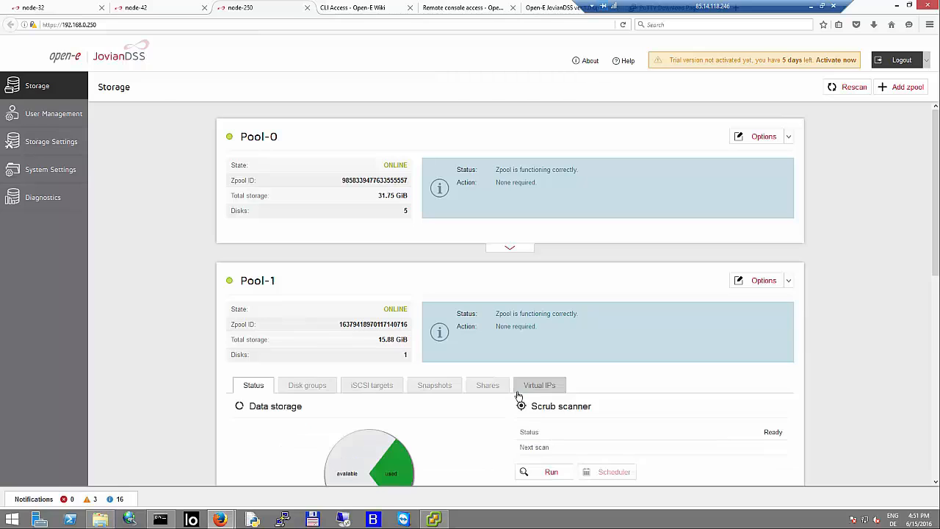
pyautogui.scroll(-2, 518, 396)
pyautogui.scroll(-1, 518, 397)
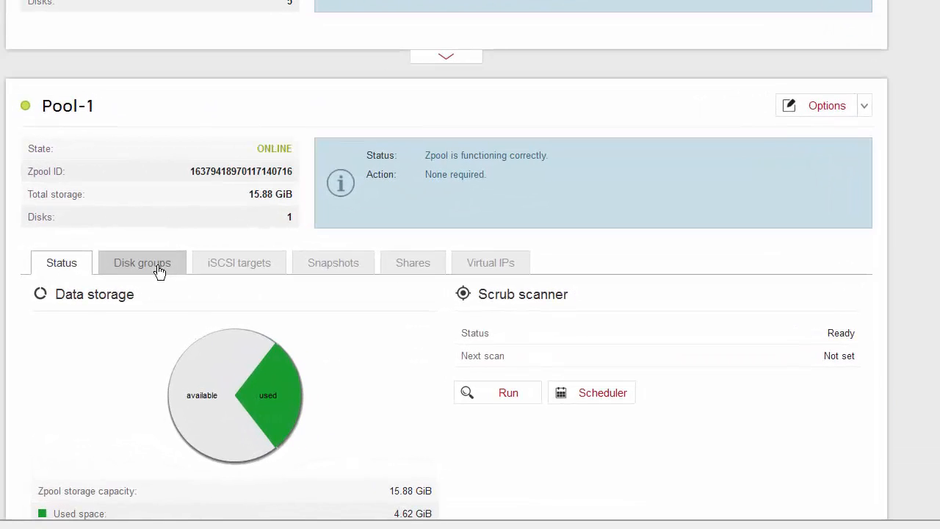
pyautogui.click(160, 272)
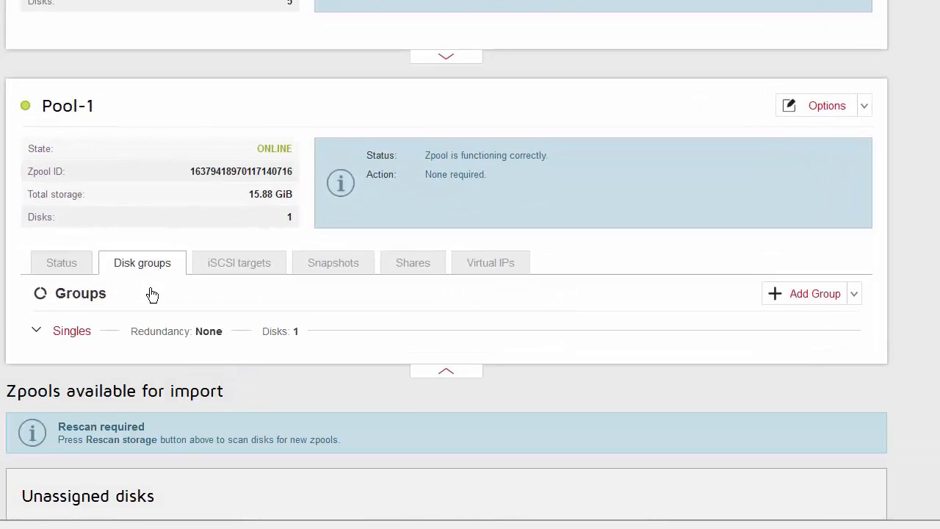
pyautogui.click(38, 332)
pyautogui.scroll(-1, 38, 332)
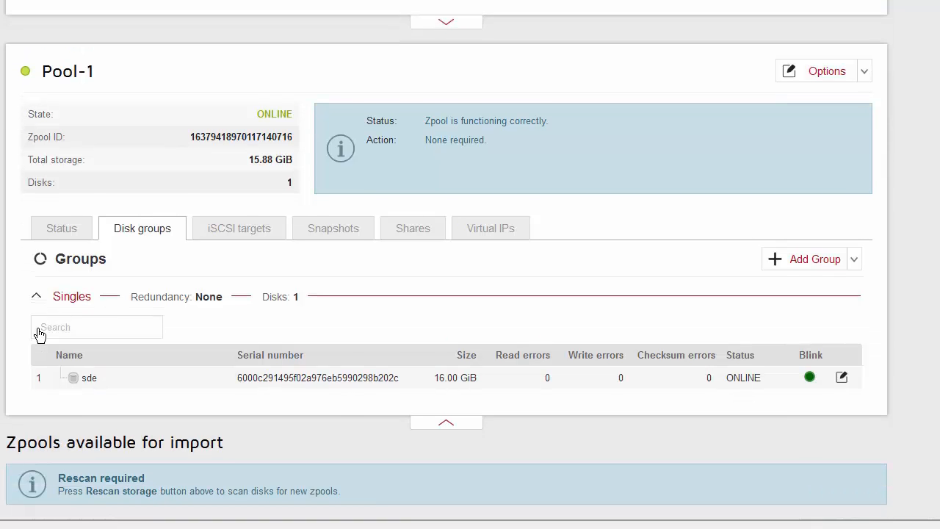
pyautogui.click(843, 378)
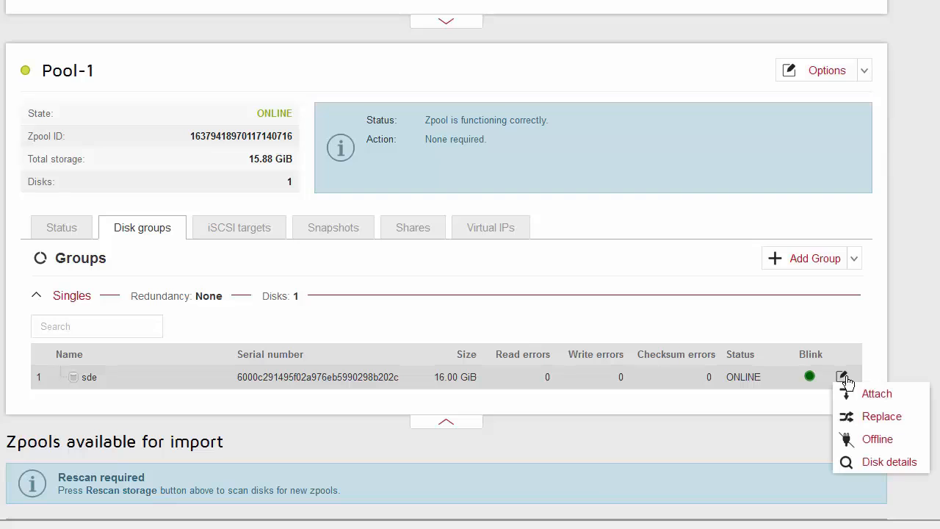
pyautogui.click(879, 403)
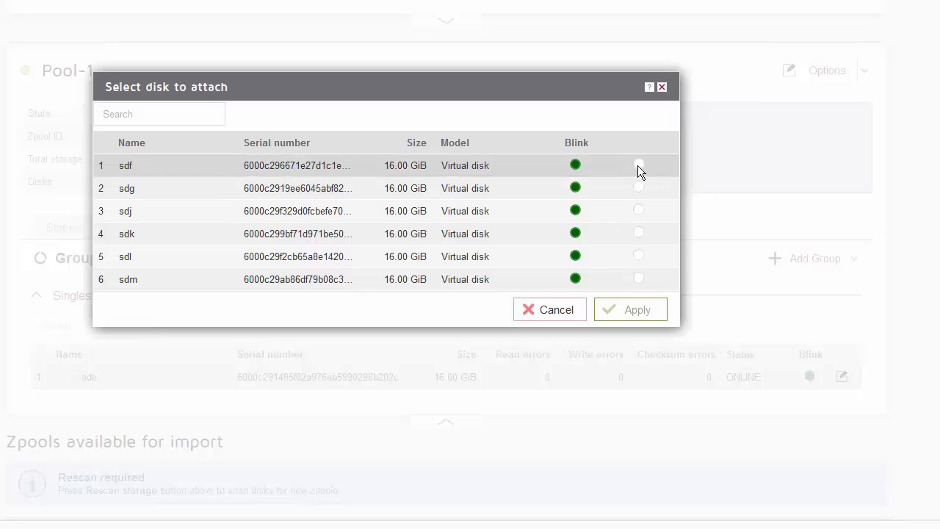
pyautogui.click(638, 165)
pyautogui.click(650, 313)
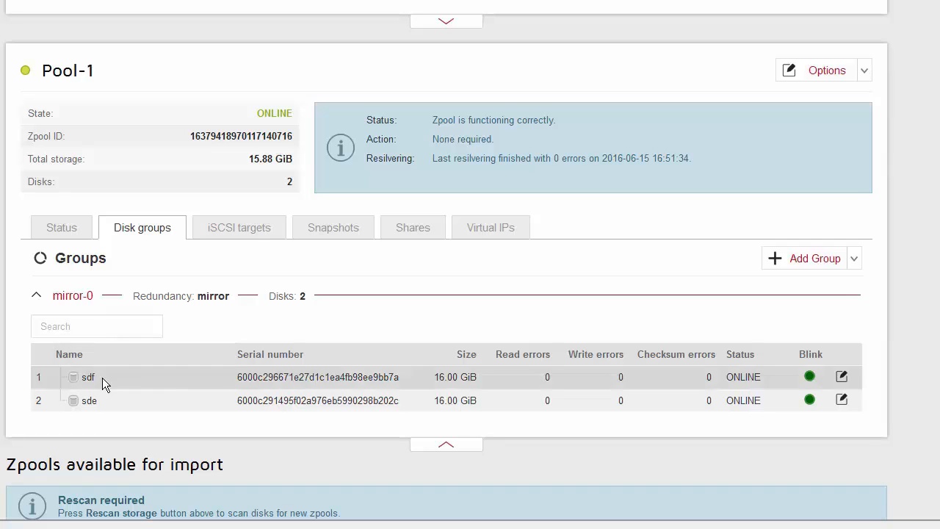
# Attach disk sdg alongside sdf, making mirror-0 a three-way mirror of sde, sdf and sdg
pyautogui.click(844, 378)
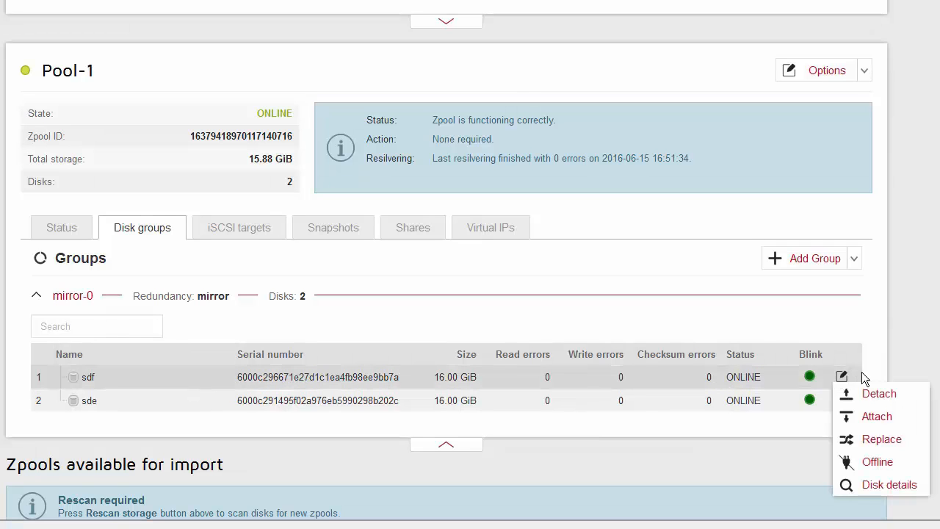
pyautogui.click(874, 416)
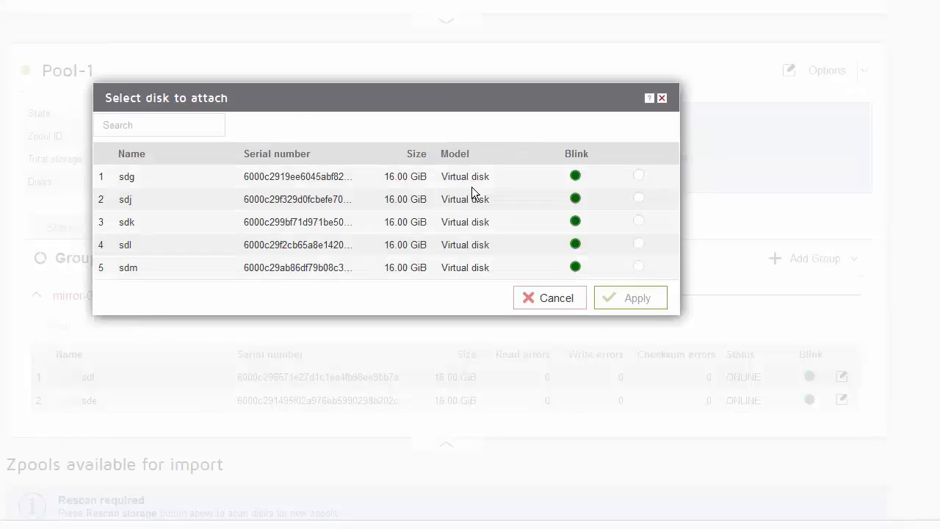
pyautogui.click(636, 174)
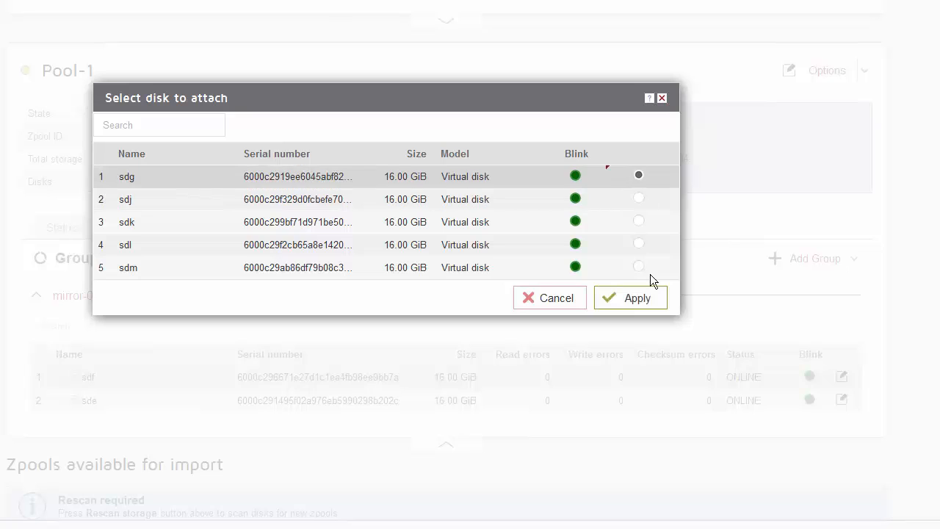
pyautogui.click(611, 297)
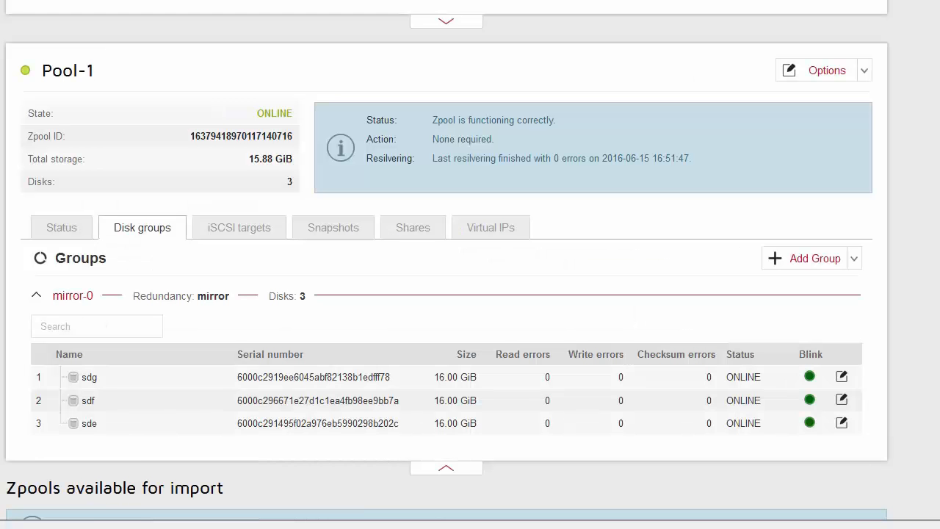
# Detach disks sde and sdf from Pool-1's mirror-0, leaving sdg as a single disk
pyautogui.scroll(-1, 142, 336)
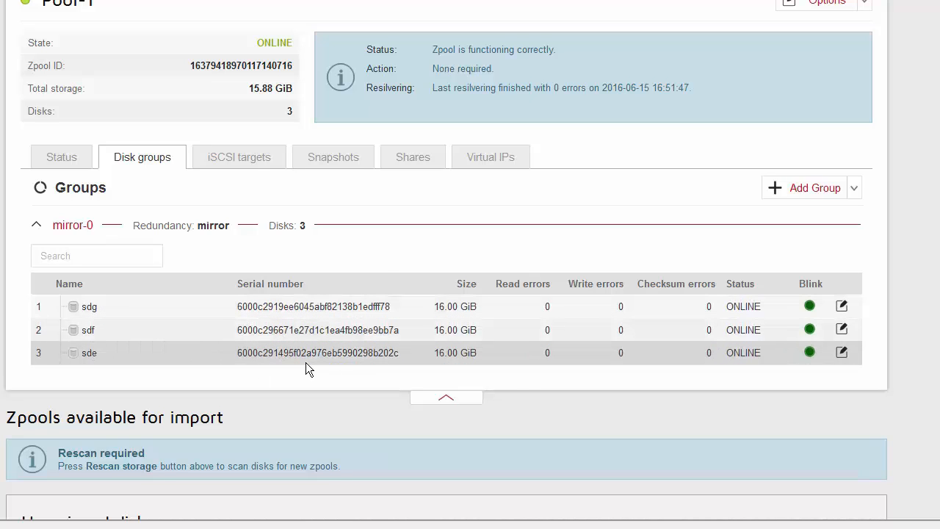
pyautogui.click(842, 353)
pyautogui.click(883, 373)
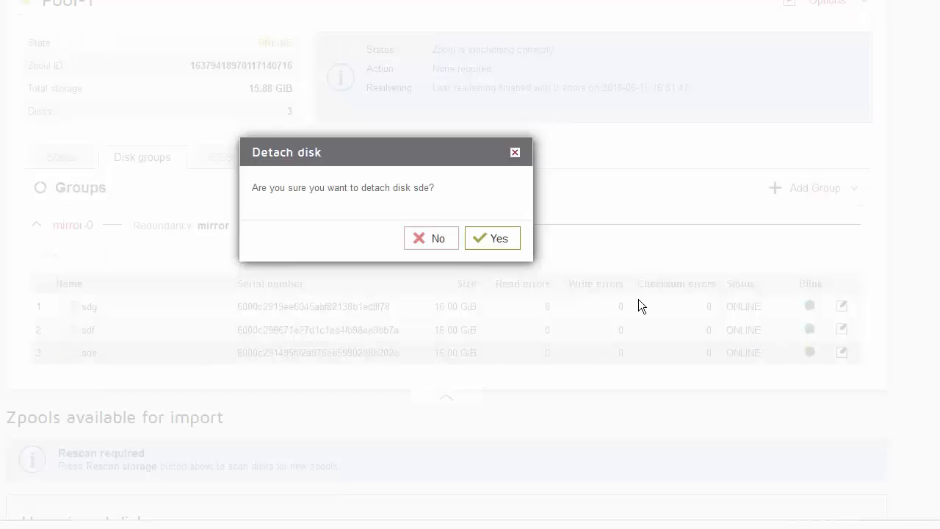
pyautogui.click(511, 246)
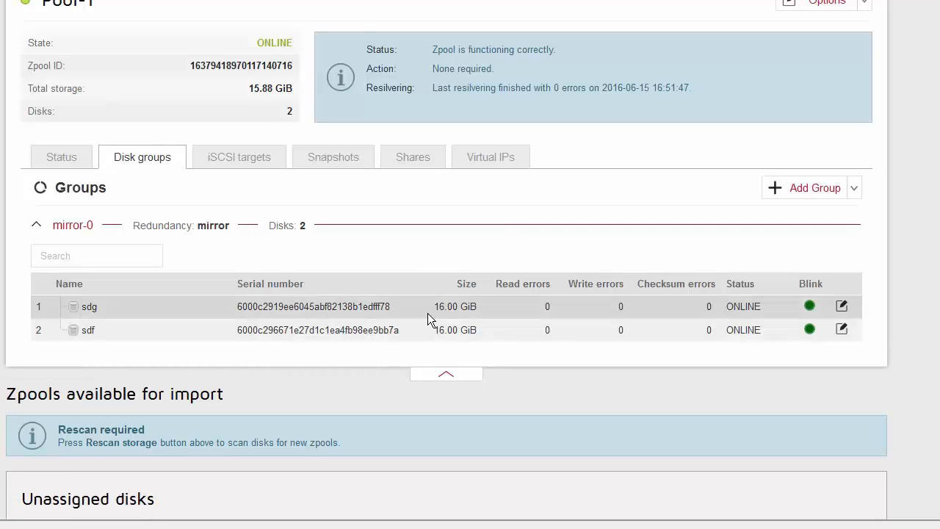
pyautogui.click(844, 332)
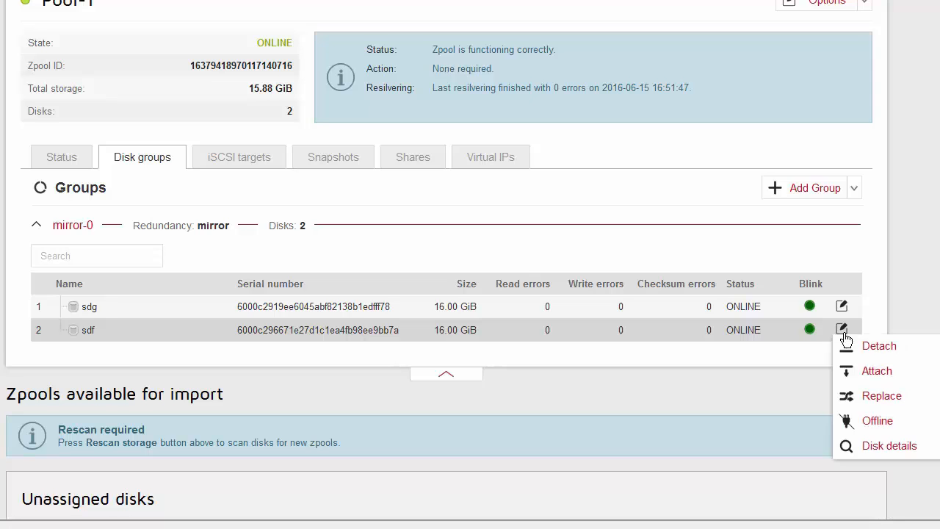
pyautogui.click(894, 351)
pyautogui.click(510, 242)
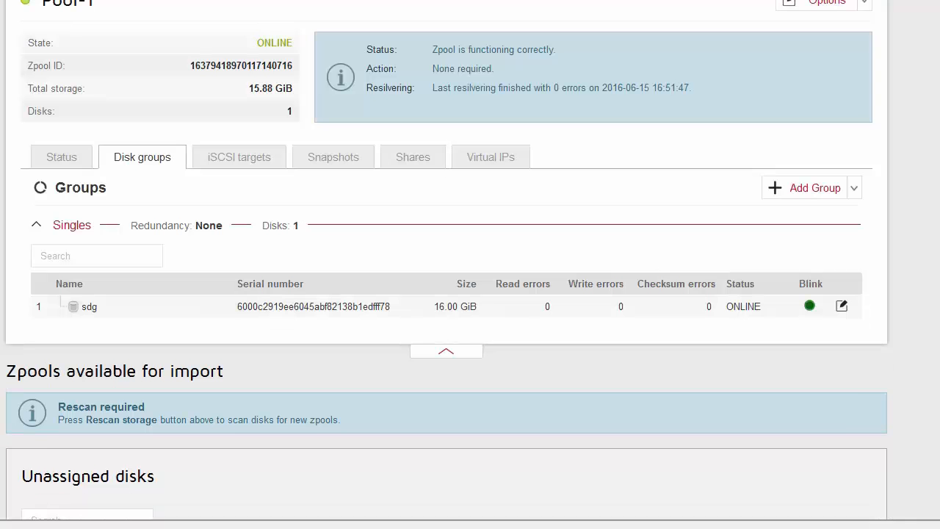
# Collapse Pool-1, review Pool-0's mirror-0 disks, then show Pool-0's empty iSCSI targets list
pyautogui.click(446, 353)
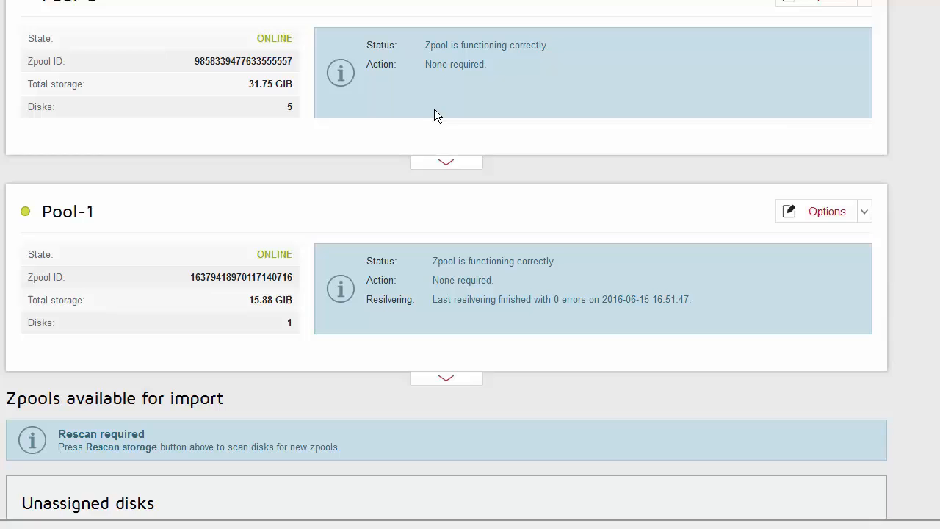
pyautogui.click(446, 161)
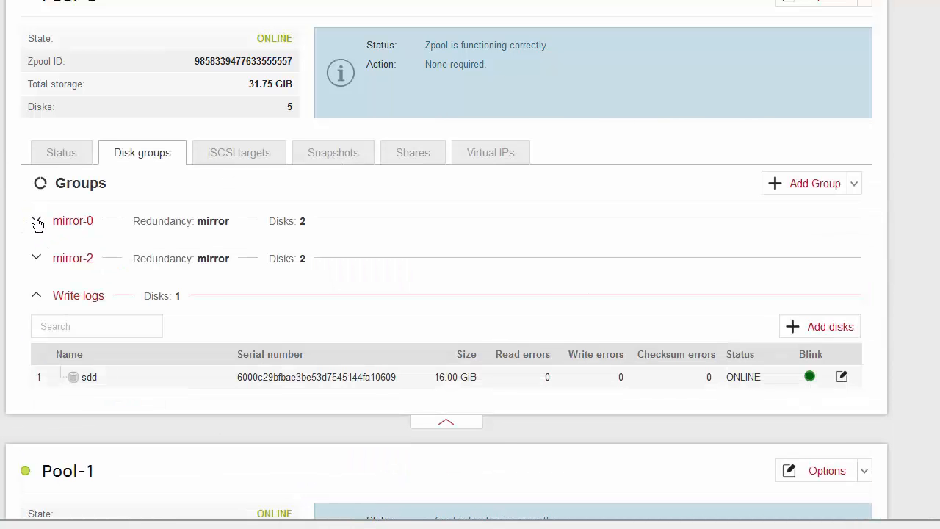
pyautogui.click(36, 222)
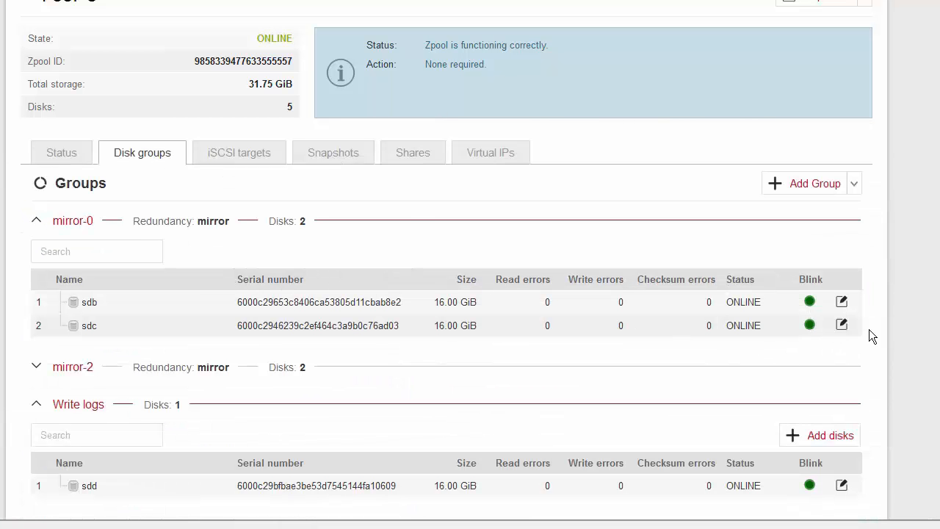
pyautogui.click(843, 326)
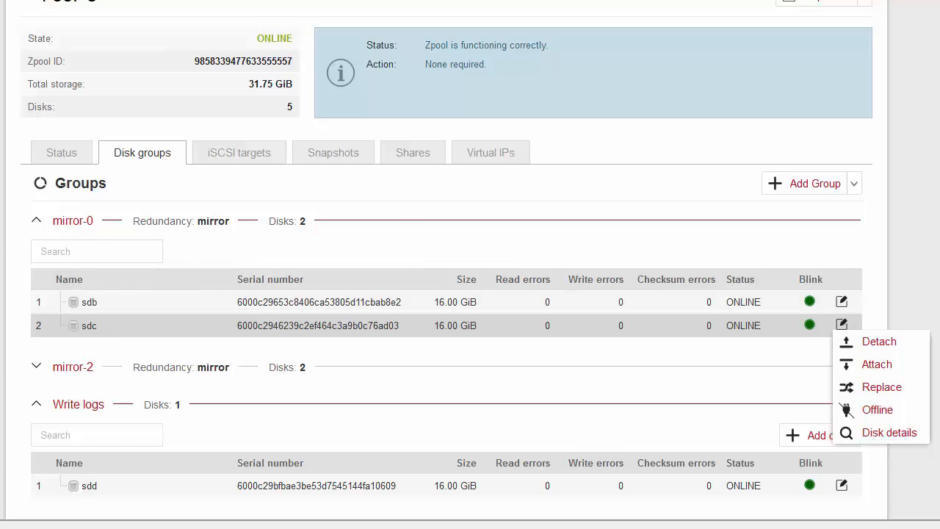
pyautogui.click(36, 220)
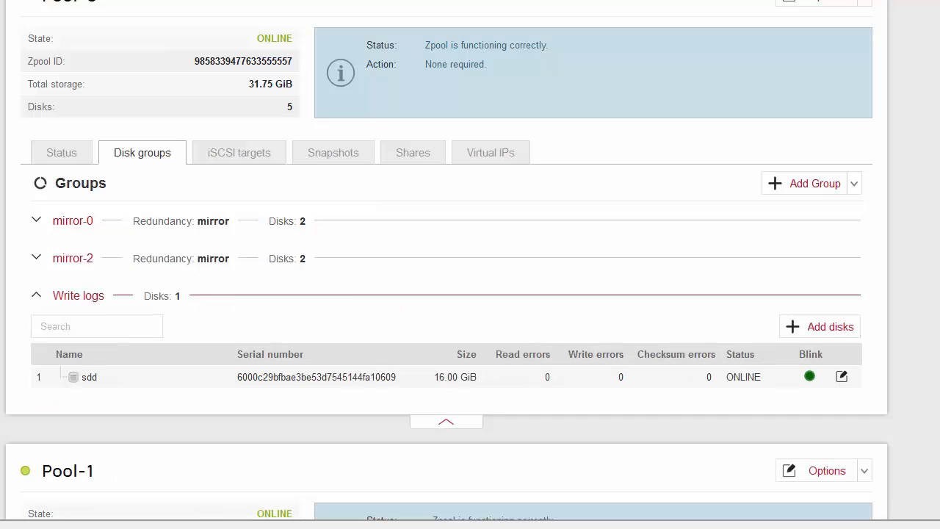
pyautogui.click(335, 157)
pyautogui.click(262, 156)
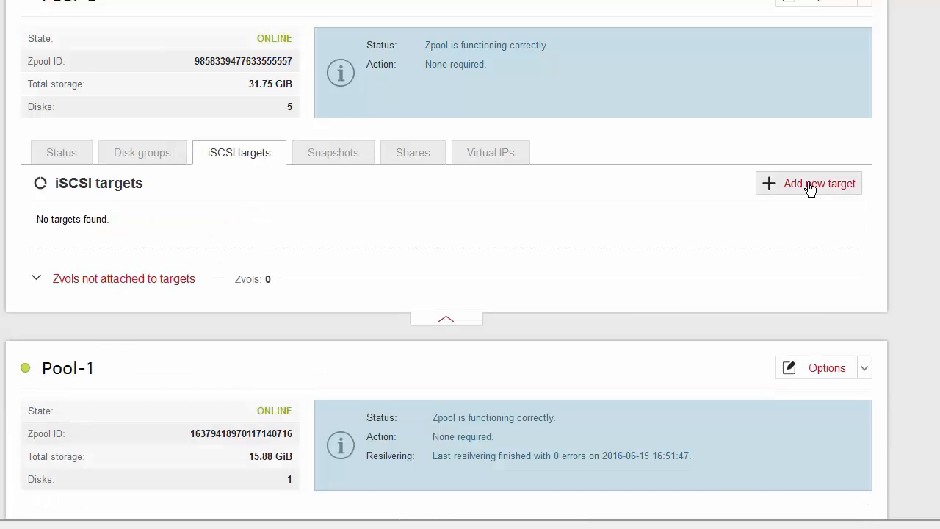
# Start a new iSCSI target named iqn.2016-06:webinar.target0 and continue to the Zvols step
pyautogui.click(811, 188)
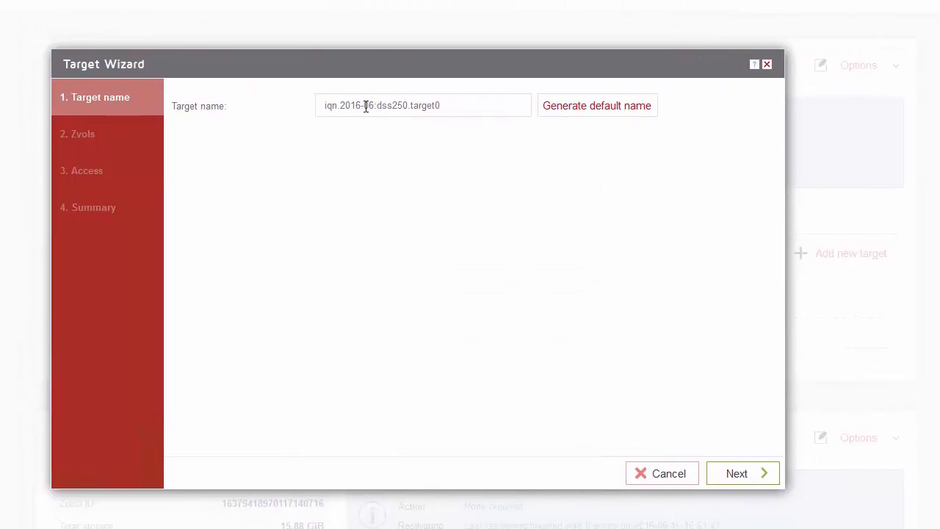
pyautogui.click(486, 108)
pyautogui.press('Left')
pyautogui.press('Left')
pyautogui.press('Left')
pyautogui.press('Left')
pyautogui.press('BackSpace')
pyautogui.press('BackSpace')
pyautogui.press('BackSpace')
pyautogui.press('BackSpace')
pyautogui.press('BackSpace')
pyautogui.press('BackSpace')
pyautogui.write('webinar')
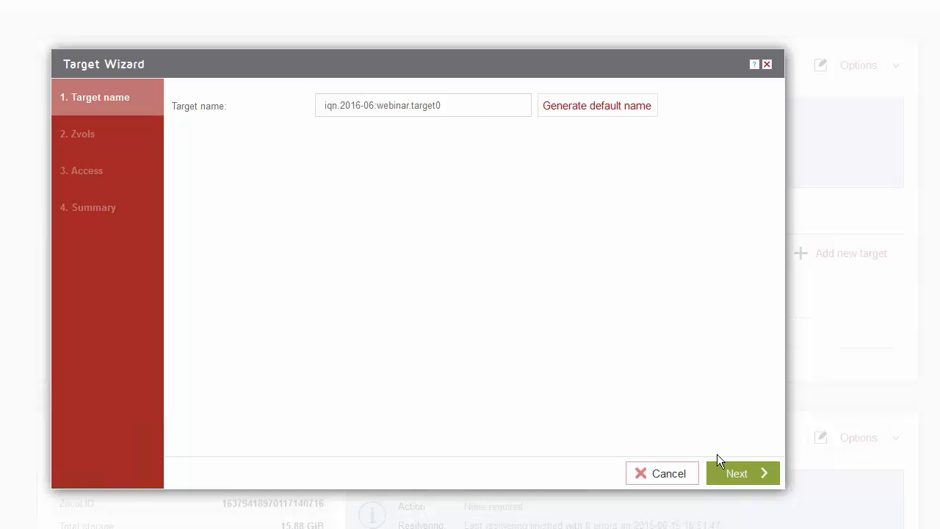
pyautogui.click(722, 473)
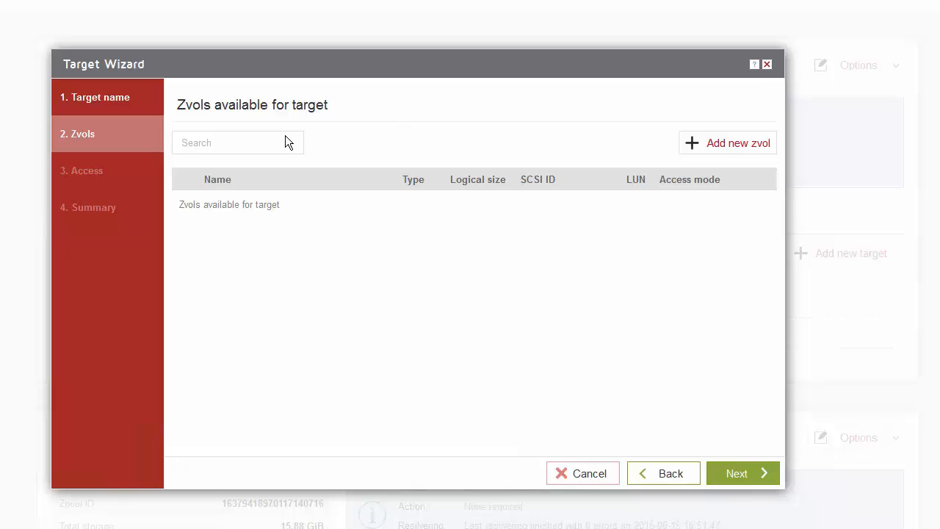
# Add a new zvol named zvol00 of 10000 GiB, thin provisioned
pyautogui.click(743, 146)
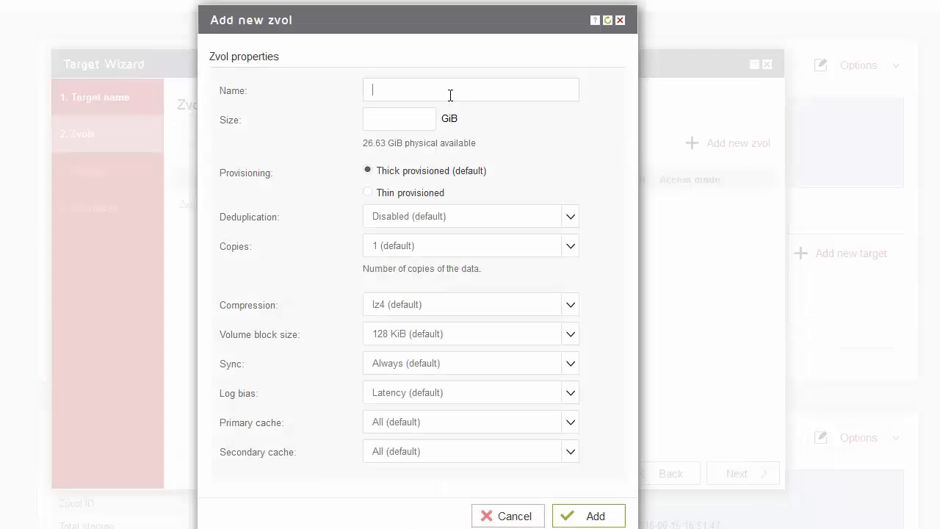
pyautogui.write('z')
pyautogui.write('vo')
pyautogui.write('l00')
pyautogui.write('10')
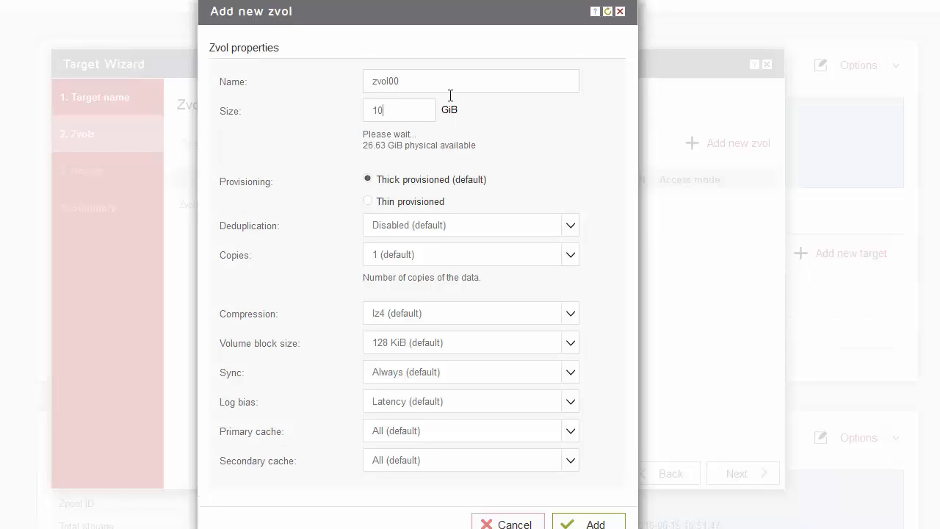
pyautogui.write('00')
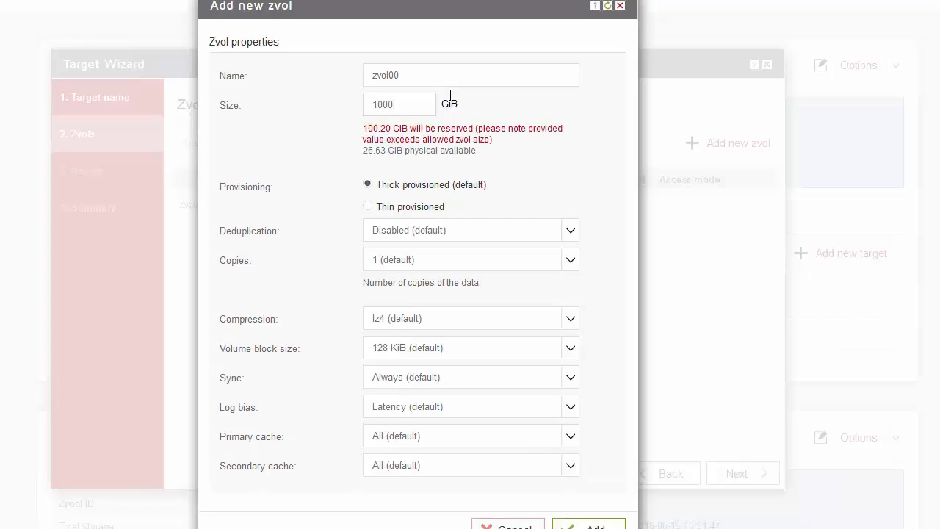
pyautogui.write('0')
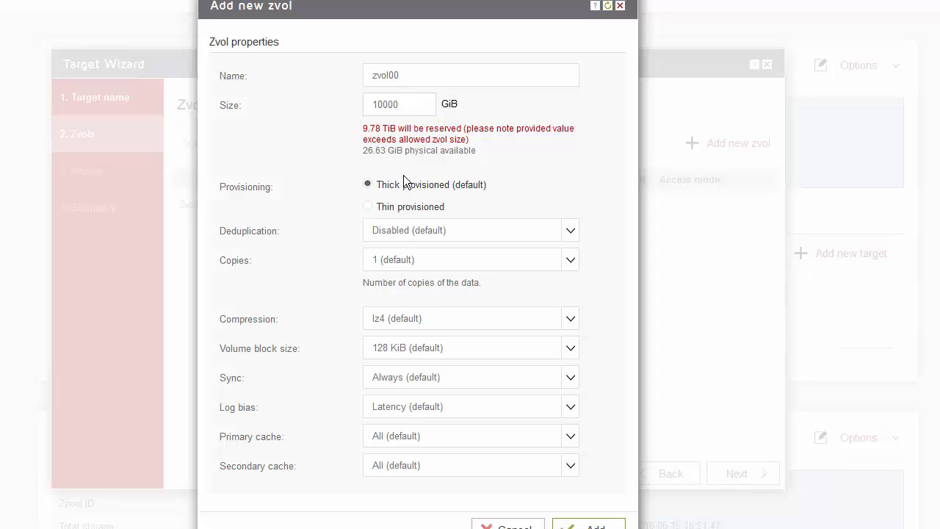
pyautogui.click(369, 207)
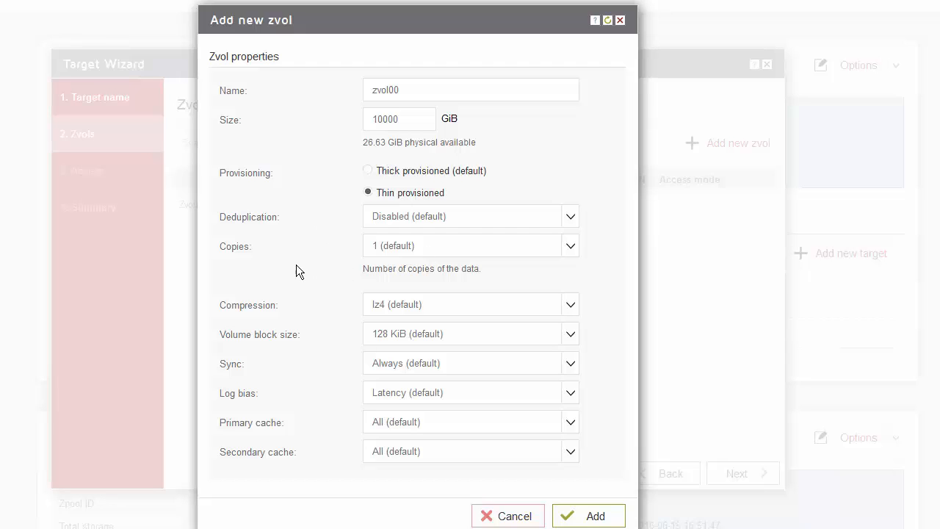
# Set zvol00's Sync option to Disabled
pyautogui.click(522, 364)
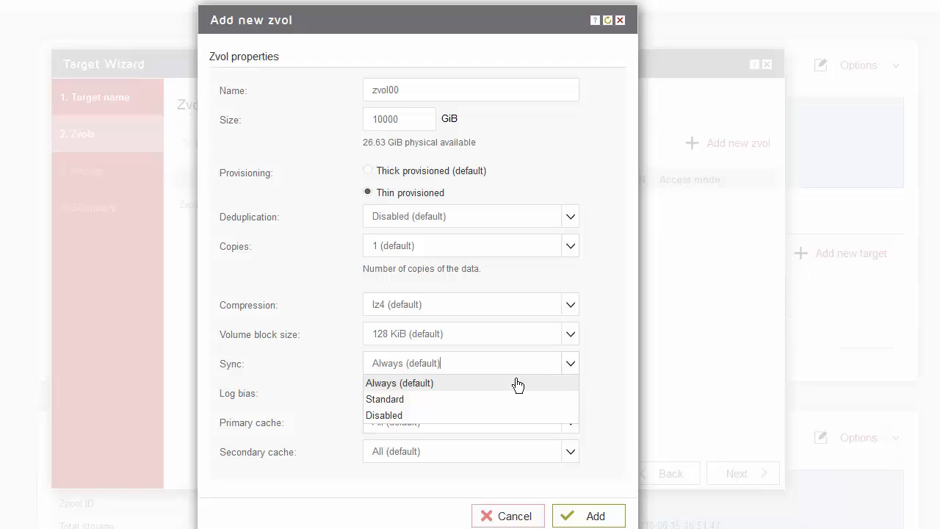
pyautogui.click(518, 383)
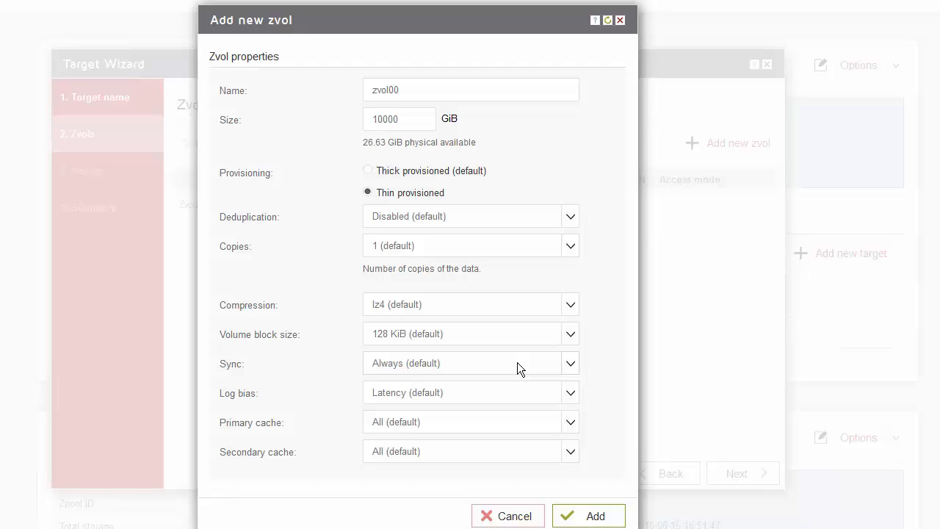
pyautogui.click(517, 363)
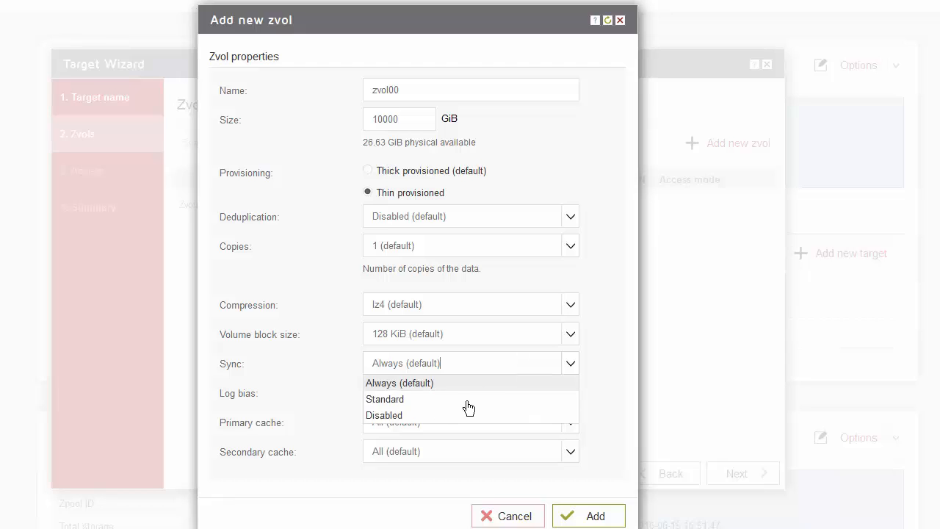
pyautogui.click(407, 415)
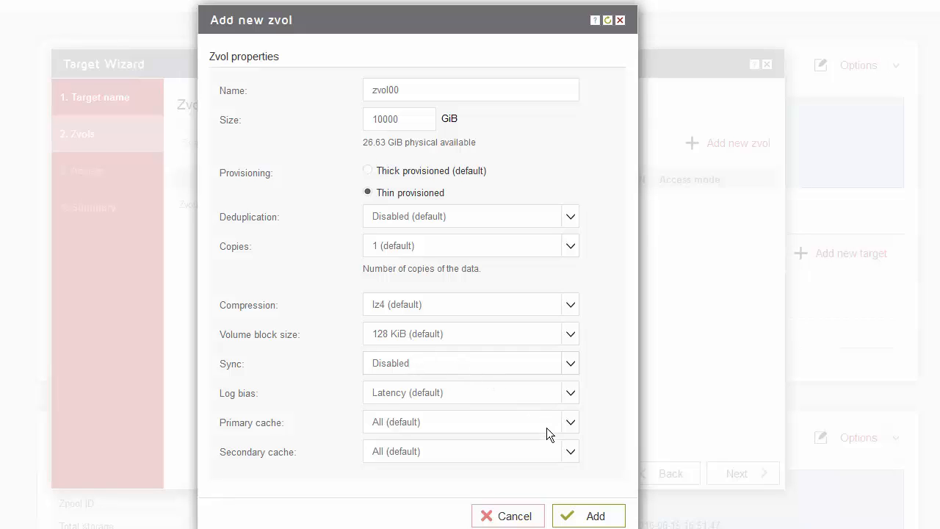
# Attach zvol00 and create target iqn.2016-06:webinar.target0 on Pool-0 with default access settings
pyautogui.click(598, 518)
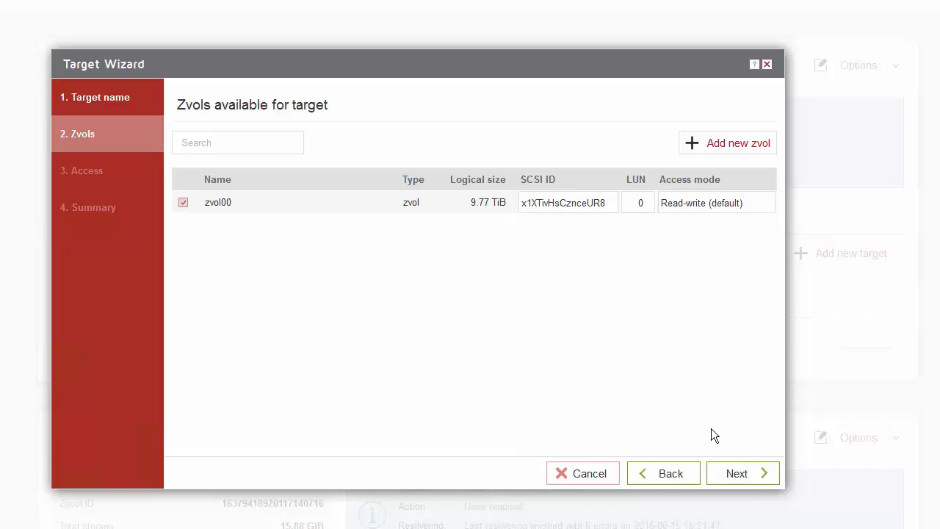
pyautogui.click(737, 474)
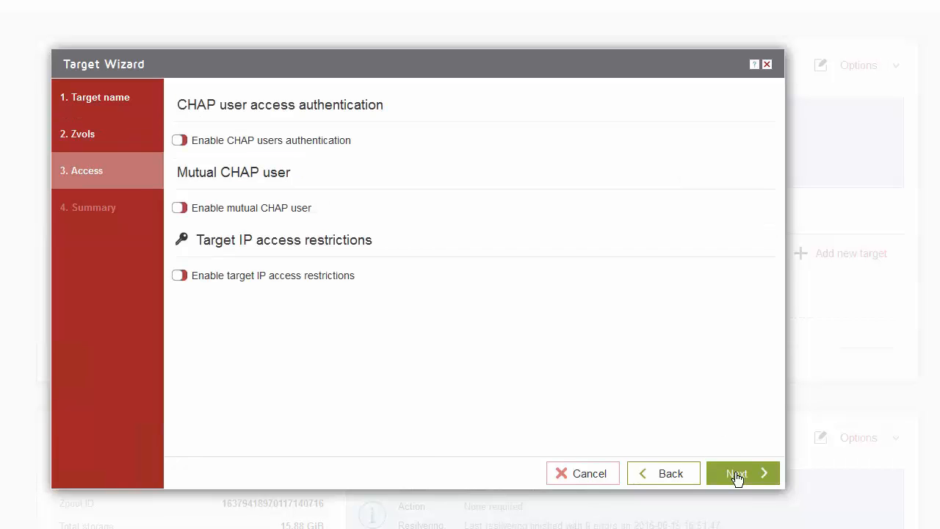
pyautogui.click(738, 475)
pyautogui.click(738, 476)
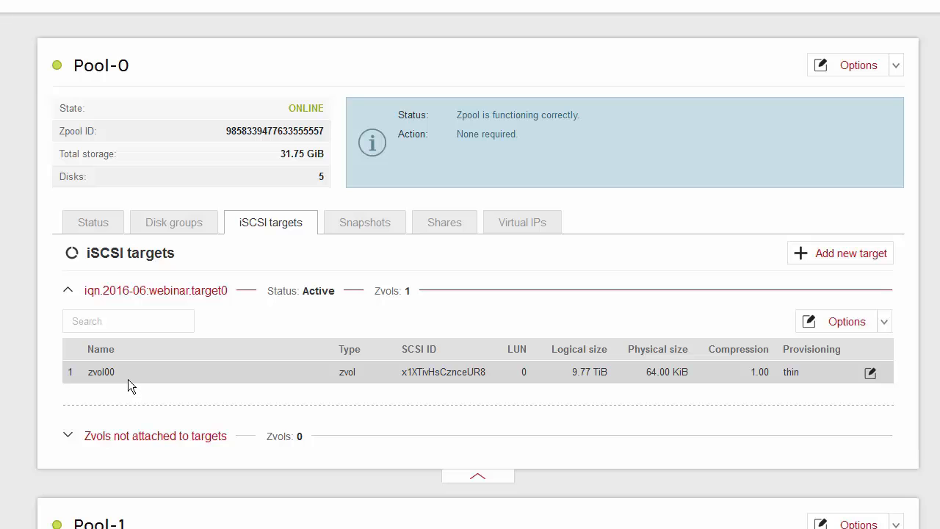
pyautogui.scroll(-1, 288, 450)
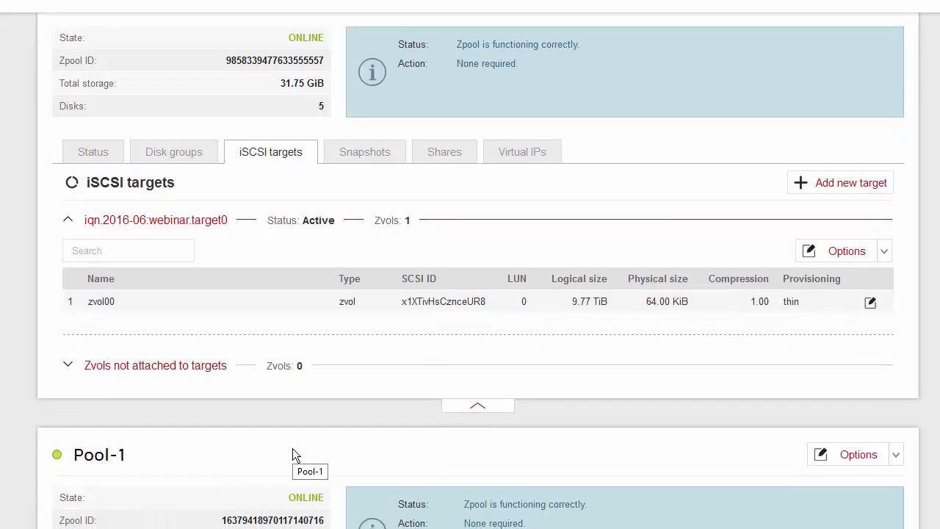
pyautogui.scroll(1, 330, 421)
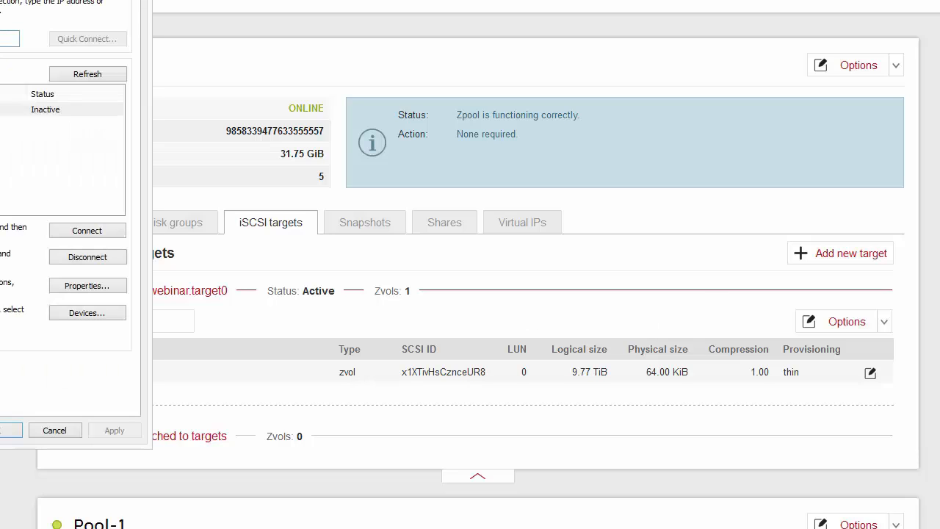
# Check the discovered target and the 192.168.0.251 discovery portal, then cancel without changes
pyautogui.click(15, 108)
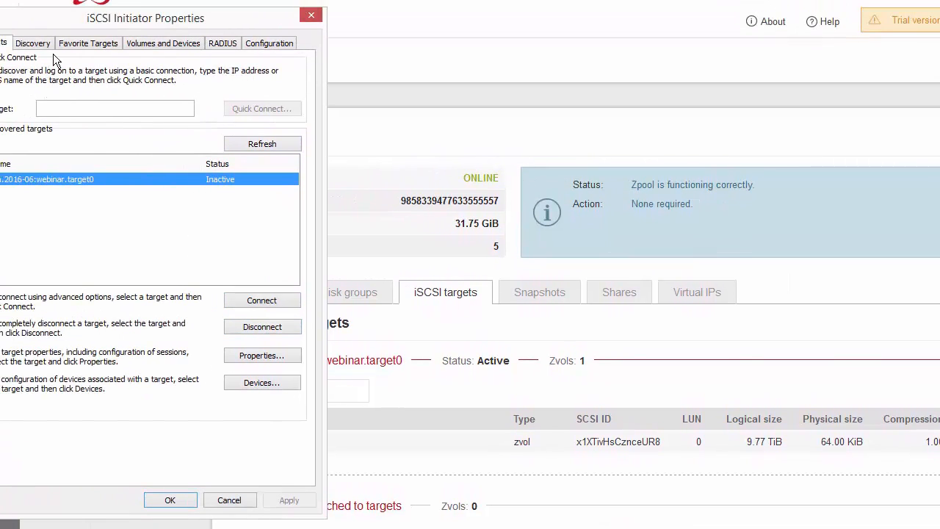
pyautogui.click(0, 19)
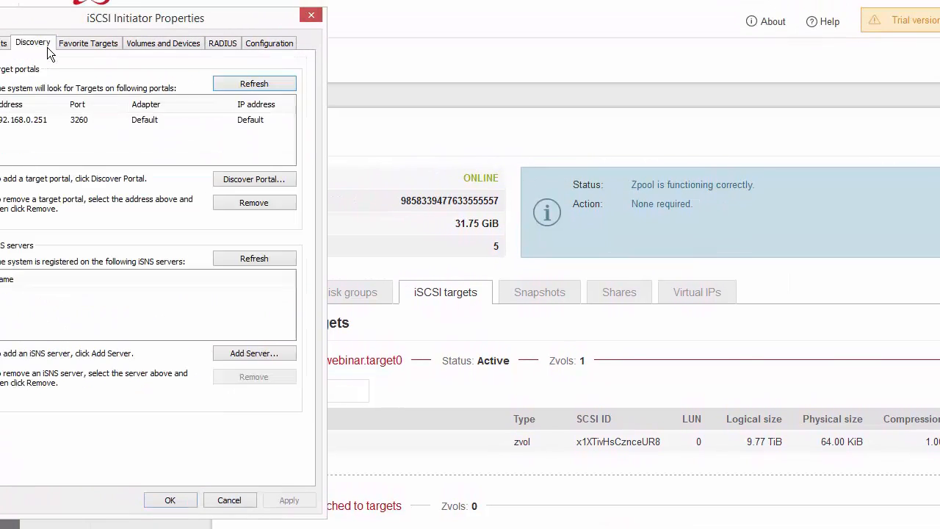
pyautogui.click(51, 119)
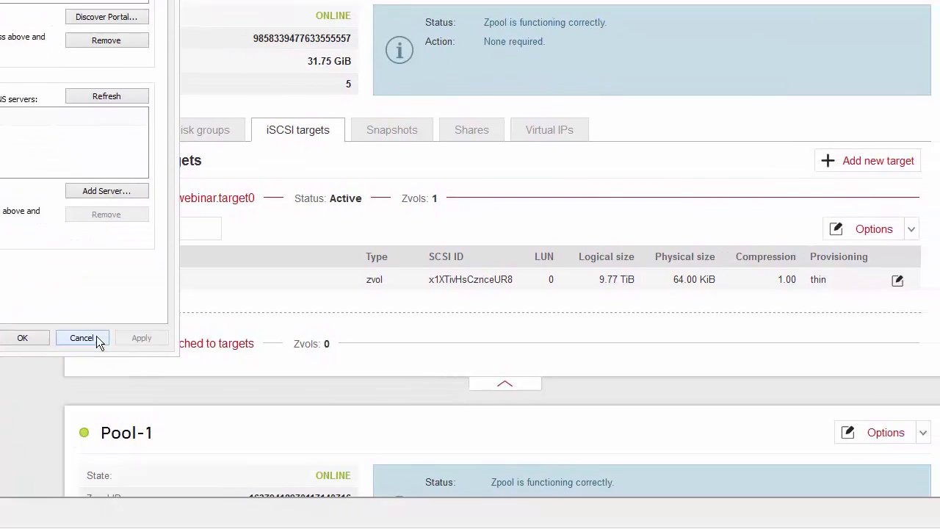
pyautogui.click(83, 338)
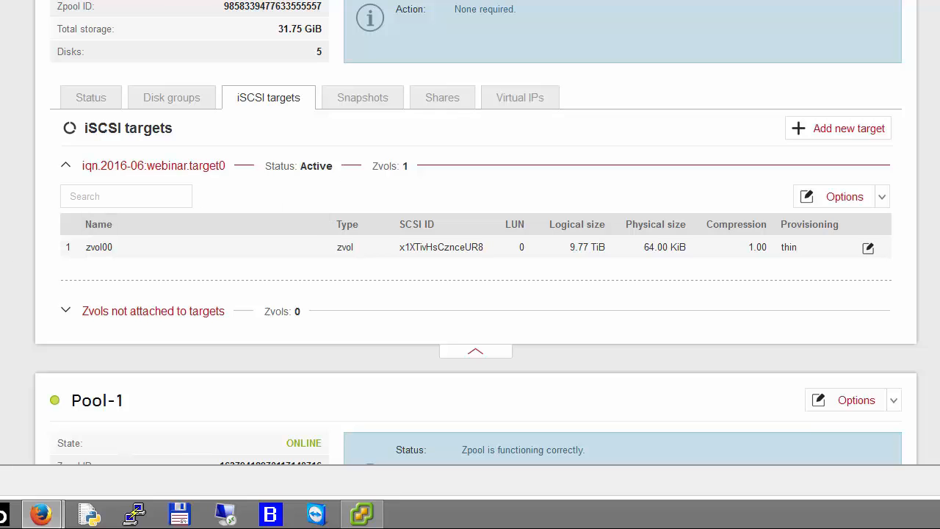
# Add Pool-0 virtual IP vip251 at 192.168.0.251, netmask 255.255.255.0, on eth0
pyautogui.click(507, 100)
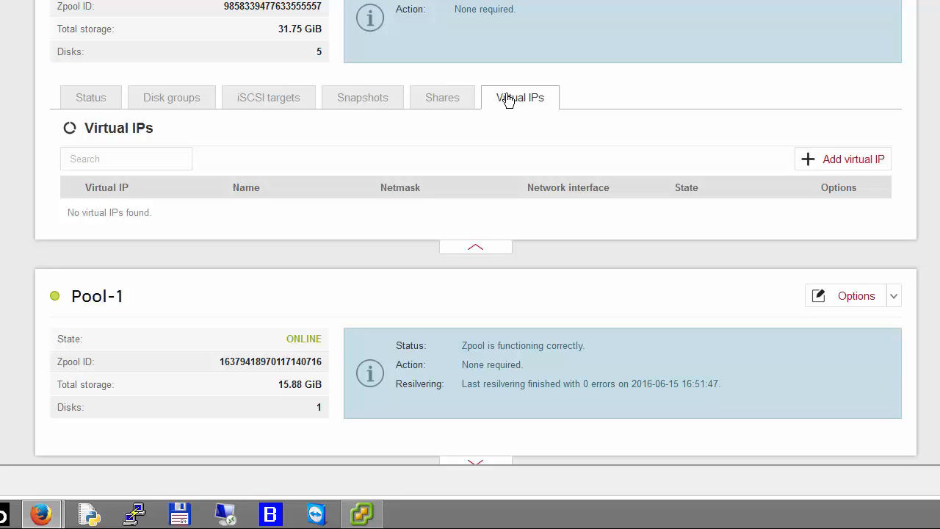
pyautogui.click(861, 163)
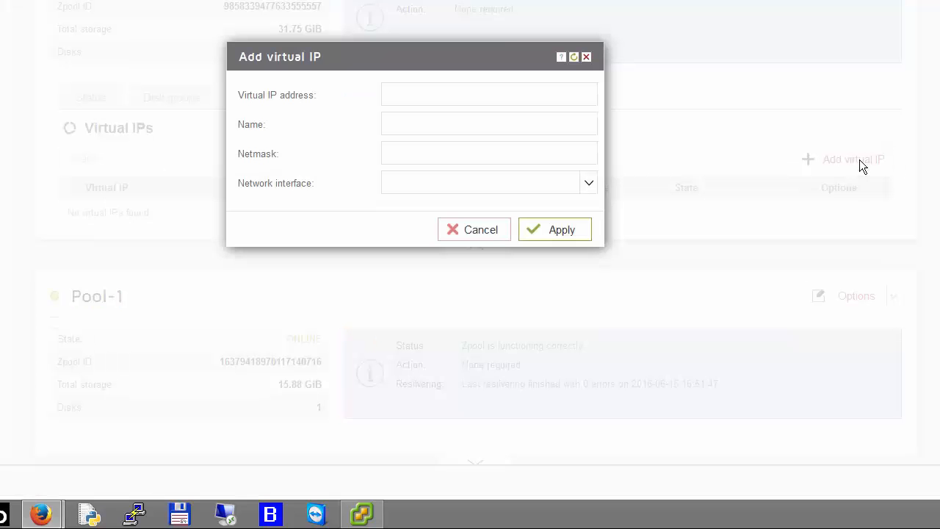
pyautogui.click(558, 181)
pyautogui.click(458, 201)
pyautogui.click(508, 150)
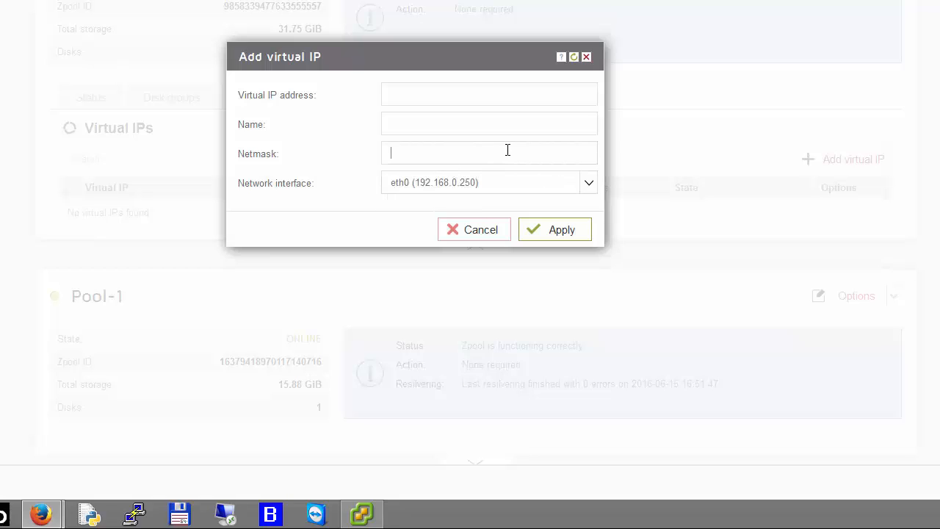
pyautogui.write('255')
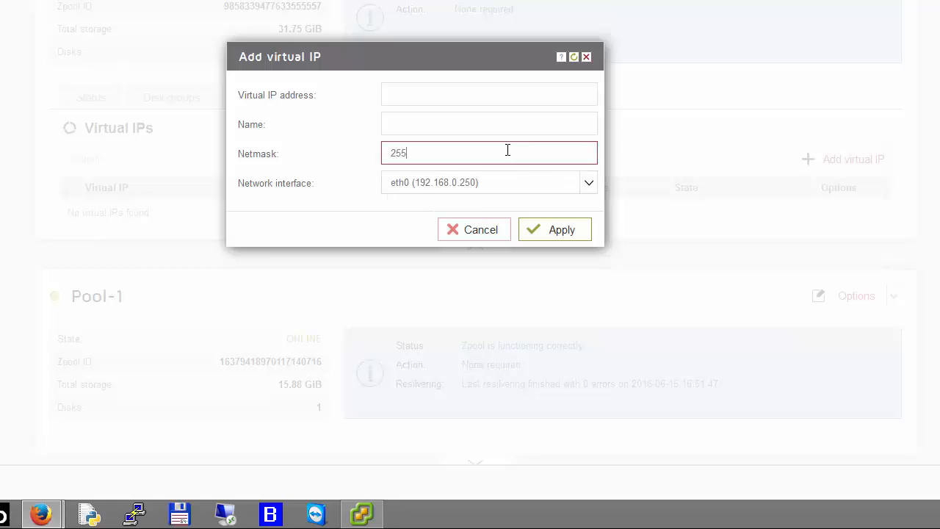
pyautogui.write('.255.255.0')
pyautogui.click(487, 117)
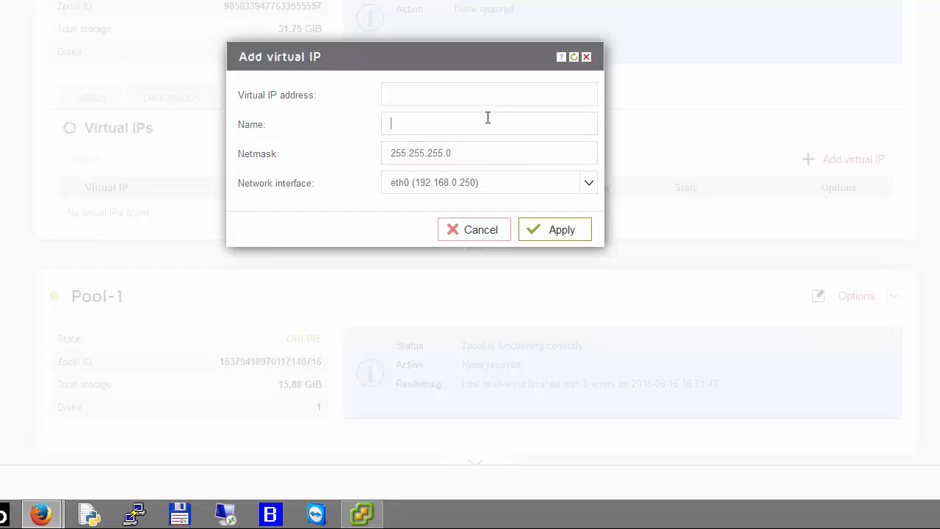
pyautogui.write('vip251')
pyautogui.click(485, 100)
pyautogui.write('192.1')
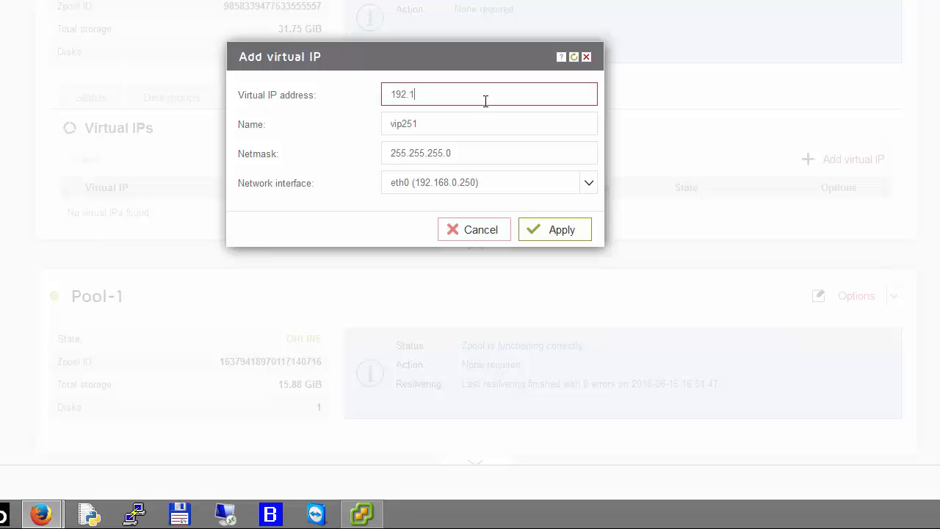
pyautogui.write('68.0.251')
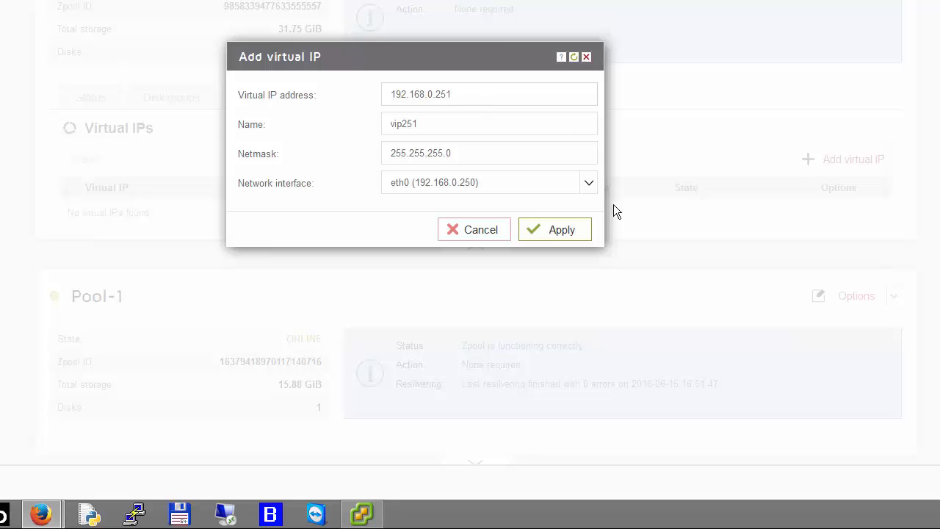
pyautogui.click(568, 236)
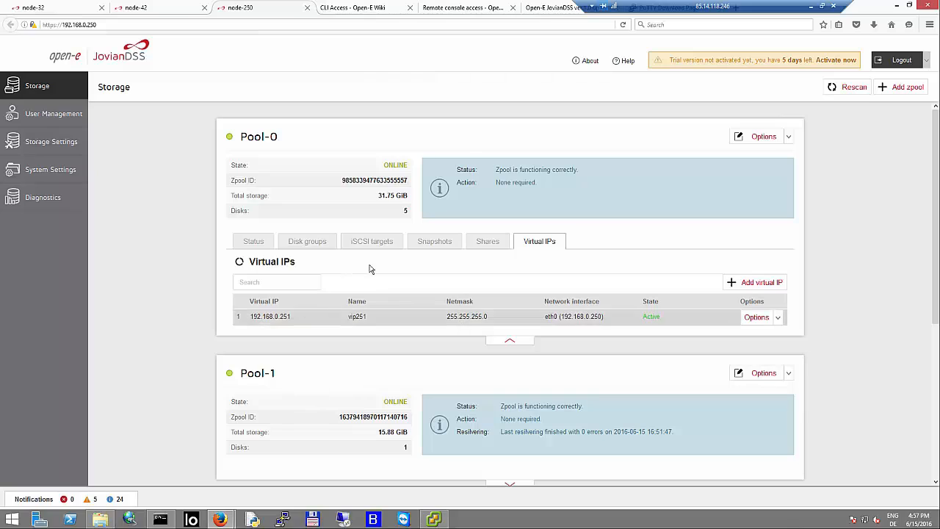
# Remove the 192.168.0.251 target portal in iSCSI Initiator
pyautogui.click(131, 520)
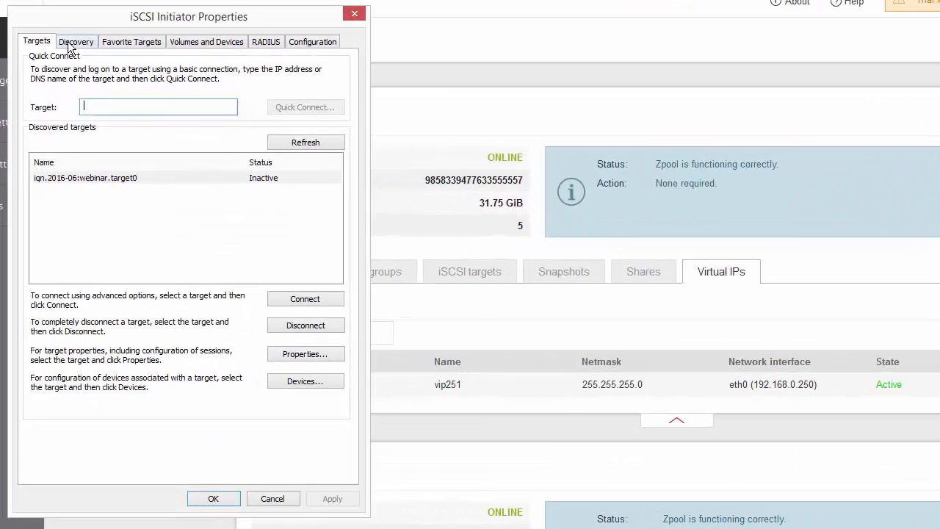
pyautogui.click(68, 43)
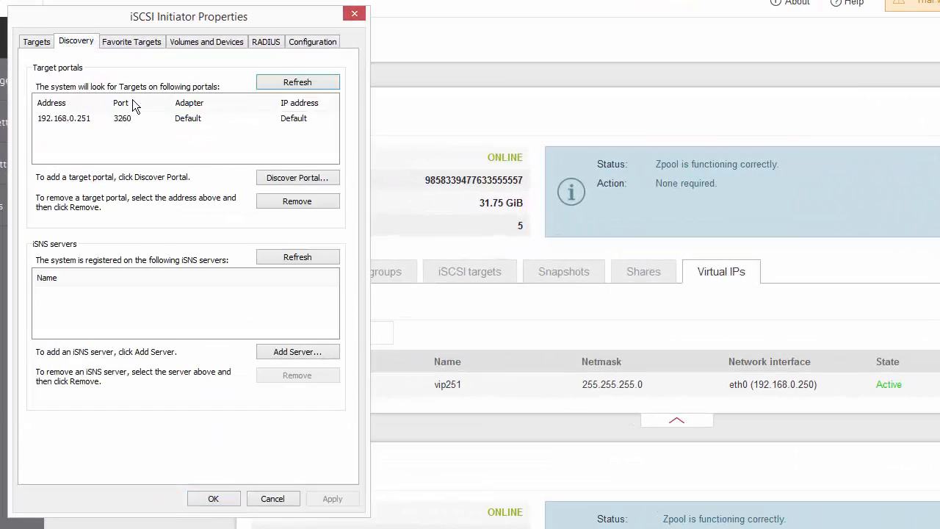
pyautogui.click(101, 118)
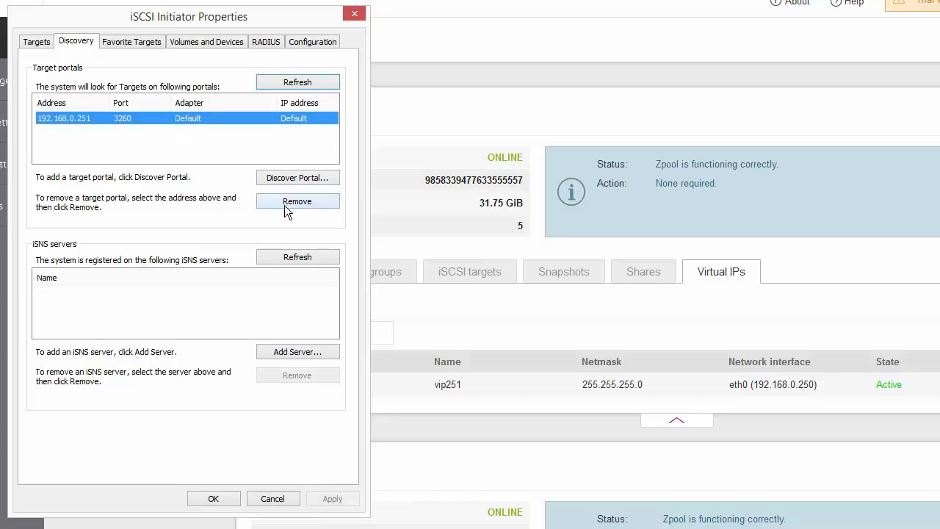
pyautogui.click(287, 202)
pyautogui.click(733, 352)
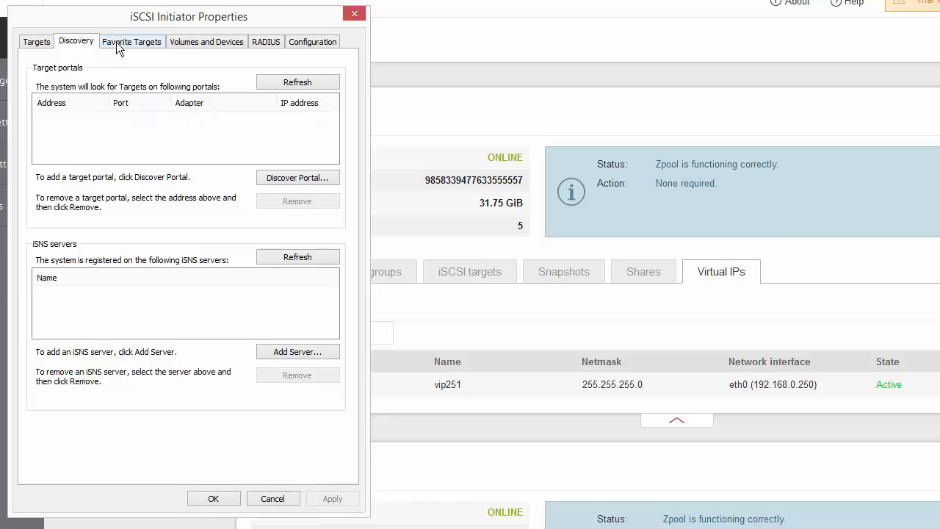
# Remove the iqn.2016-06:webinar.target0 favorite target and confirm no targets remain
pyautogui.click(118, 43)
pyautogui.click(111, 191)
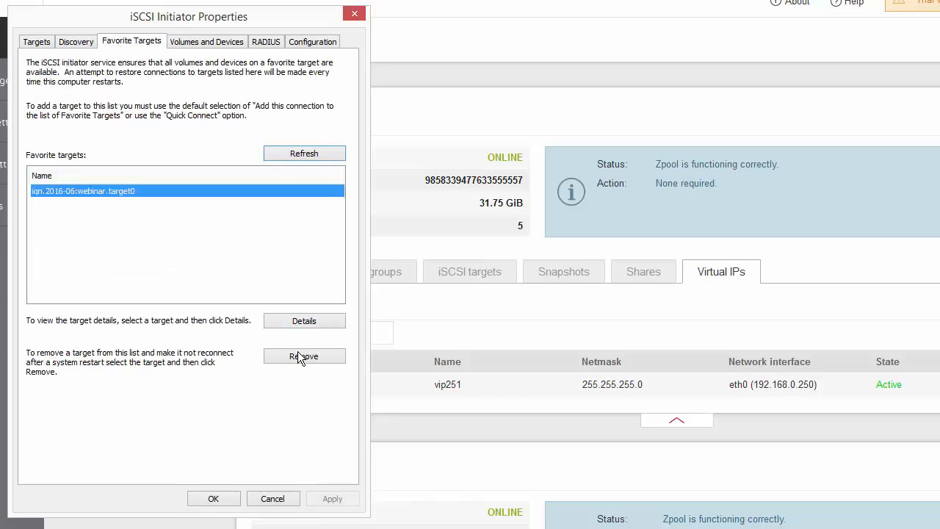
pyautogui.click(304, 356)
pyautogui.click(38, 43)
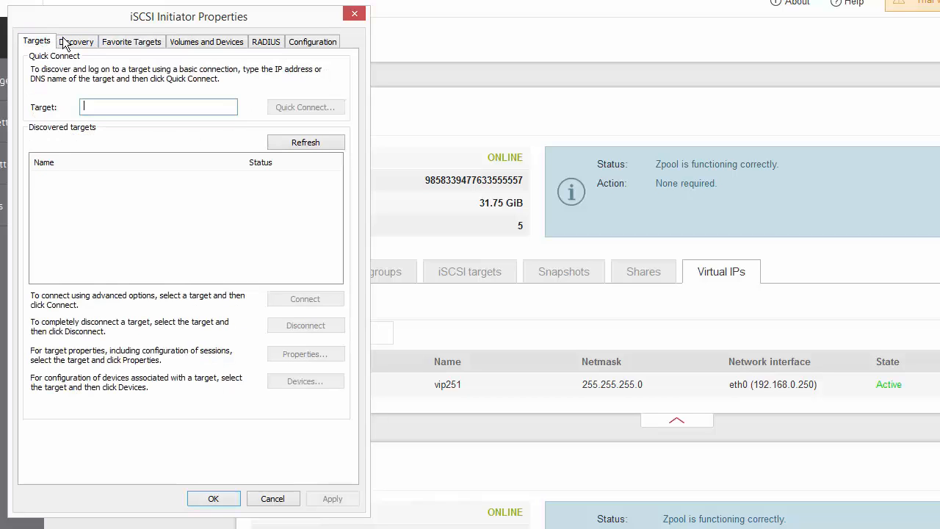
pyautogui.click(78, 42)
# Add target portal 192.168.0.251 back to the initiator
pyautogui.click(296, 179)
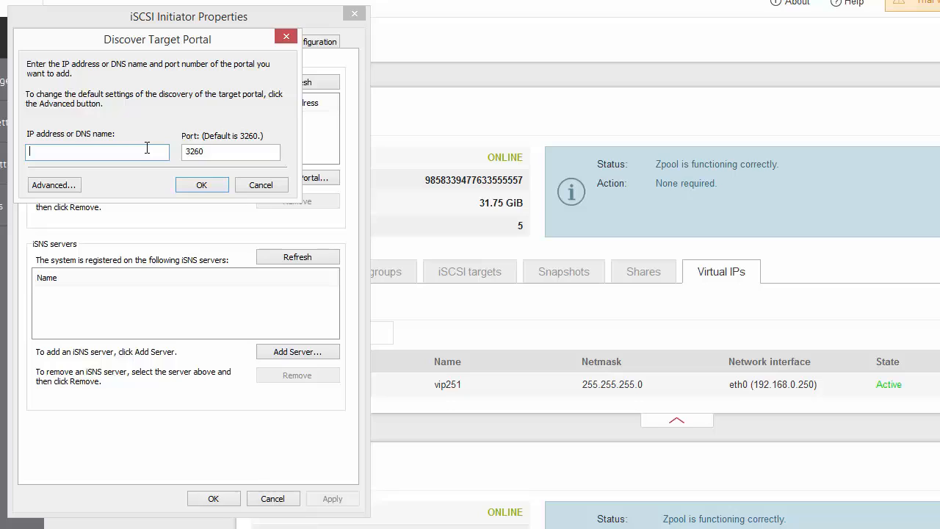
pyautogui.write('192.168.0.251')
pyautogui.click(199, 185)
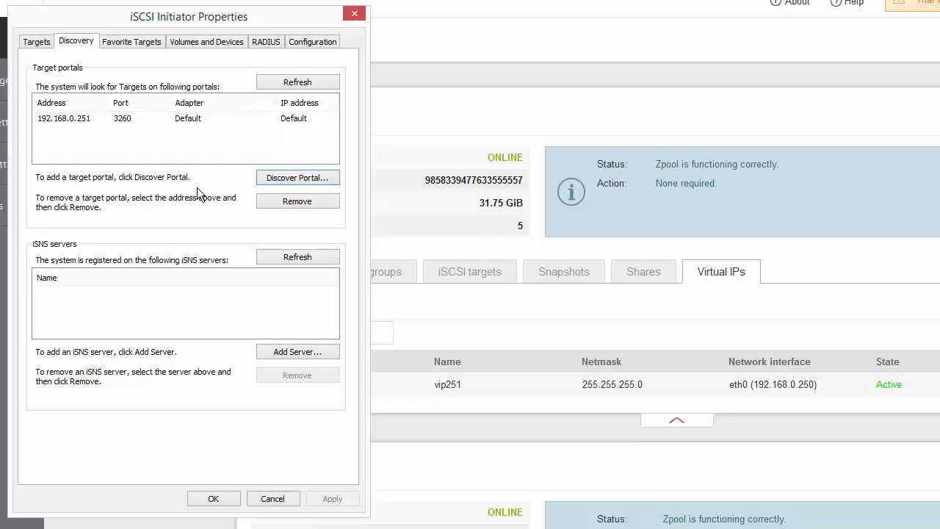
# Connect to the rediscovered iqn.2016-06:webinar.target0 target
pyautogui.click(42, 44)
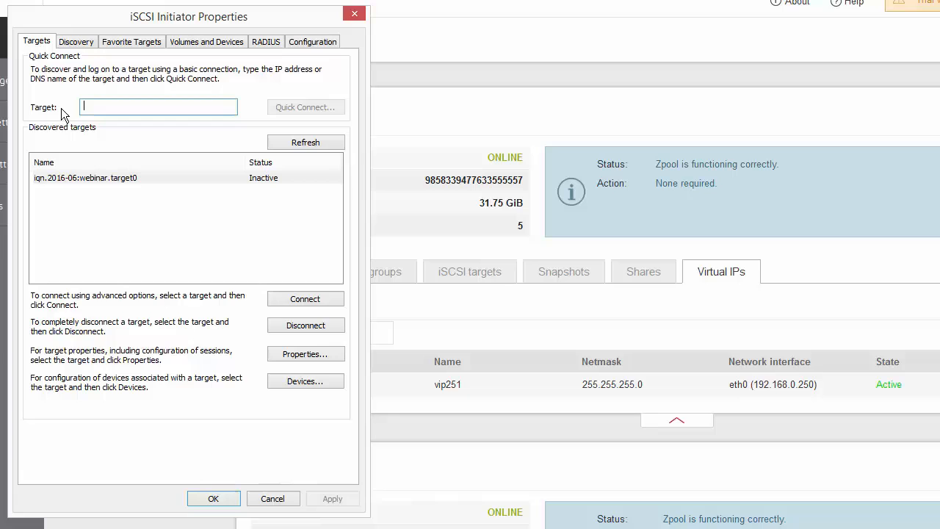
pyautogui.click(104, 181)
pyautogui.click(279, 299)
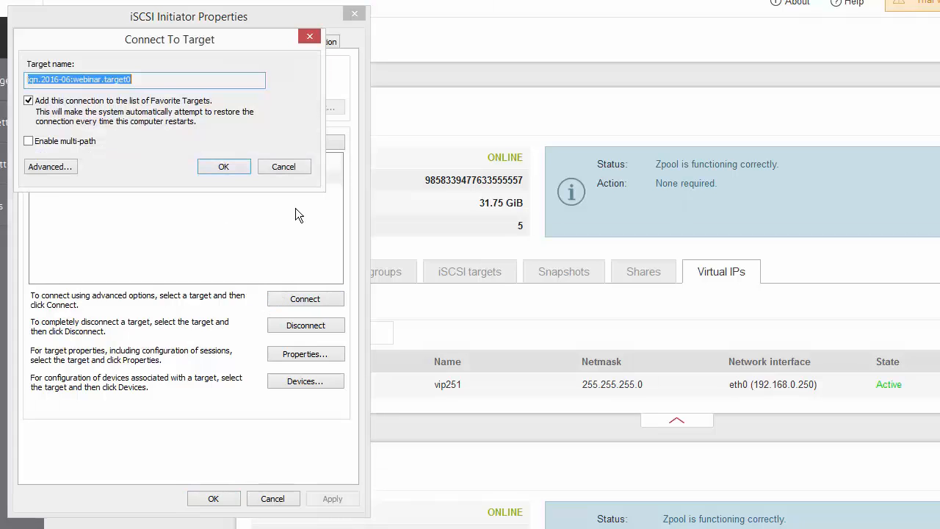
pyautogui.click(218, 168)
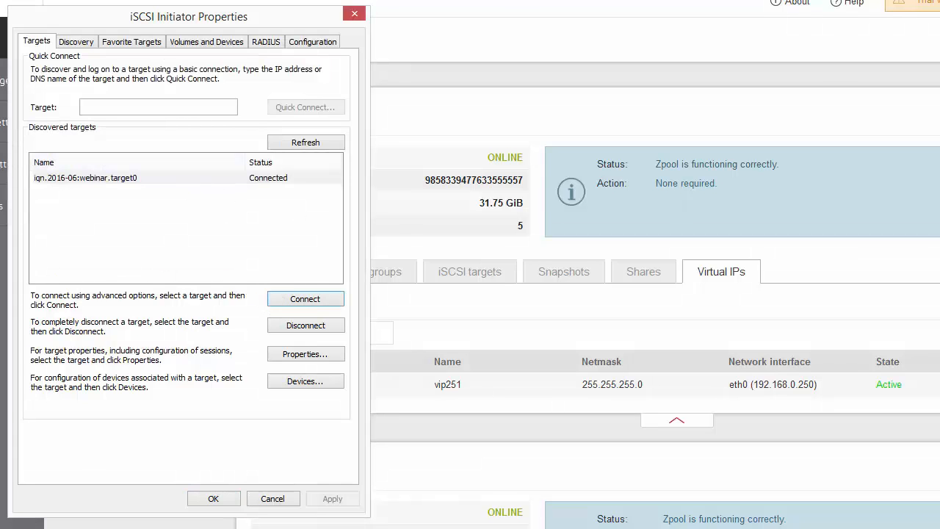
# In Disk Management, bring Disk 1 online and initialize it as GPT
pyautogui.rightClick(3, 526)
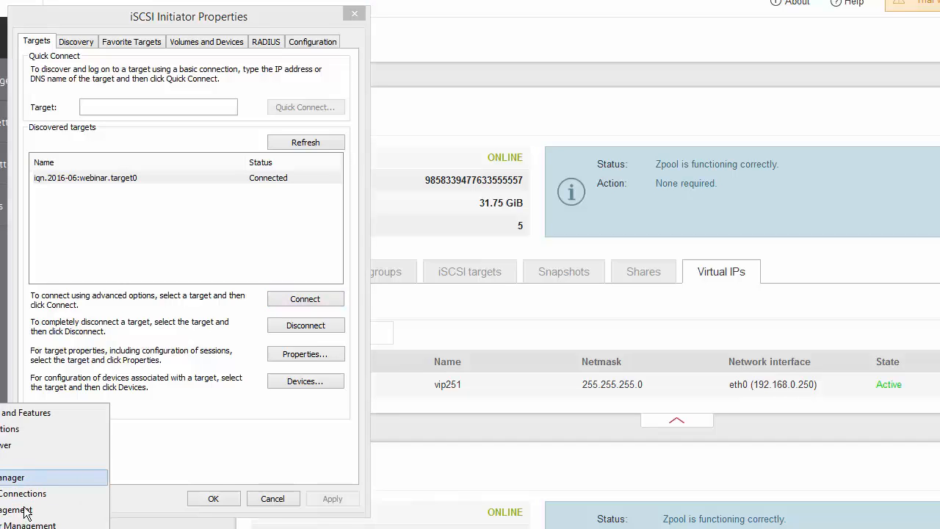
pyautogui.click(22, 510)
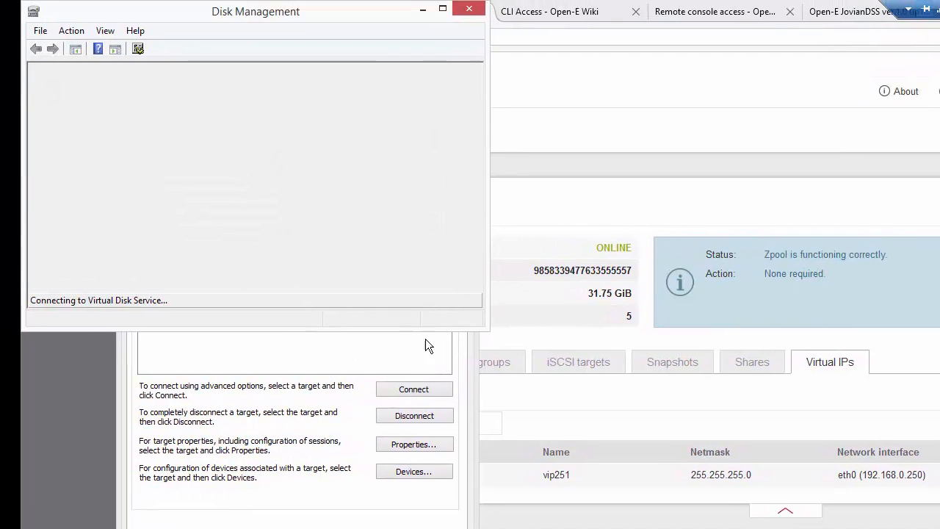
pyautogui.moveTo(487, 330); pyautogui.dragTo(665, 489)
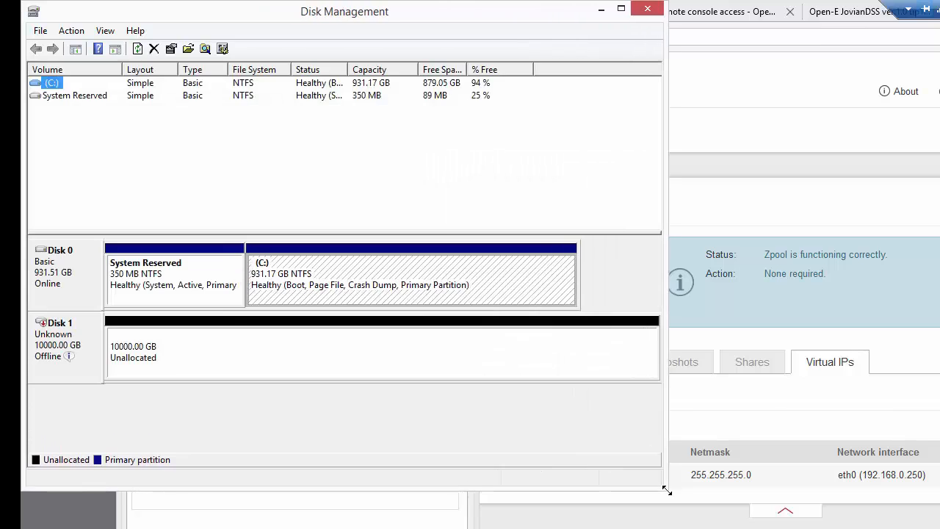
pyautogui.rightClick(87, 351)
pyautogui.click(118, 365)
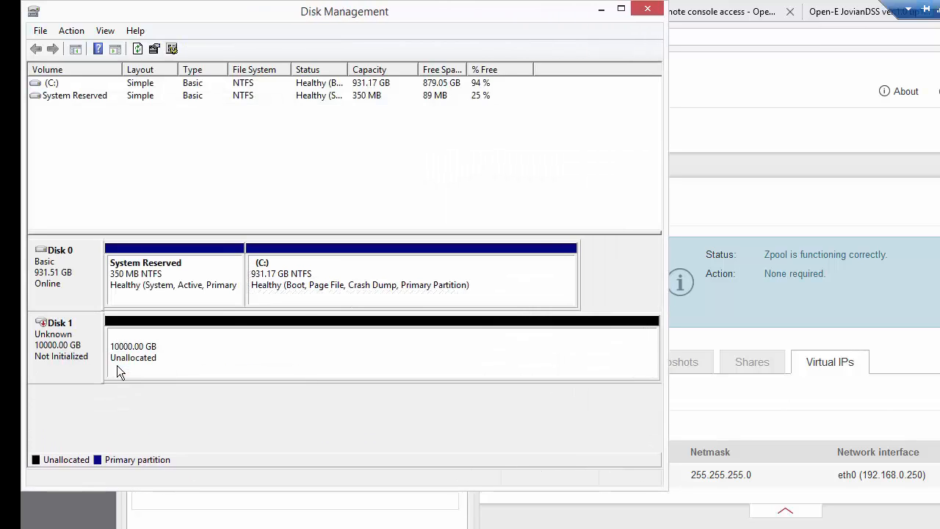
pyautogui.rightClick(88, 359)
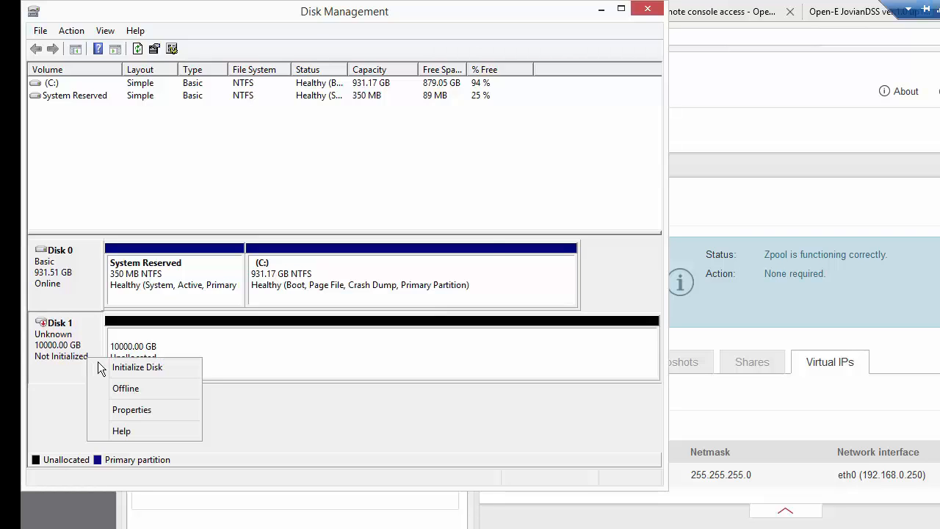
pyautogui.click(107, 367)
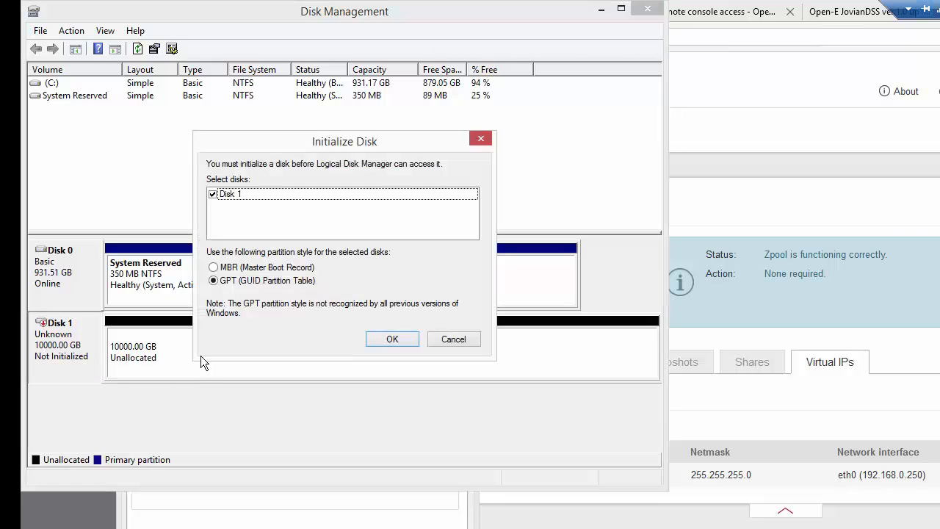
pyautogui.click(390, 340)
# Create a simple volume using all 9999.87 GB of Disk 1 with default letter and format
pyautogui.click(258, 356)
pyautogui.rightClick(258, 356)
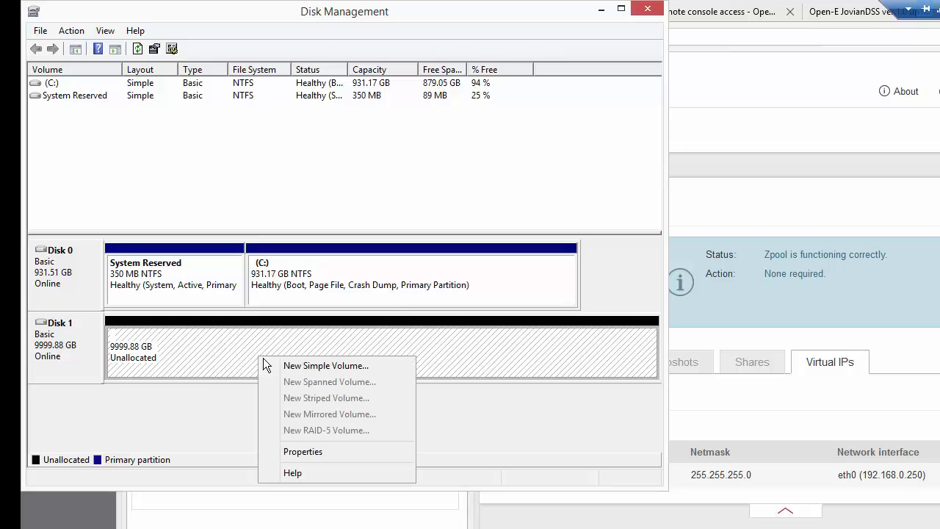
pyautogui.click(286, 367)
pyautogui.click(308, 346)
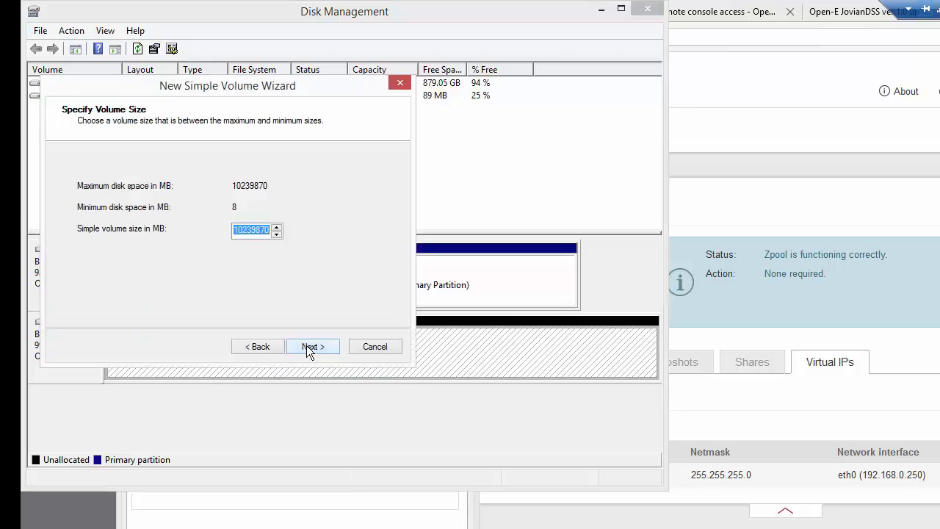
pyautogui.click(307, 345)
pyautogui.click(306, 345)
pyautogui.click(306, 346)
pyautogui.click(306, 346)
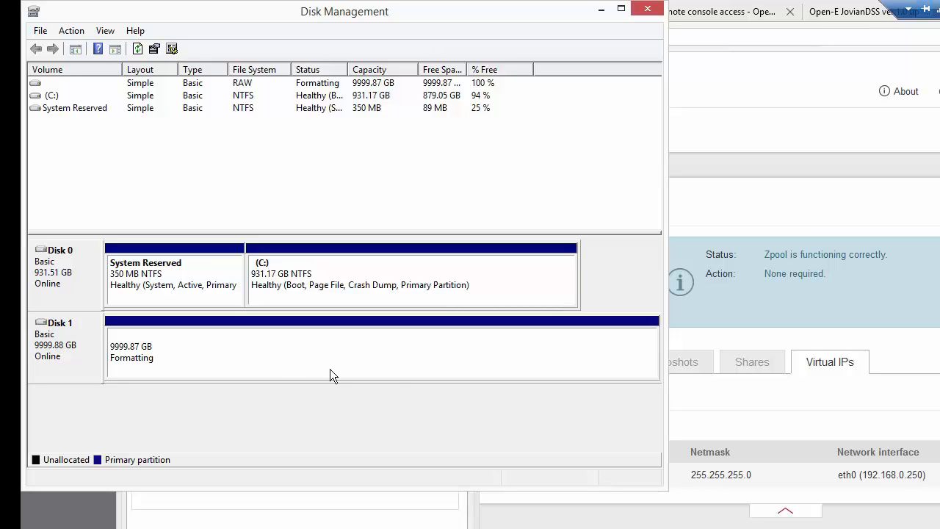
pyautogui.click(822, 340)
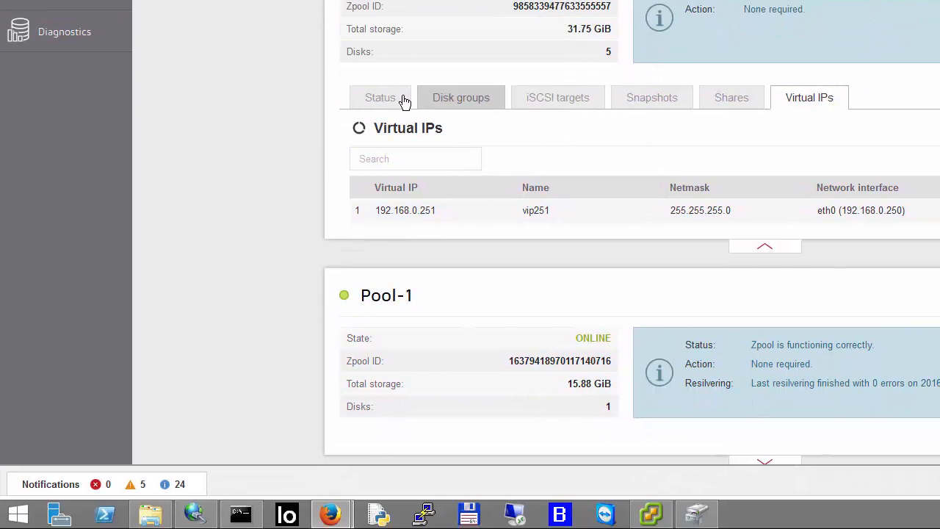
# Open Pool-0's Status tab and run the scrub scanner
pyautogui.click(367, 96)
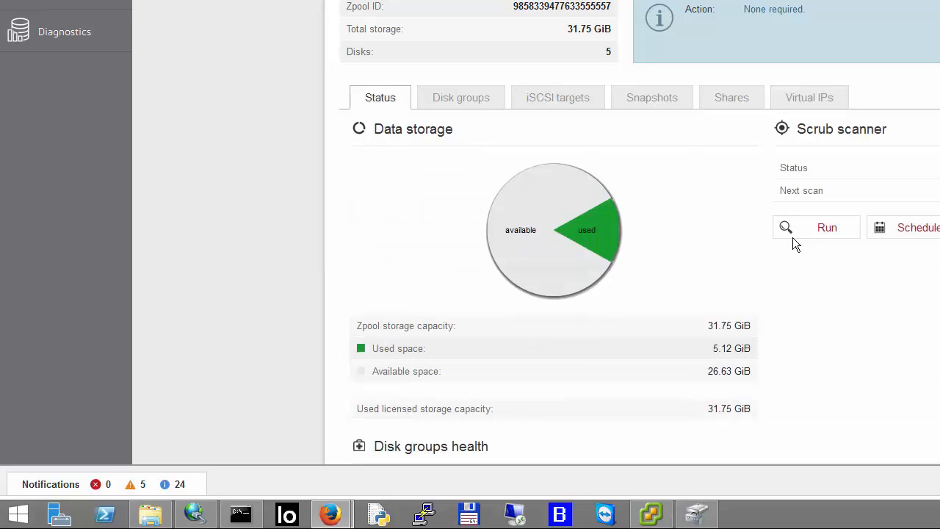
pyautogui.click(796, 236)
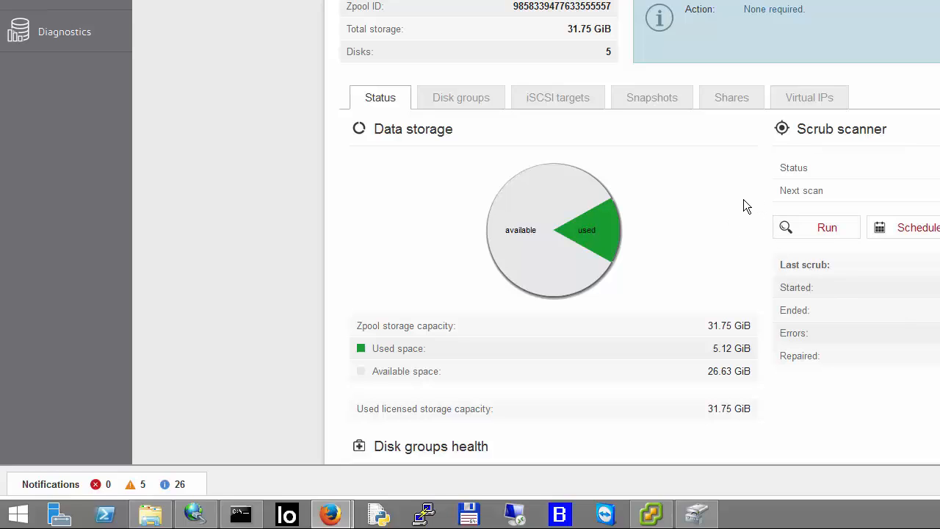
# Copy the five J0000278 .tar.gz log archives from Downloads
pyautogui.click(149, 516)
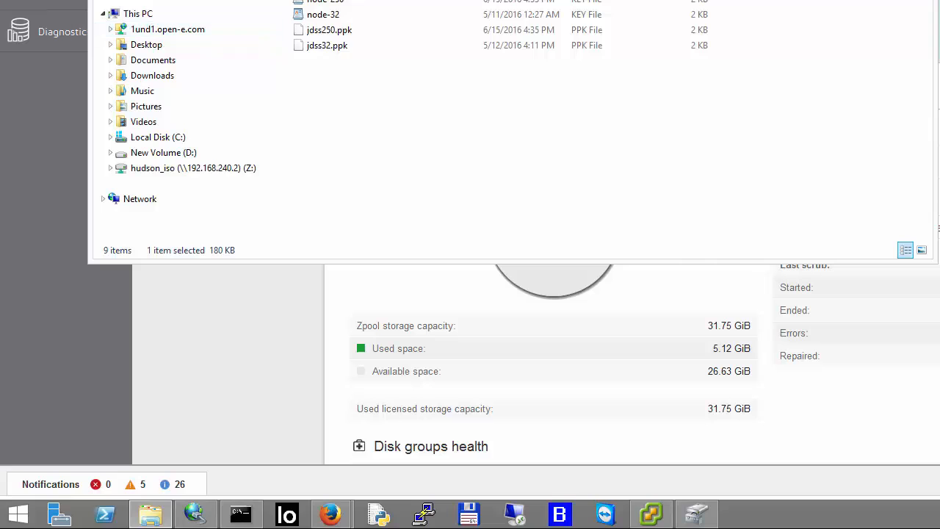
pyautogui.click(152, 0)
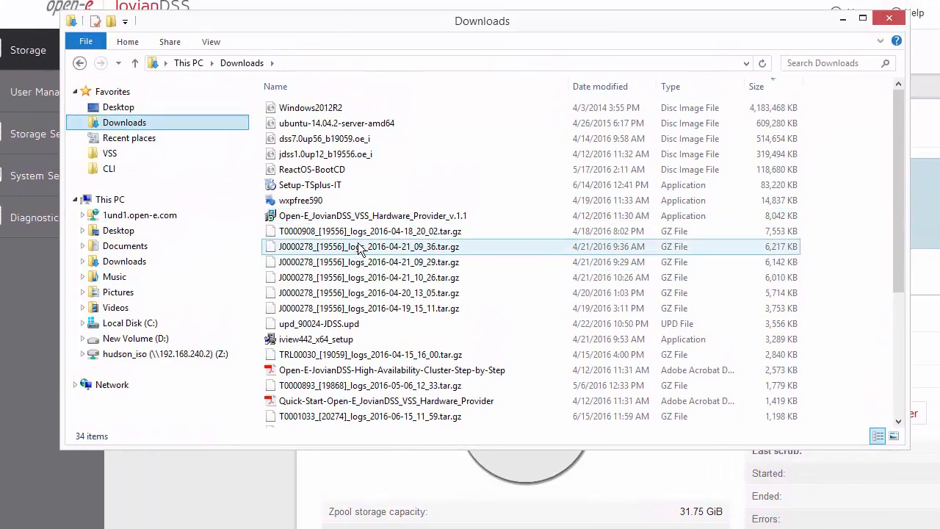
pyautogui.click(385, 67)
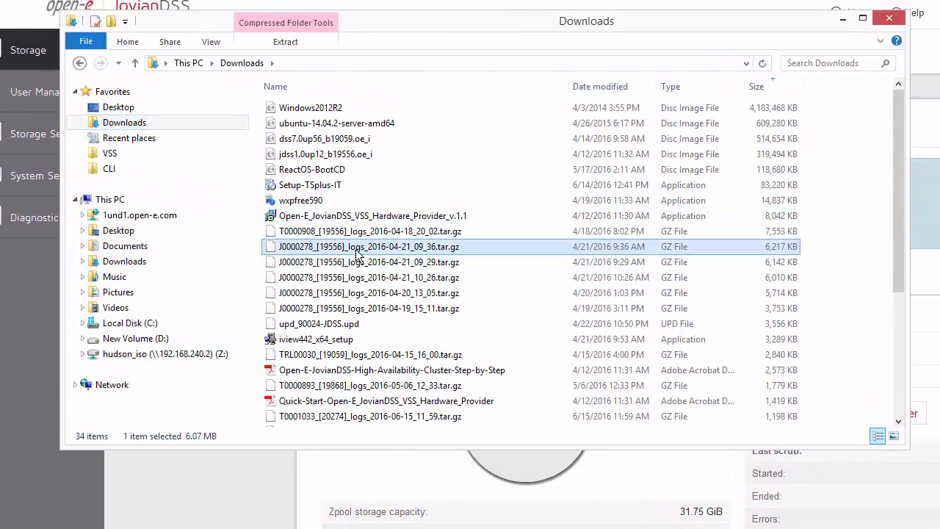
pyautogui.keyDown('shift'); pyautogui.click(393, 308); pyautogui.keyUp('shift')
pyautogui.rightClick(394, 309)
pyautogui.click(429, 413)
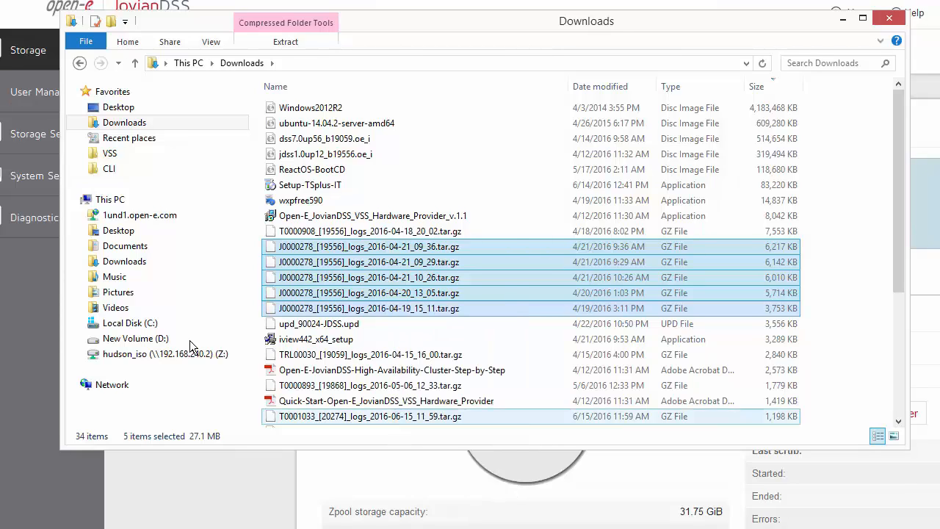
# Create New folder on New Volume (D:) and paste the five archives into it
pyautogui.click(140, 340)
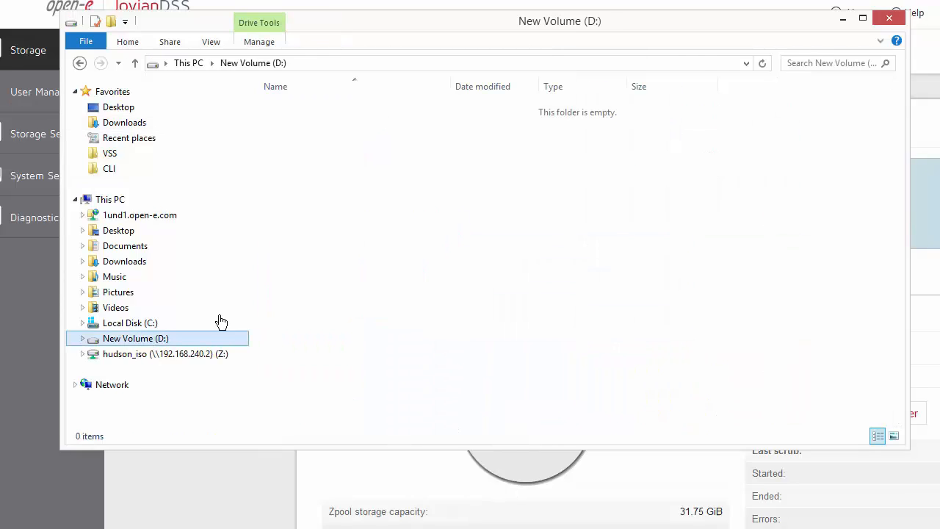
pyautogui.rightClick(420, 193)
pyautogui.moveTo(513, 368)
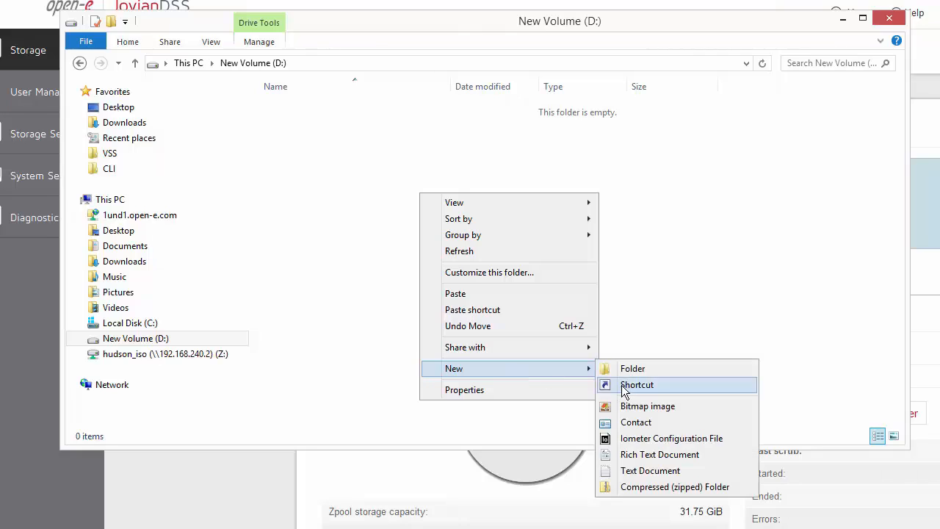
pyautogui.click(626, 369)
pyautogui.click(592, 348)
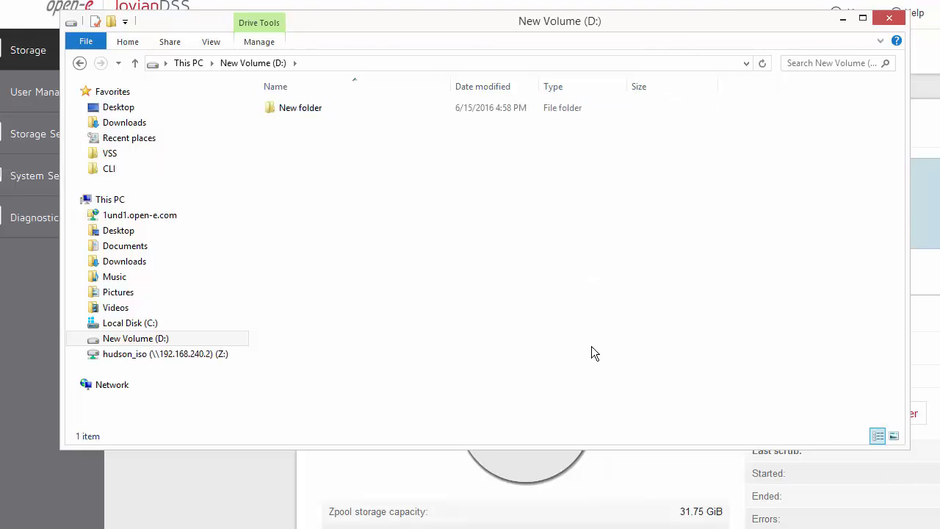
pyautogui.click(285, 108)
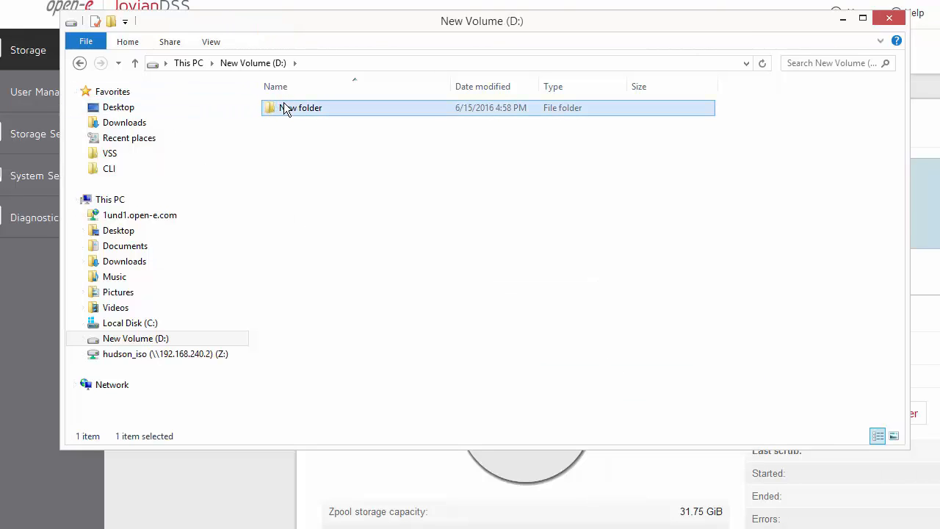
pyautogui.doubleClick(286, 109)
pyautogui.hotkey('ctrl', 'v')
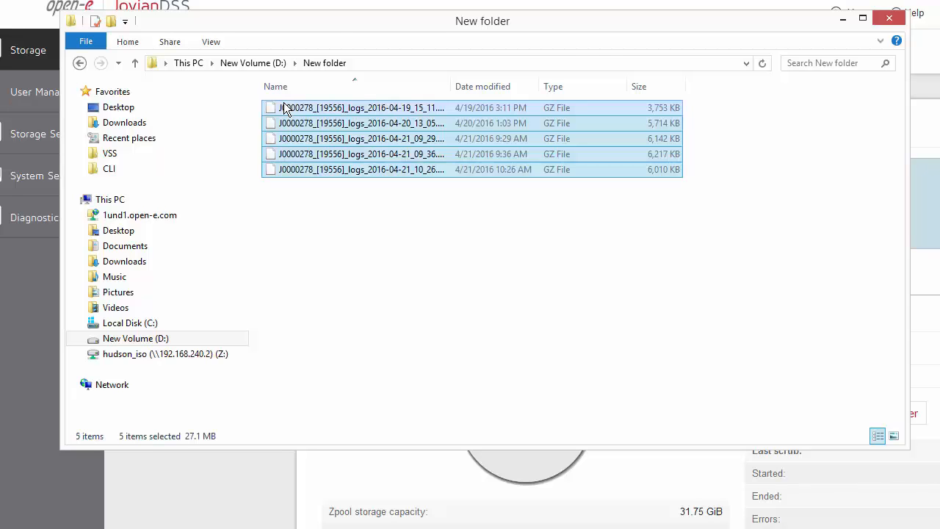
# Duplicate New folder on D: up to New folder - Copy (10)
pyautogui.click(276, 64)
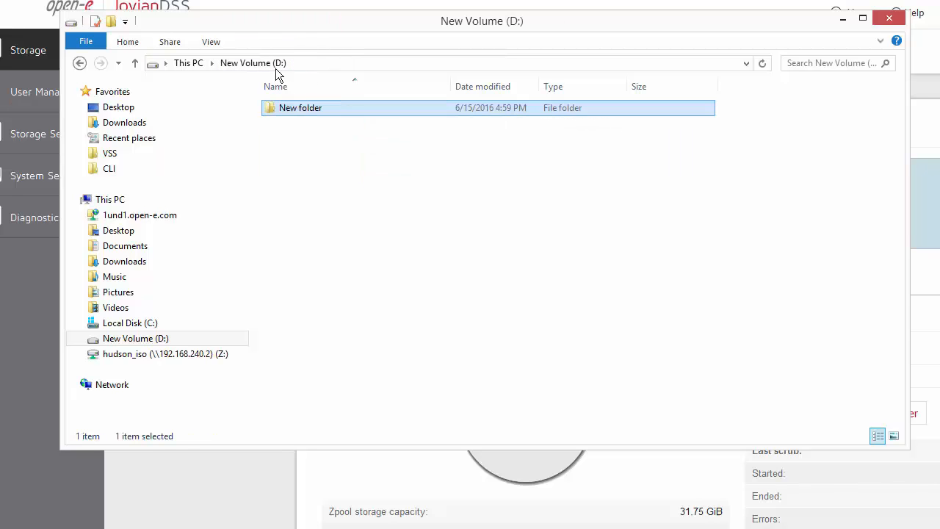
pyautogui.rightClick(307, 105)
pyautogui.click(299, 128)
pyautogui.click(297, 116)
pyautogui.hotkey('ctrl', 'c')
pyautogui.hotkey('ctrl', 'v')
pyautogui.hotkey('ctrl', 'v')
pyautogui.hotkey('ctrl', 'v')
pyautogui.hotkey('ctrl', 'v')
pyautogui.hotkey('ctrl', 'v')
pyautogui.hotkey('ctrl', 'v')
pyautogui.hotkey('ctrl', 'v')
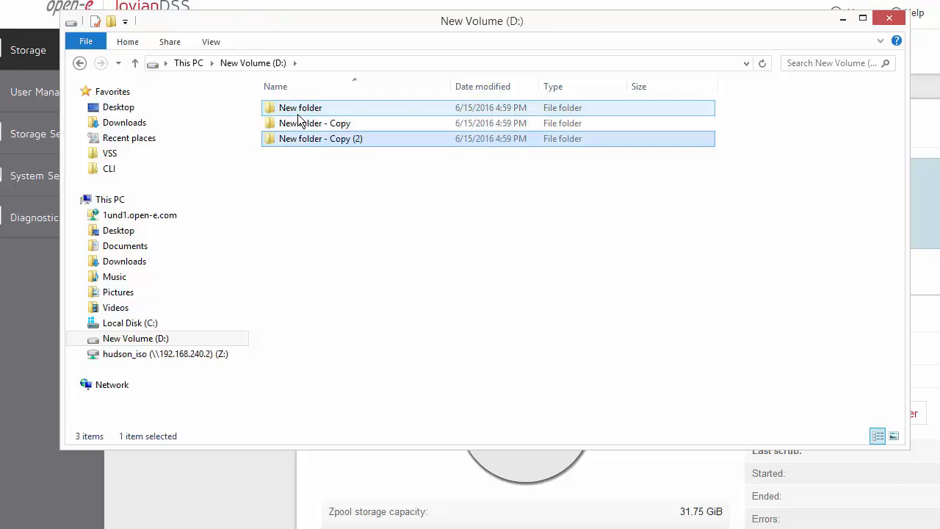
pyautogui.hotkey('ctrl', 'v')
pyautogui.hotkey('ctrl', 'v')
pyautogui.hotkey('ctrl', 'v')
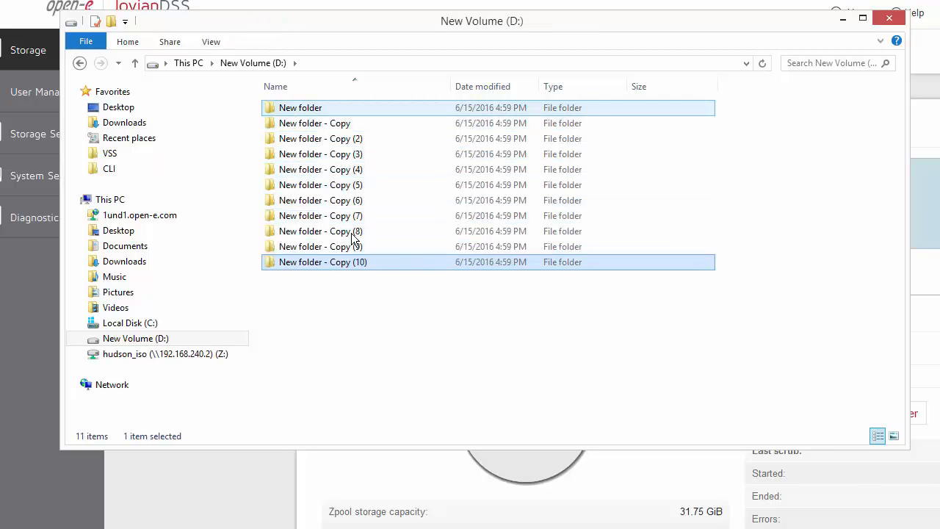
pyautogui.click(455, 340)
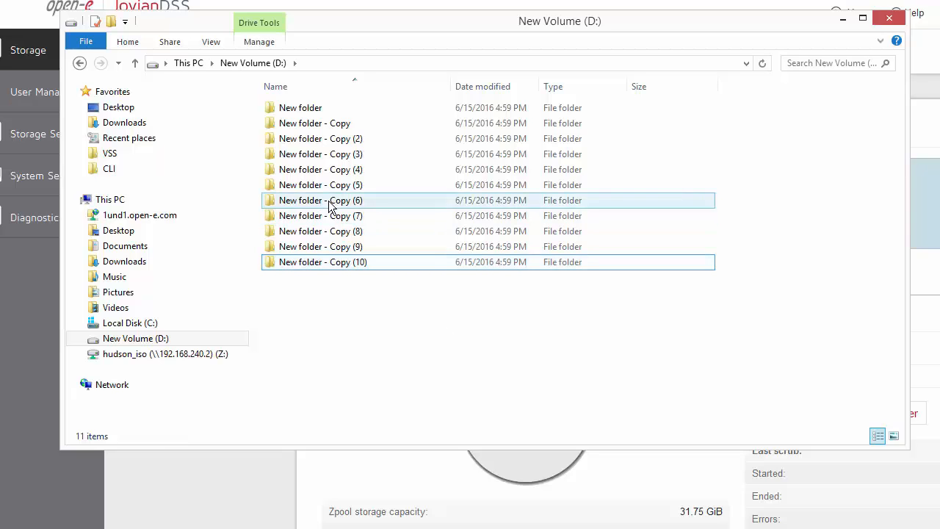
# Create a folder named TST on D:
pyautogui.rightClick(346, 310)
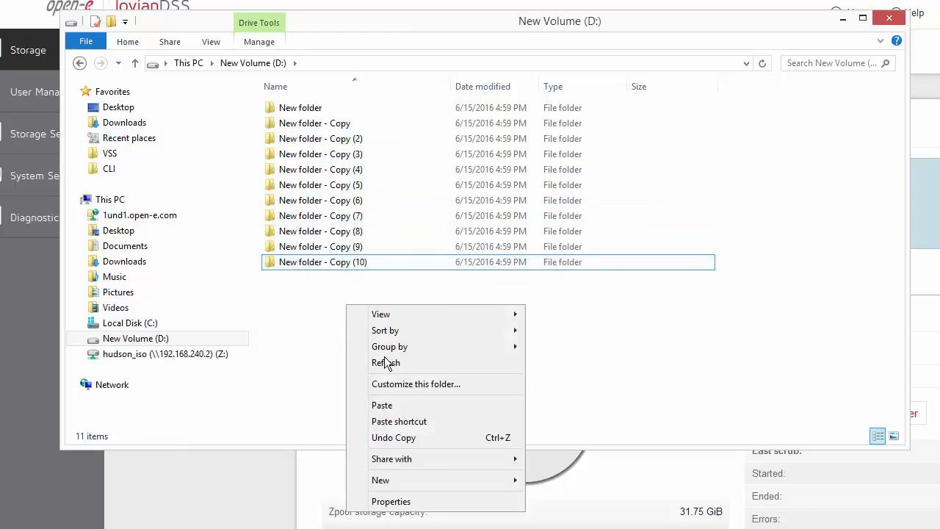
pyautogui.moveTo(426, 480)
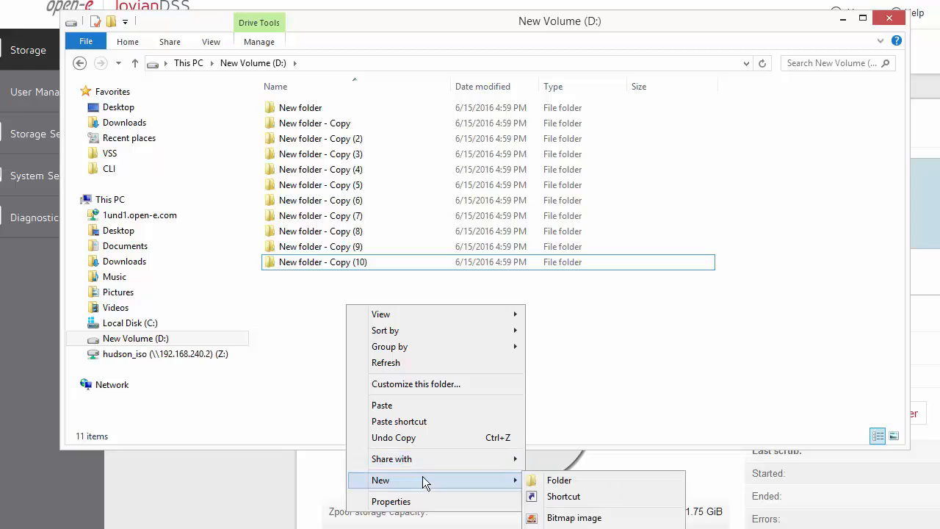
pyautogui.click(554, 479)
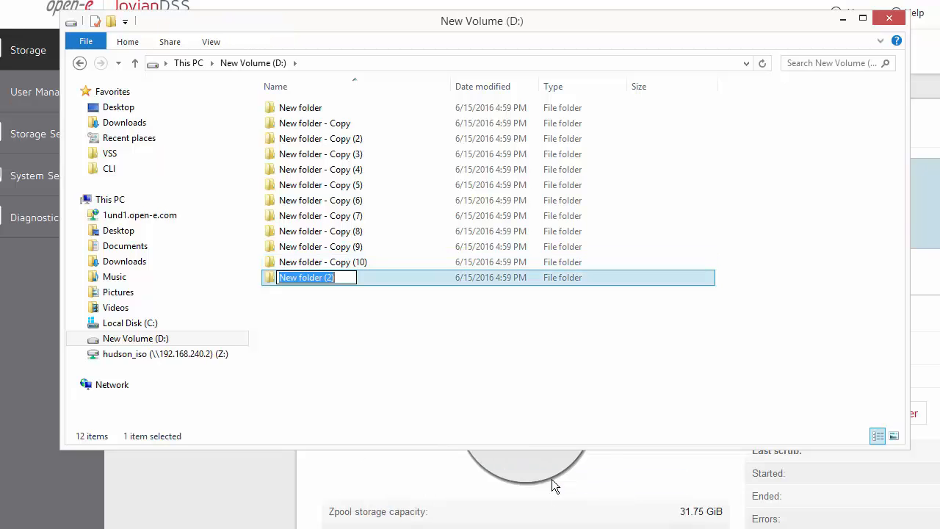
pyautogui.write('TST')
pyautogui.press('Return')
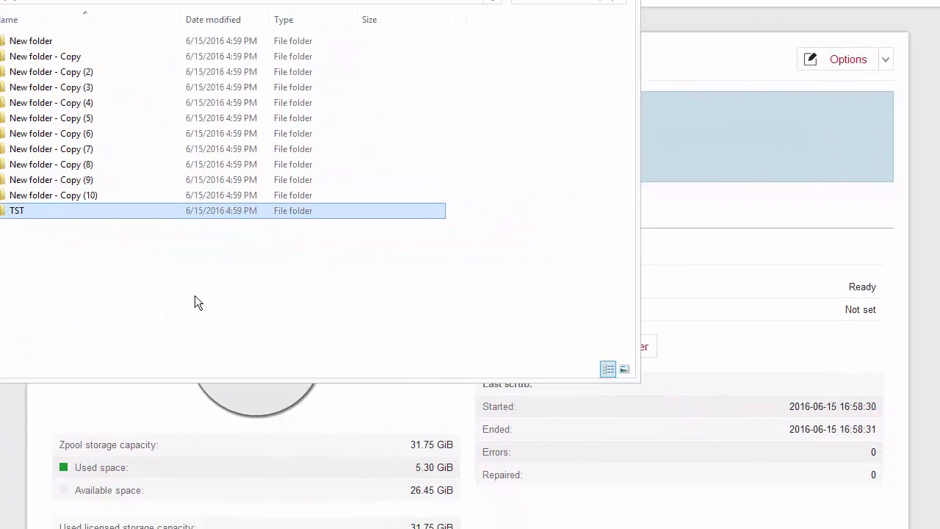
# Move the eleven New folder items into TST
pyautogui.click(65, 197)
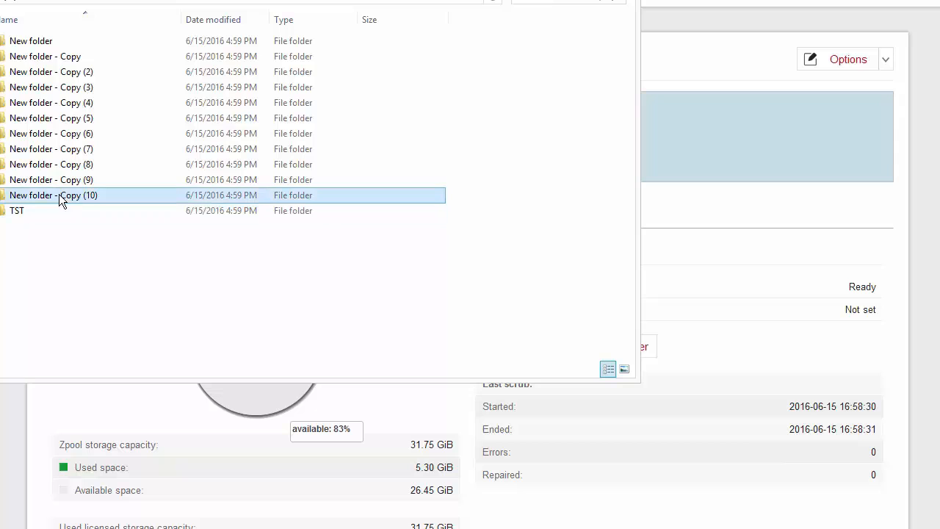
pyautogui.keyDown('shift'); pyautogui.click(59, 53); pyautogui.keyUp('shift')
pyautogui.keyDown('shift'); pyautogui.click(58, 41); pyautogui.keyUp('shift')
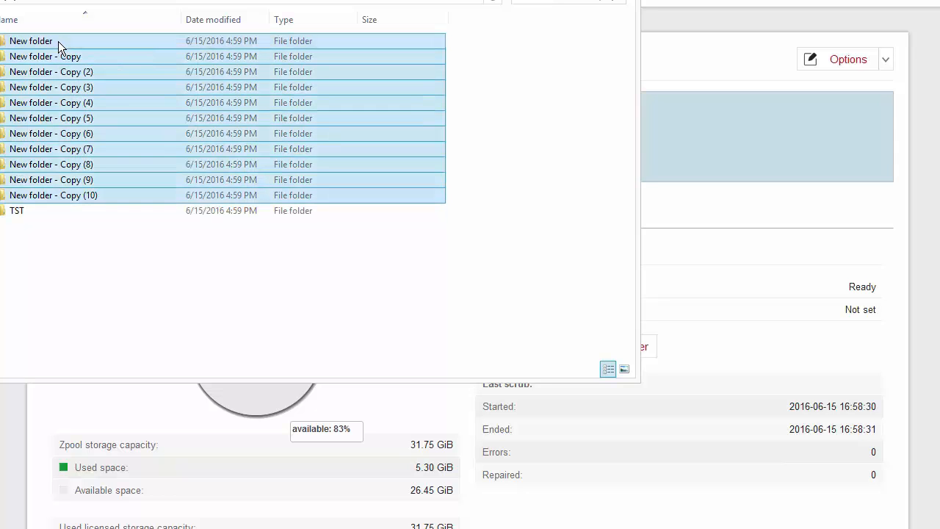
pyautogui.rightClick(62, 87)
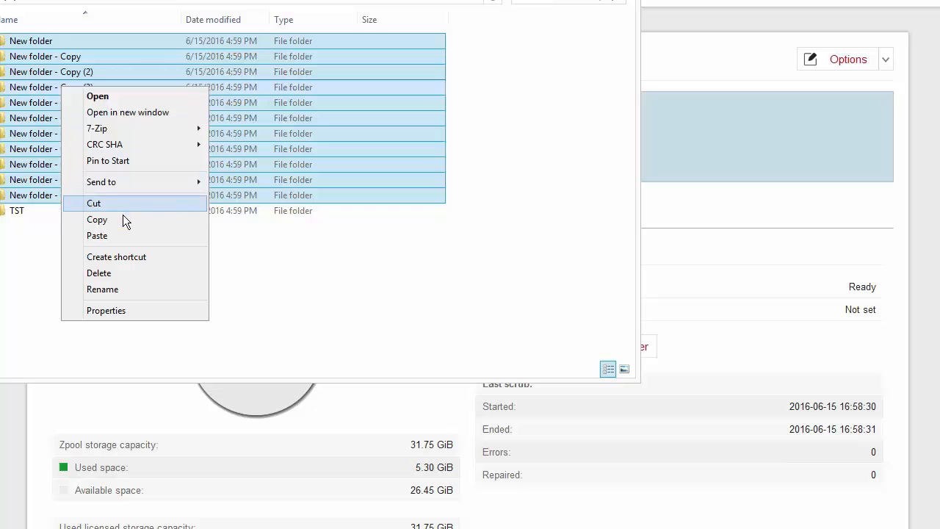
pyautogui.click(121, 204)
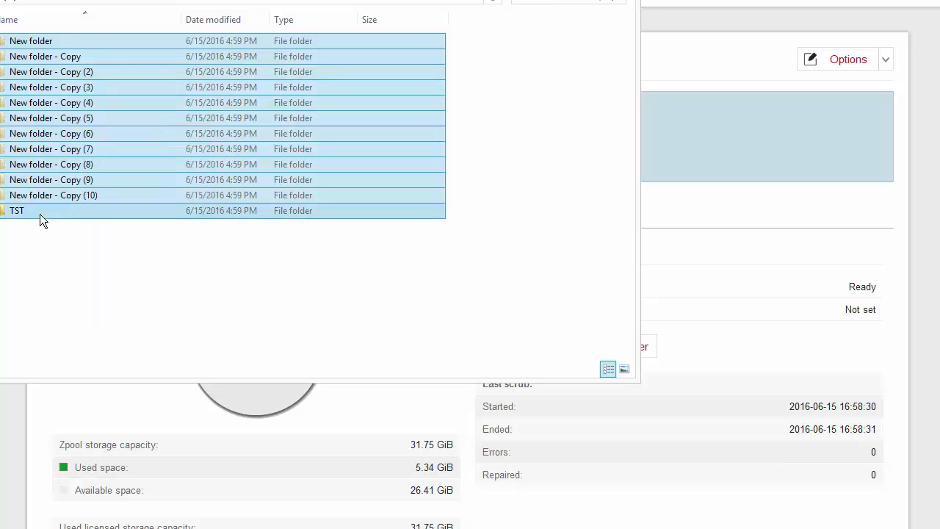
pyautogui.doubleClick(40, 214)
pyautogui.rightClick(65, 125)
pyautogui.click(133, 222)
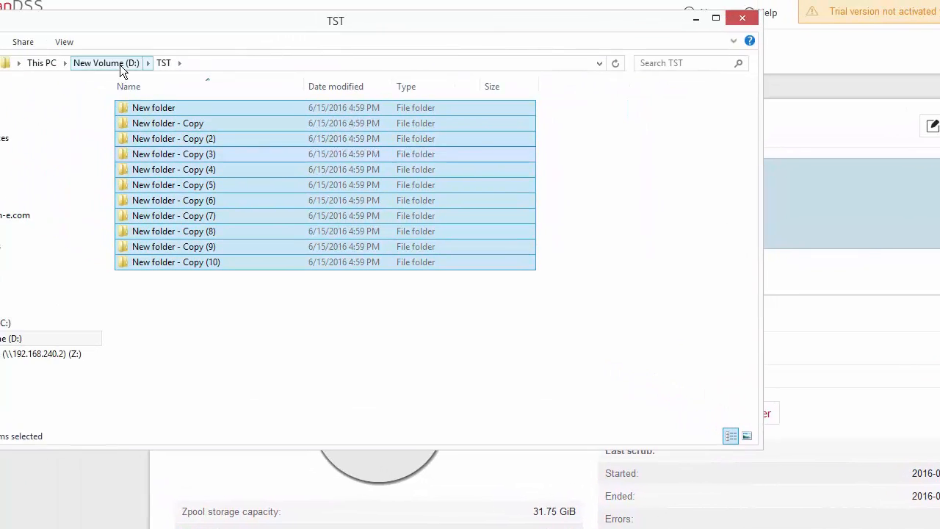
# Duplicate the TST folder up to TST - Copy (6)
pyautogui.click(119, 65)
pyautogui.press('F2')
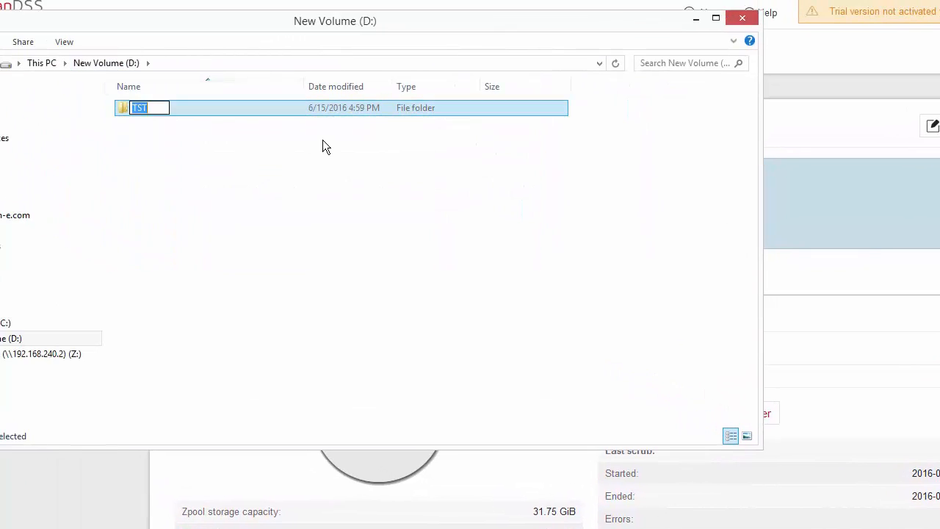
pyautogui.press('Return')
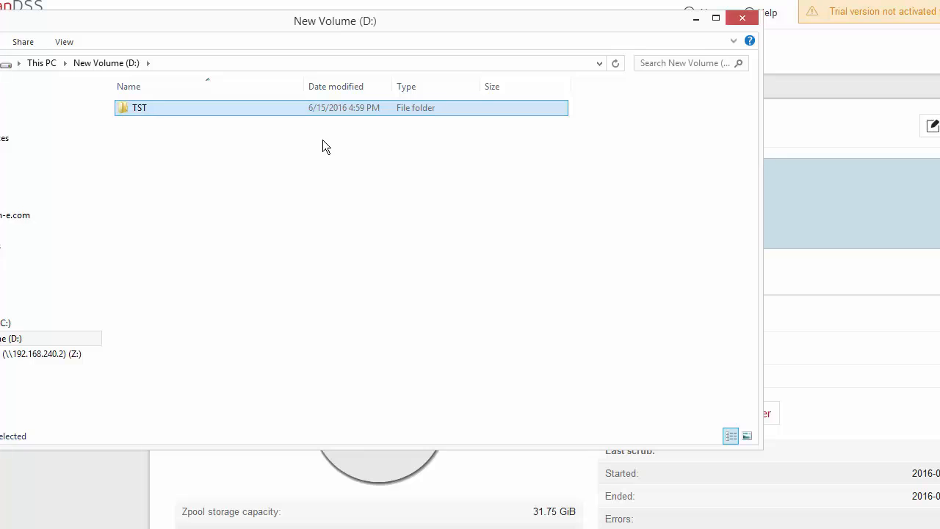
pyautogui.hotkey('ctrl', 'c')
pyautogui.hotkey('ctrl', 'v')
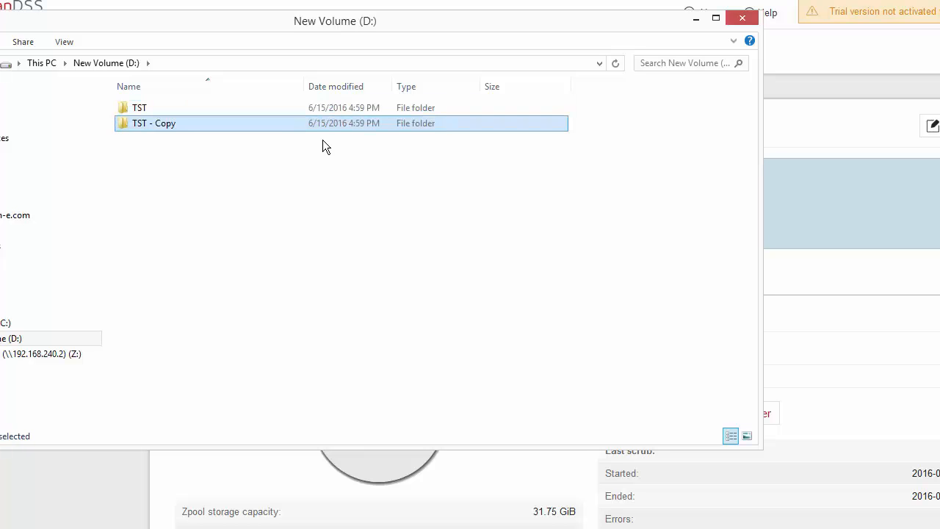
pyautogui.hotkey('ctrl', 'v')
pyautogui.hotkey('ctrl', 'v')
pyautogui.hotkey('ctrl', 'v')
pyautogui.hotkey('ctrl', 'v')
pyautogui.hotkey('ctrl', 'v')
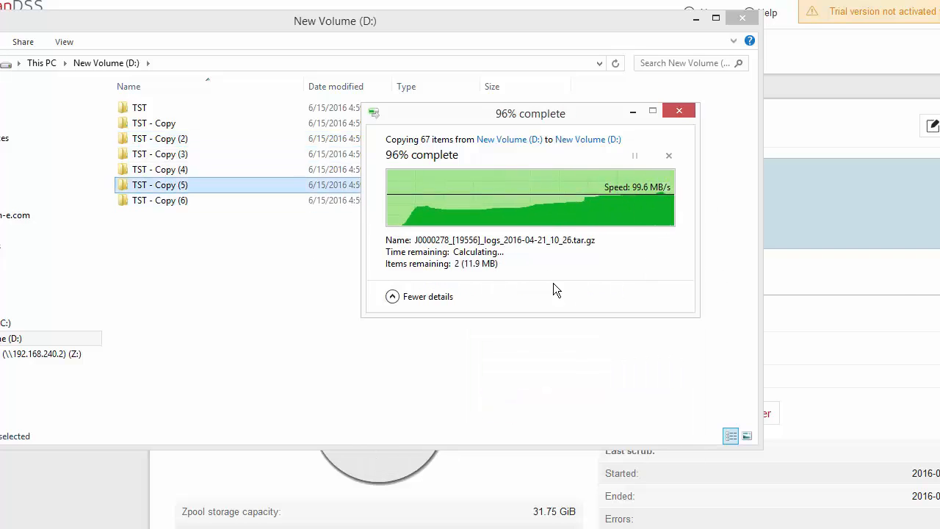
pyautogui.click(891, 274)
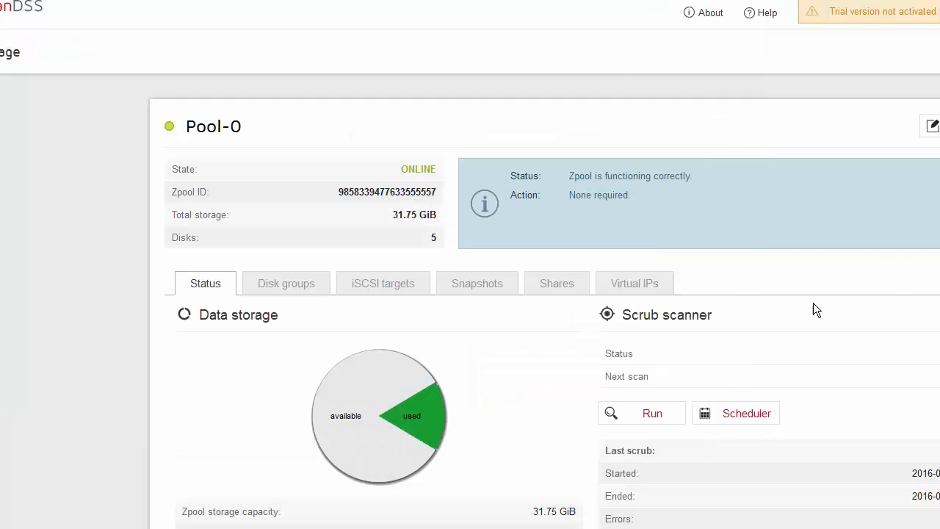
# Check Pool-0 status: 6.80 GiB used, 24.95 GiB available, scrub 69.12% complete
pyautogui.click(653, 416)
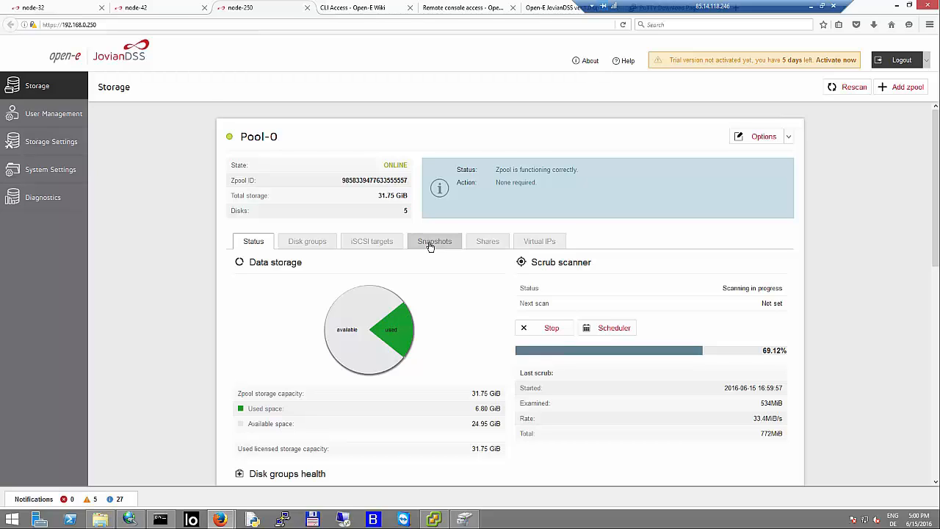
# Inspect zvol00's properties from Pool-0's iSCSI targets list: 2.00 GiB physical, compression 1.03
pyautogui.click(360, 243)
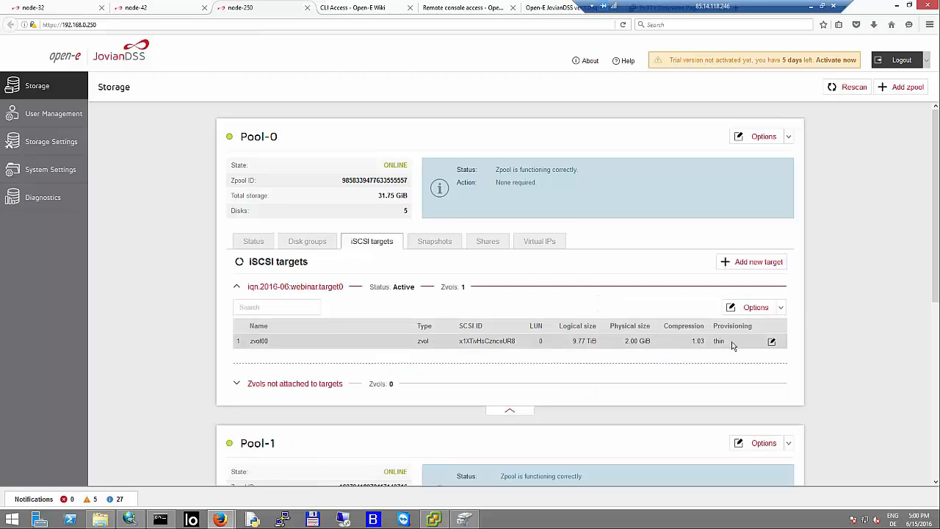
pyautogui.click(772, 343)
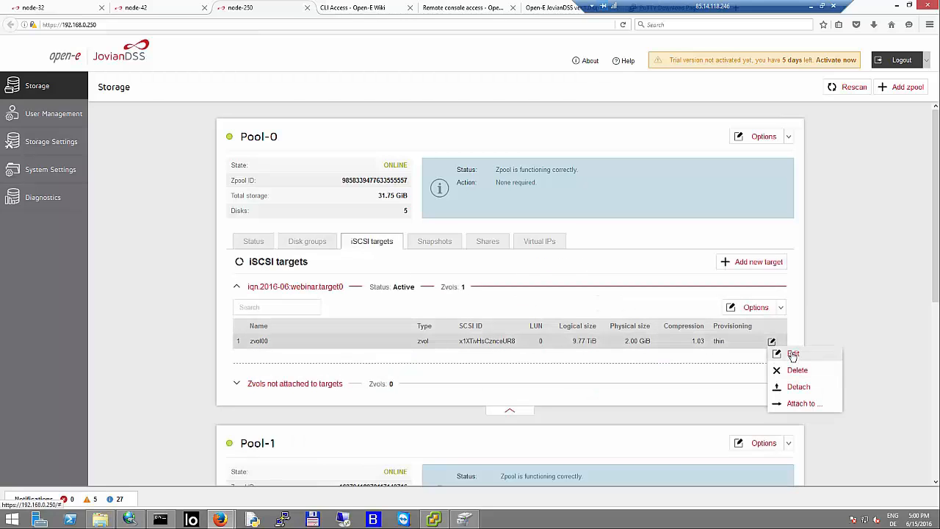
pyautogui.click(793, 355)
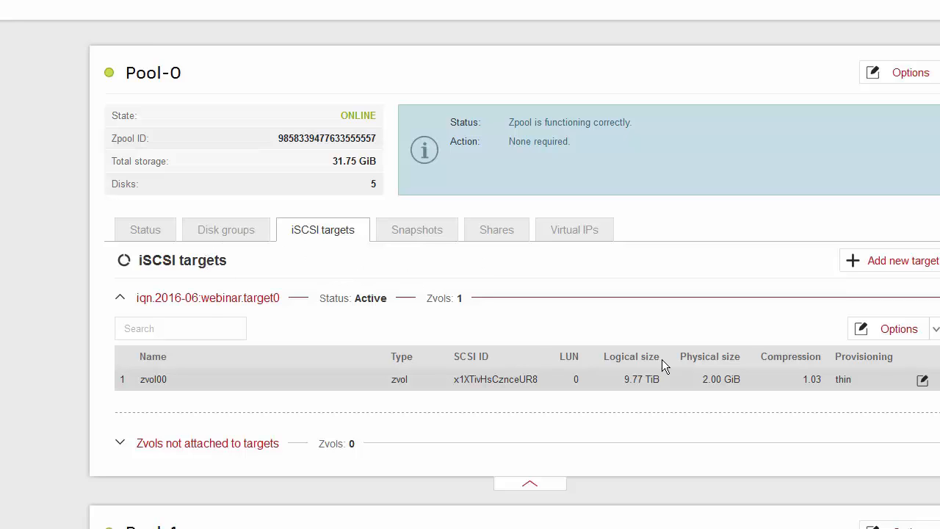
# Detach disk sdb from Pool-0's mirror-0 group, leaving sdc as a single disk
pyautogui.click(213, 230)
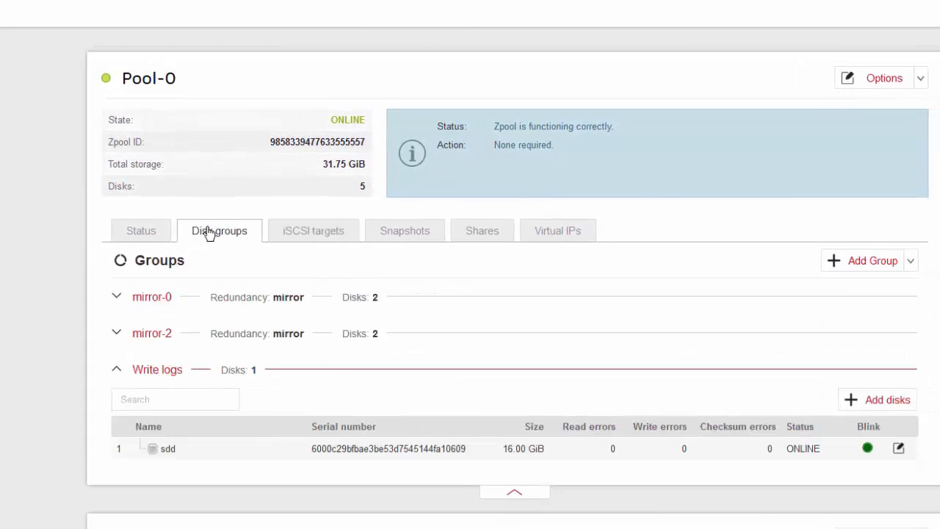
pyautogui.click(117, 298)
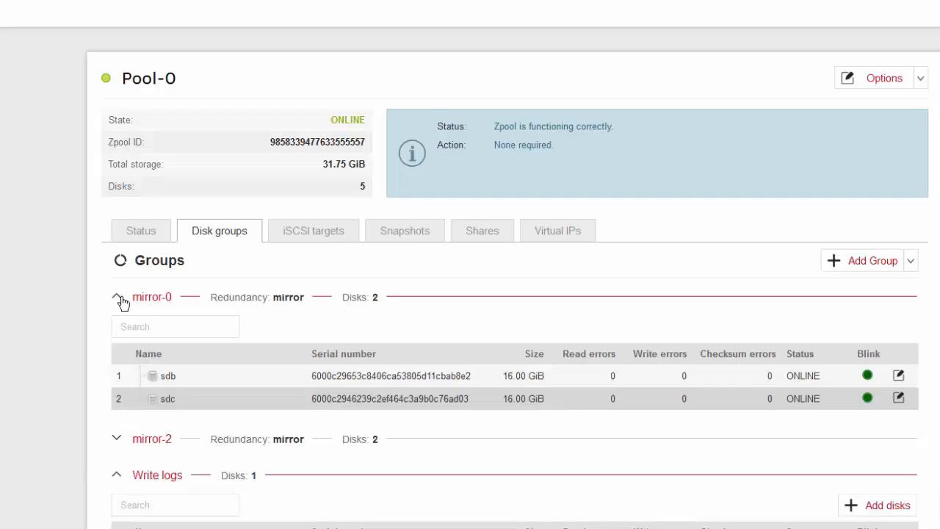
pyautogui.click(898, 376)
pyautogui.click(930, 394)
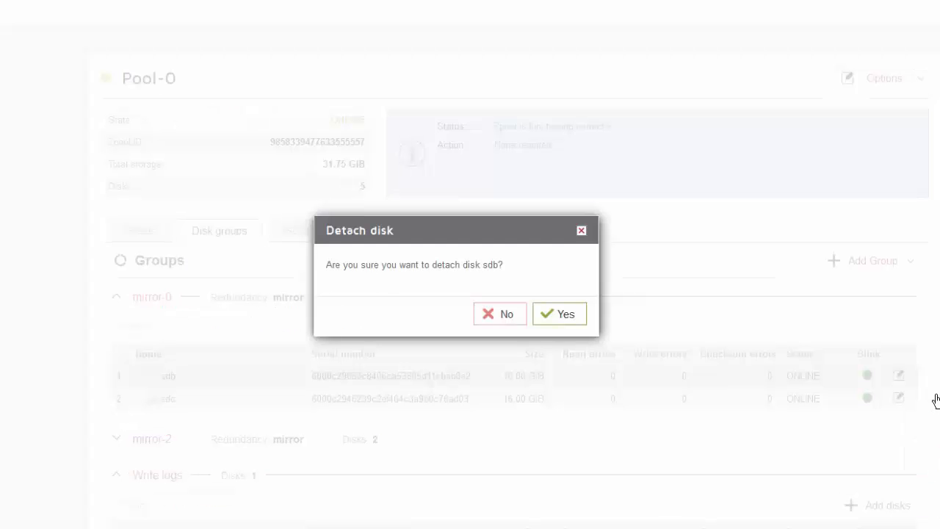
pyautogui.click(563, 322)
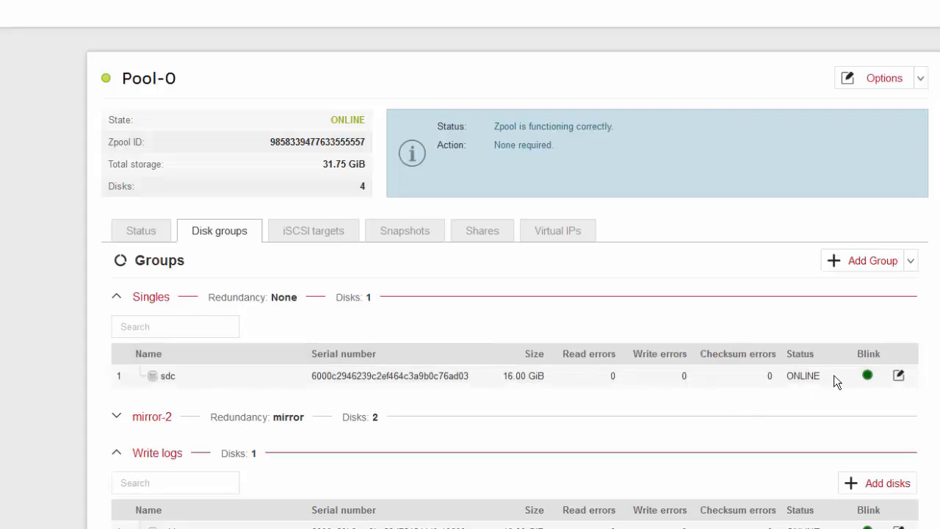
# Begin attaching a disk to sdc, then cancel the attach dialog
pyautogui.click(119, 418)
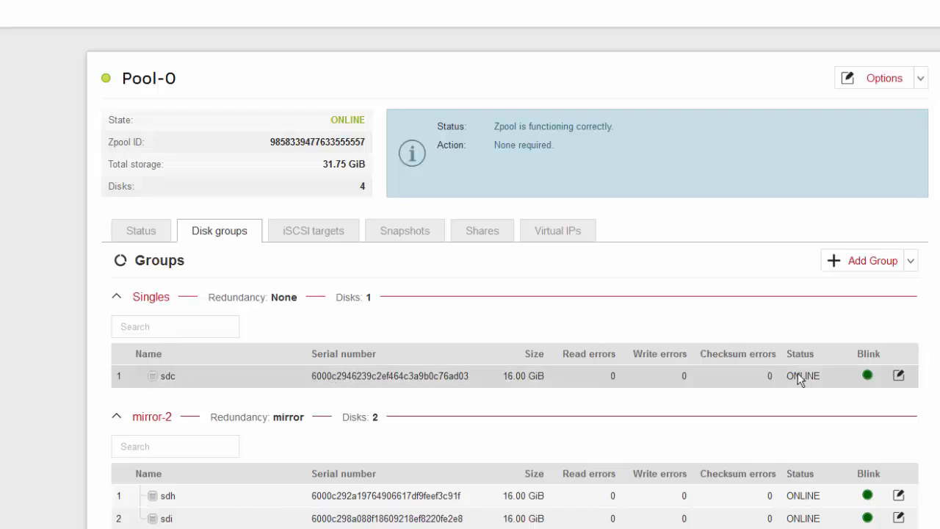
pyautogui.click(899, 377)
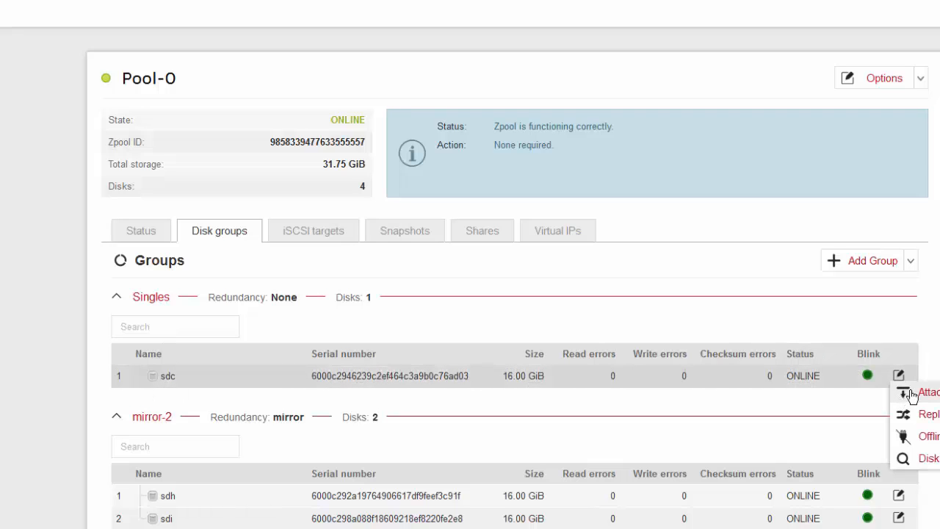
pyautogui.click(908, 391)
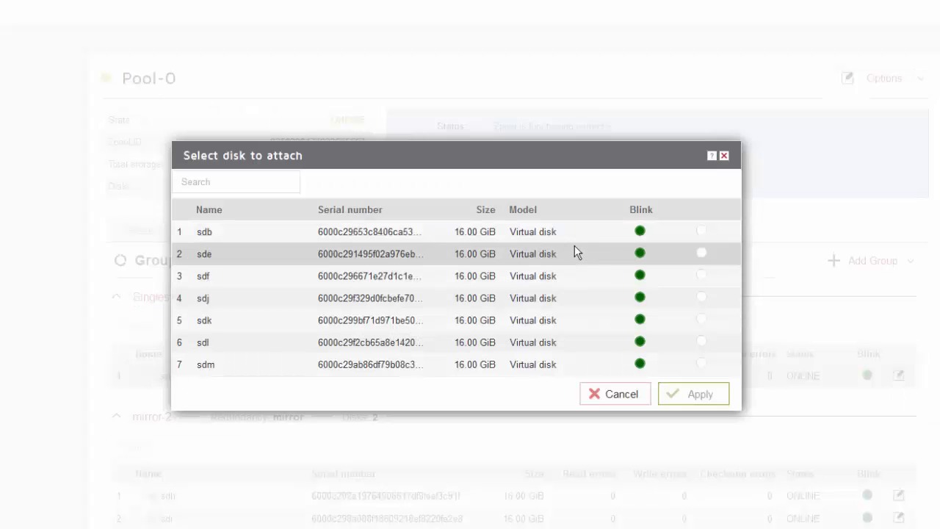
pyautogui.click(622, 397)
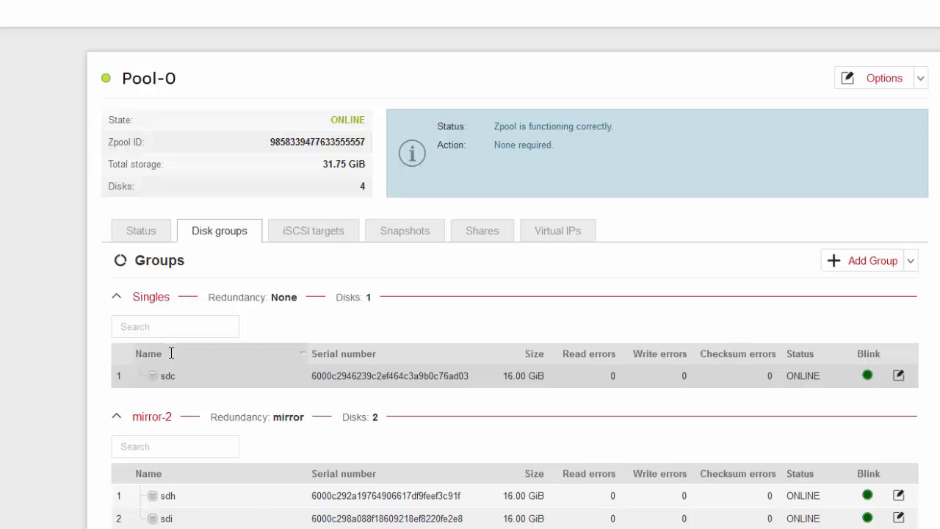
# Attach sdb to sdc so mirror-0 resilvers back into a two-disk mirror
pyautogui.click(899, 376)
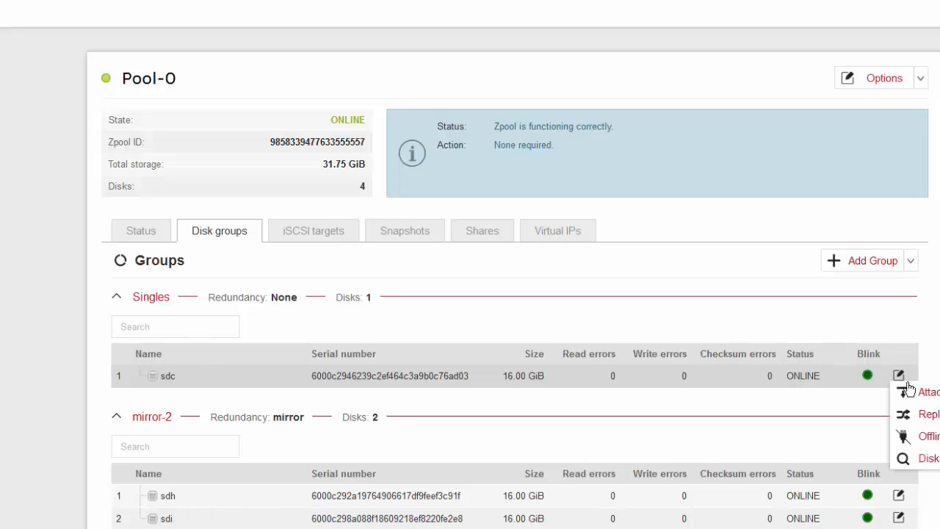
pyautogui.click(911, 394)
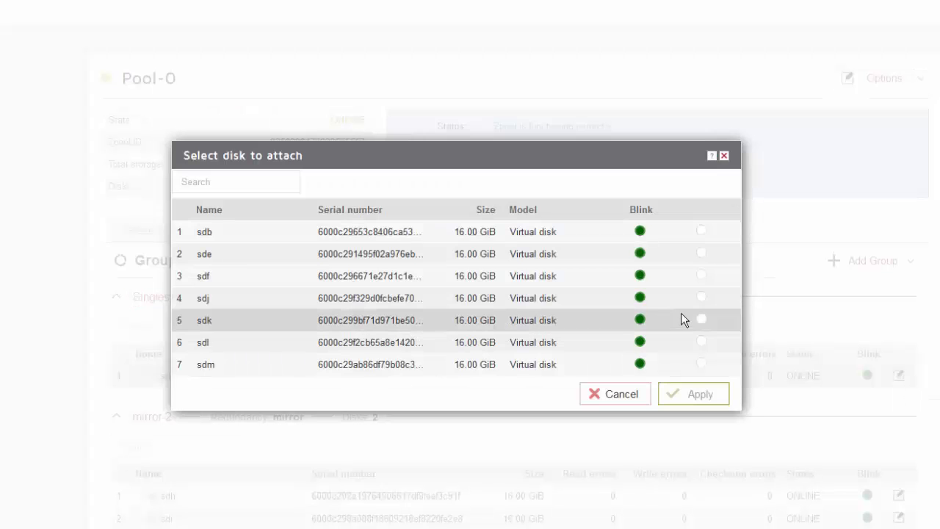
pyautogui.click(702, 233)
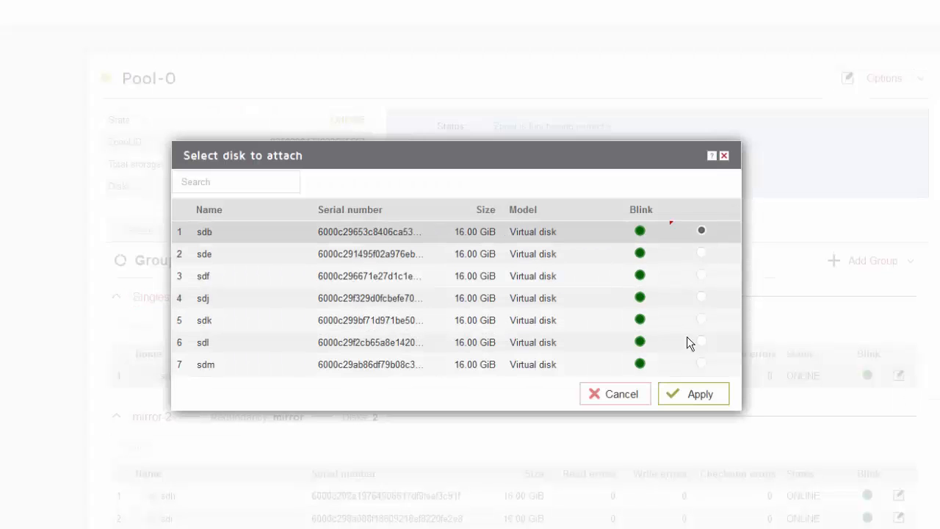
pyautogui.click(680, 395)
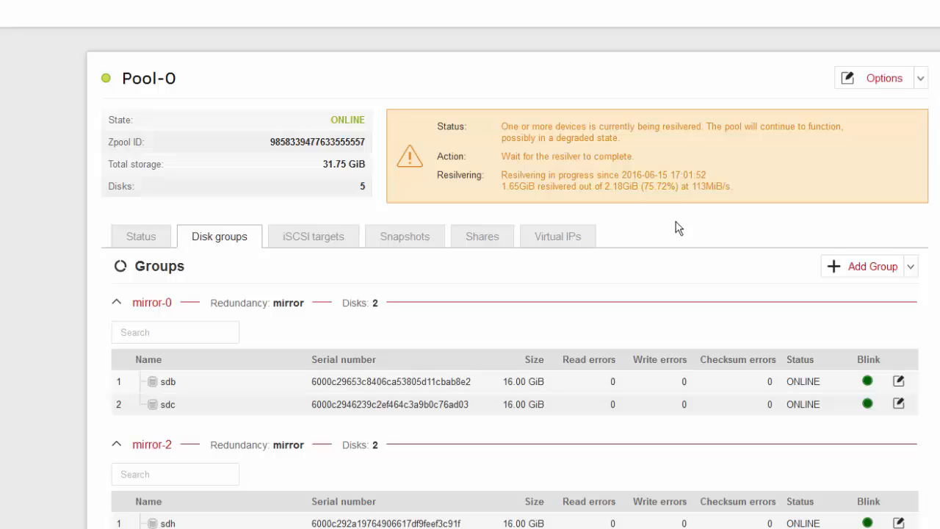
pyautogui.scroll(-3, 617, 289)
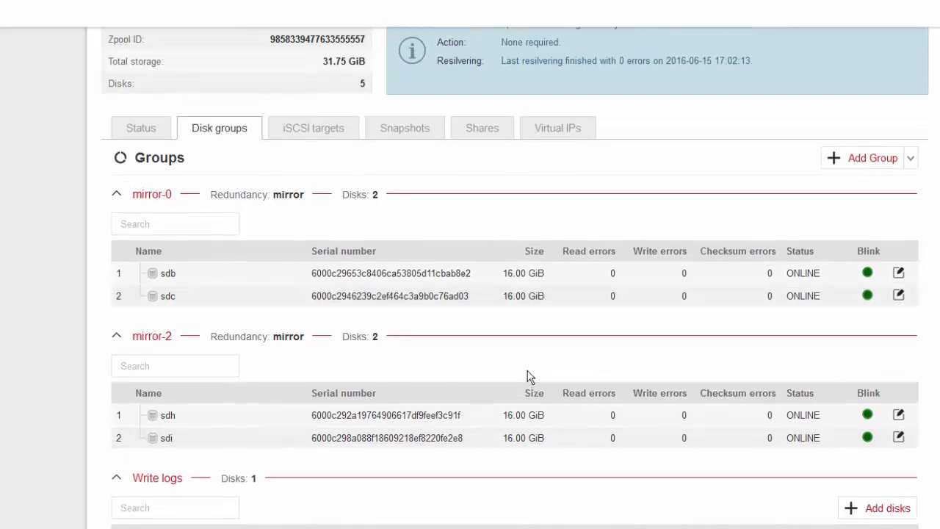
# Replace mirror-2's disk sdi with sdm and check that resilvering finished
pyautogui.click(898, 438)
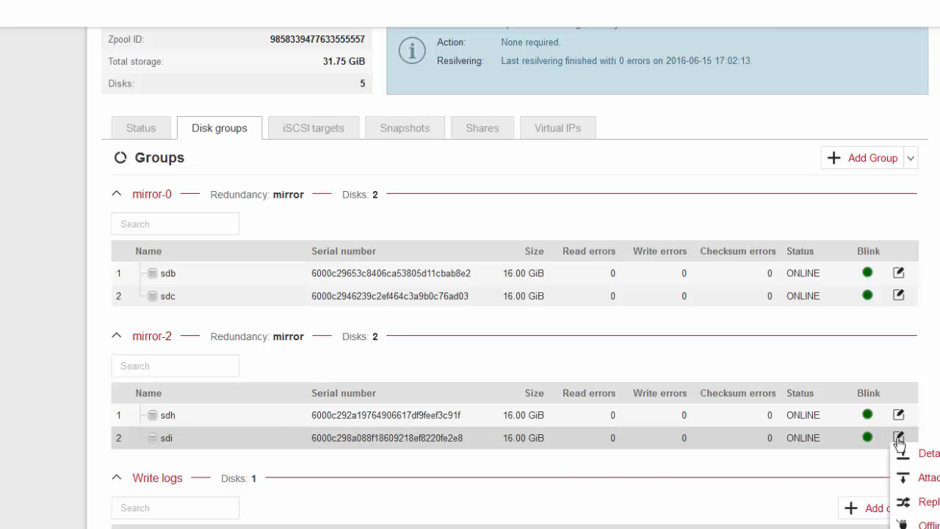
pyautogui.click(922, 505)
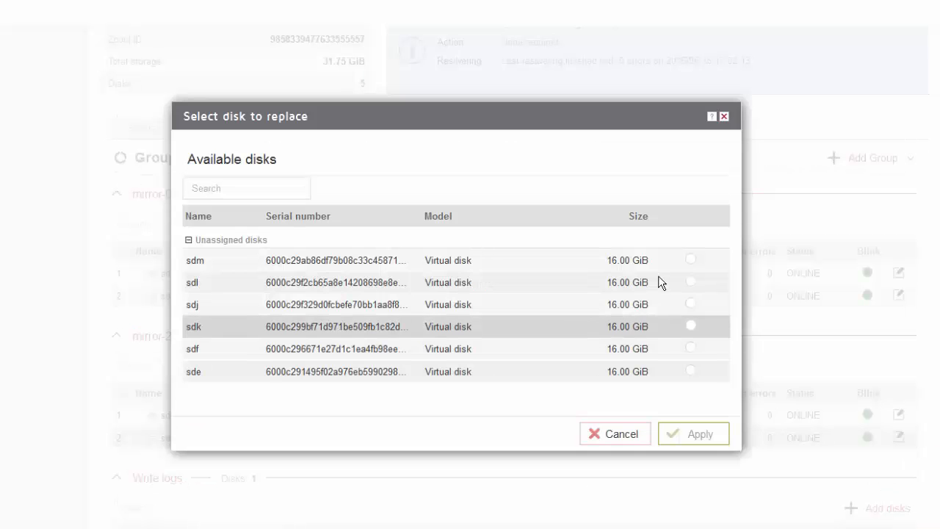
pyautogui.click(691, 260)
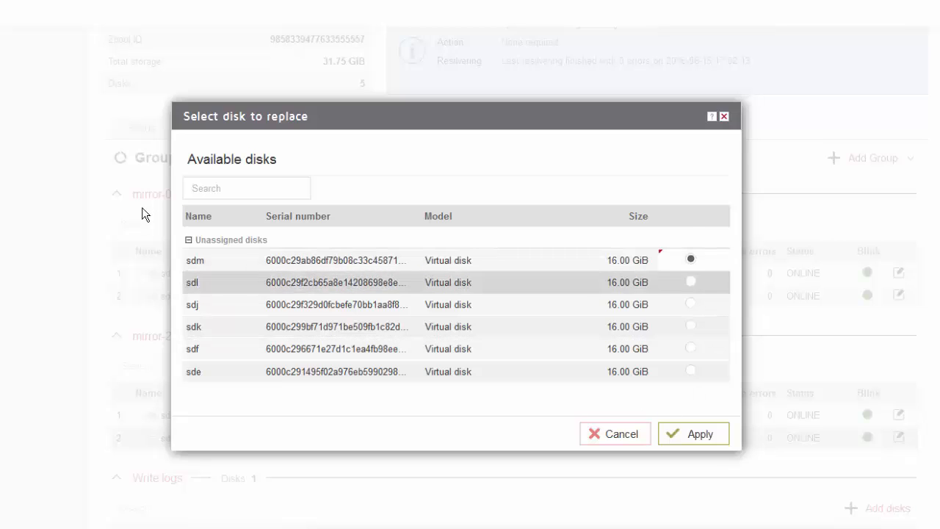
pyautogui.click(698, 435)
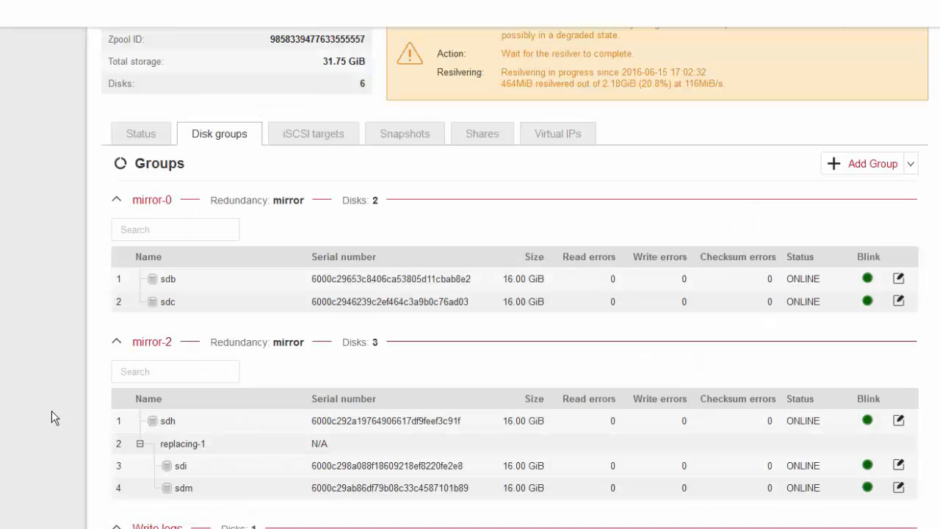
pyautogui.scroll(1, 51, 411)
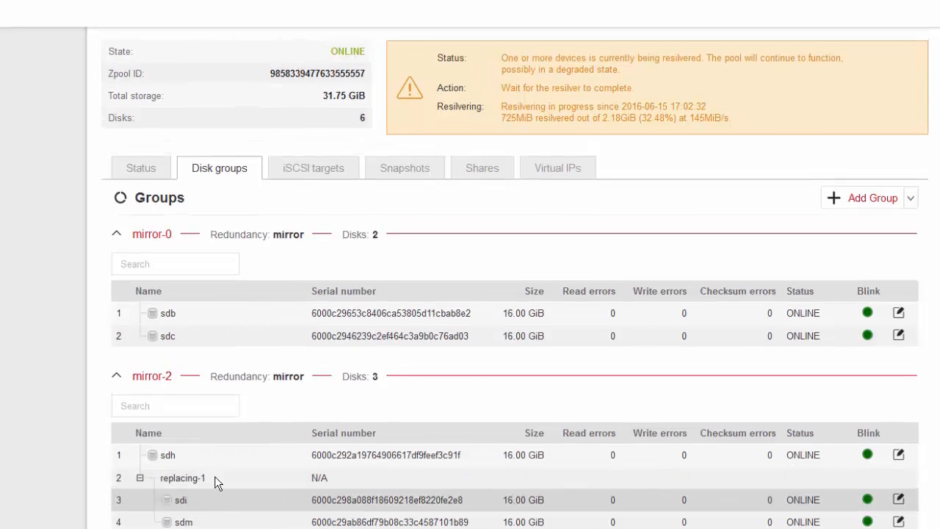
pyautogui.scroll(1, 715, 110)
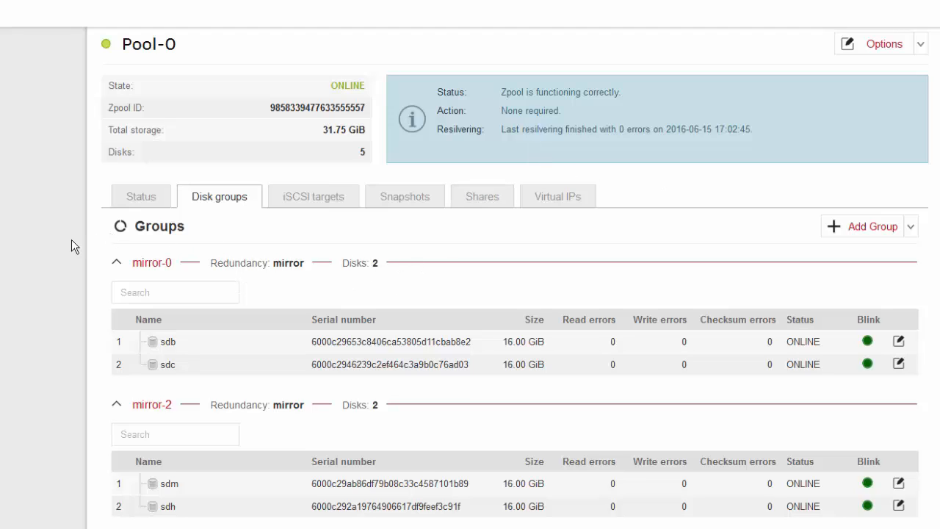
# Collapse the mirror-0 and mirror-2 disk groups of Pool-0
pyautogui.scroll(-1, 71, 239)
pyautogui.scroll(-1, 72, 239)
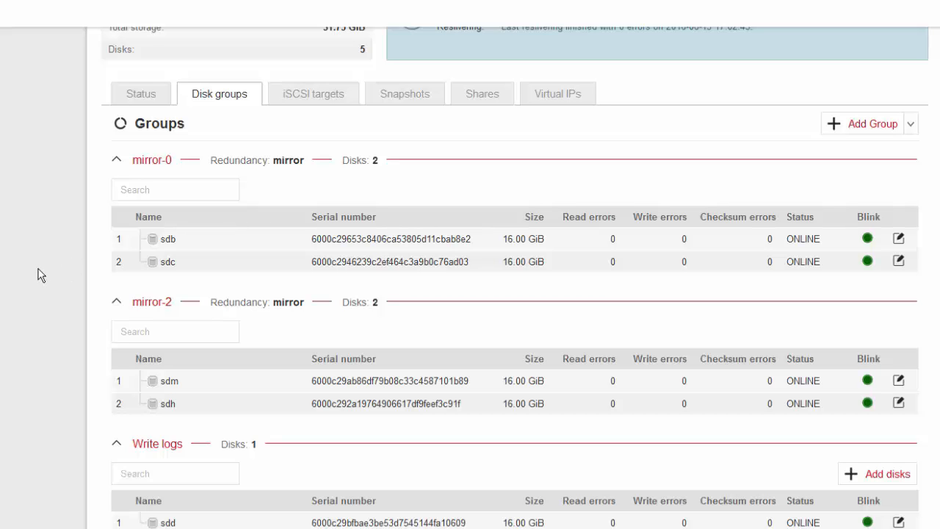
pyautogui.scroll(2, 38, 270)
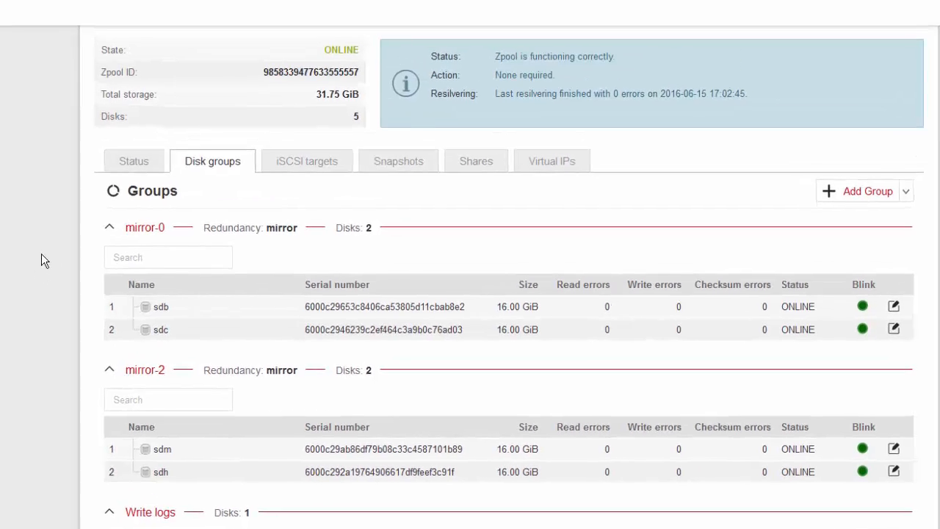
pyautogui.click(48, 222)
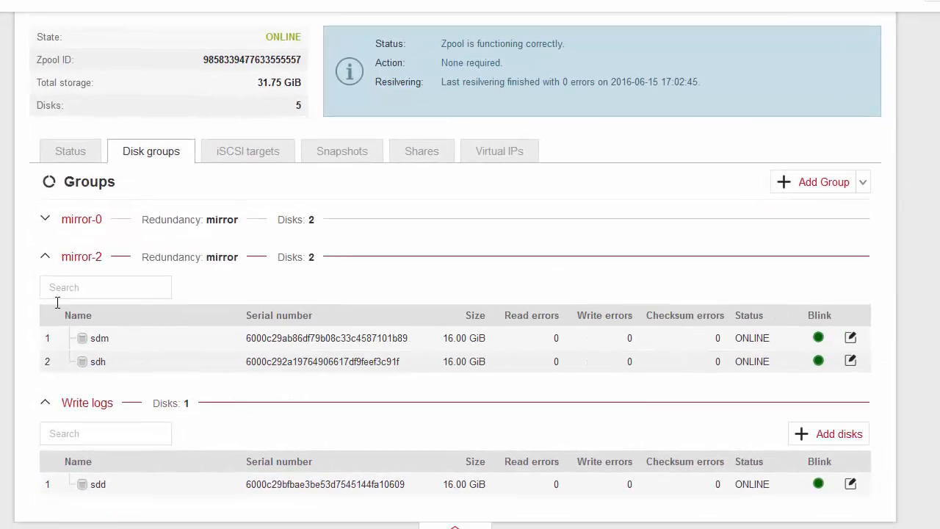
pyautogui.click(45, 258)
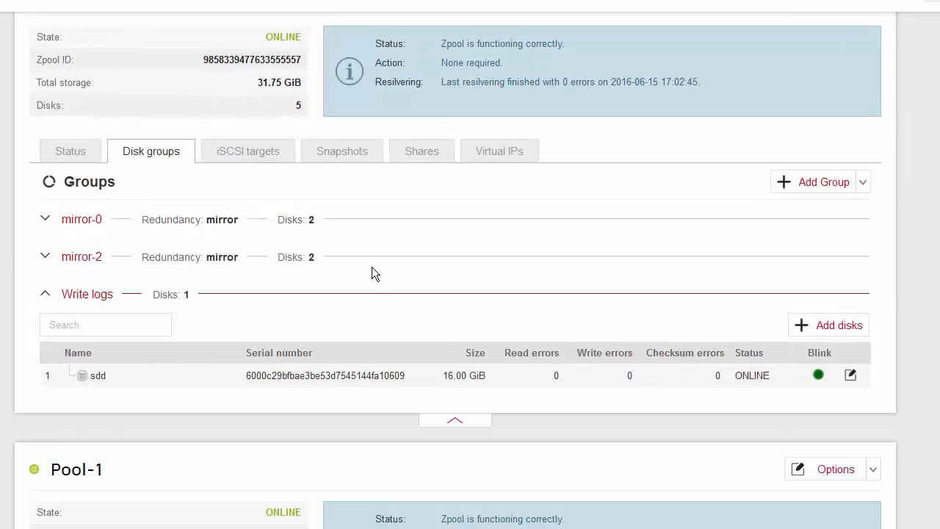
# Show Pool-0's snapshots, listing zvol00 and no dataset snapshots
pyautogui.scroll(1, 303, 263)
pyautogui.scroll(-2, 332, 290)
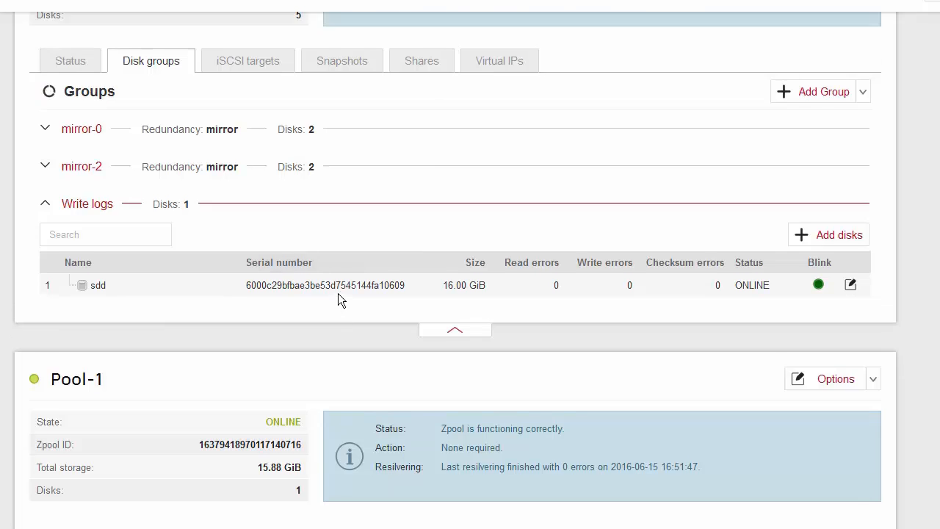
pyautogui.scroll(1, 338, 294)
pyautogui.scroll(-1, 298, 209)
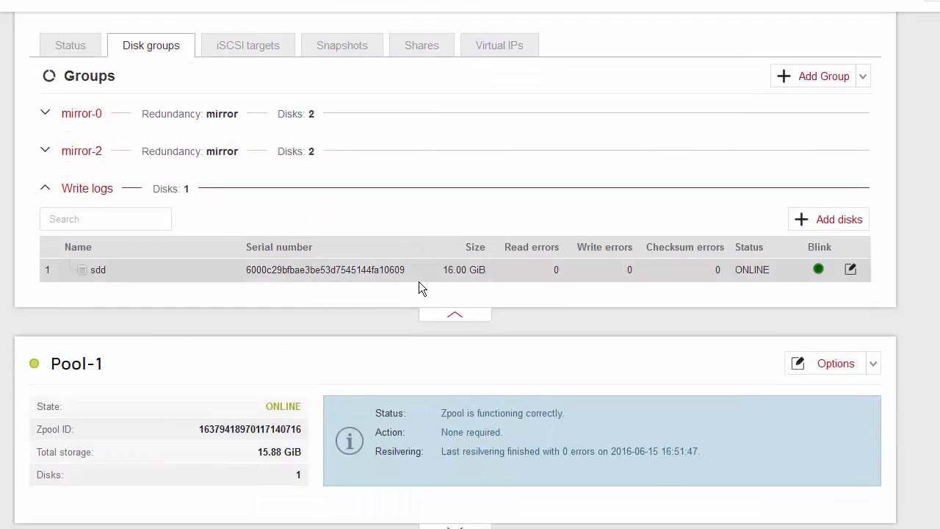
pyautogui.click(329, 50)
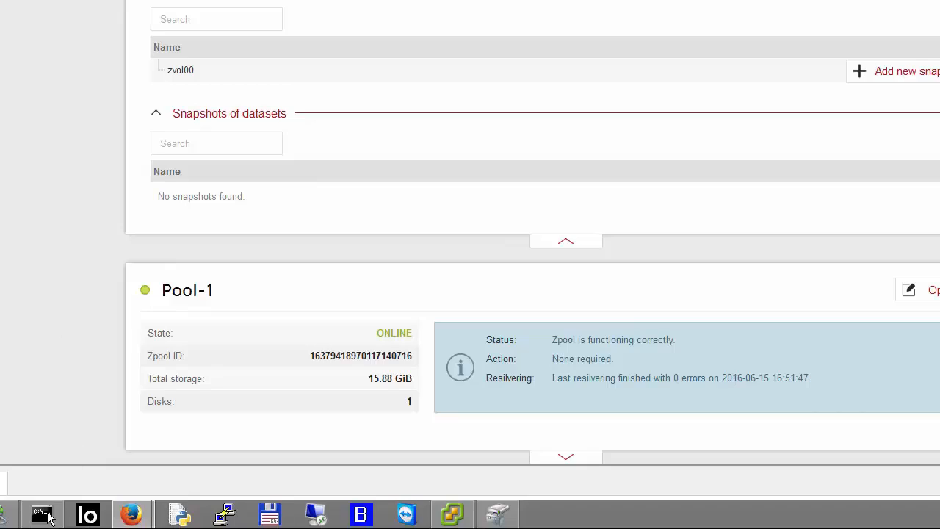
# Recall the plink odps command in the Command Prompt and scroll through its help examples
pyautogui.click(38, 511)
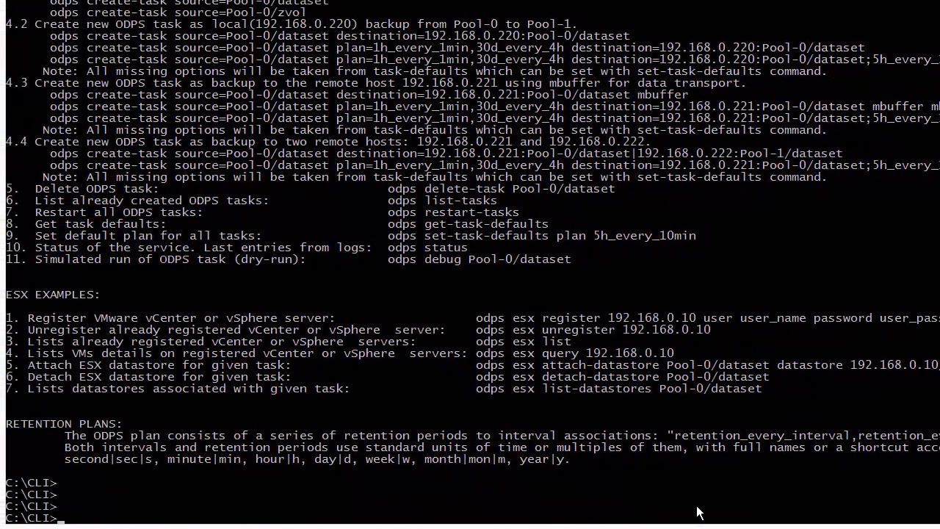
pyautogui.press('Up')
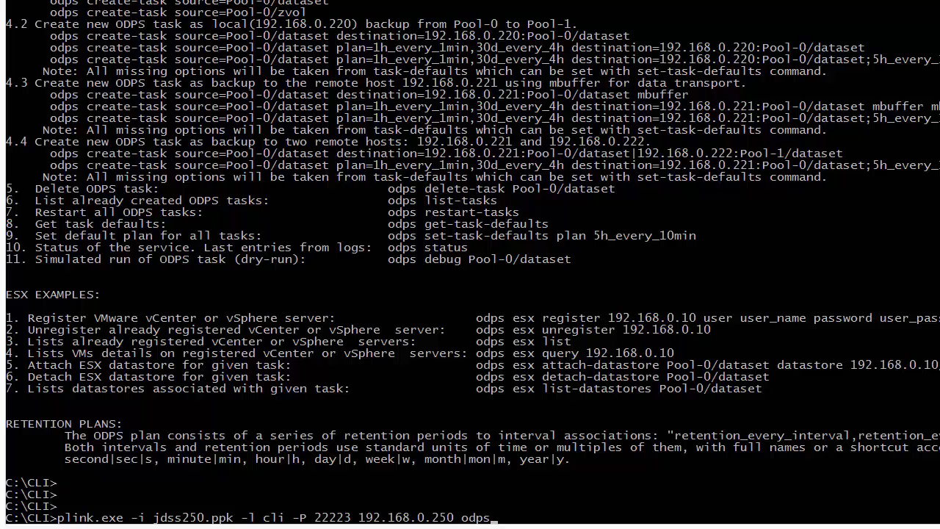
pyautogui.scroll(4, 470, 264)
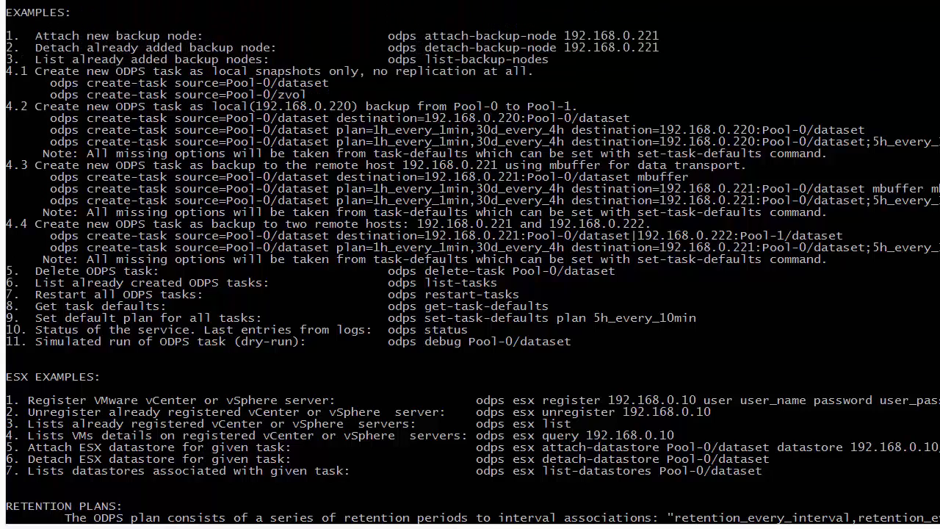
pyautogui.scroll(1, 470, 262)
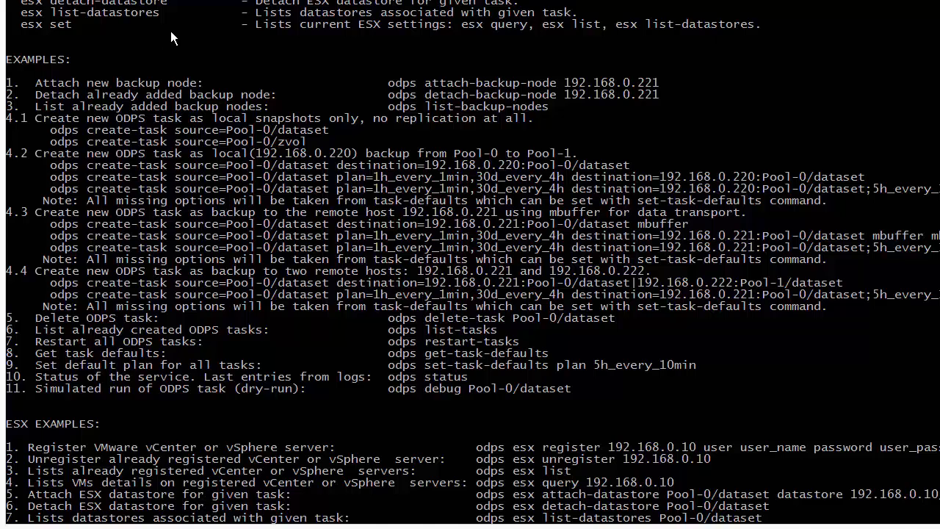
pyautogui.scroll(8, 171, 33)
pyautogui.scroll(1, 170, 33)
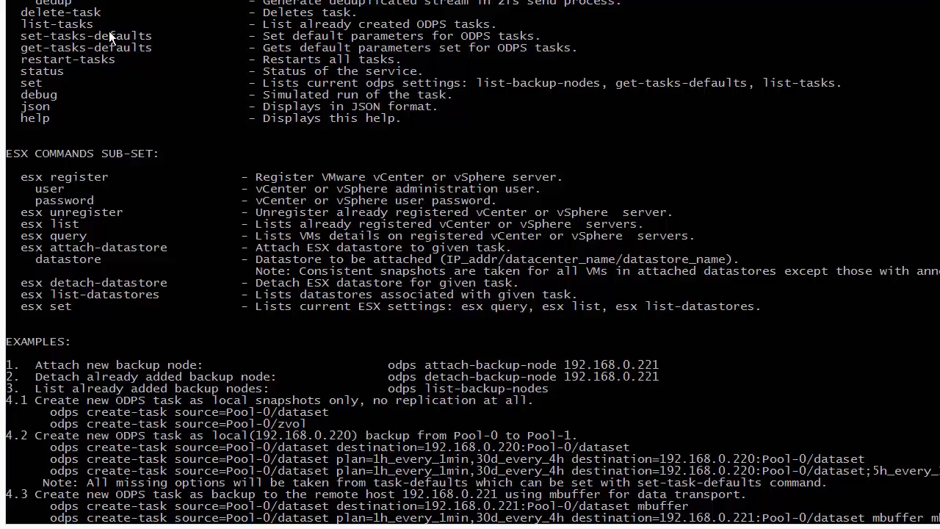
pyautogui.scroll(-8, 109, 35)
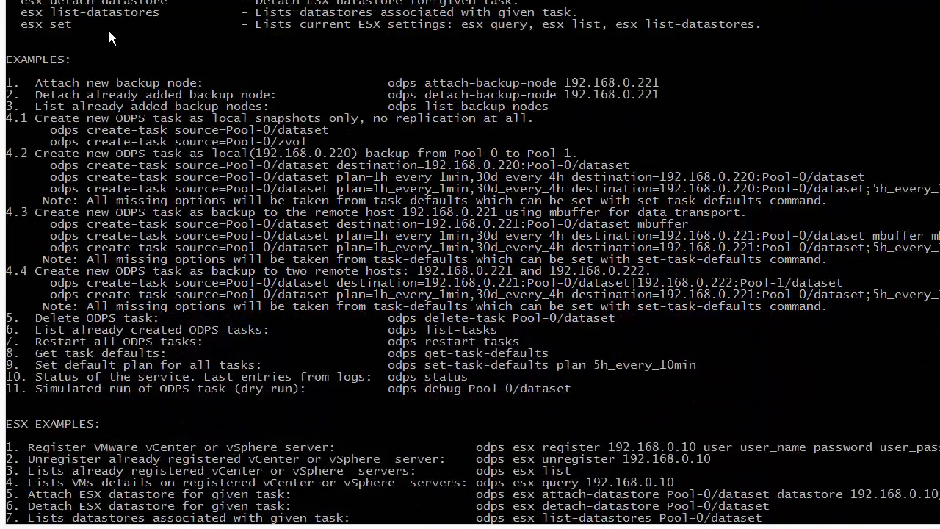
pyautogui.scroll(-4, 108, 31)
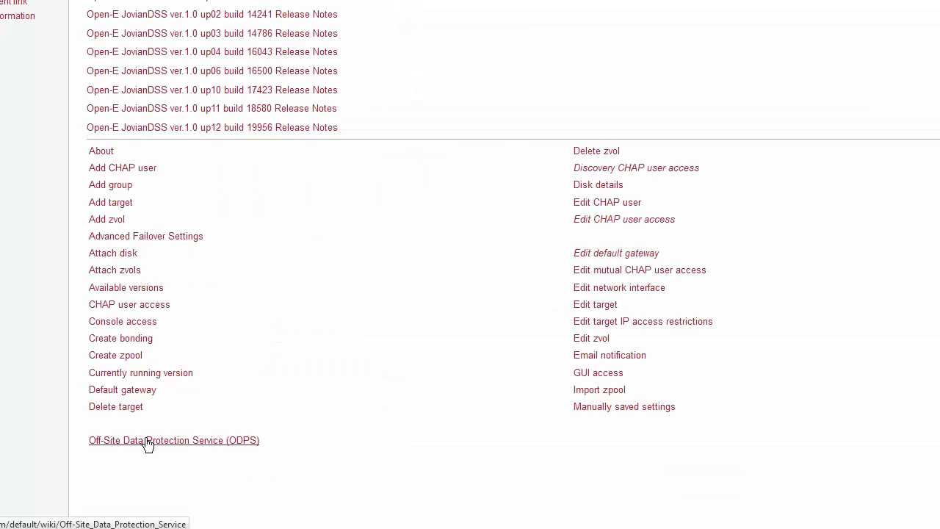
# Open the ODPS wiki article and highlight its intro and the term retention-interval
pyautogui.click(151, 441)
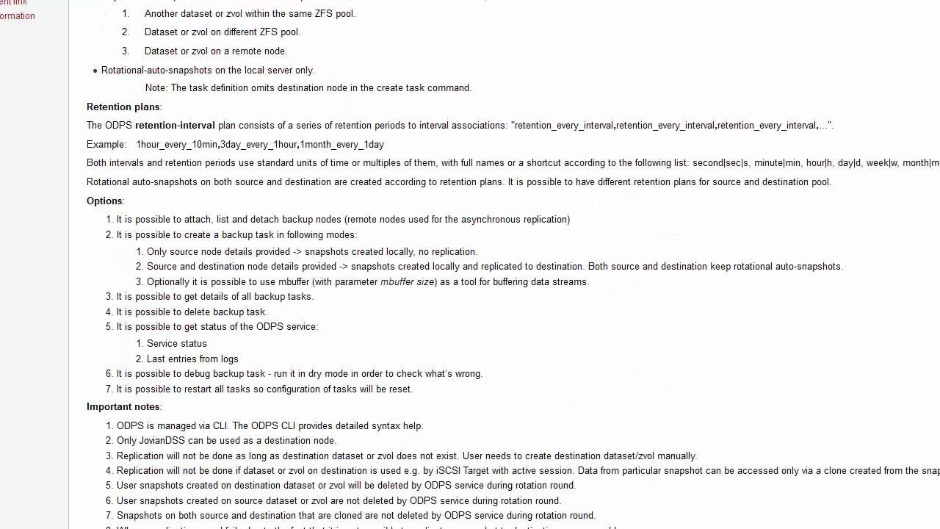
pyautogui.moveTo(87, 0); pyautogui.dragTo(403, 106)
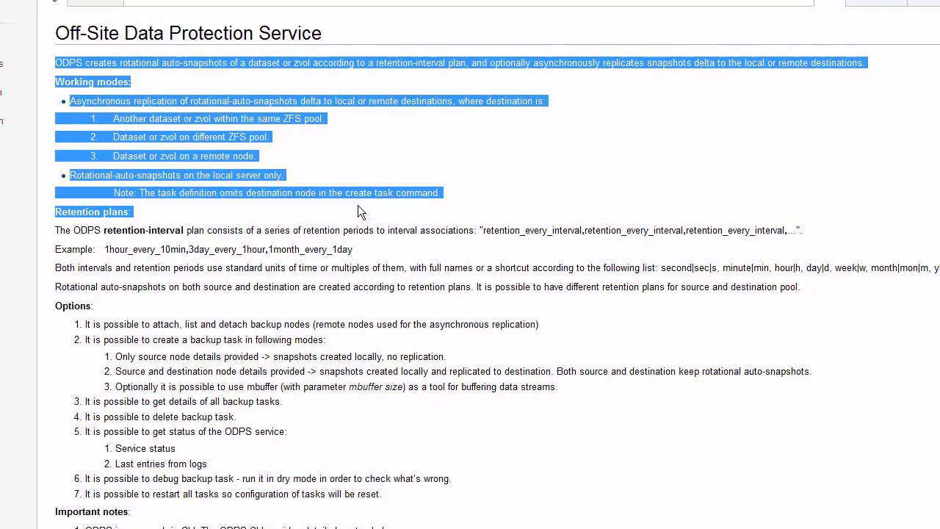
pyautogui.click(172, 204)
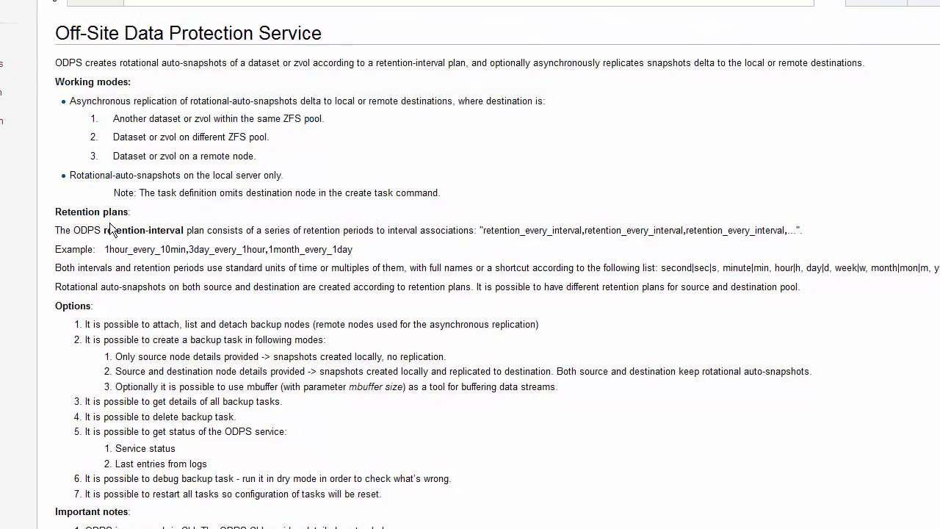
pyautogui.moveTo(103, 229); pyautogui.dragTo(184, 229)
pyautogui.click(130, 242)
# Highlight each period of the example retention plan, then return to the Command Prompt
pyautogui.moveTo(103, 246); pyautogui.dragTo(375, 254)
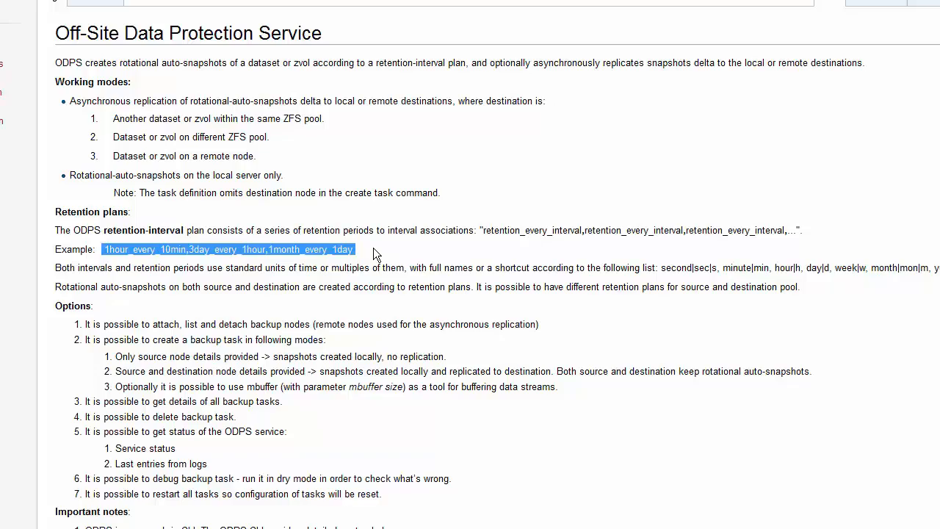
pyautogui.click(198, 262)
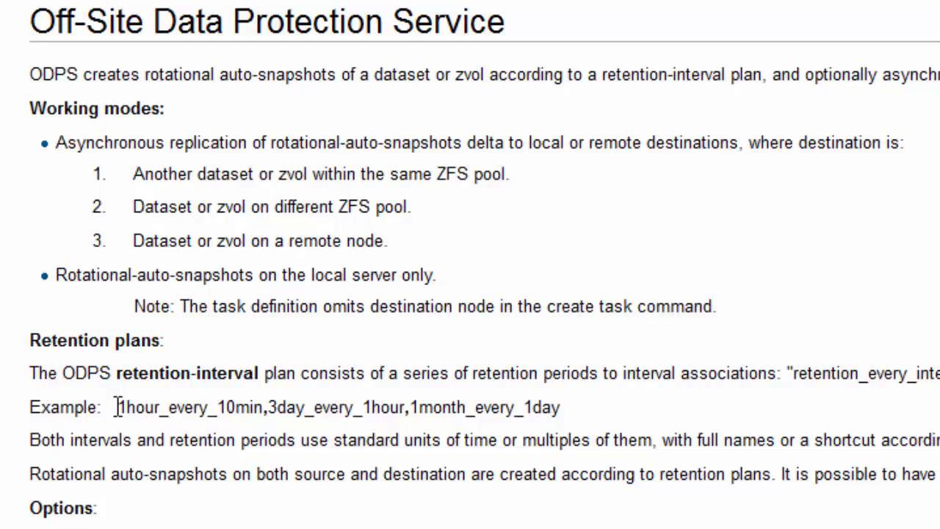
pyautogui.moveTo(117, 407); pyautogui.dragTo(261, 400)
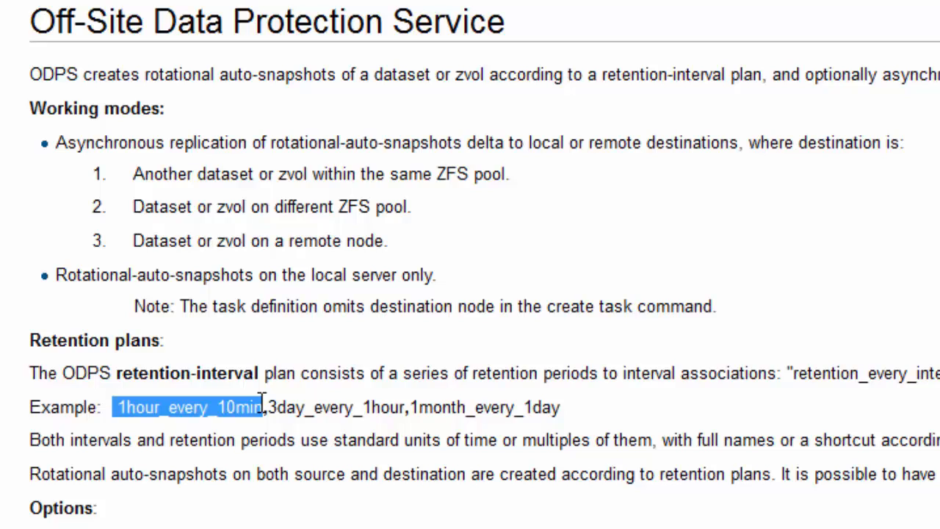
pyautogui.moveTo(262, 401); pyautogui.dragTo(571, 407)
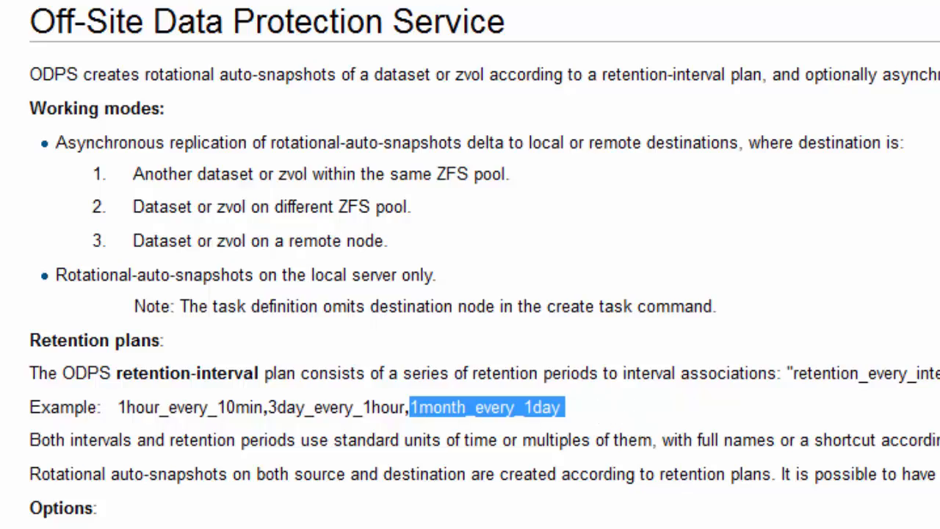
pyautogui.hotkey('alt', 'Tab')
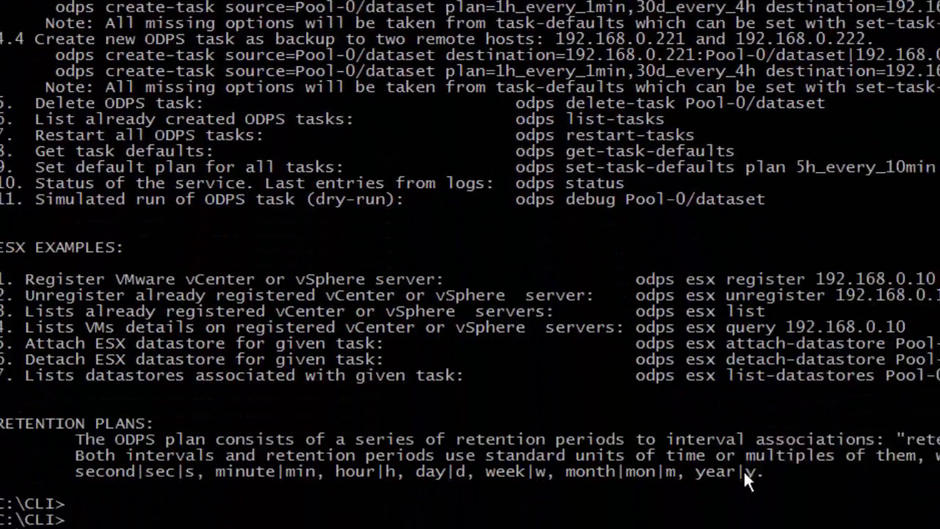
# Run odps set: no backup nodes, no tasks, default plan 1h_every_10min,3d_every_1h,1m_every_1d
pyautogui.write('set')
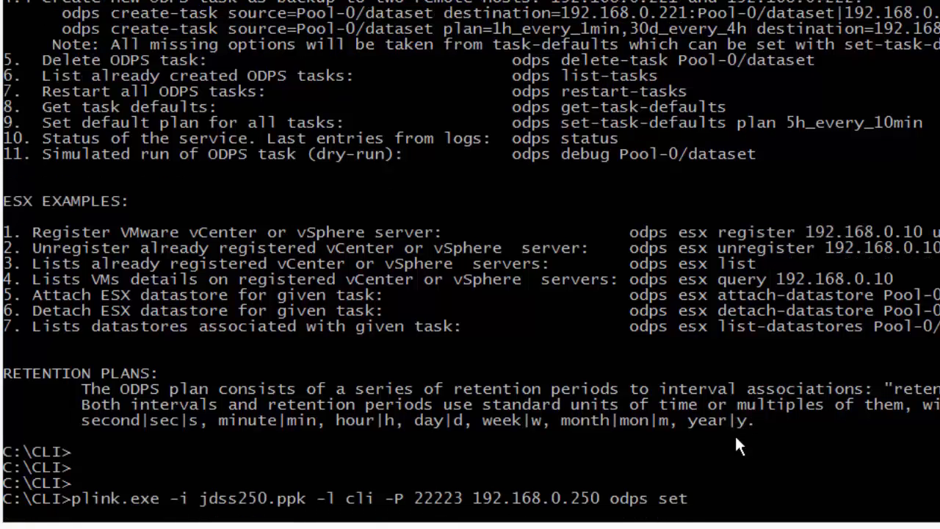
pyautogui.press('Return')
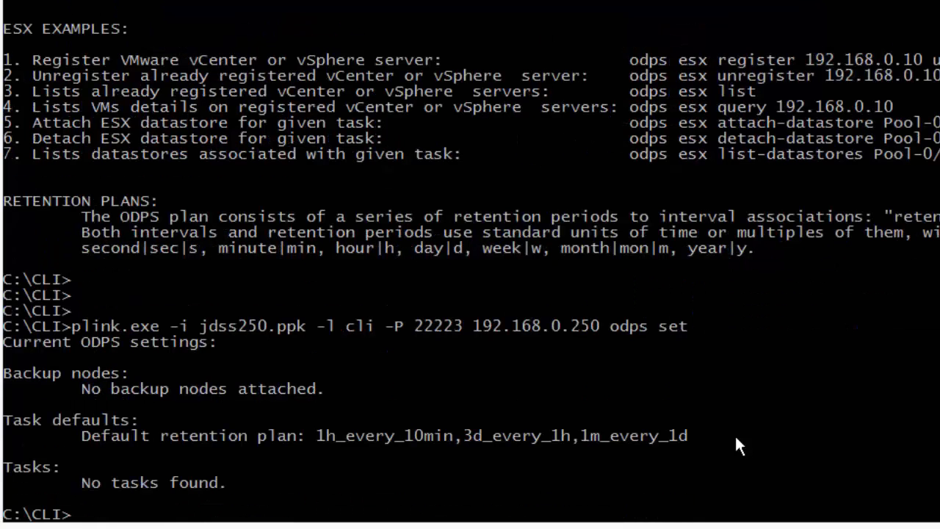
pyautogui.press('Return')
pyautogui.press('Return')
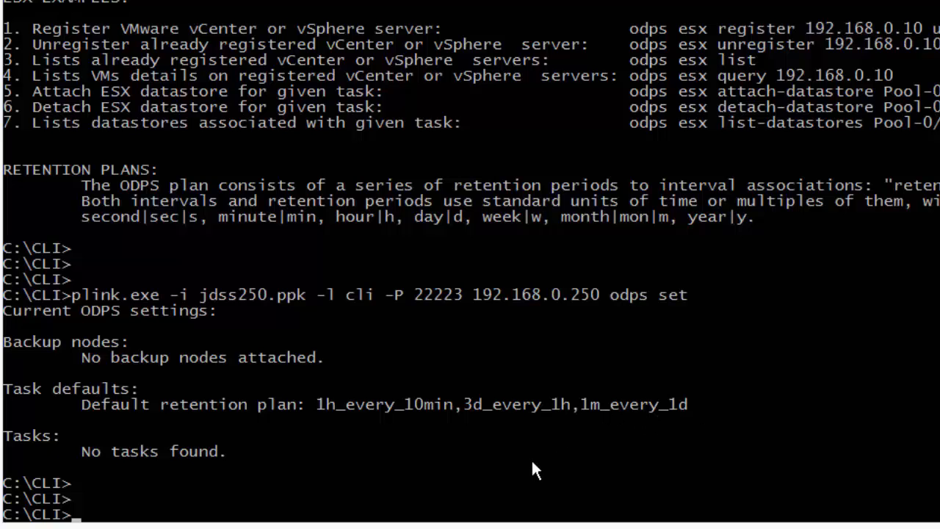
pyautogui.press('Return')
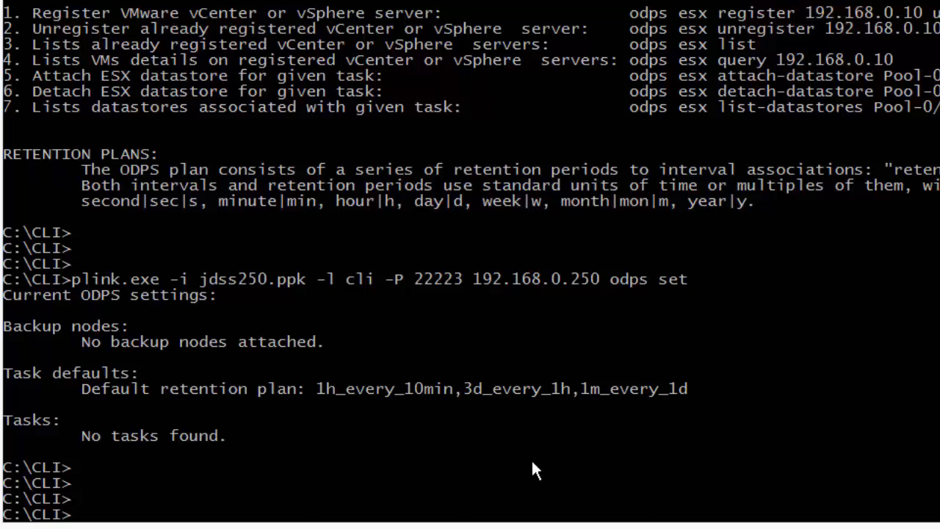
pyautogui.press('Up')
pyautogui.press('BackSpace')
pyautogui.press('BackSpace')
pyautogui.press('BackSpace')
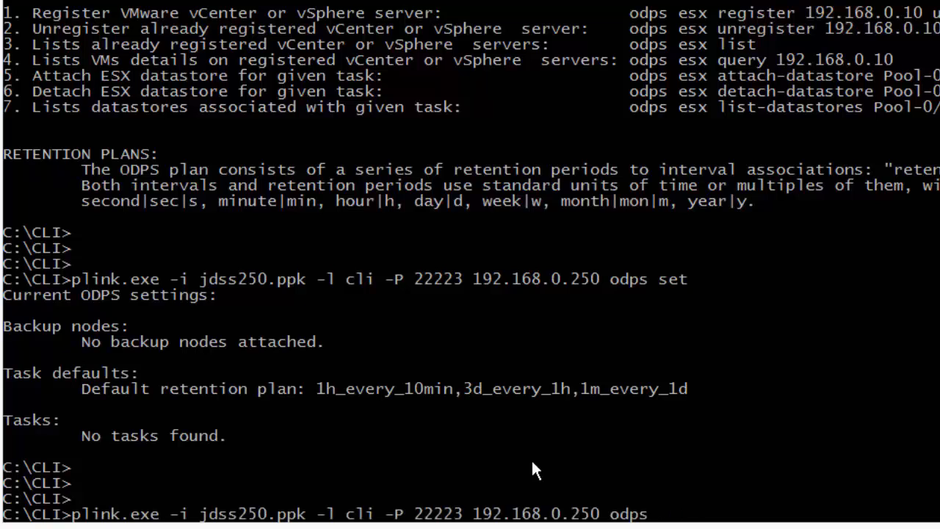
# Run create-task for source Poll-0/zvol00 with plan 10min_every_1min, which fails on the typo
pyautogui.write('create-task ')
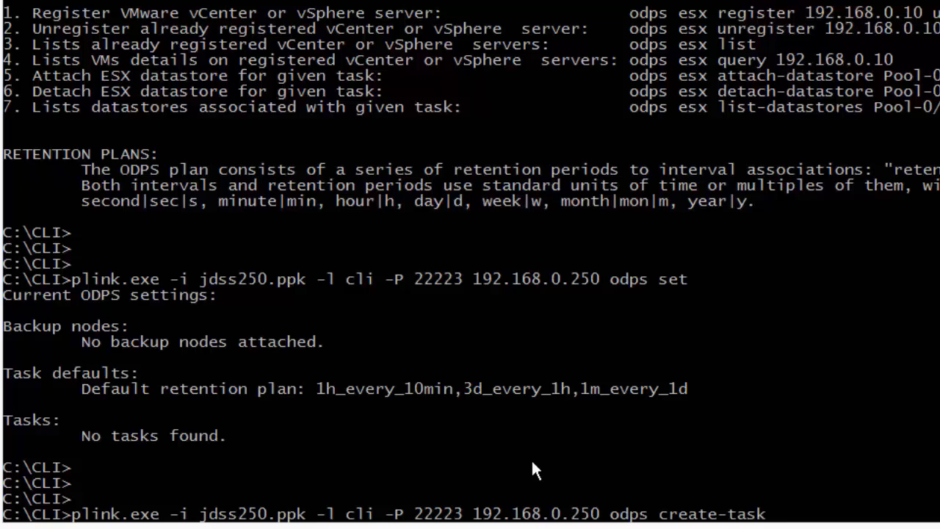
pyautogui.write('source=Poll-0')
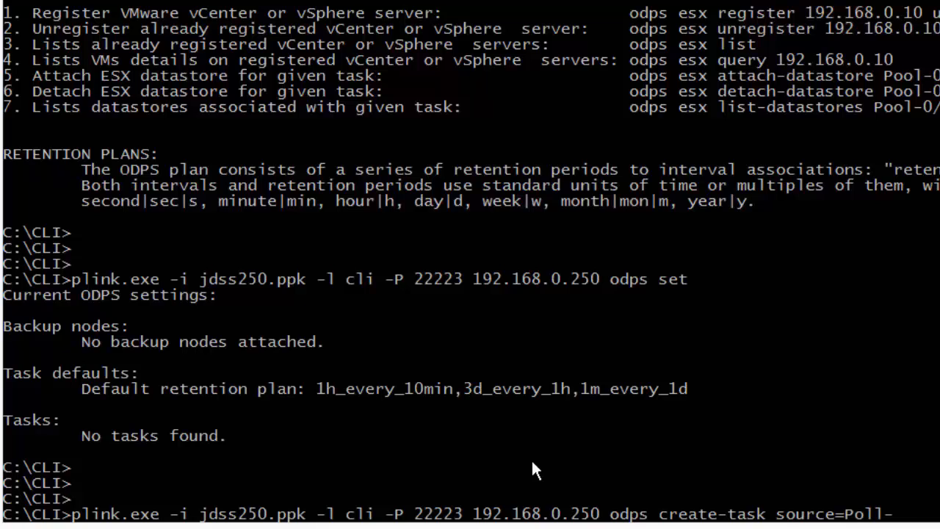
pyautogui.write('/zvol00 plan=')
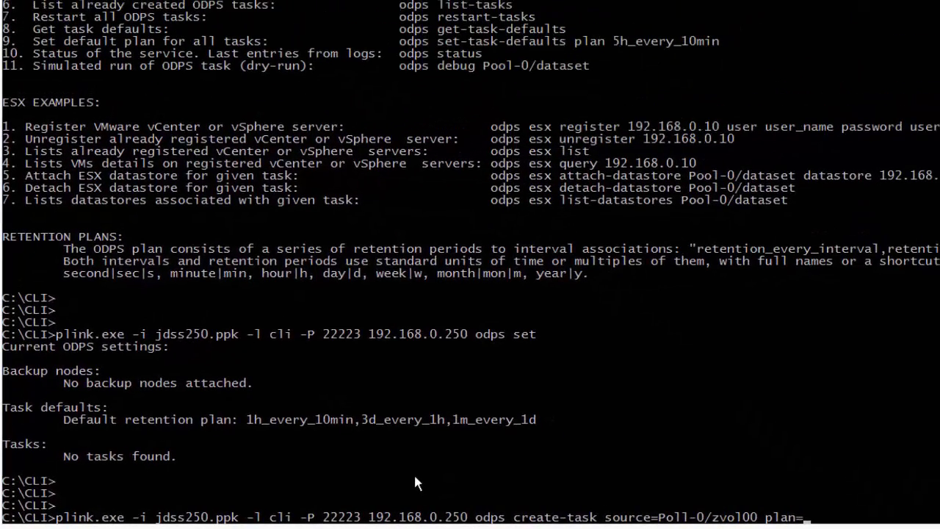
pyautogui.write('10min_every_1min')
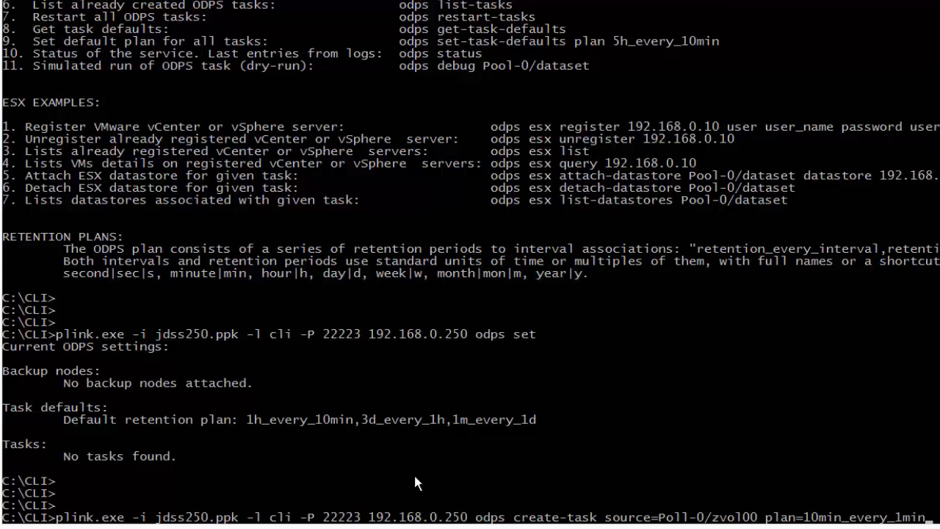
pyautogui.press('Return')
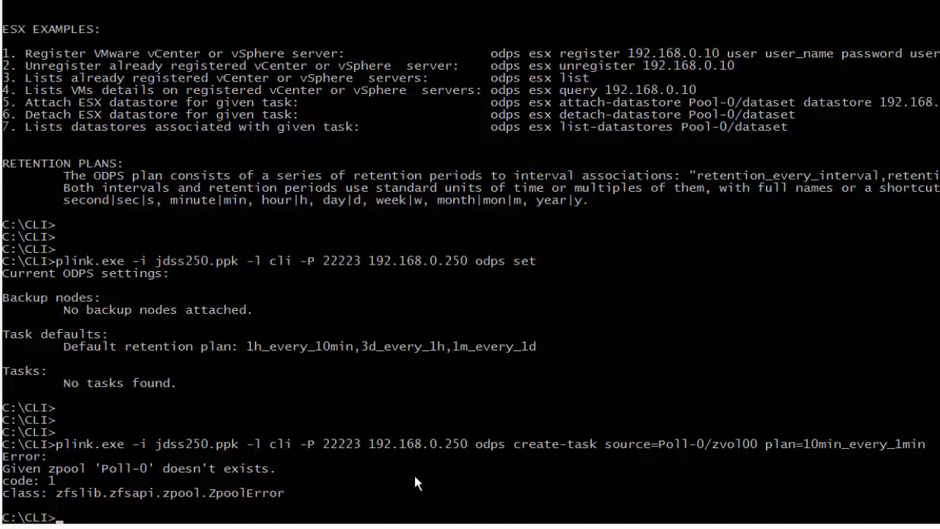
# Correct the pool name to Pool-0 and rerun, creating the task successfully
pyautogui.press('Up')
pyautogui.press('Left')
pyautogui.press('Left')
pyautogui.press('Left')
pyautogui.press('Left')
pyautogui.press('Left')
pyautogui.press('Left')
pyautogui.press('Left')
pyautogui.press('Left')
pyautogui.press('Left')
pyautogui.press('Left')
pyautogui.press('Left')
pyautogui.press('Left')
pyautogui.press('Left')
pyautogui.press('Left')
pyautogui.press('Left')
pyautogui.press('Left')
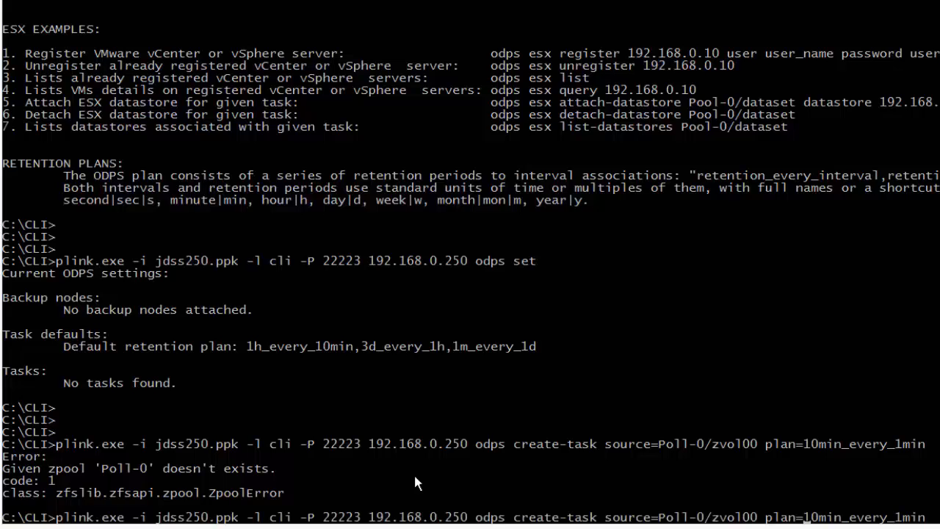
pyautogui.press('Left')
pyautogui.press('Left')
pyautogui.press('Left')
pyautogui.press('Left')
pyautogui.press('Left')
pyautogui.press('Left')
pyautogui.press('Left')
pyautogui.press('Left')
pyautogui.press('Left')
pyautogui.press('Left')
pyautogui.press('Left')
pyautogui.press('Left')
pyautogui.press('Left')
pyautogui.press('Left')
pyautogui.press('Left')
pyautogui.press('Left')
pyautogui.press('Left')
pyautogui.press('Left')
pyautogui.press('Right')
pyautogui.press('Delete')
pyautogui.write('o')
pyautogui.press('Return')
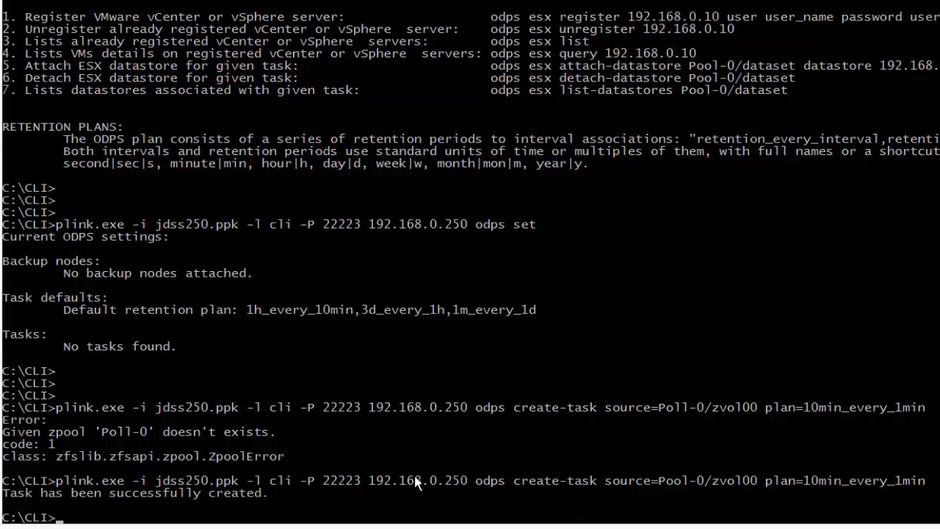
# Rerun odps set to confirm the Pool-0/zvol00 task with 10minutes_every_1minute retention
pyautogui.press('Up')
pyautogui.press('Up')
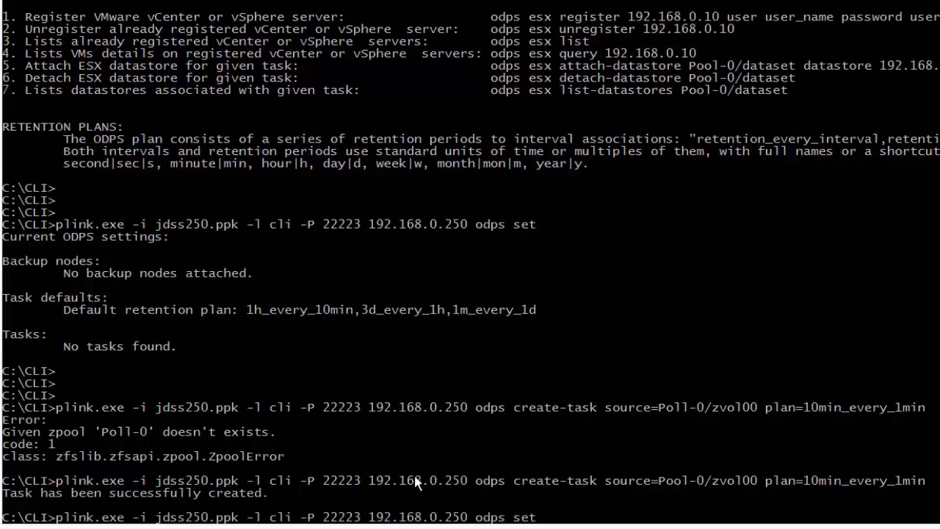
pyautogui.press('Return')
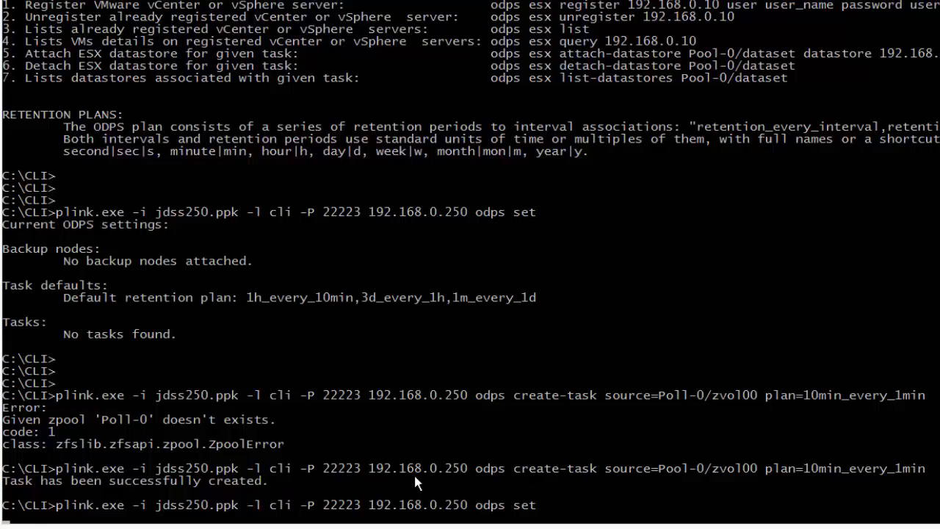
pyautogui.press('Return')
pyautogui.press('Return')
pyautogui.press('Return')
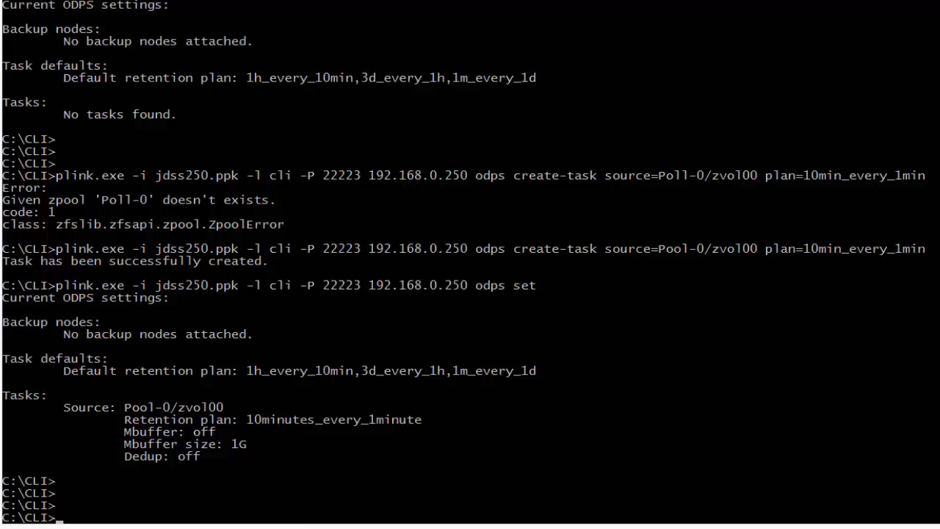
pyautogui.moveTo(277, 528)
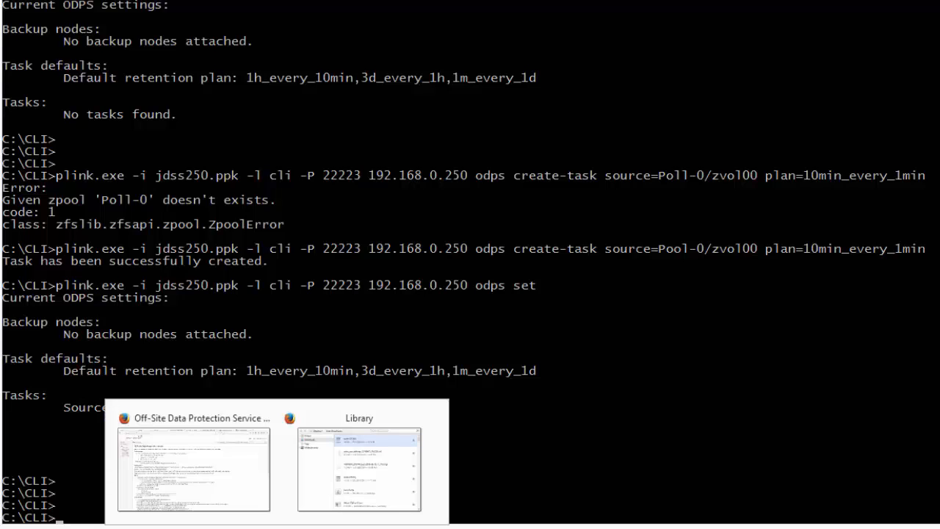
# Expand Pool-0's zvol00 in the web console to view its autosnap snapshot
pyautogui.click(241, 493)
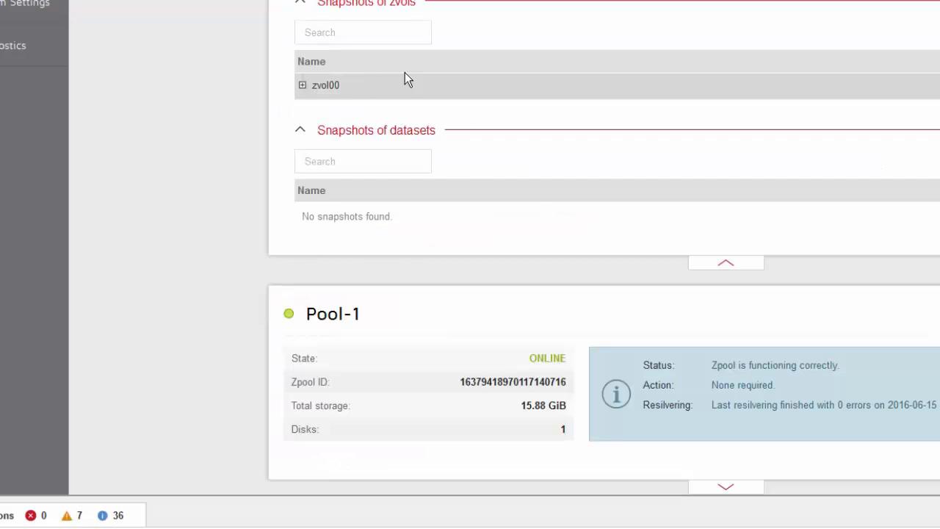
pyautogui.click(302, 86)
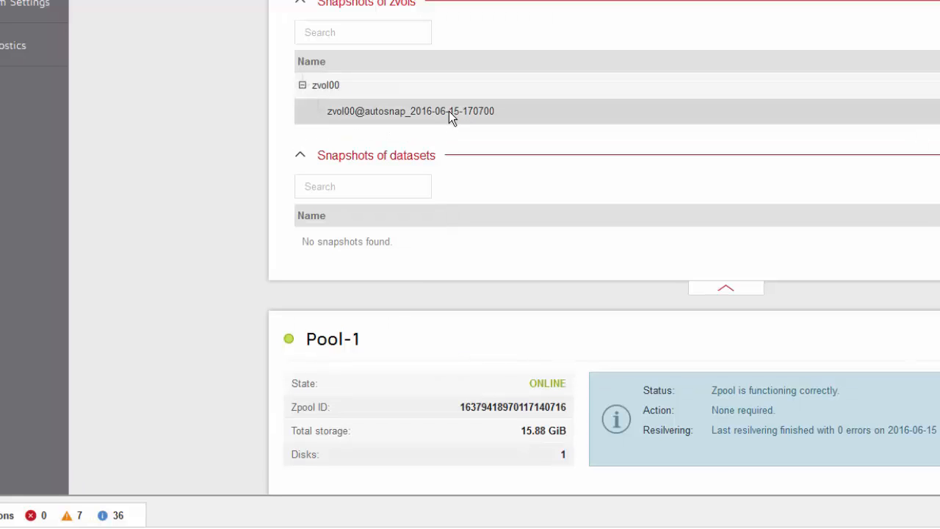
pyautogui.scroll(-3, 622, 247)
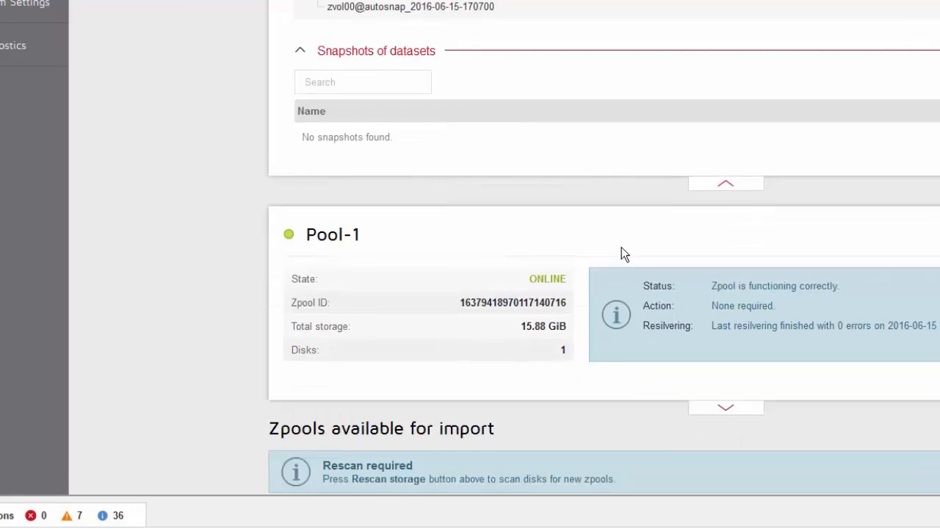
# In Pool-1's iSCSI targets, expand 'Zvols not attached to targets' and show the Options choices
pyautogui.click(717, 368)
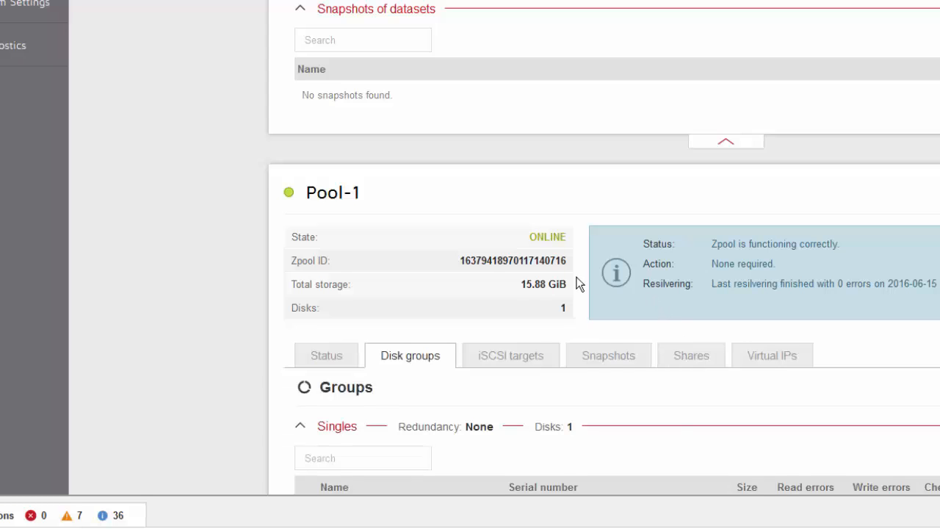
pyautogui.scroll(-3, 463, 357)
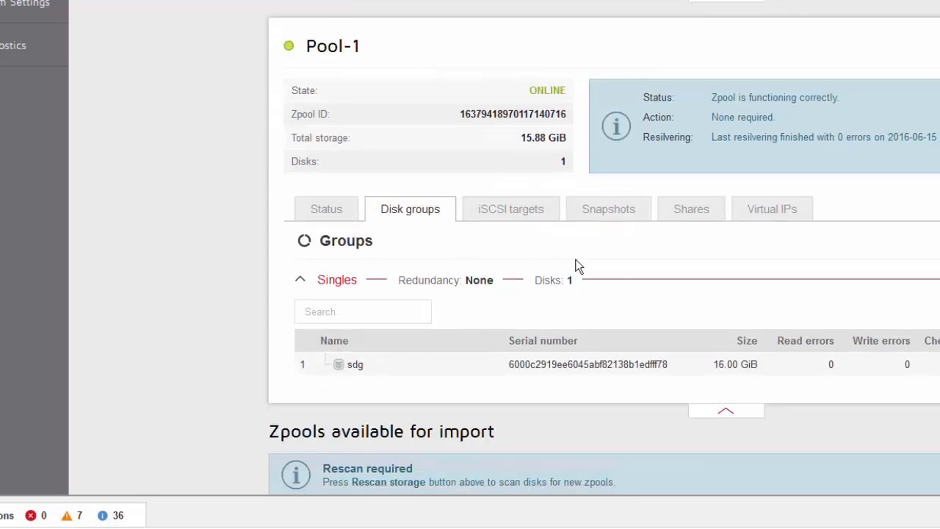
pyautogui.click(527, 223)
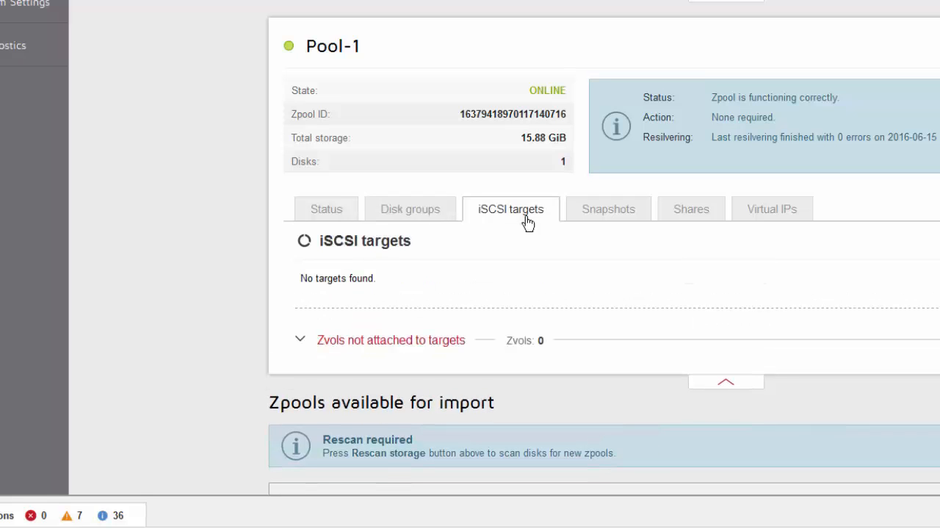
pyautogui.click(301, 343)
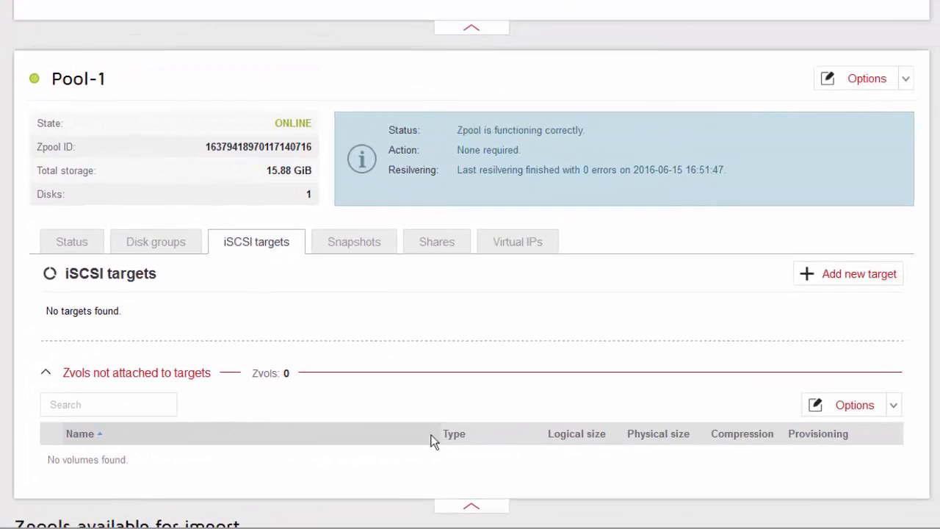
pyautogui.click(866, 404)
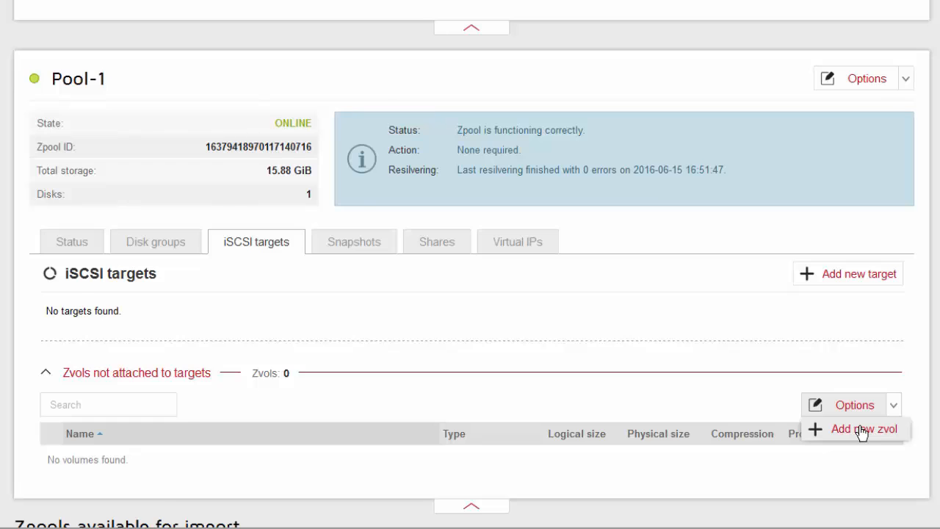
# Add zvol00 at 10000 GiB, thin provisioned with sync Disabled, then expand its entry
pyautogui.click(862, 430)
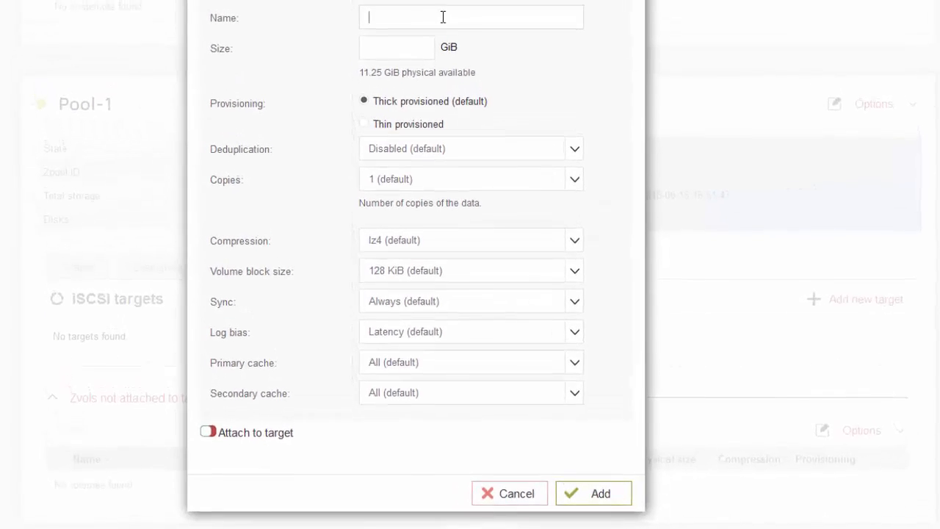
pyautogui.write('zvo')
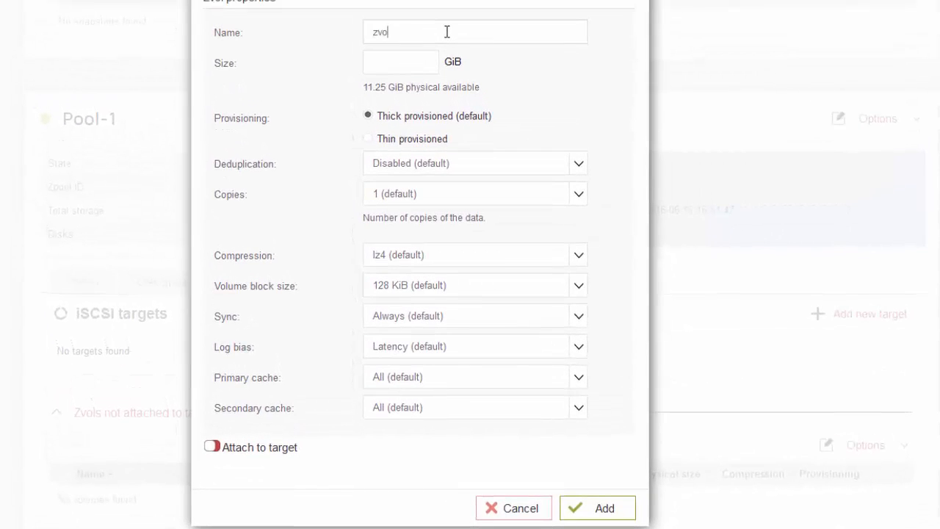
pyautogui.write('l00')
pyautogui.press('Tab')
pyautogui.write('10')
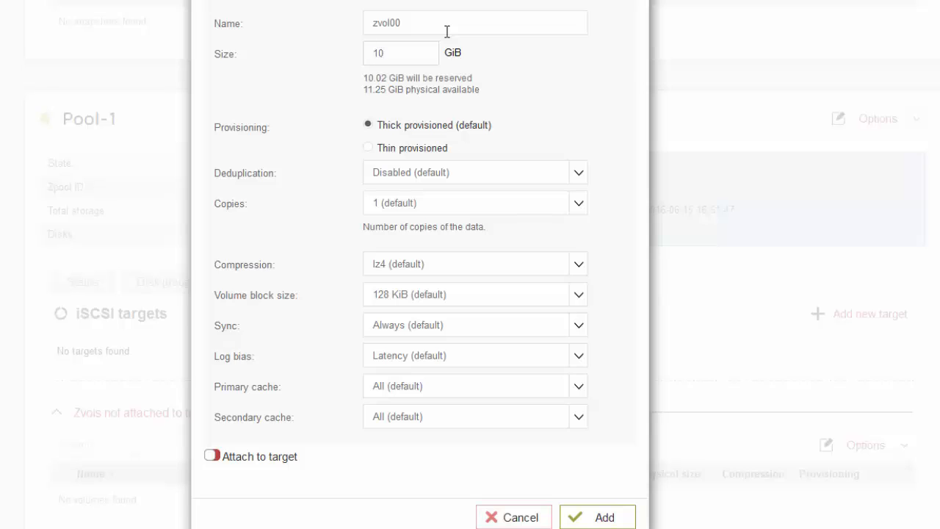
pyautogui.write('000')
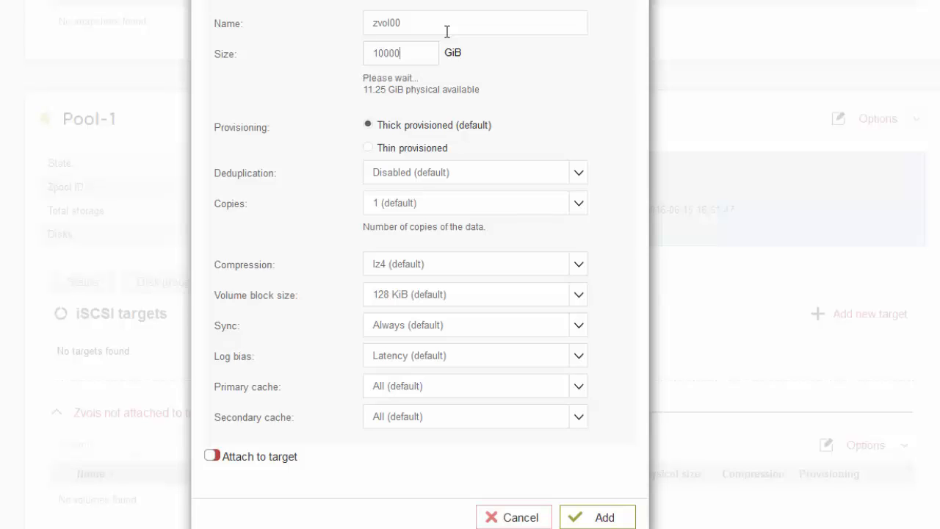
pyautogui.click(372, 154)
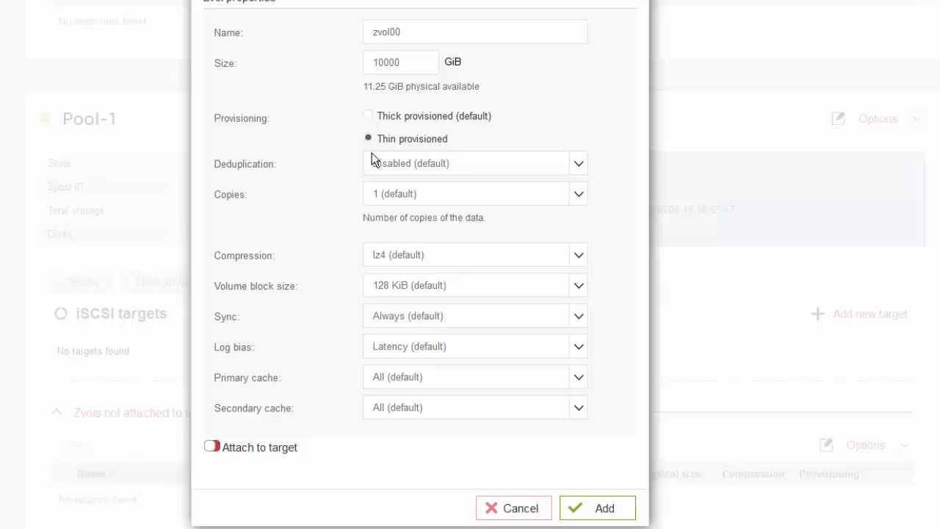
pyautogui.click(419, 317)
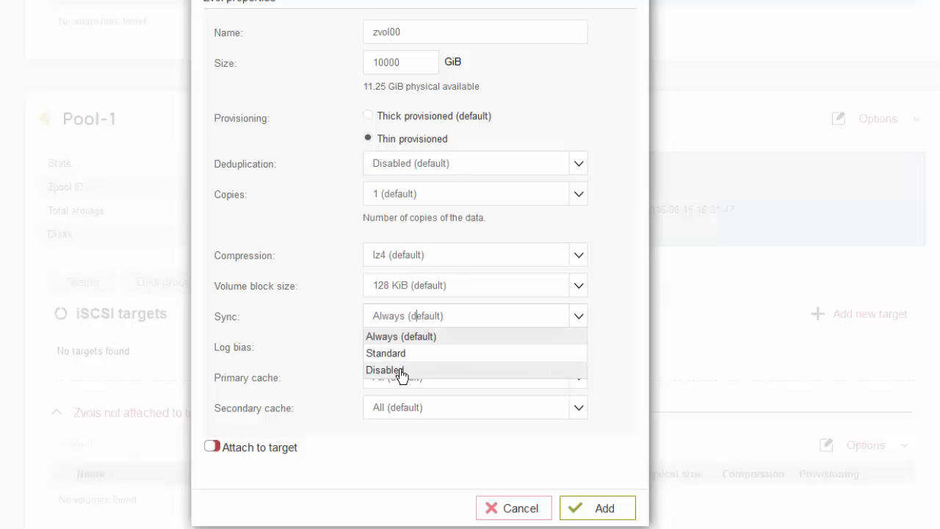
pyautogui.click(401, 373)
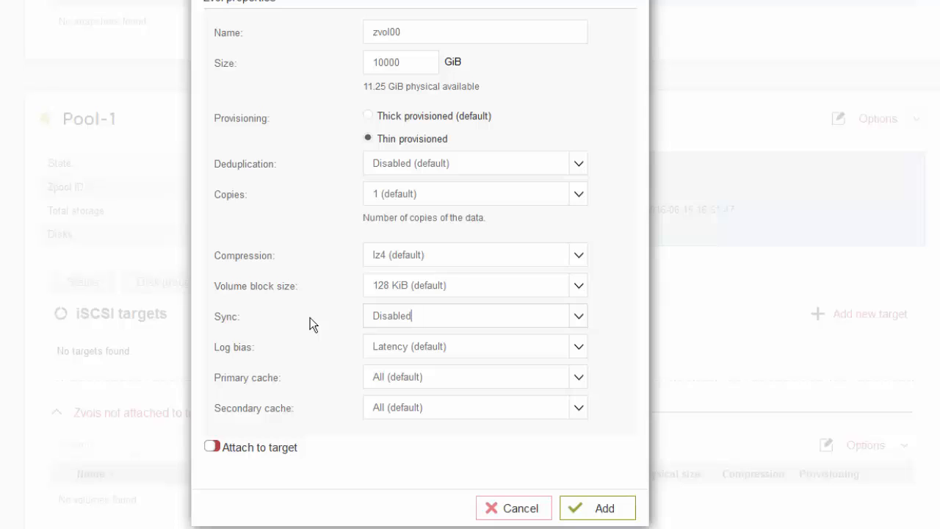
pyautogui.click(586, 508)
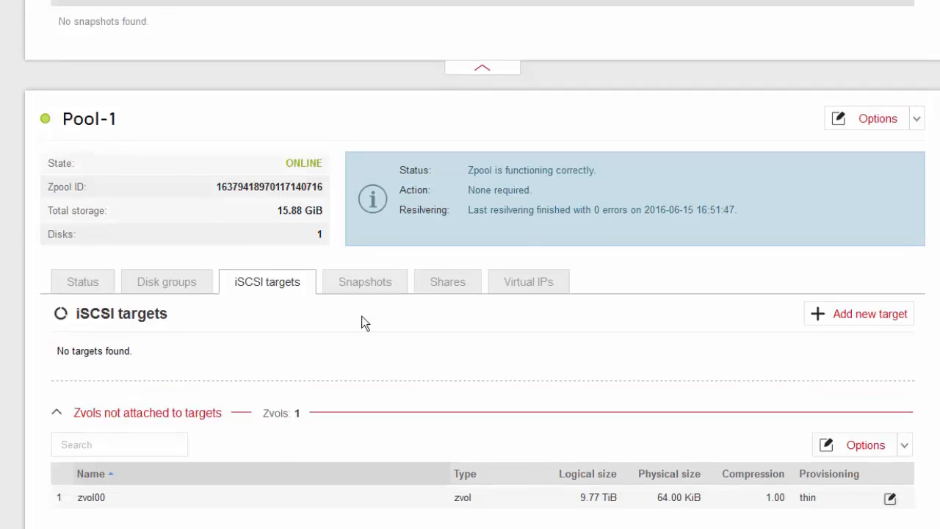
pyautogui.scroll(4, 361, 316)
pyautogui.click(59, 194)
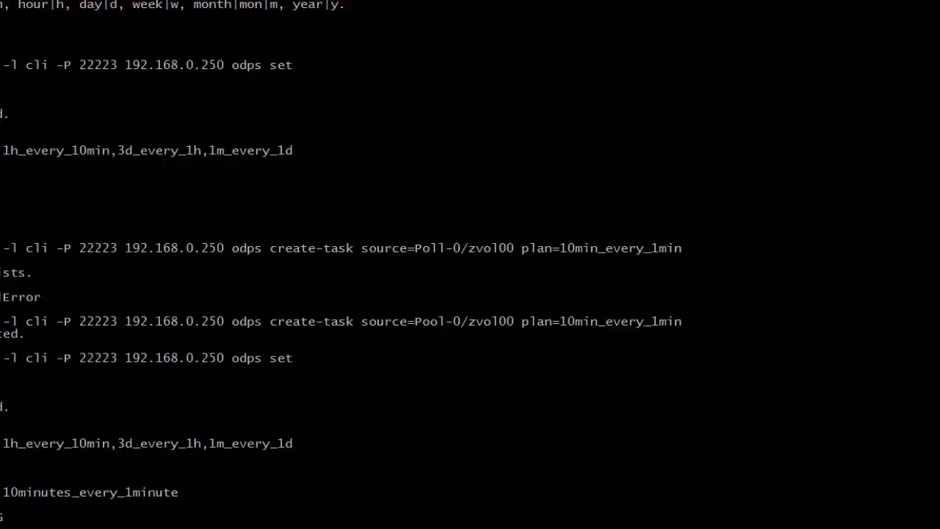
# Run the plink command with bare 'odps' to print its usage help
pyautogui.press('Up')
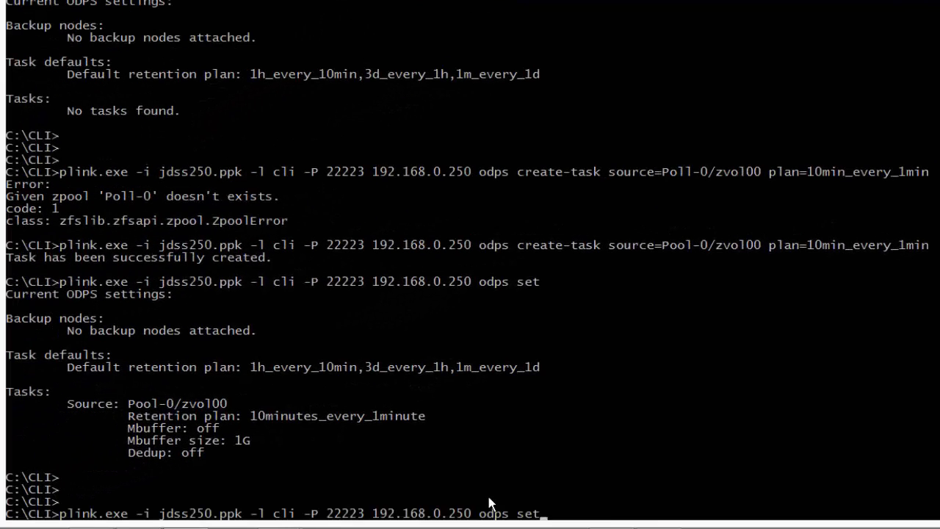
pyautogui.press('BackSpace')
pyautogui.press('BackSpace')
pyautogui.press('BackSpace')
pyautogui.press('BackSpace')
pyautogui.press('Return')
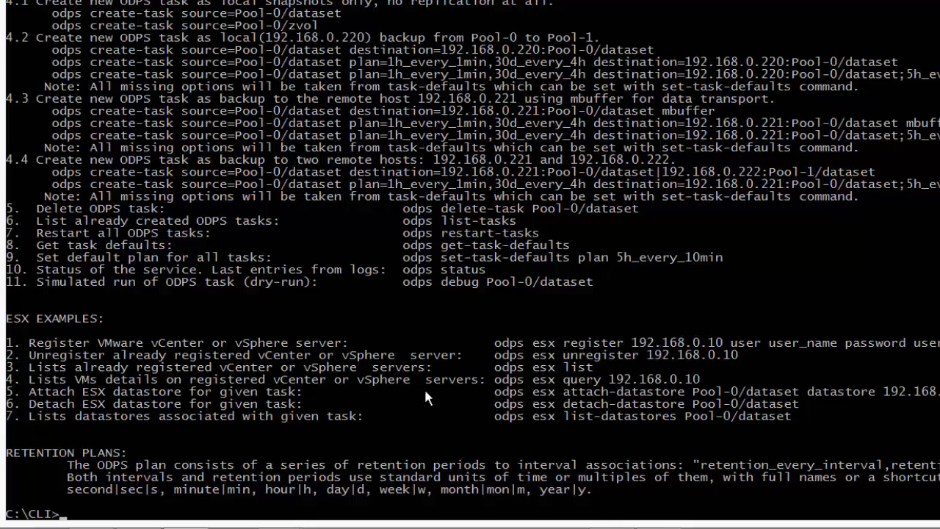
# Run 'odps delete-task Pool-0/zvol00' to remove the replication task
pyautogui.press('Up')
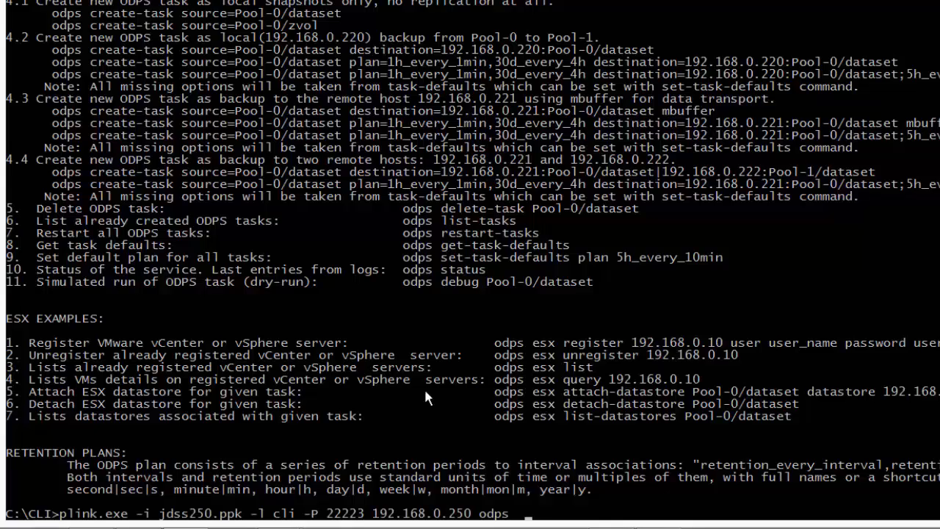
pyautogui.write('delete-task')
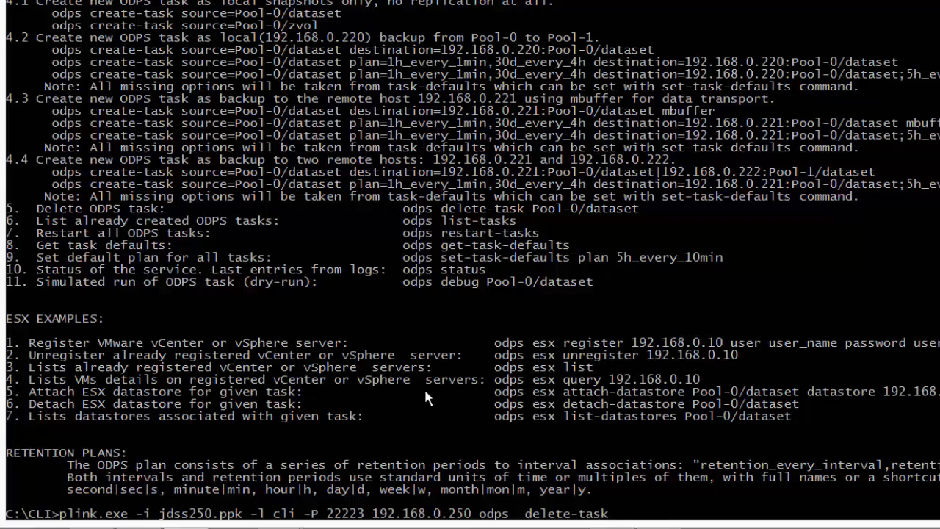
pyautogui.write(' Pool-0/zvol00')
pyautogui.press('Return')
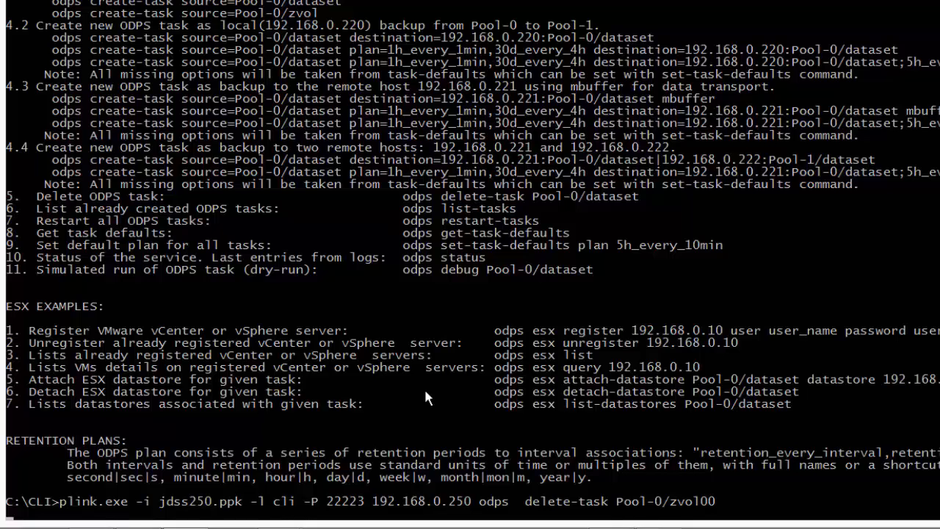
# Run 'odps set' to confirm no ODPS tasks remain
pyautogui.press('Return')
pyautogui.press('Return')
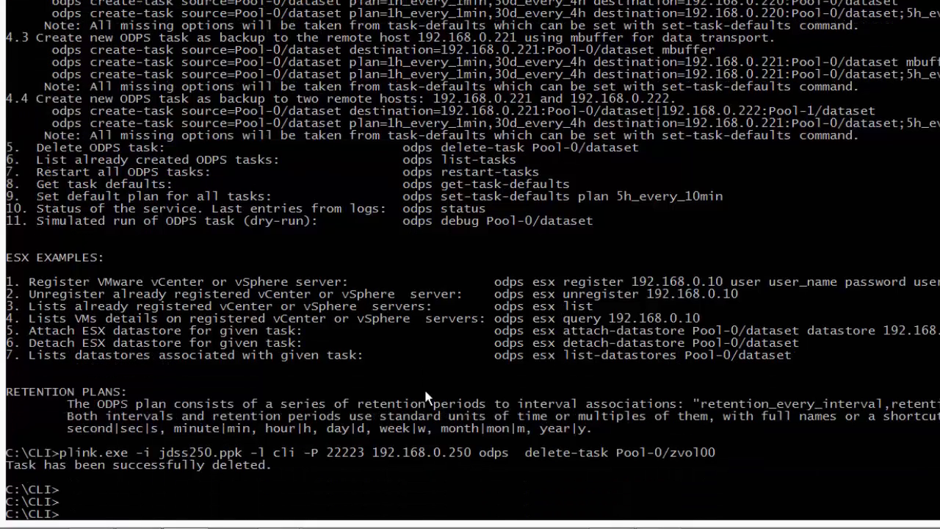
pyautogui.press('Up')
pyautogui.press('BackSpace')
pyautogui.press('BackSpace')
pyautogui.press('BackSpace')
pyautogui.press('BackSpace')
pyautogui.press('BackSpace')
pyautogui.press('BackSpace')
pyautogui.press('BackSpace')
pyautogui.press('BackSpace')
pyautogui.press('BackSpace')
pyautogui.press('BackSpace')
pyautogui.press('BackSpace')
pyautogui.press('BackSpace')
pyautogui.press('BackSpace')
pyautogui.press('BackSpace')
pyautogui.press('BackSpace')
pyautogui.press('BackSpace')
pyautogui.press('BackSpace')
pyautogui.press('BackSpace')
pyautogui.press('BackSpace')
pyautogui.press('BackSpace')
pyautogui.write('s')
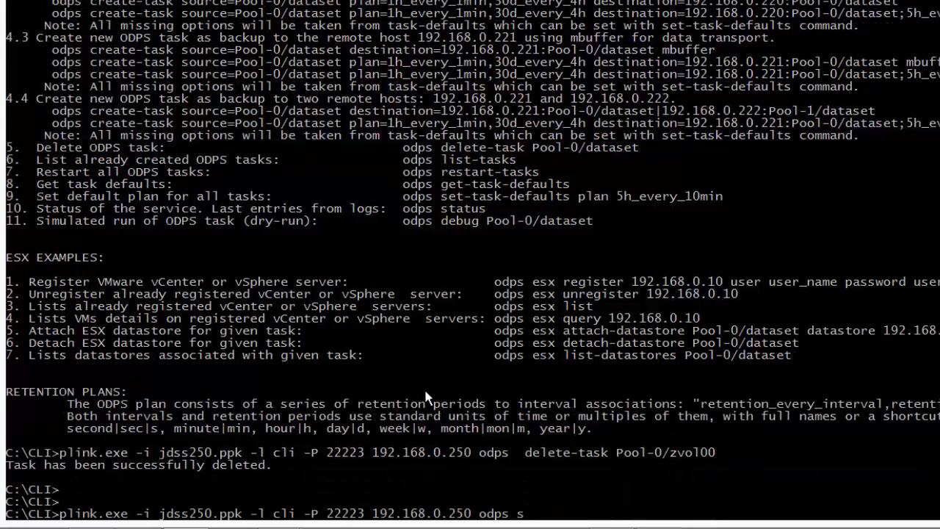
pyautogui.write('et')
pyautogui.press('Return')
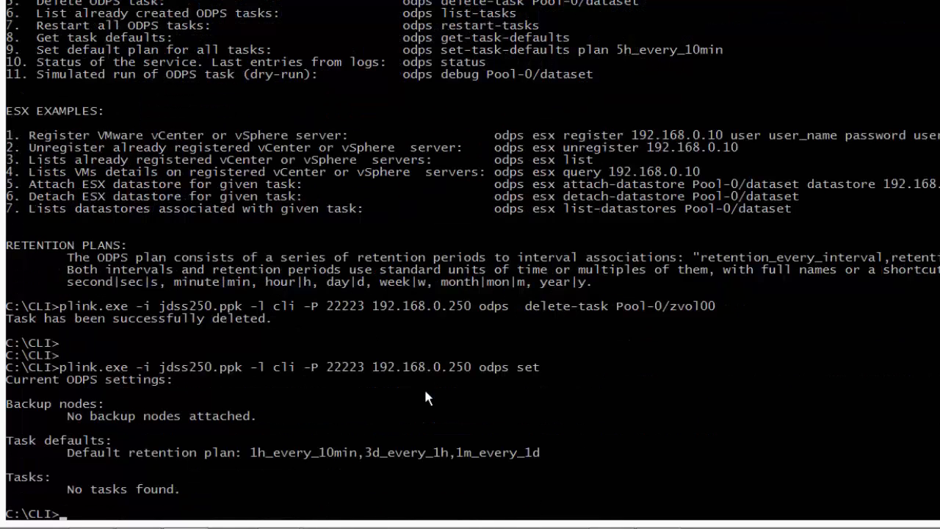
pyautogui.press('Up')
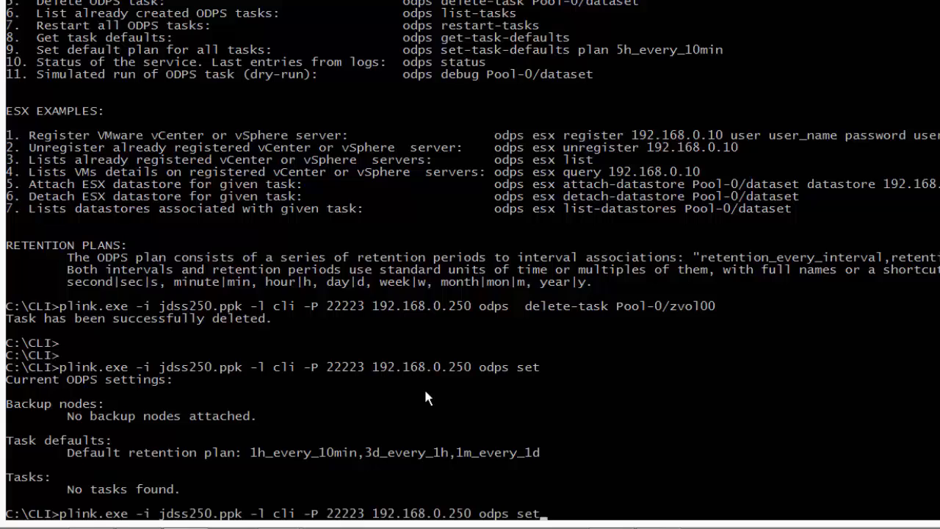
pyautogui.press('Up')
pyautogui.press('Up')
pyautogui.press('Up')
pyautogui.press('Up')
# Run create-task for Pool-0/zvol00 with destination=Pool-1/zvol00 and mbuffer
pyautogui.press('Left')
pyautogui.press('Left')
pyautogui.press('Left')
pyautogui.press('Left')
pyautogui.press('Left')
pyautogui.press('Left')
pyautogui.press('Left')
pyautogui.press('Left')
pyautogui.press('Left')
pyautogui.press('Left')
pyautogui.press('Left')
pyautogui.press('Left')
pyautogui.press('Left')
pyautogui.press('Left')
pyautogui.press('Left')
pyautogui.press('Left')
pyautogui.press('Left')
pyautogui.press('Left')
pyautogui.press('Left')
pyautogui.press('Left')
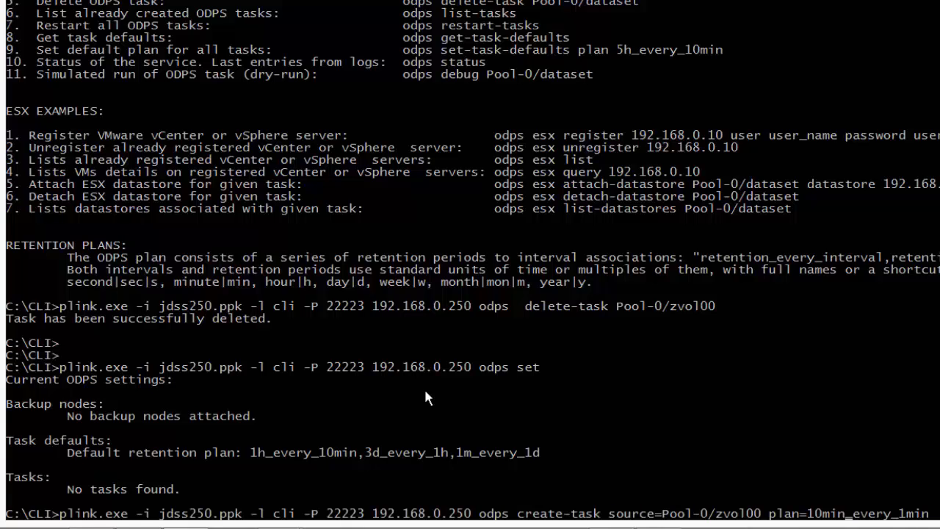
pyautogui.press('Right')
pyautogui.press('Right')
pyautogui.press('Right')
pyautogui.press('Right')
pyautogui.press('Right')
pyautogui.press('Right')
pyautogui.press('Right')
pyautogui.press('Right')
pyautogui.press('Right')
pyautogui.press('Right')
pyautogui.press('Right')
pyautogui.press('Right')
pyautogui.press('Right')
pyautogui.press('Right')
pyautogui.press('Right')
pyautogui.press('Right')
pyautogui.press('Right')
pyautogui.press('Right')
pyautogui.press('Right')
pyautogui.press('Right')
pyautogui.press('Right')
pyautogui.press('Right')
pyautogui.press('Right')
pyautogui.press('Right')
pyautogui.press('Right')
pyautogui.press('Right')
pyautogui.press('Right')
pyautogui.press('Right')
pyautogui.press('Right')
pyautogui.press('Right')
pyautogui.press('Right')
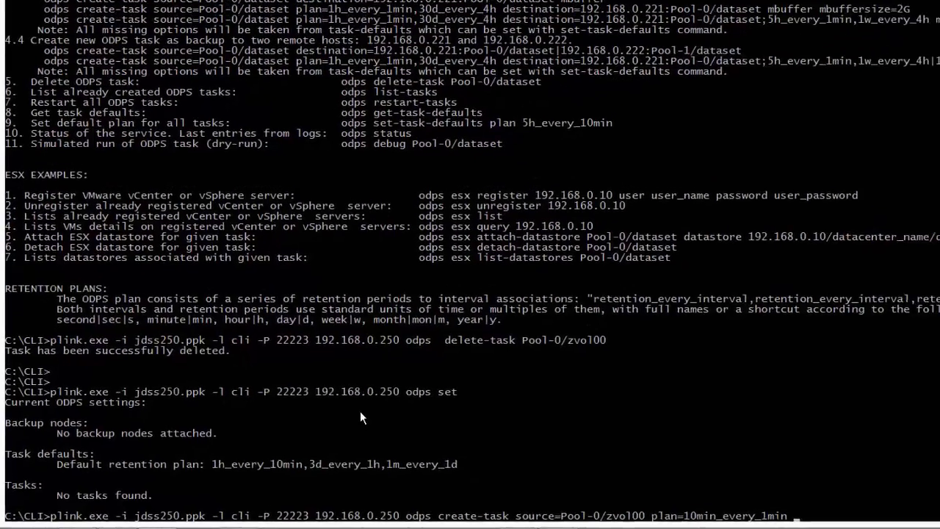
pyautogui.write('destination')
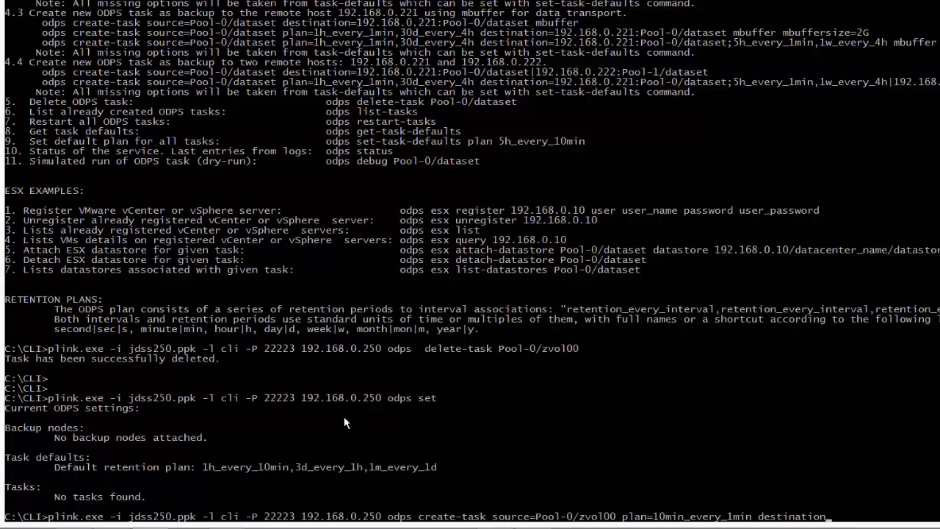
pyautogui.write('=Poll')
pyautogui.press('BackSpace')
pyautogui.press('BackSpace')
pyautogui.write('ol-1/zvol00')
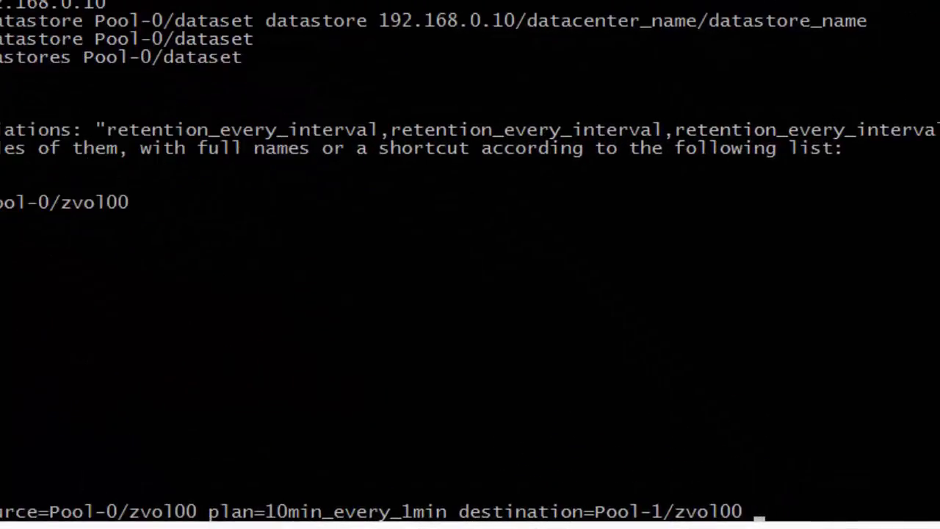
pyautogui.write(' mbuffer')
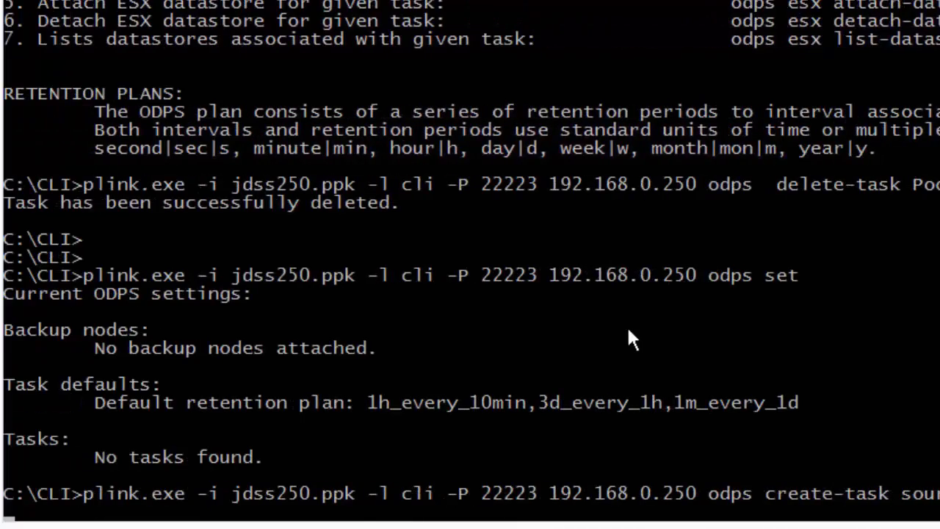
pyautogui.press('Return')
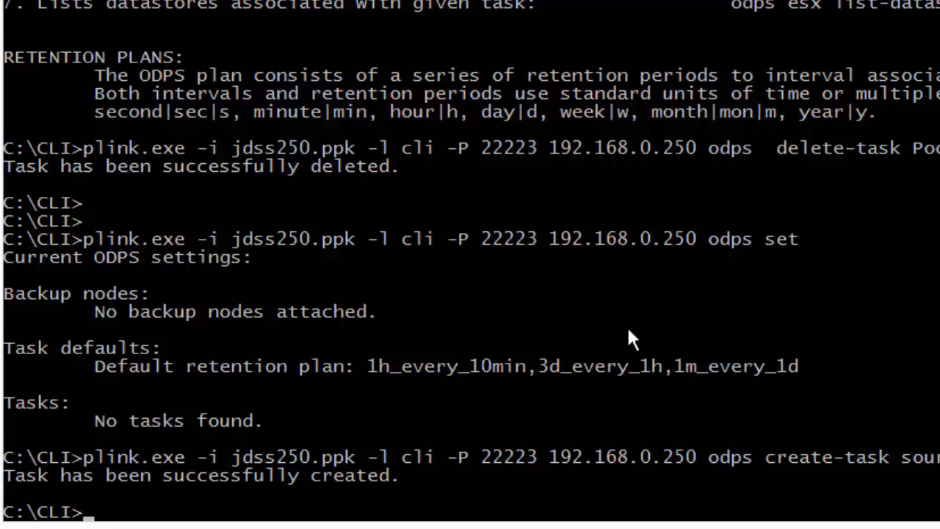
# Run 'odps set' to confirm the new Pool-0/zvol00 to Pool-1/zvol00 task
pyautogui.press('Return')
pyautogui.press('Up')
pyautogui.press('Up')
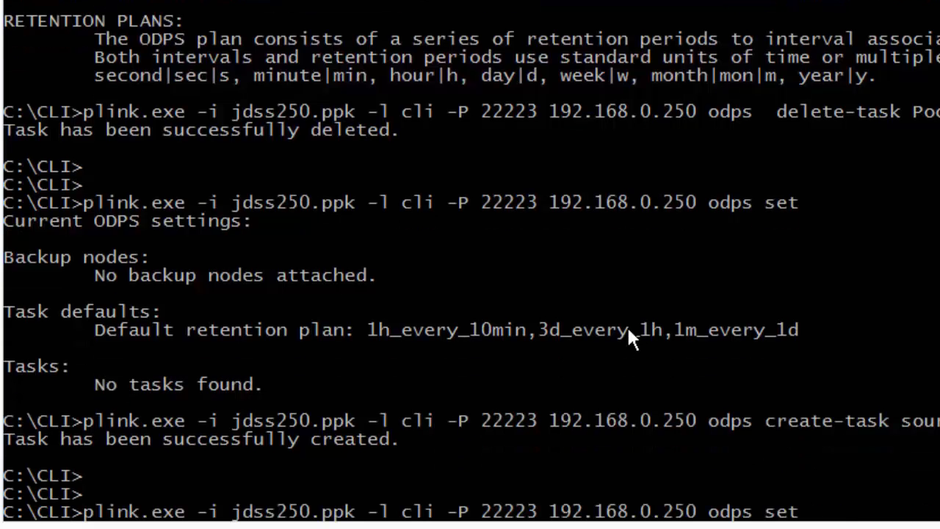
pyautogui.press('Return')
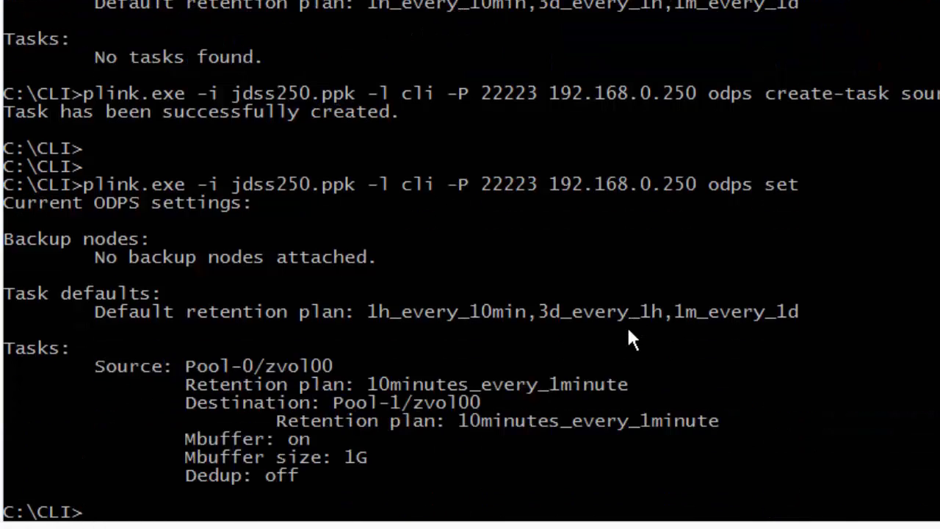
pyautogui.press('Return')
pyautogui.press('Return')
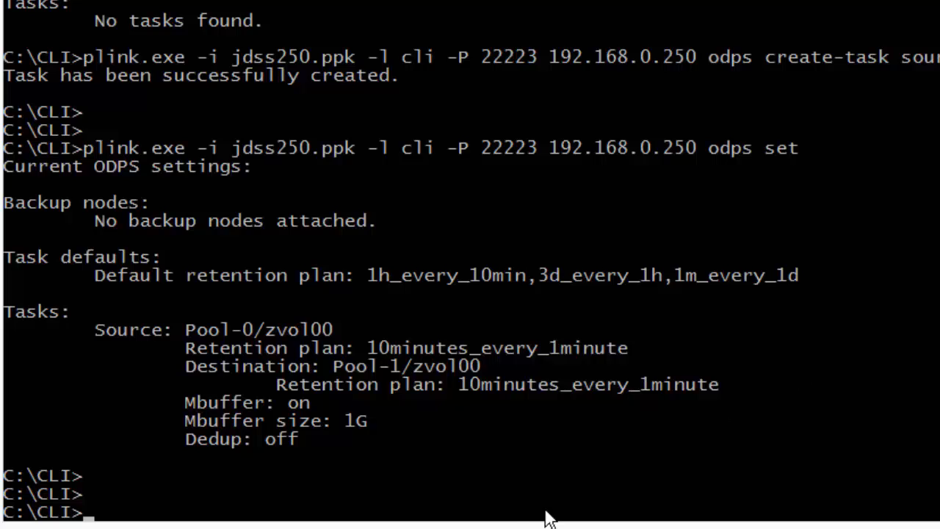
# Expand zvol00 under Snapshots of zvols to list its three autosnap snapshots
pyautogui.moveTo(412, 524)
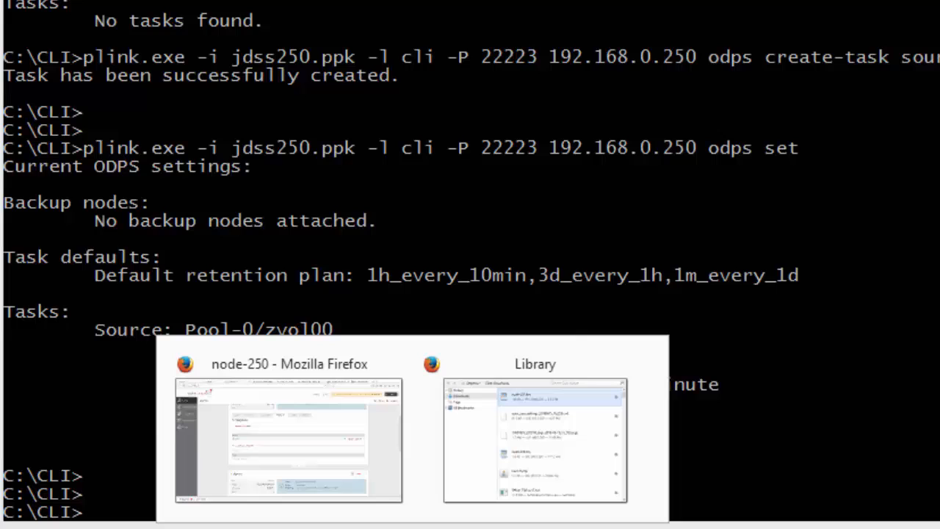
pyautogui.click(384, 487)
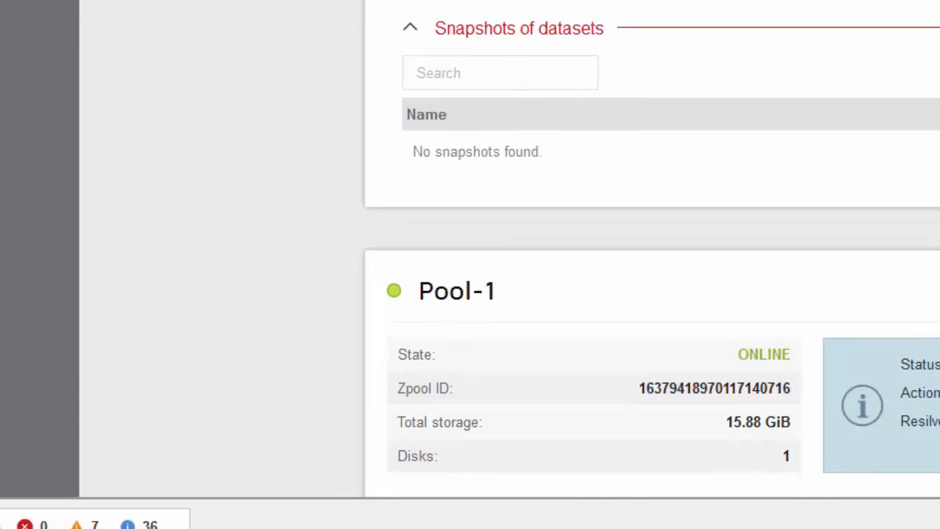
pyautogui.click(426, 120)
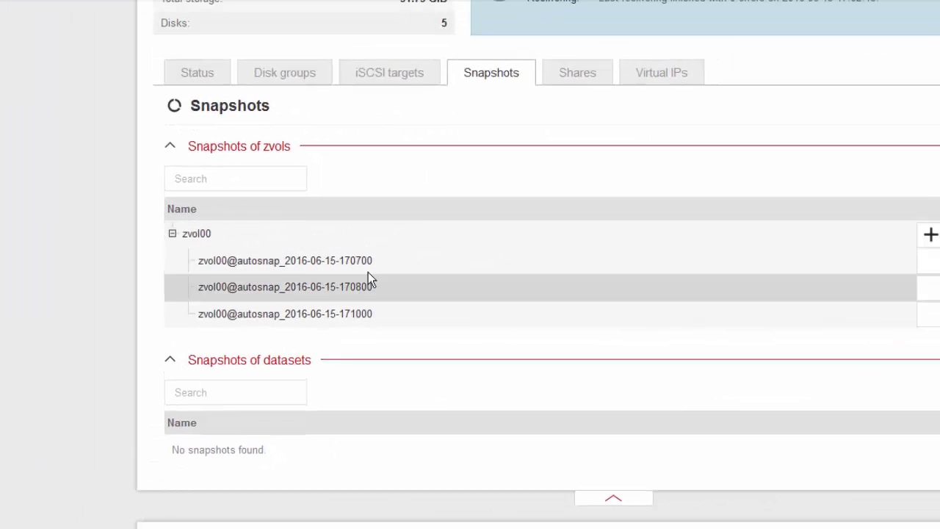
# Scroll down to Pool-1 and show its Snapshots tab
pyautogui.scroll(-2, 379, 279)
pyautogui.scroll(-4, 377, 277)
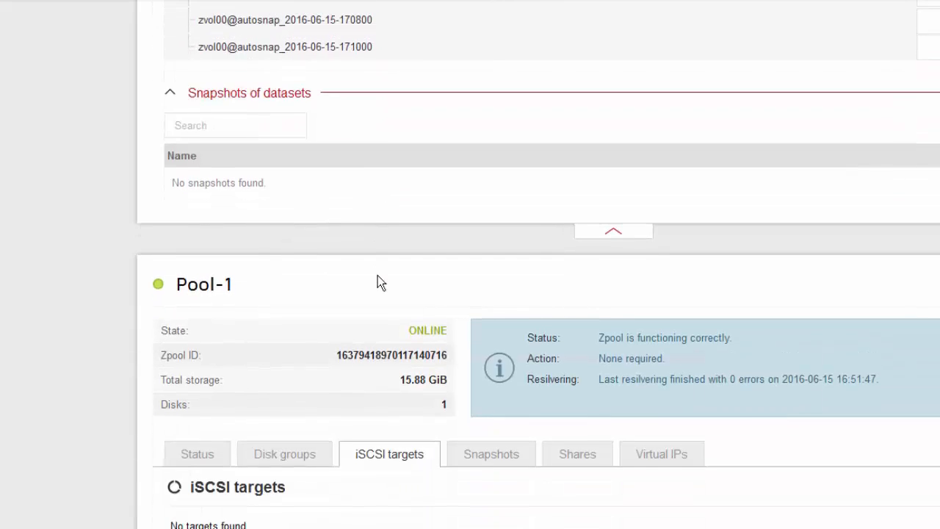
pyautogui.scroll(-2, 352, 373)
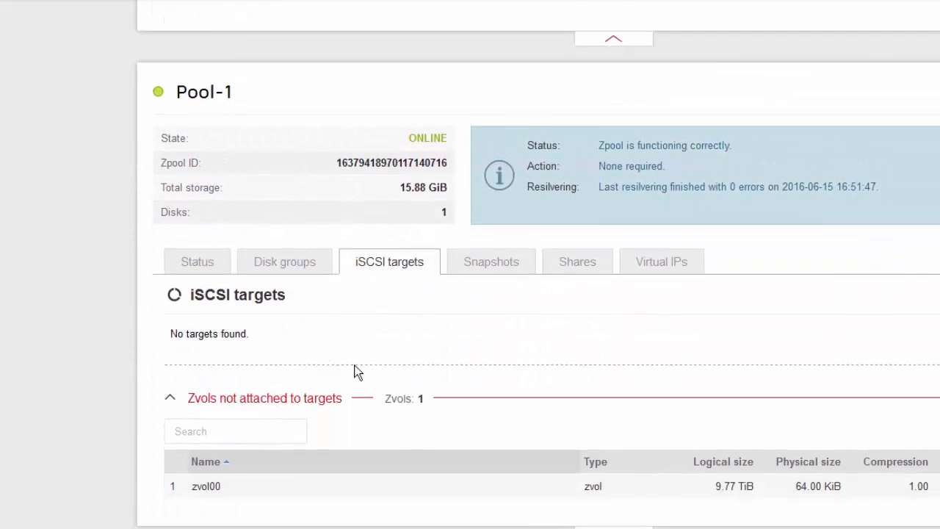
pyautogui.click(478, 192)
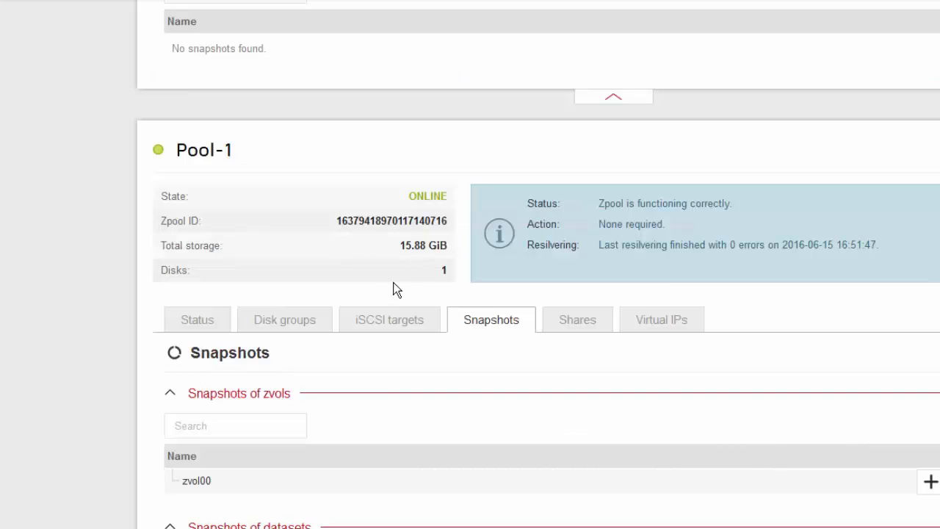
pyautogui.scroll(-2, 436, 309)
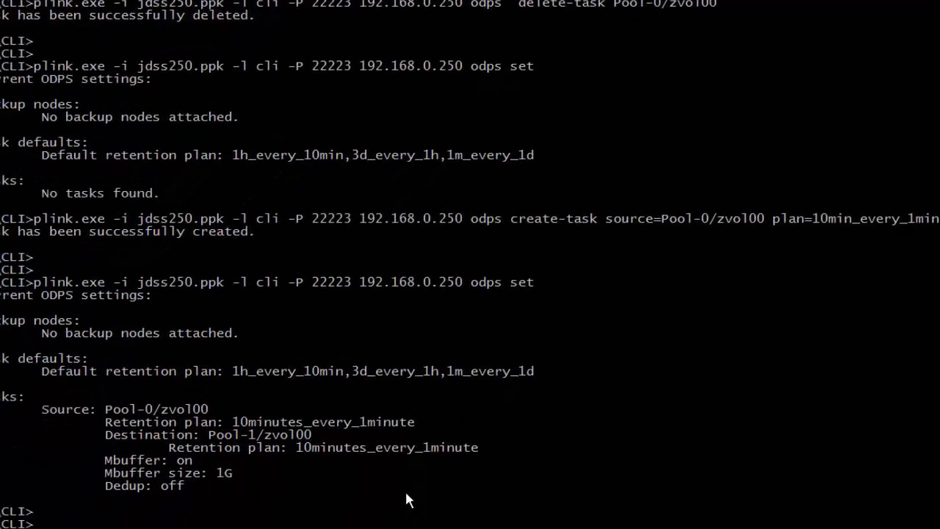
# Run 'odps status' twice to check the service and snapshots sent to Pool-1/zvol00
pyautogui.press('BackSpace')
pyautogui.press('BackSpace')
pyautogui.press('BackSpace')
pyautogui.write('st')
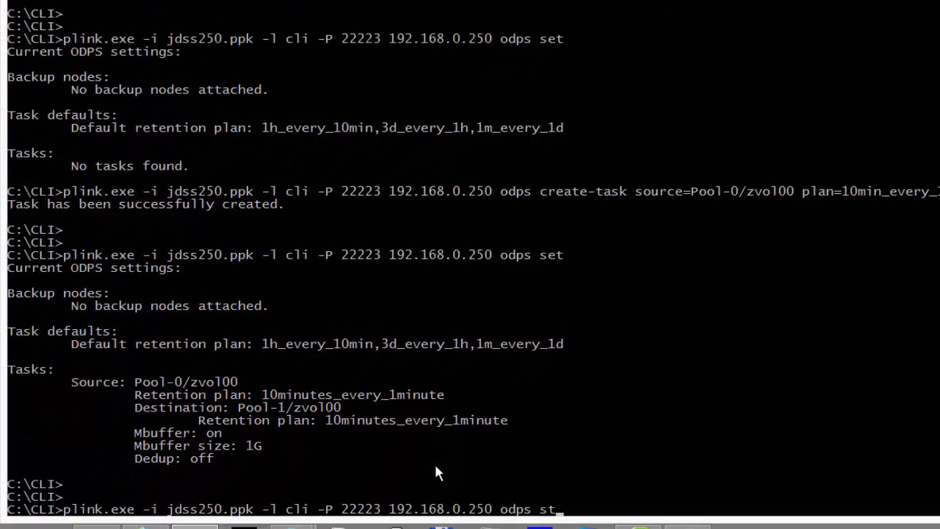
pyautogui.write('atus')
pyautogui.press('Return')
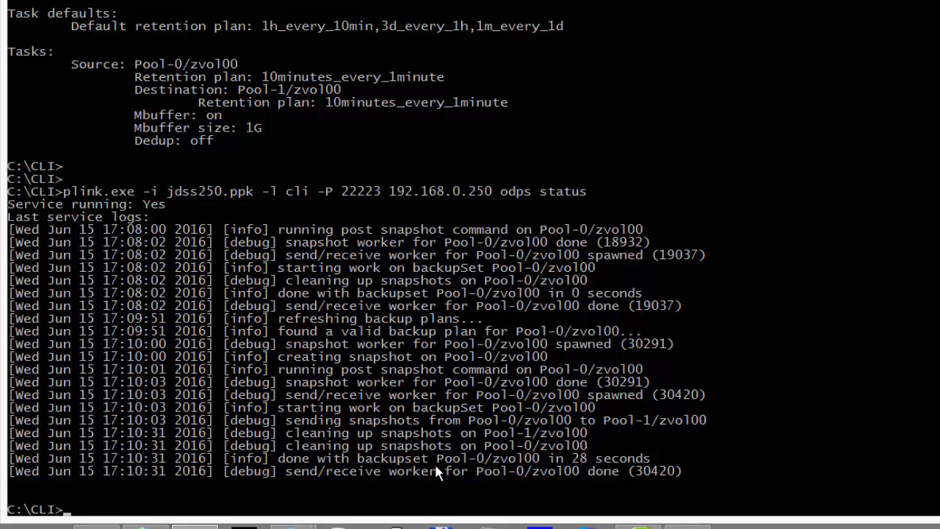
pyautogui.press('Up')
pyautogui.press('Return')
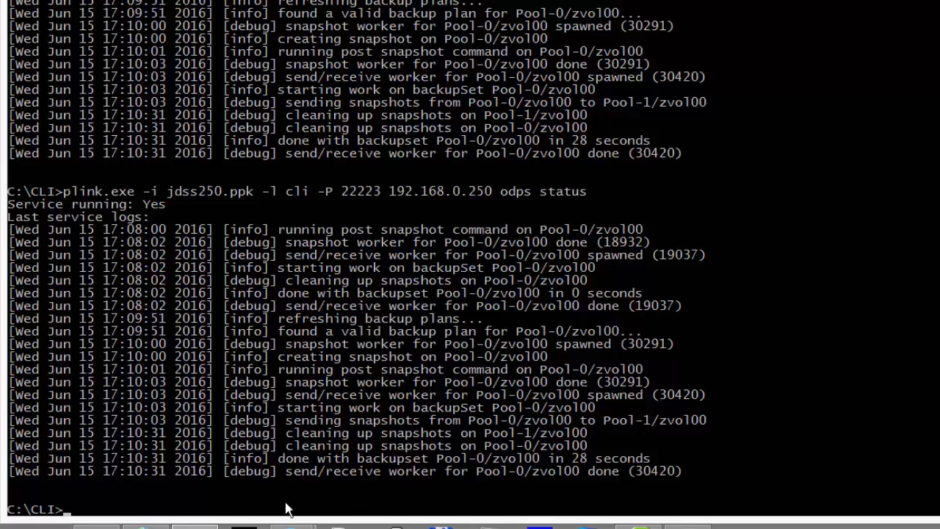
# Expand Pool-1's zvol00 to show its one replicated autosnap snapshot
pyautogui.moveTo(292, 523)
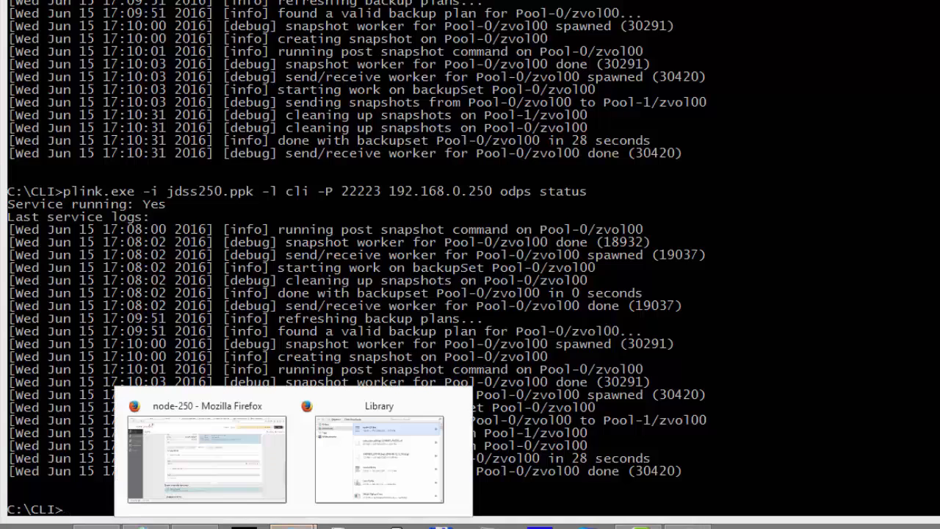
pyautogui.click(233, 476)
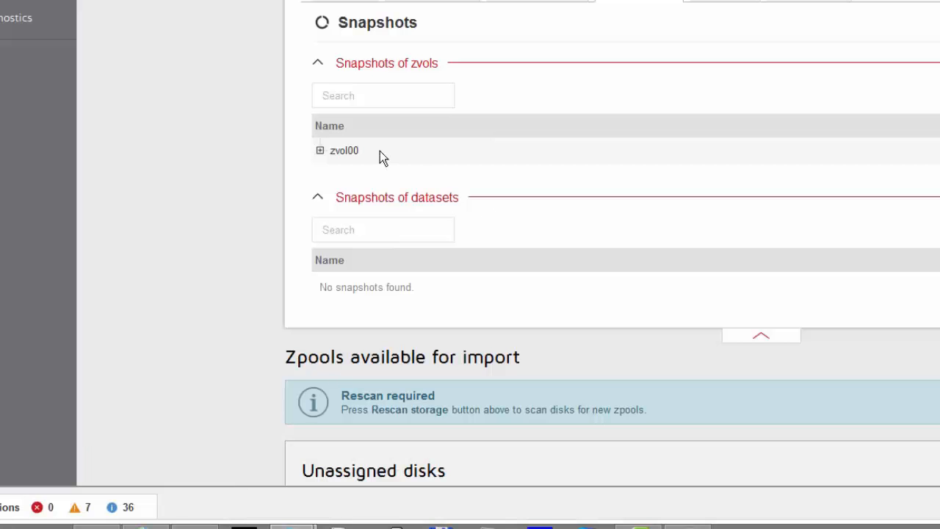
pyautogui.scroll(3, 555, 190)
pyautogui.scroll(-2, 553, 192)
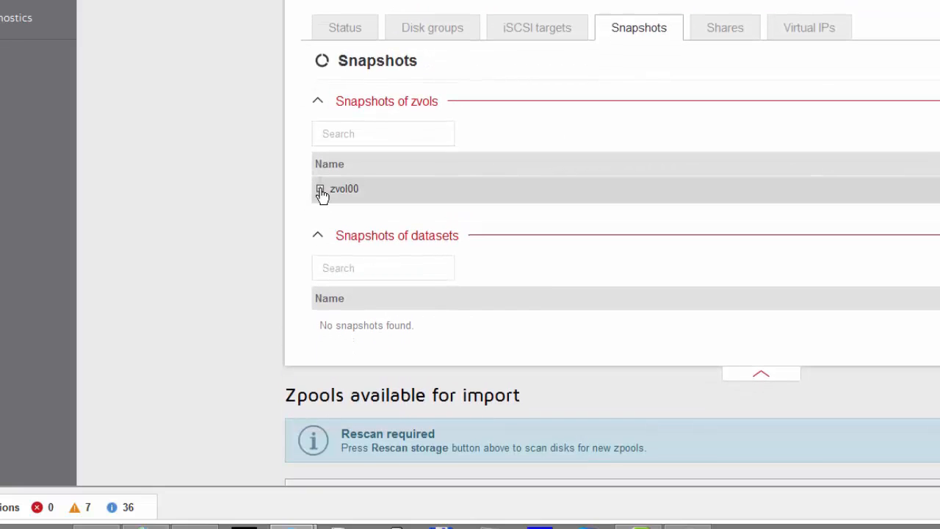
pyautogui.click(320, 191)
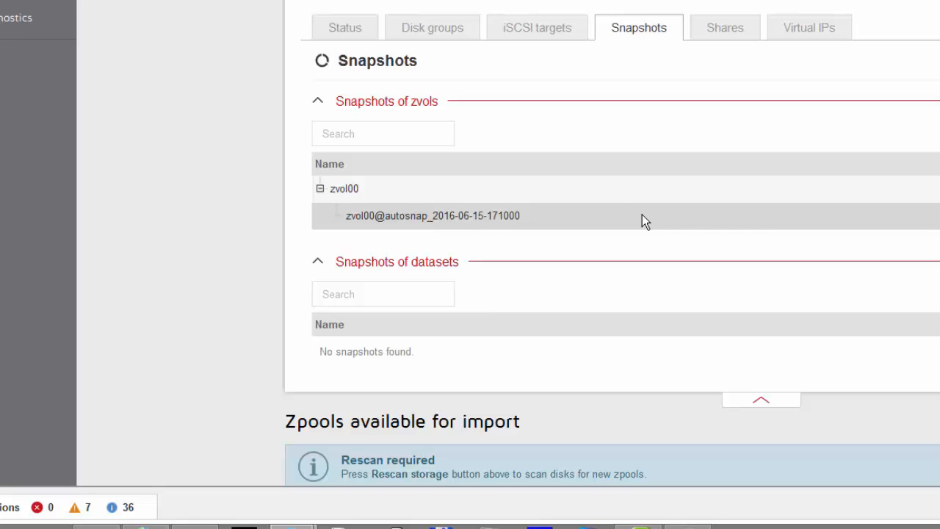
# Expand the source zvol00 to list its four snapshots, then return to Command Prompt
pyautogui.scroll(5, 612, 189)
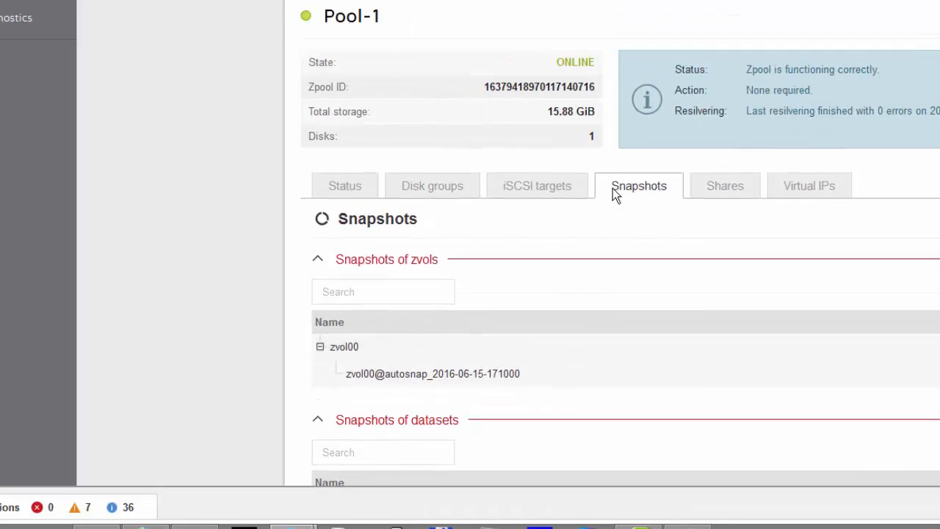
pyautogui.scroll(2, 588, 169)
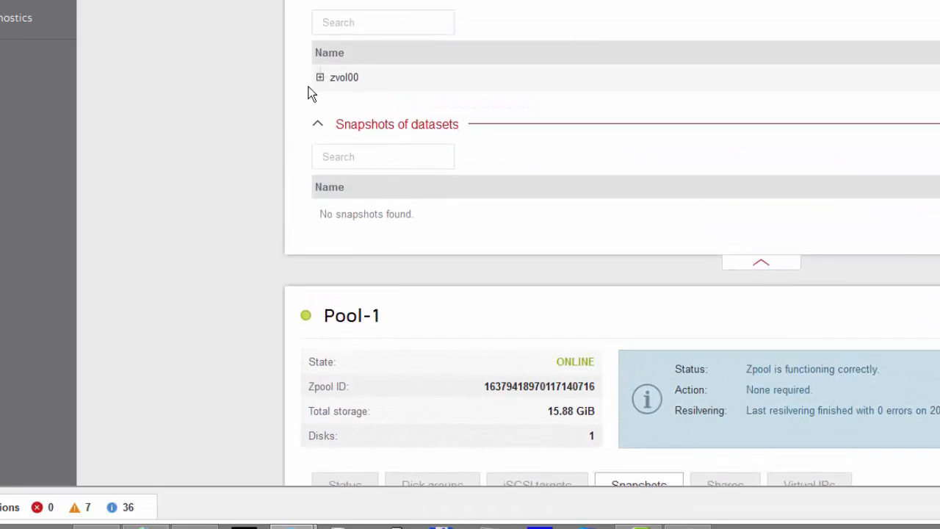
pyautogui.click(318, 79)
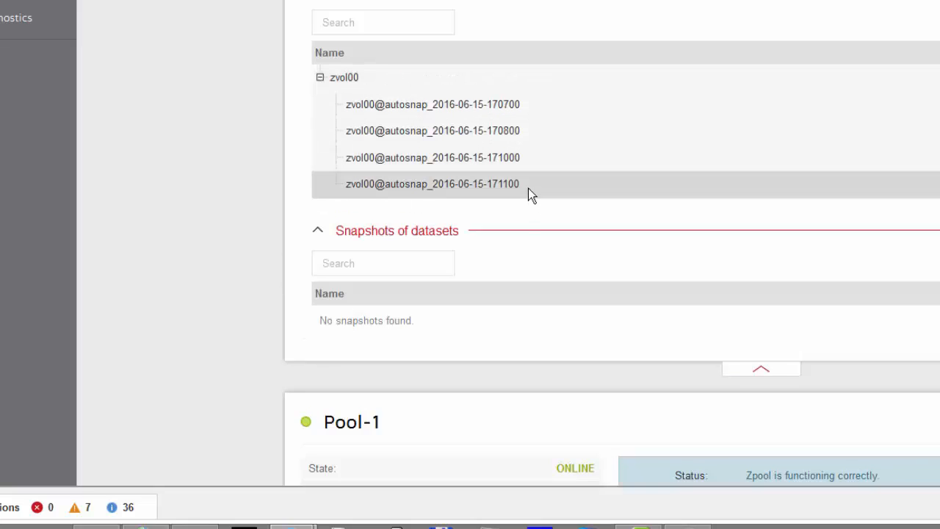
pyautogui.scroll(-4, 528, 188)
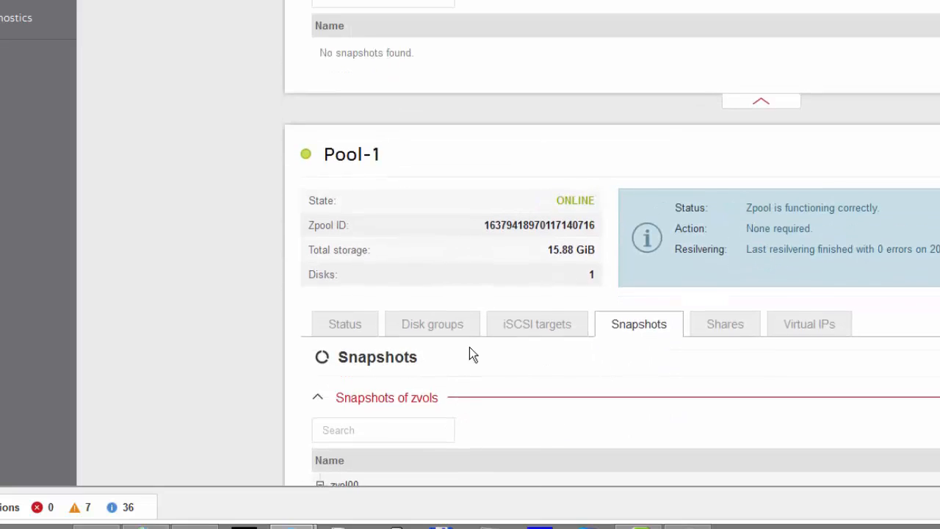
pyautogui.scroll(6, 472, 355)
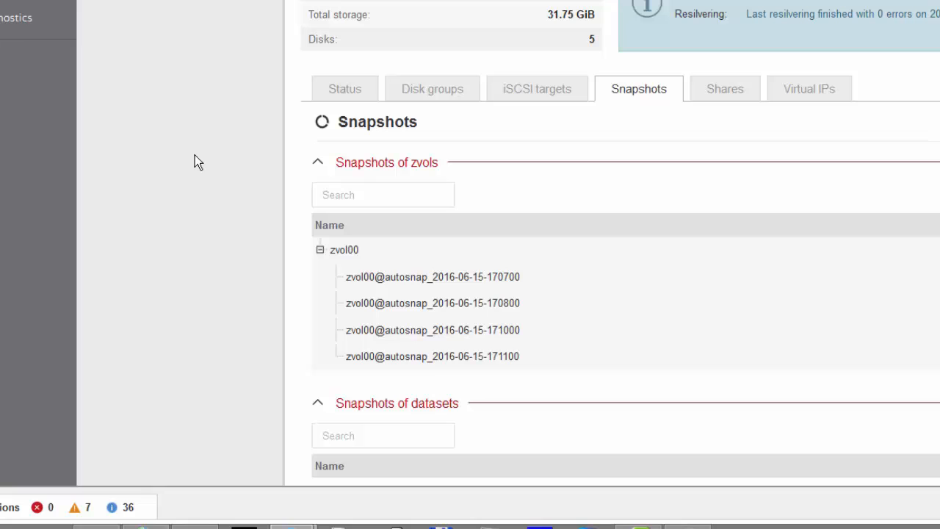
pyautogui.click(195, 526)
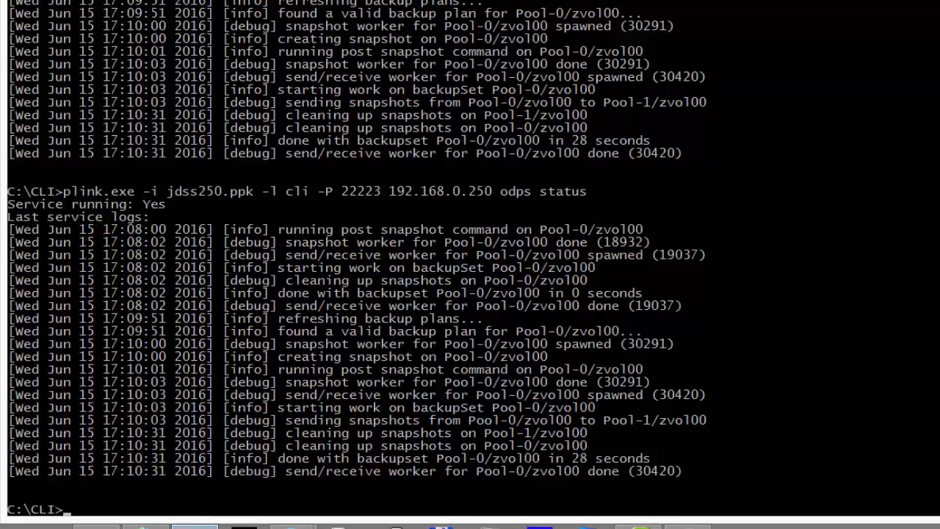
# Run bare 'odps' and scroll through its help, create-task examples and retention plans
pyautogui.press('Up')
pyautogui.press('BackSpace')
pyautogui.press('BackSpace')
pyautogui.press('BackSpace')
pyautogui.press('BackSpace')
pyautogui.press('BackSpace')
pyautogui.press('BackSpace')
pyautogui.press('BackSpace')
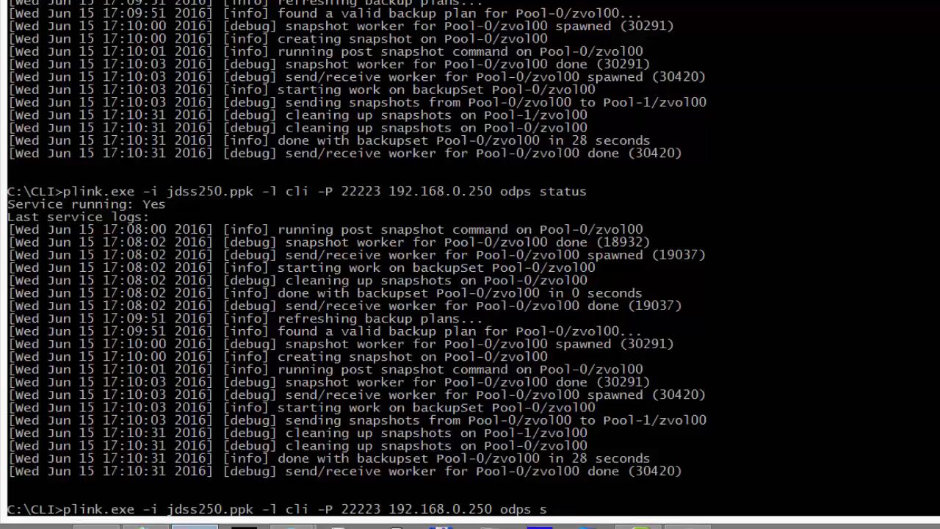
pyautogui.press('Return')
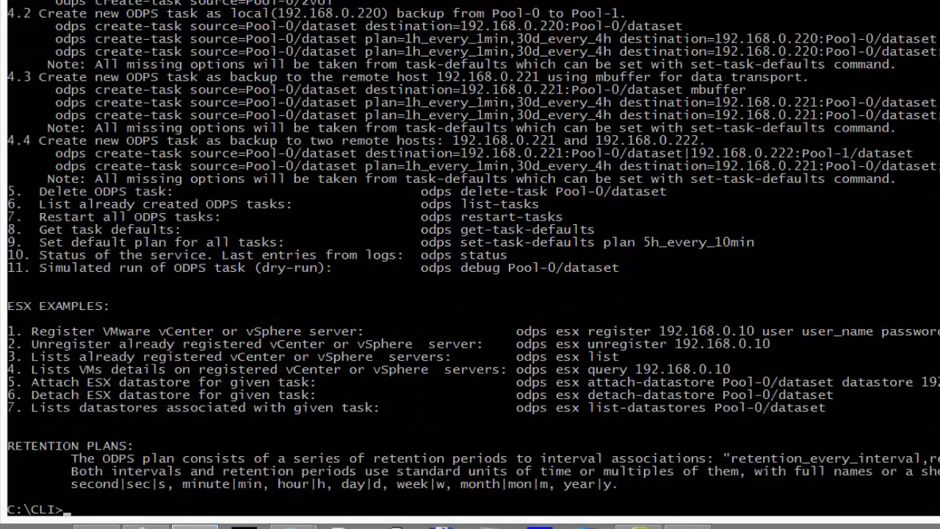
pyautogui.scroll(1, 470, 259)
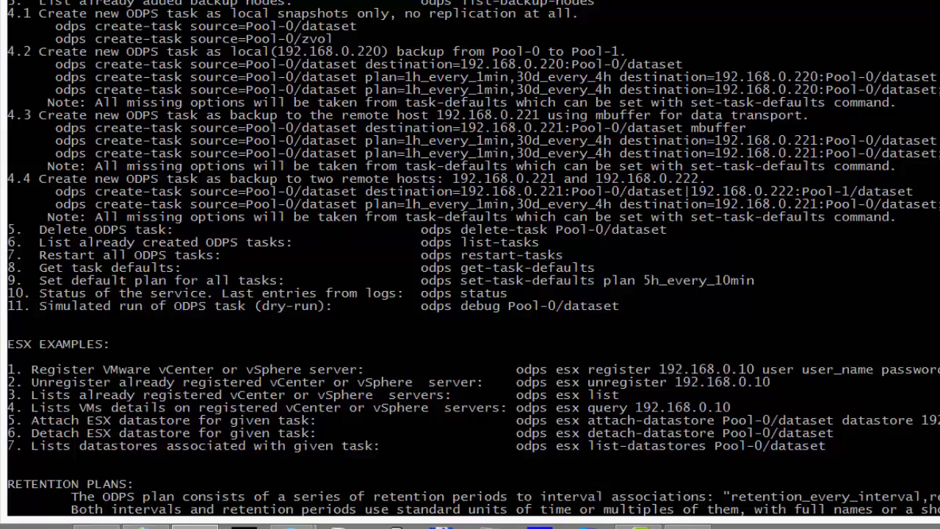
pyautogui.scroll(2, 240, 174)
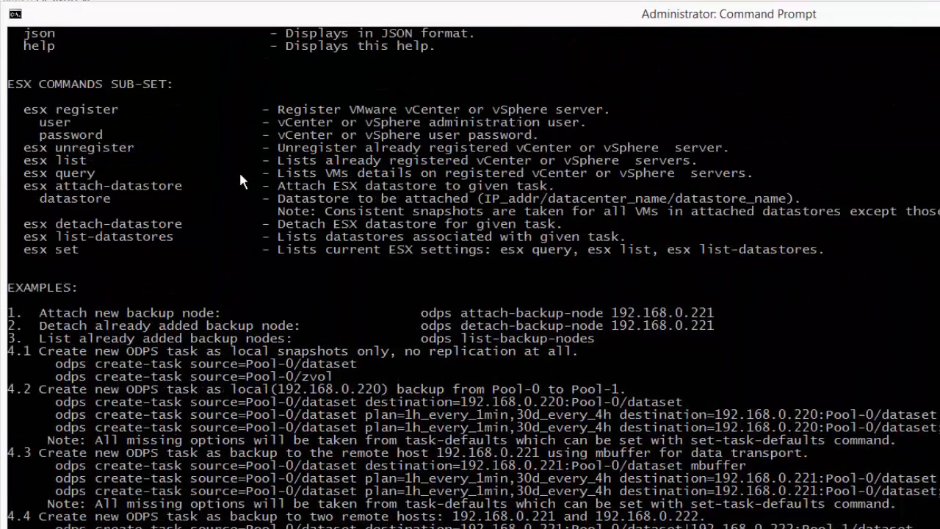
pyautogui.scroll(2, 240, 179)
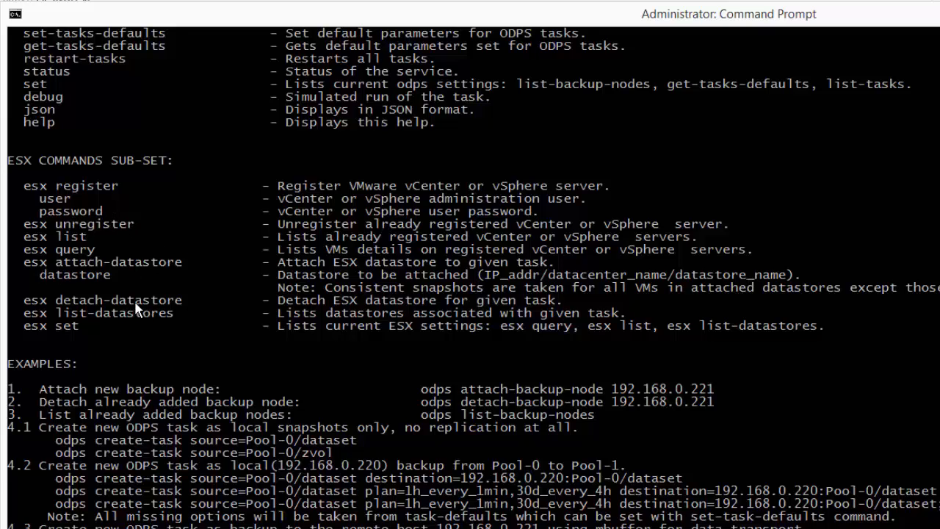
pyautogui.scroll(-5, 212, 324)
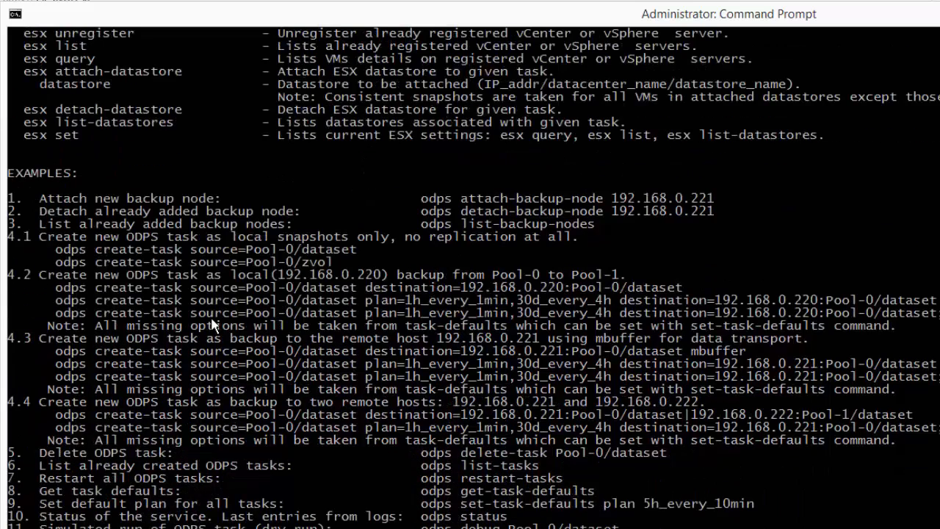
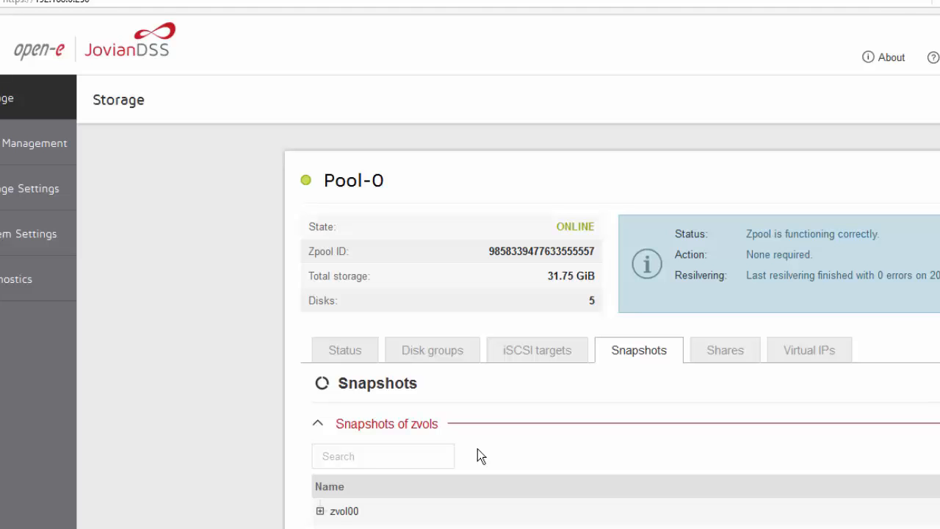
pyautogui.scroll(-8, 441, 486)
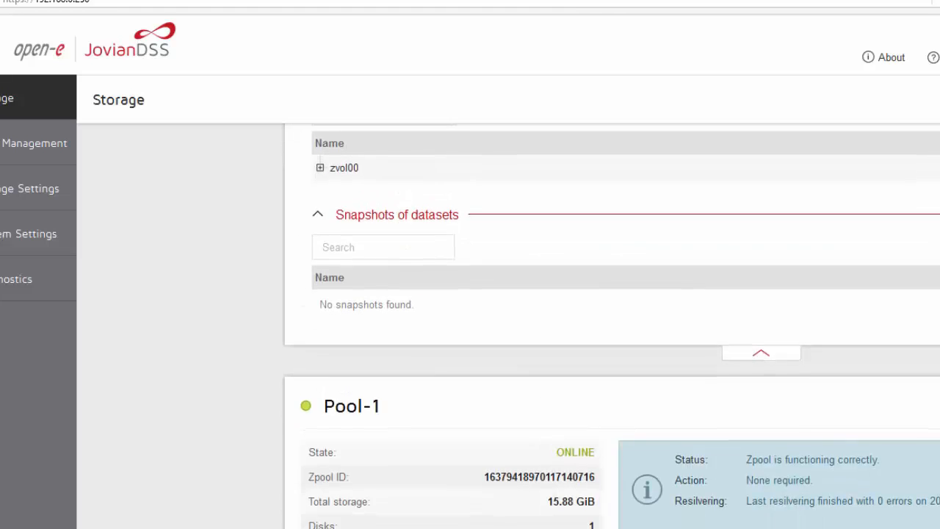
pyautogui.scroll(-3, 543, 508)
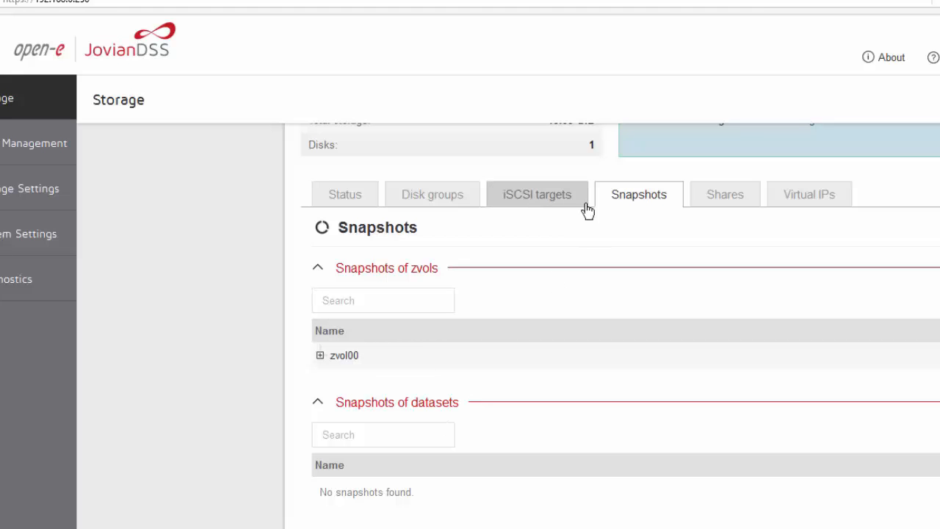
pyautogui.click(321, 356)
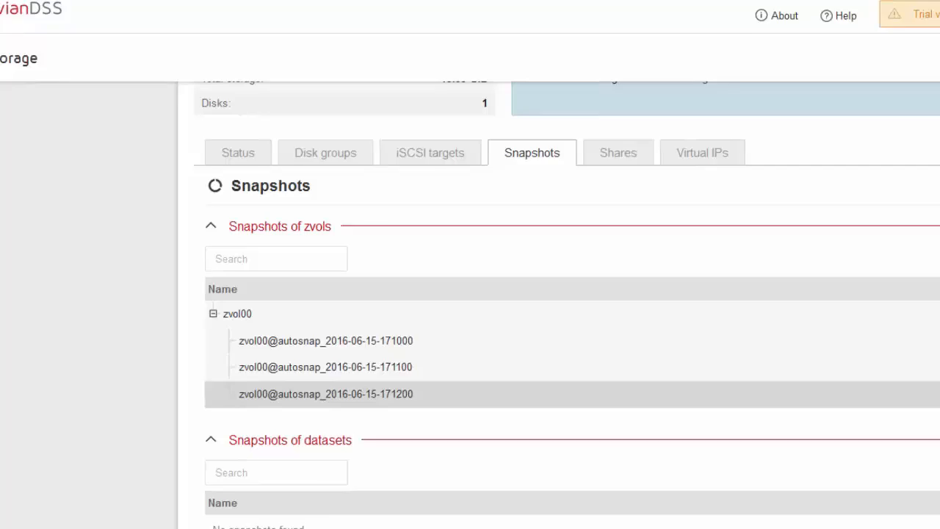
pyautogui.click(939, 436)
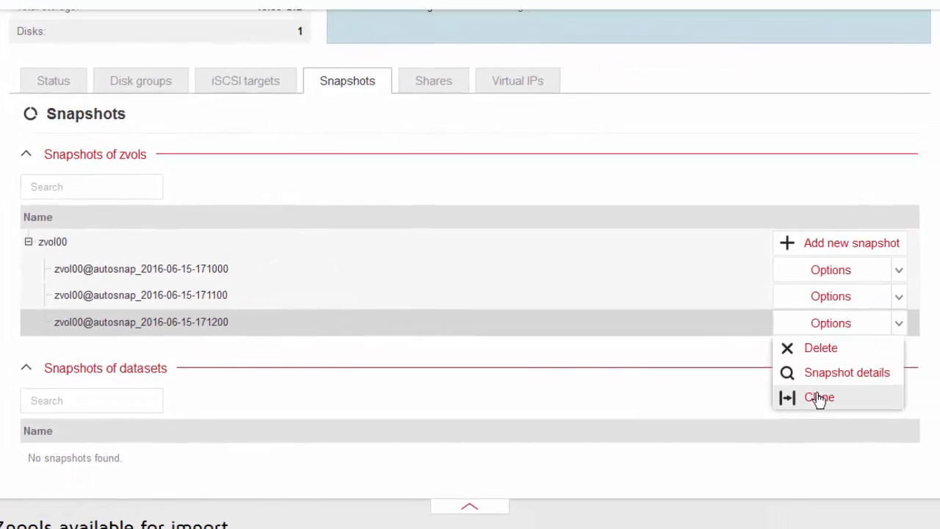
pyautogui.click(819, 397)
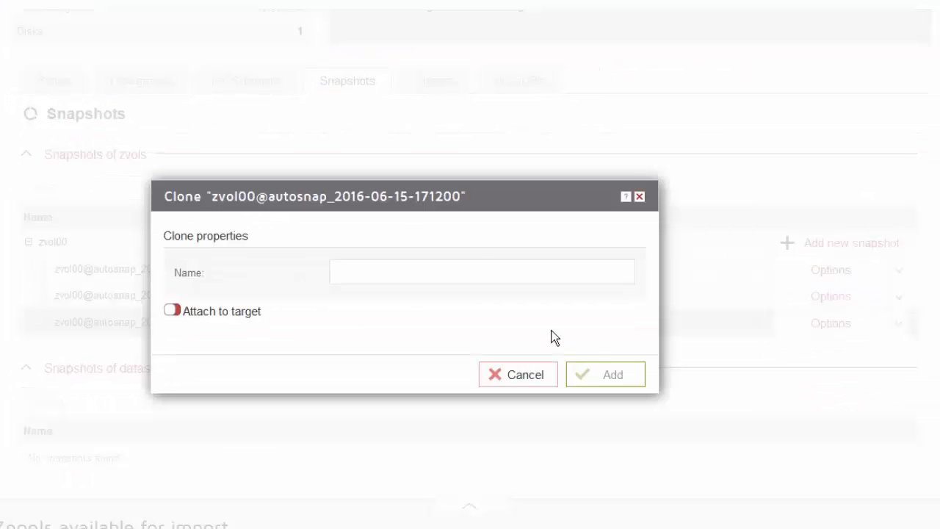
pyautogui.click(496, 270)
pyautogui.write('c')
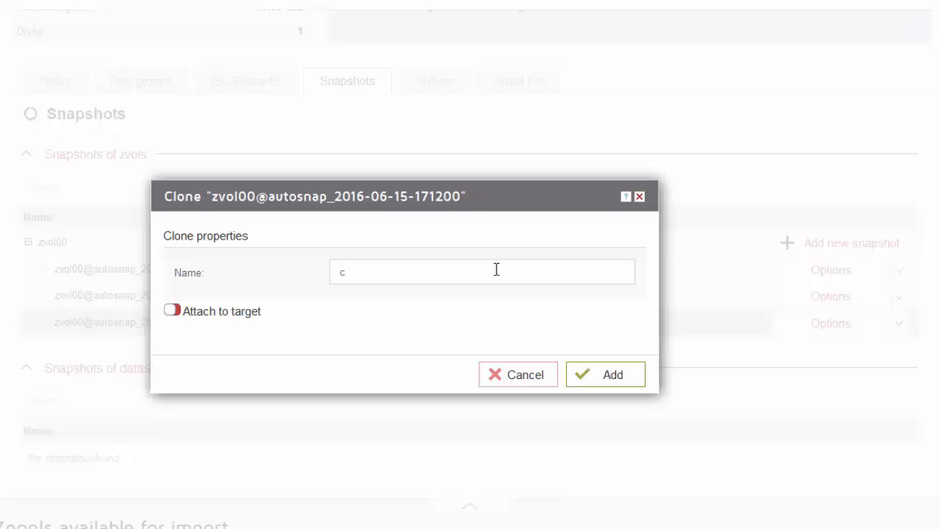
pyautogui.write('lone')
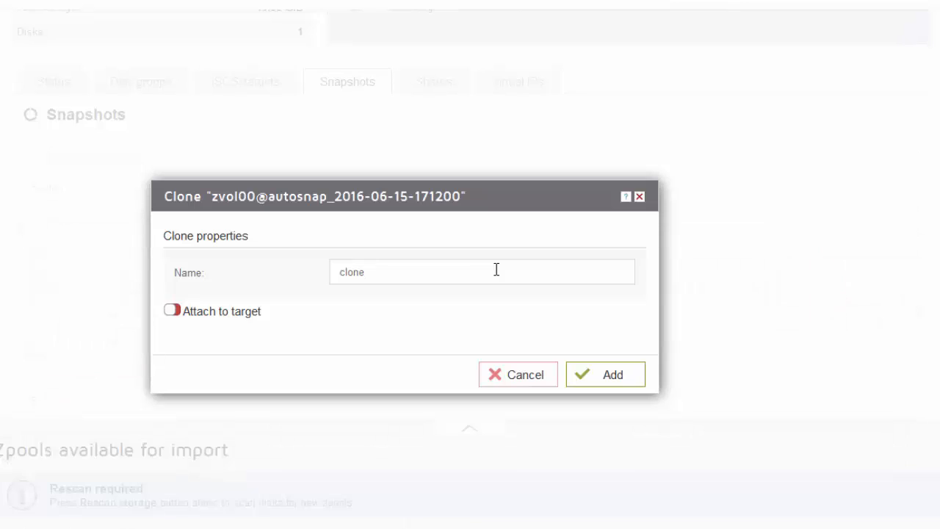
pyautogui.write('001')
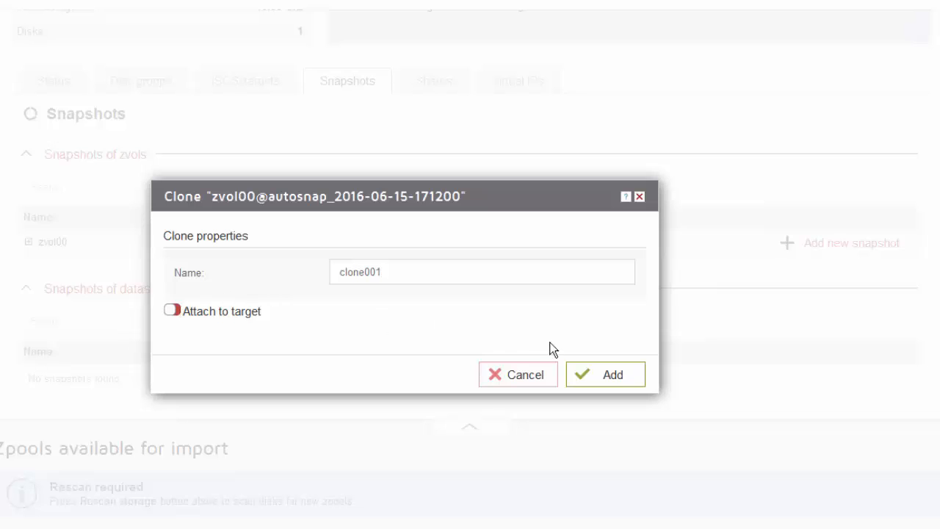
pyautogui.click(604, 376)
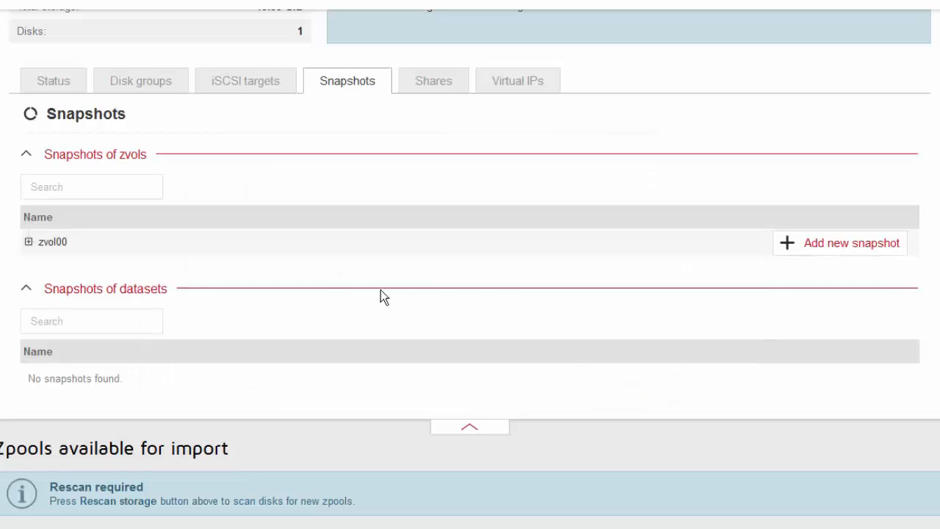
# Add target iqn.2016-06:dss250.clone with clone001 attached, keeping default access settings
pyautogui.scroll(2, 230, 203)
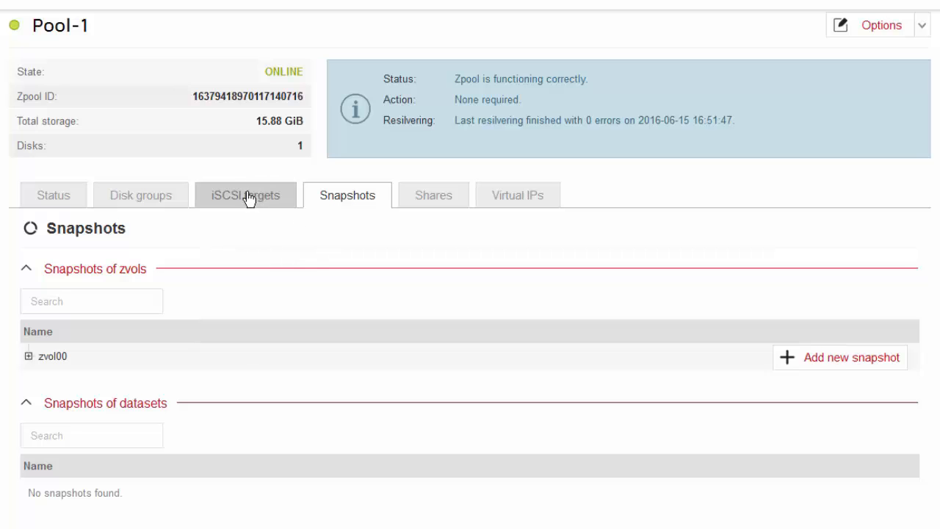
pyautogui.click(248, 199)
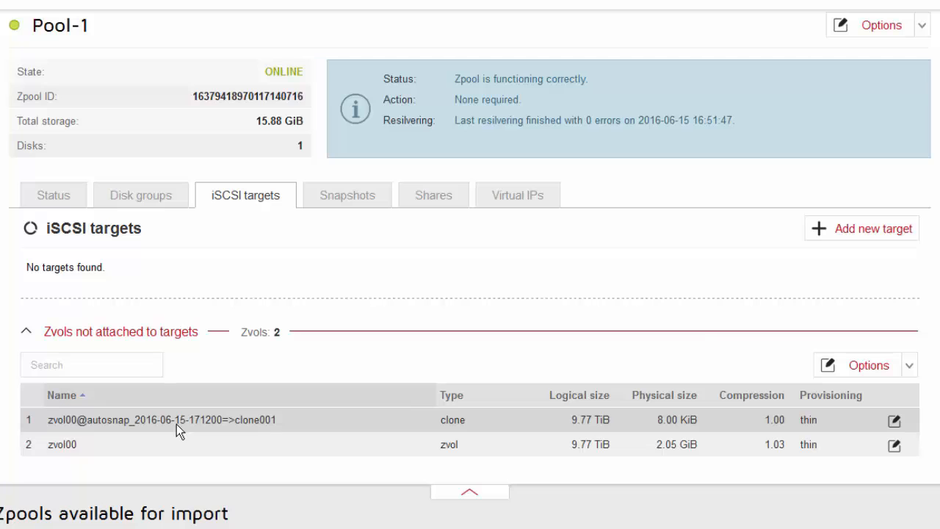
pyautogui.click(884, 233)
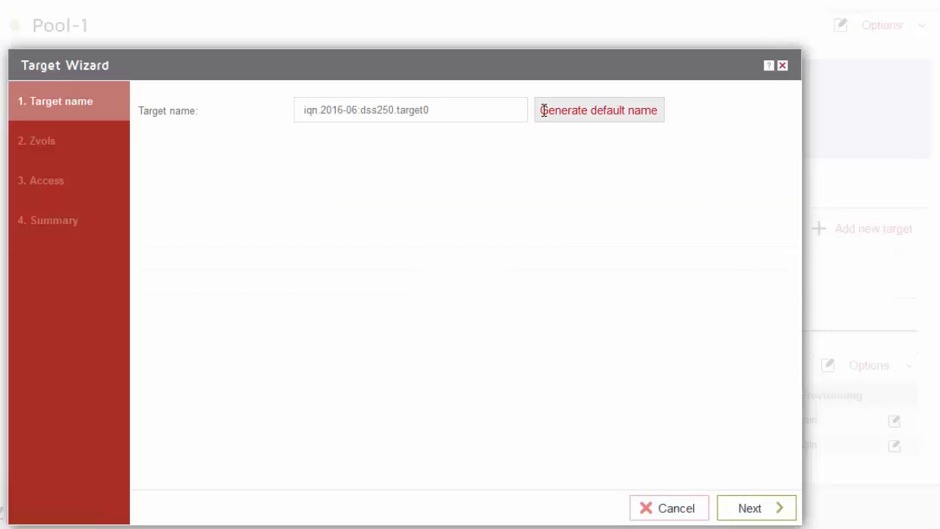
pyautogui.press('BackSpace')
pyautogui.press('BackSpace')
pyautogui.press('BackSpace')
pyautogui.press('BackSpace')
pyautogui.press('BackSpace')
pyautogui.press('BackSpace')
pyautogui.press('BackSpace')
pyautogui.write('clone')
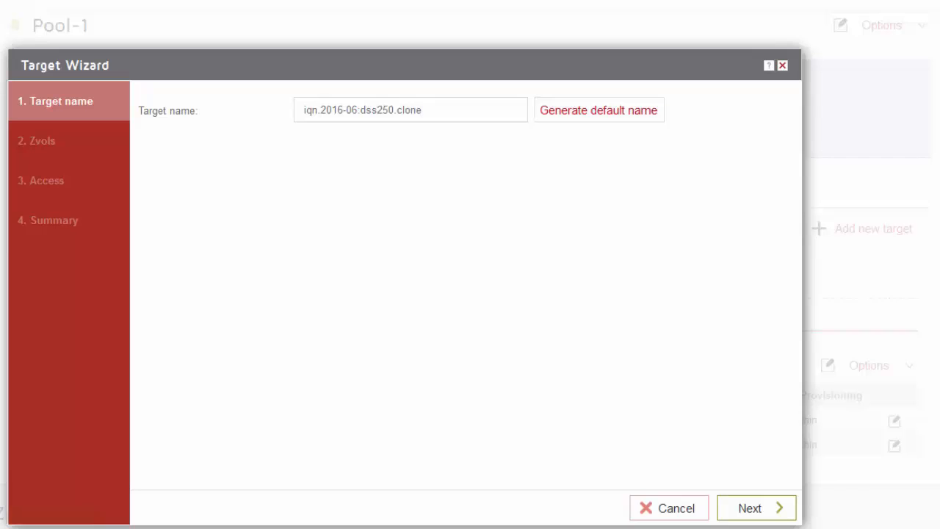
pyautogui.click(762, 518)
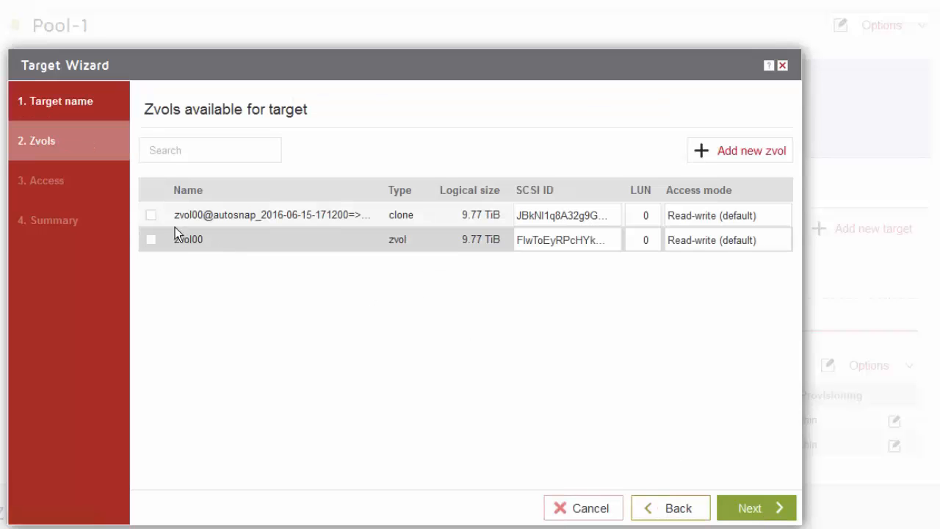
pyautogui.click(150, 215)
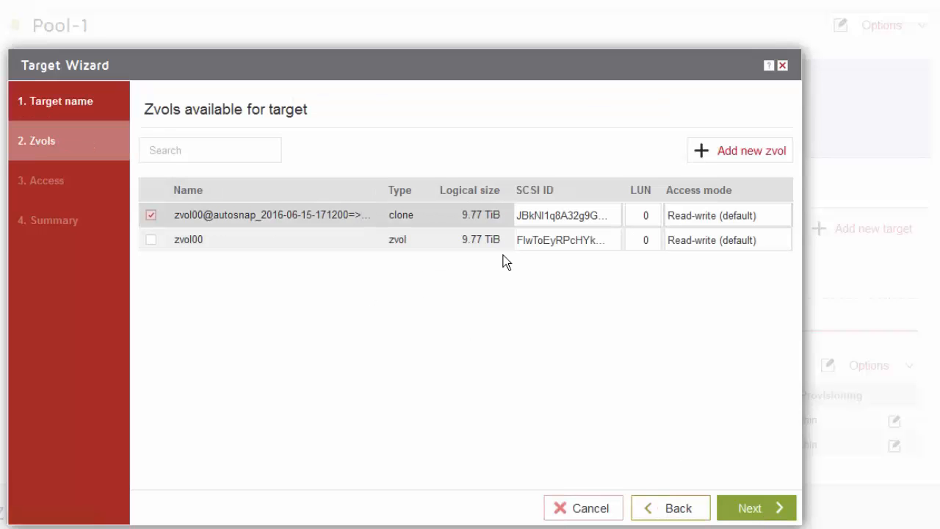
pyautogui.click(765, 515)
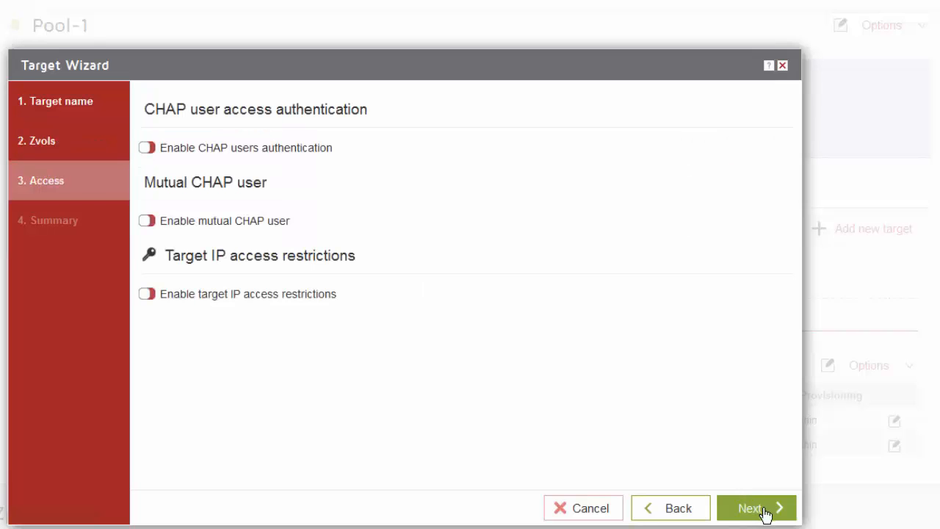
pyautogui.click(765, 514)
pyautogui.click(765, 514)
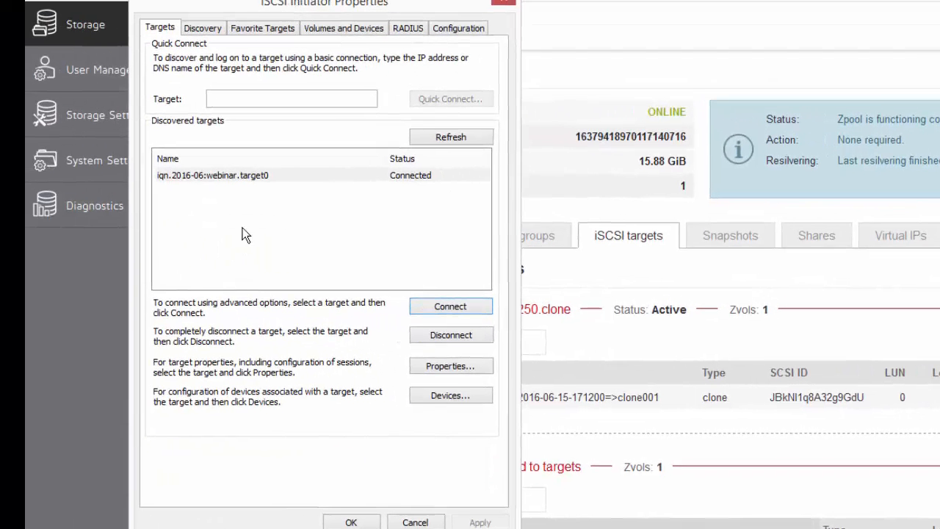
# Refresh the discovered targets and connect to iqn.2016-06:dss250.clone
pyautogui.click(461, 139)
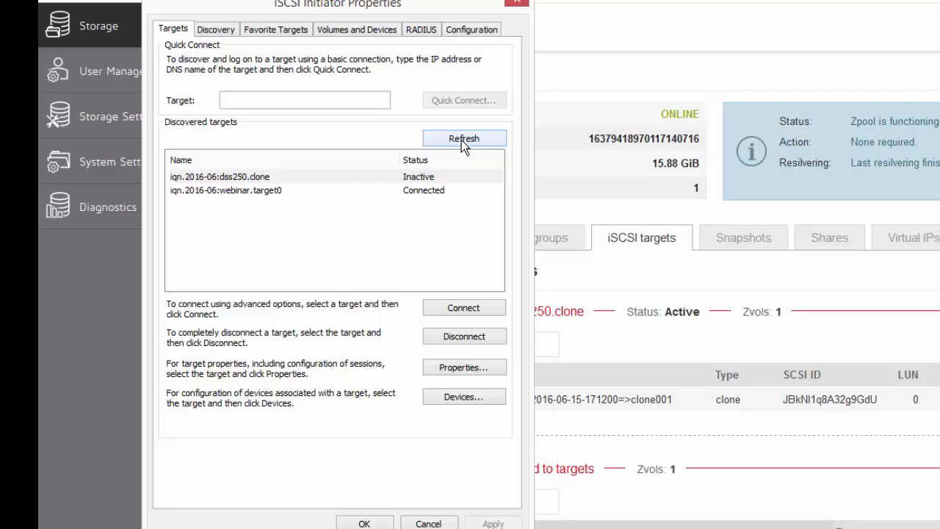
pyautogui.click(265, 177)
pyautogui.click(463, 308)
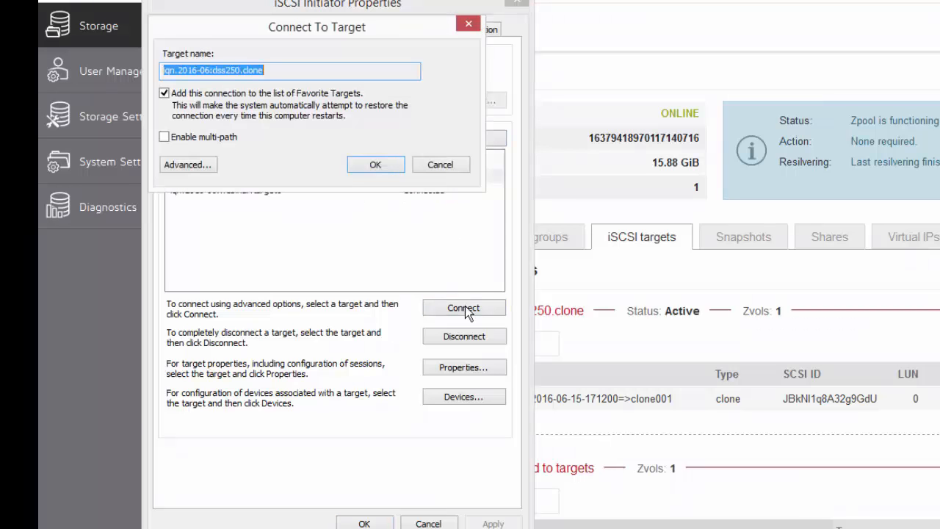
pyautogui.click(361, 166)
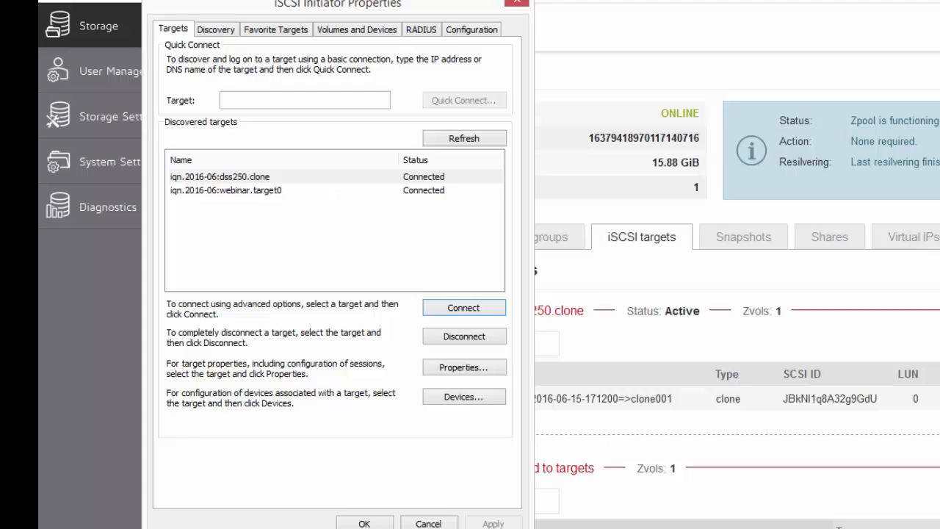
# Set Disk 2 online in Disk Management, exposing the 9999.87 GB New Volume (E:)
pyautogui.hotkey('alt', 'Tab')
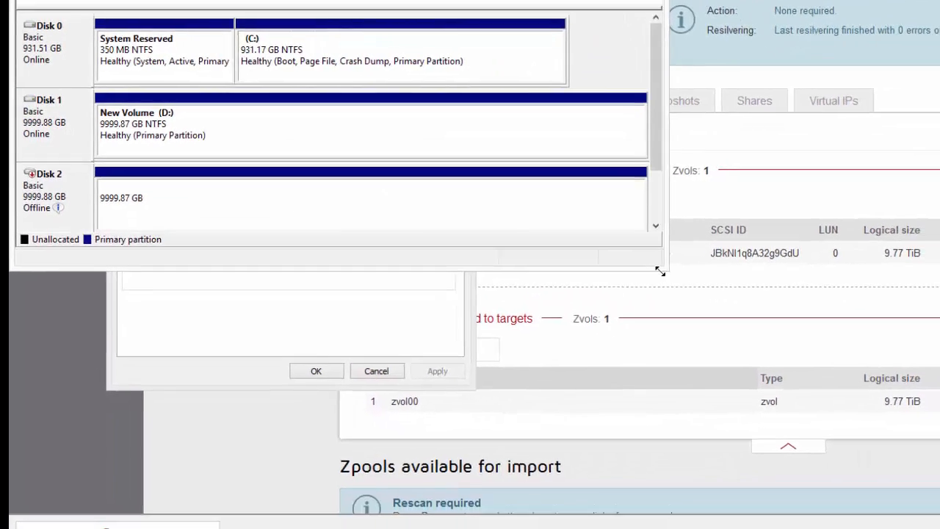
pyautogui.moveTo(707, 365); pyautogui.dragTo(807, 439)
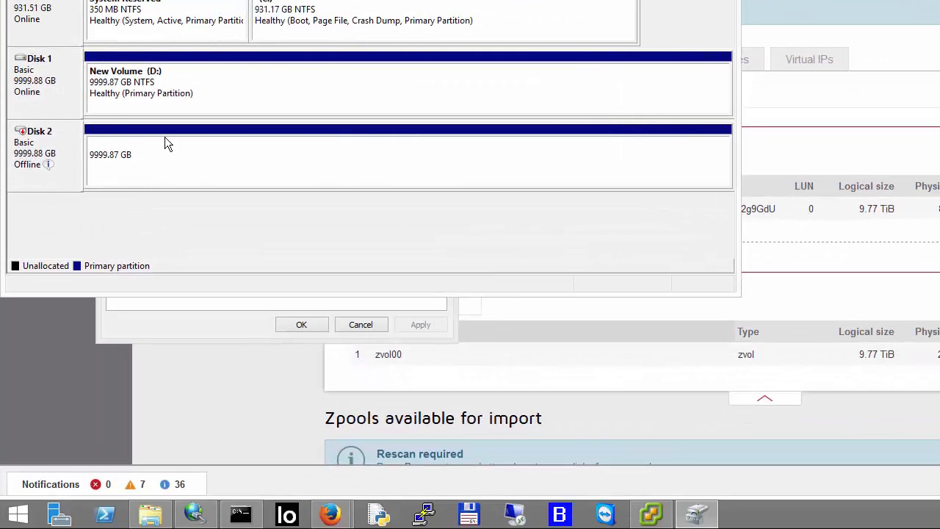
pyautogui.rightClick(35, 150)
pyautogui.click(53, 161)
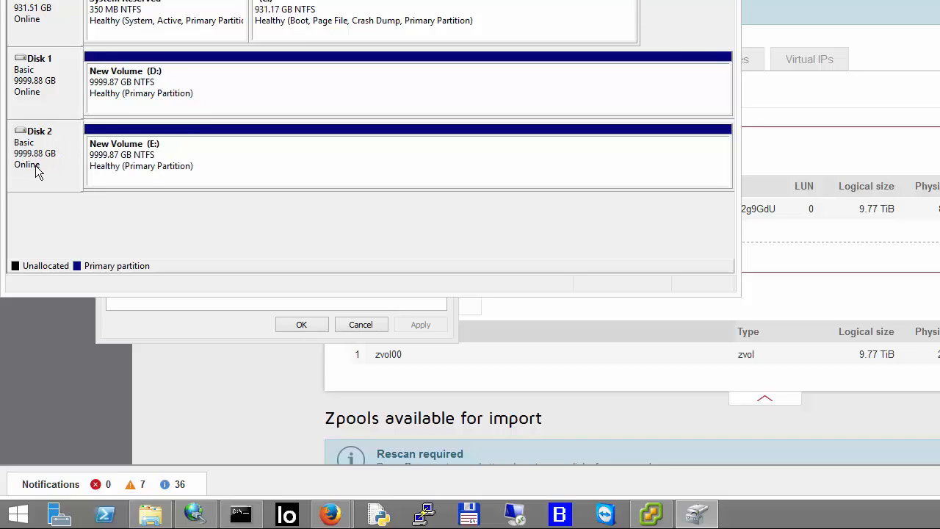
pyautogui.click(150, 513)
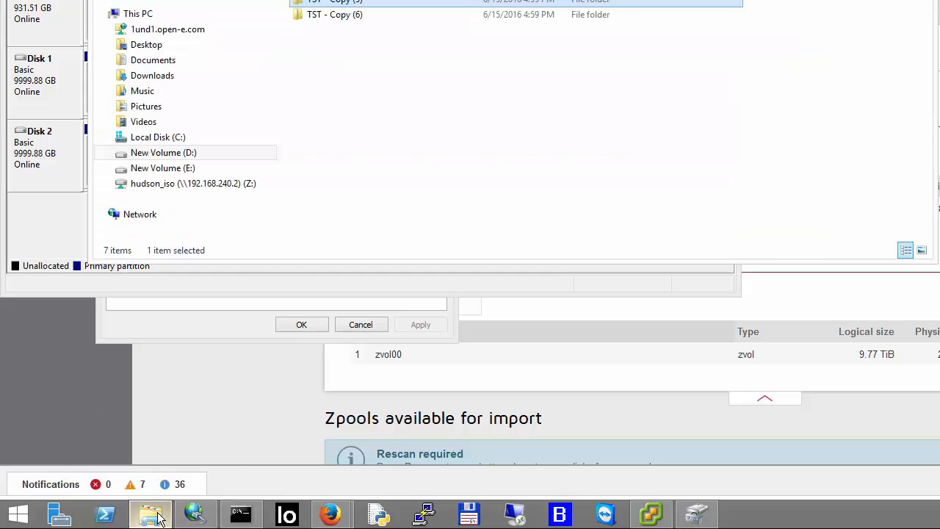
# Browse New Volume (D:) and (E:), then check the combined size of the seven TST folders on D:
pyautogui.click(182, 168)
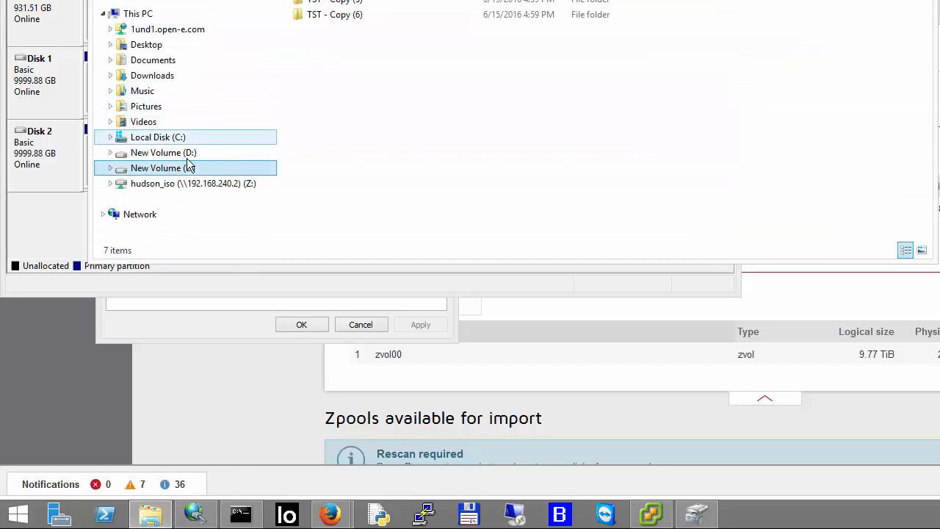
pyautogui.click(163, 152)
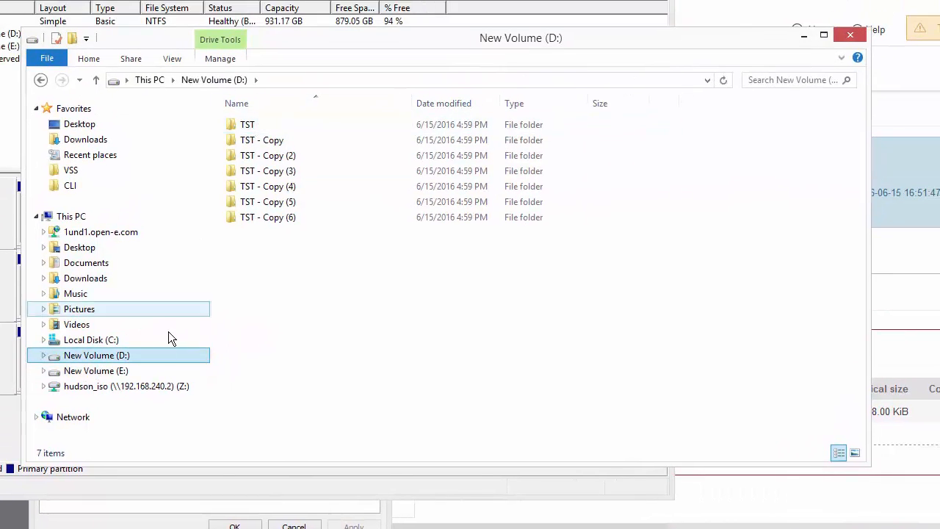
pyautogui.click(147, 371)
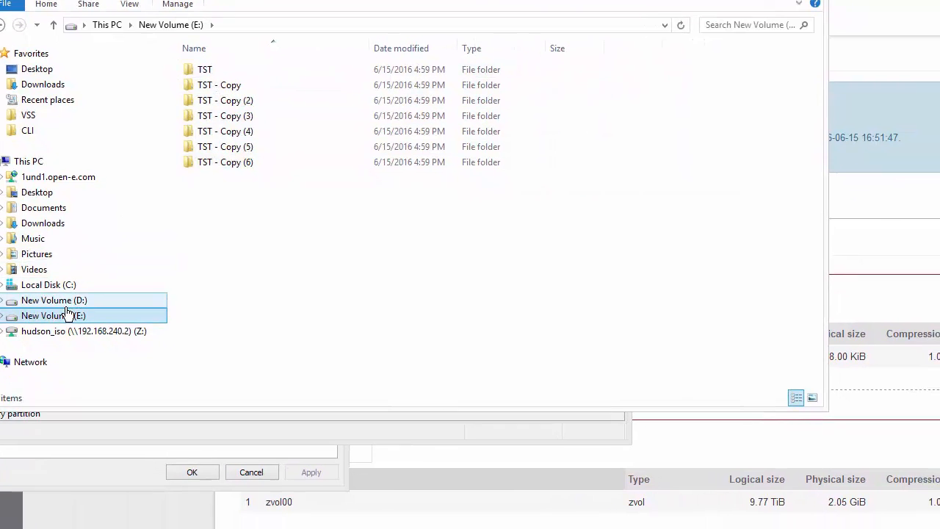
pyautogui.click(82, 339)
pyautogui.click(230, 47)
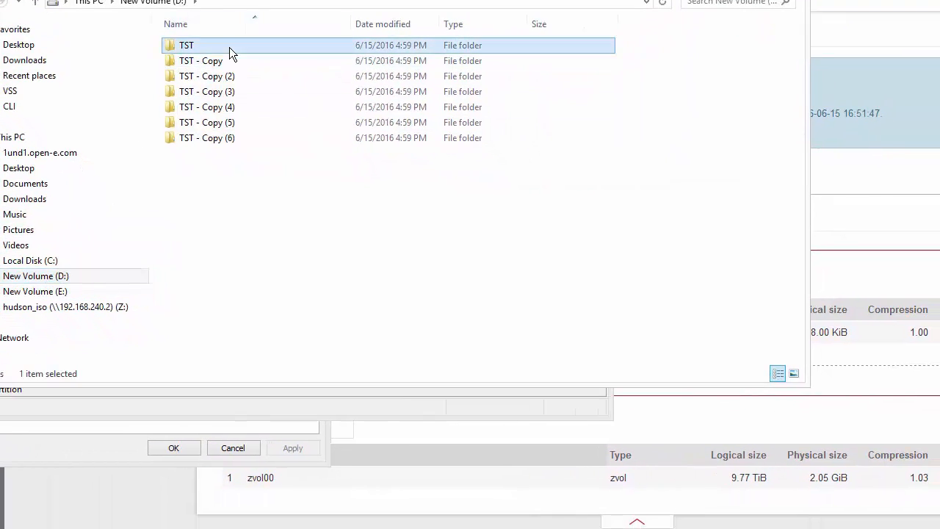
pyautogui.hotkey('shift', 'Down')
pyautogui.hotkey('shift', 'Down')
pyautogui.hotkey('shift', 'Down')
pyautogui.hotkey('shift', 'Down')
pyautogui.hotkey('shift', 'Down')
pyautogui.hotkey('shift', 'Down')
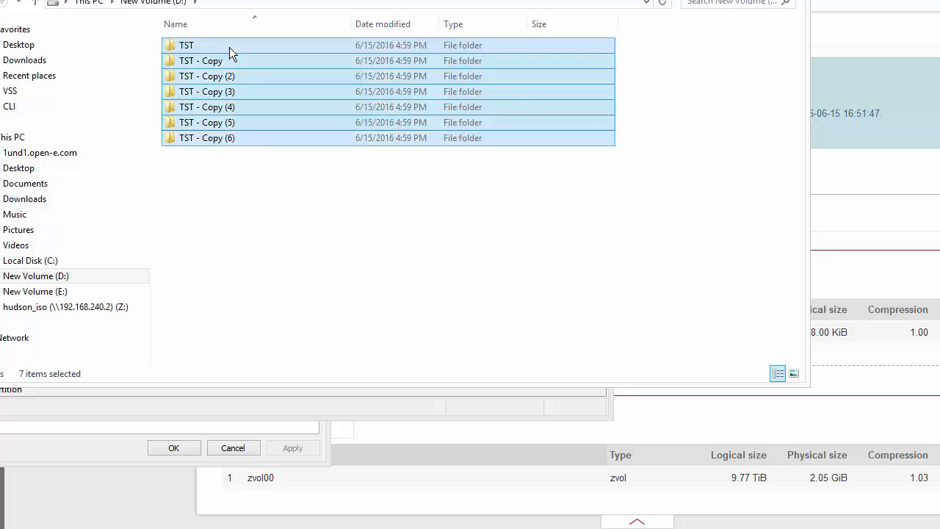
pyautogui.rightClick(230, 47)
pyautogui.click(284, 271)
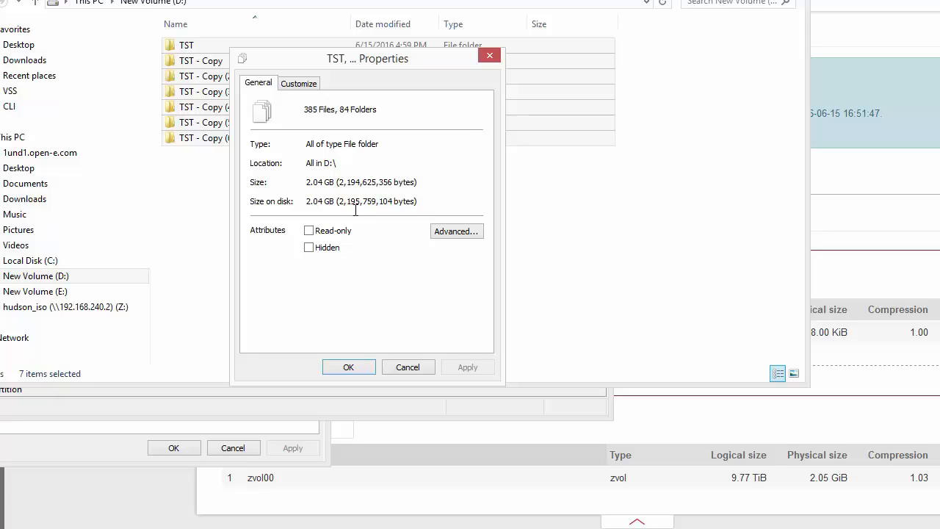
pyautogui.click(416, 369)
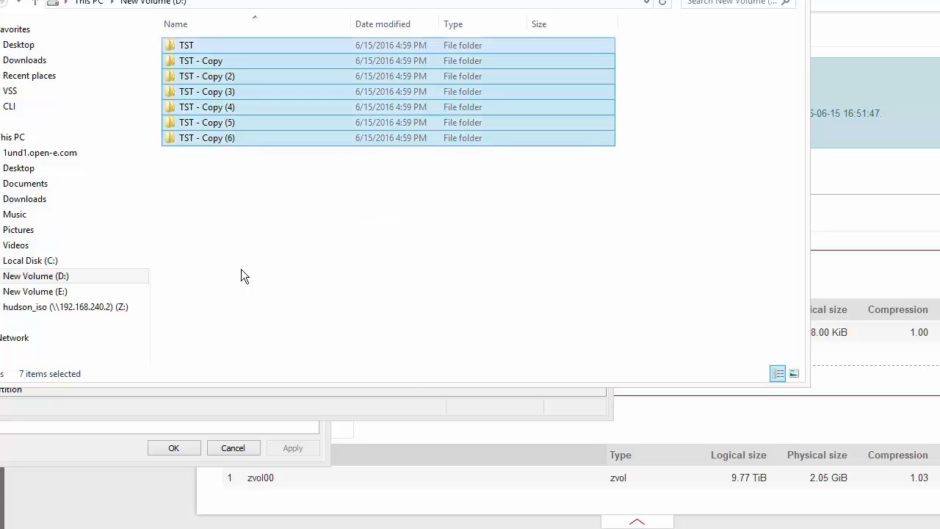
# Check the combined size of the TST folders on E:, matching D: at 2.04 GB
pyautogui.click(58, 291)
pyautogui.click(196, 49)
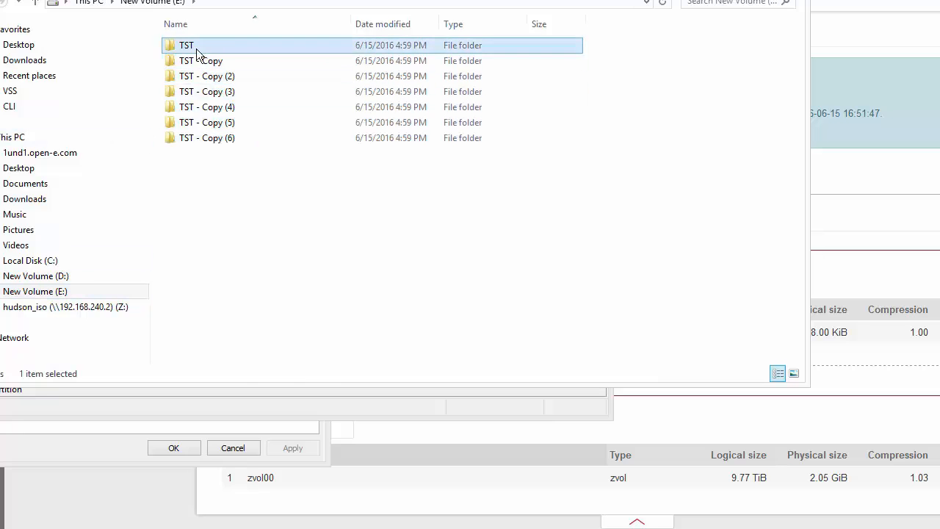
pyautogui.hotkey('shift', 'Down')
pyautogui.hotkey('shift', 'Down')
pyautogui.hotkey('shift', 'Down')
pyautogui.hotkey('shift', 'Down')
pyautogui.hotkey('shift', 'Down')
pyautogui.hotkey('shift', 'Down')
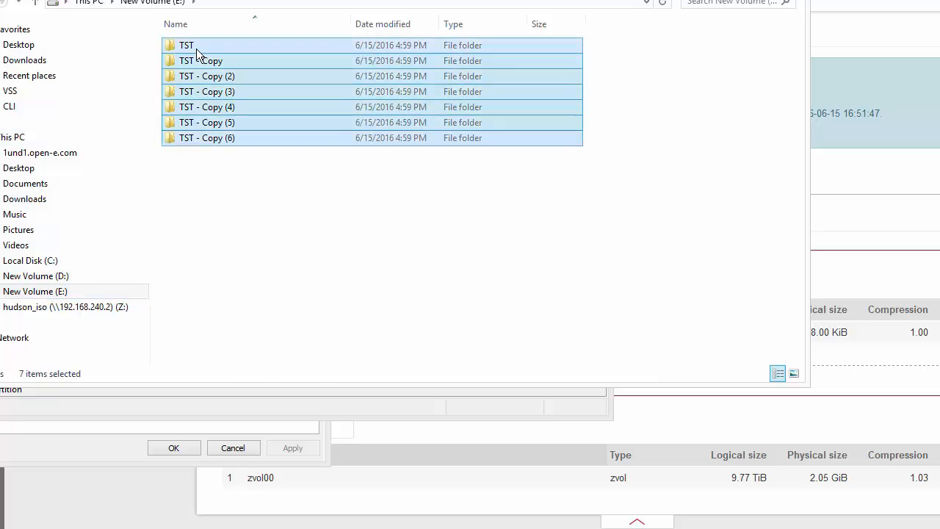
pyautogui.rightClick(196, 48)
pyautogui.click(245, 274)
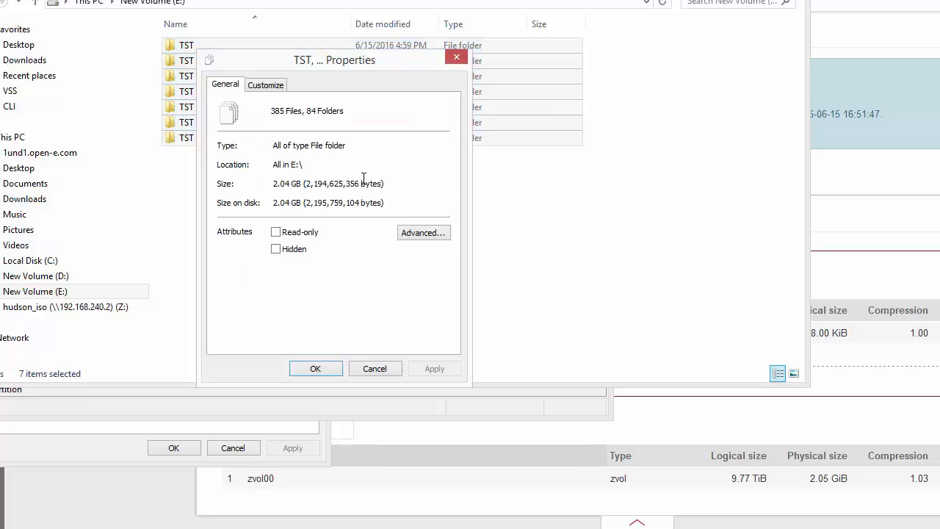
pyautogui.click(396, 370)
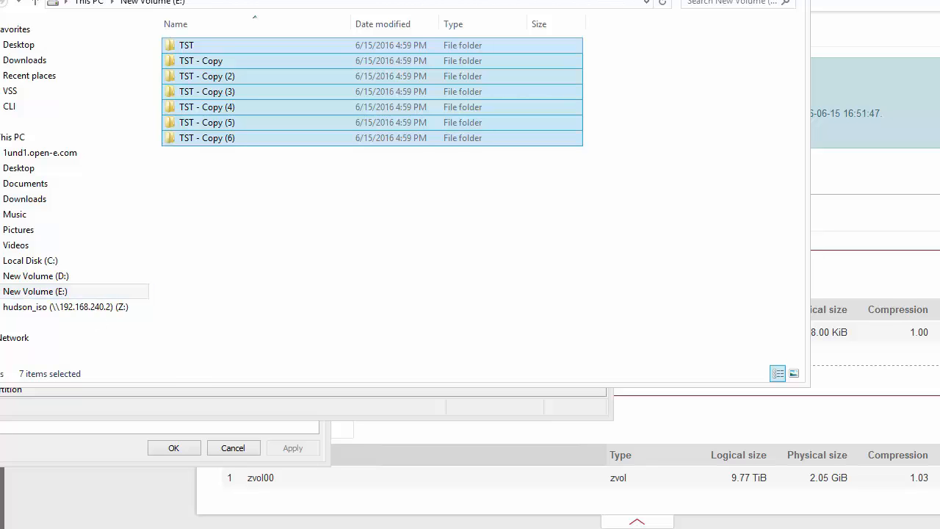
# Disconnect the iqn.2016-06:dss250.clone target in iSCSI Initiator
pyautogui.hotkey('alt', 'Tab')
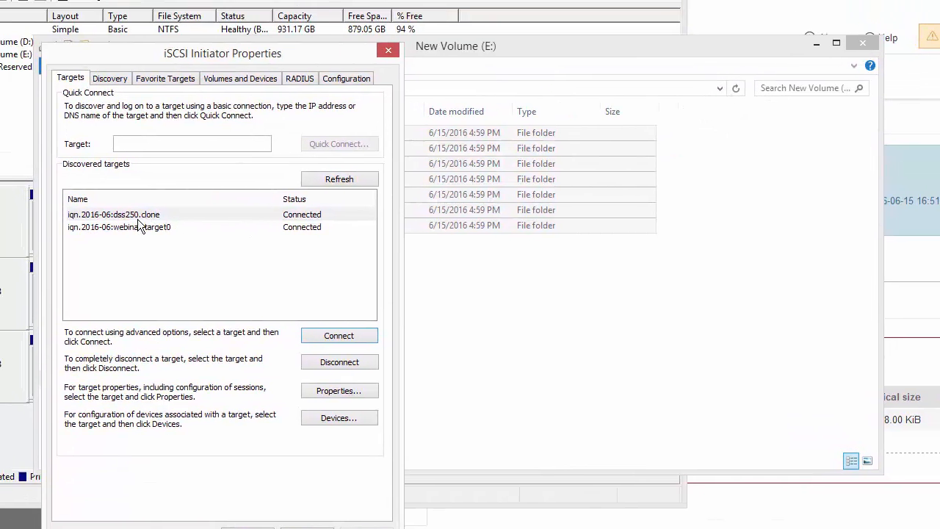
pyautogui.click(138, 216)
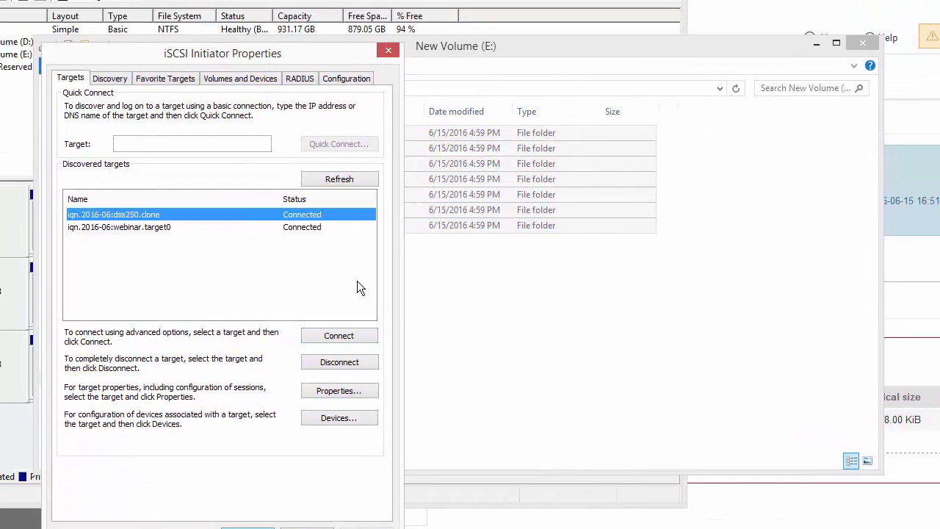
pyautogui.click(352, 365)
pyautogui.click(648, 390)
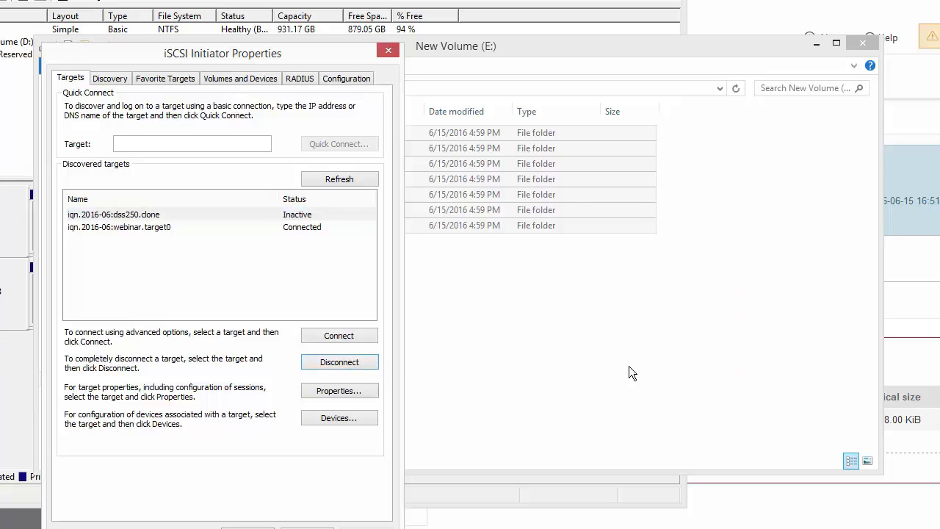
pyautogui.click(798, 445)
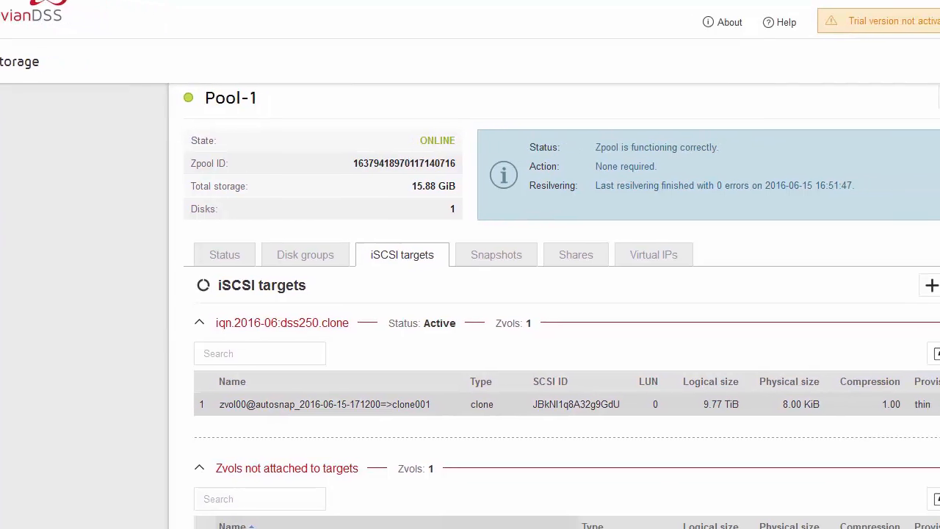
# Delete the clone001 zvol, confirming with the word 'delete'
pyautogui.click(864, 384)
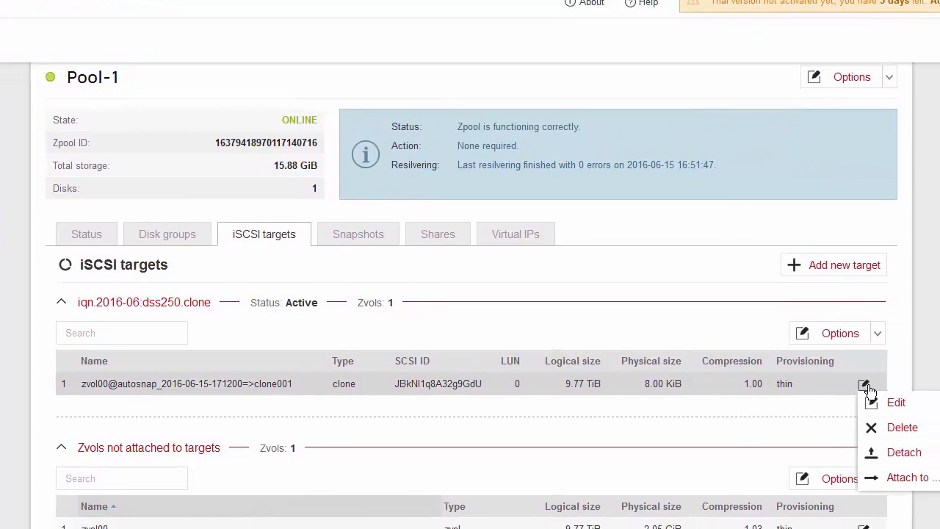
pyautogui.click(889, 428)
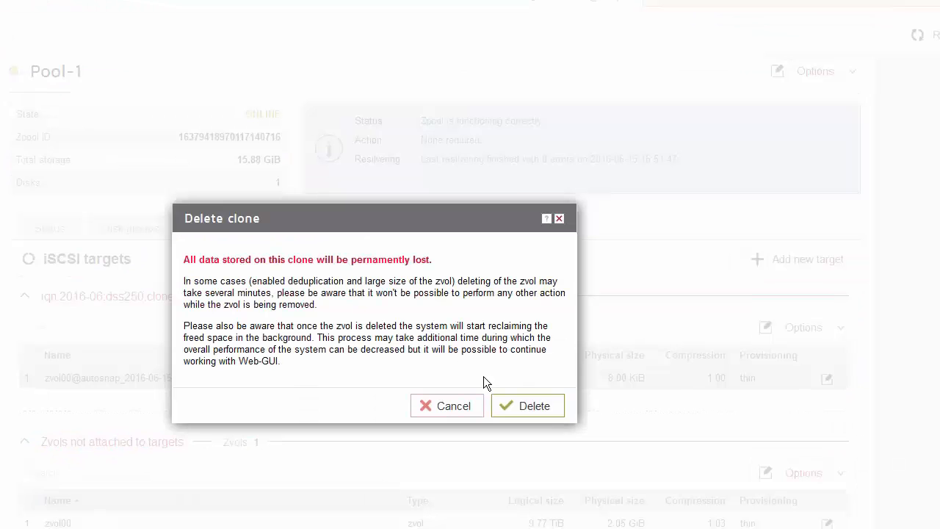
pyautogui.click(526, 406)
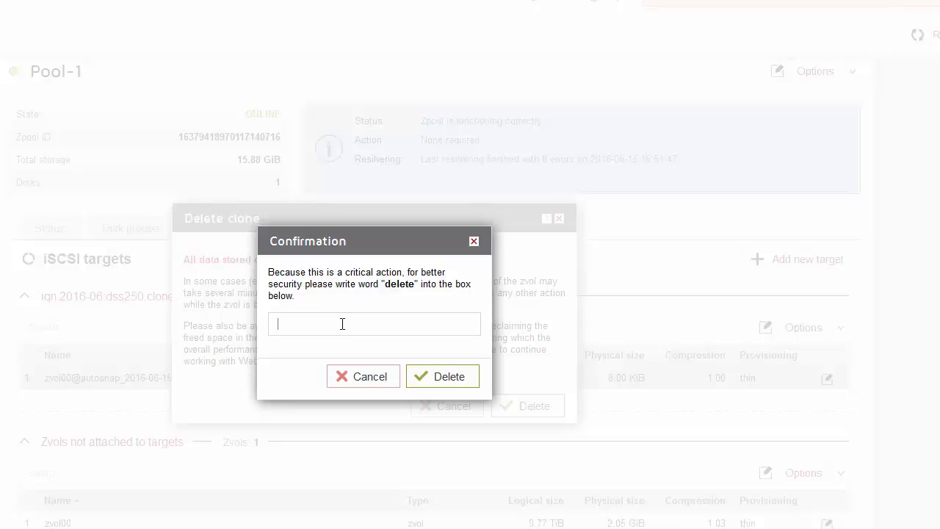
pyautogui.write('delete')
pyautogui.press('Return')
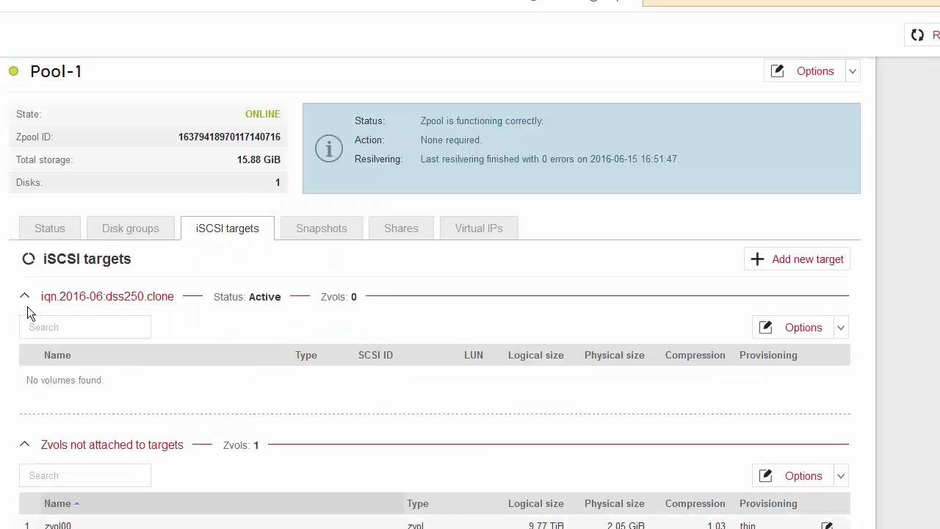
# Scroll back up to Pool-0 and show its empty Shares tab
pyautogui.scroll(8, 438, 292)
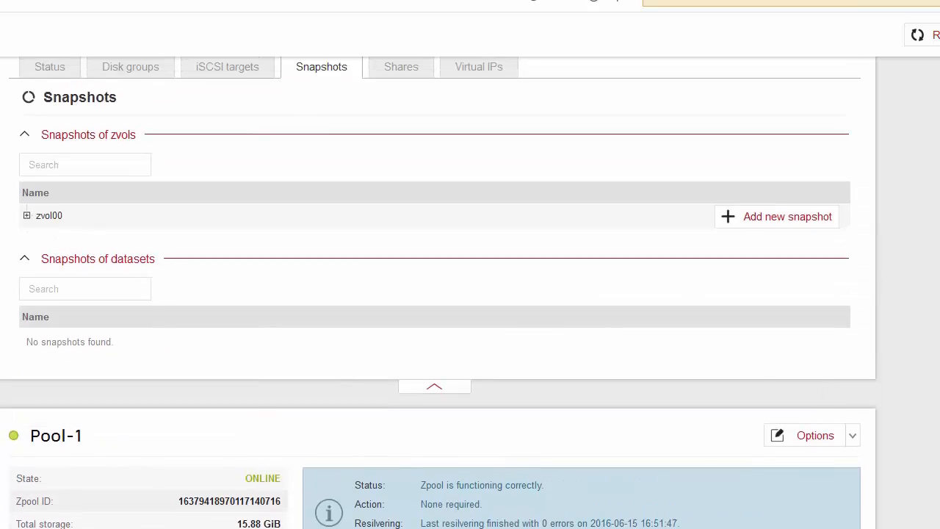
pyautogui.scroll(-2, 438, 292)
pyautogui.scroll(-3, 438, 292)
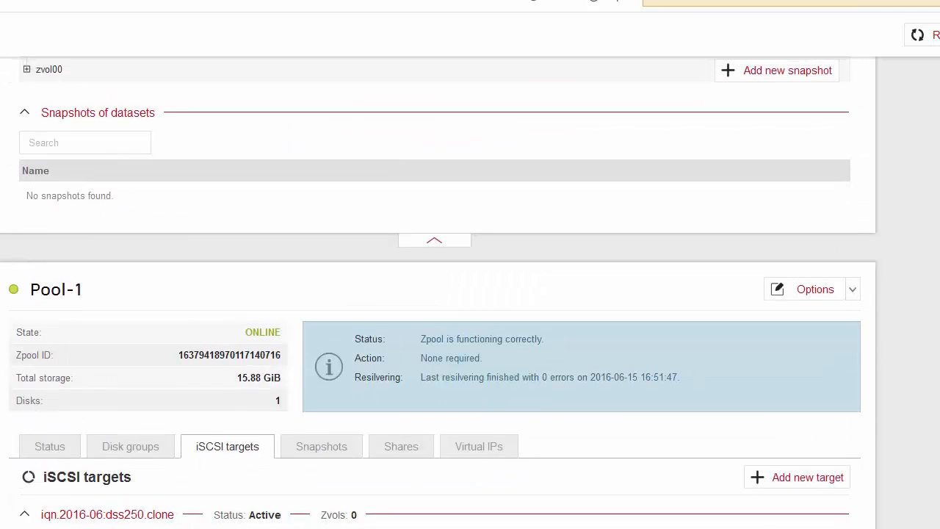
pyautogui.scroll(3, 438, 293)
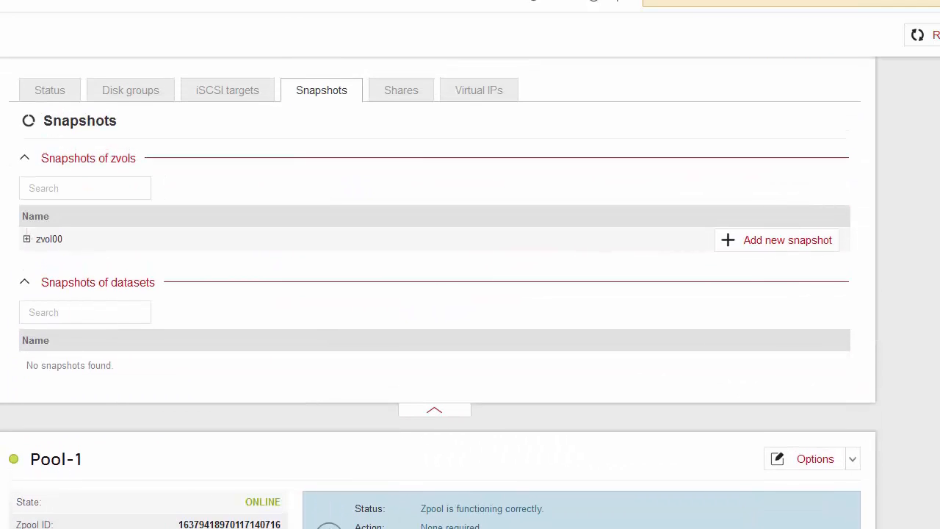
pyautogui.scroll(4, 438, 293)
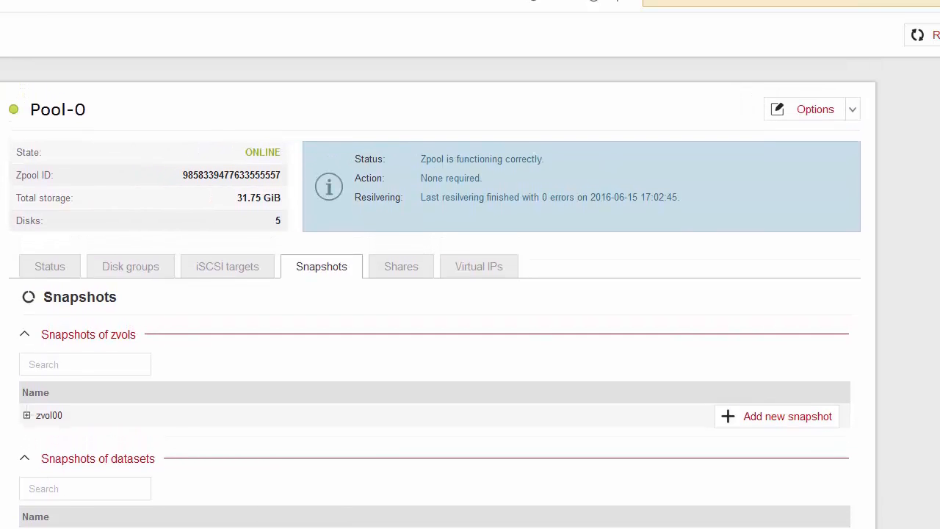
pyautogui.scroll(-1, 100, 296)
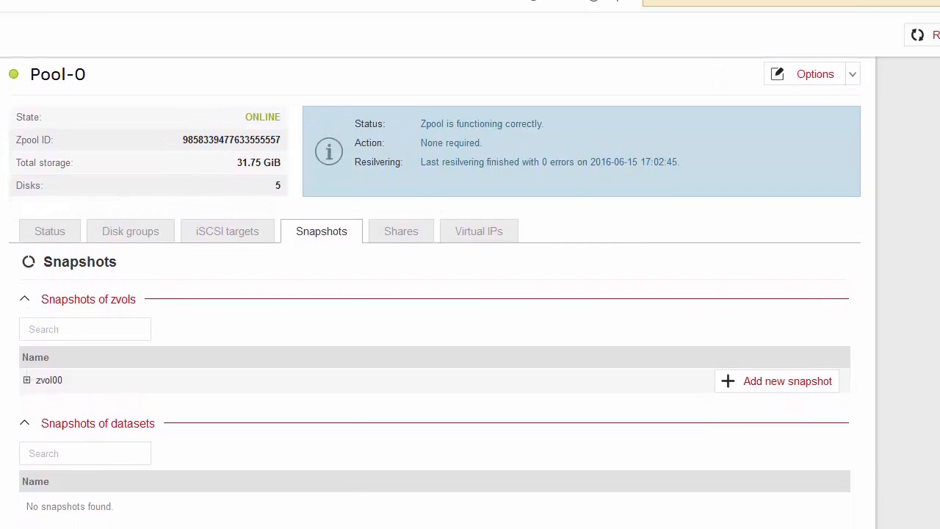
pyautogui.scroll(1, 100, 296)
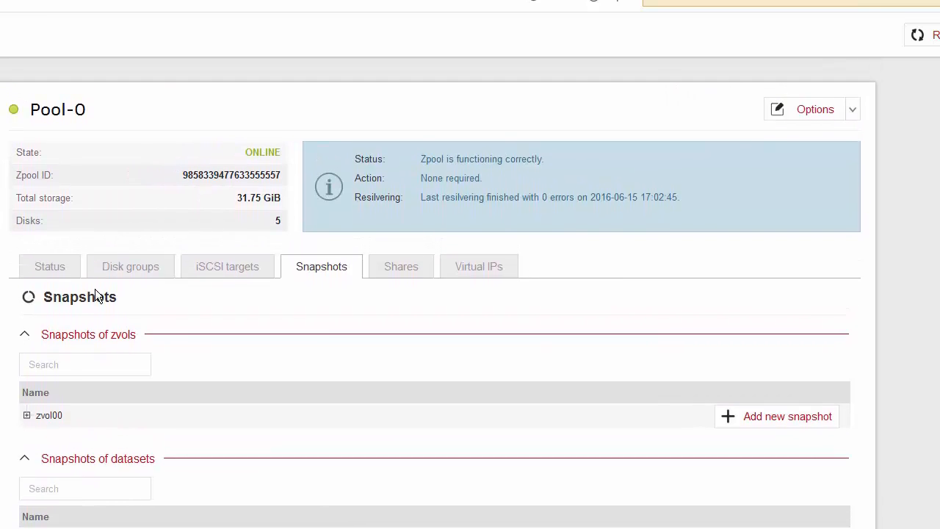
pyautogui.click(402, 267)
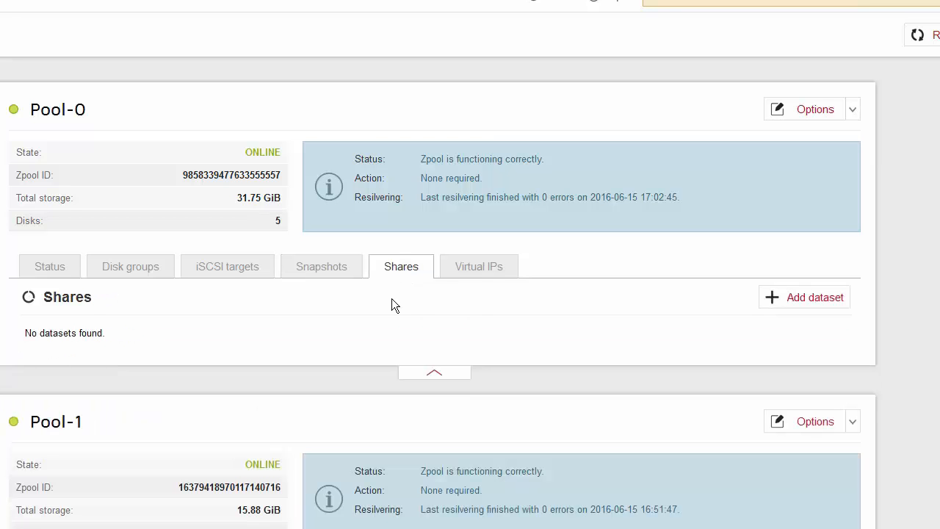
# Add a dataset named 'vol' to Pool-0 with sync mode Always
pyautogui.click(796, 300)
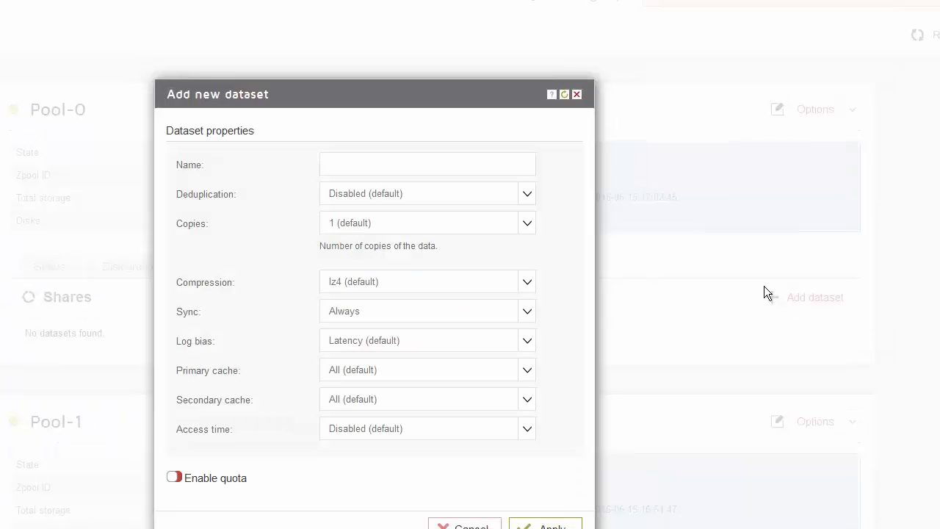
pyautogui.click(395, 168)
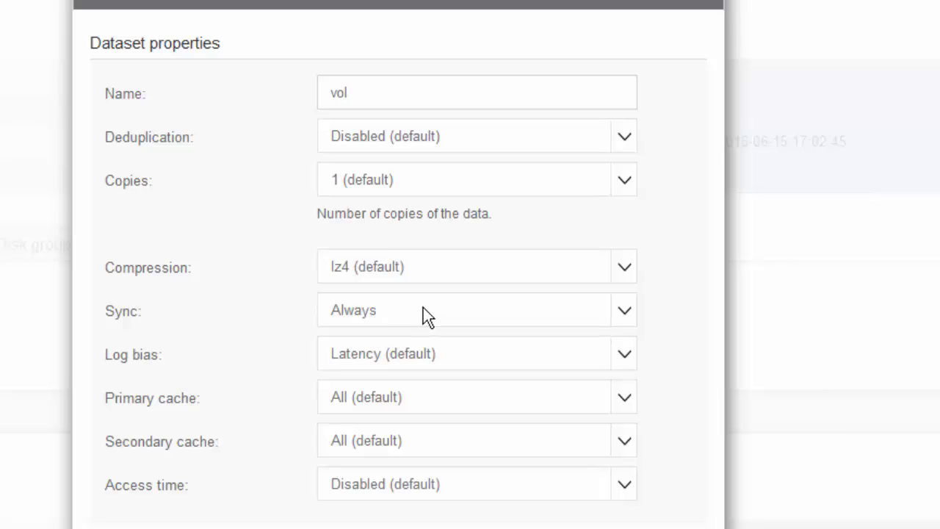
pyautogui.click(373, 310)
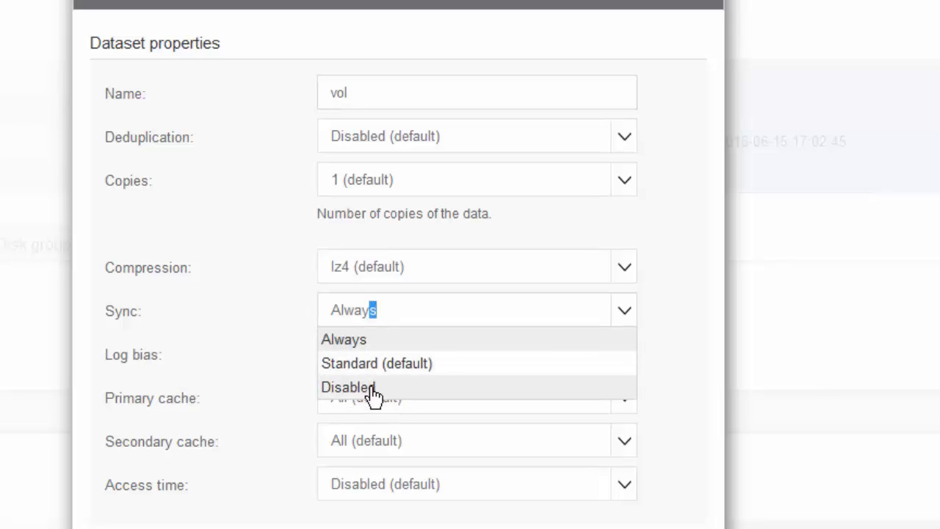
pyautogui.click(396, 311)
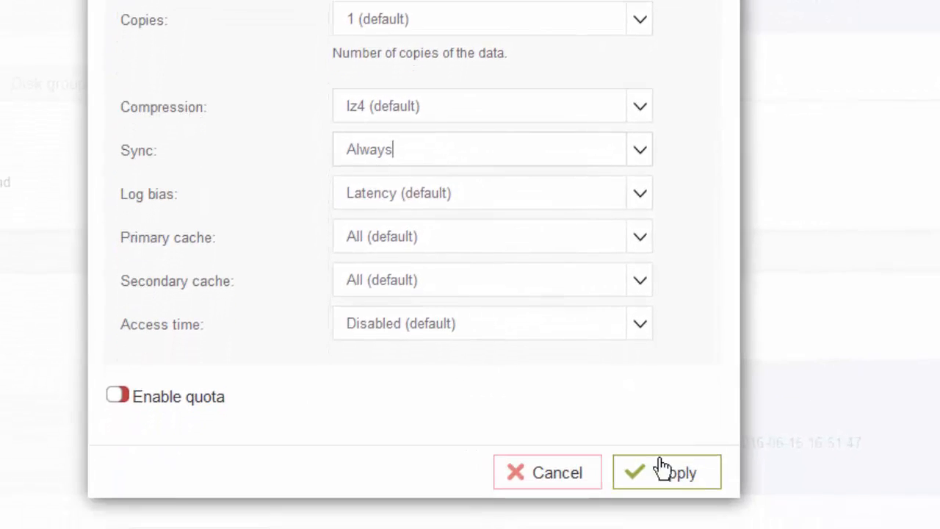
pyautogui.click(670, 474)
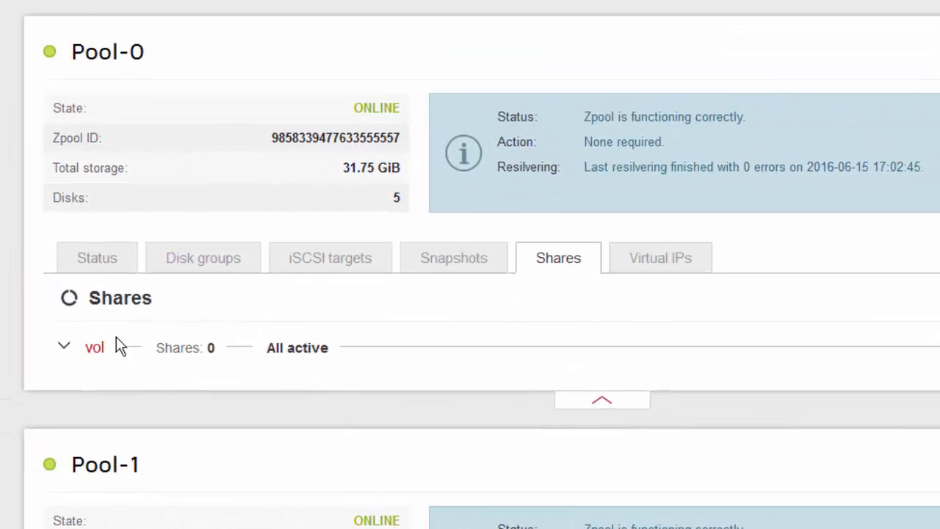
# Add share 'nfs' to the vol dataset with the NFS protocol and service enabled
pyautogui.click(64, 349)
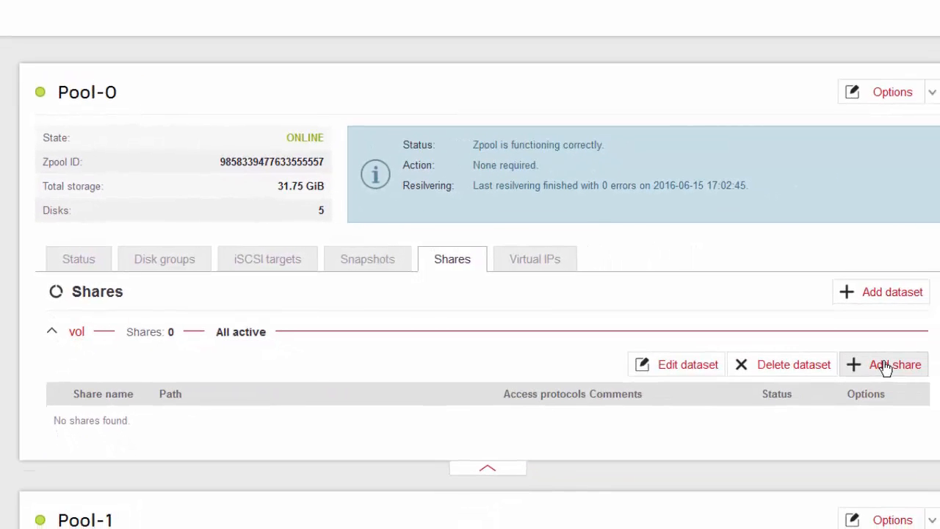
pyautogui.click(885, 365)
pyautogui.click(462, 246)
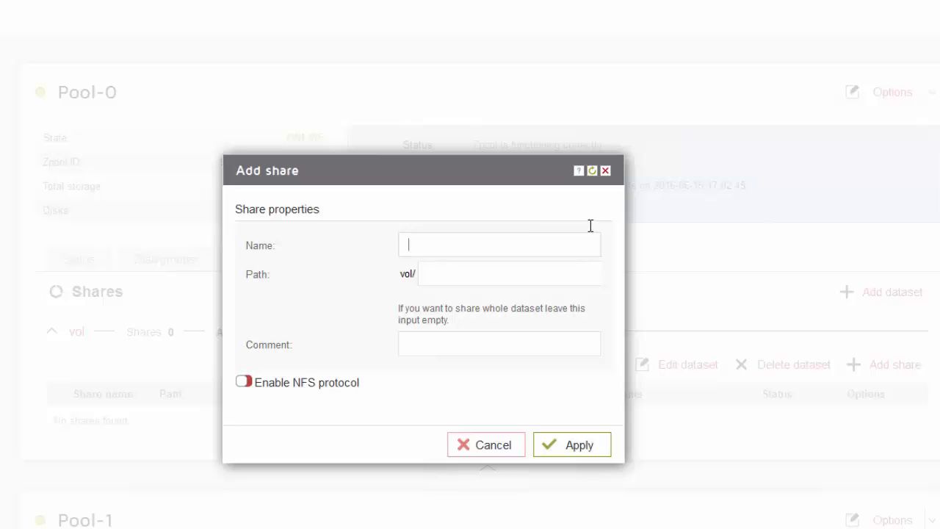
pyautogui.write('n')
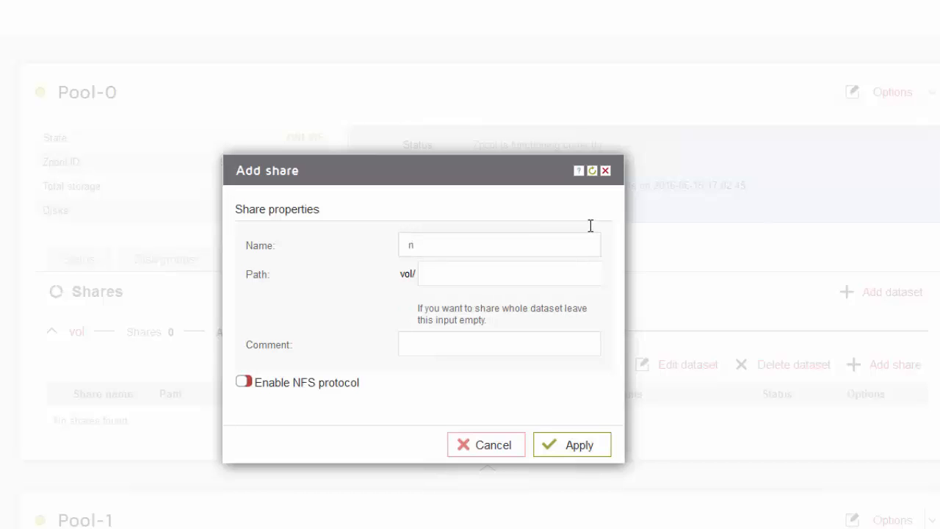
pyautogui.write('fs')
pyautogui.click(242, 379)
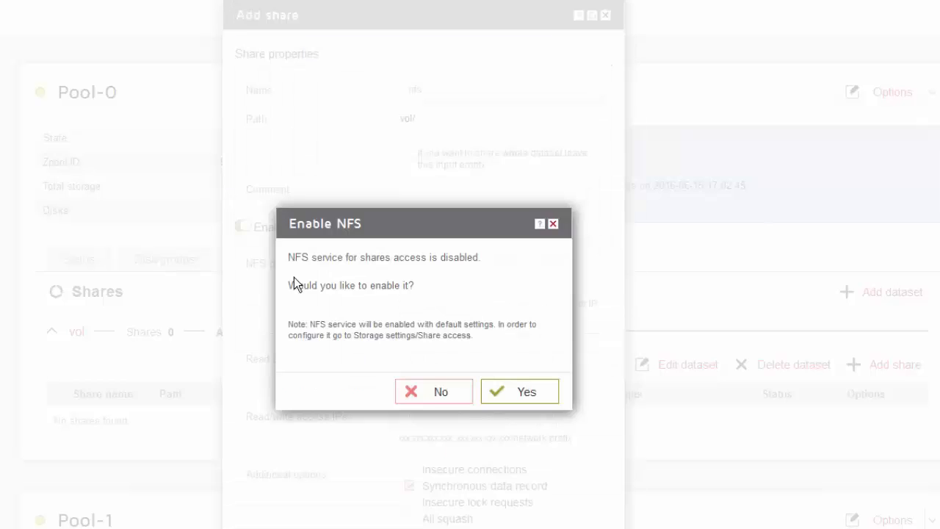
pyautogui.click(524, 393)
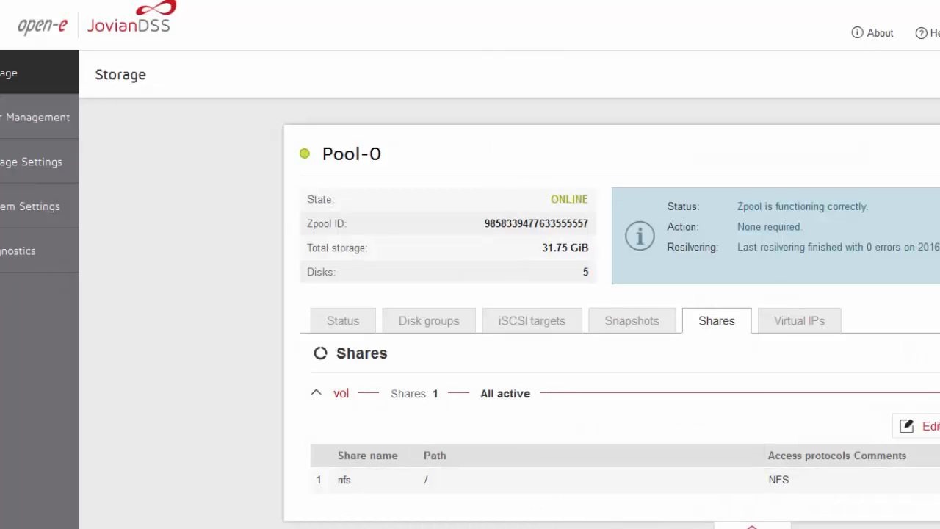
pyautogui.press('super+e')
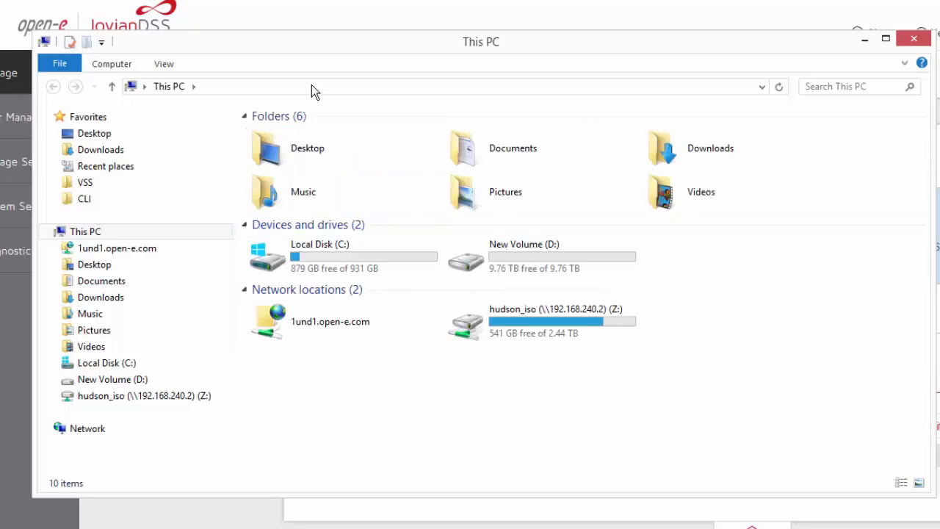
# Browse to \\192.168.0.250 in File Explorer and open its nfs share
pyautogui.click(311, 86)
pyautogui.write('\\')
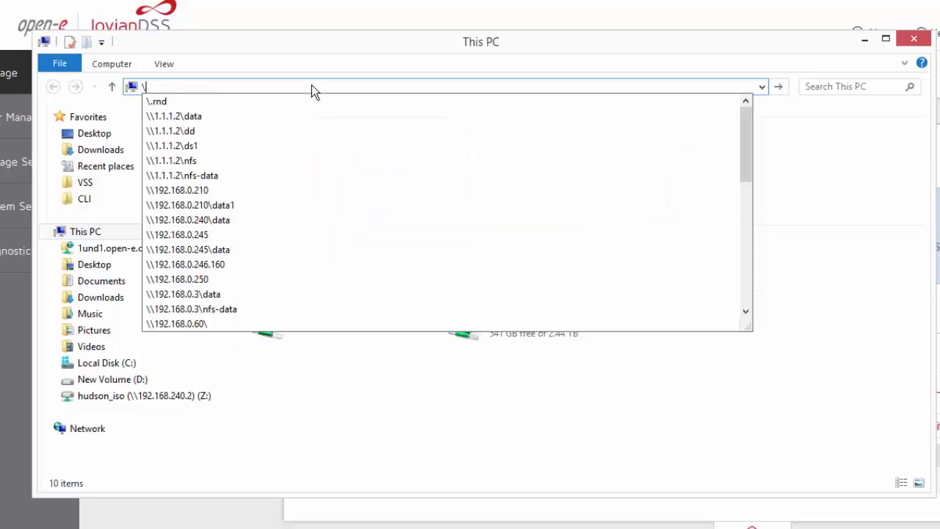
pyautogui.write('\\192')
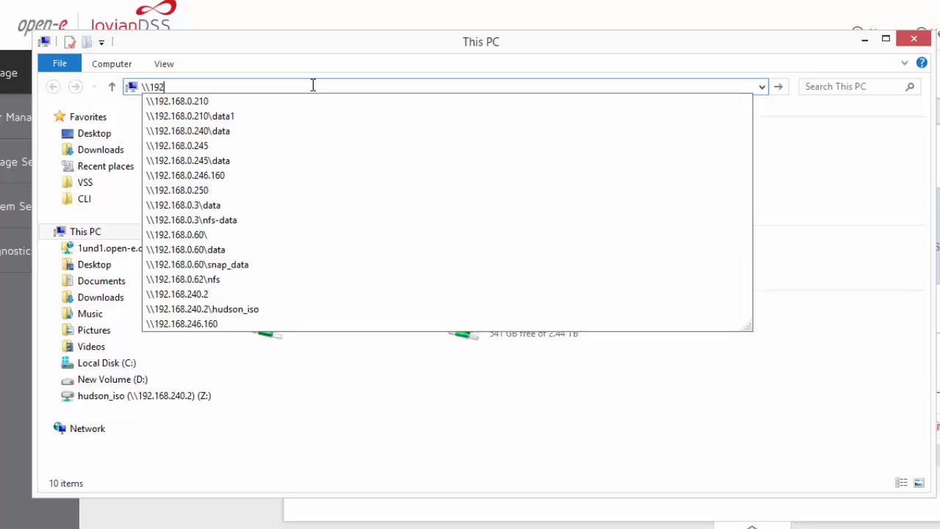
pyautogui.write('.168.0.25')
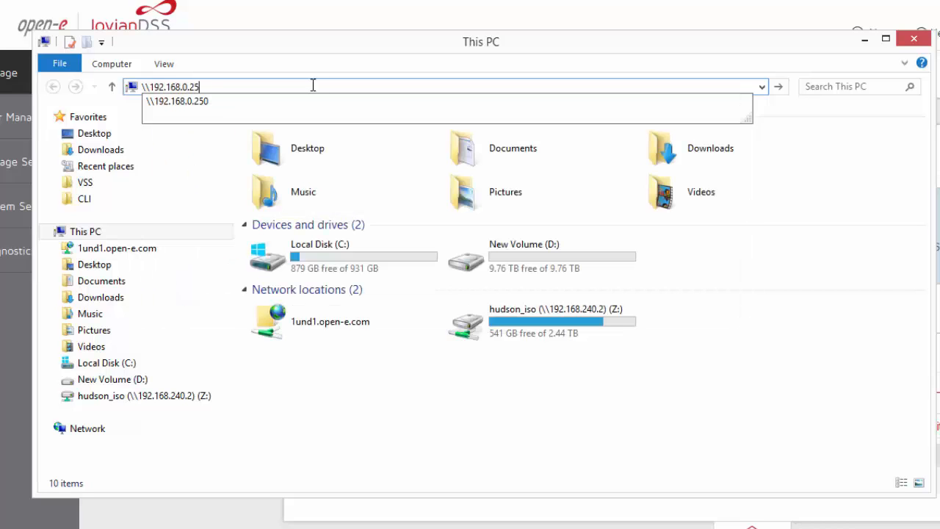
pyautogui.write('0')
pyautogui.press('Return')
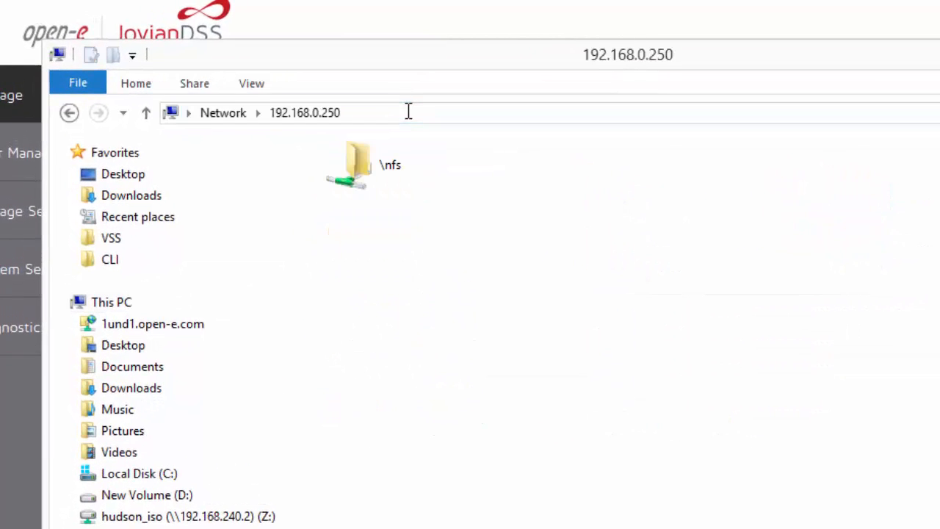
pyautogui.doubleClick(354, 175)
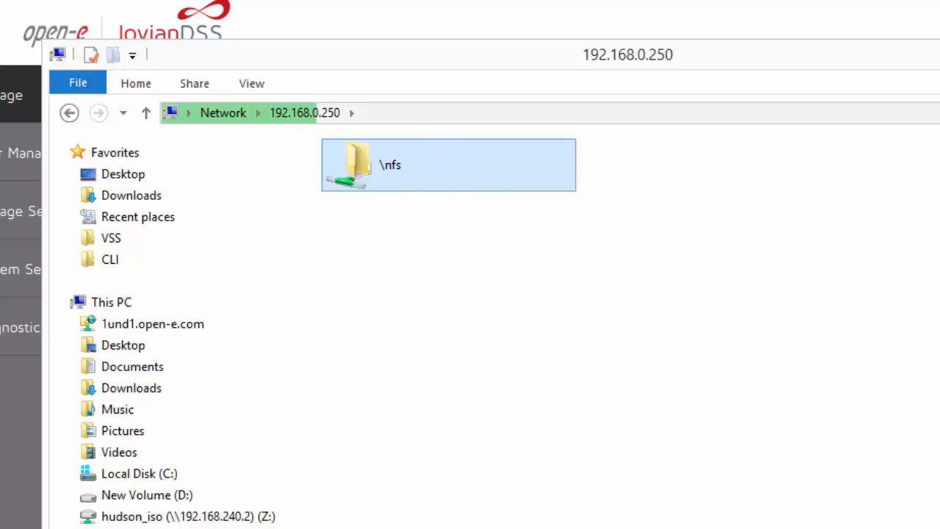
# Create a new folder named 'New folder' in the nfs share
pyautogui.rightClick(415, 247)
pyautogui.moveTo(514, 470)
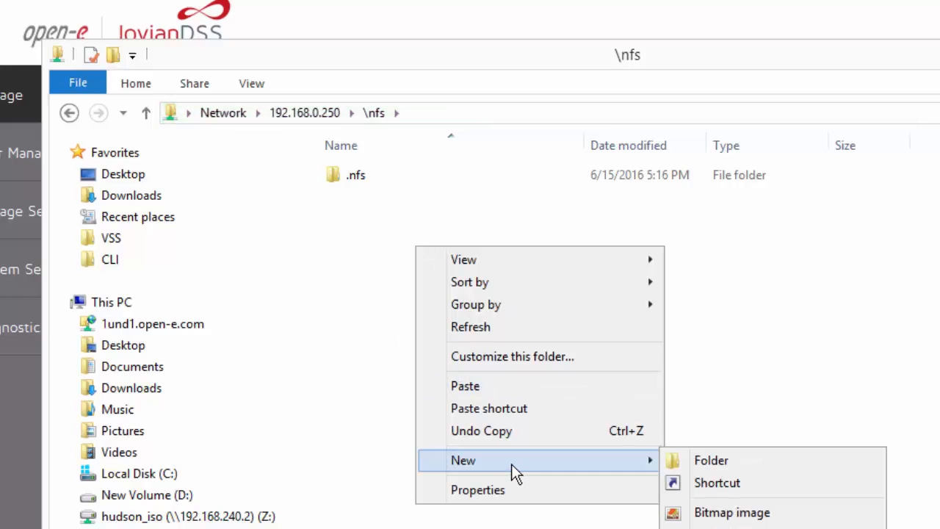
pyautogui.click(711, 465)
pyautogui.click(444, 272)
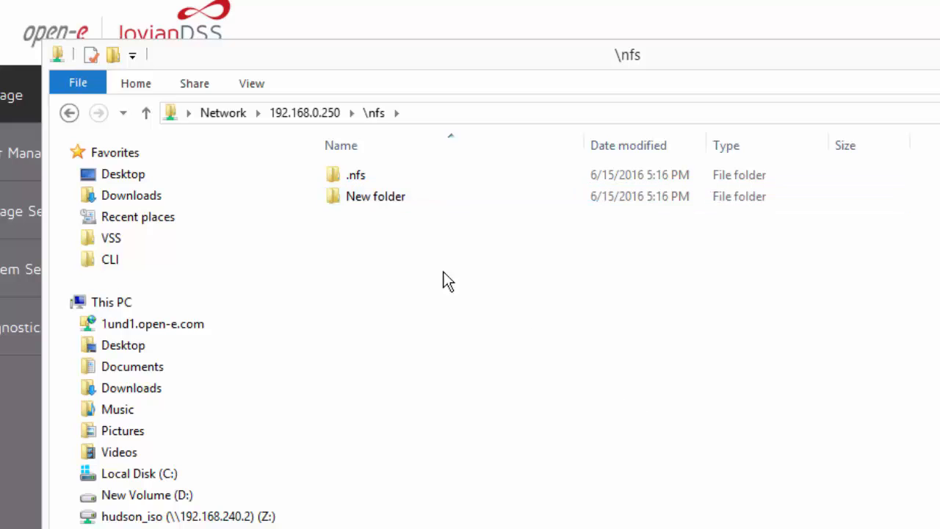
# Copy the four log archives from Downloads into New folder on the nfs share
pyautogui.click(147, 198)
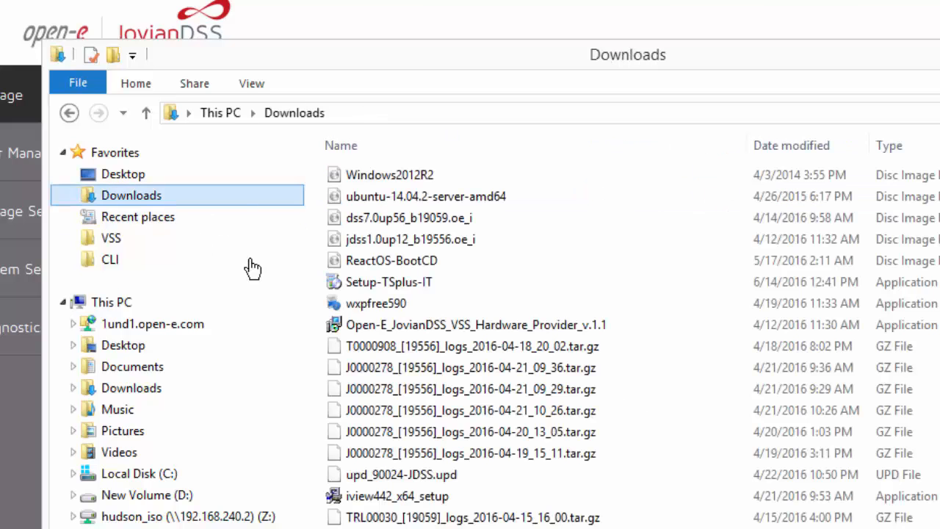
pyautogui.click(443, 367)
pyautogui.keyDown('shift'); pyautogui.click(450, 432); pyautogui.keyUp('shift')
pyautogui.rightClick(454, 439)
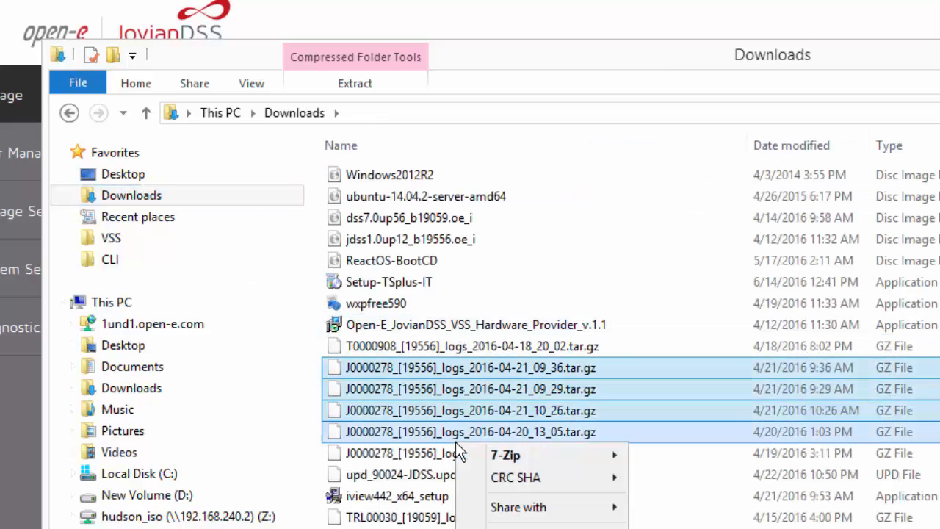
pyautogui.click(515, 528)
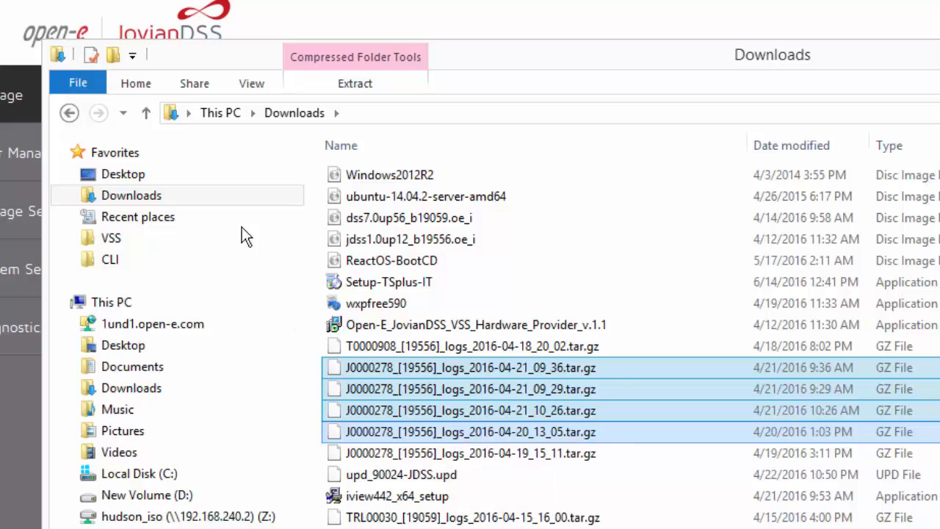
pyautogui.click(72, 113)
pyautogui.doubleClick(403, 197)
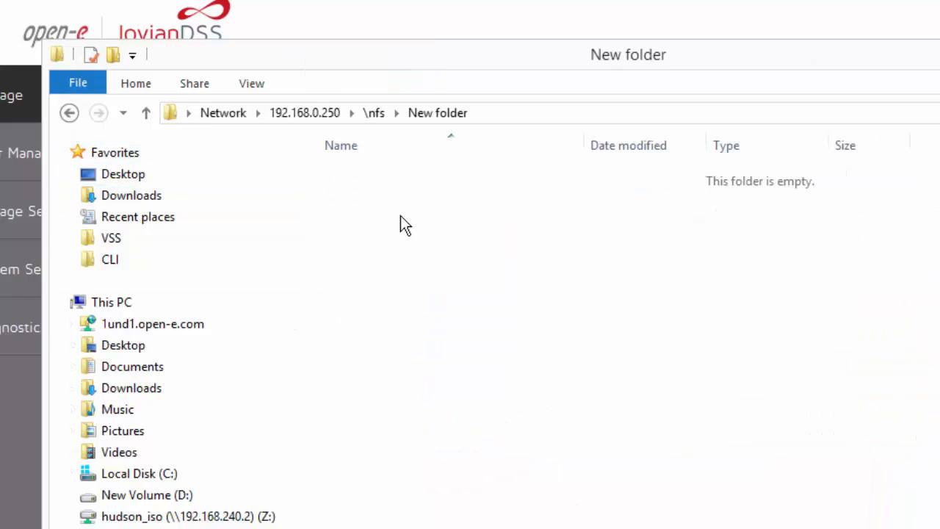
pyautogui.rightClick(401, 215)
pyautogui.click(472, 359)
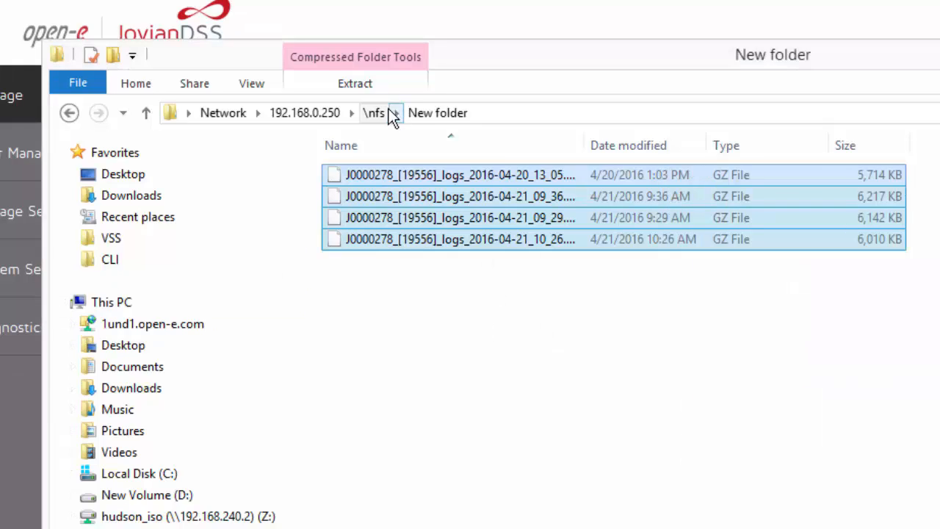
# Reopen the nfs share from the server listing and check New folder's properties
pyautogui.click(337, 113)
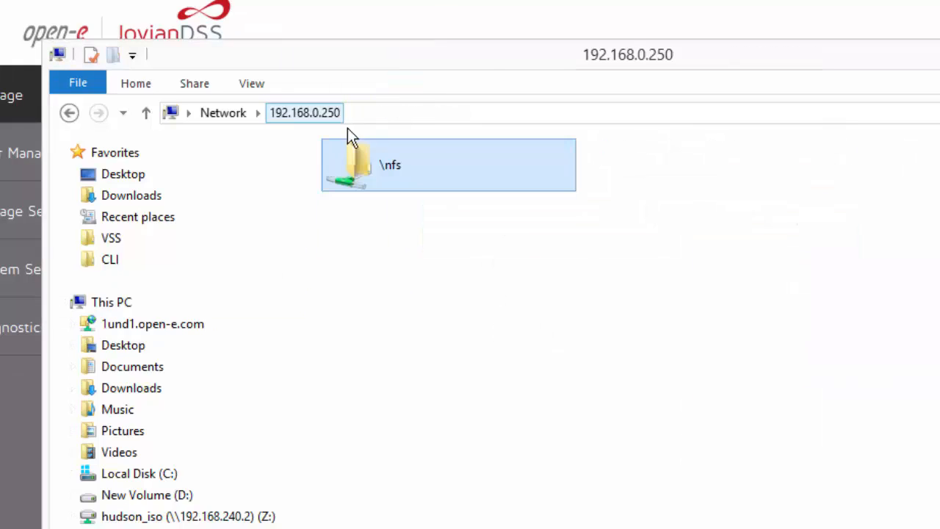
pyautogui.doubleClick(375, 164)
pyautogui.click(400, 199)
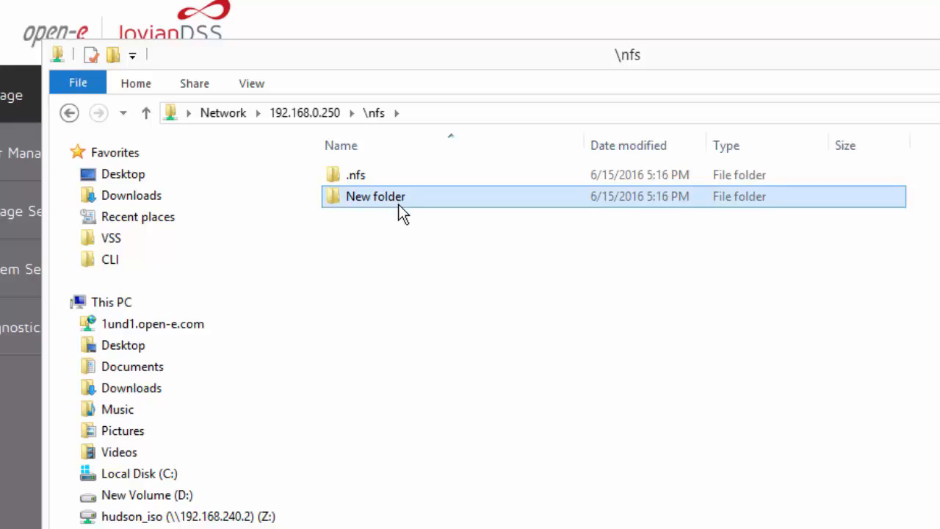
pyautogui.rightClick(404, 199)
pyautogui.click(485, 523)
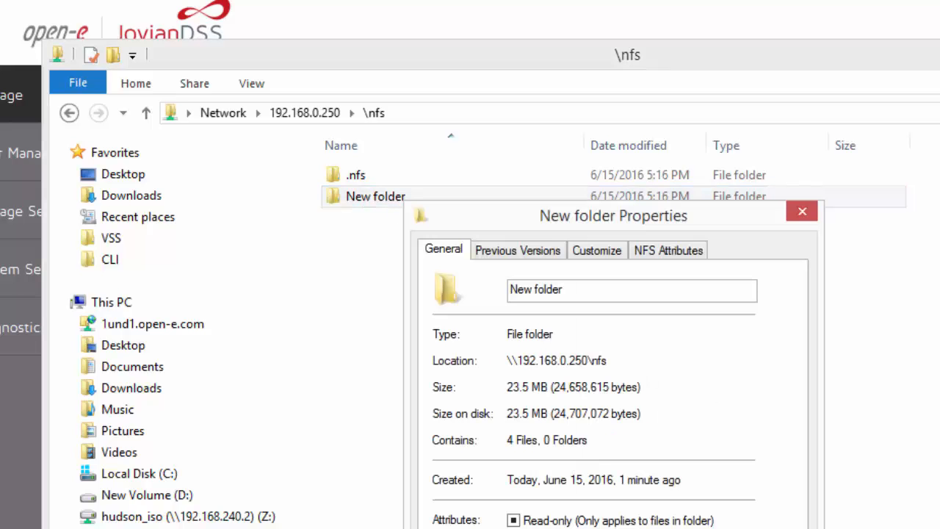
pyautogui.press('Escape')
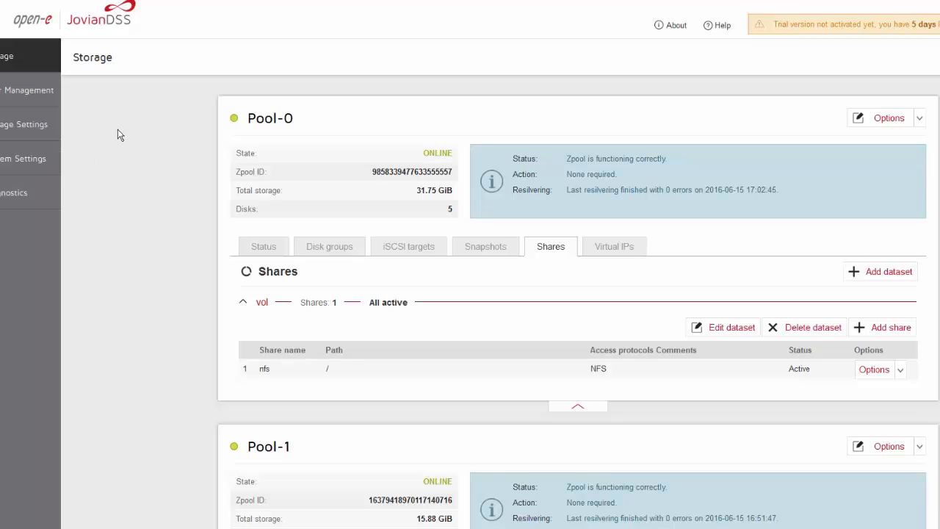
# Run the scrub scanner from Pool-0's Status tab
pyautogui.click(274, 254)
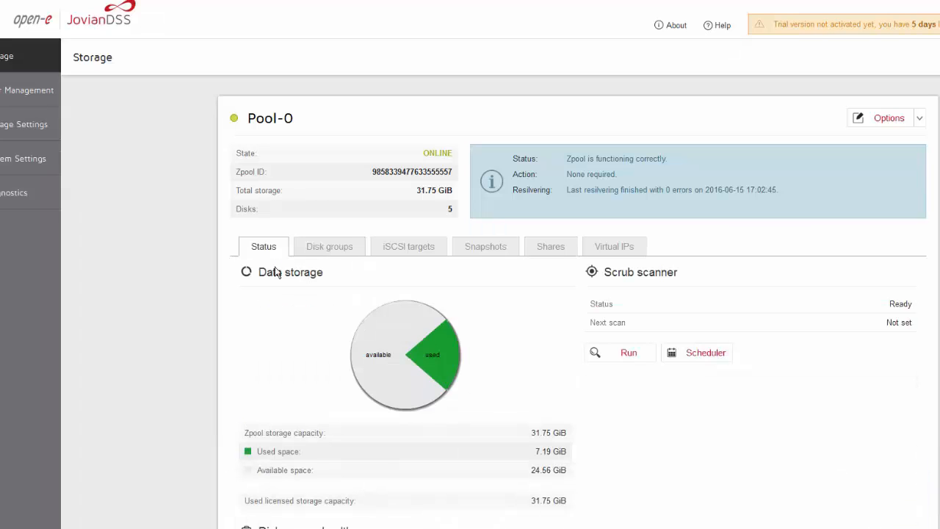
pyautogui.click(641, 358)
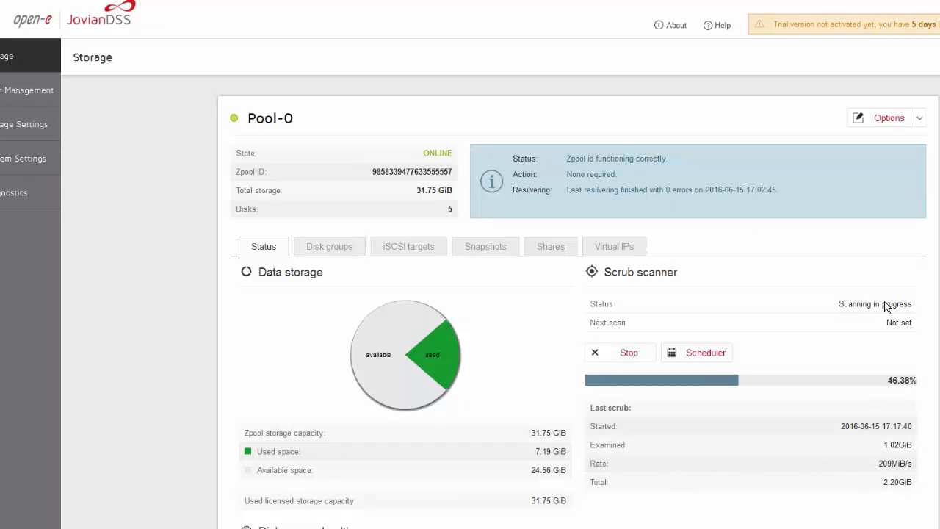
pyautogui.click(704, 353)
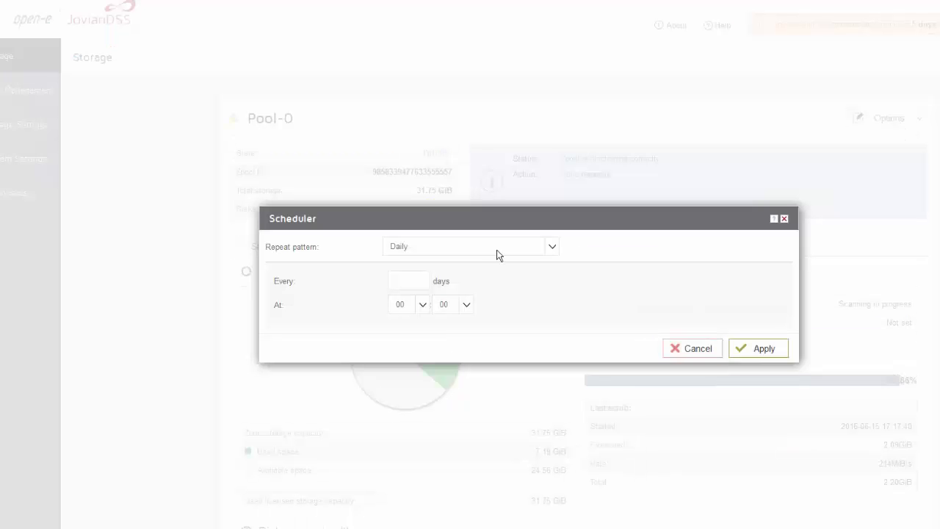
pyautogui.click(552, 247)
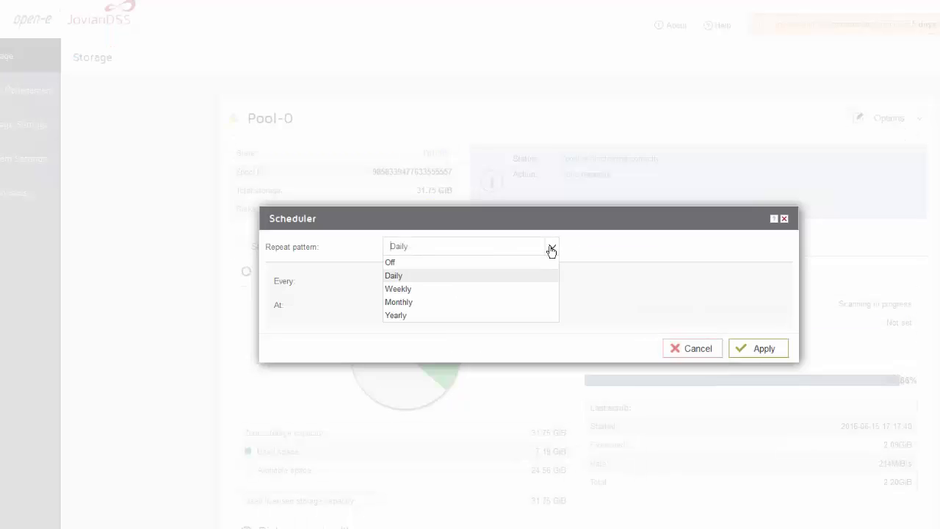
pyautogui.click(411, 302)
pyautogui.click(401, 245)
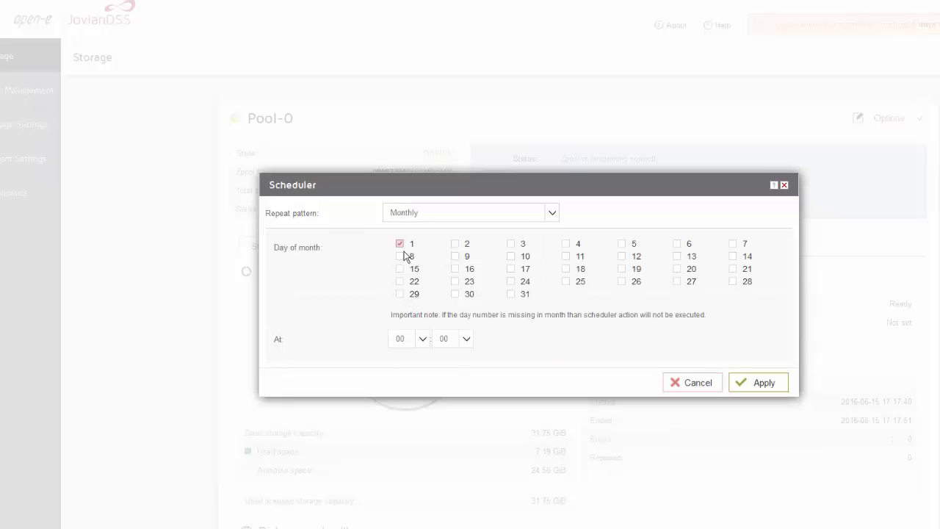
pyautogui.click(423, 339)
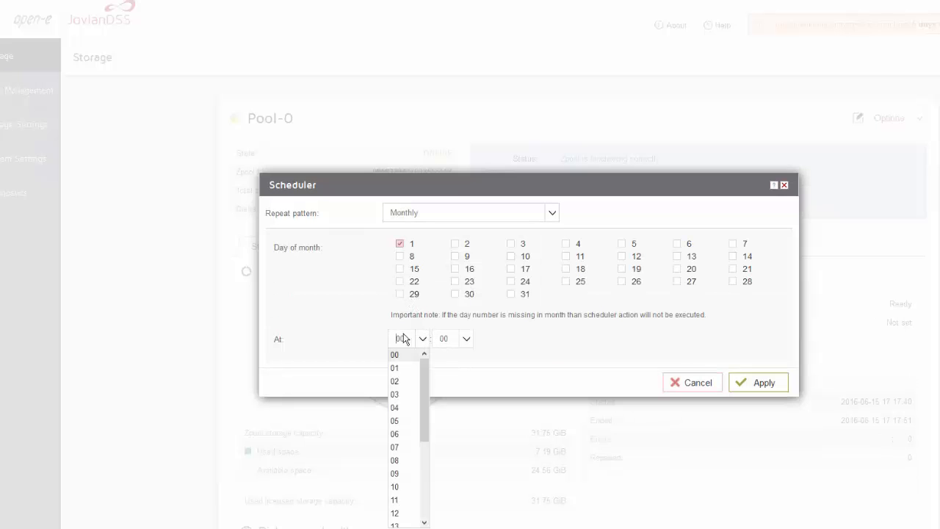
pyautogui.click(399, 370)
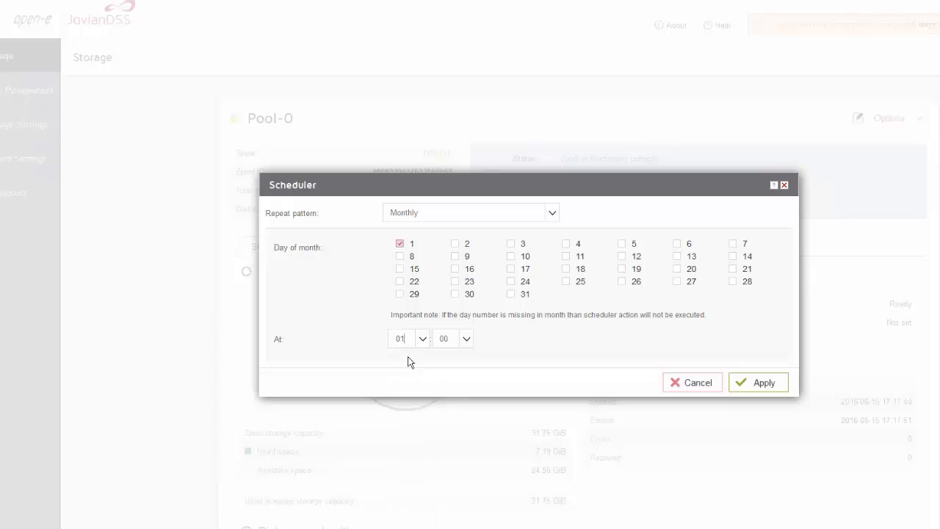
pyautogui.click(759, 390)
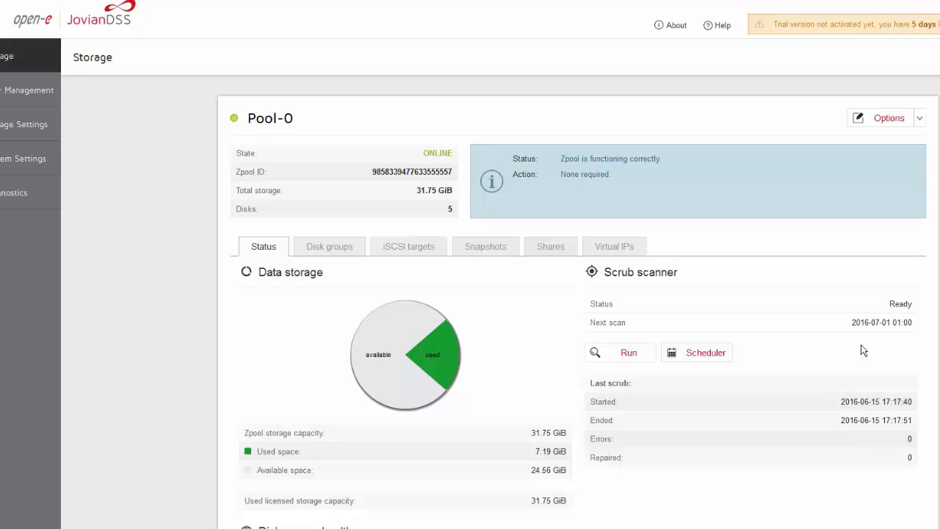
# Expand the Memory usage chart under Diagnostics > System usage
pyautogui.scroll(-2, 145, 289)
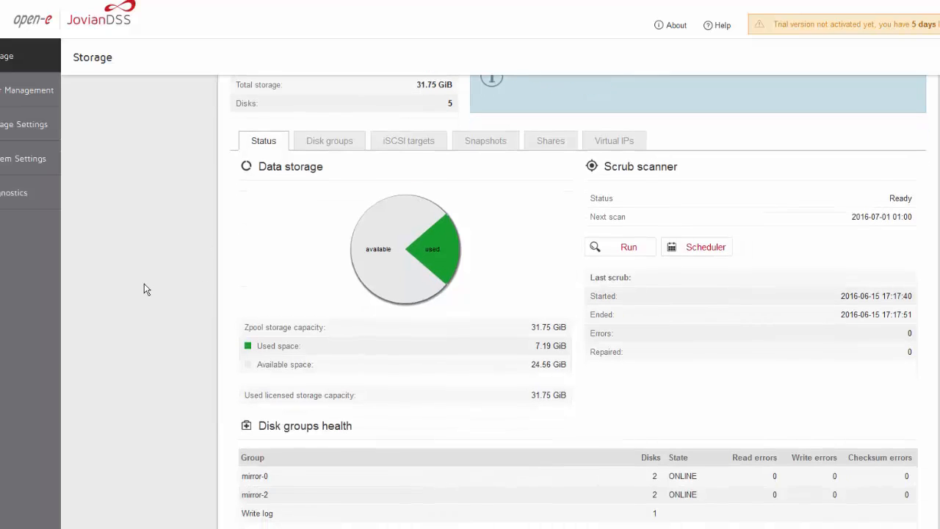
pyautogui.click(29, 195)
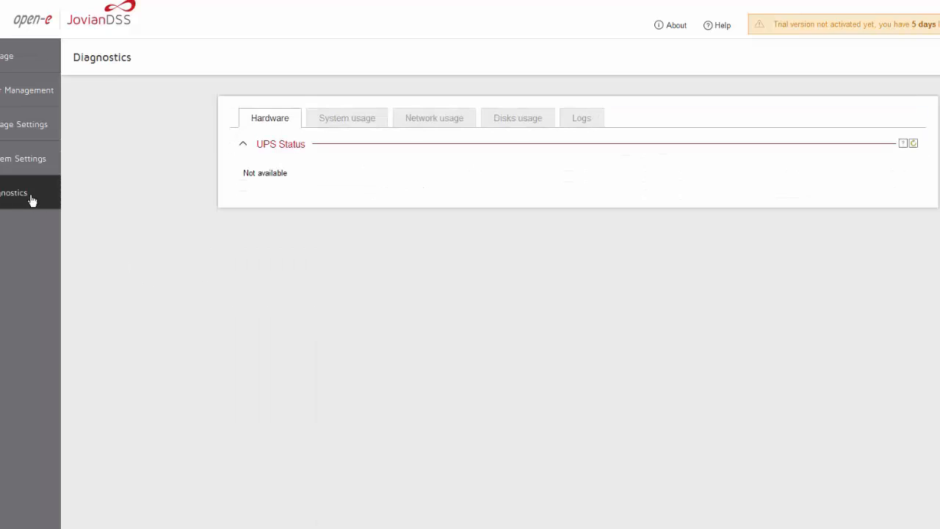
pyautogui.click(318, 124)
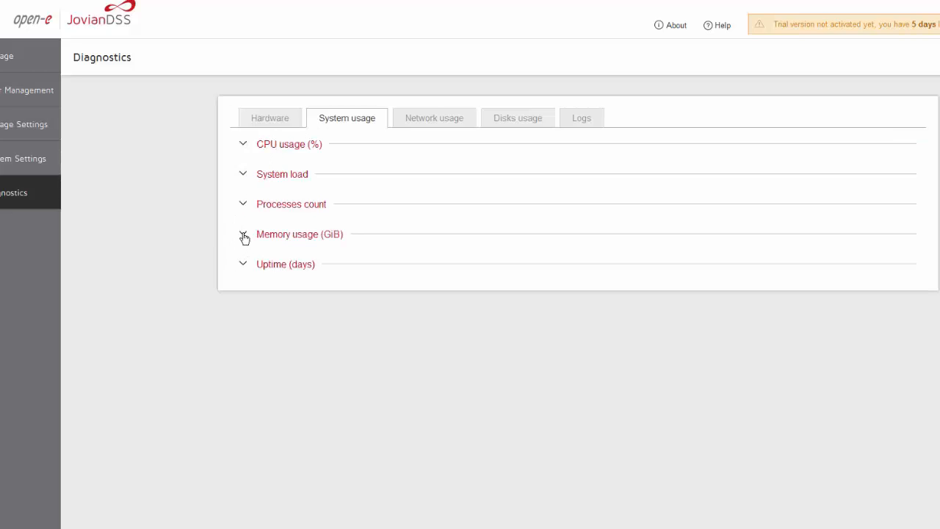
pyautogui.click(244, 235)
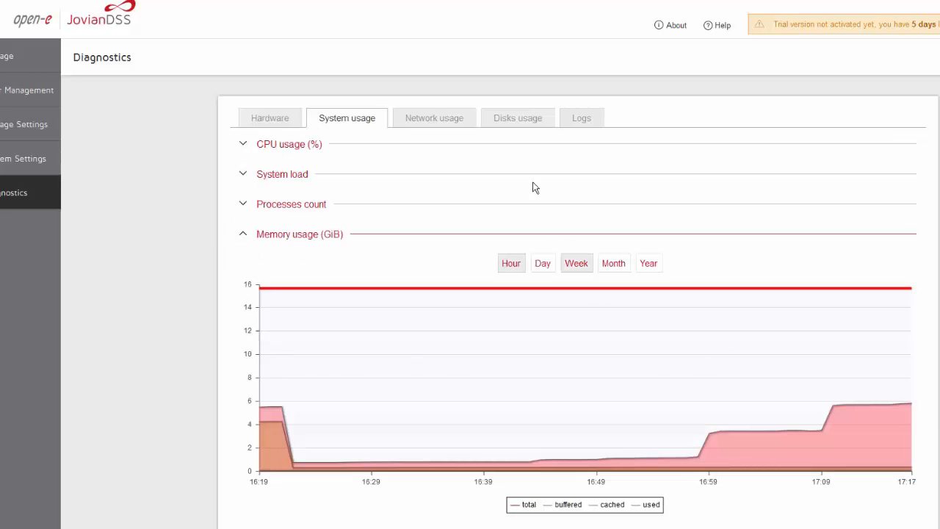
# Download all system logs as a tar.gz archive from the Logs tab
pyautogui.click(582, 119)
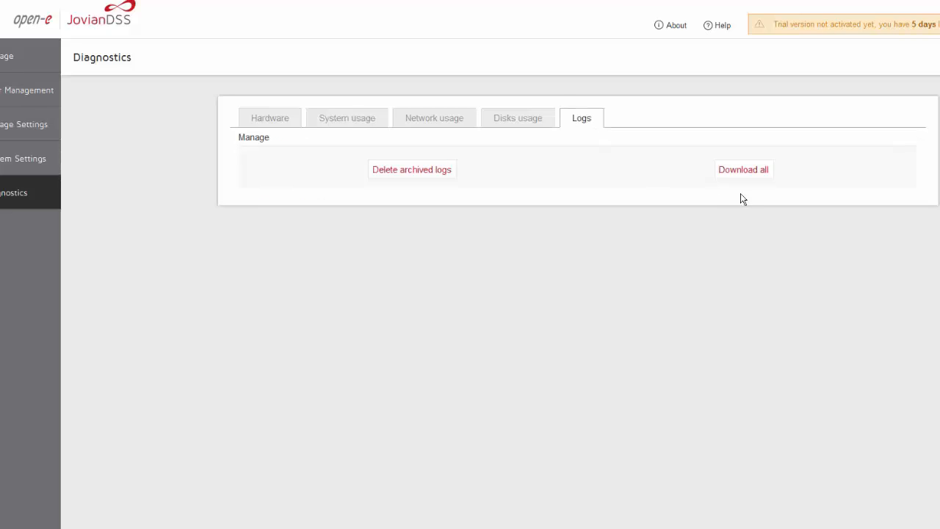
pyautogui.click(744, 172)
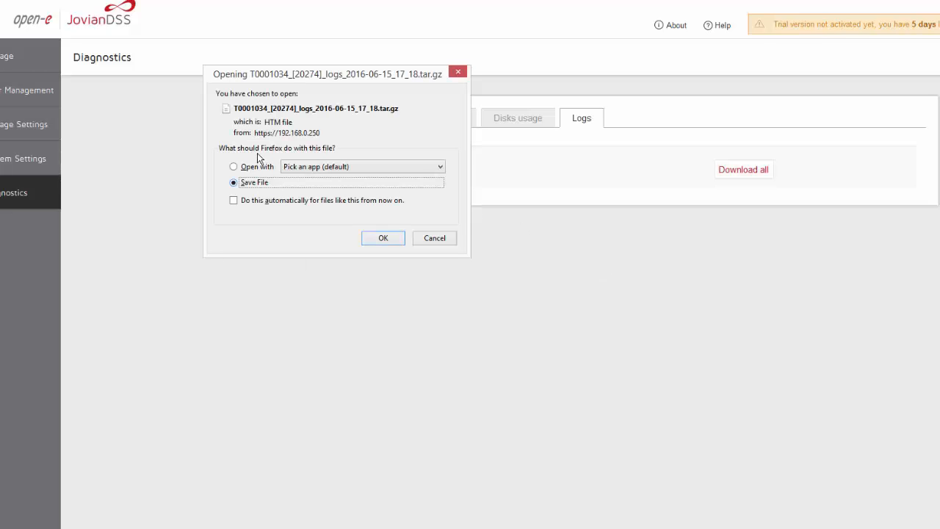
pyautogui.click(394, 240)
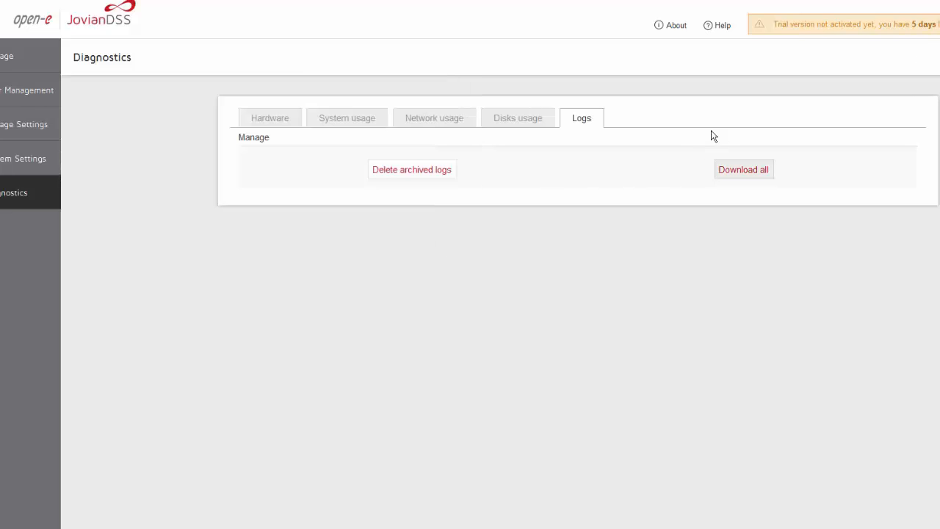
# Save the current system settings to a new file in Settings management
pyautogui.click(46, 161)
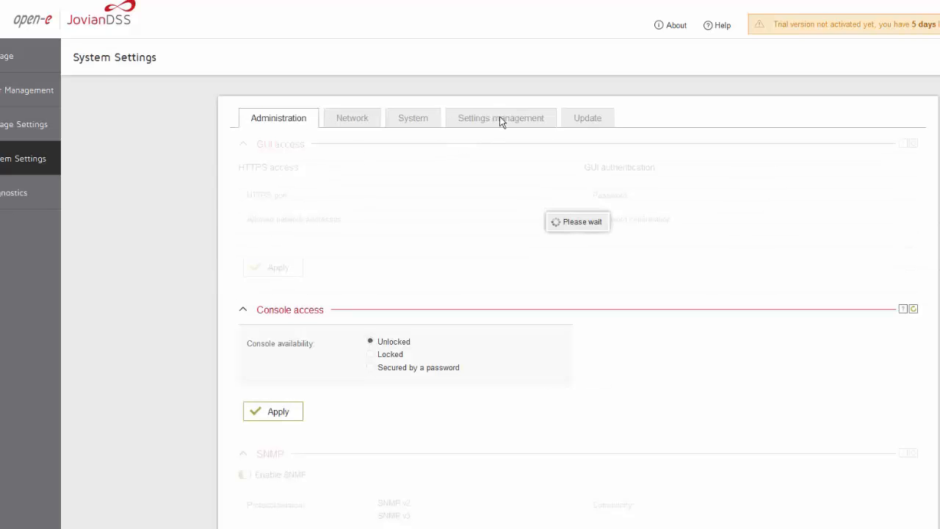
pyautogui.click(500, 119)
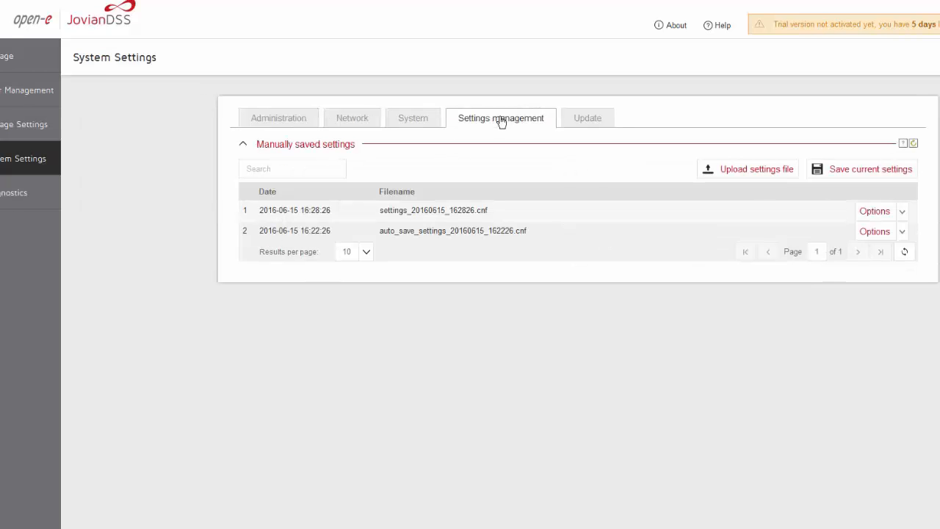
pyautogui.click(850, 172)
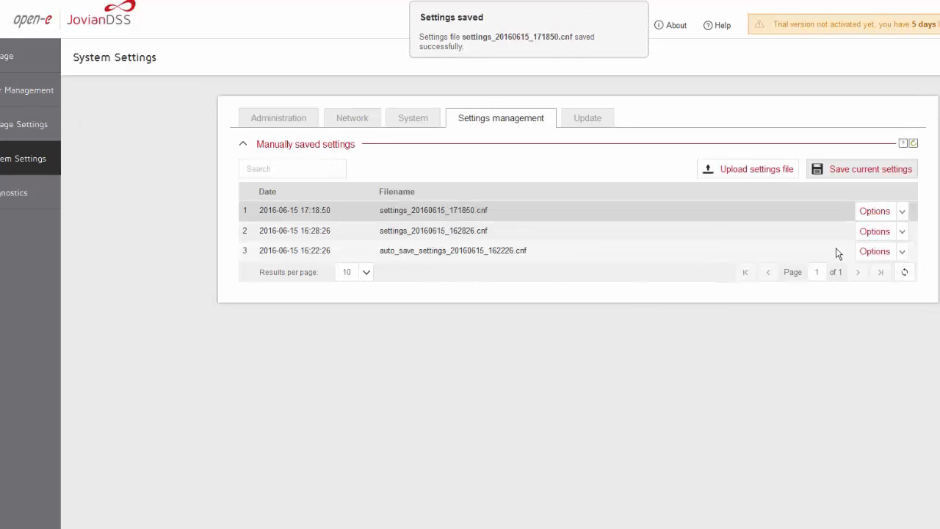
# Download the auto-saved settings file in row 3 to the local machine
pyautogui.click(902, 251)
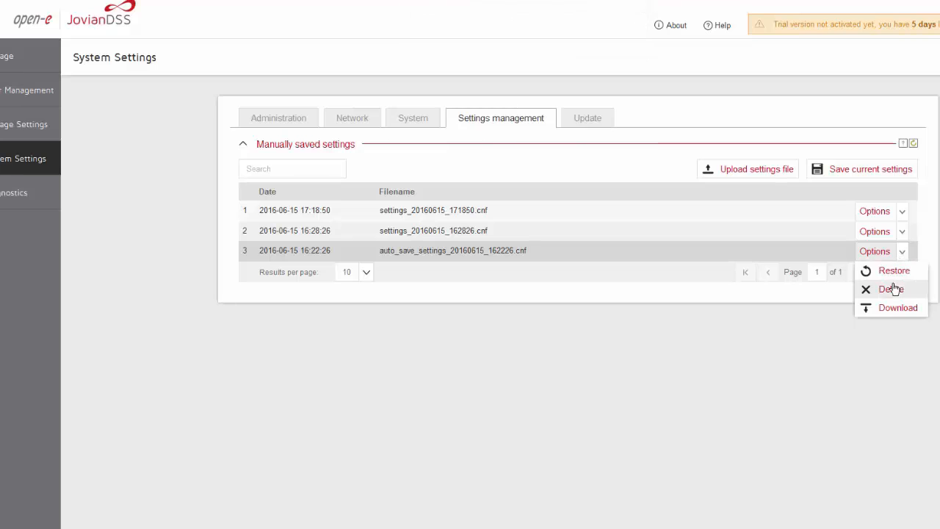
pyautogui.click(891, 309)
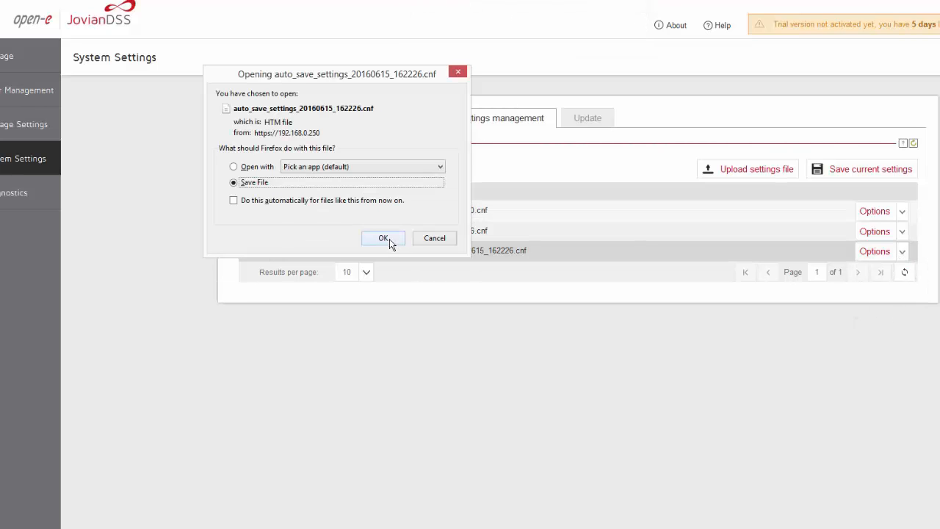
pyautogui.click(381, 240)
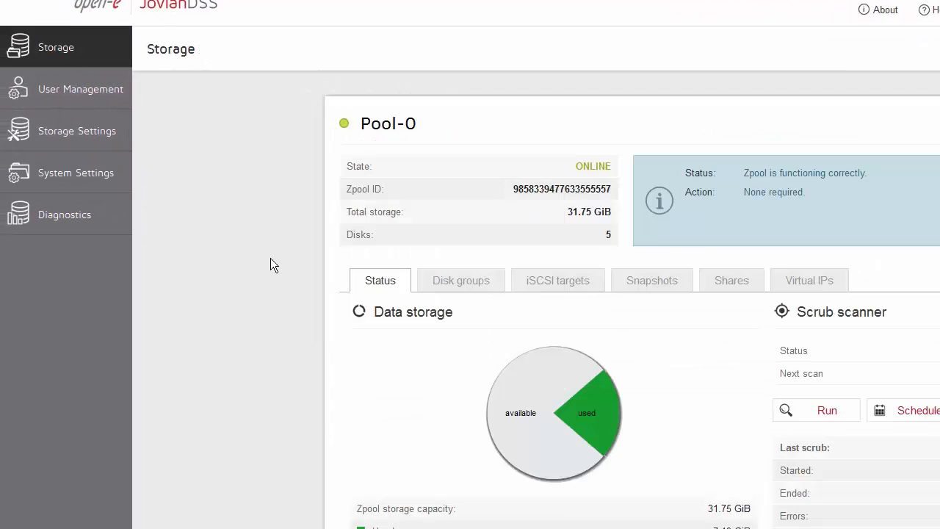
pyautogui.scroll(-6, 270, 258)
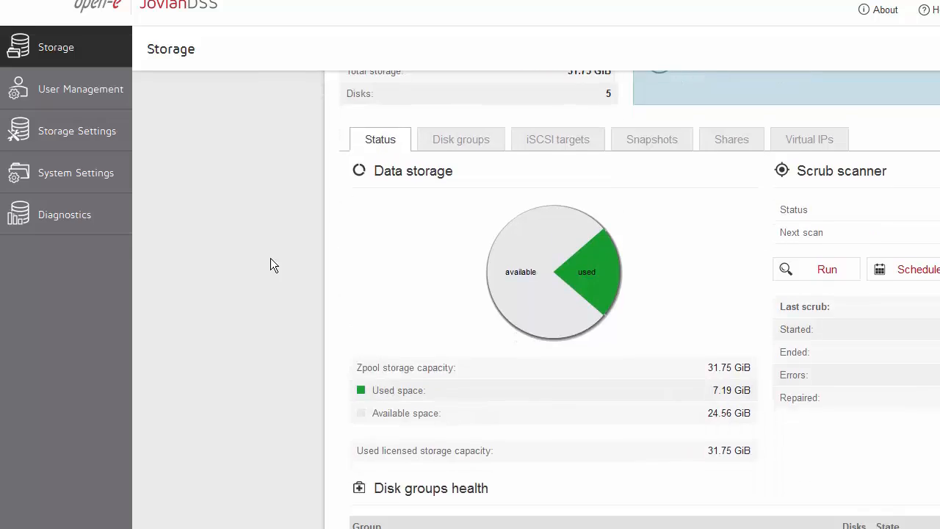
pyautogui.scroll(2, 270, 265)
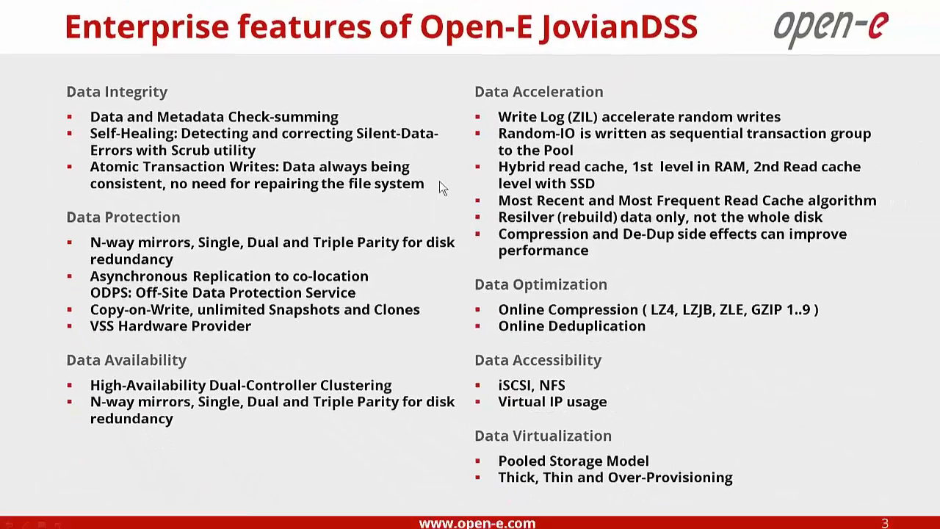
# Go back to the Agenda slide, then return to the JovianDSS remote desktop
pyautogui.press('Left')
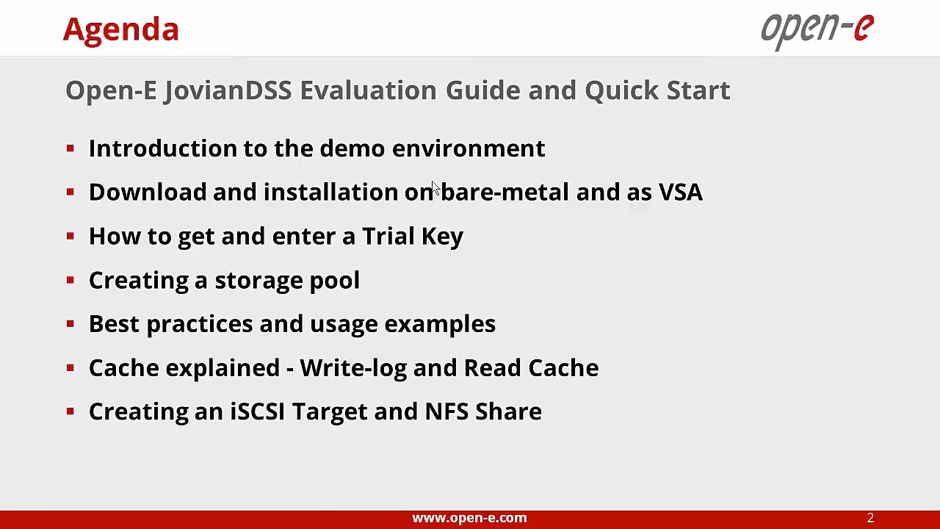
pyautogui.hotkey('alt', 'Tab')
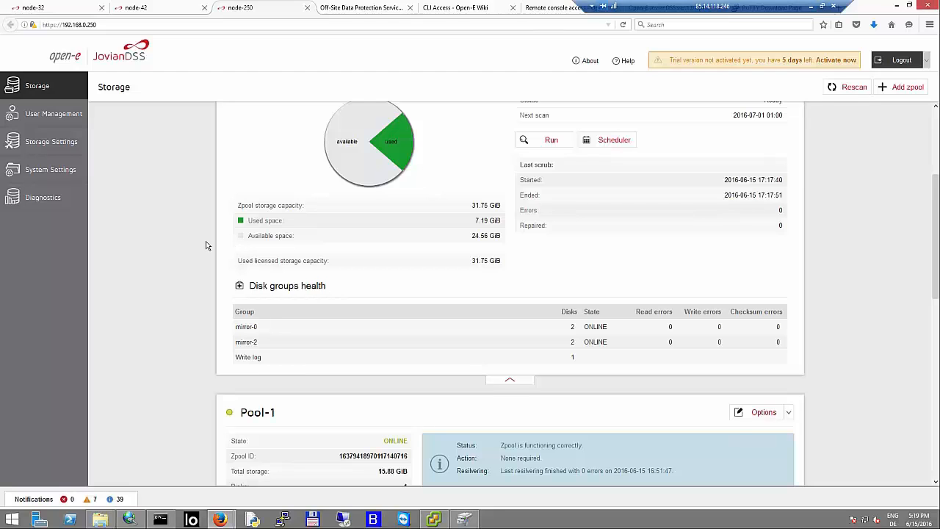
# Scroll the Storage page to review Pool-0 and Pool-1 with its unattached zvol00
pyautogui.scroll(3, 205, 241)
pyautogui.scroll(-1, 205, 241)
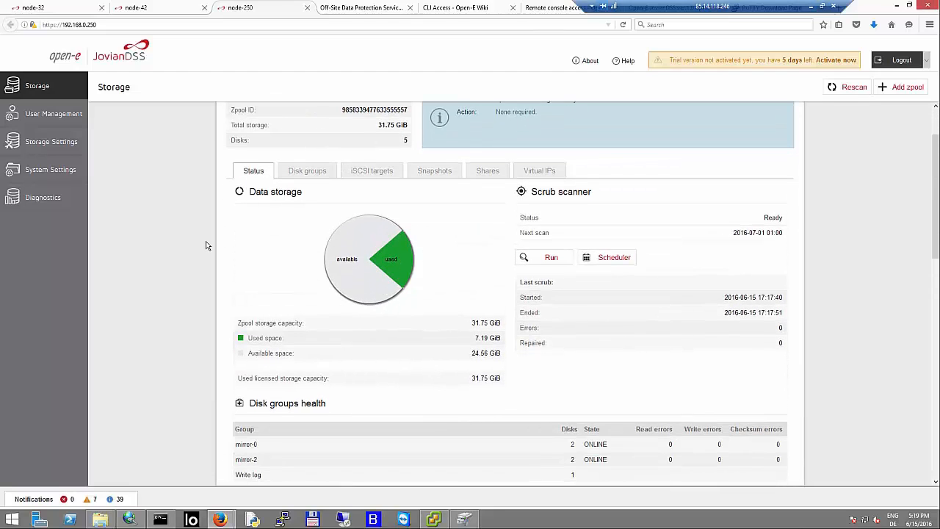
pyautogui.scroll(-1, 206, 245)
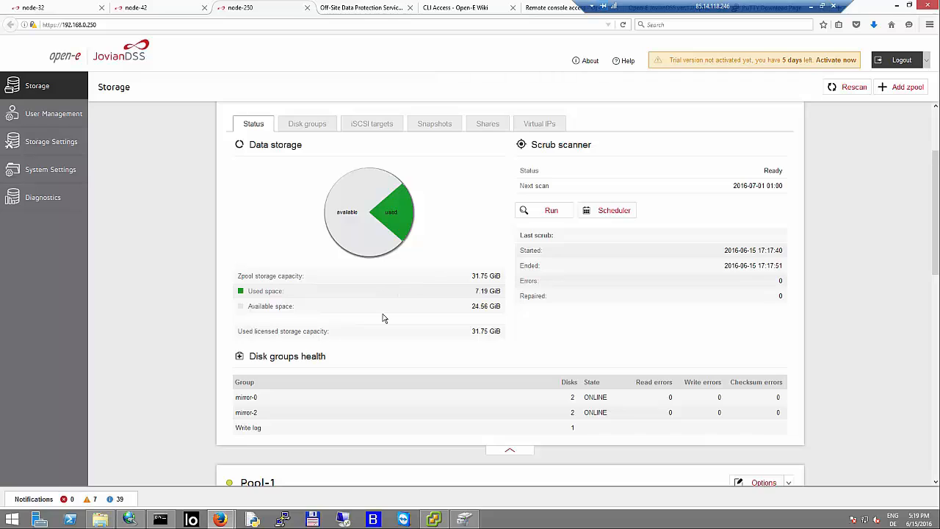
pyautogui.scroll(-4, 383, 318)
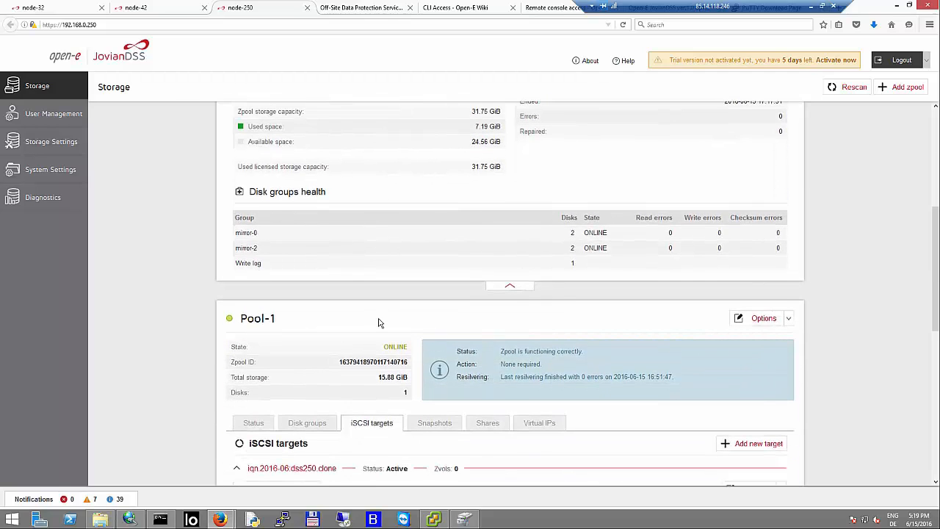
pyautogui.scroll(-4, 389, 279)
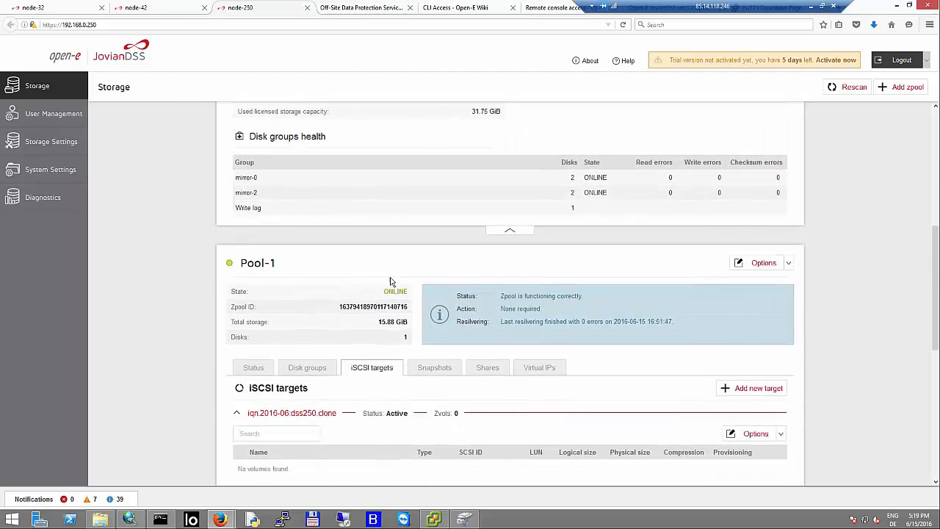
pyautogui.scroll(-2, 334, 426)
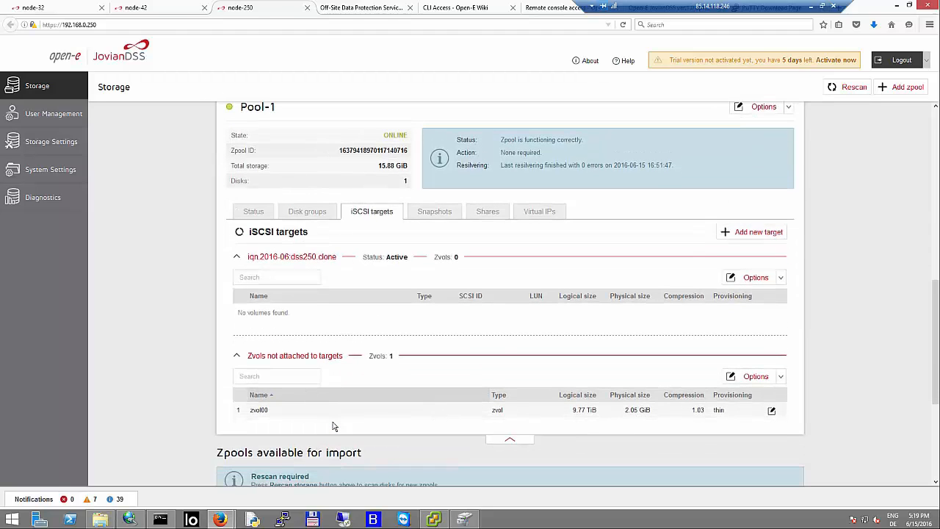
pyautogui.scroll(1, 333, 426)
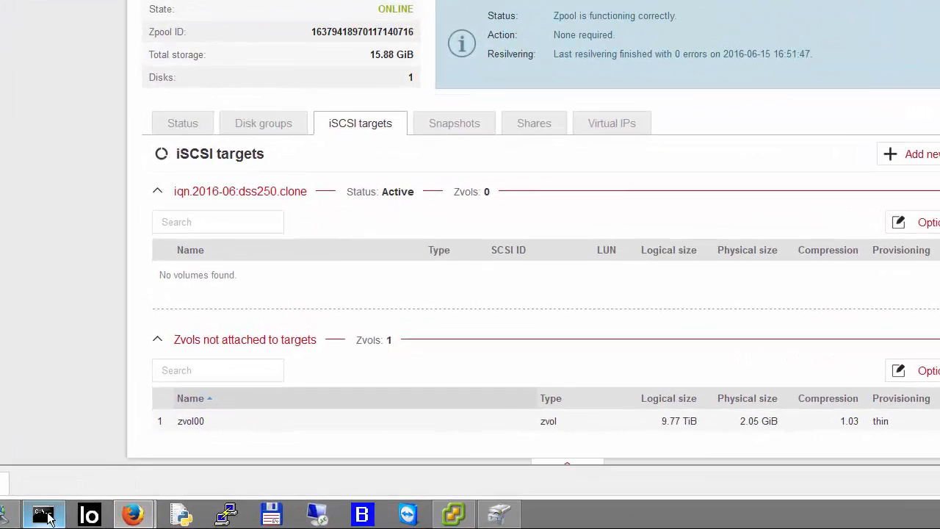
# Show the ODPS backup command prompt, then advance the slideshow to the Thank you slide
pyautogui.click(44, 515)
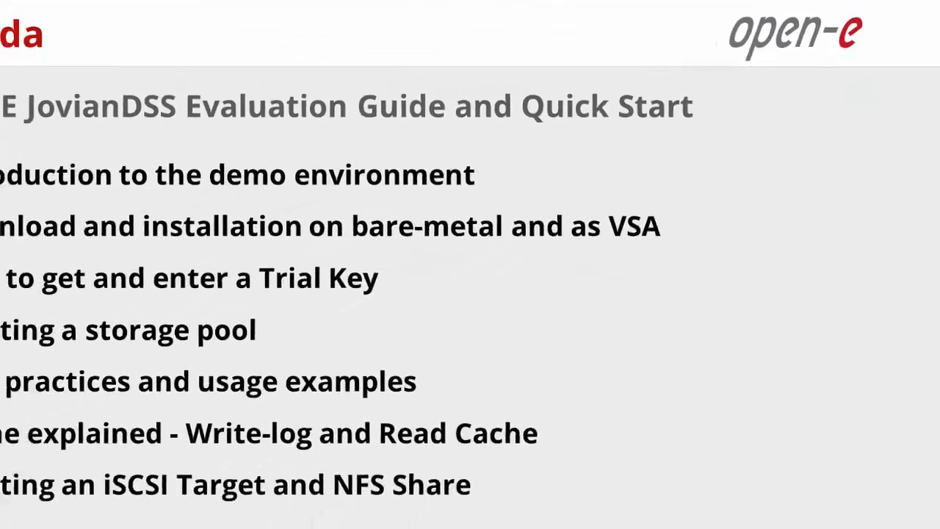
pyautogui.click(637, 105)
pyautogui.click(636, 104)
pyautogui.click(633, 103)
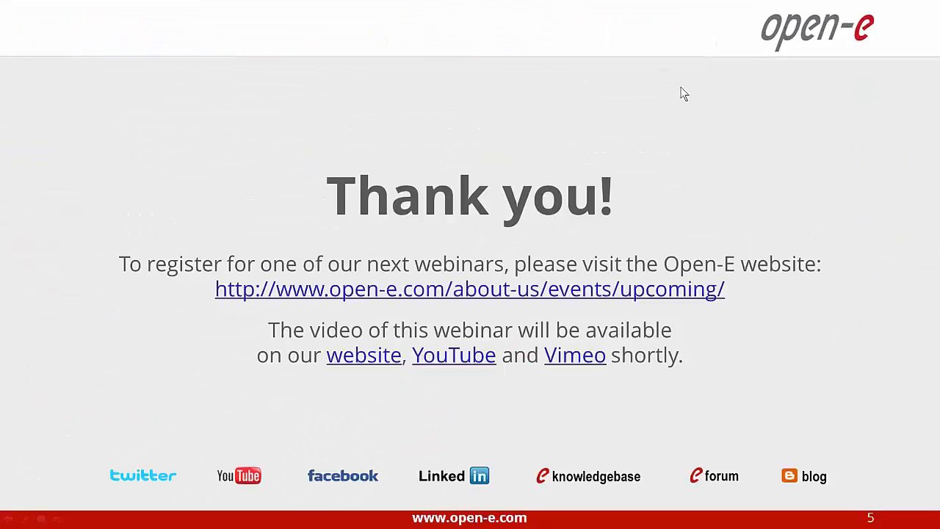